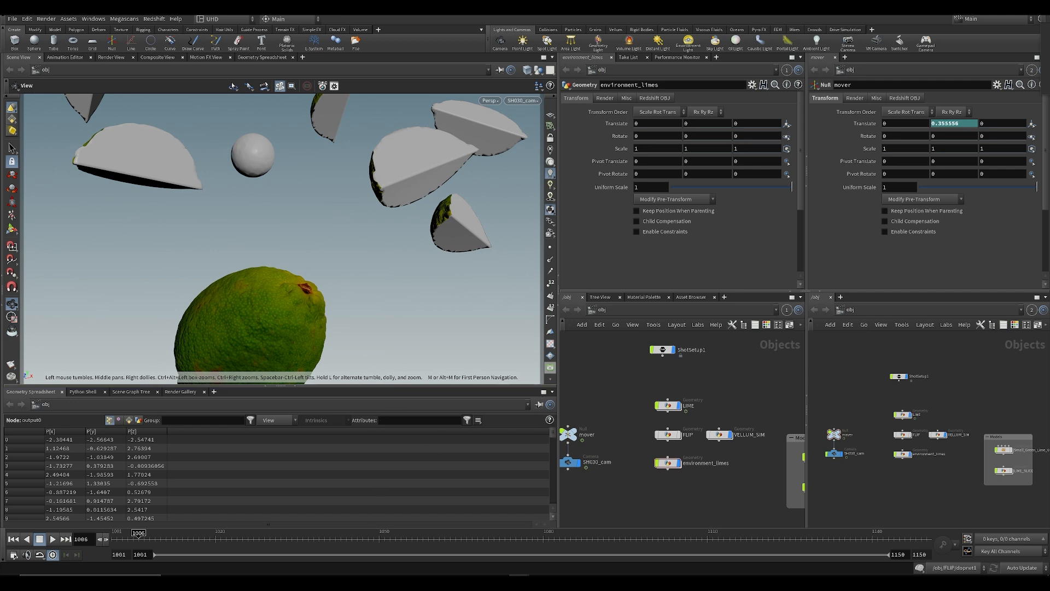
pyautogui.click(10, 19)
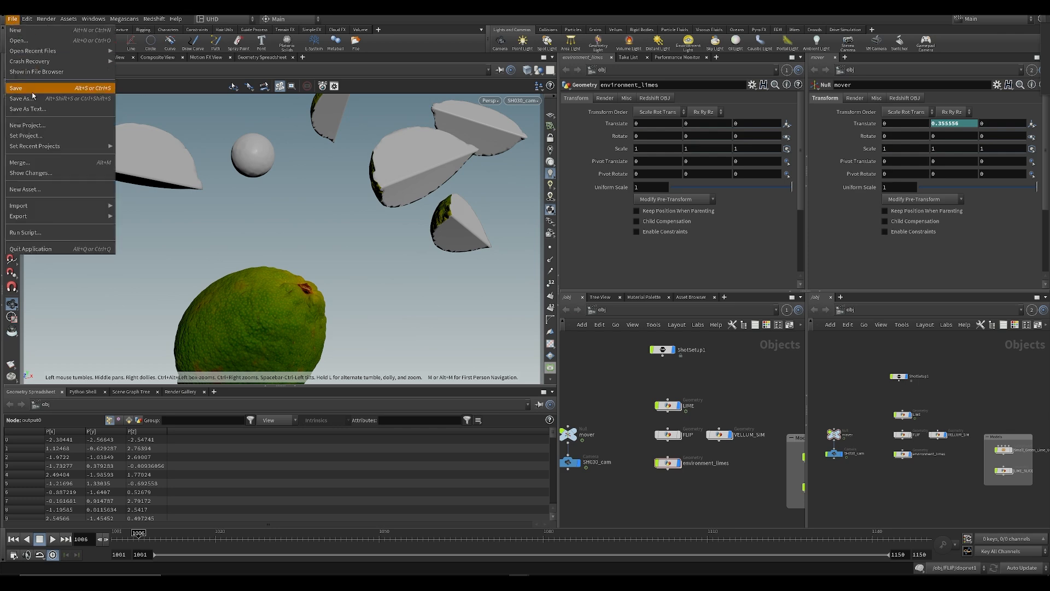
pyautogui.click(33, 98)
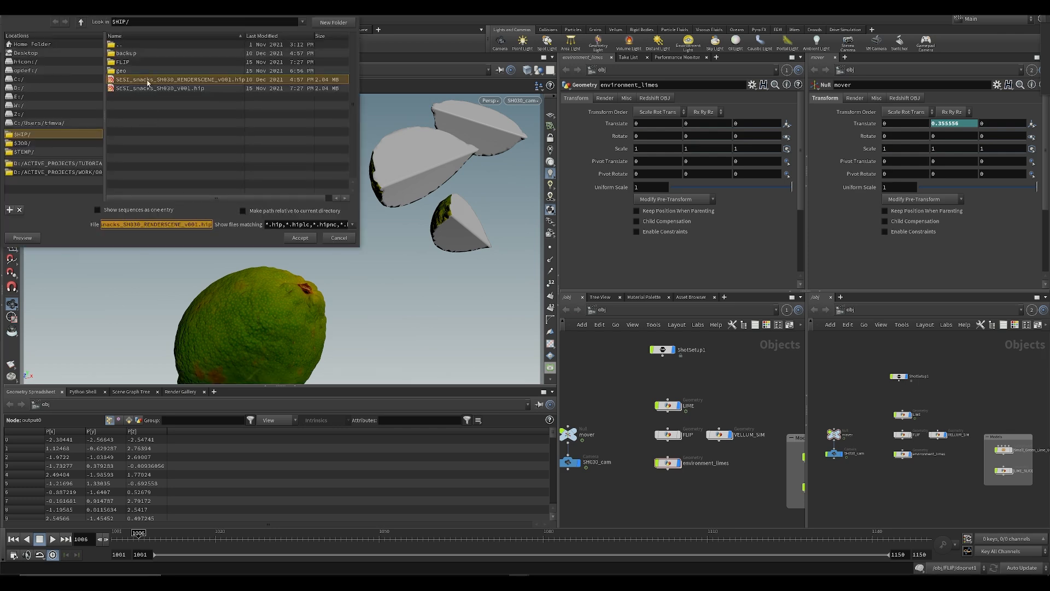
pyautogui.click(344, 239)
pyautogui.moveTo(628, 401)
pyautogui.mouseDown(button='middle')
pyautogui.moveTo(641, 405)
pyautogui.moveTo(616, 412)
pyautogui.mouseUp(button='middle')
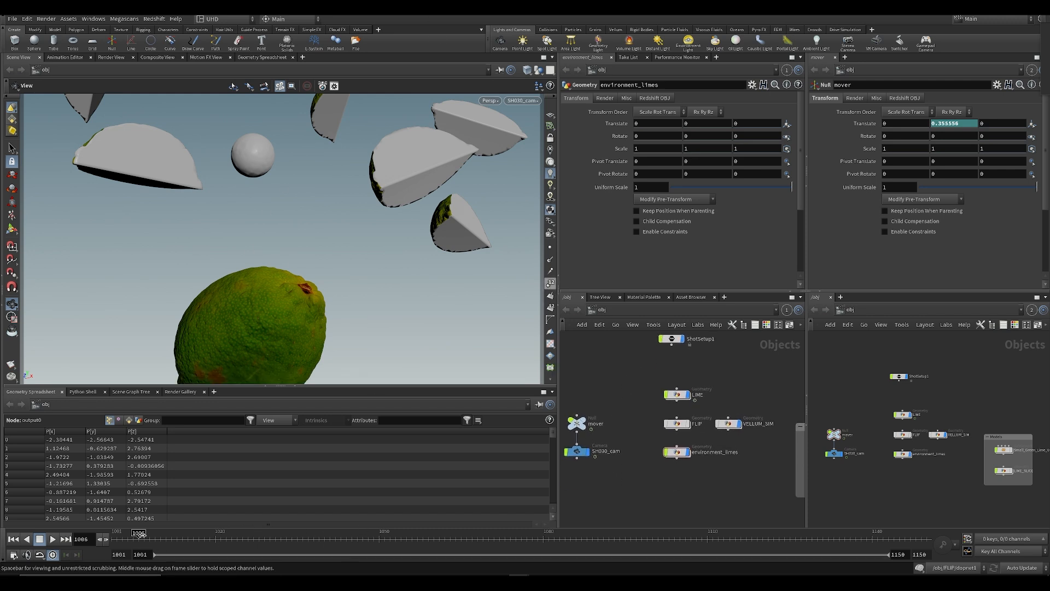
pyautogui.press('Left')
pyautogui.click(161, 540)
pyautogui.moveTo(616, 358); pyautogui.dragTo(616, 424, button='middle')
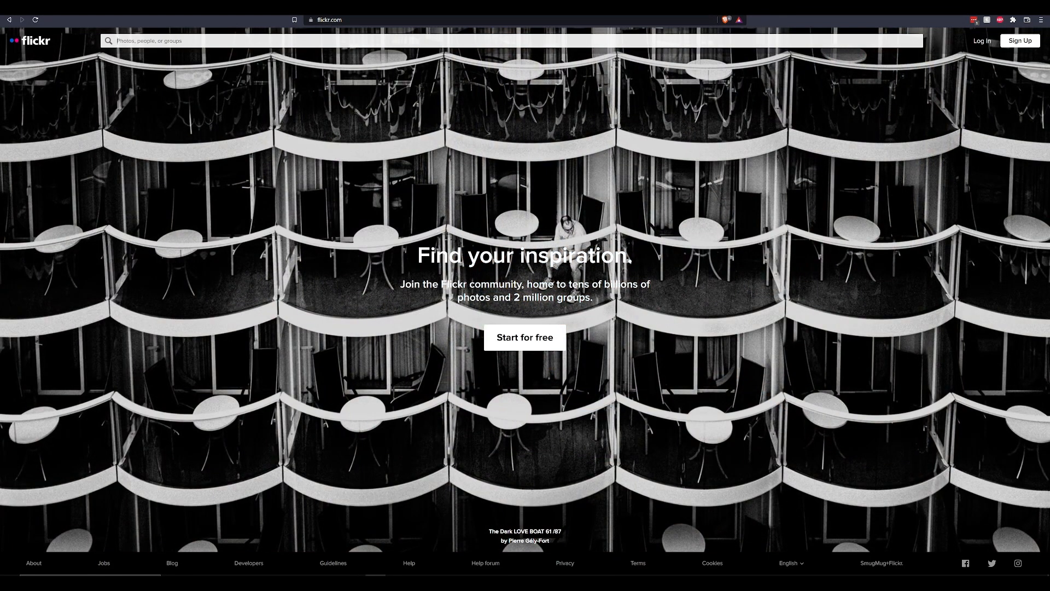
# Search Flickr for "lime" and show the photo results
pyautogui.write('lime')
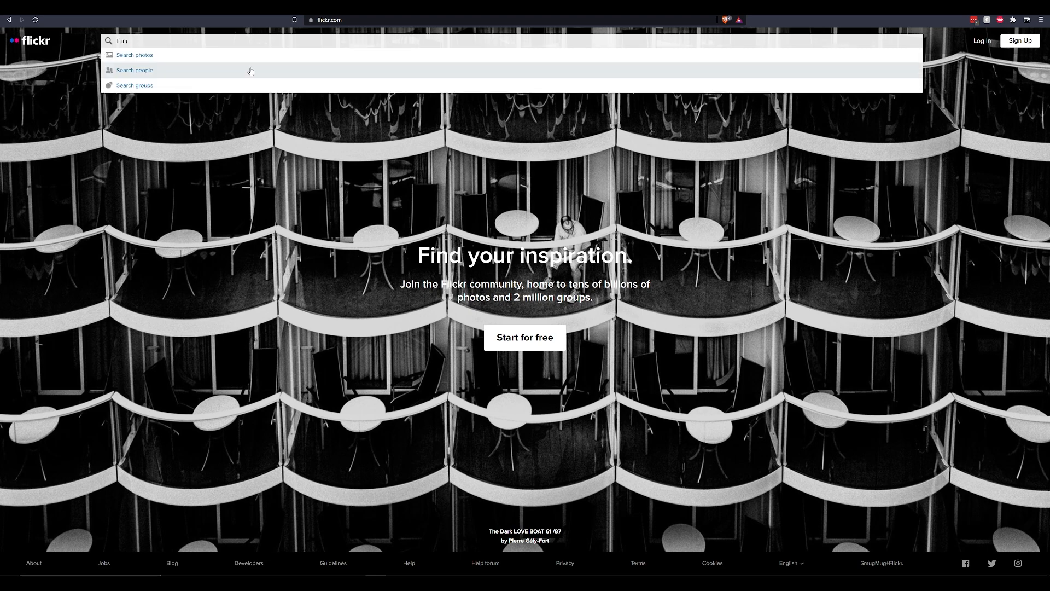
pyautogui.click(251, 70)
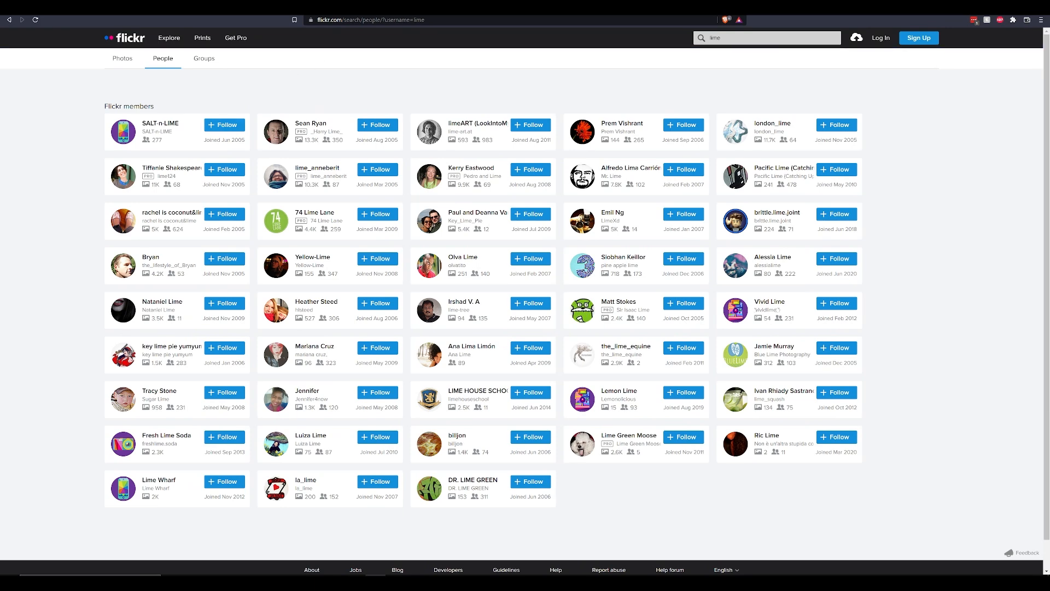
pyautogui.click(126, 60)
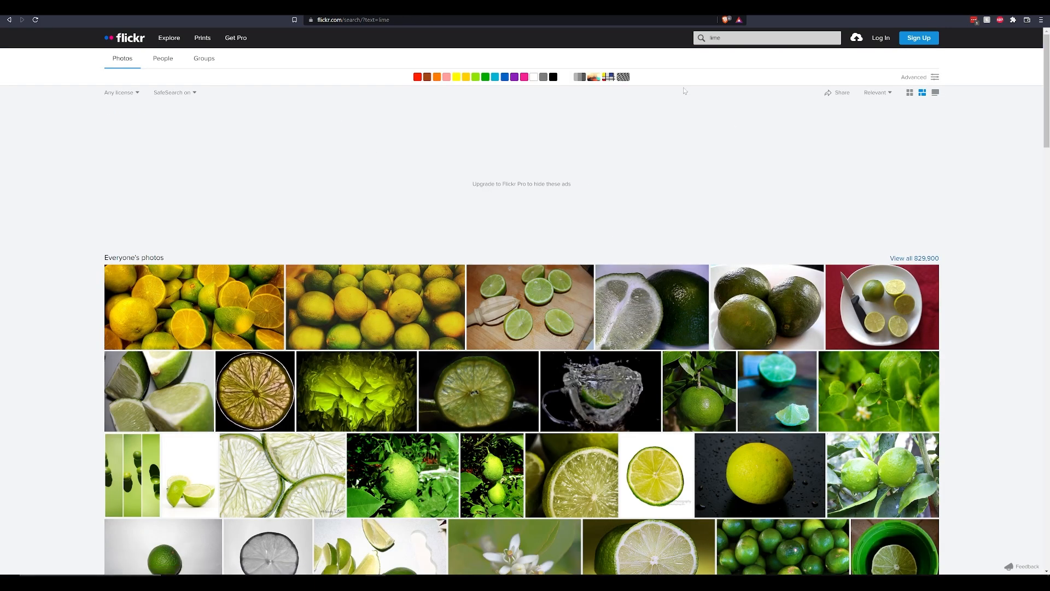
# Filter the lime photos by the license option "Commercial use & mods allowed" and browse them
pyautogui.click(120, 93)
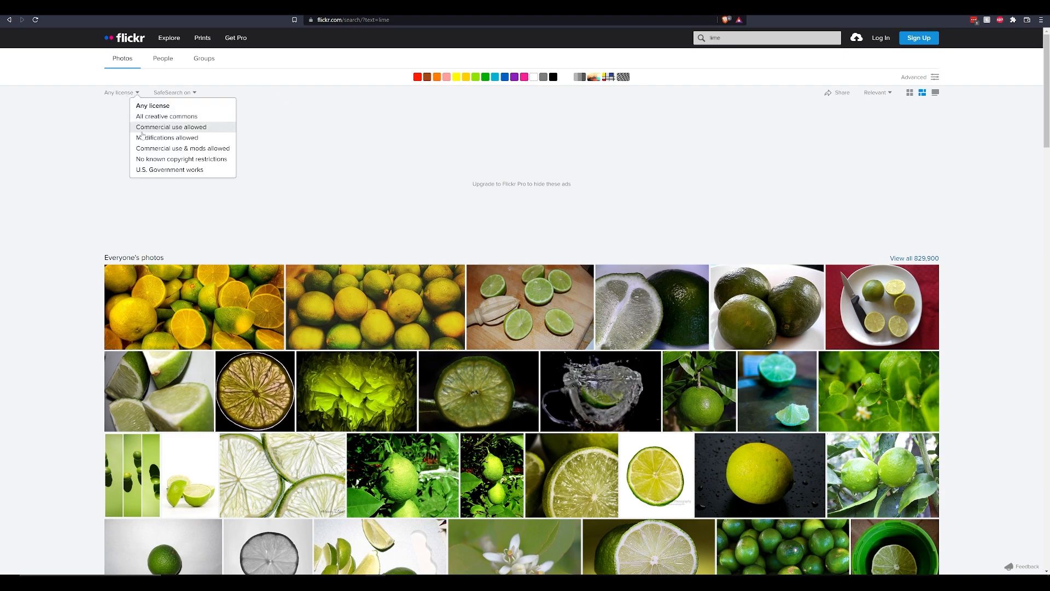
pyautogui.click(168, 150)
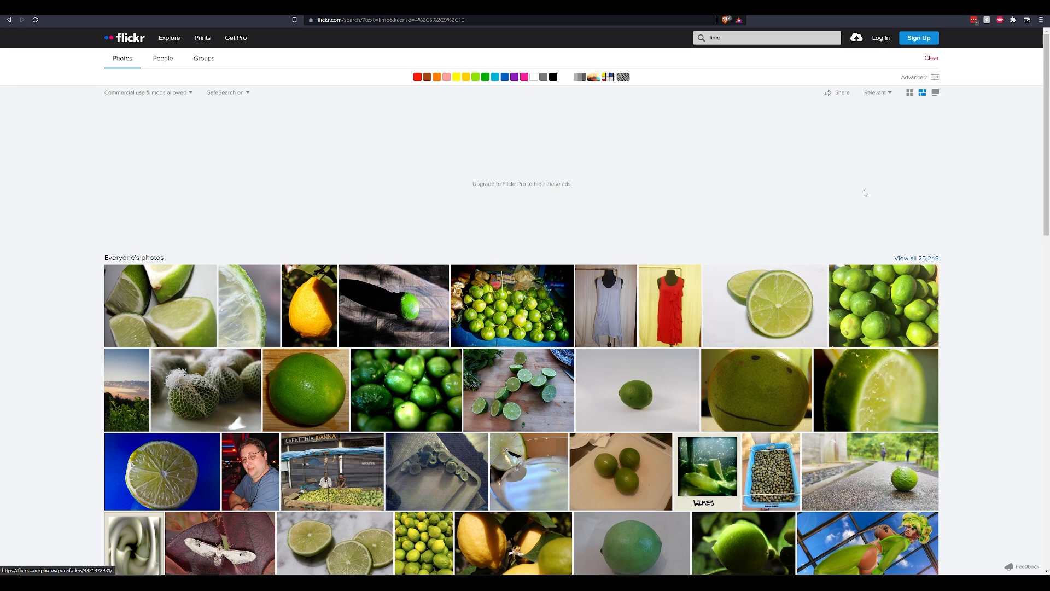
pyautogui.scroll(-6, 766, 303)
pyautogui.scroll(6, 766, 303)
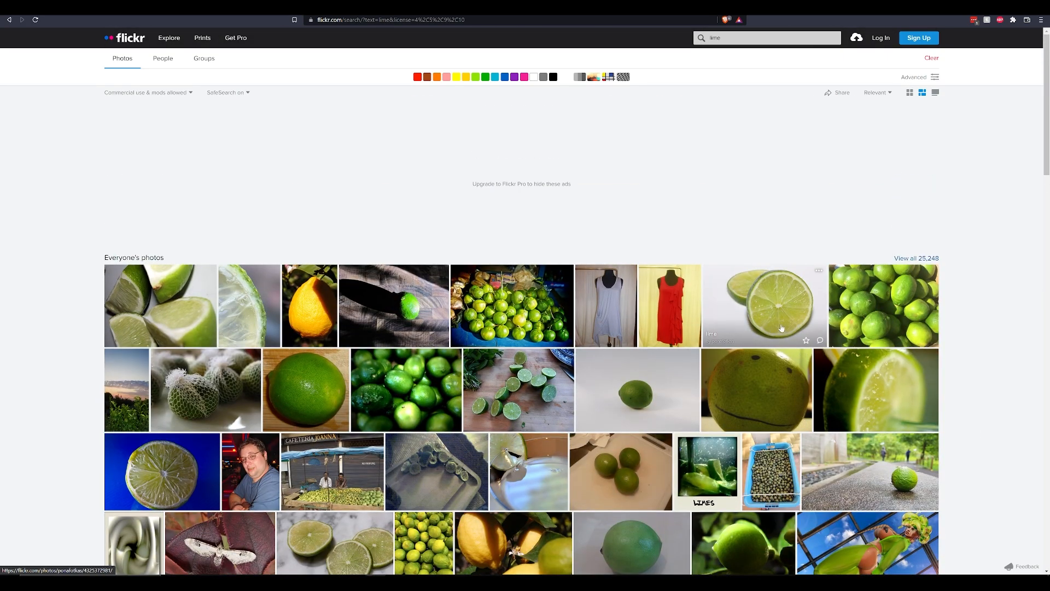
# Open the photo of two lime slices on a white background and view it enlarged
pyautogui.click(760, 320)
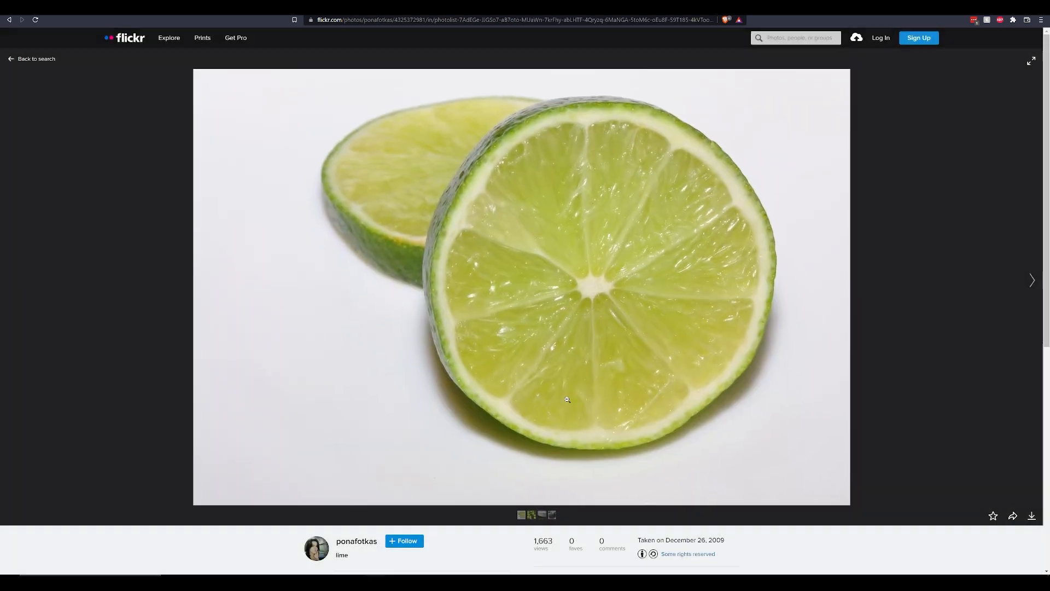
pyautogui.click(560, 300)
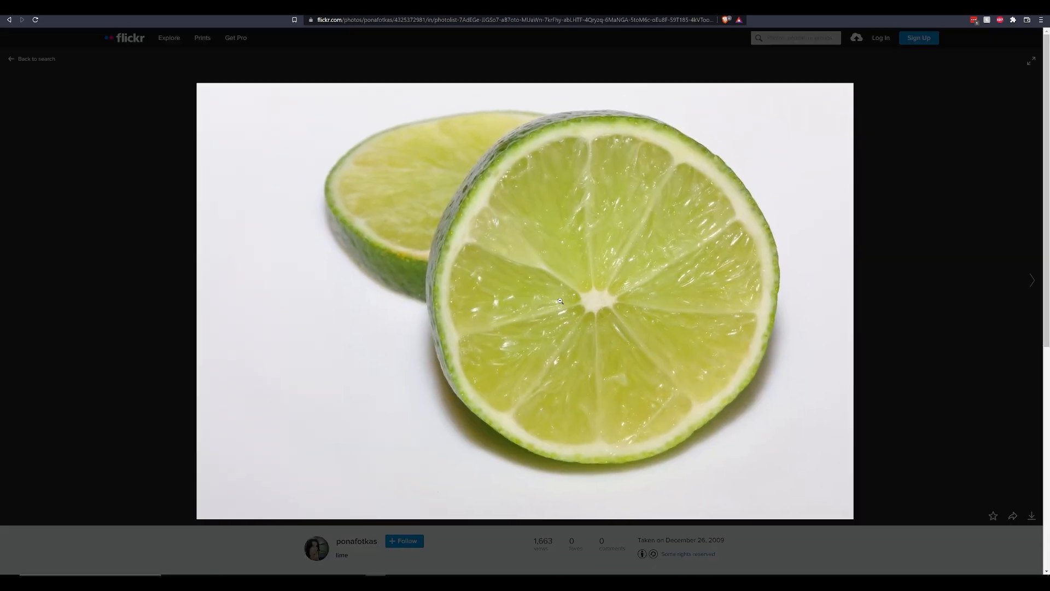
pyautogui.rightClick(589, 246)
pyautogui.click(618, 279)
# Open the lime photo's Creative Commons license page and search its text for "some"
pyautogui.scroll(-2, 711, 437)
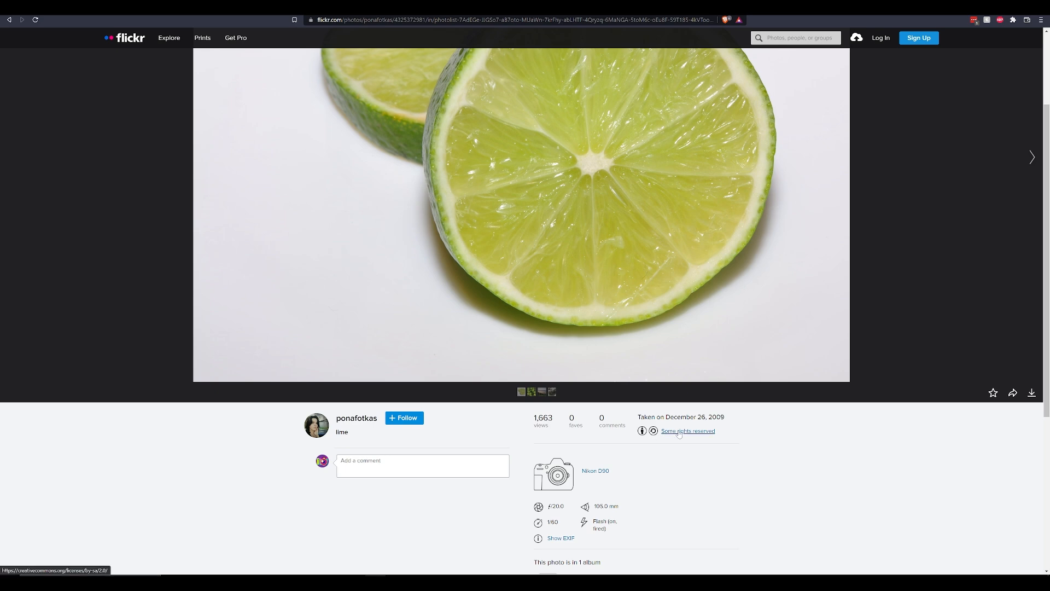
pyautogui.click(679, 432)
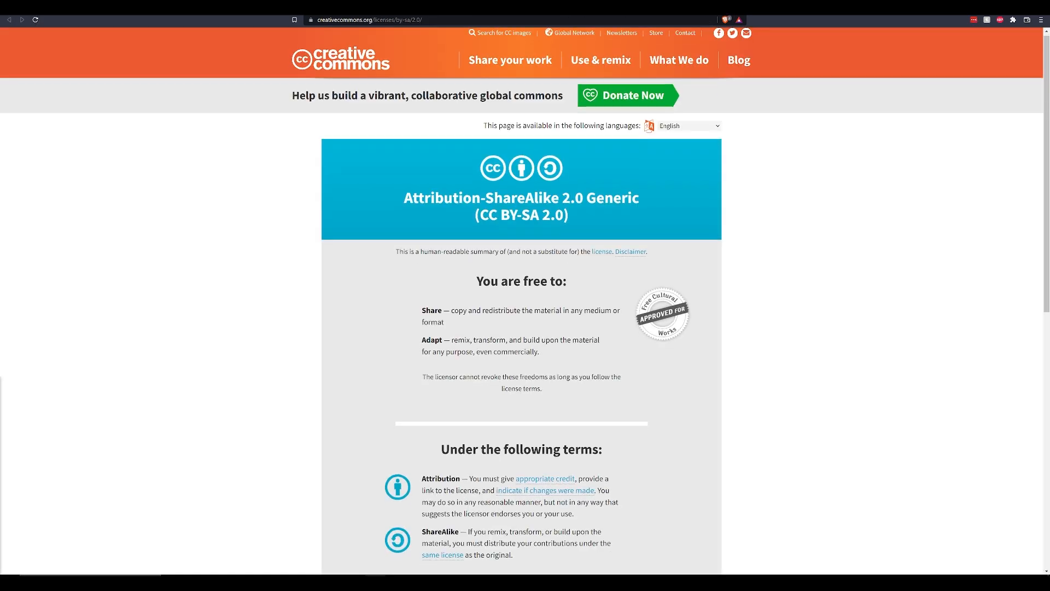
pyautogui.scroll(-4, 549, 330)
pyautogui.hotkey('ctrl', 'f')
pyautogui.write('ssome')
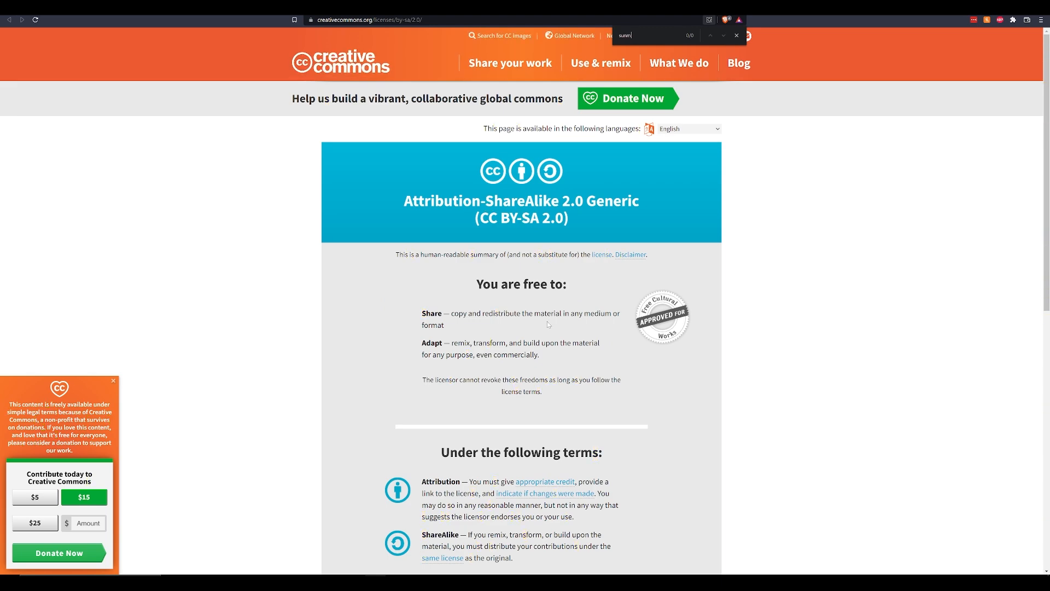
pyautogui.press('BackSpace')
pyautogui.press('BackSpace')
pyautogui.write('o')
pyautogui.press('BackSpace')
pyautogui.press('BackSpace')
pyautogui.write('ome')
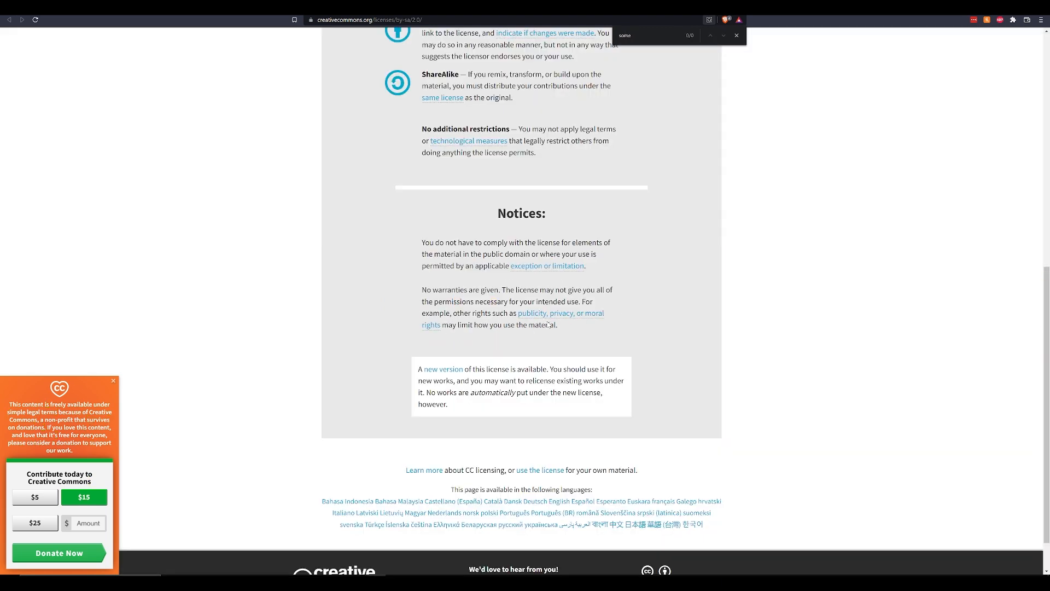
pyautogui.scroll(8, 602, 312)
pyautogui.press('Escape')
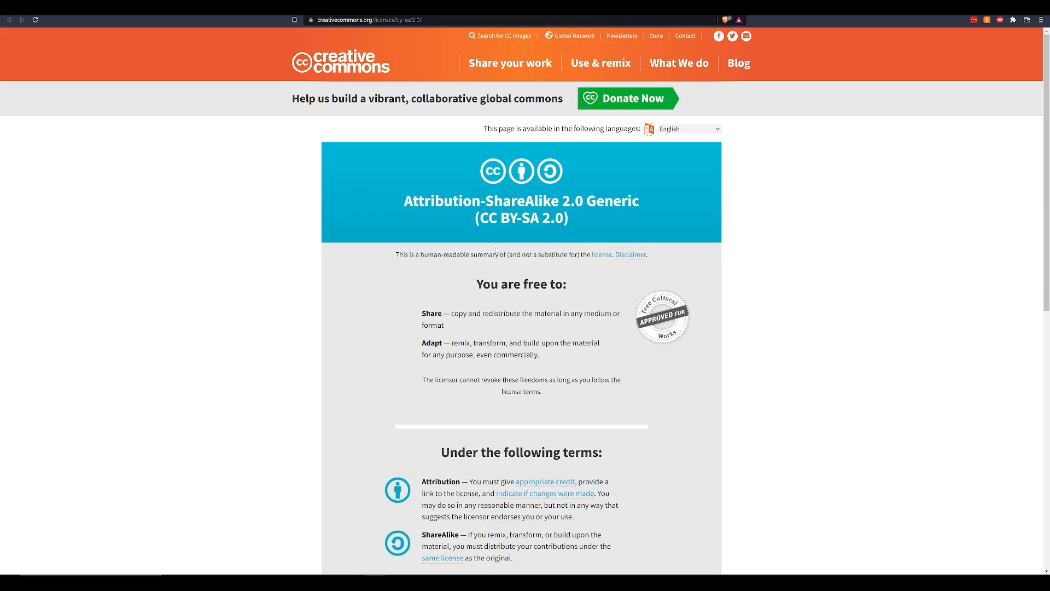
# Read the license's Share and Adapt permissions and its Attribution requirement
pyautogui.moveTo(463, 314); pyautogui.dragTo(477, 343)
pyautogui.click(463, 331)
pyautogui.click(524, 352)
pyautogui.moveTo(550, 343); pyautogui.dragTo(567, 345)
pyautogui.scroll(-1, 626, 378)
pyautogui.moveTo(501, 339); pyautogui.dragTo(524, 359)
pyautogui.click(602, 357)
pyautogui.scroll(-2, 580, 369)
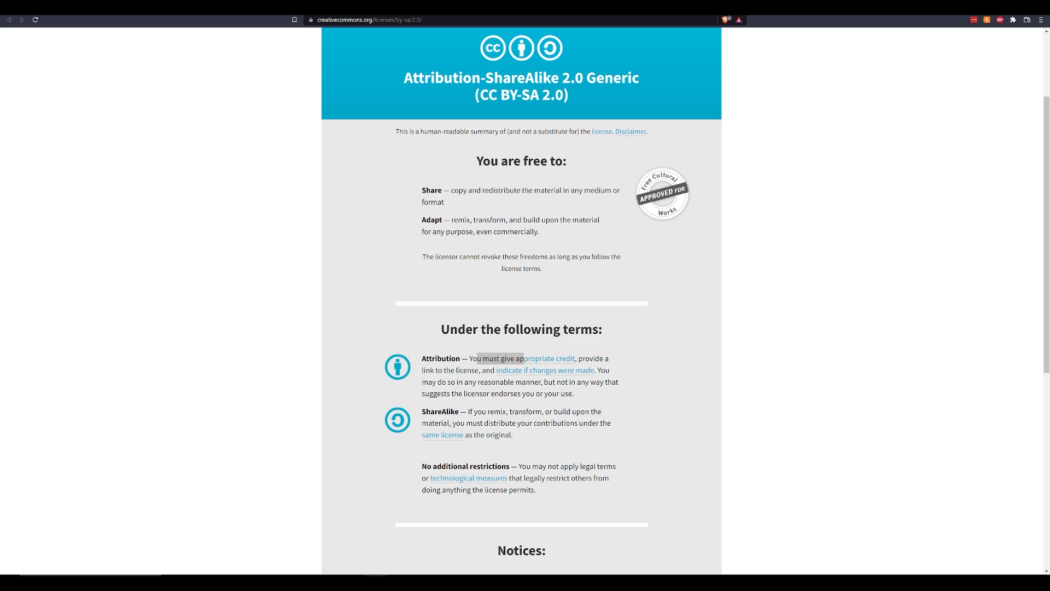
# Return to the lime photo page and check which photographer has to be credited
pyautogui.click(104, 7)
pyautogui.scroll(3, 553, 378)
pyautogui.scroll(-3, 432, 434)
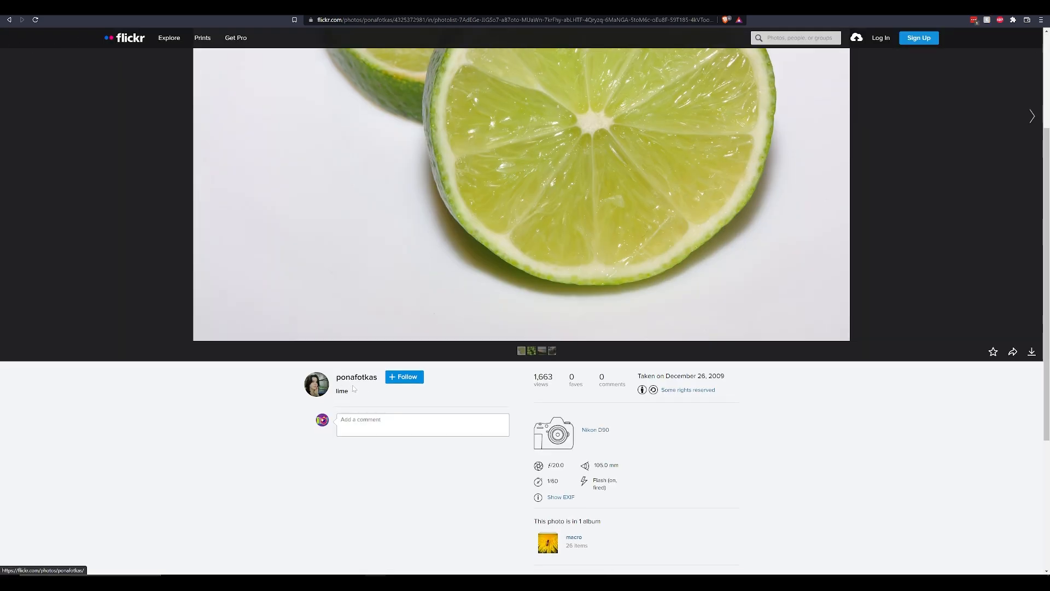
pyautogui.moveTo(374, 391); pyautogui.dragTo(398, 378)
pyautogui.click(384, 399)
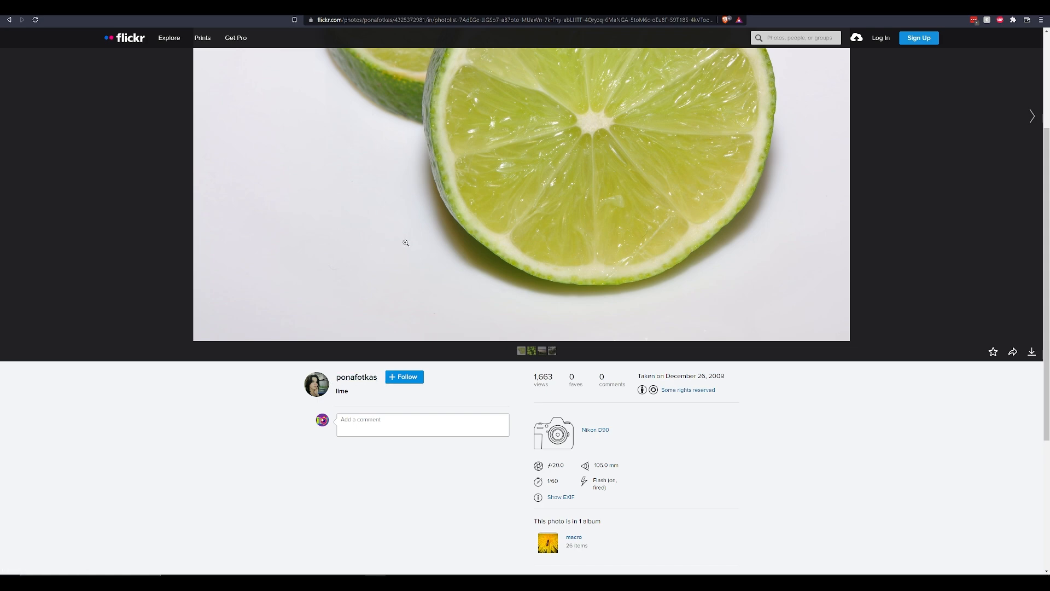
# Go back to the license page and review the ShareAlike and additional restriction terms
pyautogui.click(205, 8)
pyautogui.moveTo(482, 412); pyautogui.dragTo(504, 412)
pyautogui.click(504, 413)
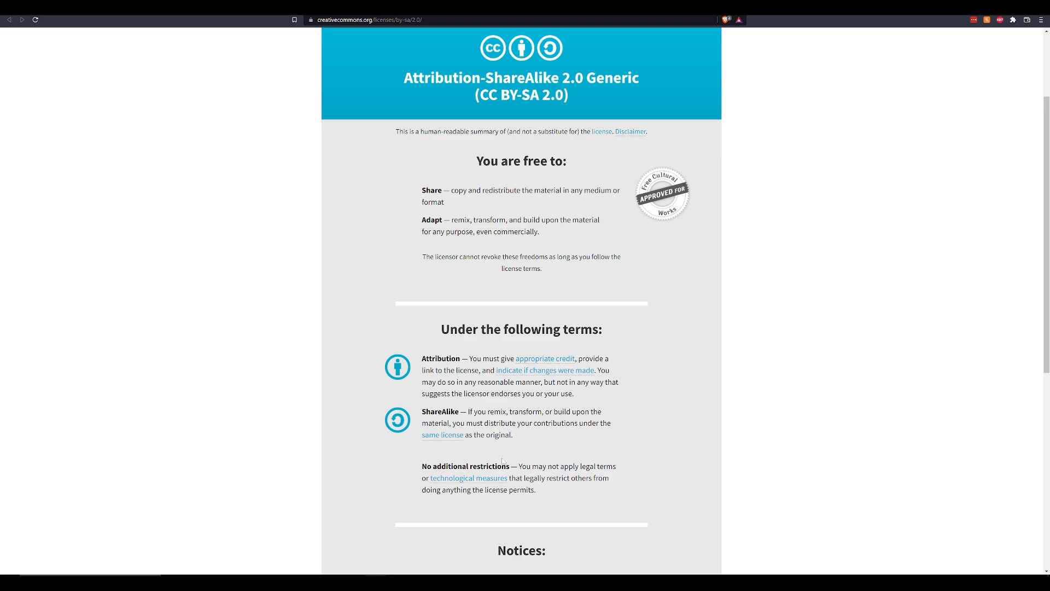
pyautogui.scroll(-4, 462, 361)
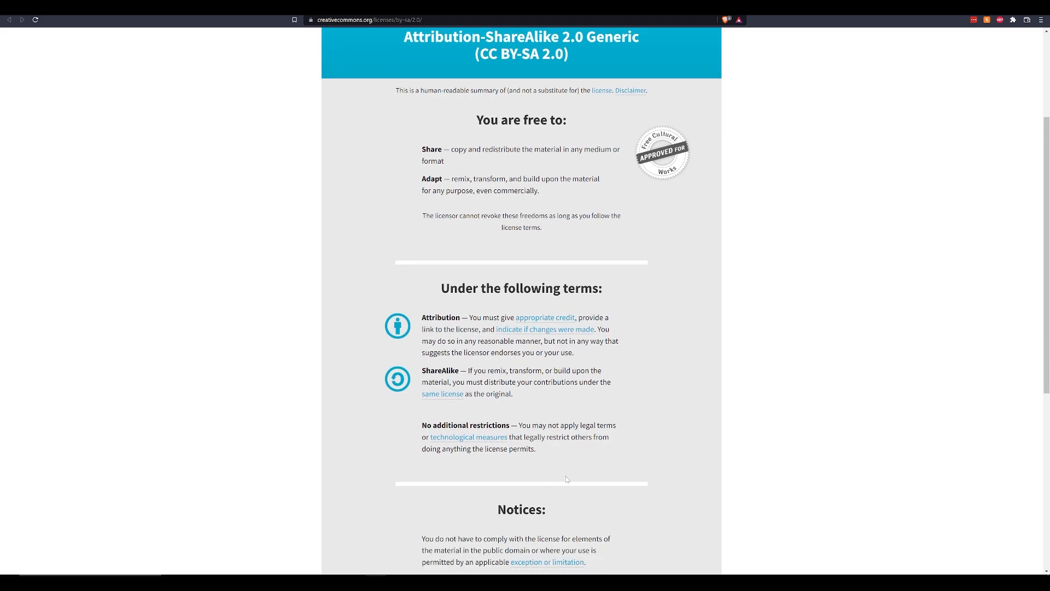
pyautogui.scroll(5, 462, 361)
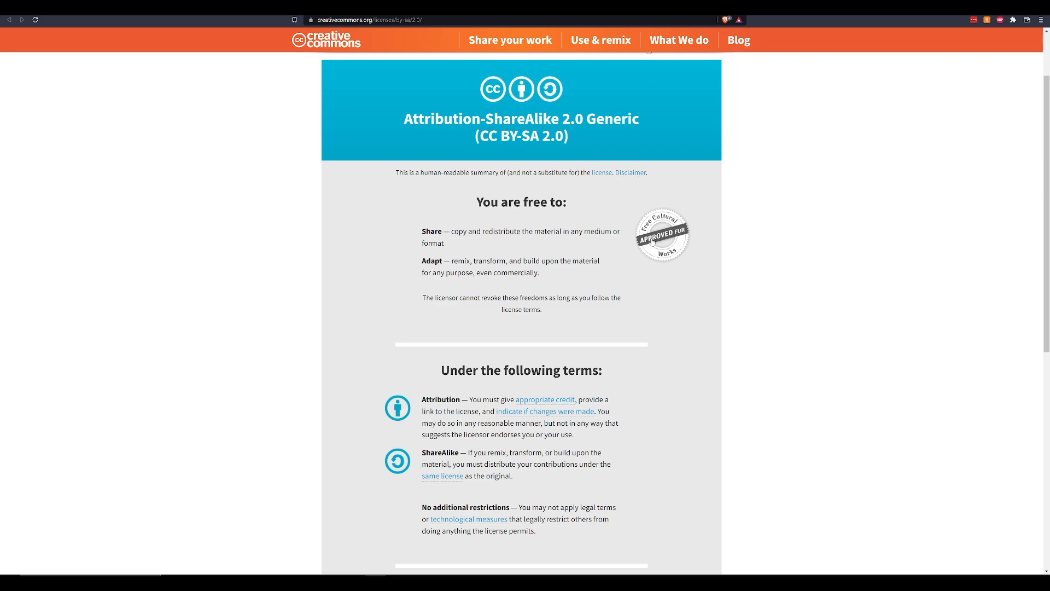
# Return to the lime photo page and review the photo's details and rights information
pyautogui.click(109, 8)
pyautogui.scroll(3, 580, 319)
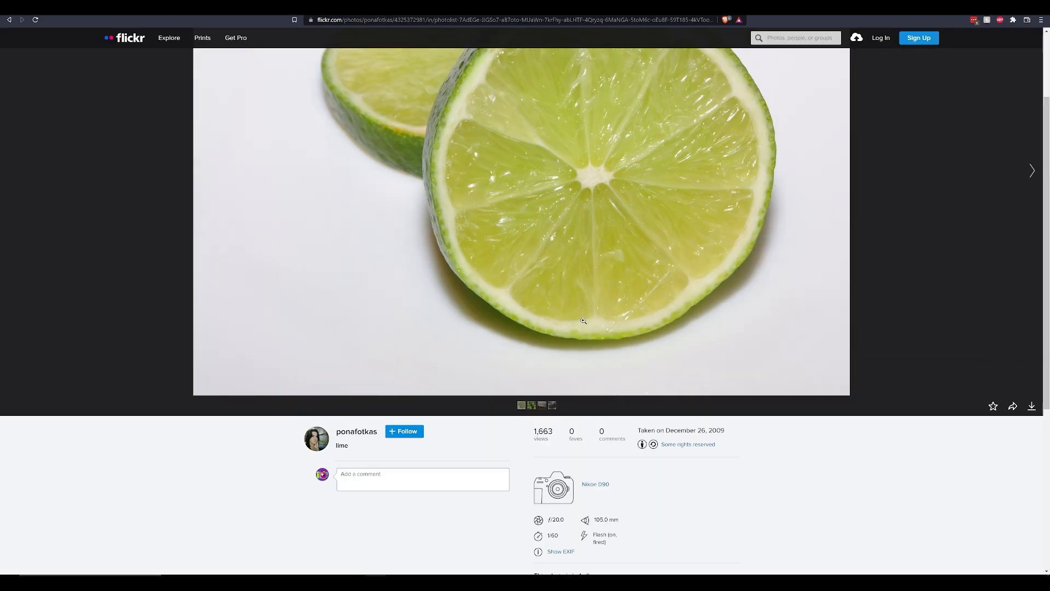
pyautogui.scroll(-4, 581, 468)
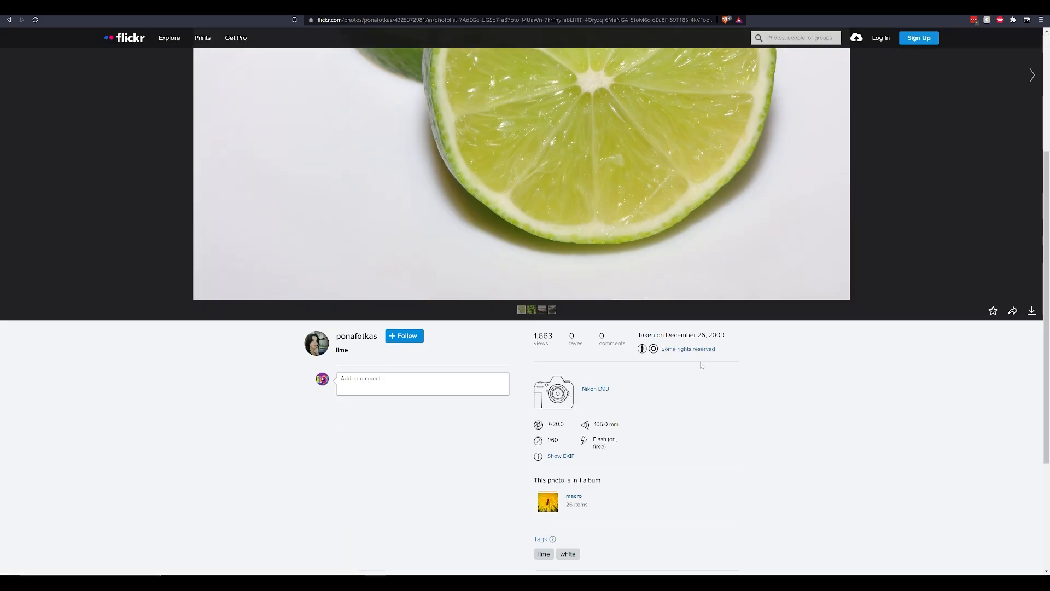
pyautogui.scroll(-3, 667, 443)
pyautogui.scroll(4, 626, 431)
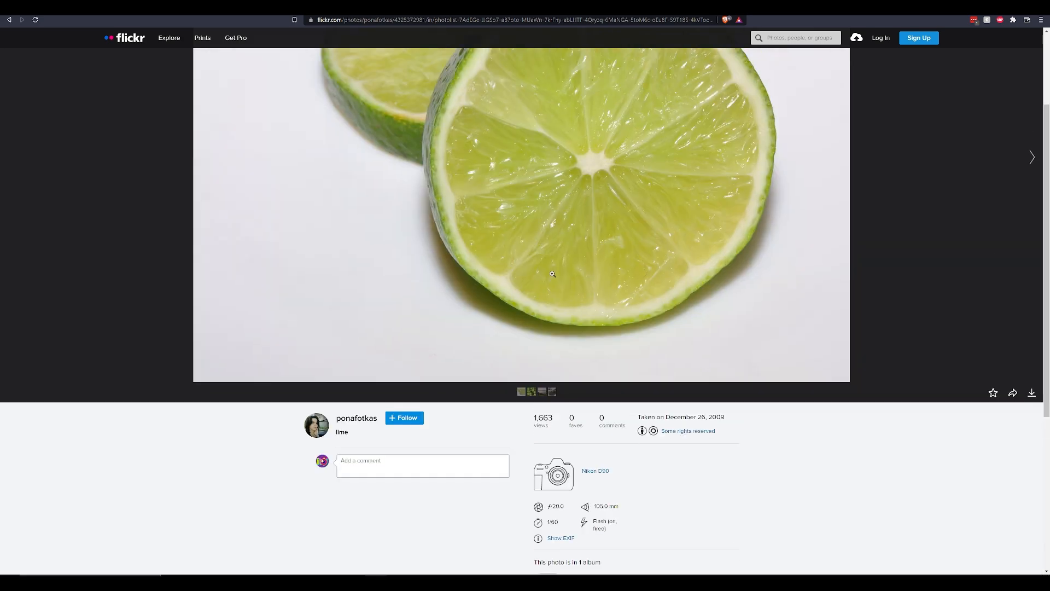
pyautogui.scroll(3, 723, 281)
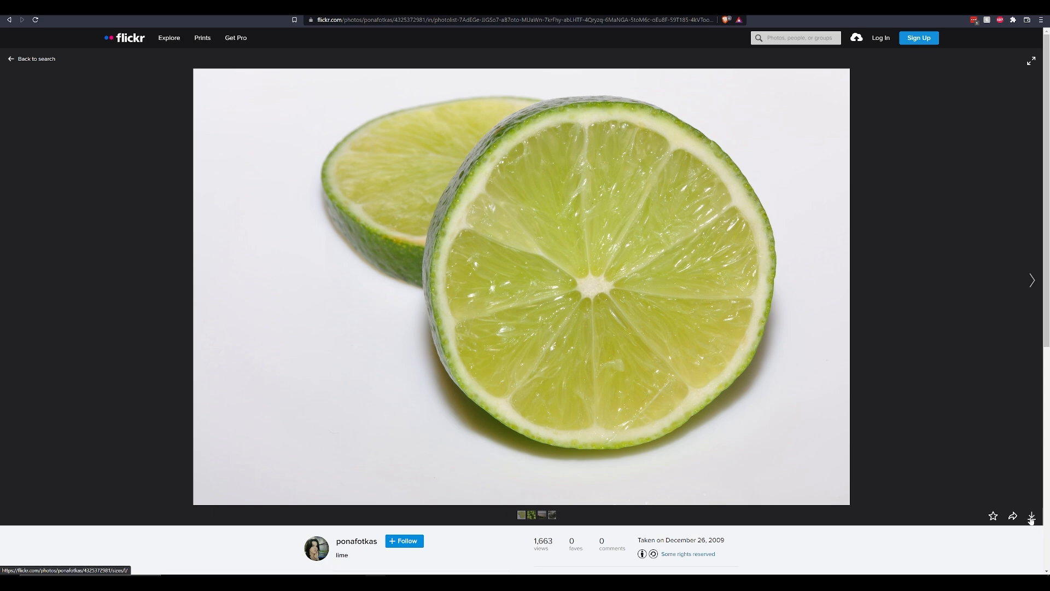
pyautogui.scroll(-2, 888, 490)
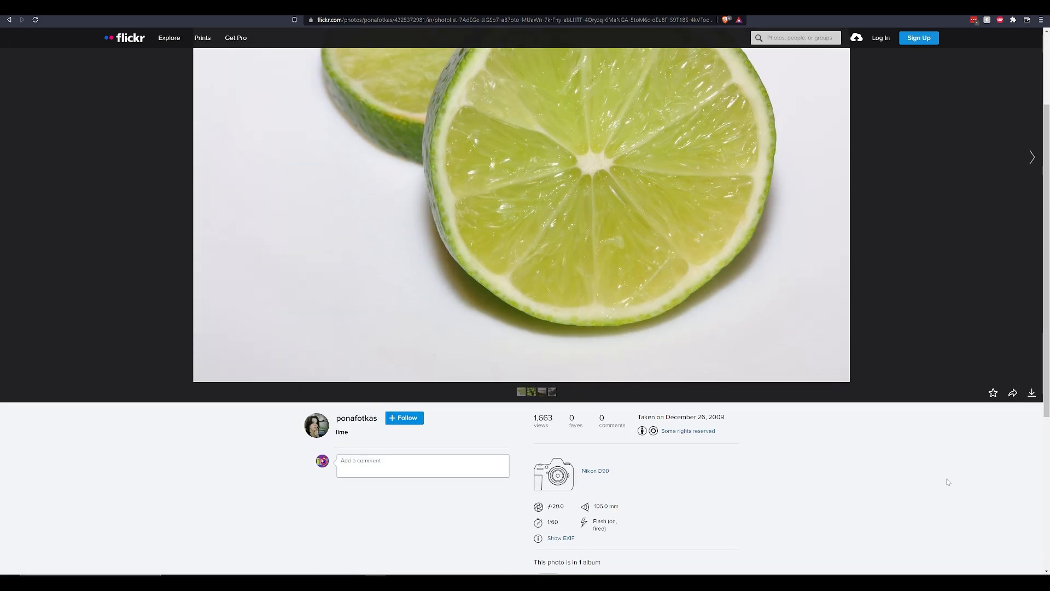
pyautogui.moveTo(721, 433); pyautogui.dragTo(642, 407)
pyautogui.click(860, 513)
pyautogui.scroll(2, 734, 434)
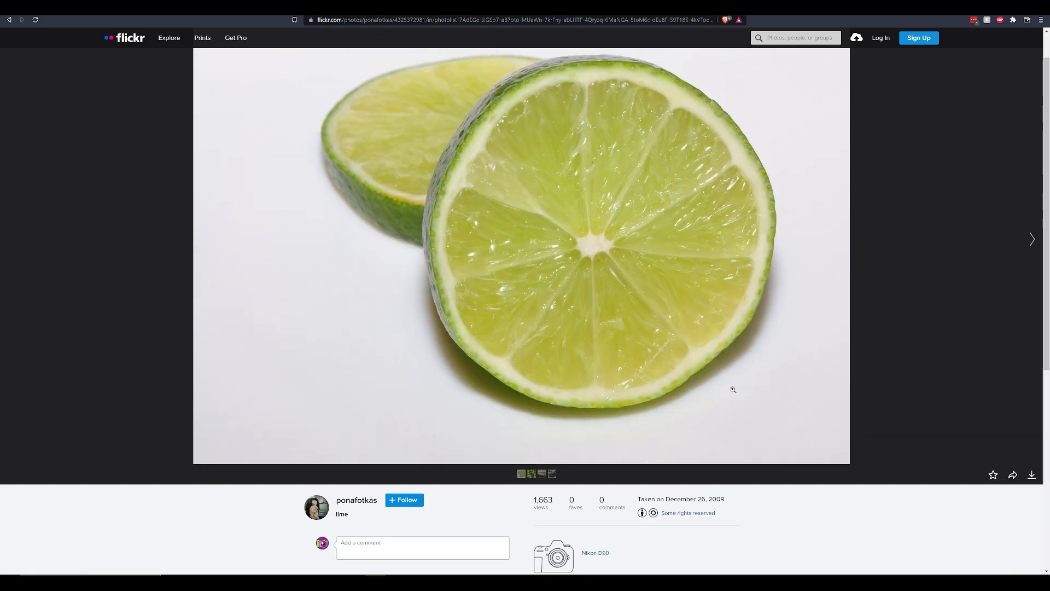
# Start downloading the photo at Original (4288 × 2848) size and set the save location to the tutorial project's REFERENCE folder
pyautogui.click(1031, 476)
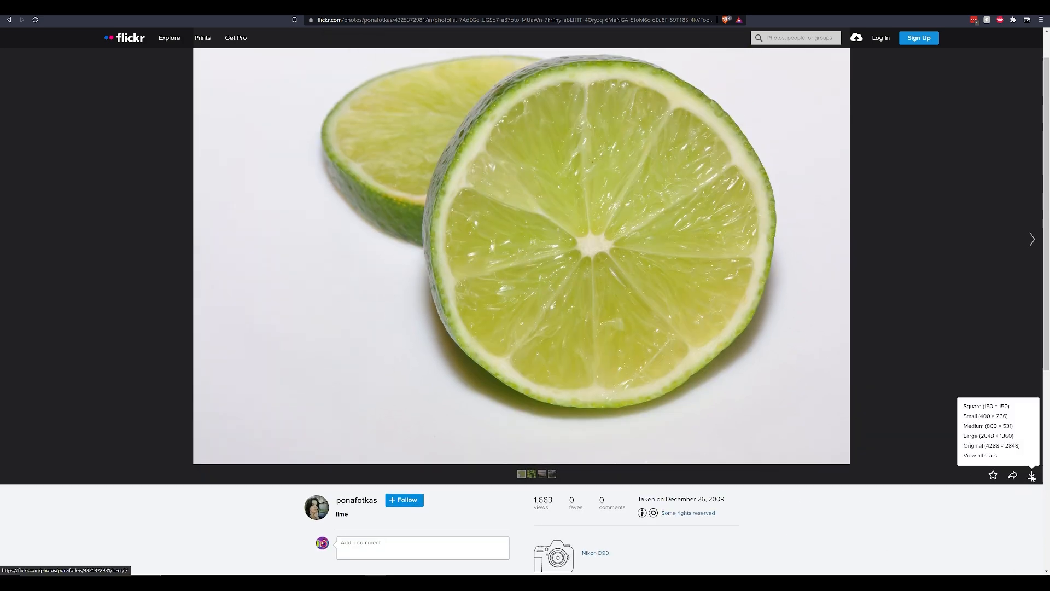
pyautogui.click(985, 445)
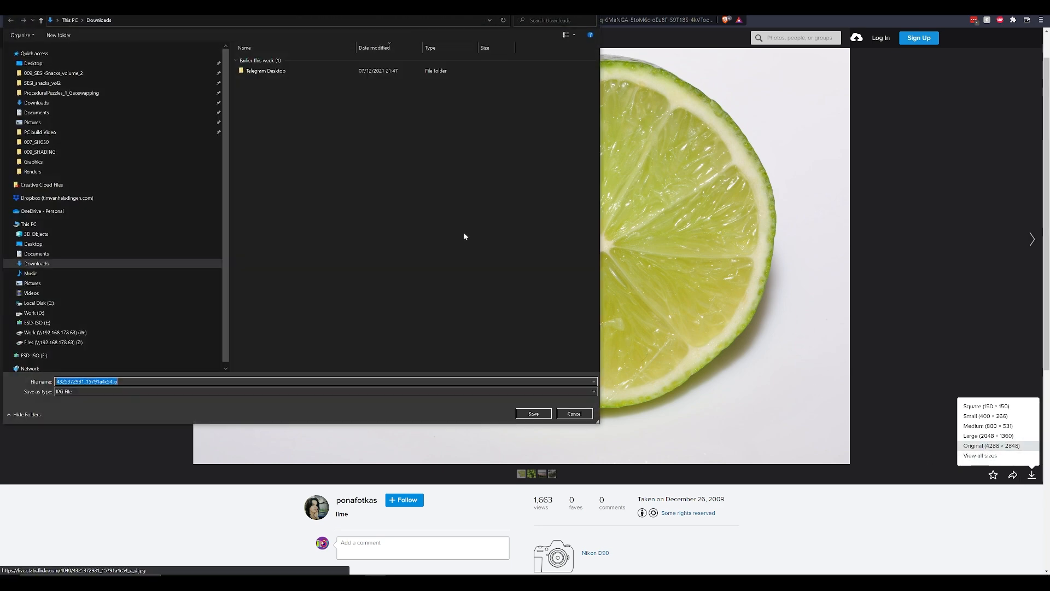
pyautogui.click(232, 577)
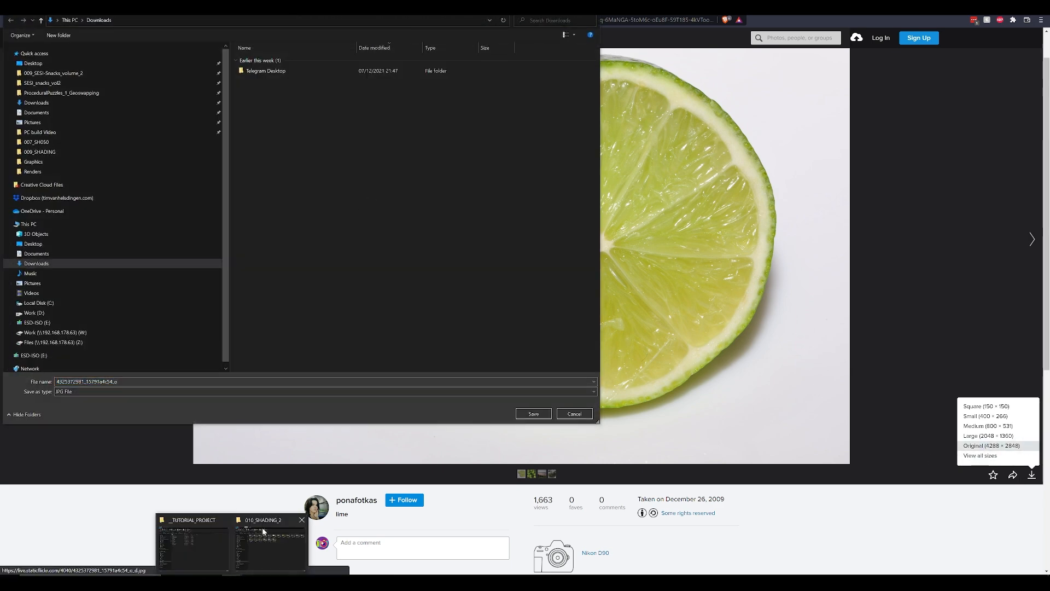
pyautogui.click(208, 537)
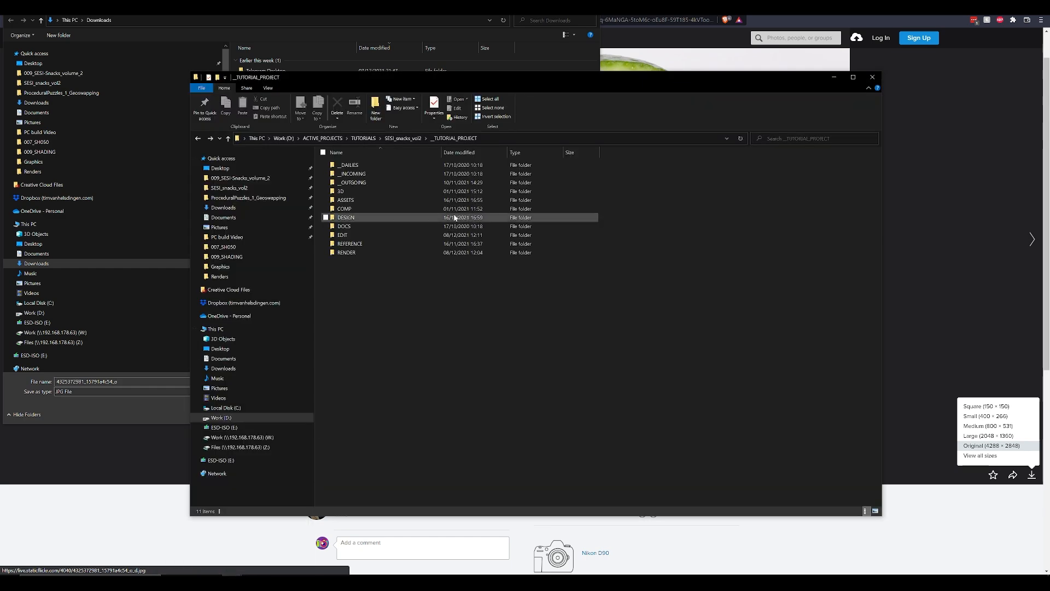
pyautogui.doubleClick(336, 244)
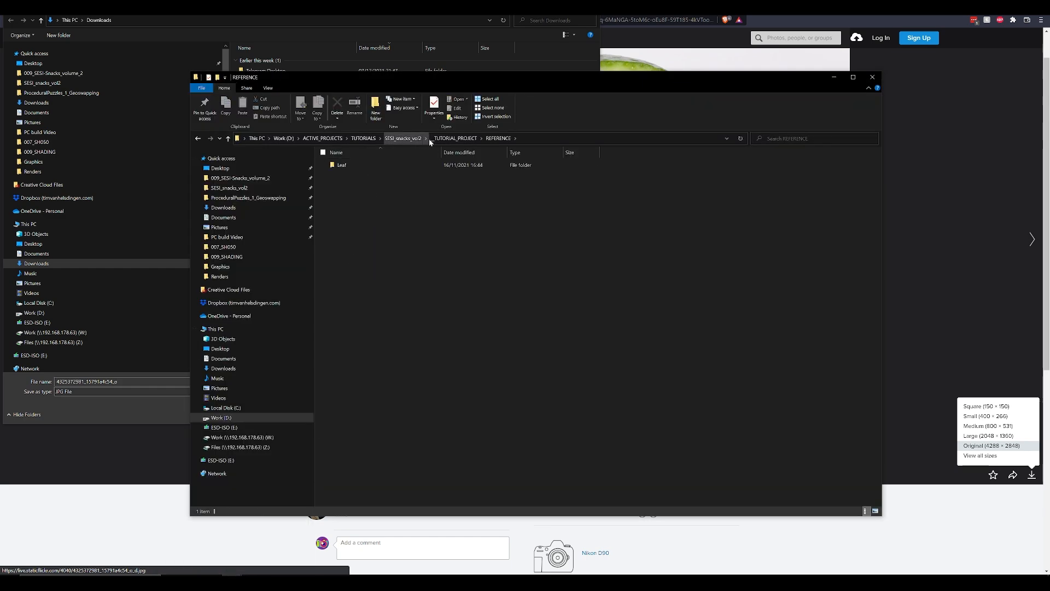
pyautogui.click(524, 143)
pyautogui.hotkey('ctrl', 'c')
pyautogui.click(230, 24)
pyautogui.hotkey('ctrl', 'v')
pyautogui.press('Return')
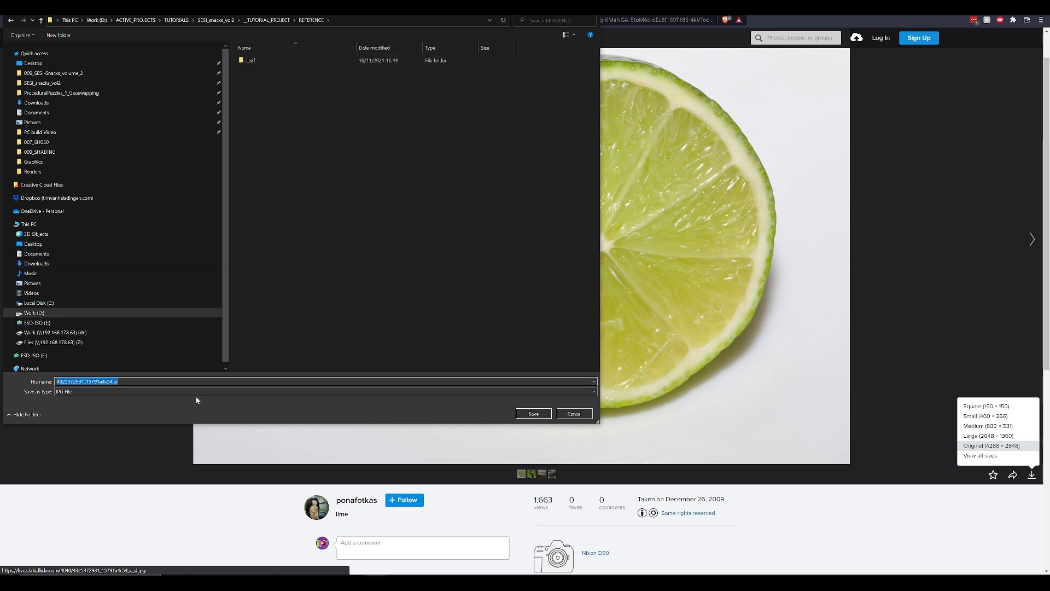
# Save the downloaded photo as Lime and open the file to view it full size
pyautogui.write('Lime')
pyautogui.press('Return')
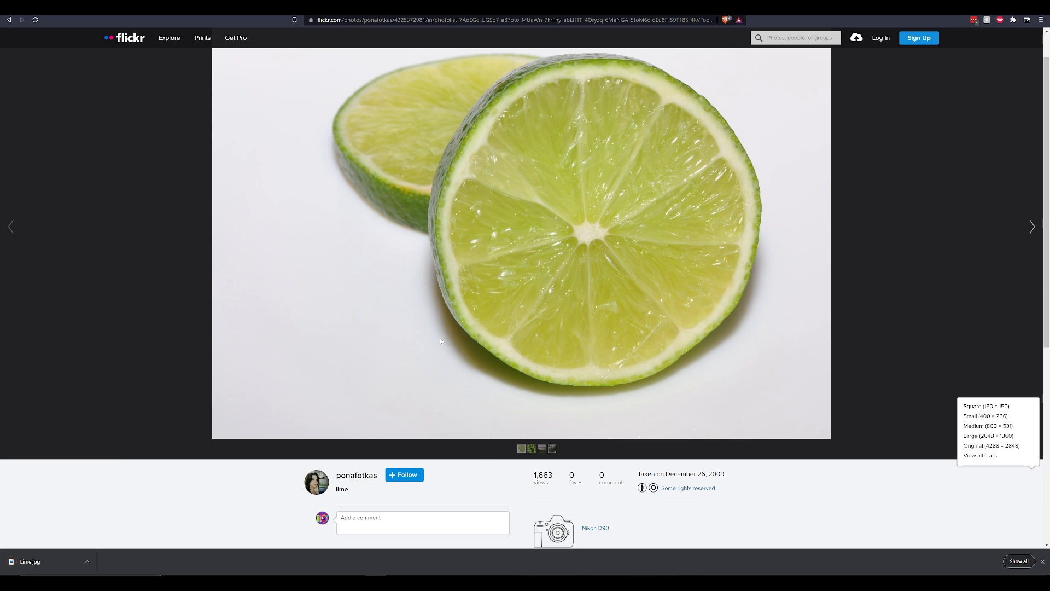
pyautogui.click(30, 561)
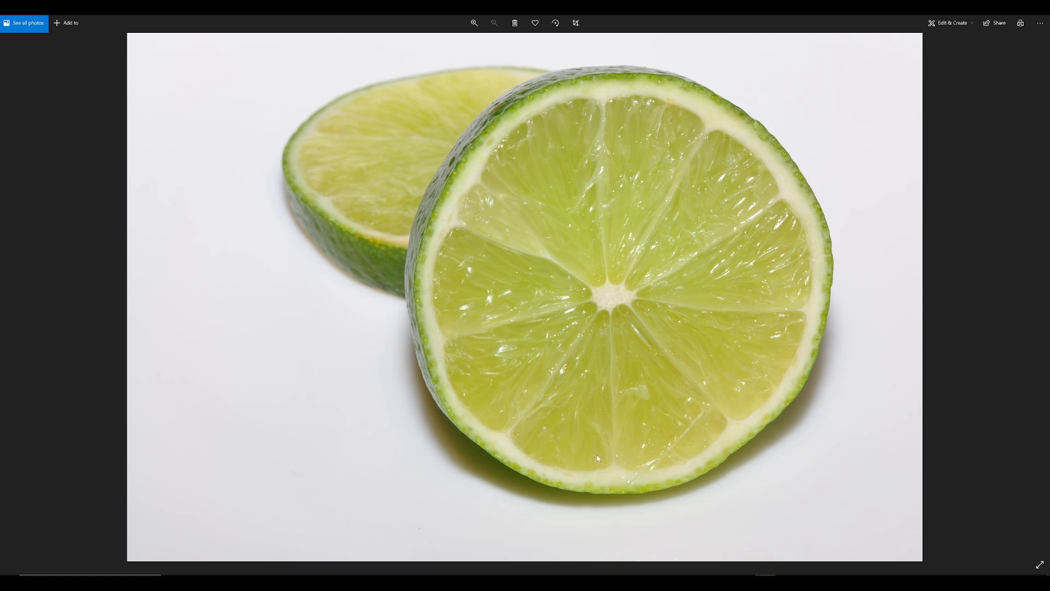
# Switch to the Houdini lime render scene and go inside the LIME_SLICE geometry object
pyautogui.click(518, 581)
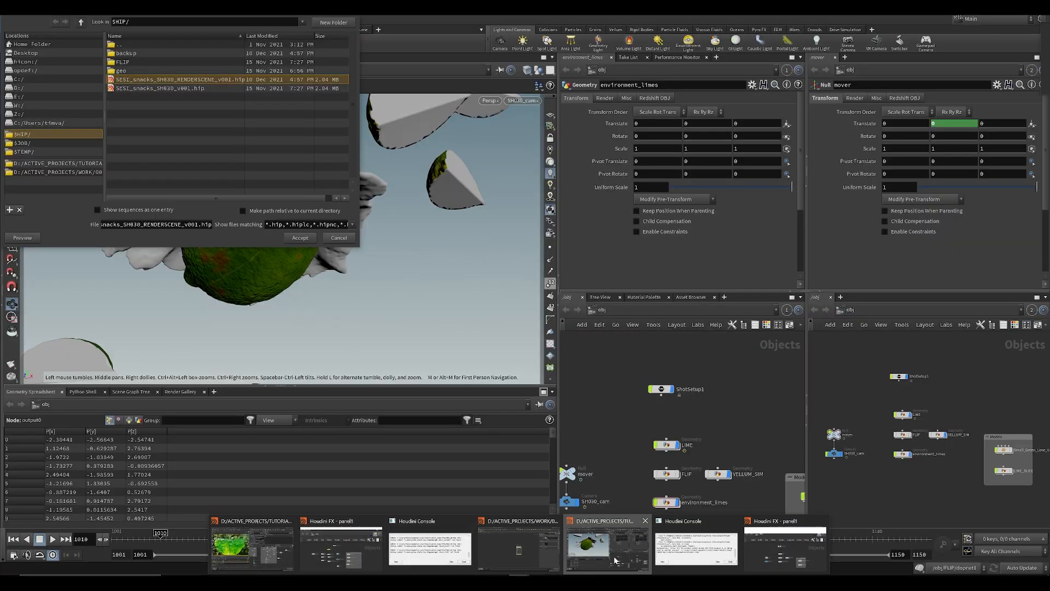
pyautogui.click(615, 557)
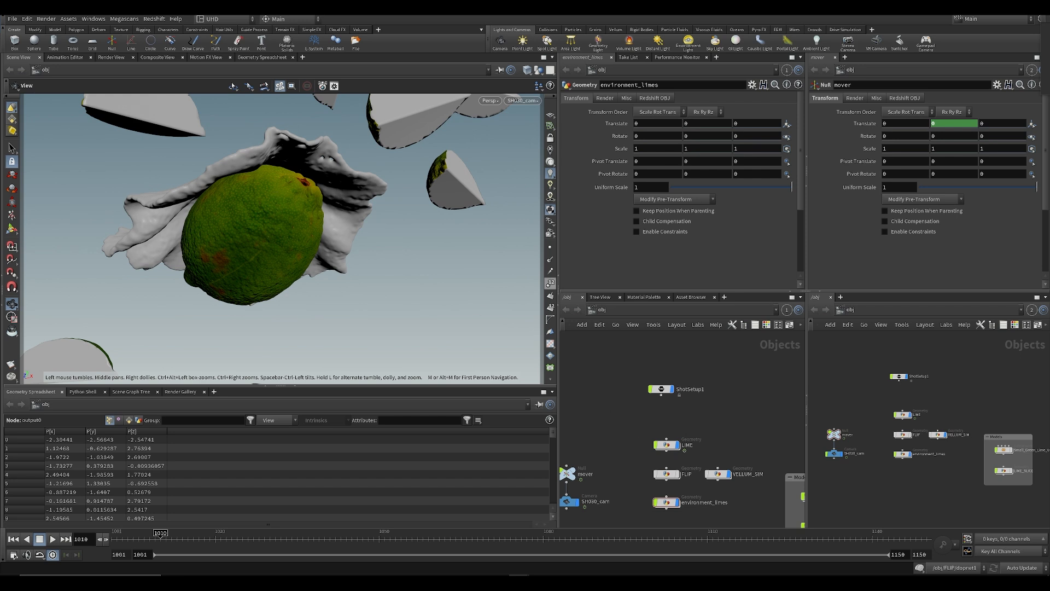
pyautogui.moveTo(648, 417); pyautogui.dragTo(673, 368, button='middle')
pyautogui.moveTo(708, 426); pyautogui.dragTo(652, 412, button='middle')
pyautogui.moveTo(702, 443); pyautogui.dragTo(606, 412, button='middle')
pyautogui.doubleClick(688, 433)
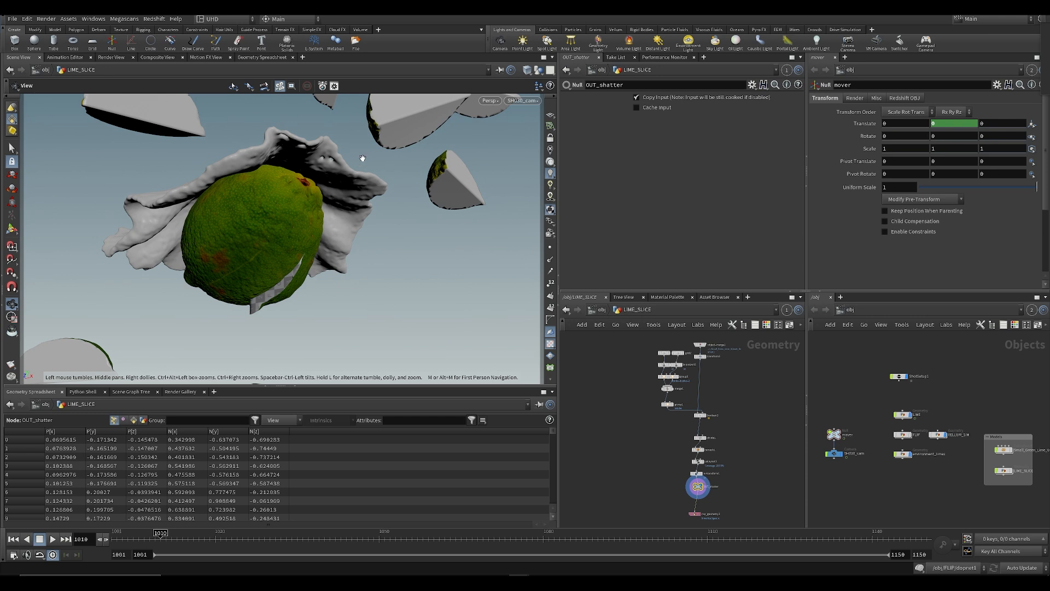
# Examine the shattered lime slice up close outside the shot camera and display its UV layout
pyautogui.click(538, 70)
pyautogui.click(550, 103)
pyautogui.moveTo(366, 211); pyautogui.dragTo(234, 231)
pyautogui.scroll(5, 304, 231)
pyautogui.scroll(3, 233, 230)
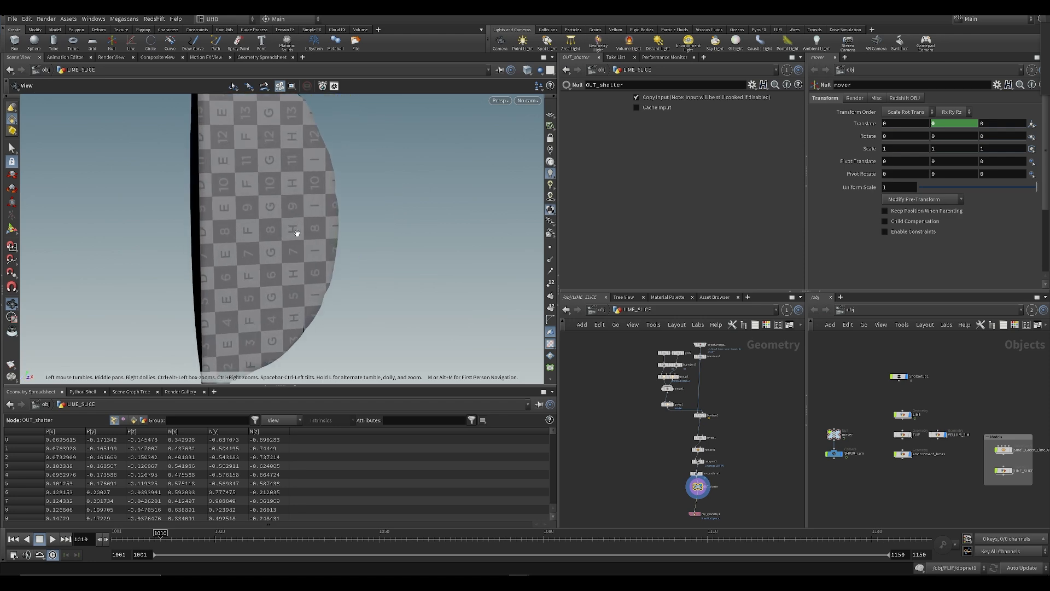
pyautogui.hotkey('space', '5')
pyautogui.scroll(6, 652, 409)
pyautogui.moveTo(602, 443); pyautogui.dragTo(615, 426, button='middle')
pyautogui.moveTo(806, 475); pyautogui.dragTo(728, 480)
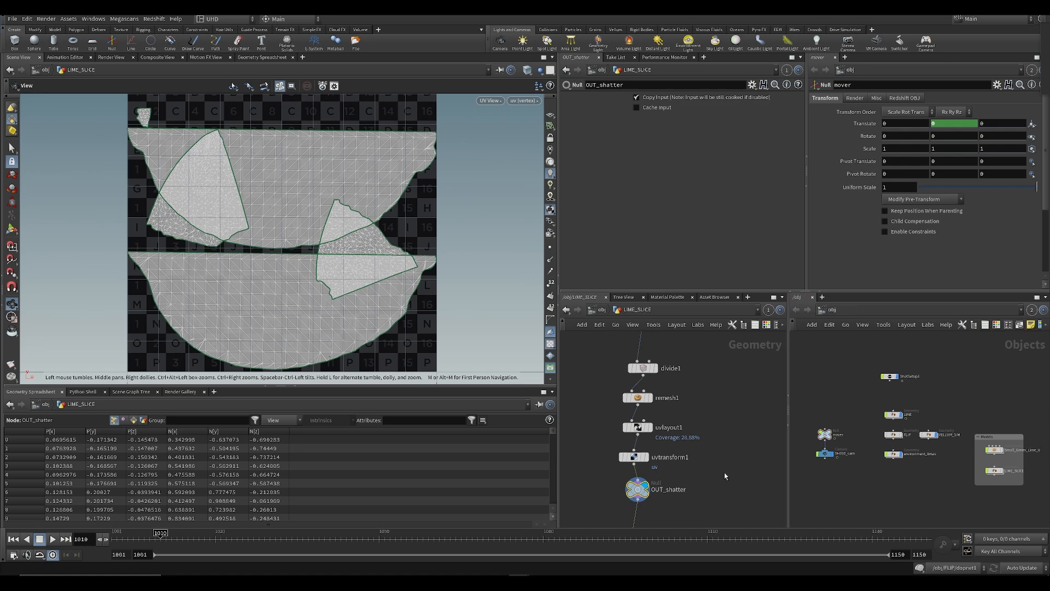
# Add a Delete node fed by OUT_shatter and make it the displayed node
pyautogui.moveTo(712, 466); pyautogui.dragTo(713, 414, button='middle')
pyautogui.press('Tab')
pyautogui.write('file')
pyautogui.press('Return')
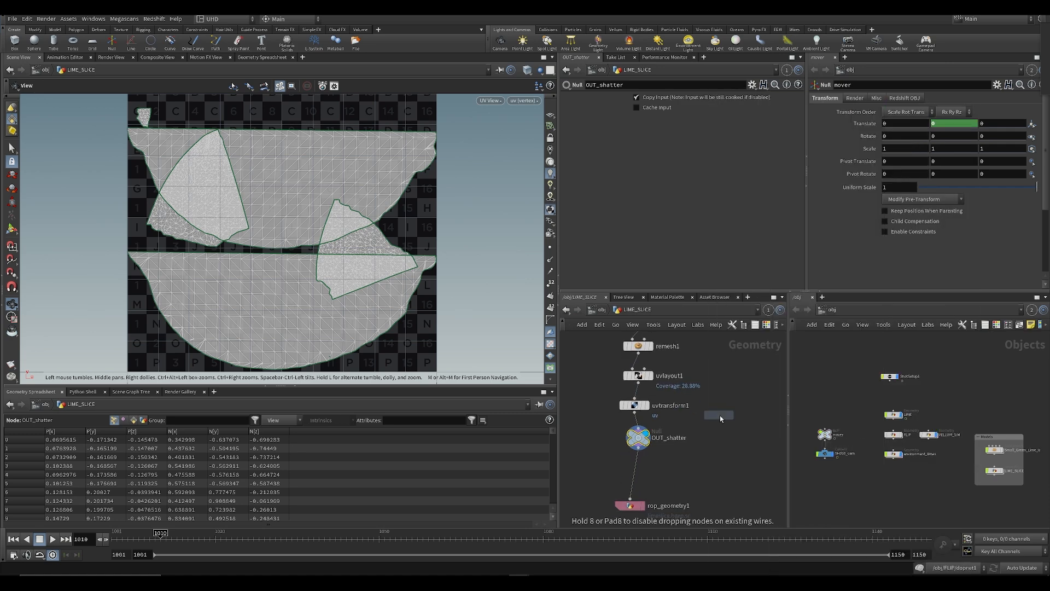
pyautogui.click(684, 453)
pyautogui.moveTo(684, 453); pyautogui.dragTo(639, 449)
pyautogui.click(710, 456)
# Set the Delete node's group to insides and its operation to Delete Non-Selected
pyautogui.click(783, 99)
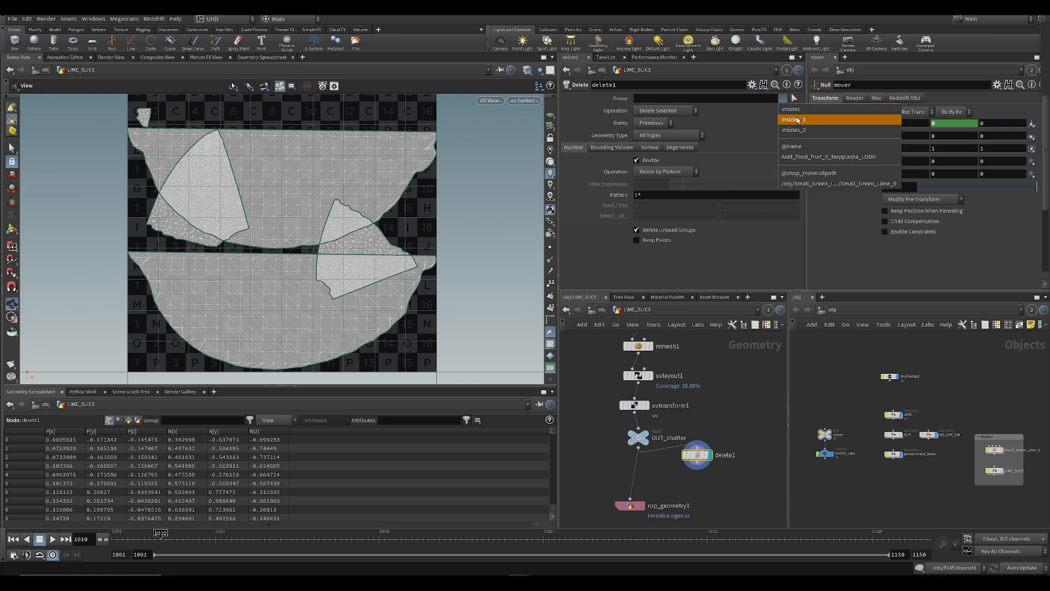
pyautogui.click(792, 109)
pyautogui.click(689, 111)
pyautogui.click(665, 123)
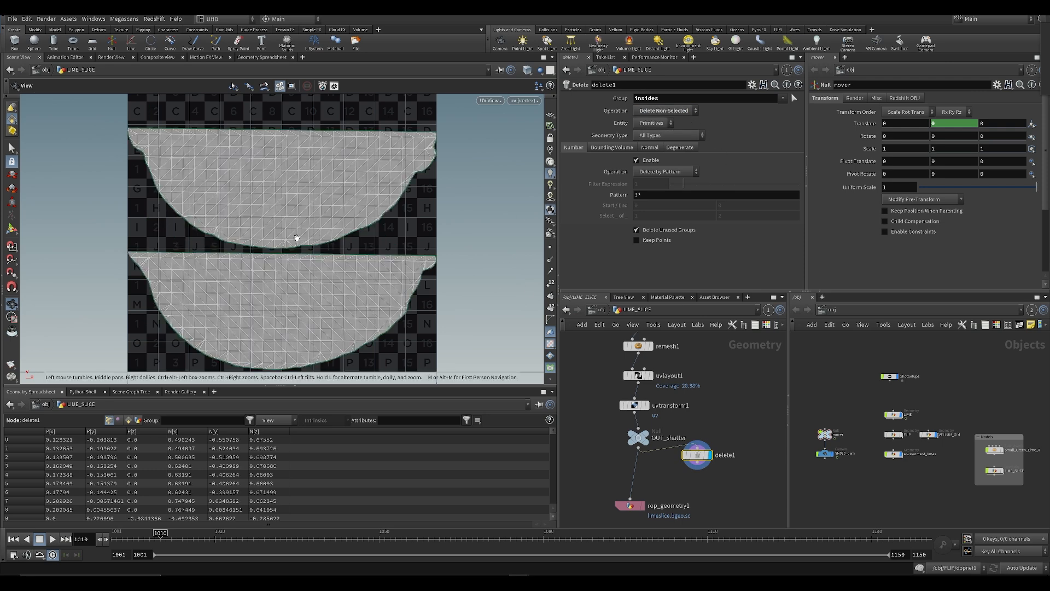
pyautogui.scroll(-3, 304, 237)
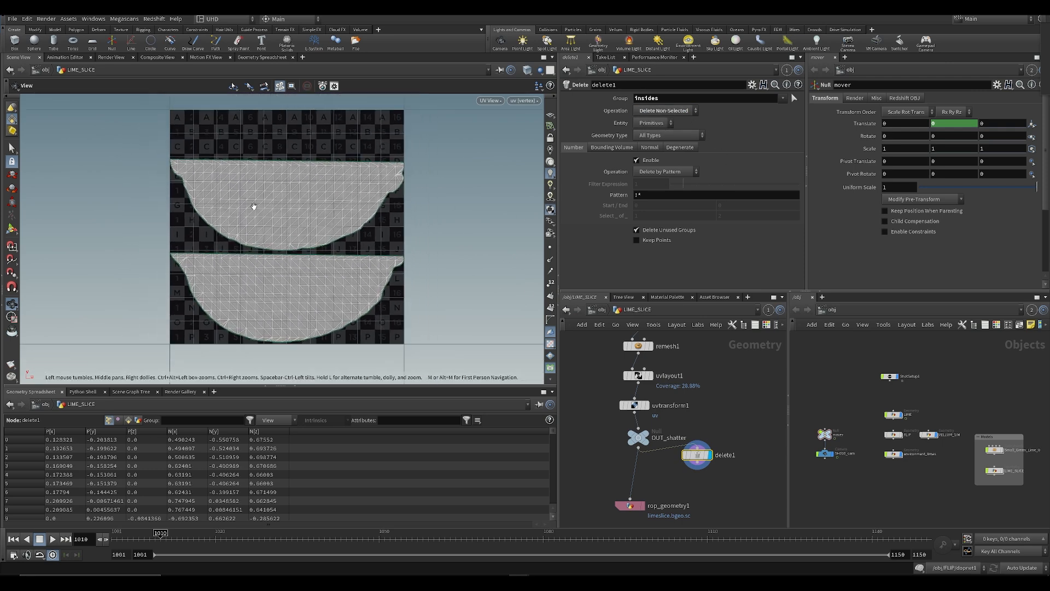
# Export the Delete node's texture UVs to an image at 2048 × 2048 resolution under the default filename
pyautogui.rightClick(700, 455)
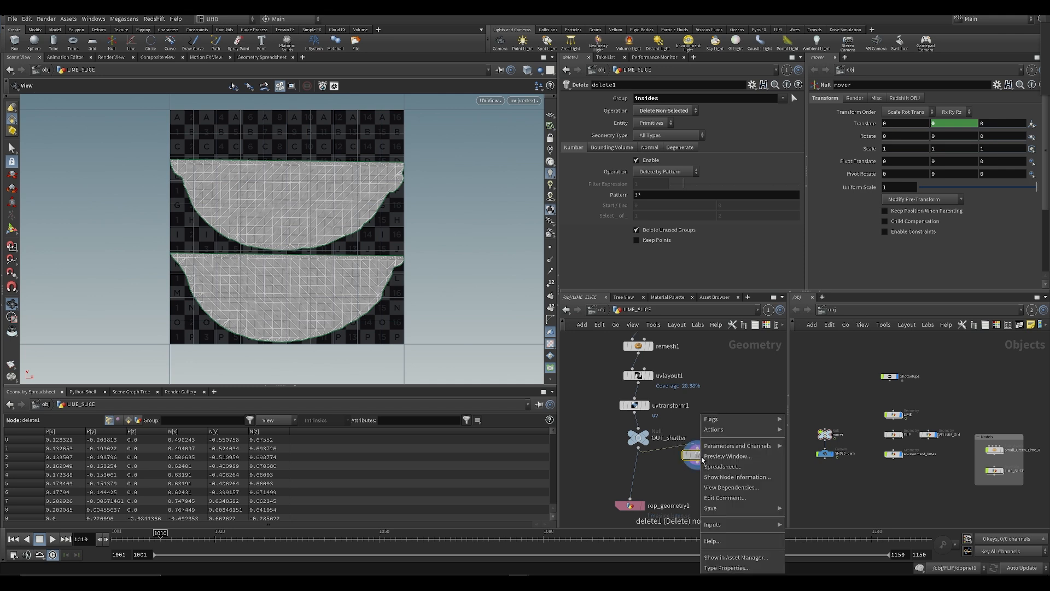
pyautogui.moveTo(716, 511)
pyautogui.click(705, 387)
pyautogui.rightClick(697, 456)
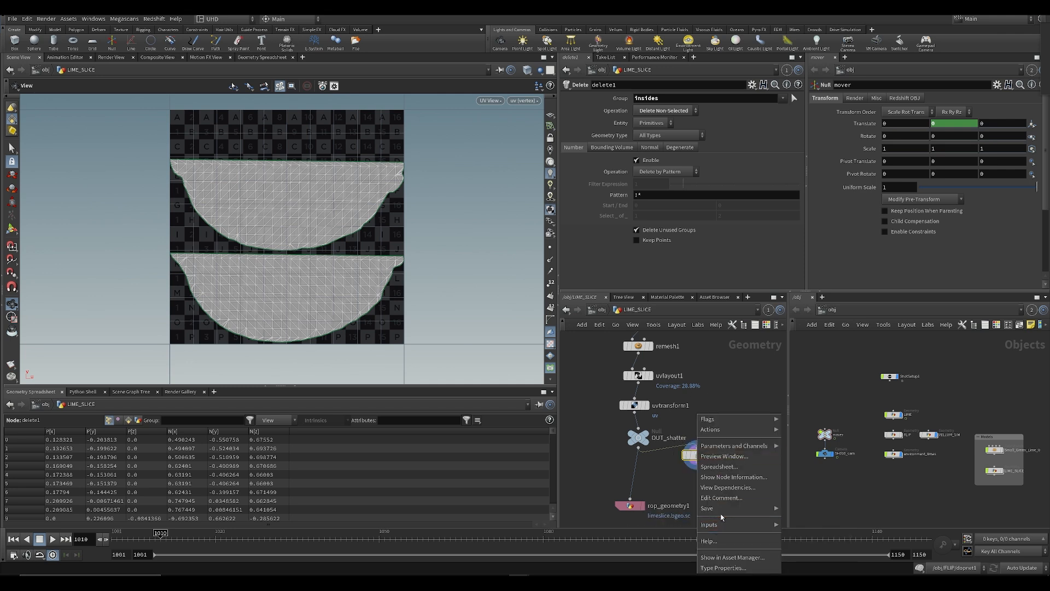
pyautogui.moveTo(726, 511)
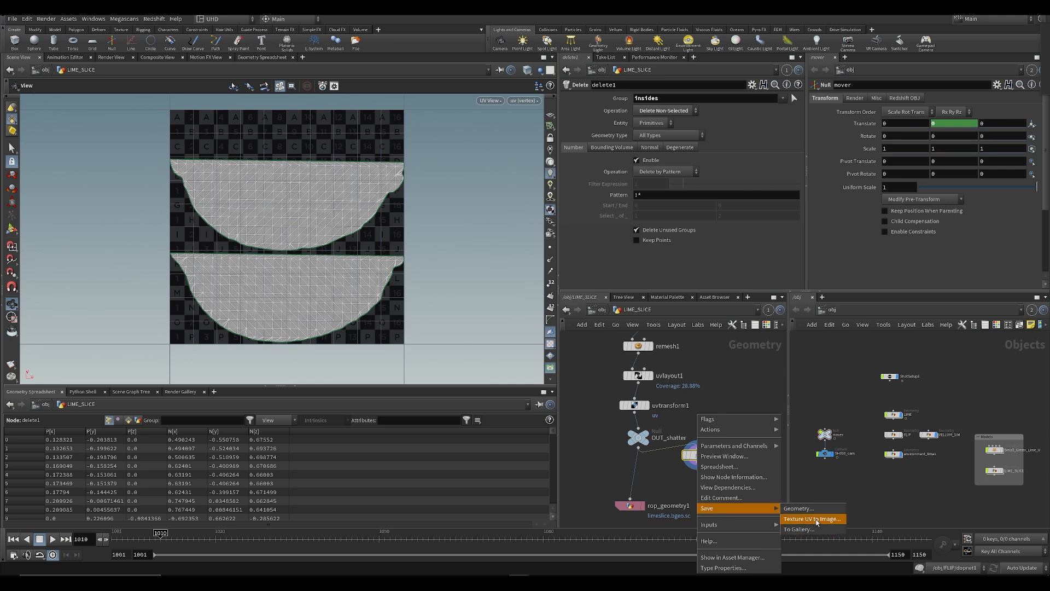
pyautogui.click(819, 519)
pyautogui.moveTo(758, 448); pyautogui.dragTo(475, 325)
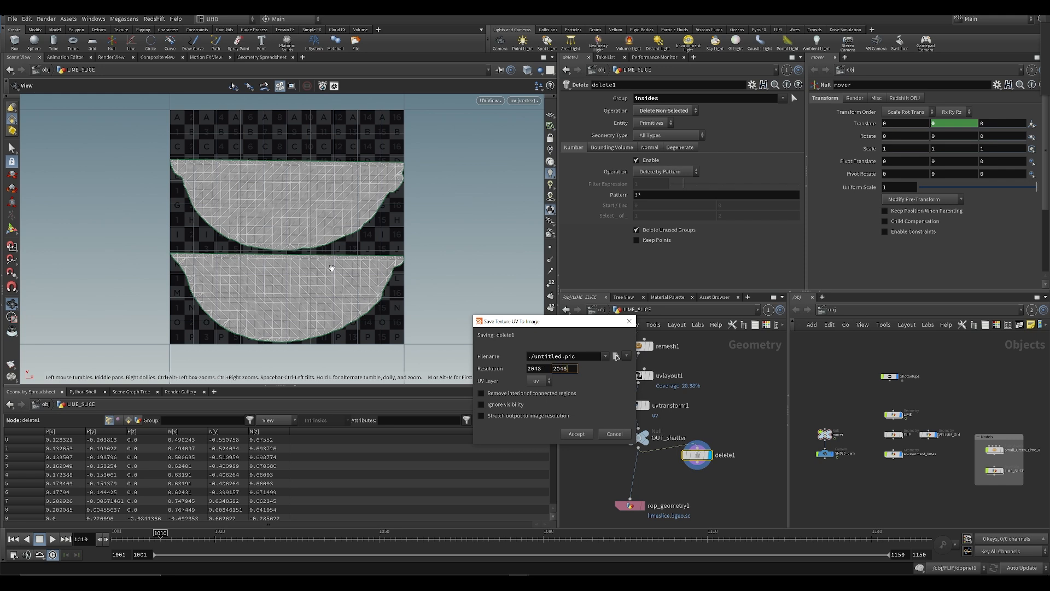
pyautogui.click(586, 435)
# Start another texture UV image export from the Delete node and browse to $ROOT/ASSETS/Textures for its location
pyautogui.rightClick(696, 455)
pyautogui.click(799, 523)
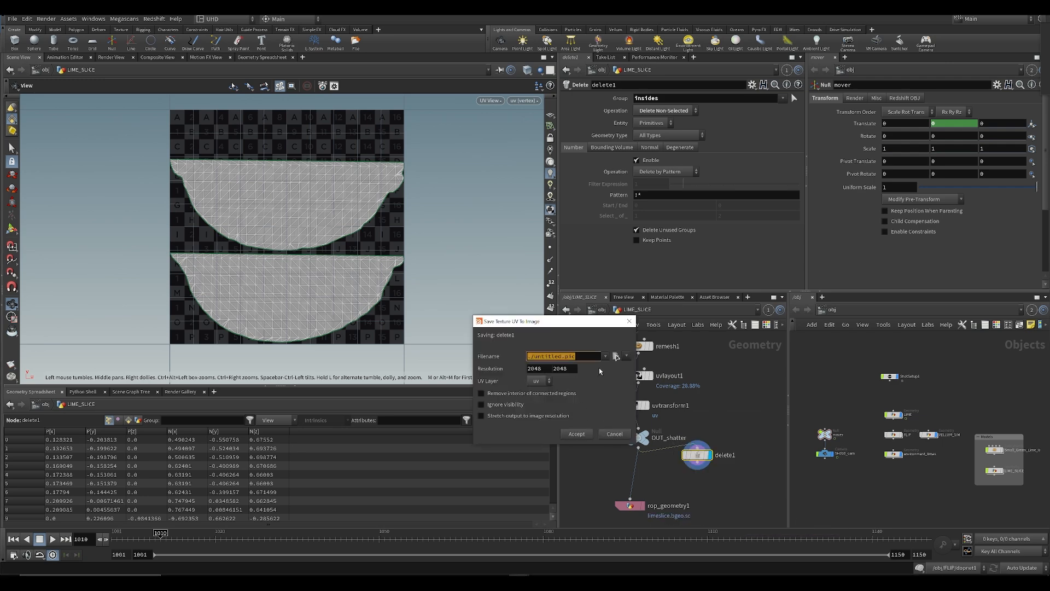
pyautogui.click(618, 356)
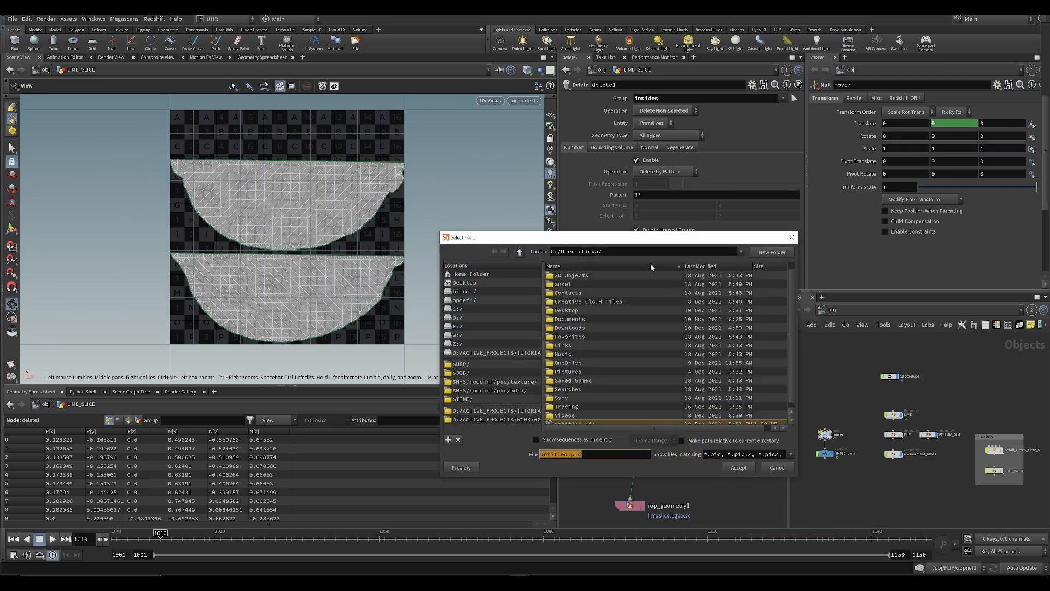
pyautogui.moveTo(644, 252); pyautogui.dragTo(202, 191)
pyautogui.write('$')
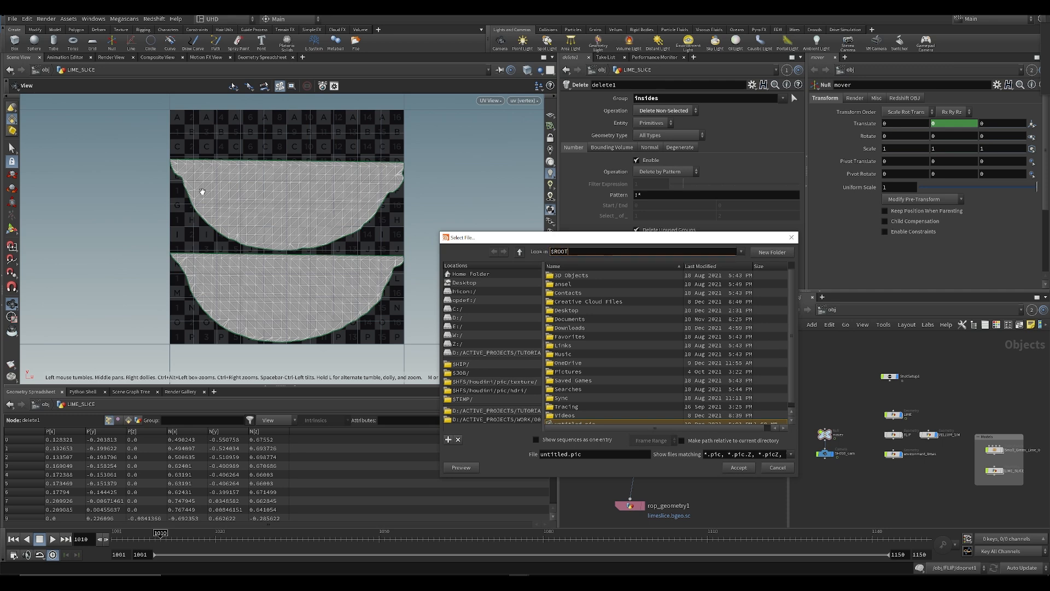
pyautogui.write('ROOT')
pyautogui.press('Return')
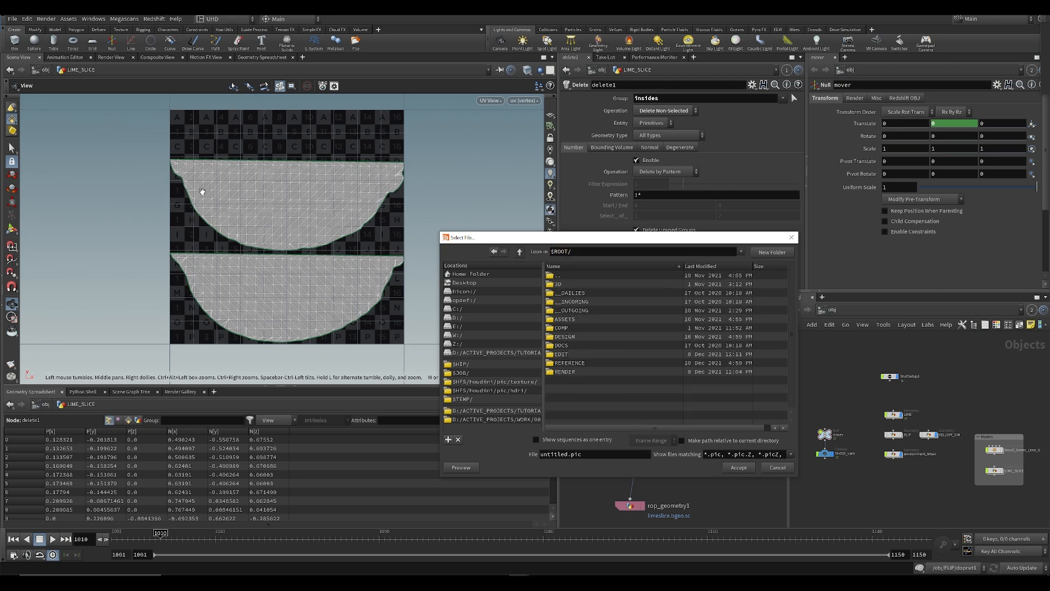
pyautogui.doubleClick(562, 328)
pyautogui.doubleClick(567, 346)
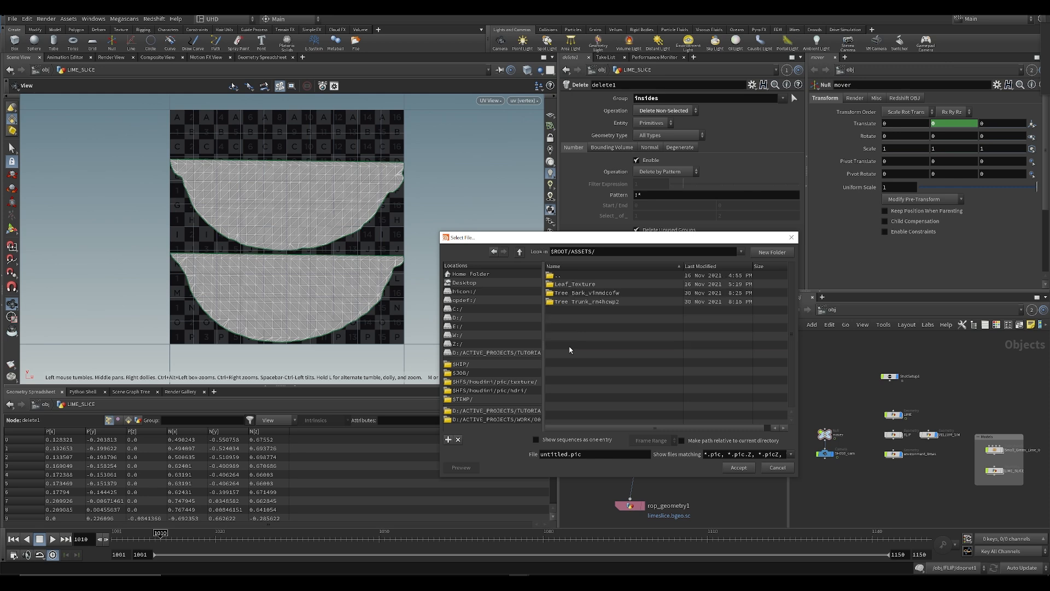
# Create a Lime_Top folder and export the UV image into it as Lime_UV.png
pyautogui.click(764, 253)
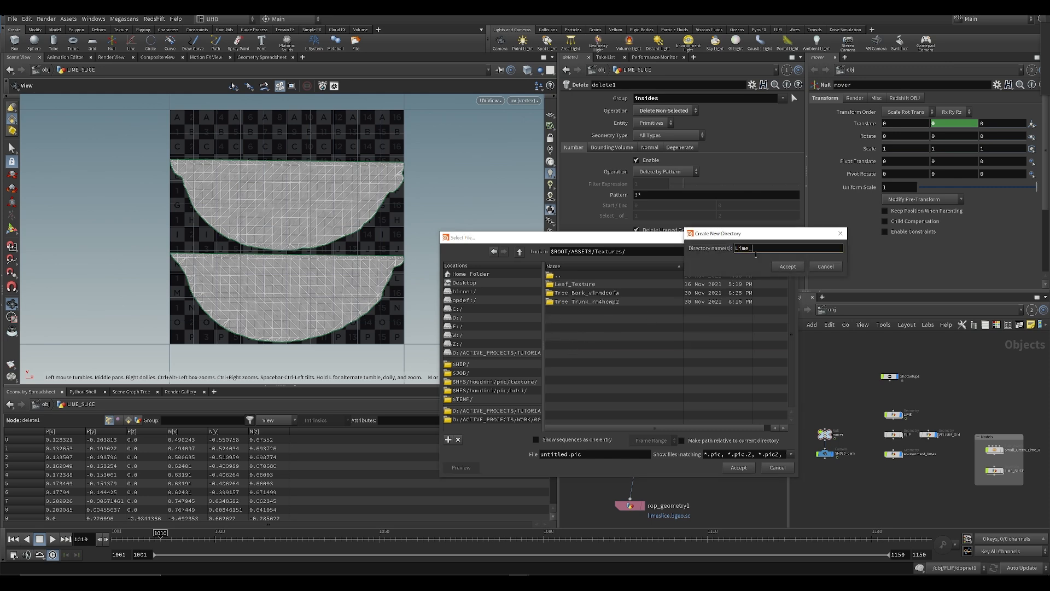
pyautogui.press('Return')
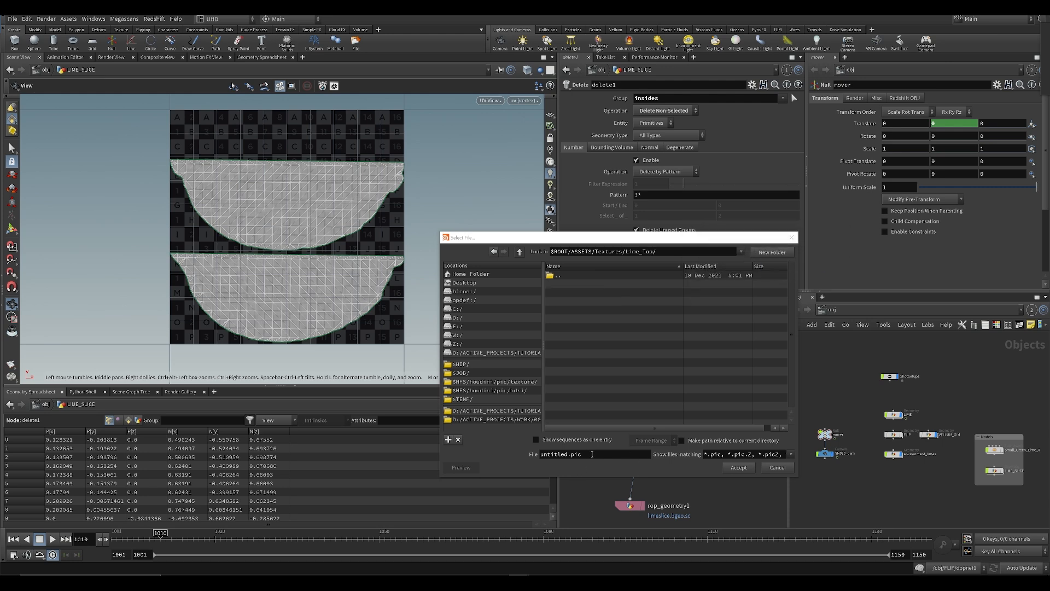
pyautogui.moveTo(592, 454); pyautogui.dragTo(224, 448)
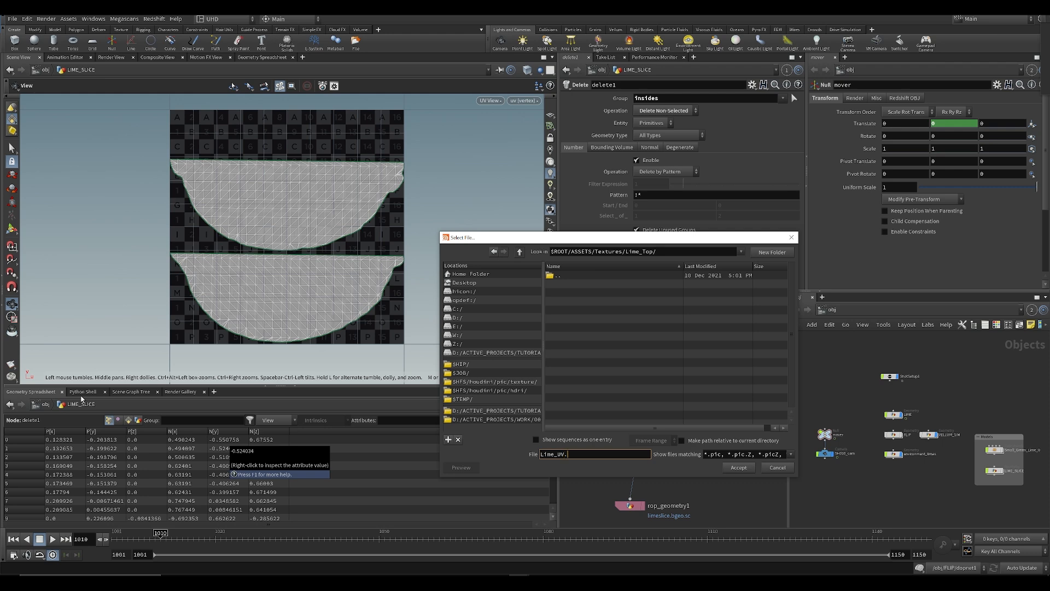
pyautogui.press('Return')
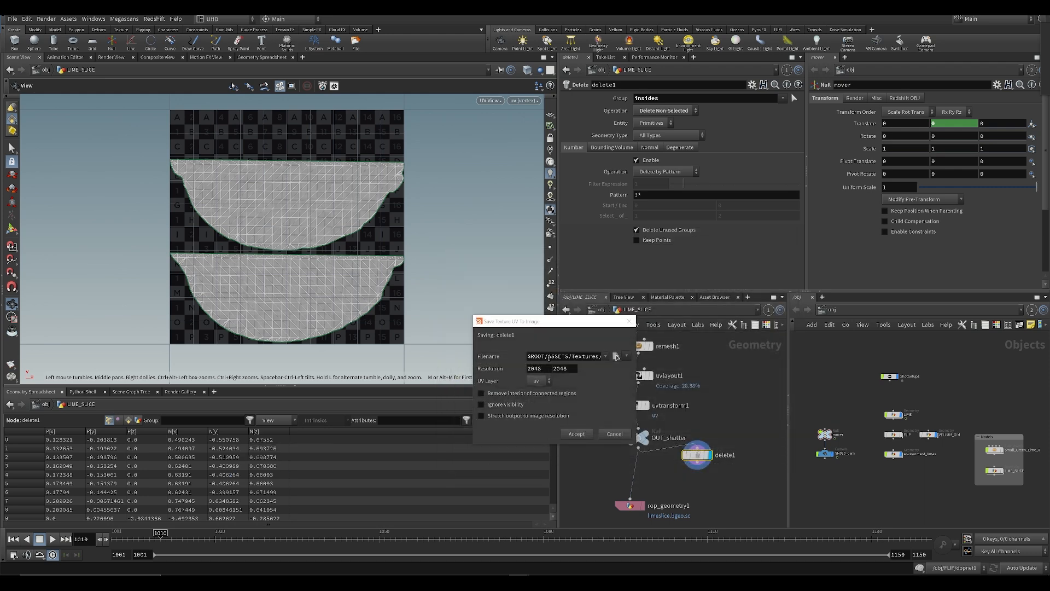
pyautogui.click(572, 436)
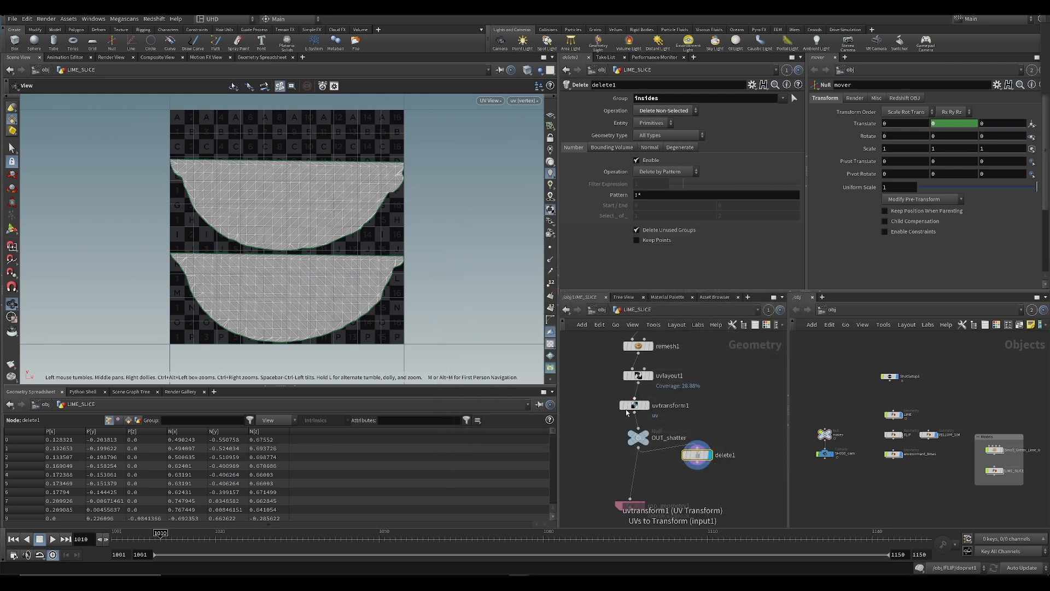
# Switch to Lime_UV.png in Photoshop, add a layer beneath the UV wireframe and fill it with black
pyautogui.click(601, 582)
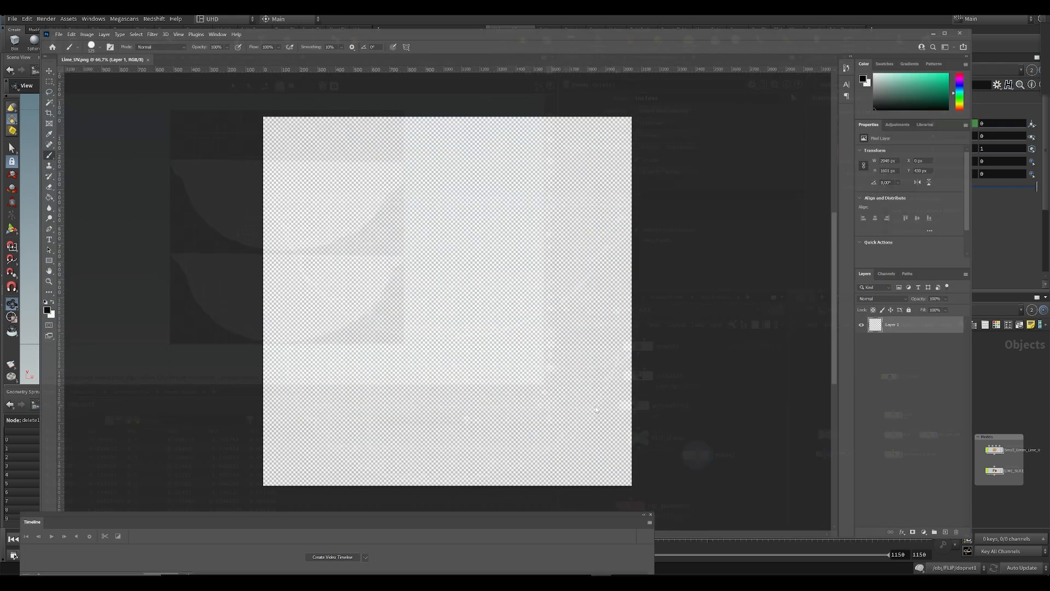
pyautogui.click(948, 530)
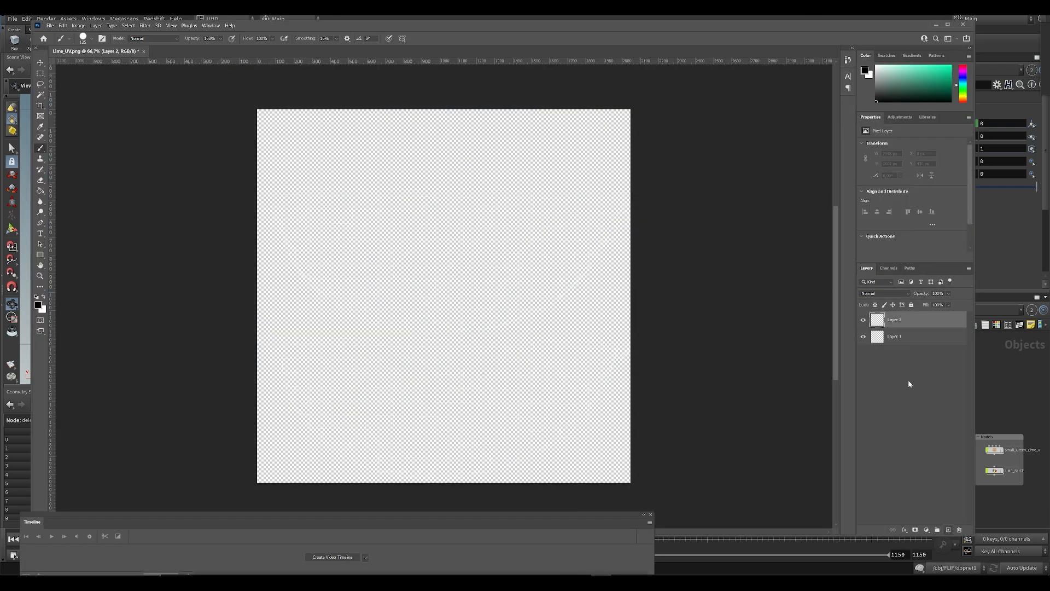
pyautogui.moveTo(892, 324); pyautogui.dragTo(896, 370)
pyautogui.click(40, 191)
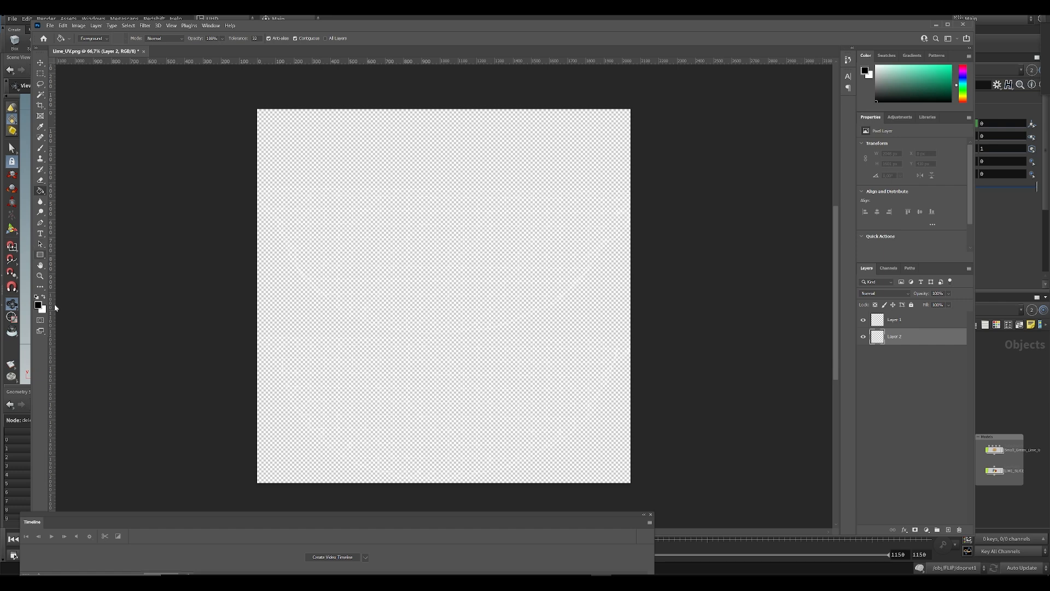
pyautogui.click(404, 314)
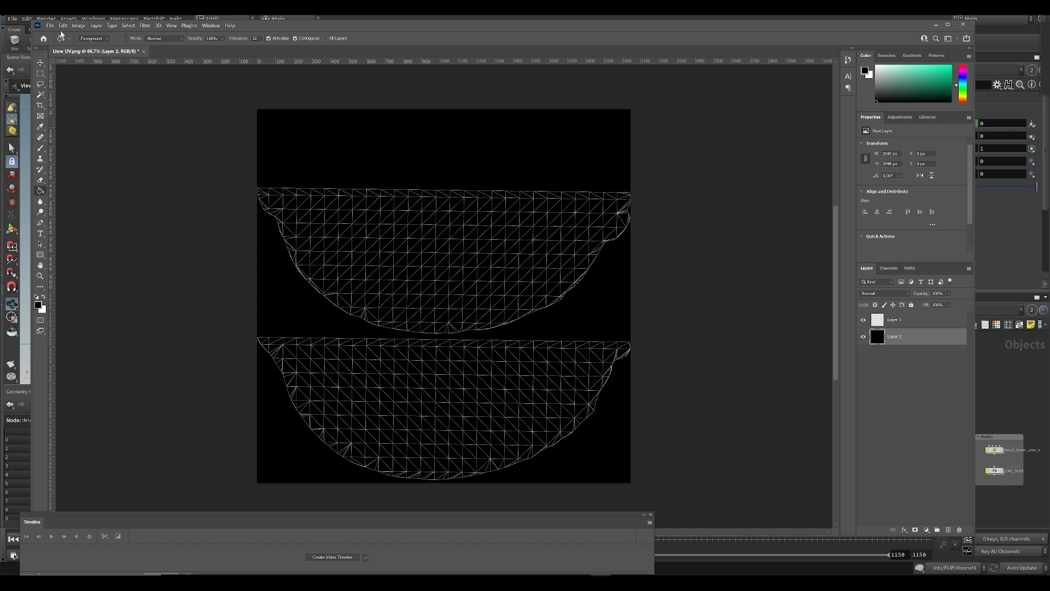
# Open the lime photo from the tutorial project's REFERENCE folder
pyautogui.click(49, 25)
pyautogui.click(61, 42)
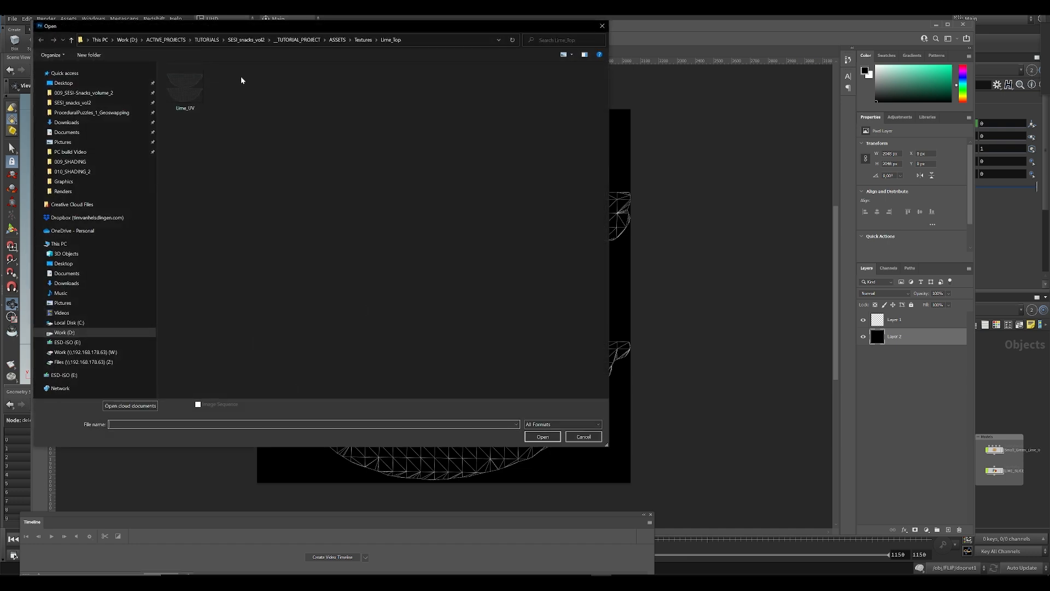
pyautogui.click(363, 41)
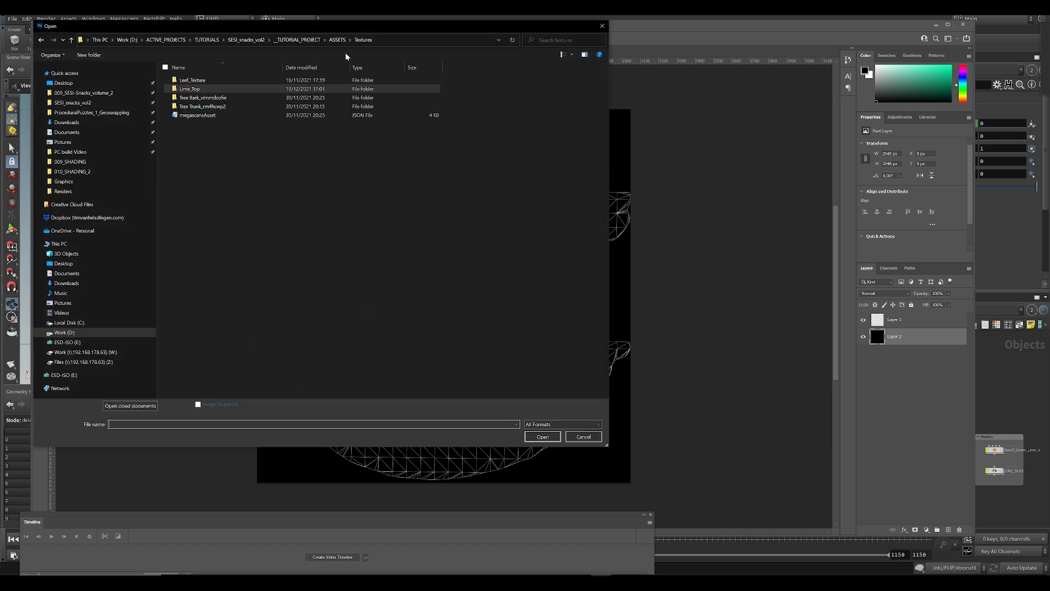
pyautogui.click(298, 40)
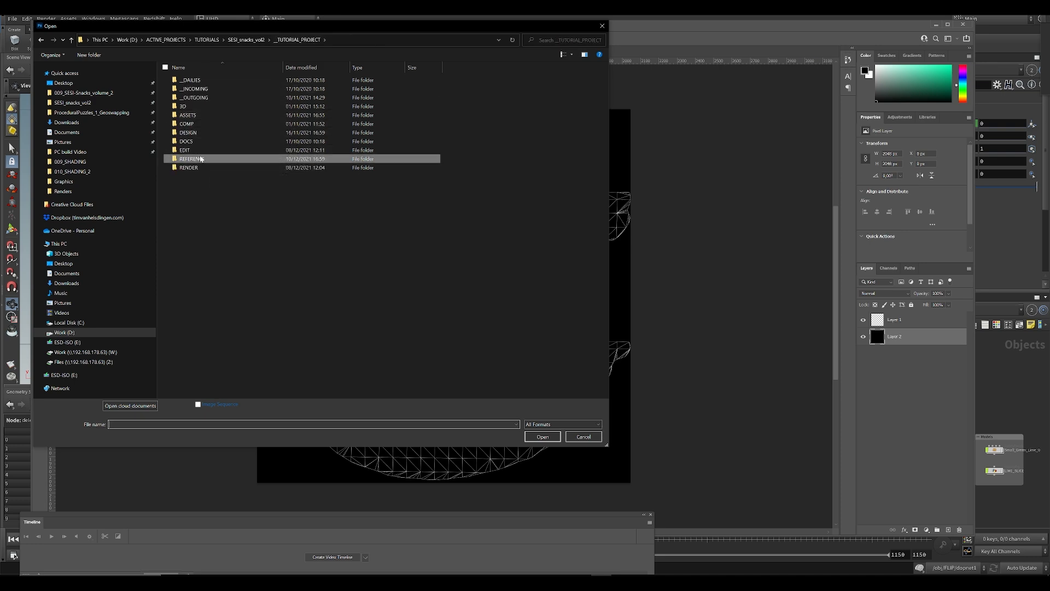
pyautogui.doubleClick(201, 159)
pyautogui.click(243, 105)
pyautogui.click(547, 439)
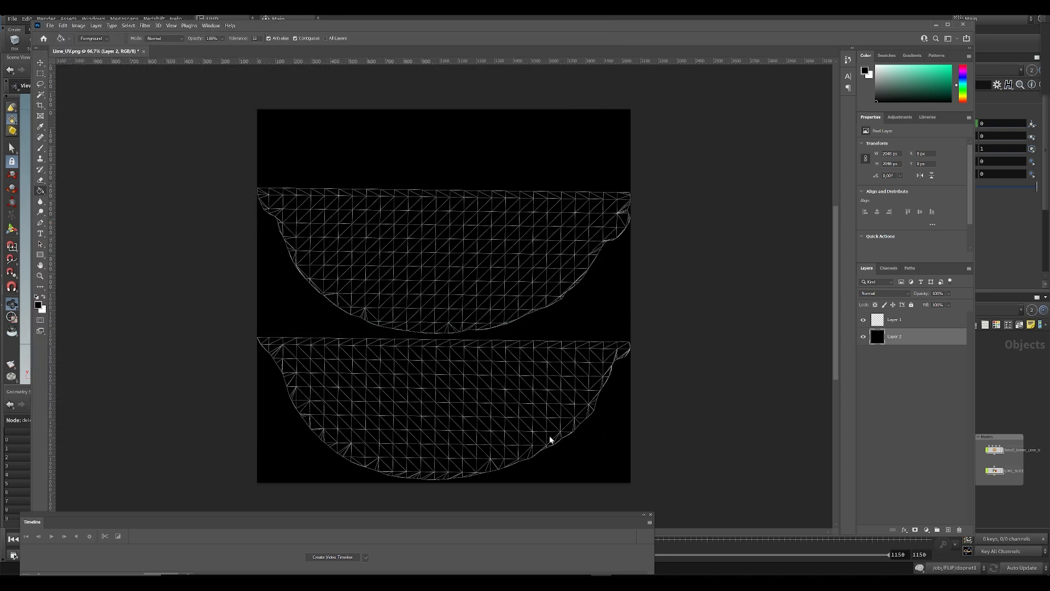
# Copy the lime slice area from Lime.jpg into Lime_UV.png below the wireframe and move it over the UV layout
pyautogui.click(40, 75)
pyautogui.moveTo(293, 105); pyautogui.dragTo(716, 469)
pyautogui.click(109, 51)
pyautogui.hotkey('ctrl', 'v')
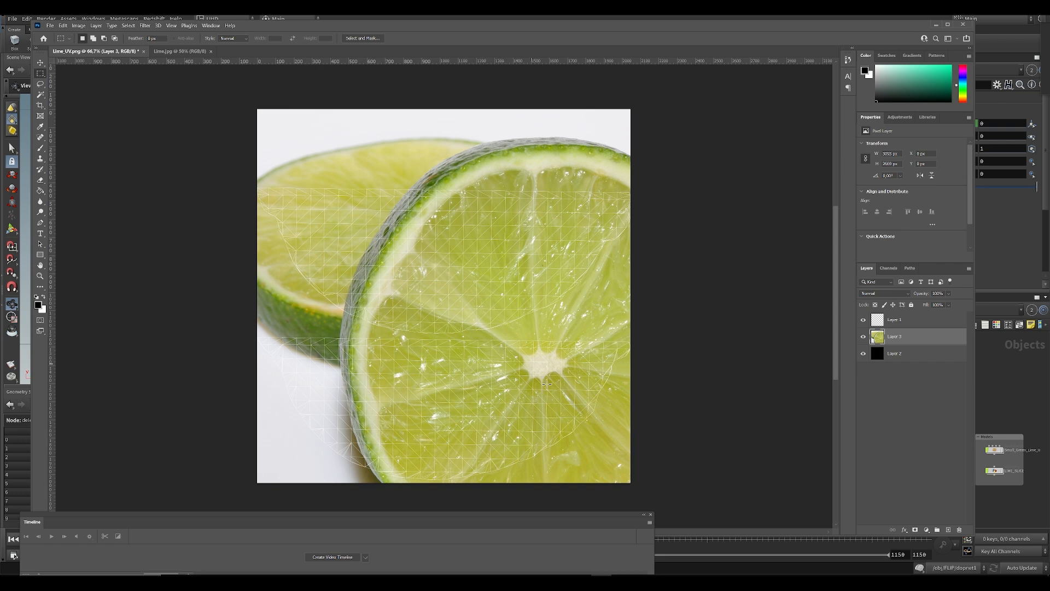
pyautogui.press('v')
pyautogui.moveTo(608, 464); pyautogui.dragTo(499, 383)
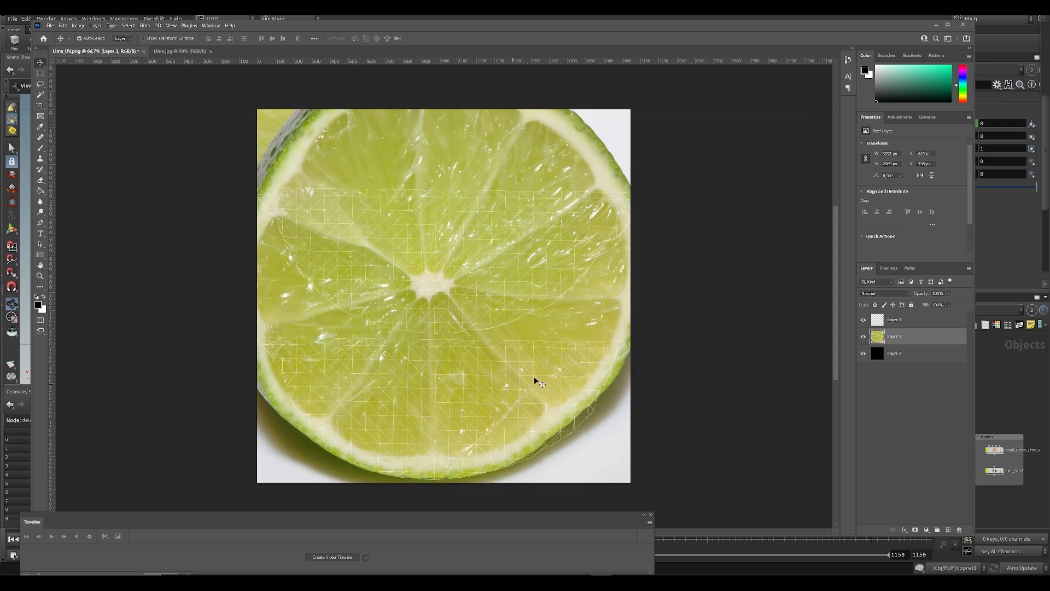
# Scale the lime photo layer down proportionally to about 91% and center the lime slice over the canvas
pyautogui.hotkey('ctrl', '-')
pyautogui.hotkey('ctrl', 't')
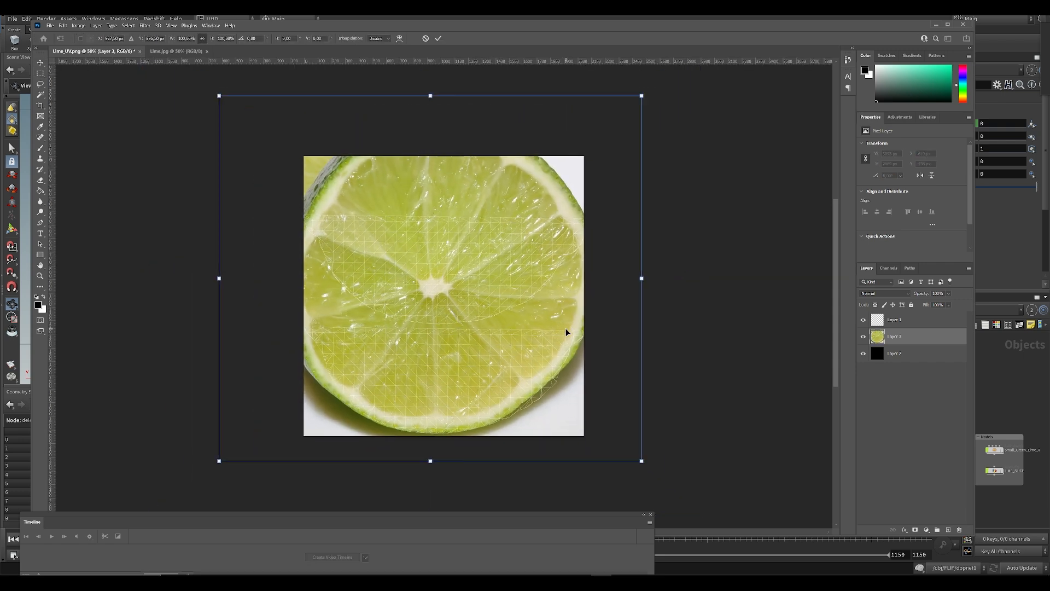
pyautogui.moveTo(649, 99); pyautogui.dragTo(609, 124)
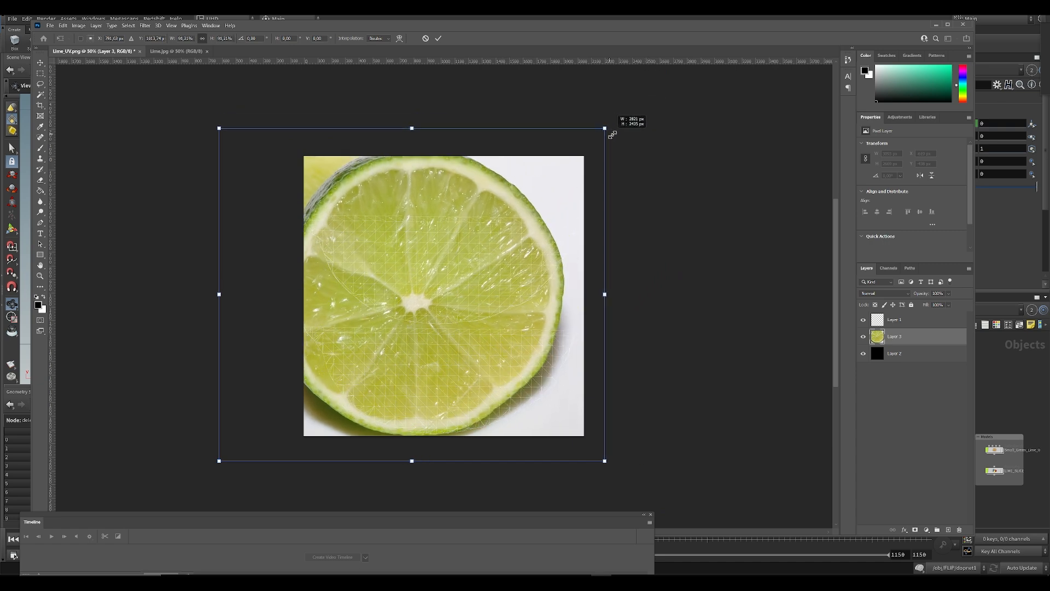
pyautogui.moveTo(471, 252); pyautogui.dragTo(492, 258)
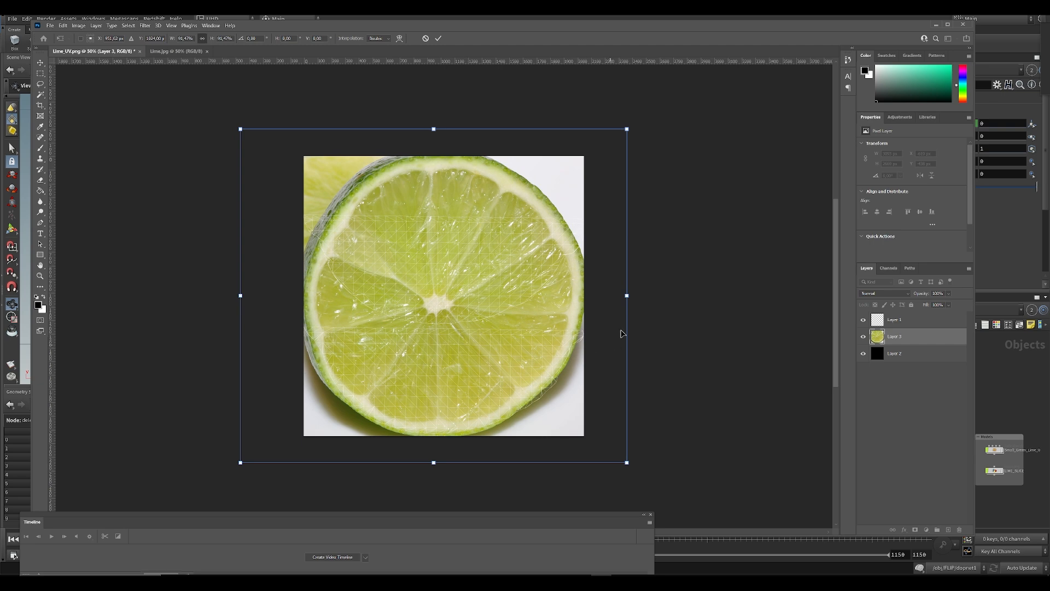
# Stretch the lime photo slightly wider to about 93% and nudge its vertical position over the UV wireframe
pyautogui.moveTo(628, 296); pyautogui.dragTo(635, 295)
pyautogui.moveTo(499, 376); pyautogui.dragTo(497, 369)
pyautogui.press('Down')
pyautogui.press('Down')
pyautogui.press('Down')
pyautogui.press('Down')
pyautogui.press('Down')
pyautogui.press('Down')
pyautogui.press('Down')
pyautogui.press('Down')
pyautogui.press('Down')
pyautogui.press('Down')
pyautogui.press('Down')
pyautogui.press('Down')
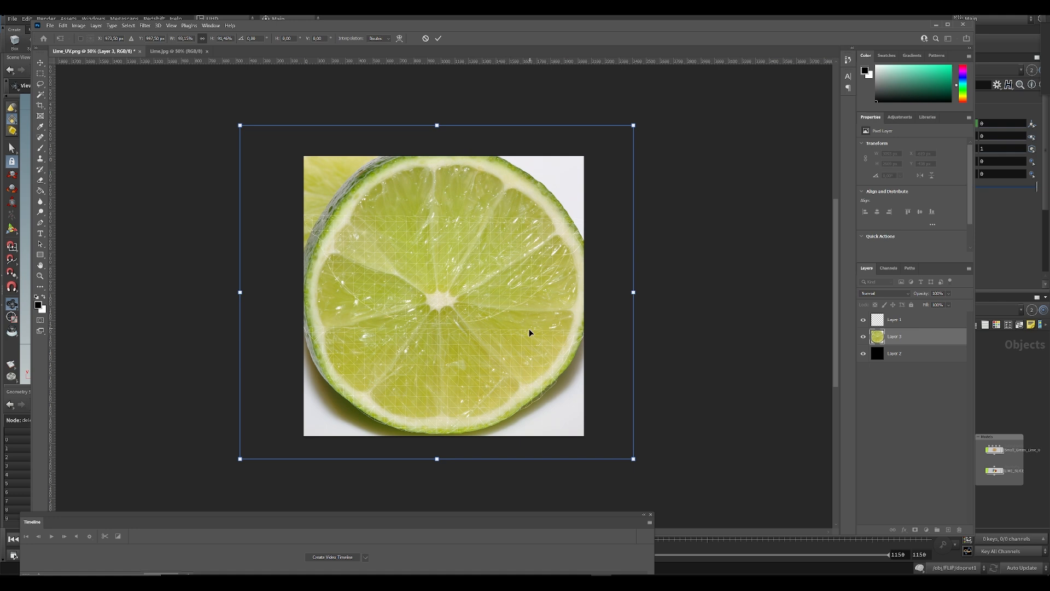
# Squash the lime photo to about 77% height from its upper edge, narrow it slightly and apply the transform
pyautogui.moveTo(439, 125); pyautogui.dragTo(449, 177)
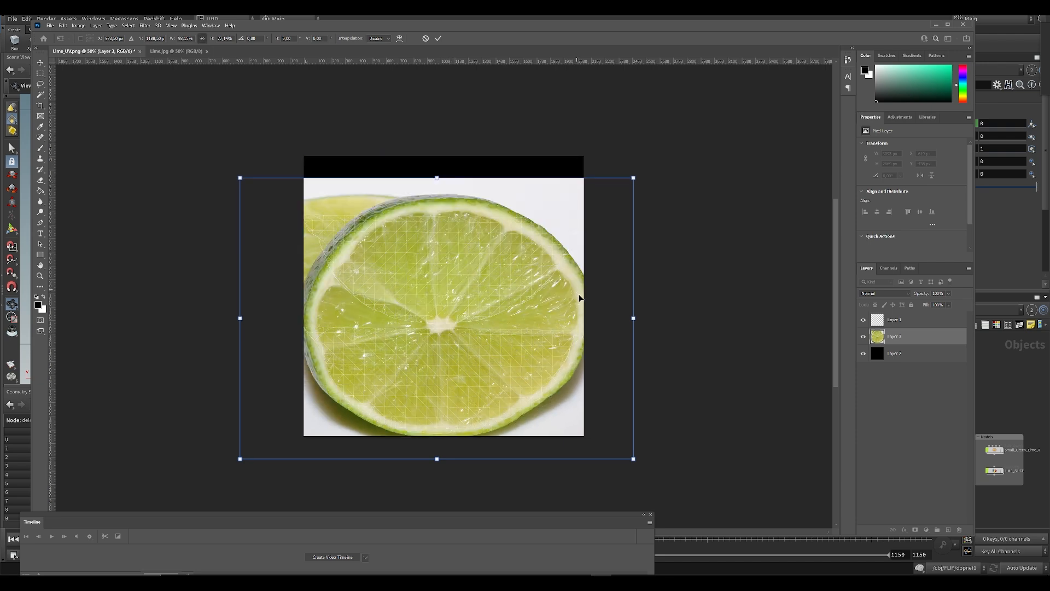
pyautogui.moveTo(636, 318); pyautogui.dragTo(632, 317)
pyautogui.press('Return')
# Erase the upper part of the lime photo with a large Eraser brush, clearing most of the upper UV island
pyautogui.press('e')
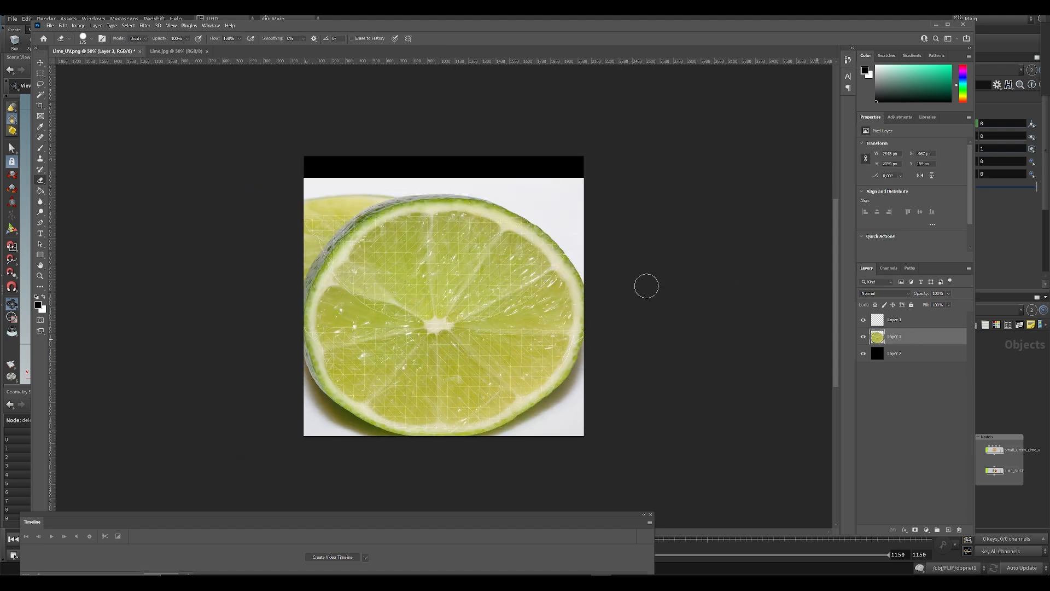
pyautogui.moveTo(311, 210)
pyautogui.mouseDown()
pyautogui.moveTo(774, 223)
pyautogui.moveTo(234, 206)
pyautogui.mouseUp()
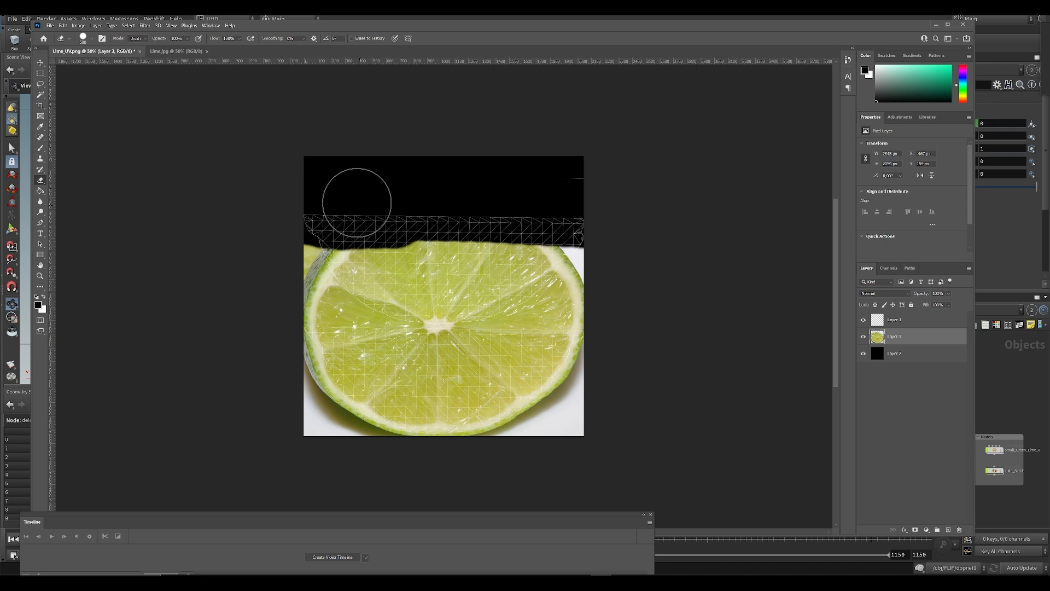
pyautogui.hotkey('ctrl', '1')
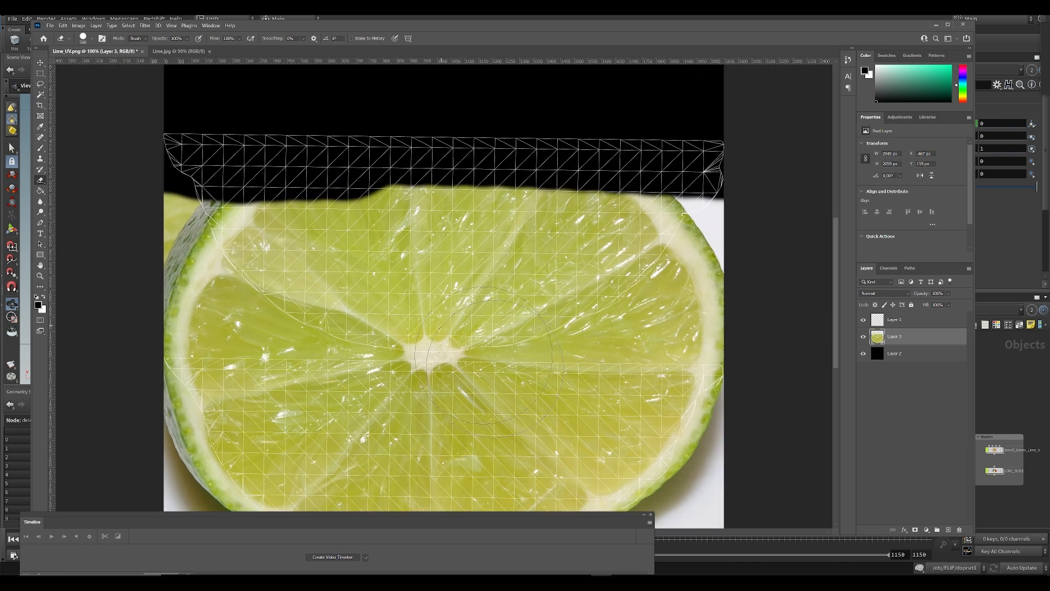
pyautogui.scroll(-3, 553, 340)
pyautogui.moveTo(590, 230); pyautogui.dragTo(610, 383)
pyautogui.moveTo(778, 222)
pyautogui.mouseDown()
pyautogui.moveTo(797, 171)
pyautogui.moveTo(424, 159)
pyautogui.moveTo(238, 169)
pyautogui.moveTo(387, 223)
pyautogui.mouseUp()
pyautogui.rightClick(389, 222)
pyautogui.click(422, 171)
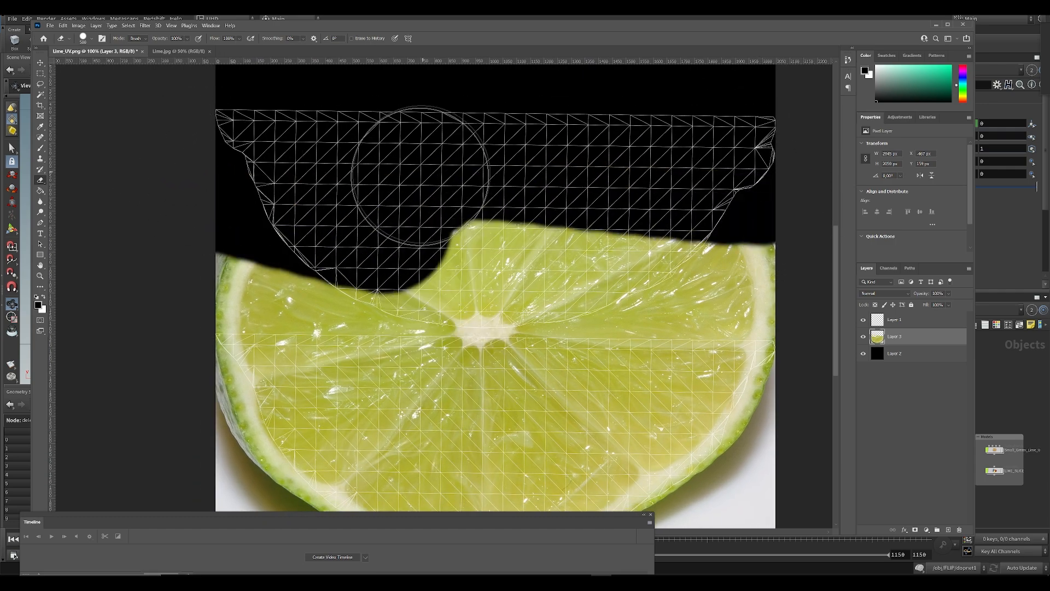
pyautogui.rightClick(488, 217)
pyautogui.click(290, 234)
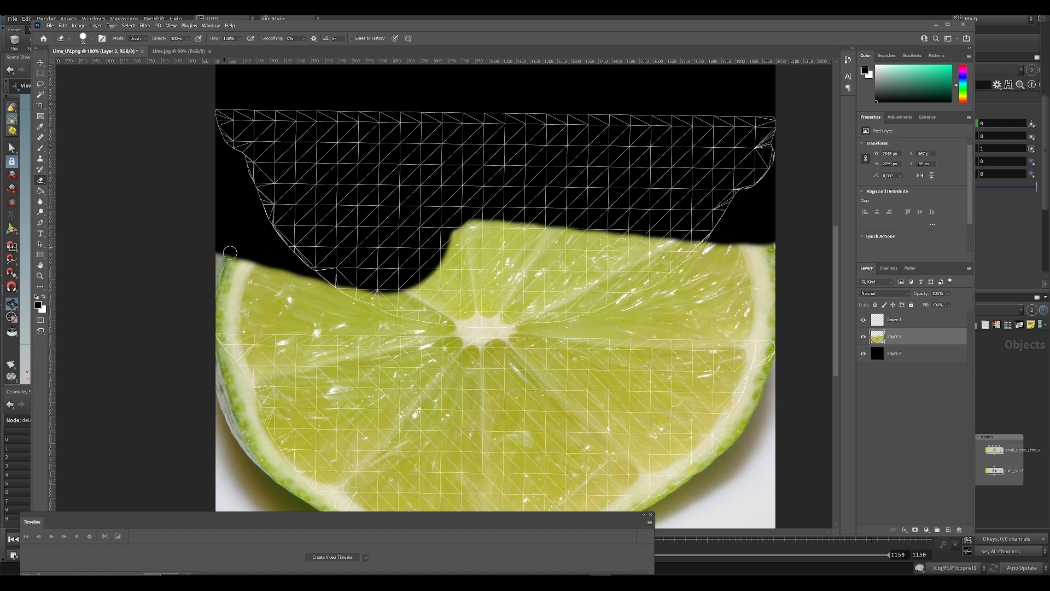
# Erase the remaining lime flesh over the upper UV island down to the slice's white core, adjusting the brush size
pyautogui.moveTo(225, 248); pyautogui.dragTo(313, 260)
pyautogui.press(']')
pyautogui.press(']')
pyautogui.press(']')
pyautogui.press(']')
pyautogui.press(']')
pyautogui.press(']')
pyautogui.press(']')
pyautogui.press(']')
pyautogui.press(']')
pyautogui.press(']')
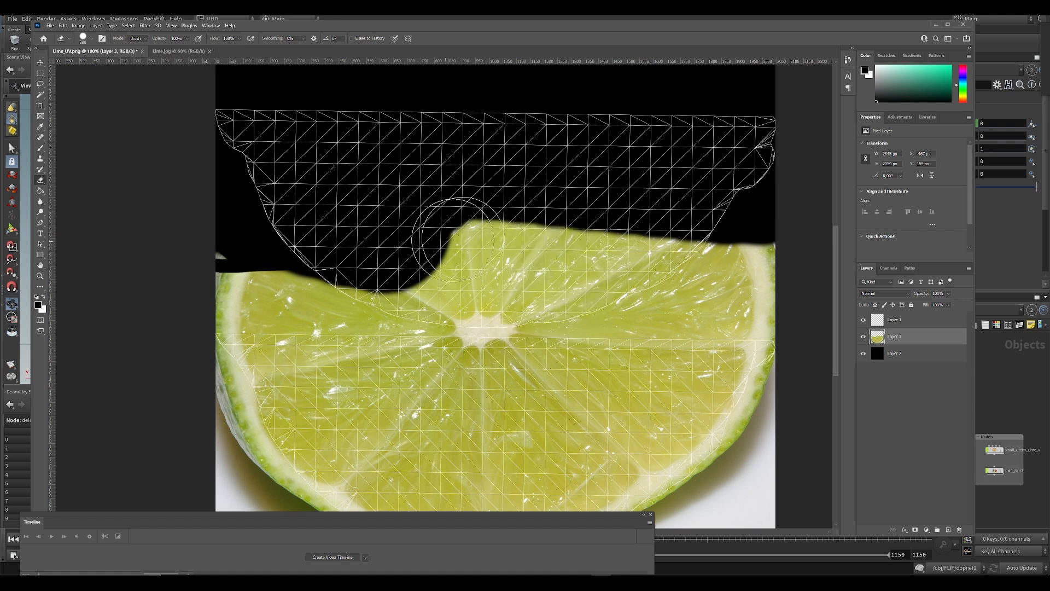
pyautogui.moveTo(445, 240); pyautogui.dragTo(483, 256)
pyautogui.moveTo(414, 274); pyautogui.dragTo(448, 281)
# Squash the lime layer to about 96% height so its core sits beneath the upper UV island, and apply the transform
pyautogui.hotkey('ctrl', 't')
pyautogui.hotkey('ctrl', '-')
pyautogui.hotkey('ctrl', '-')
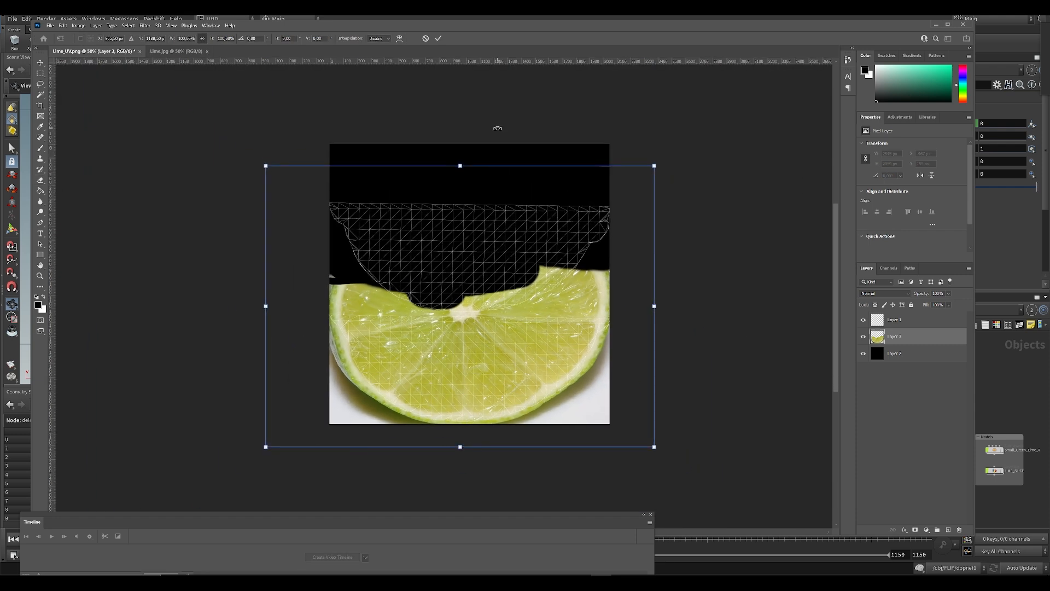
pyautogui.moveTo(461, 163); pyautogui.dragTo(464, 175)
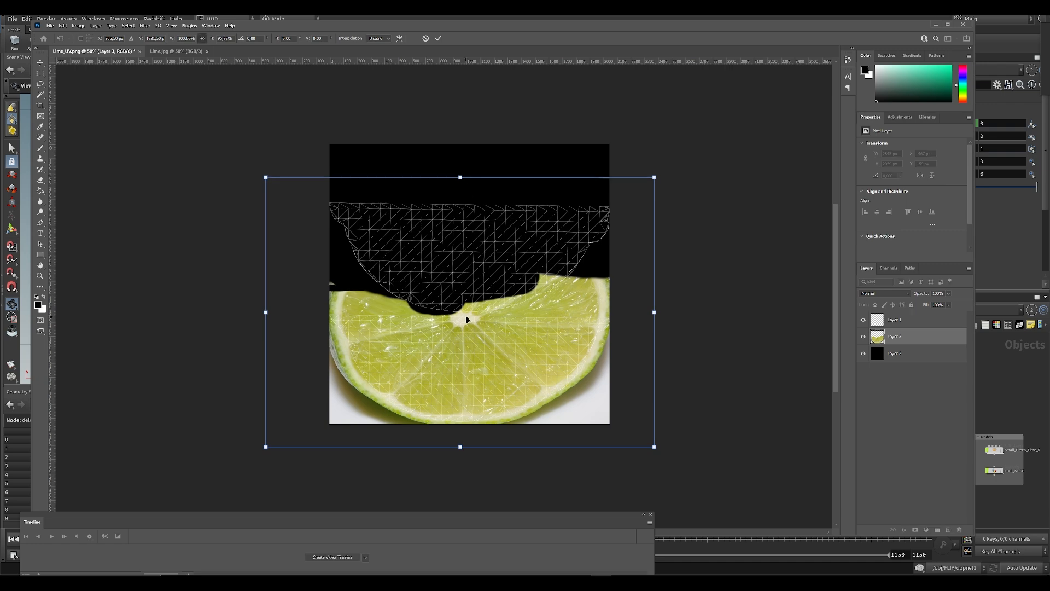
pyautogui.hotkey('ctrl', '+')
pyautogui.hotkey('ctrl', '+')
pyautogui.hotkey('ctrl', '+')
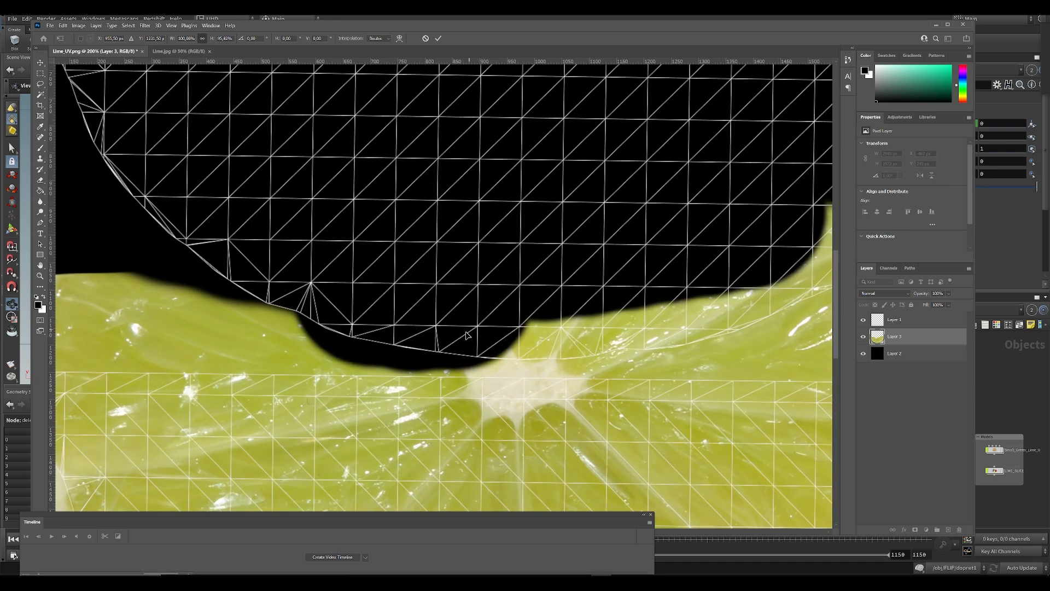
pyautogui.press('Return')
# Erase the leftover lime flesh between the two UV islands to leave a nearly straight upper edge on the slice
pyautogui.moveTo(518, 275)
pyautogui.mouseDown()
pyautogui.moveTo(612, 274)
pyautogui.moveTo(241, 264)
pyautogui.moveTo(410, 223)
pyautogui.moveTo(710, 218)
pyautogui.moveTo(755, 284)
pyautogui.mouseUp()
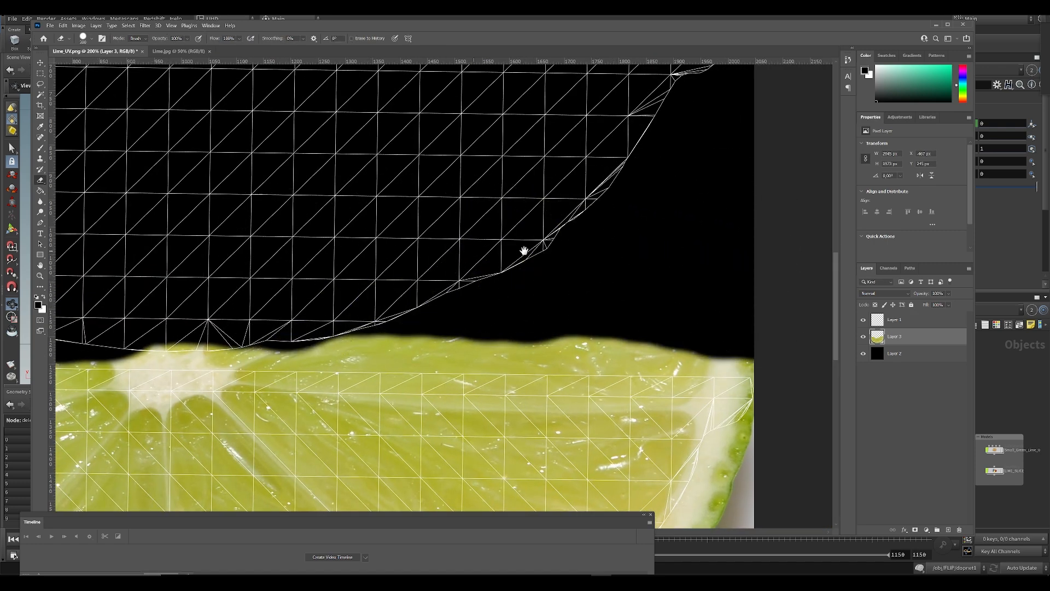
pyautogui.moveTo(523, 248); pyautogui.dragTo(567, 260)
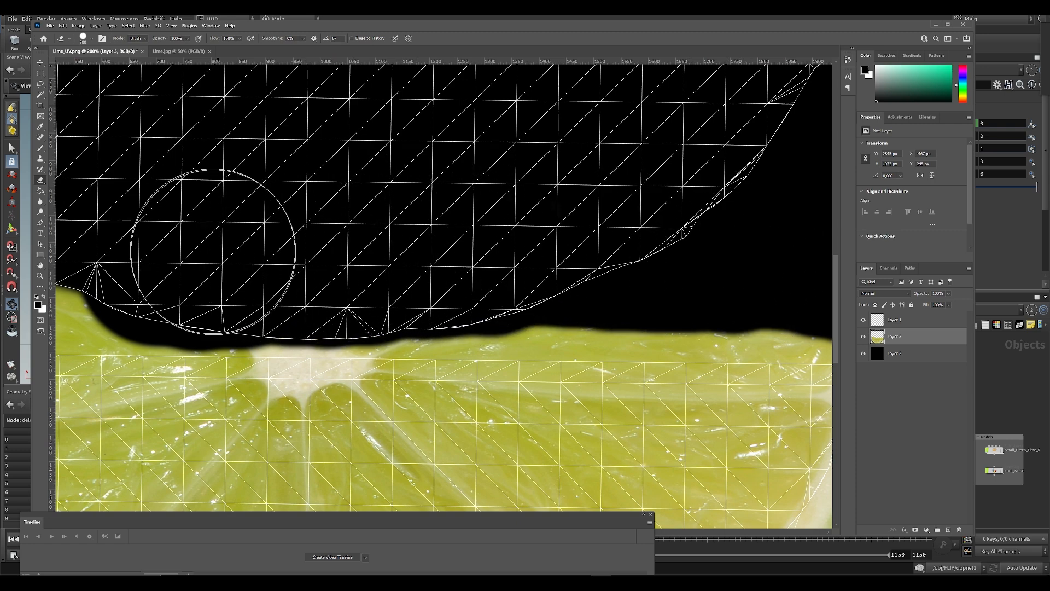
pyautogui.moveTo(215, 258); pyautogui.dragTo(619, 284)
pyautogui.moveTo(539, 306)
pyautogui.mouseDown()
pyautogui.moveTo(176, 235)
pyautogui.moveTo(277, 275)
pyautogui.moveTo(469, 306)
pyautogui.moveTo(198, 310)
pyautogui.mouseUp()
# Erase the white background, shadow and outer peel along the lower-left rind of the lime slice with a smaller Eraser brush
pyautogui.moveTo(577, 280); pyautogui.dragTo(317, 199)
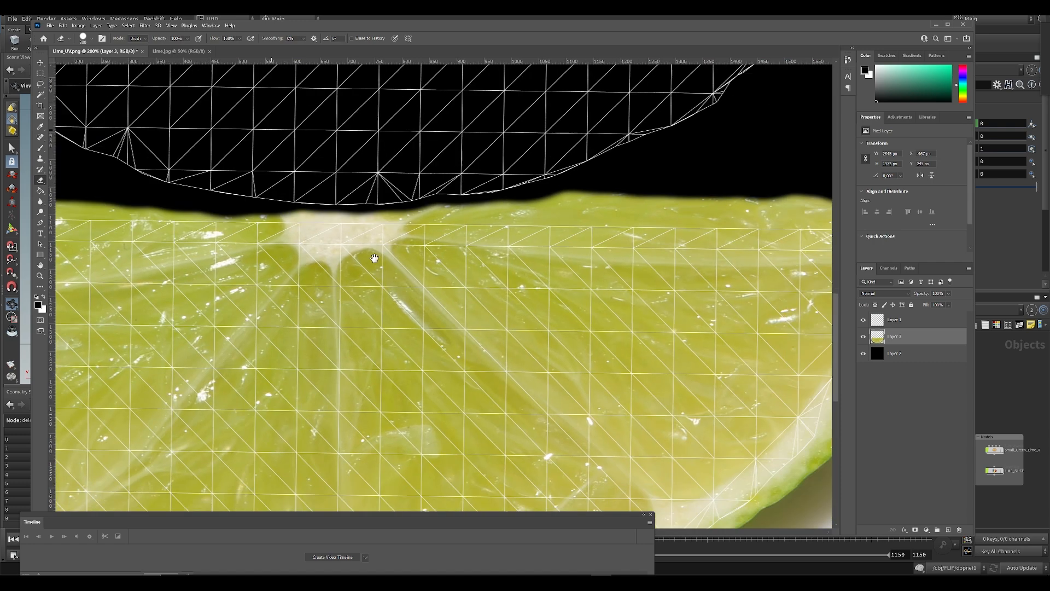
pyautogui.moveTo(547, 309); pyautogui.dragTo(777, 320)
pyautogui.moveTo(207, 338); pyautogui.dragTo(511, 279)
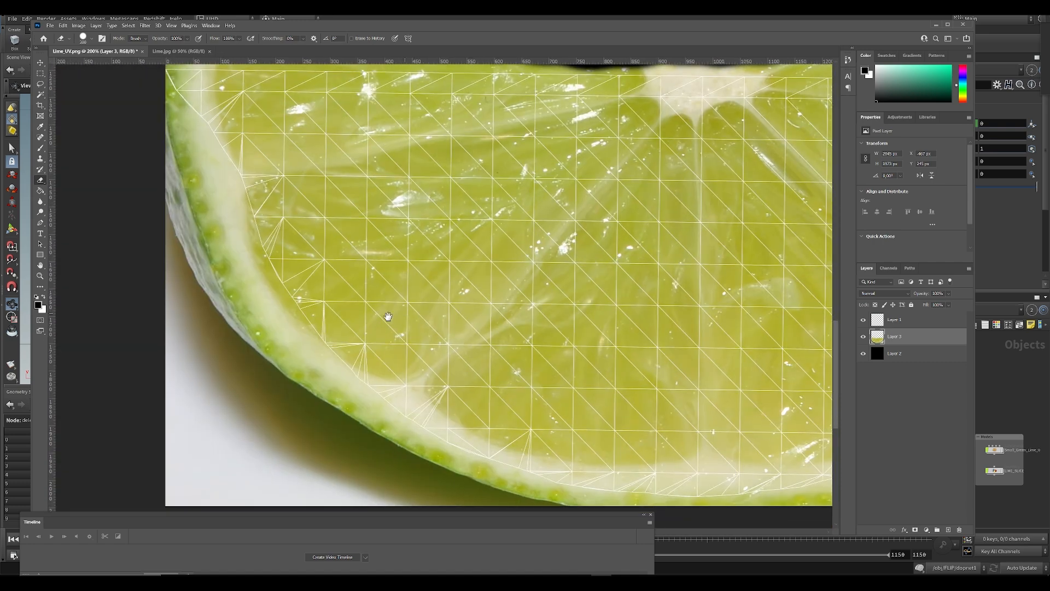
pyautogui.hotkey('ctrl', '-')
pyautogui.hotkey('ctrl', '-')
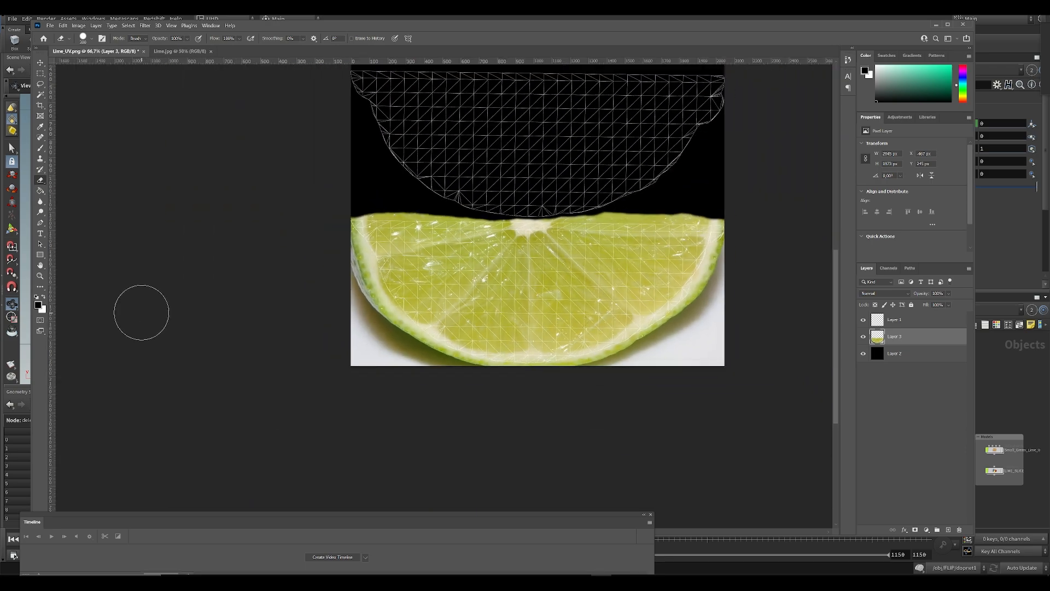
pyautogui.press('[')
pyautogui.press('[')
pyautogui.press('[')
pyautogui.rightClick(459, 371)
pyautogui.click(367, 406)
pyautogui.moveTo(364, 364); pyautogui.dragTo(362, 348)
pyautogui.keyDown('alt'); pyautogui.scroll(2, 372, 300); pyautogui.keyUp('alt')
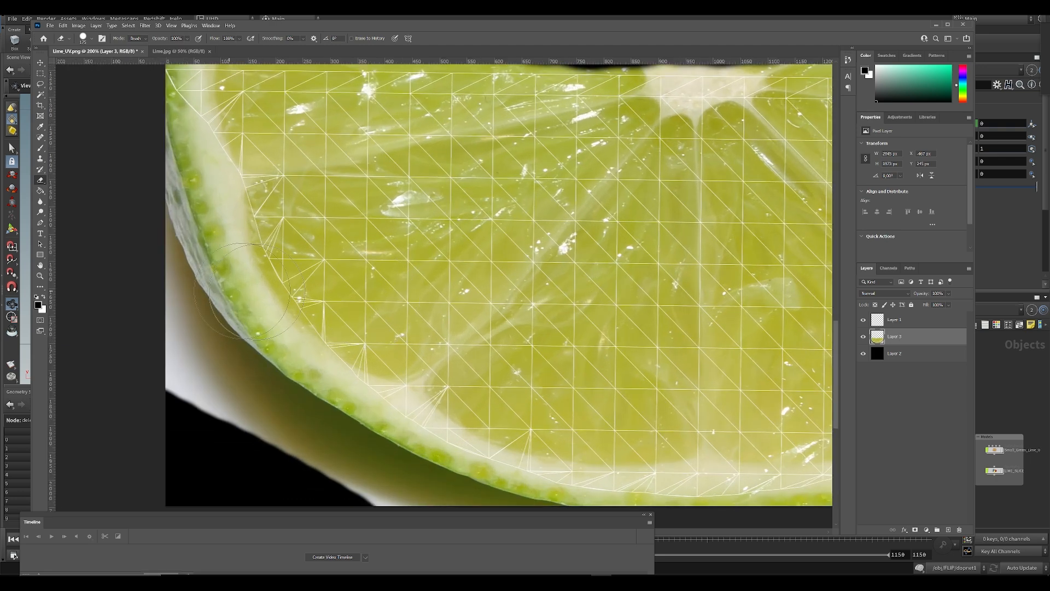
pyautogui.keyDown('alt'); pyautogui.scroll(-1, 203, 256); pyautogui.keyUp('alt')
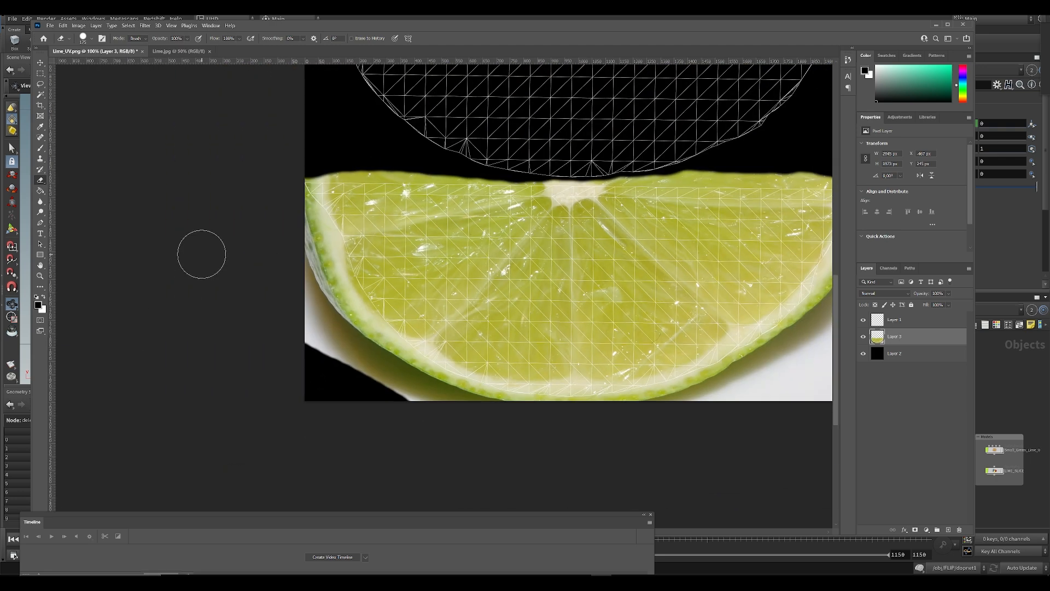
pyautogui.moveTo(292, 255)
pyautogui.mouseDown()
pyautogui.moveTo(297, 281)
pyautogui.moveTo(379, 374)
pyautogui.moveTo(471, 422)
pyautogui.moveTo(525, 429)
pyautogui.moveTo(378, 367)
pyautogui.mouseUp()
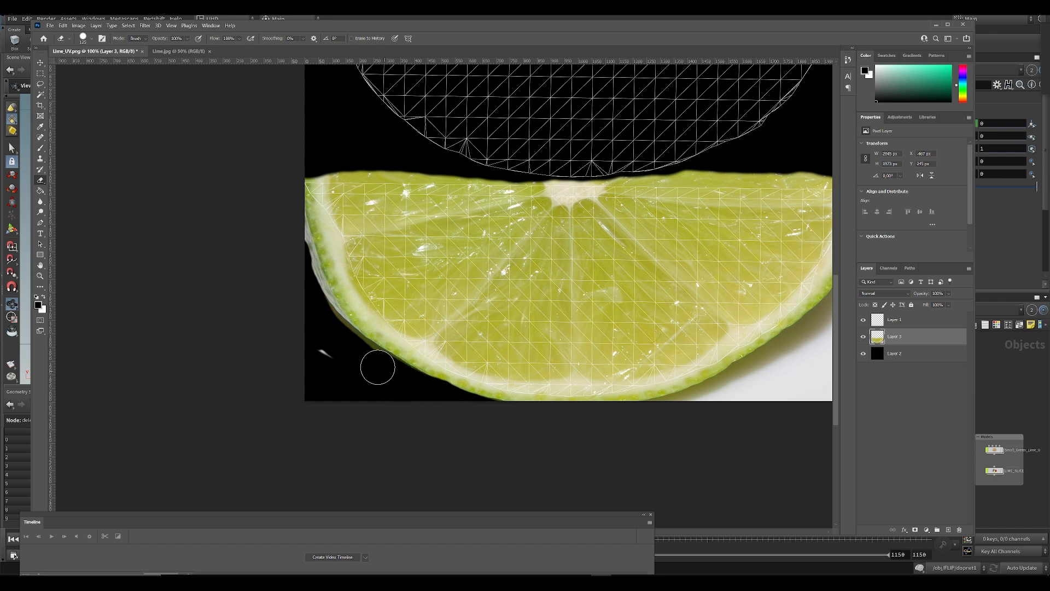
pyautogui.moveTo(310, 336)
pyautogui.mouseDown()
pyautogui.moveTo(332, 329)
pyautogui.moveTo(300, 245)
pyautogui.mouseUp()
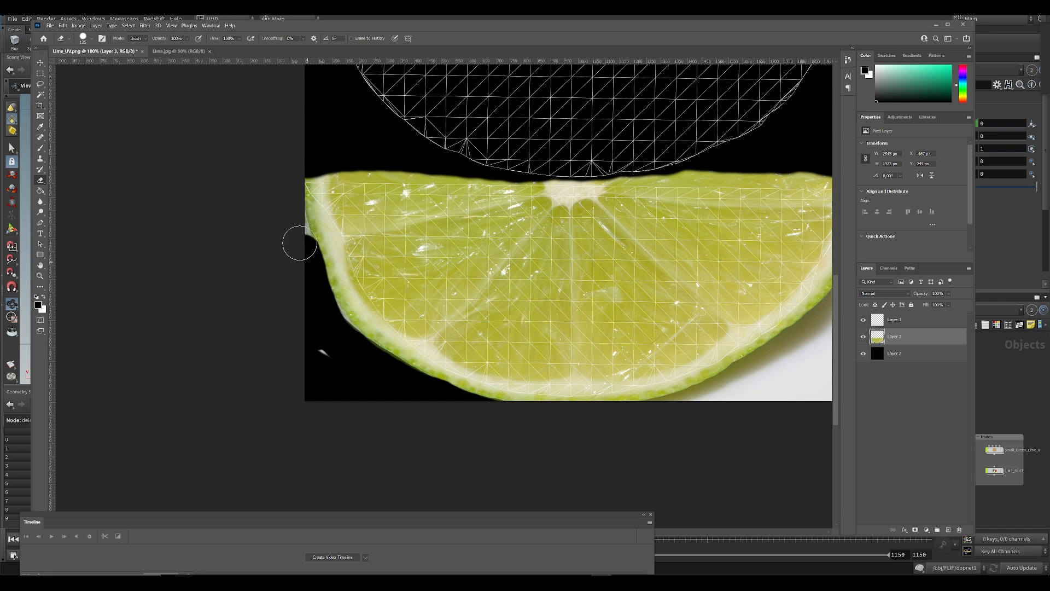
# Erase the white background and shadow along the lower-right rind of the lime slice
pyautogui.moveTo(458, 372); pyautogui.dragTo(216, 383)
pyautogui.moveTo(656, 443)
pyautogui.mouseDown()
pyautogui.moveTo(688, 392)
pyautogui.moveTo(476, 465)
pyautogui.moveTo(515, 453)
pyautogui.mouseUp()
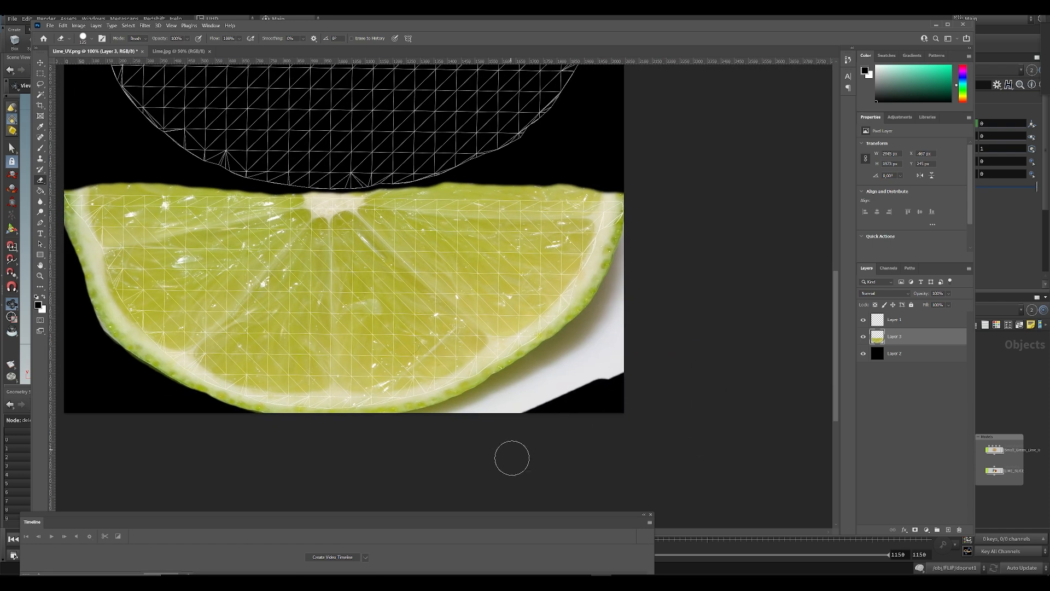
pyautogui.moveTo(426, 422)
pyautogui.mouseDown()
pyautogui.moveTo(580, 335)
pyautogui.moveTo(619, 294)
pyautogui.moveTo(642, 225)
pyautogui.moveTo(647, 368)
pyautogui.moveTo(567, 387)
pyautogui.moveTo(421, 464)
pyautogui.mouseUp()
pyautogui.press('v')
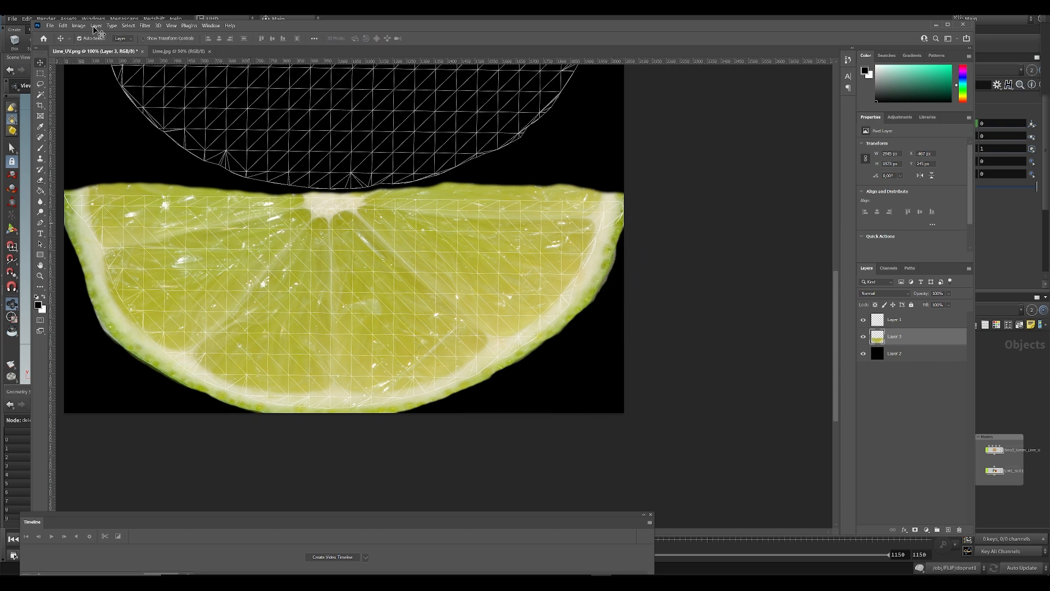
pyautogui.click(63, 26)
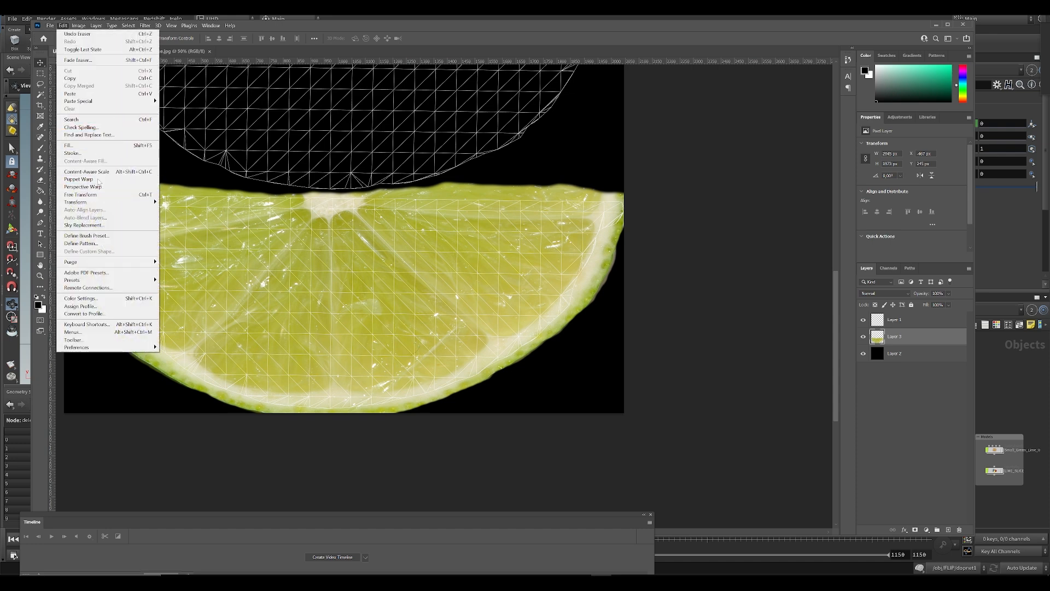
pyautogui.moveTo(109, 202)
pyautogui.click(186, 237)
pyautogui.press('Escape')
# Warp the lime layer, pulling its lower edge upward to fit the curved bottom of the lower UV island
pyautogui.click(63, 26)
pyautogui.moveTo(110, 202)
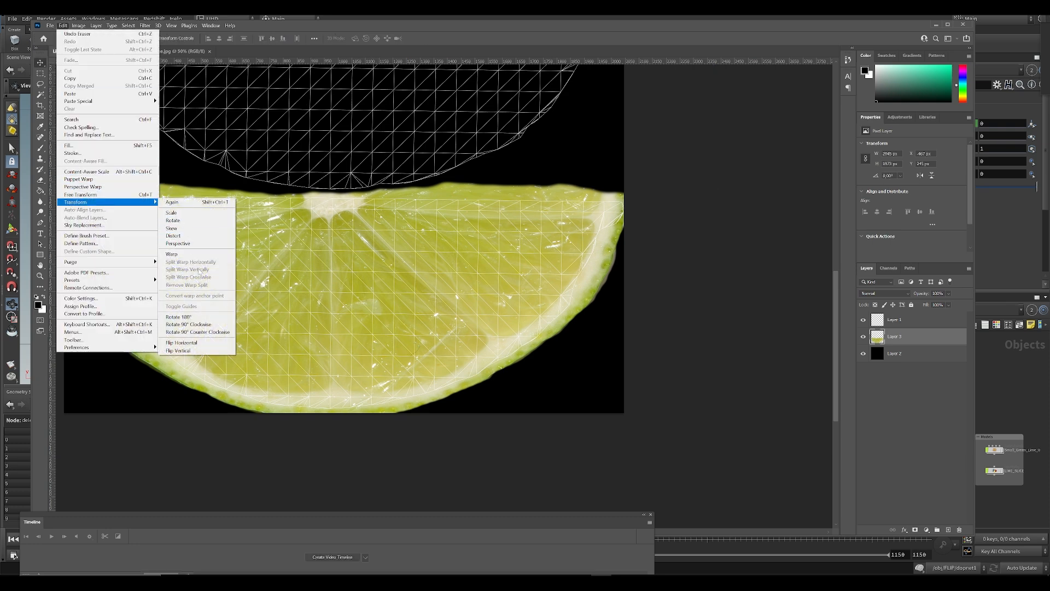
pyautogui.click(189, 254)
pyautogui.moveTo(456, 280); pyautogui.dragTo(451, 275)
pyautogui.moveTo(455, 460)
pyautogui.mouseDown()
pyautogui.moveTo(455, 446)
pyautogui.moveTo(473, 451)
pyautogui.mouseUp()
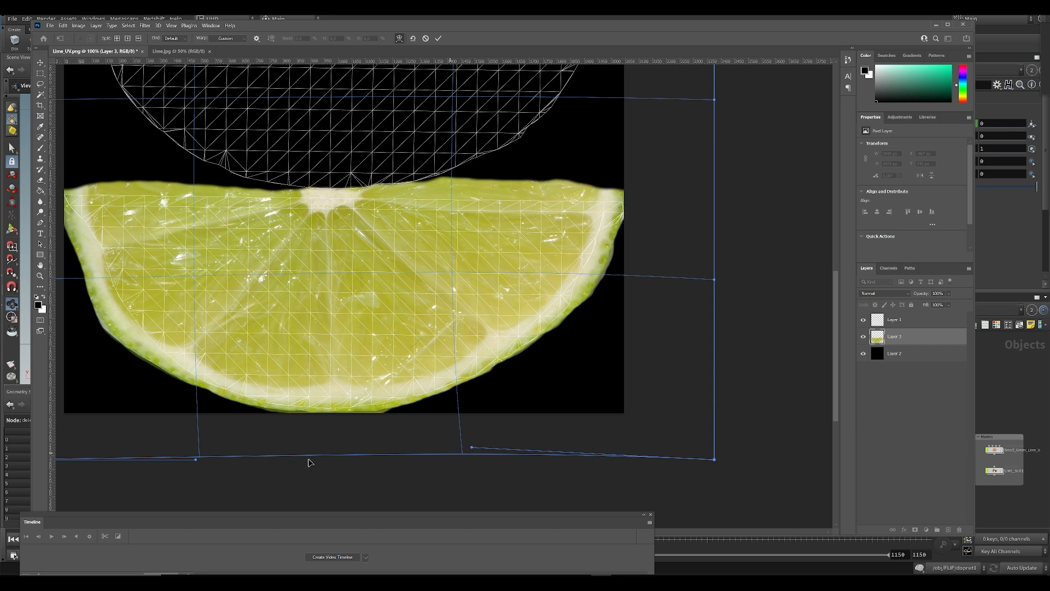
pyautogui.moveTo(197, 464); pyautogui.dragTo(194, 449)
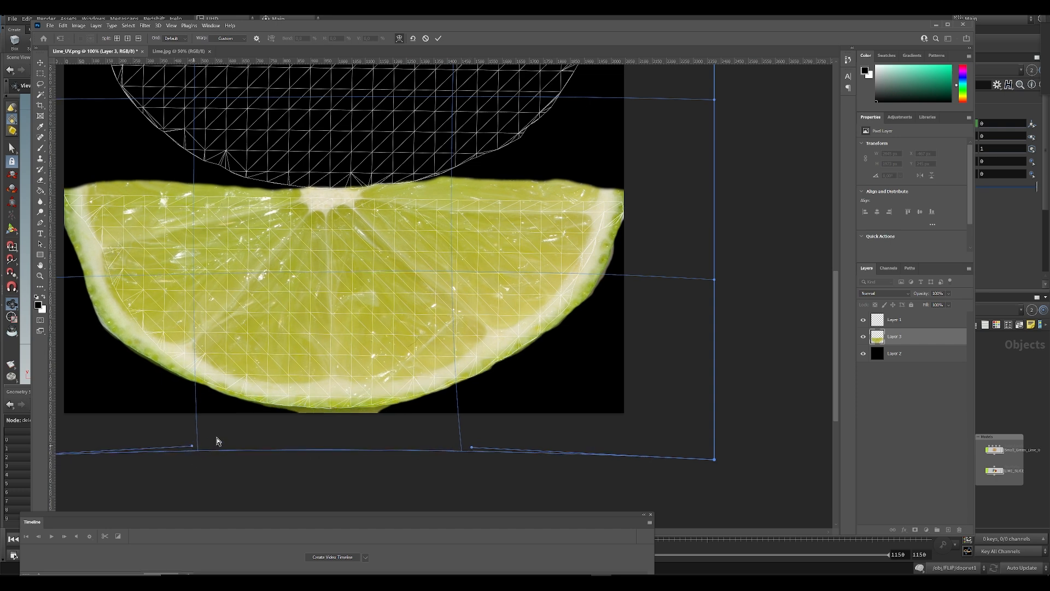
# Warp the left side of the lime slice inward so its rind follows the lower UV island's outline
pyautogui.moveTo(283, 395); pyautogui.dragTo(368, 408)
pyautogui.moveTo(197, 392); pyautogui.dragTo(326, 403)
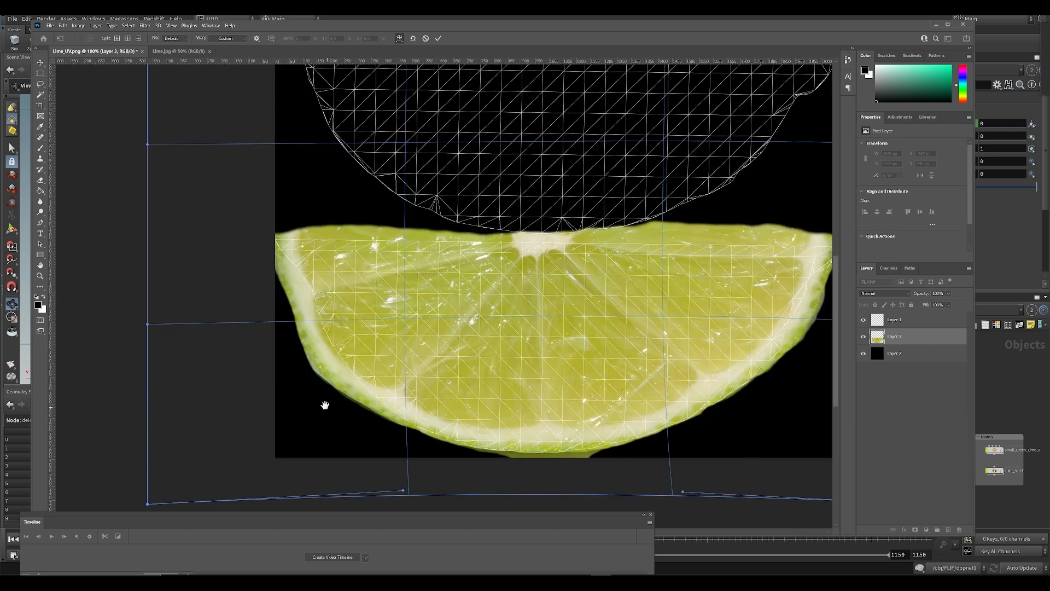
pyautogui.moveTo(148, 327); pyautogui.dragTo(225, 297)
pyautogui.moveTo(152, 505); pyautogui.dragTo(172, 512)
pyautogui.moveTo(171, 518); pyautogui.dragTo(170, 520)
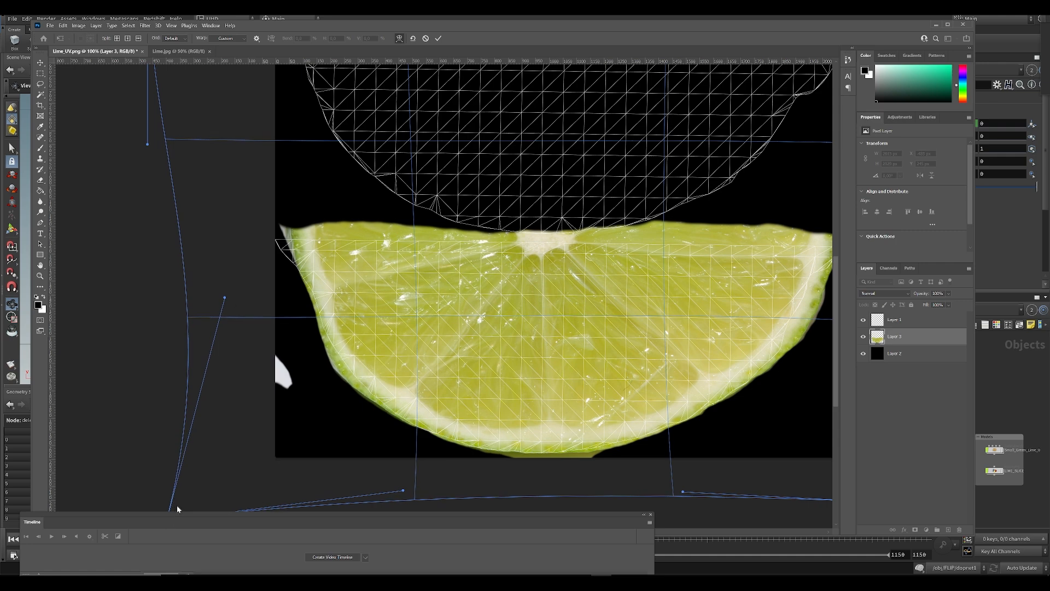
pyautogui.moveTo(109, 174); pyautogui.dragTo(164, 320)
pyautogui.moveTo(204, 111); pyautogui.dragTo(79, 175)
pyautogui.moveTo(429, 432); pyautogui.dragTo(351, 293)
pyautogui.moveTo(183, 329); pyautogui.dragTo(182, 315)
pyautogui.moveTo(415, 318); pyautogui.dragTo(423, 319)
# Warp the right side of the lime slice inward to match the lower UV island's outline and apply the warp
pyautogui.moveTo(633, 384); pyautogui.dragTo(412, 368)
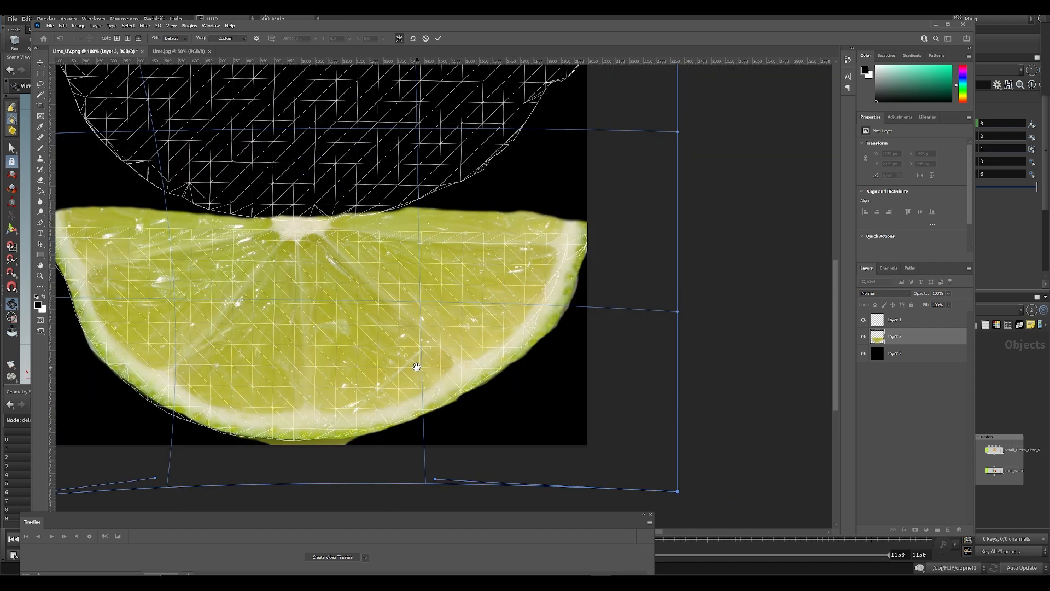
pyautogui.moveTo(545, 305)
pyautogui.mouseDown()
pyautogui.moveTo(534, 296)
pyautogui.moveTo(537, 305)
pyautogui.mouseUp()
pyautogui.moveTo(667, 313); pyautogui.dragTo(623, 349)
pyautogui.press('Return')
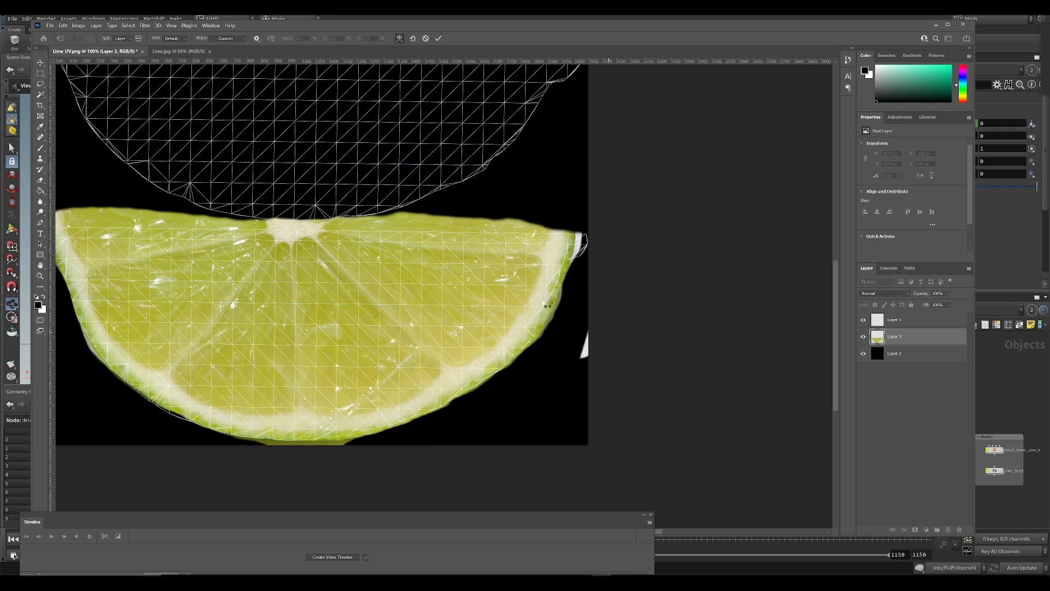
# Clone green rind over the white gap at the slice's upper-right corner, extending it out to the UV outline with a larger Clone Stamp brush
pyautogui.keyDown('alt'); pyautogui.scroll(3, 547, 304); pyautogui.keyUp('alt')
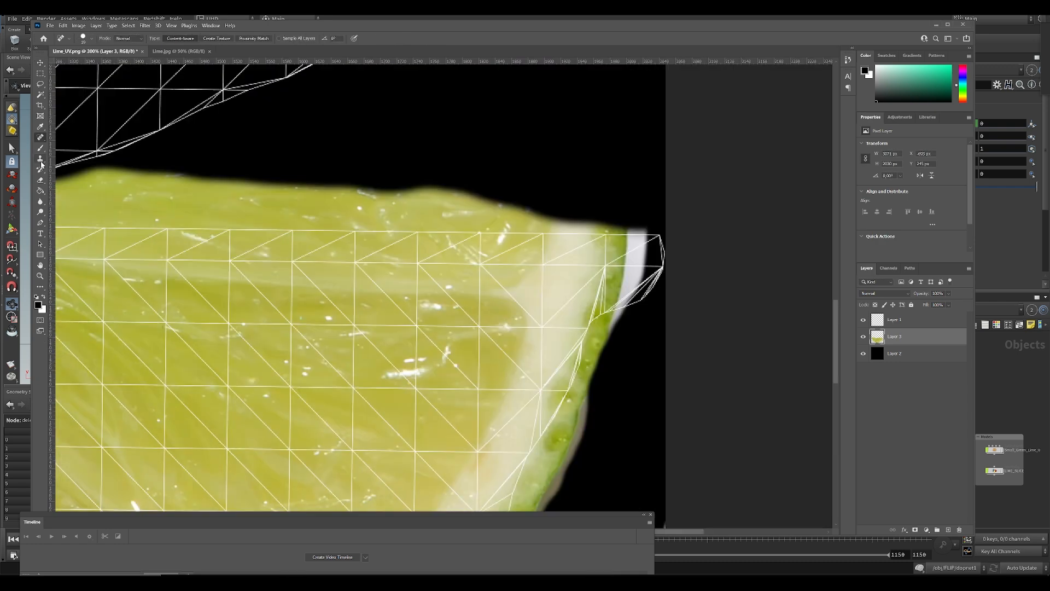
pyautogui.click(37, 159)
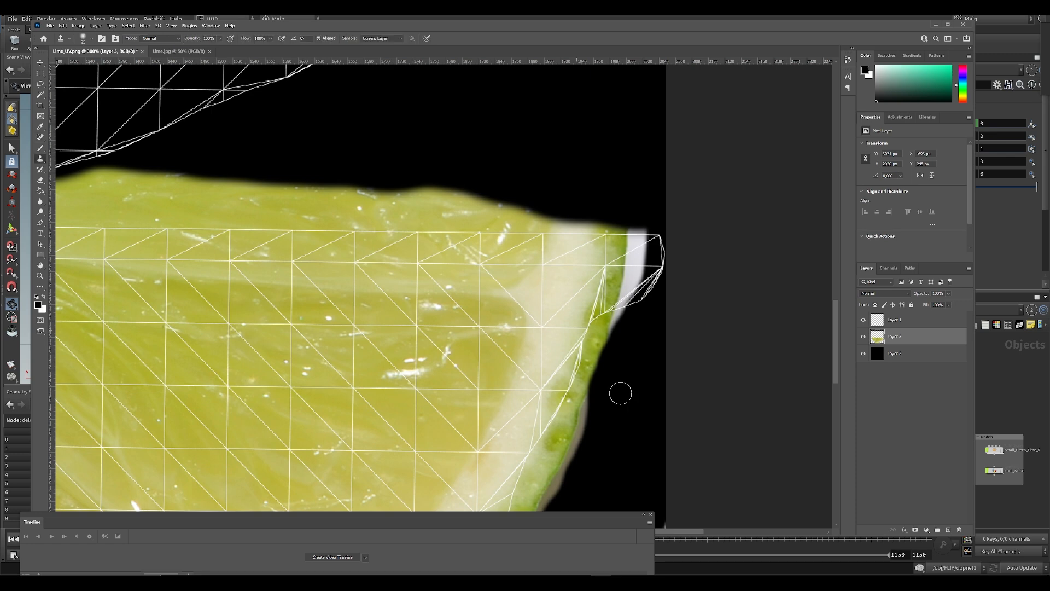
pyautogui.press(']')
pyautogui.press(']')
pyautogui.press(']')
pyautogui.keyDown('alt'); pyautogui.click(585, 342); pyautogui.keyUp('alt')
pyautogui.moveTo(615, 302); pyautogui.dragTo(648, 235)
pyautogui.keyDown('alt'); pyautogui.click(616, 295); pyautogui.keyUp('alt')
pyautogui.keyDown('alt'); pyautogui.click(594, 352); pyautogui.keyUp('alt')
pyautogui.moveTo(639, 296)
pyautogui.mouseDown()
pyautogui.moveTo(659, 259)
pyautogui.moveTo(625, 251)
pyautogui.moveTo(637, 233)
pyautogui.mouseUp()
pyautogui.keyDown('alt'); pyautogui.click(627, 266); pyautogui.keyUp('alt')
pyautogui.keyDown('alt'); pyautogui.click(627, 269); pyautogui.keyUp('alt')
pyautogui.click(635, 300)
pyautogui.keyDown('alt'); pyautogui.click(620, 283); pyautogui.keyUp('alt')
pyautogui.keyDown('alt'); pyautogui.click(586, 356); pyautogui.keyUp('alt')
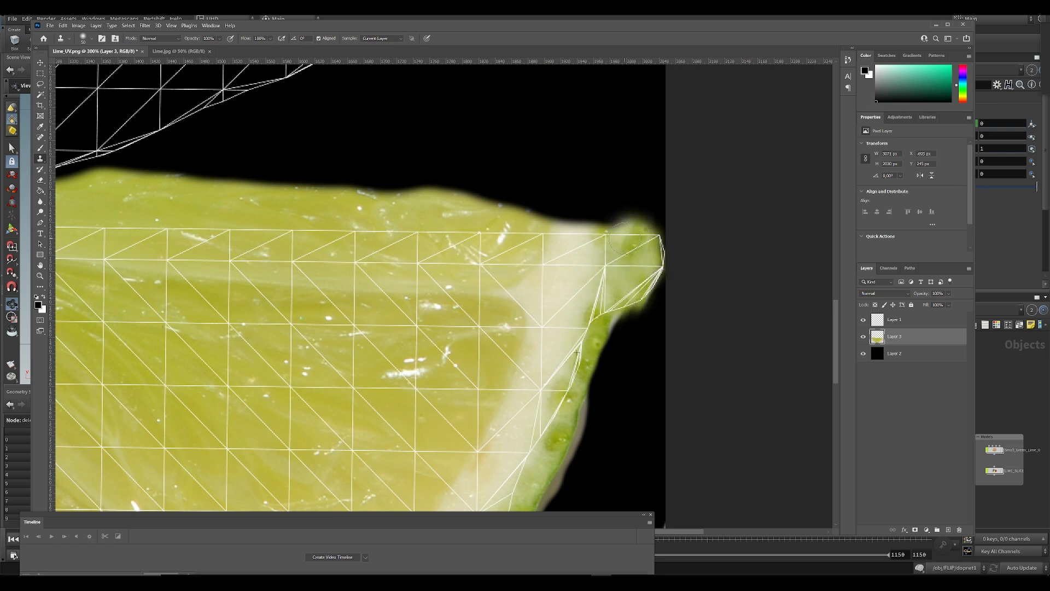
# Clone green rind along the slice's lower-left edge to fill the gap inside the UV outline
pyautogui.moveTo(380, 484)
pyautogui.mouseDown()
pyautogui.moveTo(531, 332)
pyautogui.moveTo(594, 245)
pyautogui.mouseUp()
pyautogui.moveTo(546, 305); pyautogui.dragTo(523, 344)
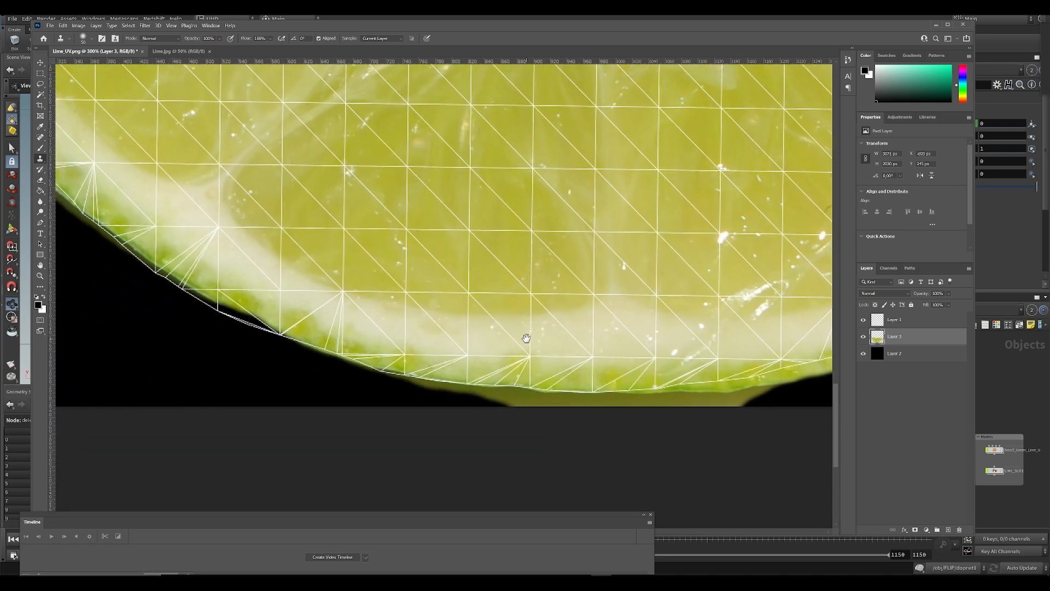
pyautogui.moveTo(369, 303); pyautogui.dragTo(462, 330)
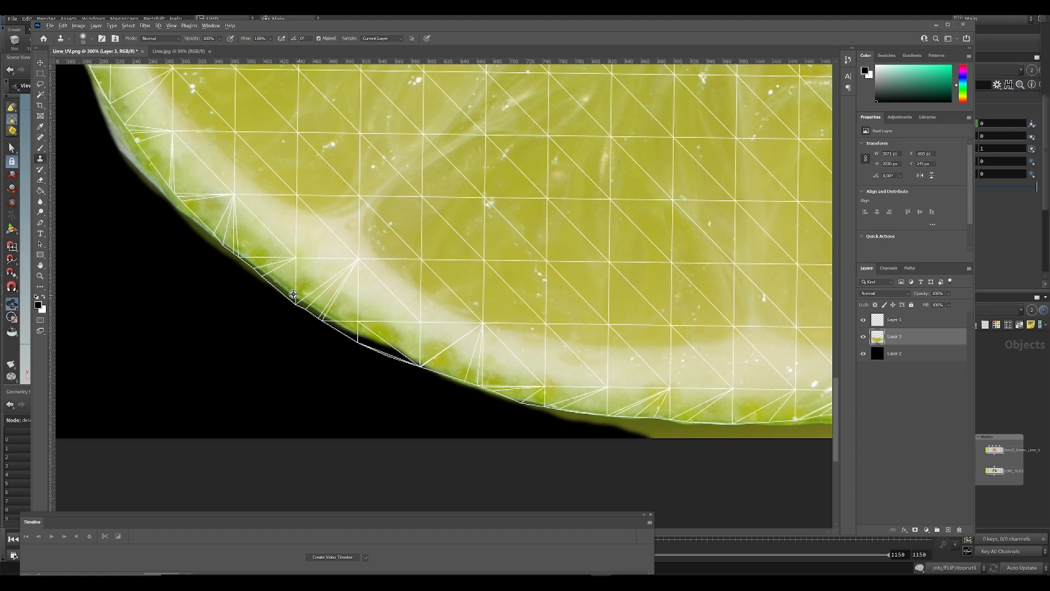
pyautogui.keyDown('alt'); pyautogui.click(206, 222); pyautogui.keyUp('alt')
pyautogui.moveTo(225, 252); pyautogui.dragTo(472, 394)
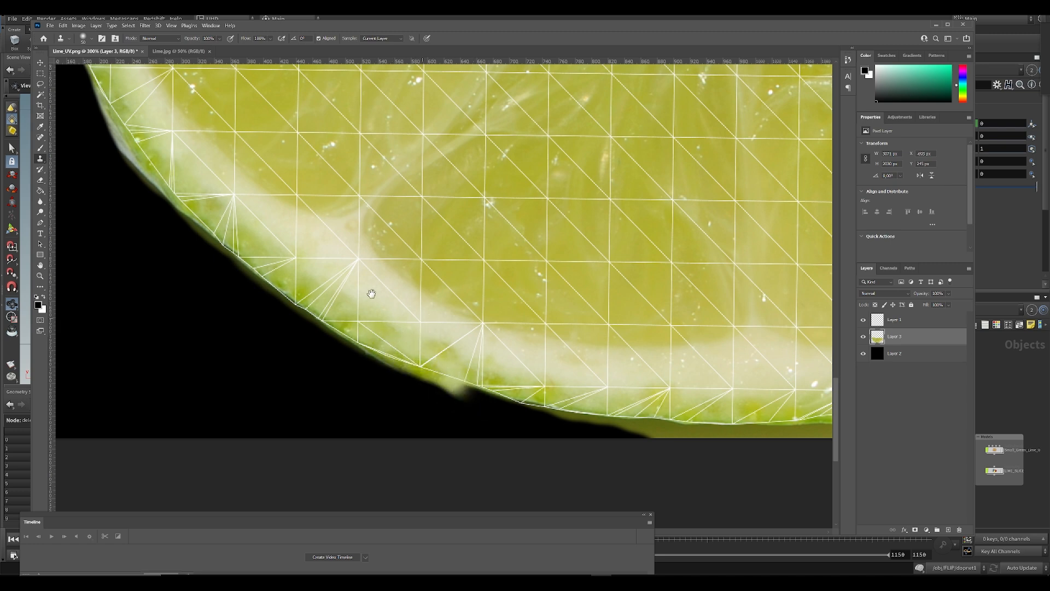
# Clone green rind onto the slice's upper-left corner so it extends to the UV outline
pyautogui.moveTo(432, 335); pyautogui.dragTo(486, 331)
pyautogui.moveTo(397, 231); pyautogui.dragTo(369, 77)
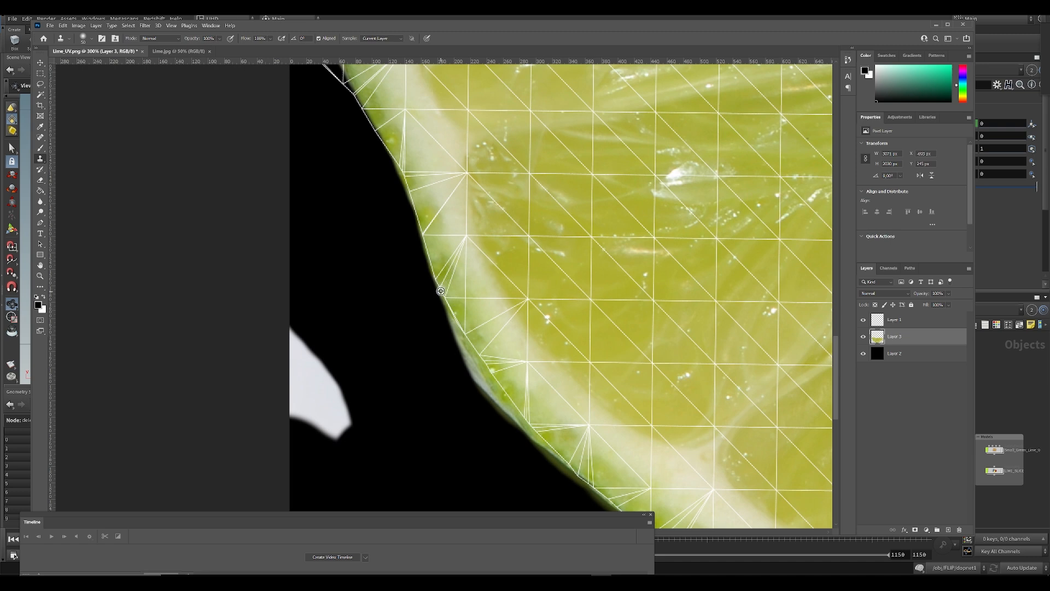
pyautogui.moveTo(383, 218); pyautogui.dragTo(403, 336)
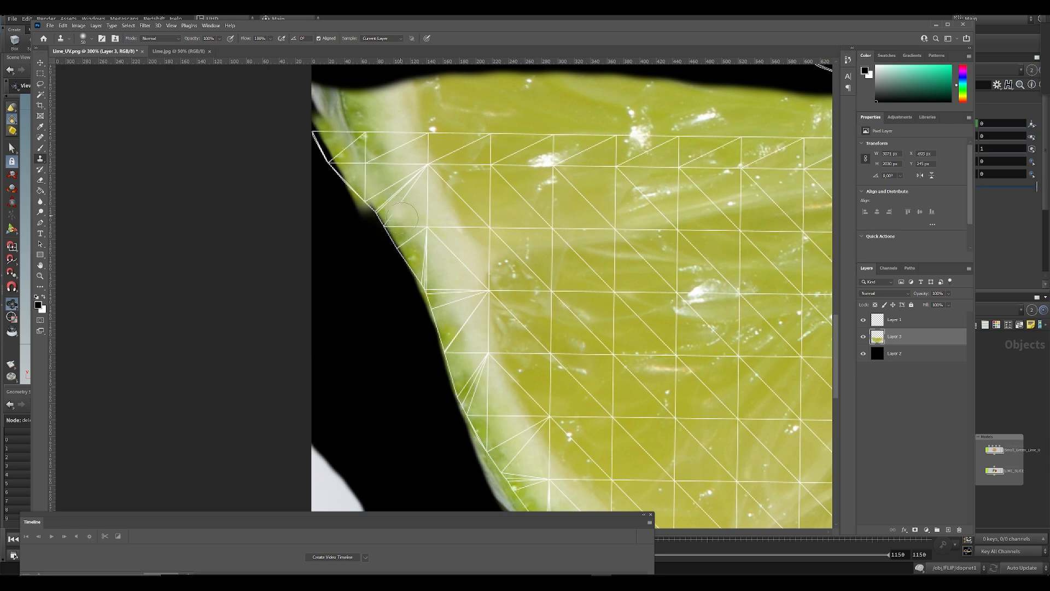
pyautogui.moveTo(343, 174)
pyautogui.mouseDown()
pyautogui.moveTo(328, 143)
pyautogui.moveTo(358, 199)
pyautogui.moveTo(323, 122)
pyautogui.mouseUp()
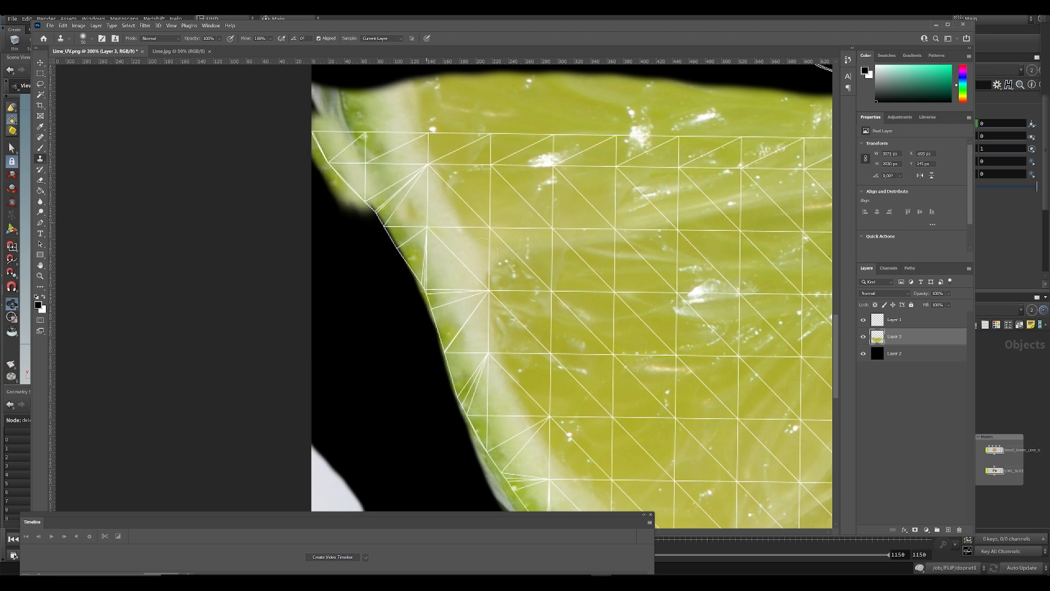
# Erase the excess cloned rind outside the UV outline at the upper-left corner and down the left edge with a smaller Eraser brush
pyautogui.keyDown('alt'); pyautogui.scroll(-4, 479, 254); pyautogui.keyUp('alt')
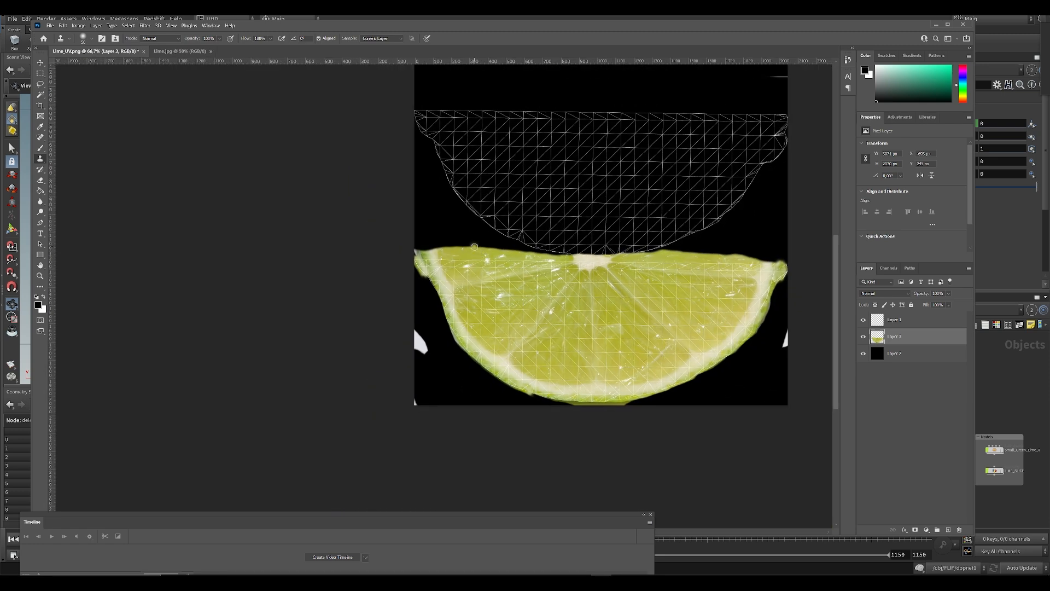
pyautogui.keyDown('alt'); pyautogui.scroll(2, 480, 253); pyautogui.keyUp('alt')
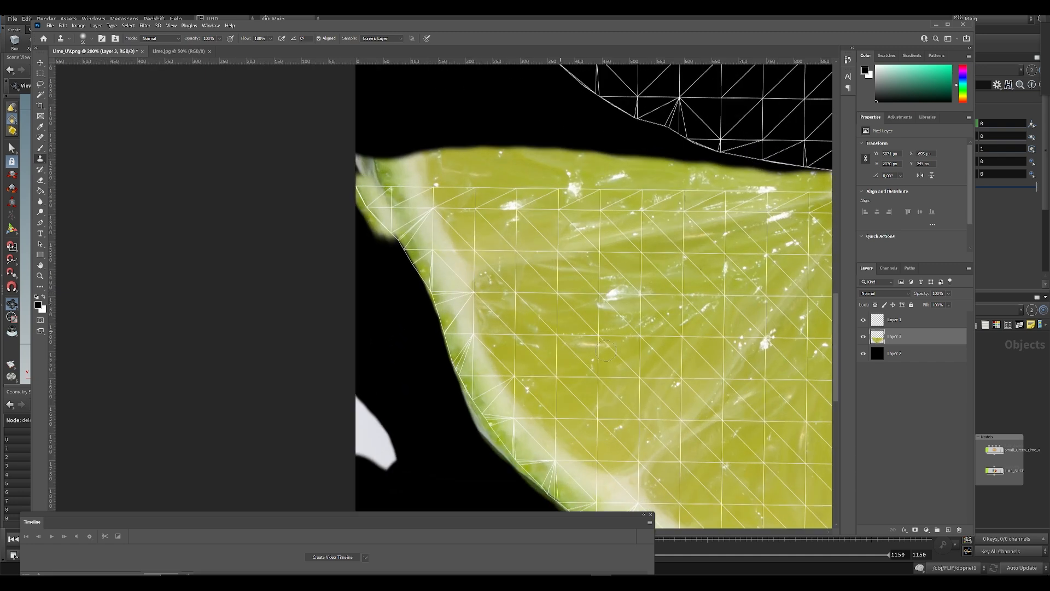
pyautogui.moveTo(589, 353); pyautogui.dragTo(510, 320)
pyautogui.press('e')
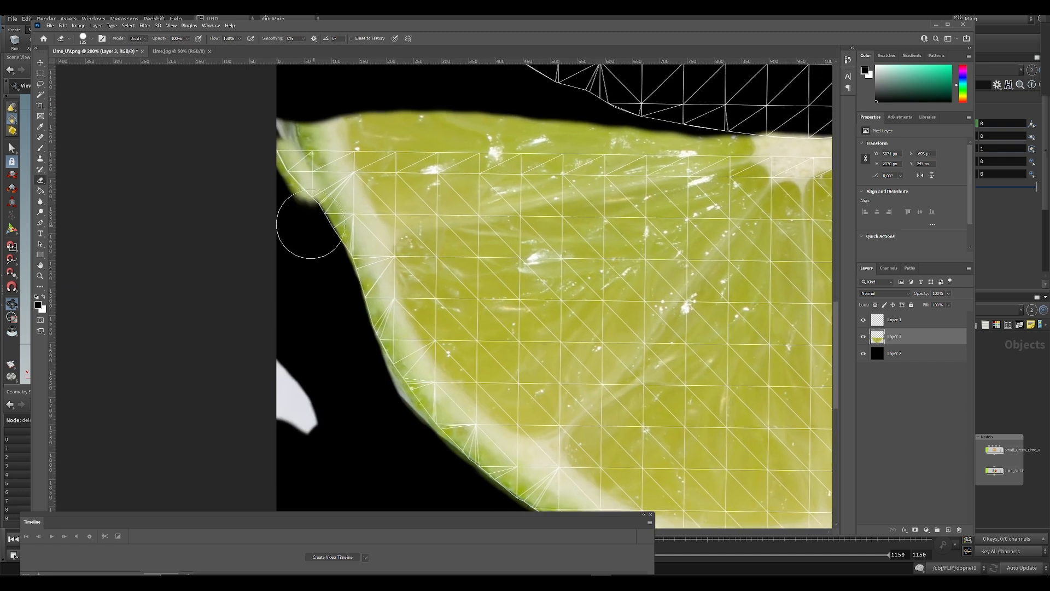
pyautogui.press('[')
pyautogui.press('[')
pyautogui.press('[')
pyautogui.press('[')
pyautogui.press('[')
pyautogui.rightClick(303, 216)
pyautogui.click(265, 212)
pyautogui.click(300, 213)
pyautogui.press('[')
pyautogui.press('[')
pyautogui.moveTo(309, 211); pyautogui.dragTo(258, 159)
pyautogui.moveTo(374, 363)
pyautogui.mouseDown()
pyautogui.moveTo(251, 179)
pyautogui.moveTo(288, 169)
pyautogui.moveTo(336, 208)
pyautogui.mouseUp()
# Erase the leftover green strip beneath the slice and the fringe along its lower-right rind
pyautogui.moveTo(544, 374)
pyautogui.mouseDown()
pyautogui.moveTo(257, 319)
pyautogui.moveTo(269, 323)
pyautogui.moveTo(172, 274)
pyautogui.moveTo(166, 284)
pyautogui.mouseUp()
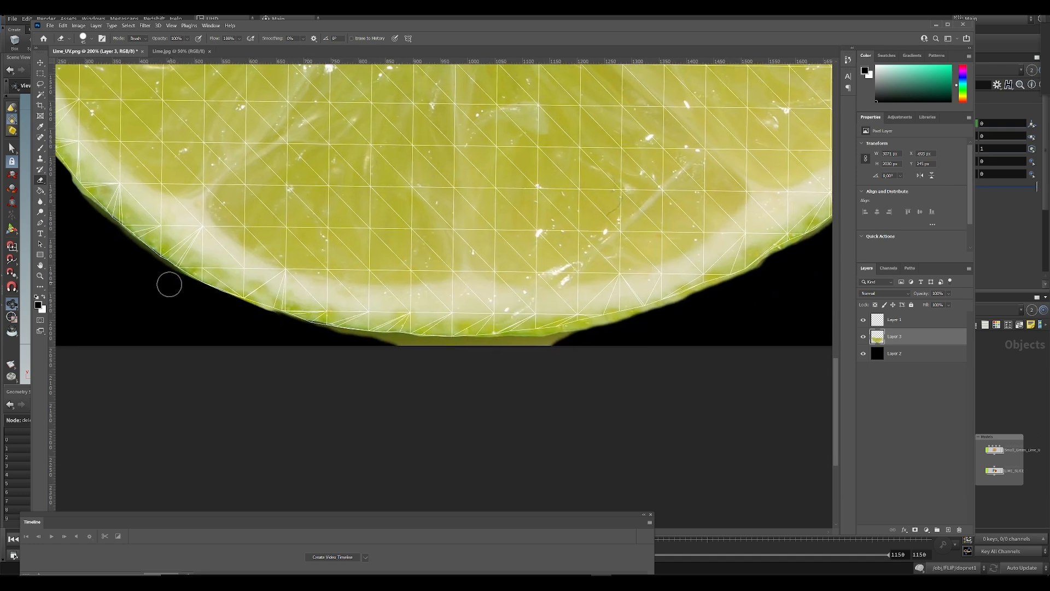
pyautogui.moveTo(312, 336); pyautogui.dragTo(445, 349)
pyautogui.moveTo(551, 352)
pyautogui.mouseDown()
pyautogui.moveTo(569, 345)
pyautogui.moveTo(330, 375)
pyautogui.mouseUp()
pyautogui.click(330, 375)
pyautogui.keyDown('shift'); pyautogui.click(485, 348); pyautogui.keyUp('shift')
pyautogui.keyDown('shift'); pyautogui.click(587, 318); pyautogui.keyUp('shift')
pyautogui.moveTo(632, 260); pyautogui.dragTo(388, 386)
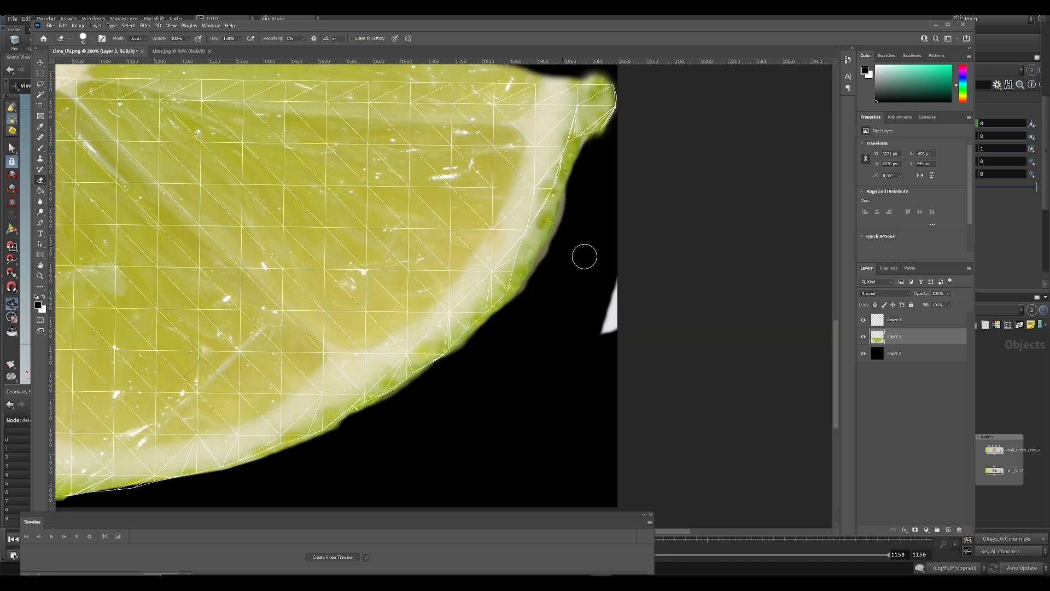
pyautogui.moveTo(529, 304)
pyautogui.mouseDown()
pyautogui.moveTo(469, 391)
pyautogui.moveTo(490, 319)
pyautogui.moveTo(525, 278)
pyautogui.moveTo(525, 242)
pyautogui.moveTo(600, 167)
pyautogui.moveTo(744, 248)
pyautogui.mouseUp()
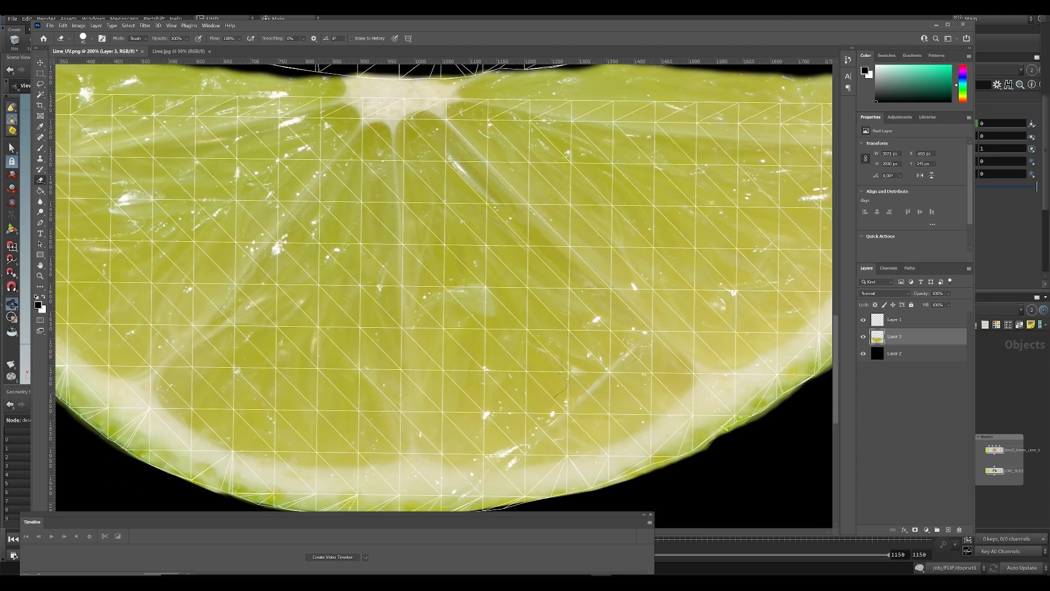
pyautogui.hotkey('ctrl', '-')
pyautogui.hotkey('ctrl', '-')
pyautogui.hotkey('ctrl', '+')
pyautogui.hotkey('ctrl', 'BackSpace')
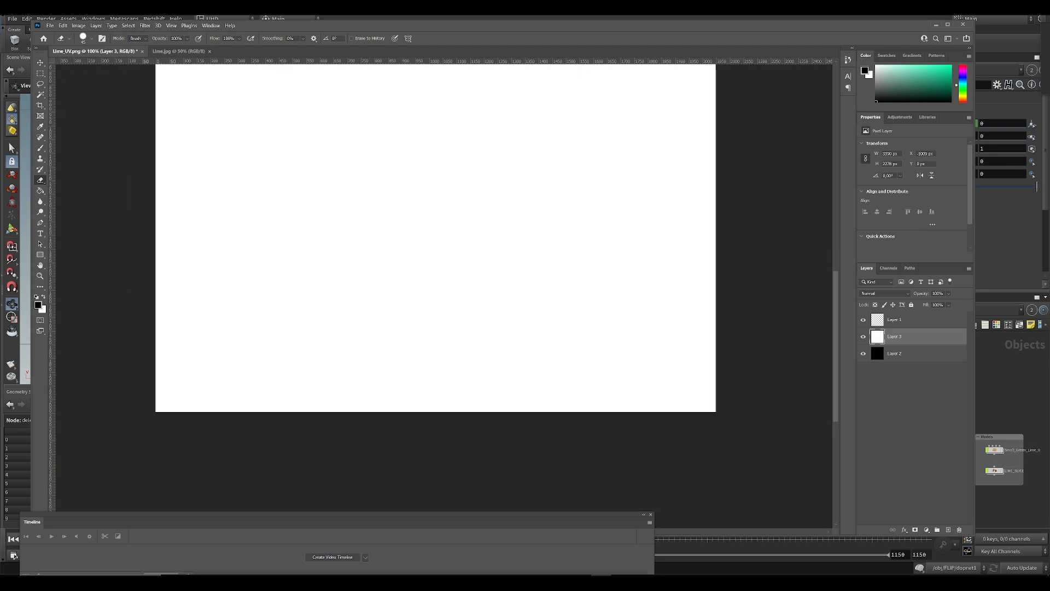
pyautogui.hotkey('ctrl', 'z')
pyautogui.hotkey('ctrl', '+')
# Save the document on the computer as a Photoshop file named Lime_top_v001 in the Lime_Top folder
pyautogui.hotkey('ctrl', 's')
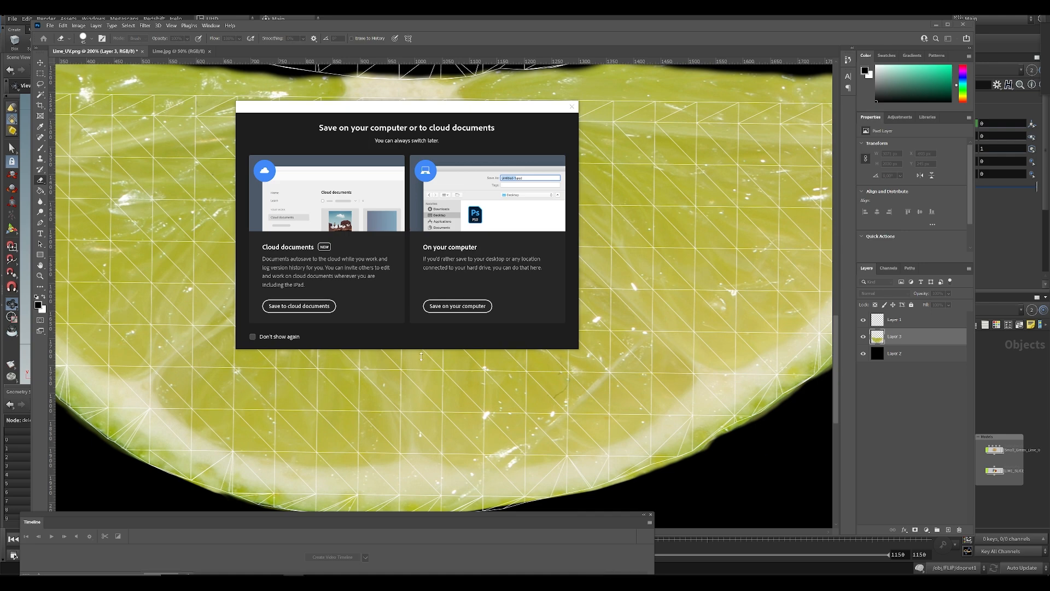
pyautogui.click(453, 306)
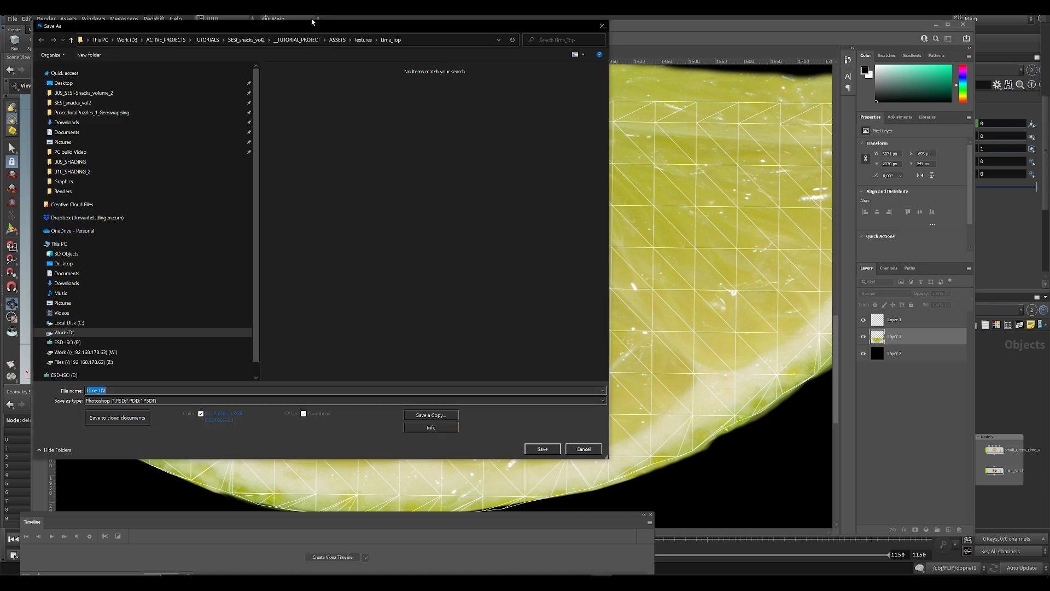
pyautogui.write('Lime_top_v001')
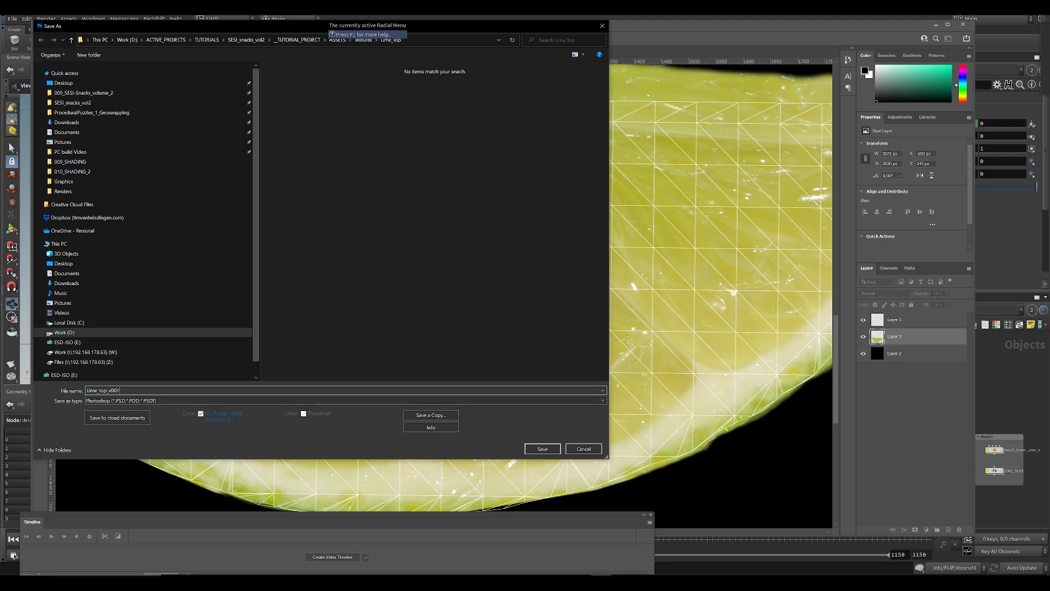
pyautogui.press('Return')
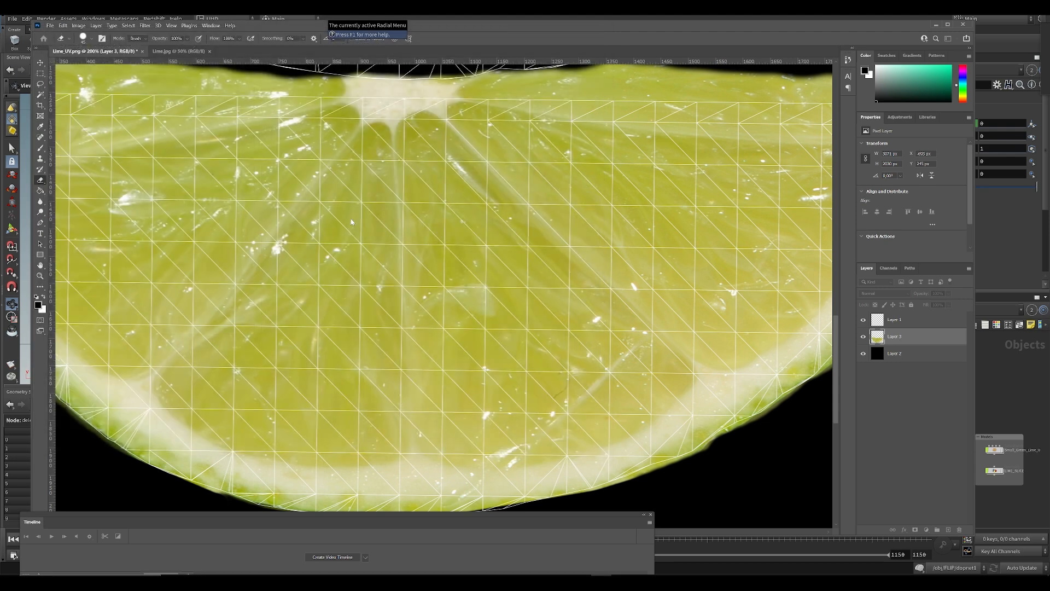
pyautogui.press('Return')
# Hide the UV wireframe layer, Layer 1, and clone lime flesh over the bright highlight in the left segment
pyautogui.moveTo(403, 244); pyautogui.dragTo(487, 327)
pyautogui.click(39, 159)
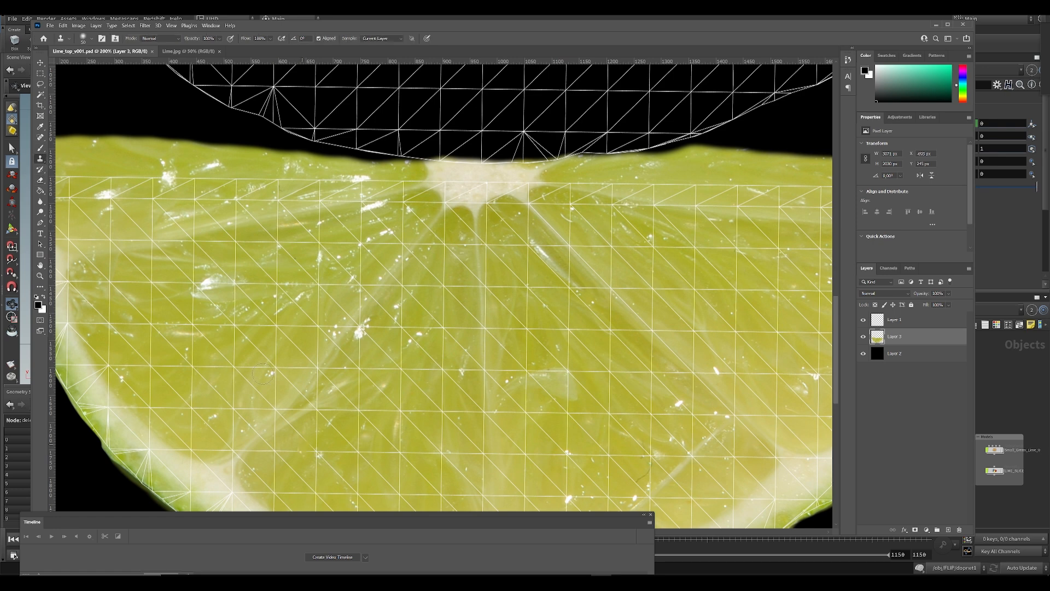
pyautogui.click(864, 321)
pyautogui.moveTo(214, 281); pyautogui.dragTo(205, 292)
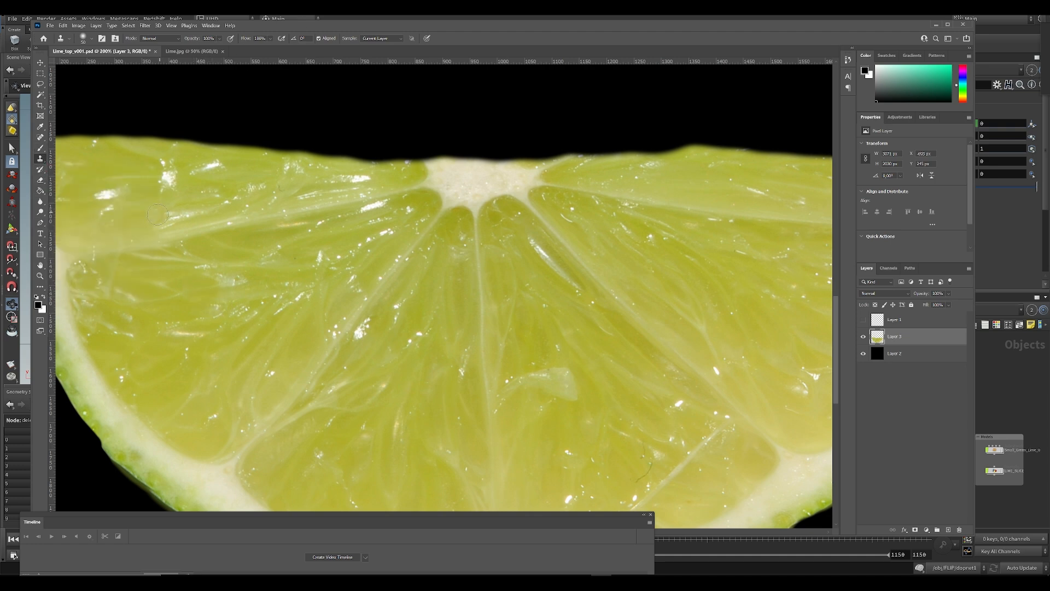
pyautogui.moveTo(225, 280); pyautogui.dragTo(235, 281)
# Clone clean flesh over the white highlights in the uppermost segment left of the core
pyautogui.keyDown('alt'); pyautogui.click(115, 154); pyautogui.keyUp('alt')
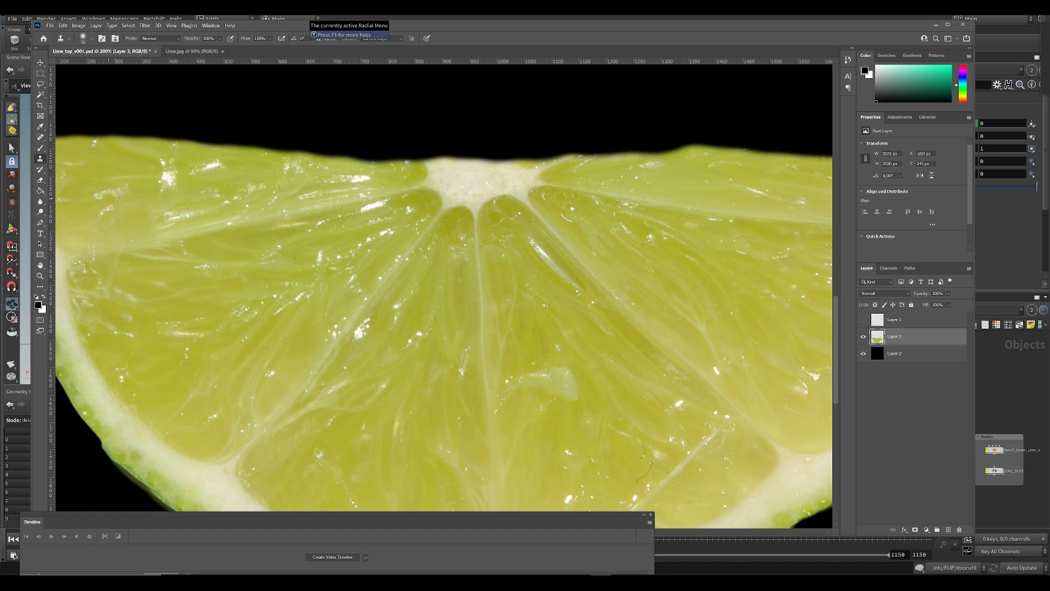
pyautogui.moveTo(130, 184); pyautogui.dragTo(181, 196)
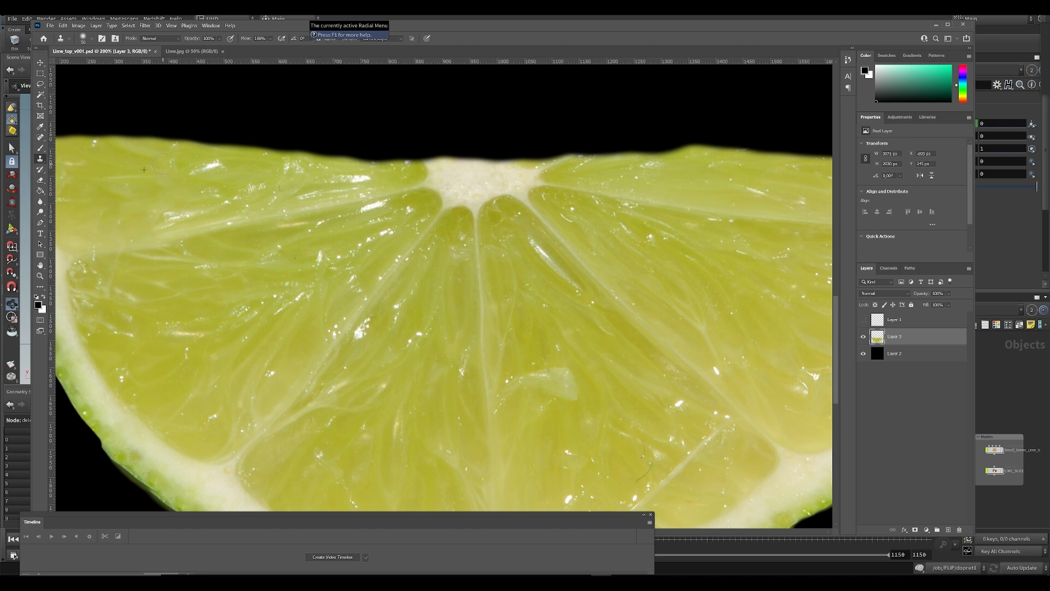
pyautogui.moveTo(198, 167); pyautogui.dragTo(226, 163)
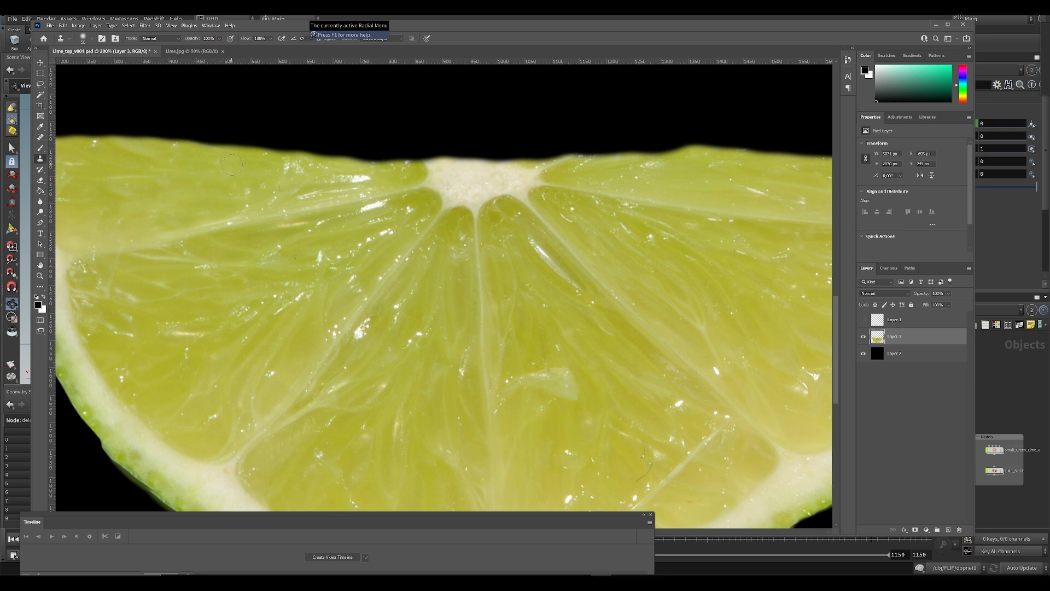
pyautogui.moveTo(284, 170); pyautogui.dragTo(294, 172)
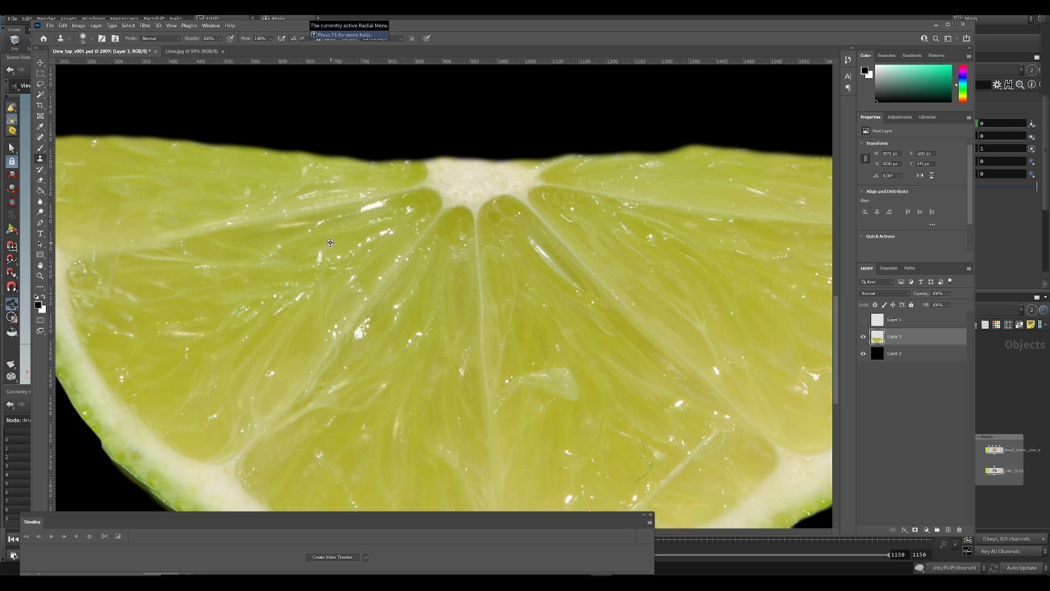
# Clone clean flesh over the bright highlights in the segments below and left of the core
pyautogui.moveTo(352, 222); pyautogui.dragTo(380, 206)
pyautogui.keyDown('alt'); pyautogui.click(335, 303); pyautogui.keyUp('alt')
pyautogui.click(327, 264)
pyautogui.click(357, 332)
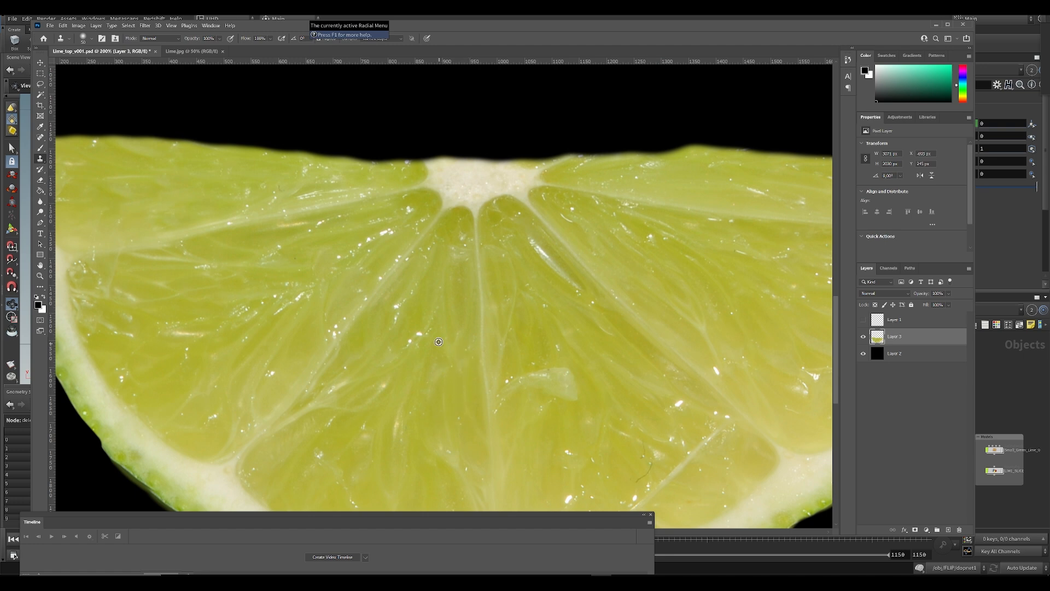
pyautogui.click(402, 313)
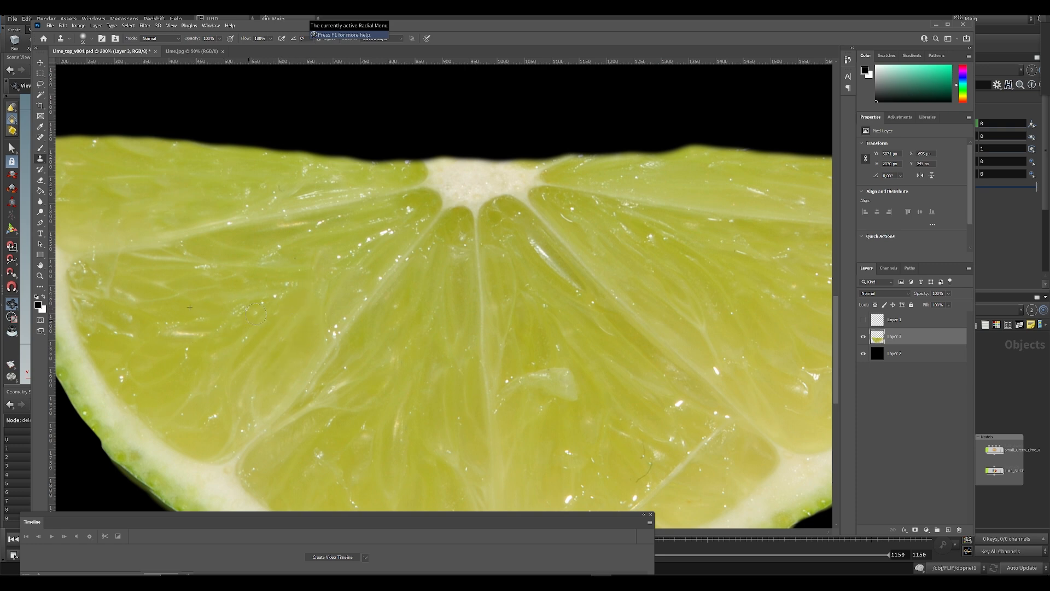
# Clone clean flesh over the bright spots and part of the white streak in the lower segment right of centre
pyautogui.moveTo(608, 392); pyautogui.dragTo(457, 297)
pyautogui.click(410, 404)
pyautogui.keyDown('alt'); pyautogui.click(409, 373); pyautogui.keyUp('alt')
pyautogui.moveTo(429, 446); pyautogui.dragTo(453, 437)
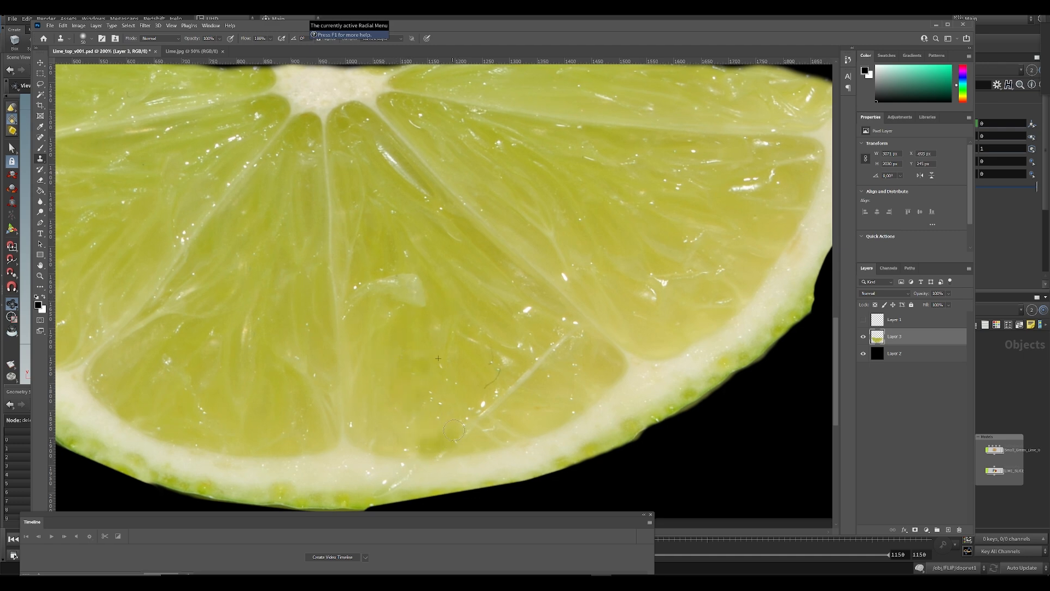
pyautogui.click(484, 404)
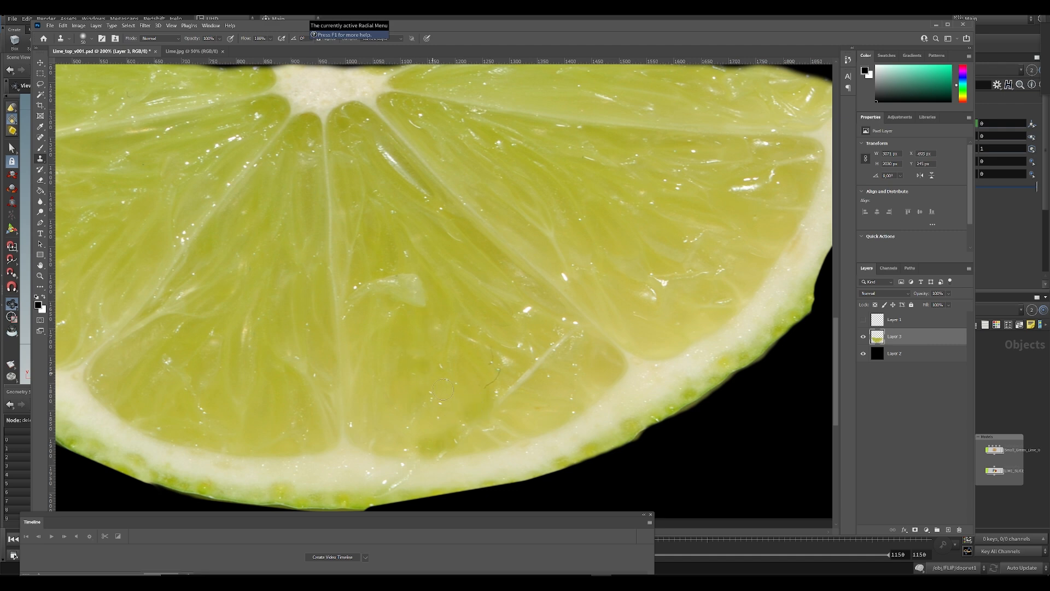
pyautogui.keyDown('alt'); pyautogui.click(459, 249); pyautogui.keyUp('alt')
pyautogui.moveTo(517, 309)
pyautogui.mouseDown()
pyautogui.moveTo(525, 324)
pyautogui.moveTo(512, 349)
pyautogui.mouseUp()
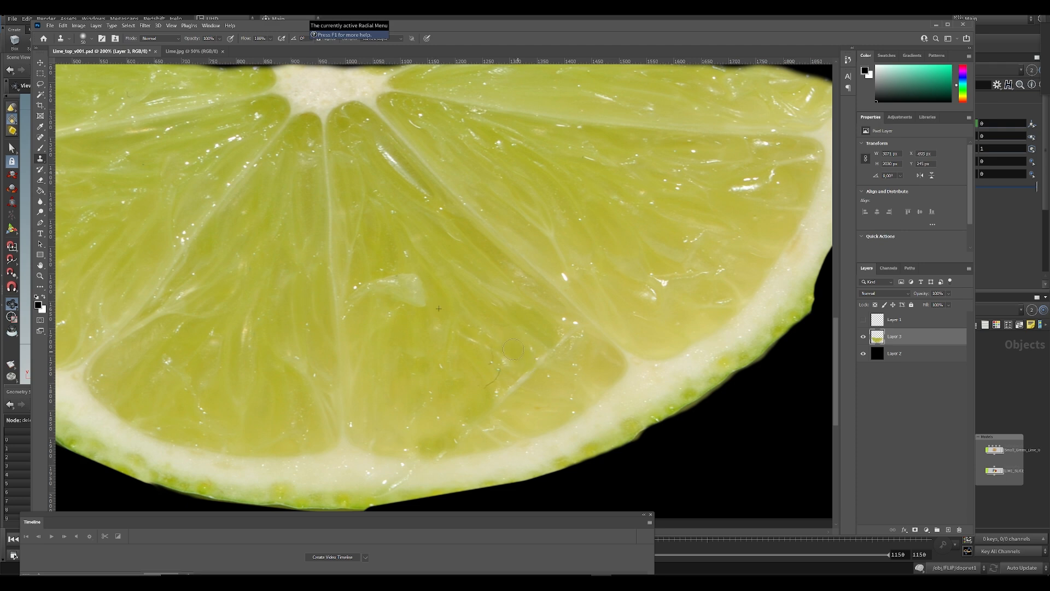
# Clone clean flesh over the long highlight beside the core and the glare in the right-hand segments
pyautogui.moveTo(506, 285); pyautogui.dragTo(424, 378)
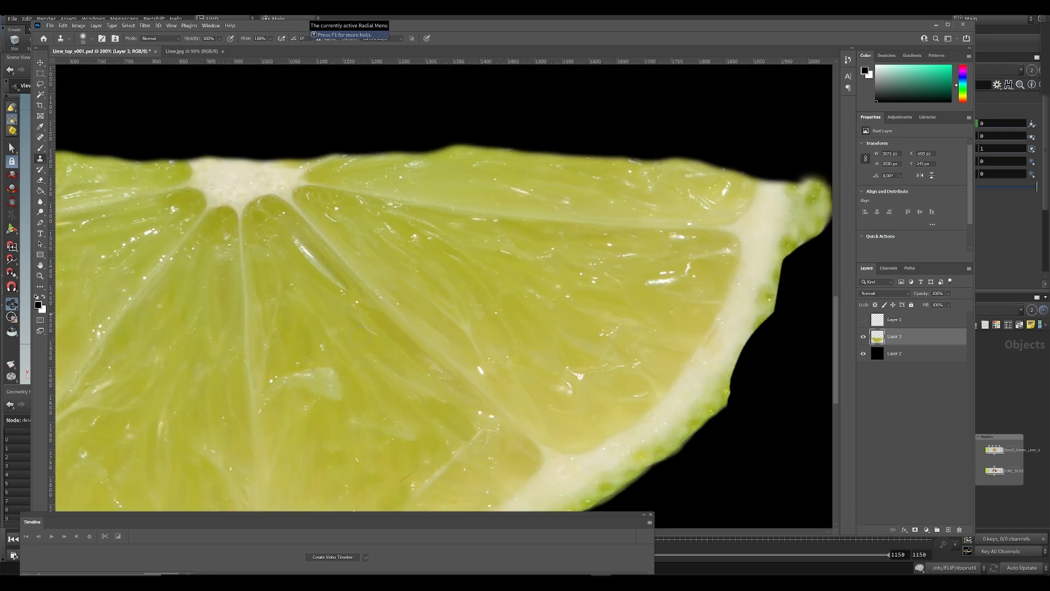
pyautogui.moveTo(316, 260); pyautogui.dragTo(305, 249)
pyautogui.moveTo(111, 295); pyautogui.dragTo(237, 340)
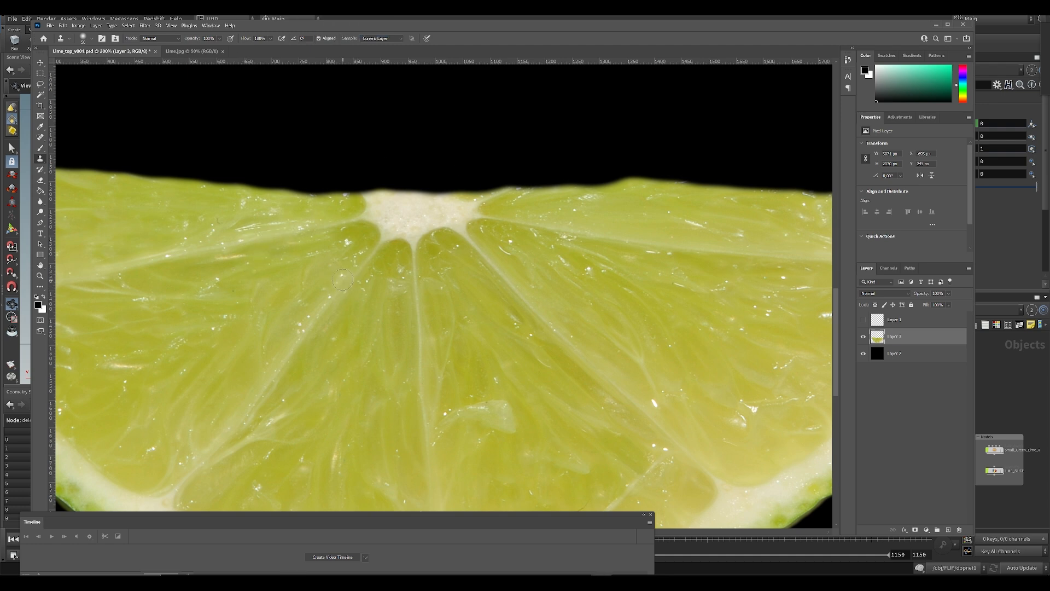
pyautogui.moveTo(695, 382); pyautogui.dragTo(640, 353)
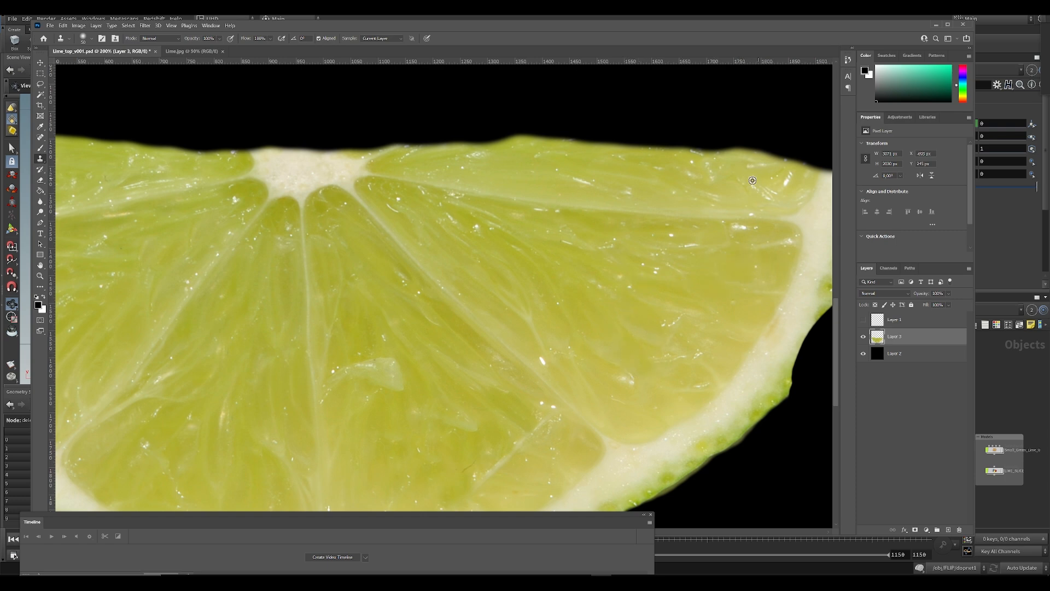
pyautogui.keyDown('alt'); pyautogui.click(734, 185); pyautogui.keyUp('alt')
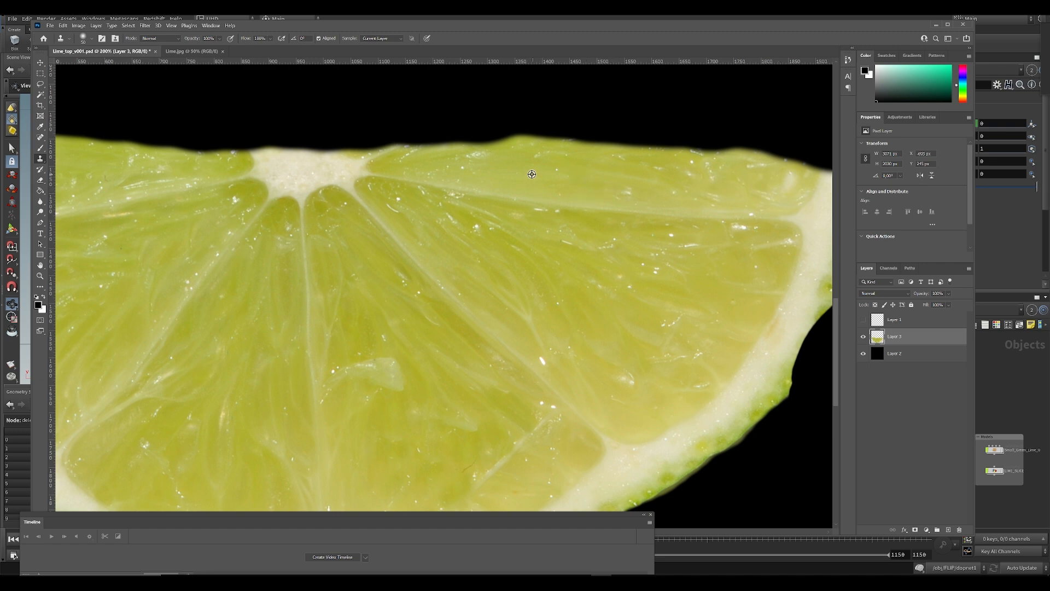
# Clone clean flesh over the large pale highlight in the segment below the core and erase the white scraps beside the slice's lower-left edge
pyautogui.moveTo(395, 371); pyautogui.dragTo(380, 351)
pyautogui.keyDown('alt'); pyautogui.click(353, 333); pyautogui.keyUp('alt')
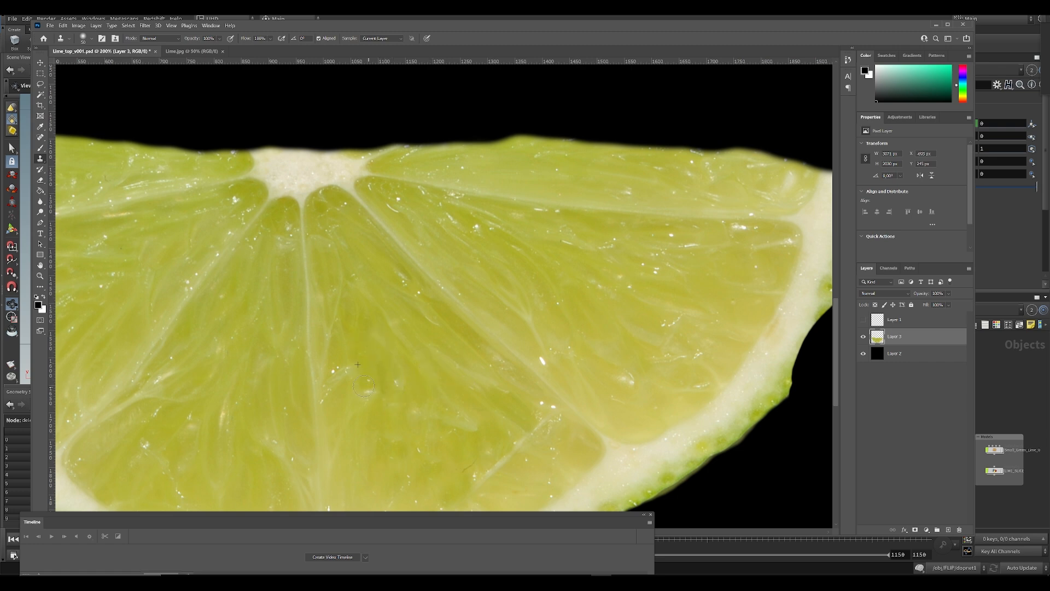
pyautogui.hotkey('ctrl', '-')
pyautogui.hotkey('ctrl', '-')
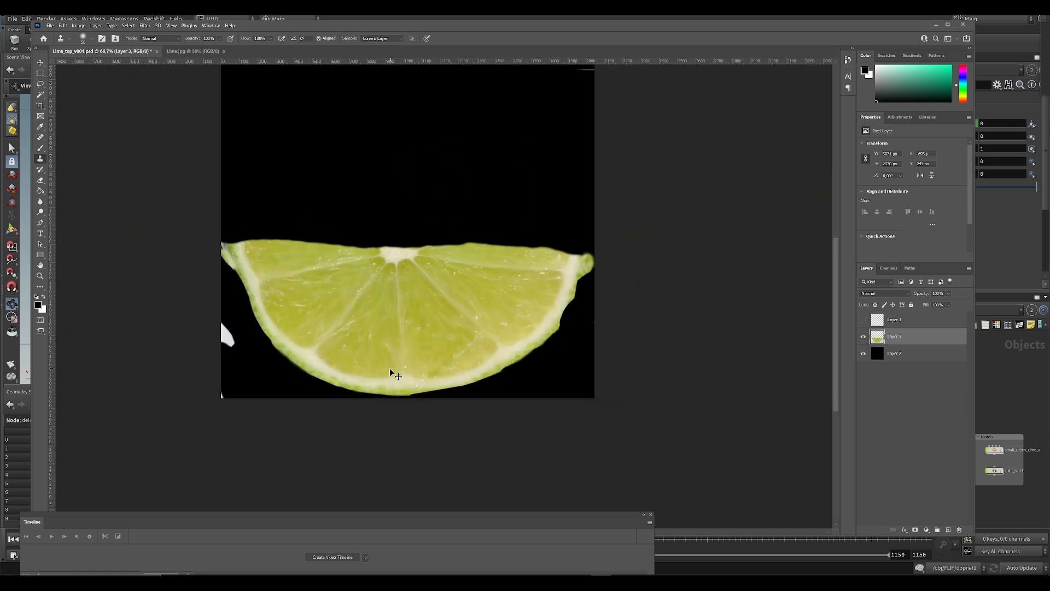
pyautogui.press('e')
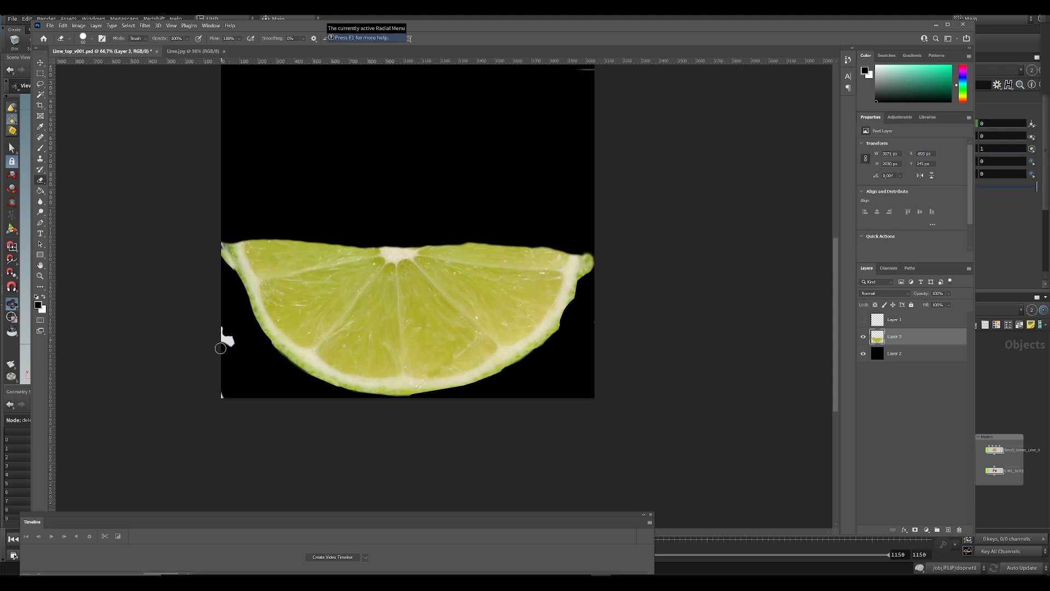
pyautogui.moveTo(235, 345); pyautogui.dragTo(230, 393)
# Show the UV wireframe layer, duplicate the lime slice layer and move the copy up onto the upper UV shell
pyautogui.click(862, 321)
pyautogui.press('v')
pyautogui.moveTo(884, 339); pyautogui.dragTo(948, 529)
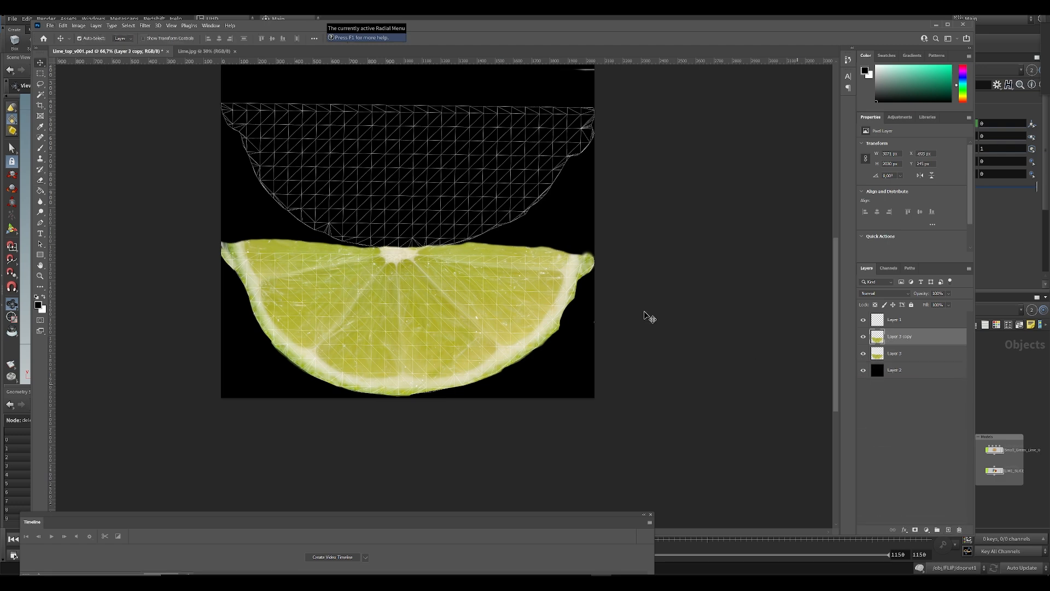
pyautogui.moveTo(424, 321); pyautogui.dragTo(422, 179)
# Erase the copied slice's white background scraps that overlap the lower slice and save the document
pyautogui.press('e')
pyautogui.moveTo(272, 282); pyautogui.dragTo(335, 290)
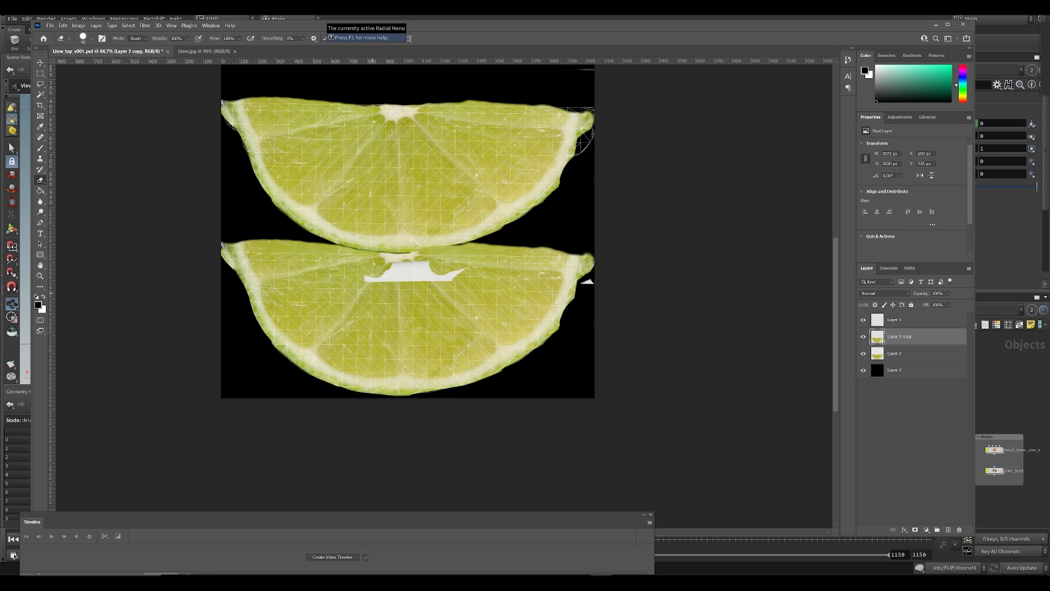
pyautogui.moveTo(438, 282)
pyautogui.mouseDown()
pyautogui.moveTo(407, 278)
pyautogui.moveTo(452, 277)
pyautogui.mouseUp()
pyautogui.moveTo(581, 276); pyautogui.dragTo(609, 283)
pyautogui.moveTo(508, 221); pyautogui.dragTo(529, 291)
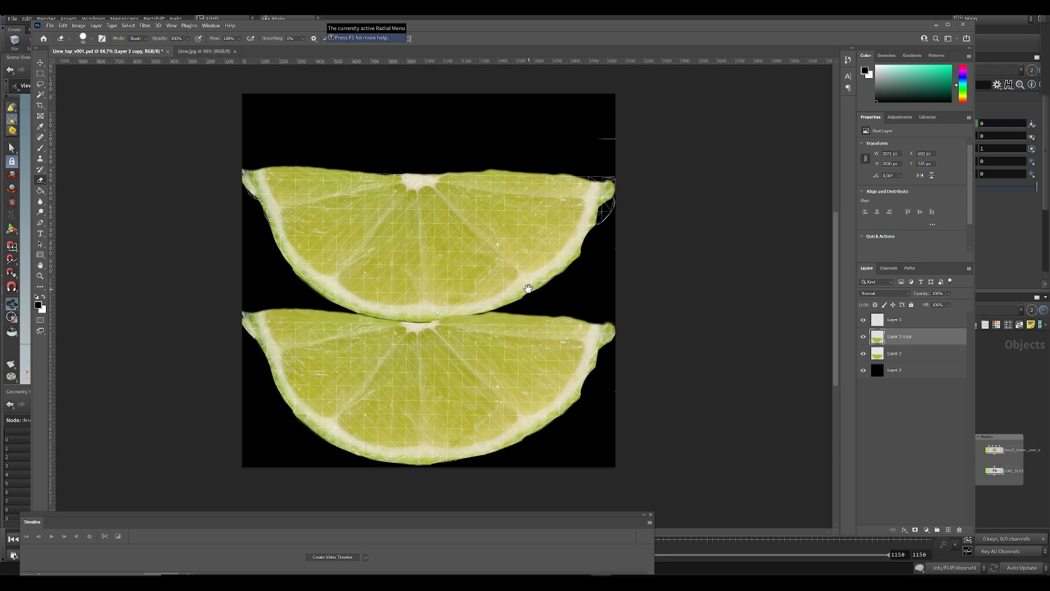
pyautogui.hotkey('ctrl', 's')
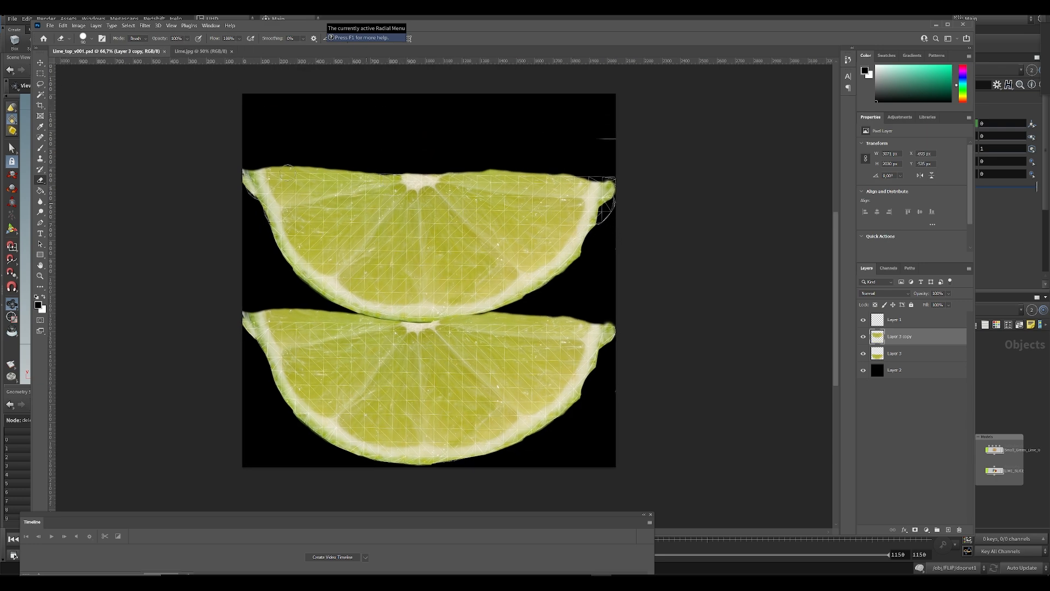
pyautogui.click(60, 27)
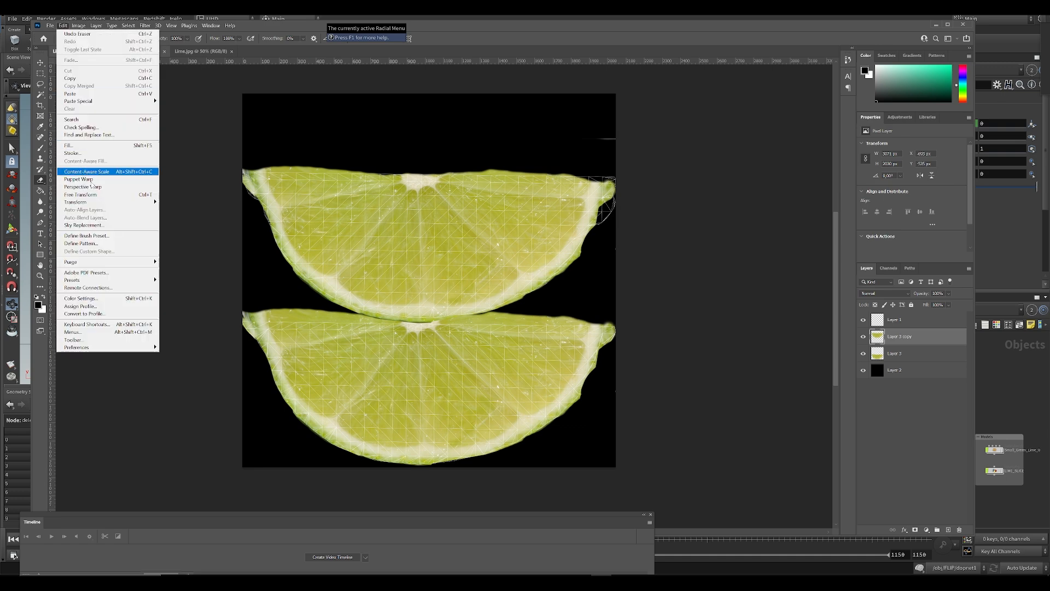
pyautogui.click(536, 175)
pyautogui.click(597, 154)
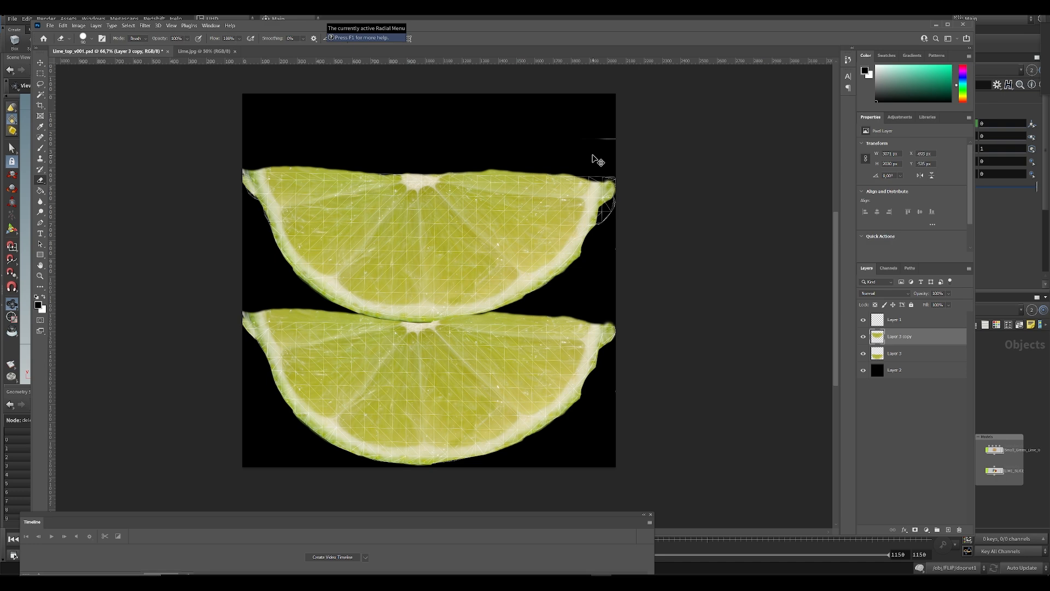
# Open the copied slice in the Liquify filter and push the notched rind at its upper-right end outward with a size 100 brush
pyautogui.moveTo(501, 238); pyautogui.dragTo(371, 423)
pyautogui.hotkey('ctrl', '+')
pyautogui.hotkey('ctrl', '+')
pyautogui.press('r')
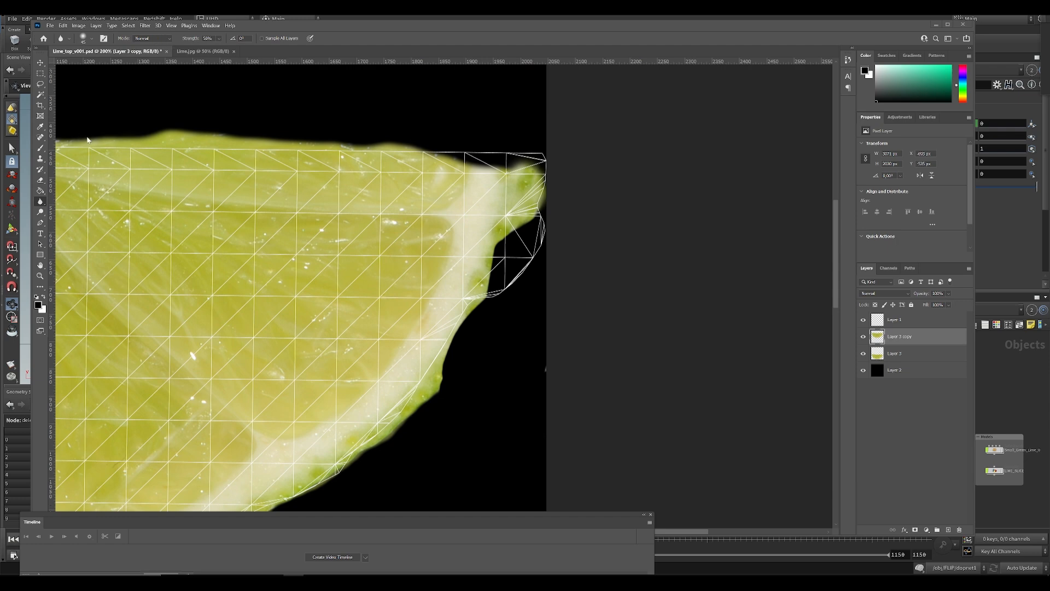
pyautogui.click(157, 25)
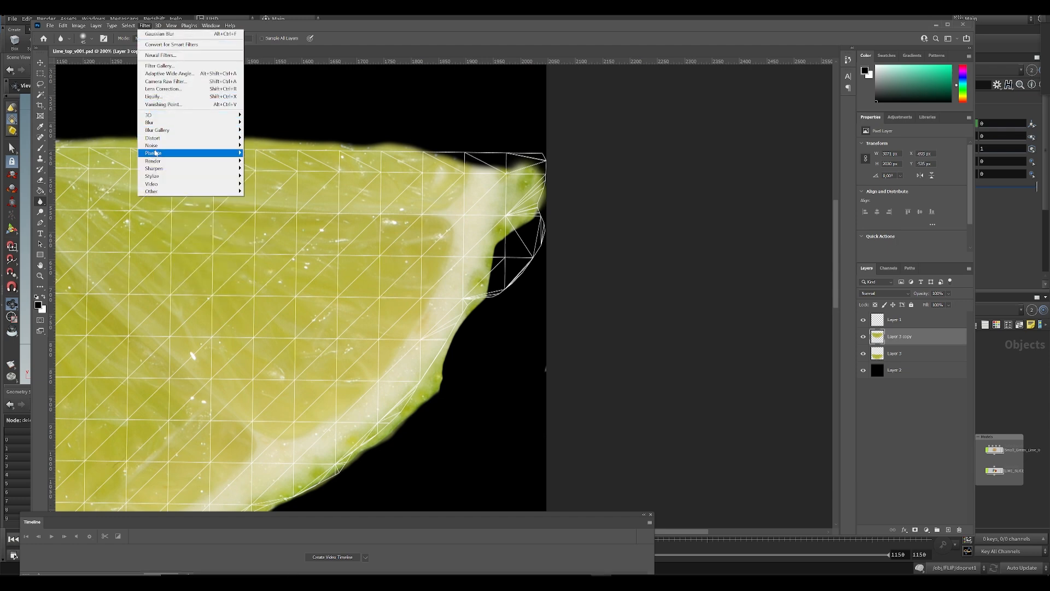
pyautogui.click(170, 97)
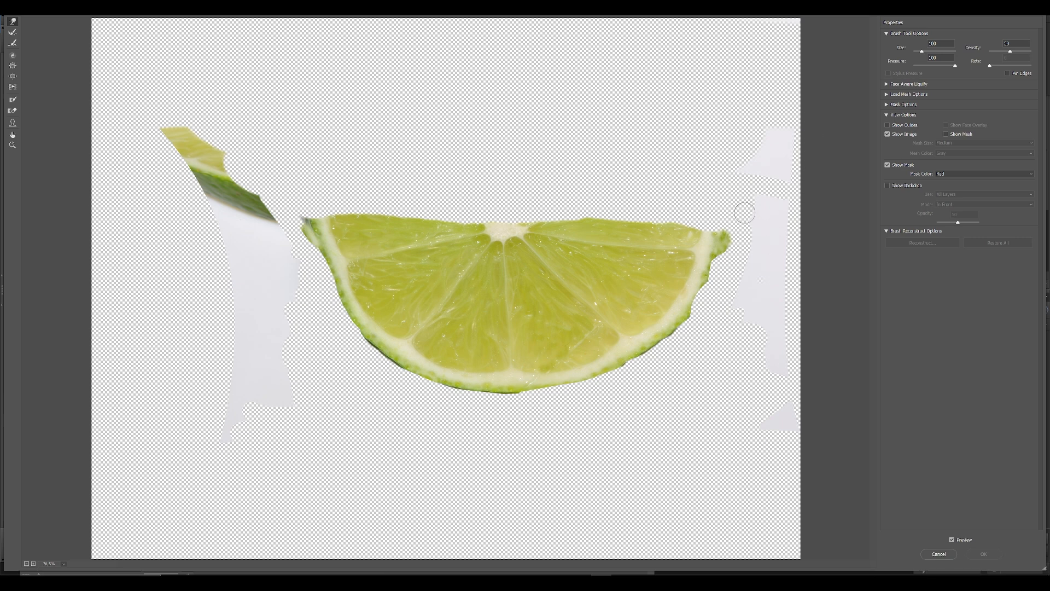
pyautogui.hotkey('ctrl', '+')
pyautogui.hotkey('ctrl', '+')
pyautogui.hotkey('ctrl', '+')
pyautogui.moveTo(698, 287)
pyautogui.mouseDown()
pyautogui.moveTo(375, 324)
pyautogui.moveTo(108, 306)
pyautogui.mouseUp()
pyautogui.moveTo(390, 310)
pyautogui.mouseDown()
pyautogui.moveTo(99, 232)
pyautogui.moveTo(6, 252)
pyautogui.mouseUp()
pyautogui.moveTo(689, 200)
pyautogui.mouseDown()
pyautogui.moveTo(517, 310)
pyautogui.moveTo(518, 345)
pyautogui.mouseUp()
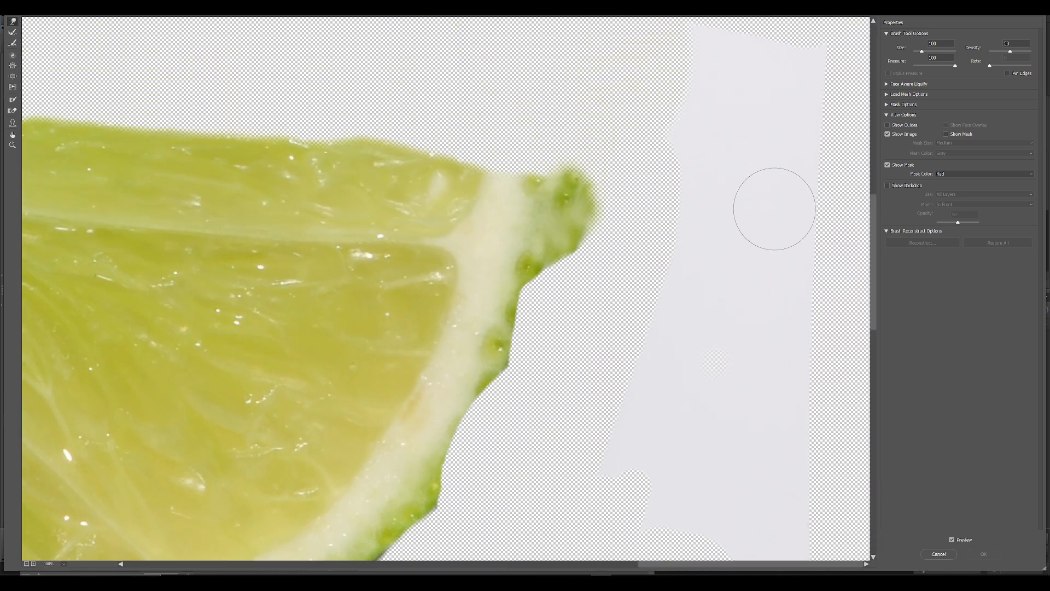
pyautogui.moveTo(512, 293); pyautogui.dragTo(535, 301)
pyautogui.moveTo(513, 262)
pyautogui.mouseDown()
pyautogui.moveTo(540, 270)
pyautogui.moveTo(531, 236)
pyautogui.mouseUp()
pyautogui.moveTo(527, 302); pyautogui.dragTo(544, 307)
pyautogui.moveTo(505, 354); pyautogui.dragTo(522, 352)
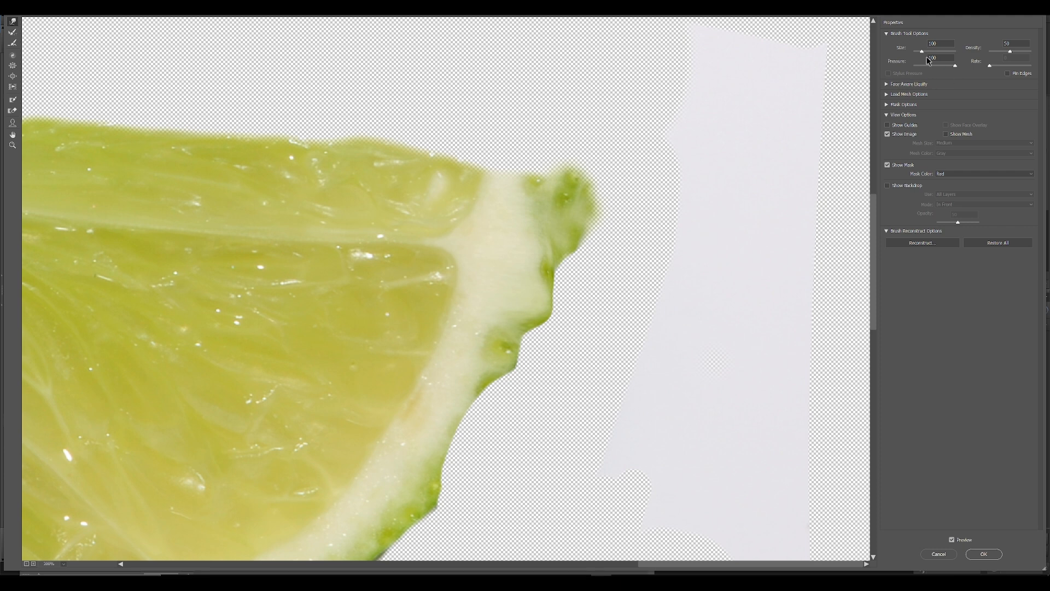
# Enlarge the Liquify brush, push the flesh and rind along the slice's right side further outward, and apply the filter
pyautogui.moveTo(469, 267); pyautogui.dragTo(486, 274)
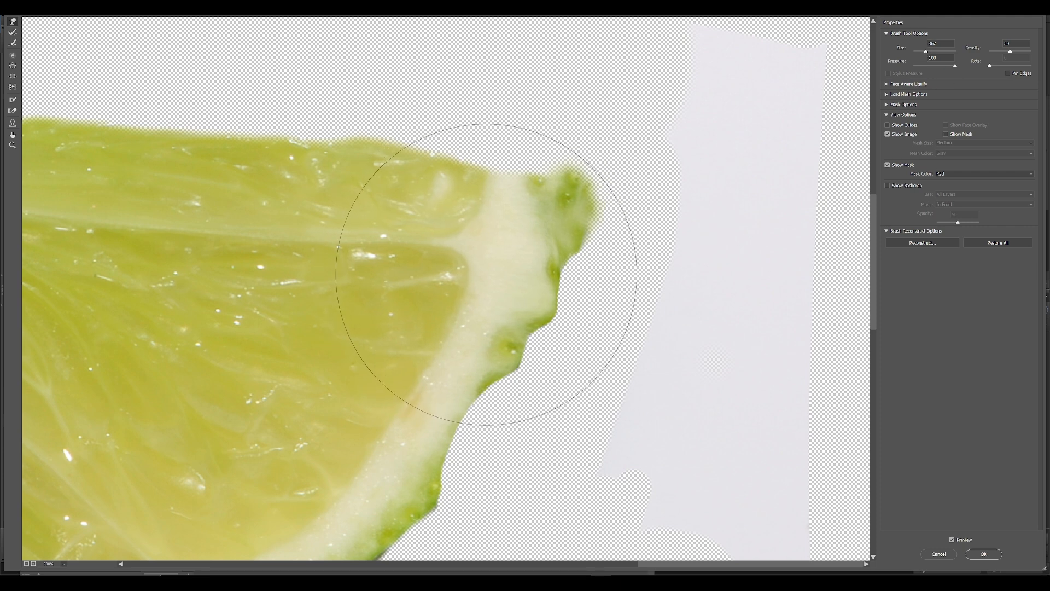
pyautogui.moveTo(455, 316); pyautogui.dragTo(468, 320)
pyautogui.moveTo(434, 398); pyautogui.dragTo(453, 413)
pyautogui.moveTo(523, 274); pyautogui.dragTo(534, 260)
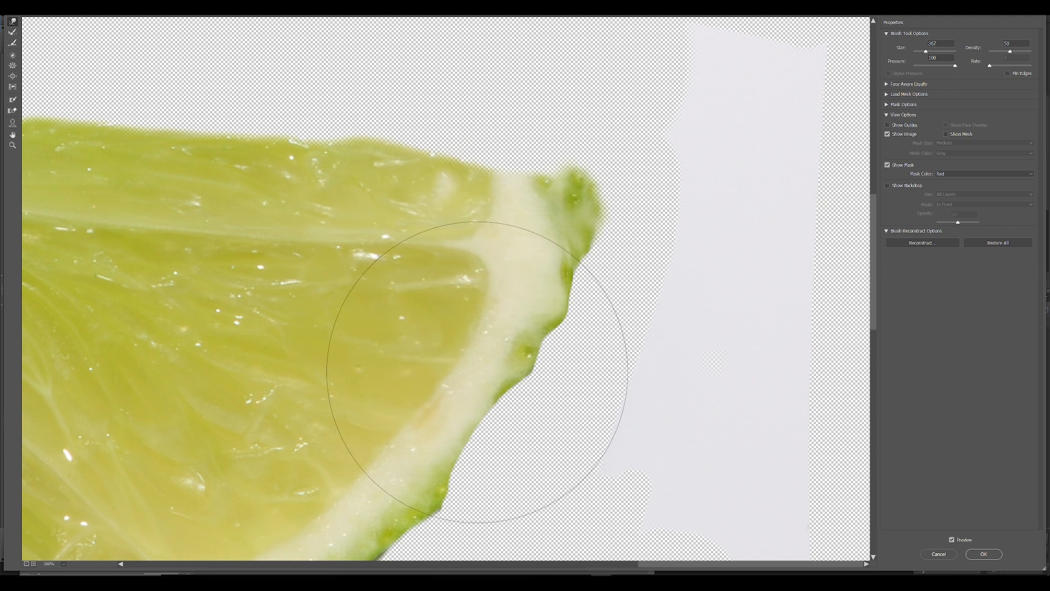
pyautogui.moveTo(480, 370); pyautogui.dragTo(490, 378)
pyautogui.moveTo(431, 441); pyautogui.dragTo(447, 439)
pyautogui.moveTo(403, 245)
pyautogui.mouseDown()
pyautogui.moveTo(421, 249)
pyautogui.moveTo(414, 234)
pyautogui.mouseUp()
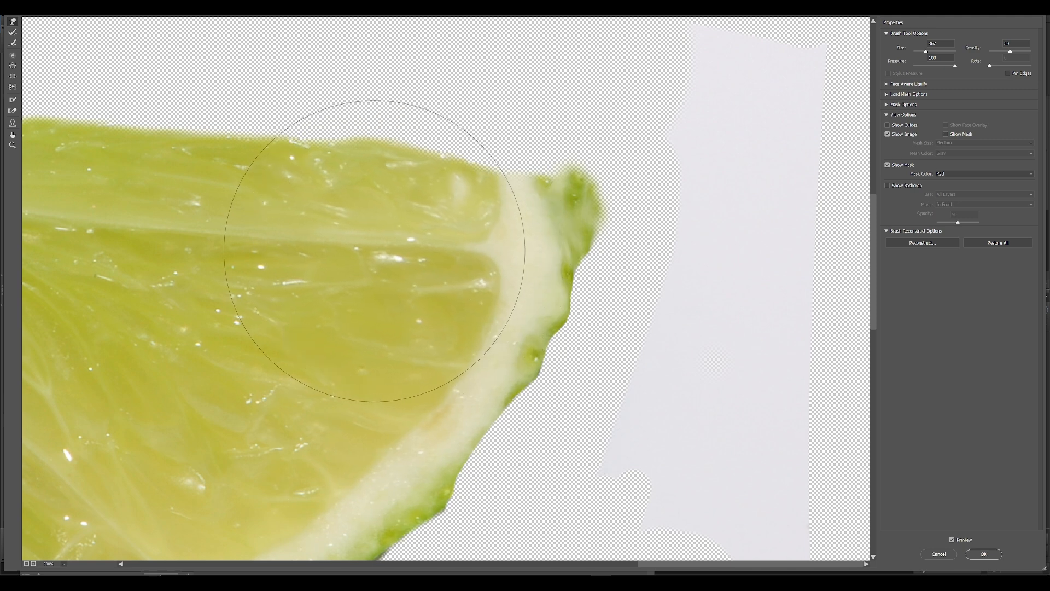
pyautogui.moveTo(536, 250); pyautogui.dragTo(557, 260)
pyautogui.moveTo(480, 319)
pyautogui.mouseDown()
pyautogui.moveTo(511, 350)
pyautogui.moveTo(500, 378)
pyautogui.mouseUp()
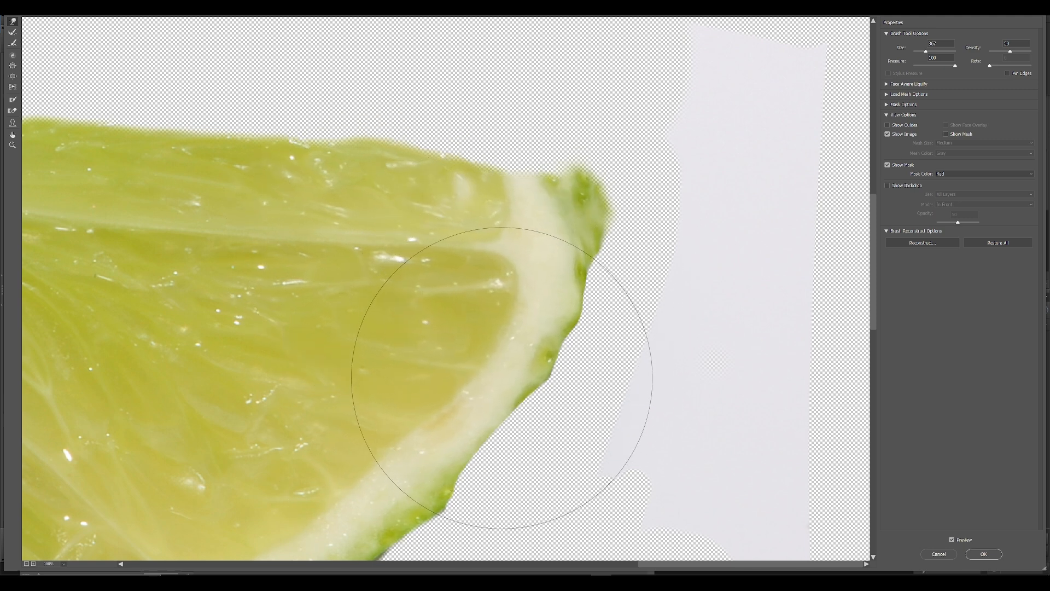
pyautogui.click(971, 553)
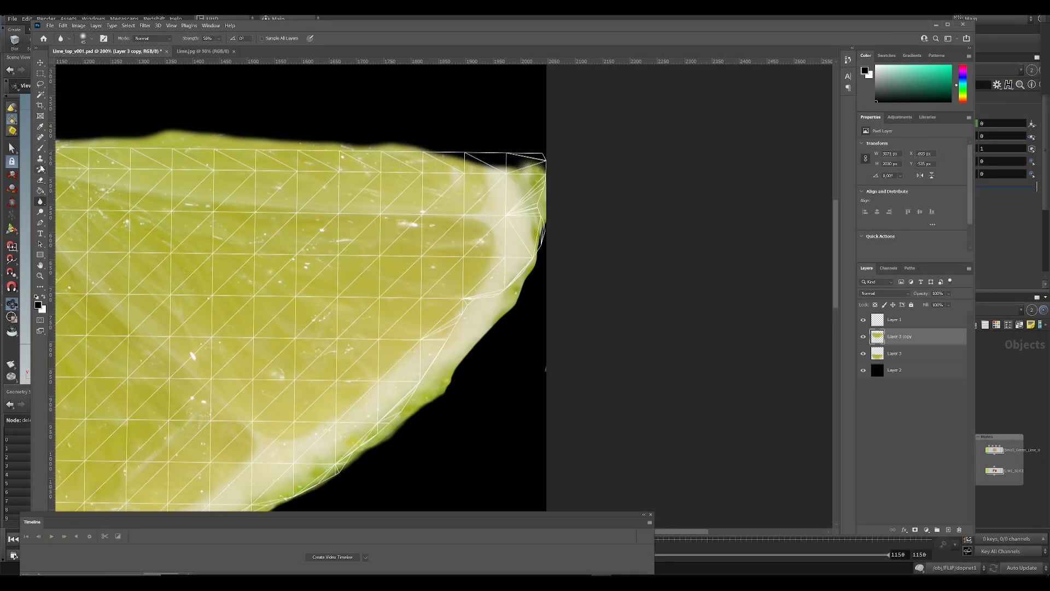
# Clone rind with the Clone Stamp into the empty upper-right corner of the upper UV shell
pyautogui.click(40, 158)
pyautogui.keyDown('alt'); pyautogui.click(512, 241); pyautogui.keyUp('alt')
pyautogui.moveTo(544, 174)
pyautogui.mouseDown()
pyautogui.moveTo(528, 220)
pyautogui.moveTo(547, 189)
pyautogui.moveTo(491, 181)
pyautogui.moveTo(492, 145)
pyautogui.mouseUp()
pyautogui.keyDown('alt'); pyautogui.click(509, 259); pyautogui.keyUp('alt')
pyautogui.keyDown('alt'); pyautogui.click(514, 189); pyautogui.keyUp('alt')
pyautogui.keyDown('alt'); pyautogui.click(506, 217); pyautogui.keyUp('alt')
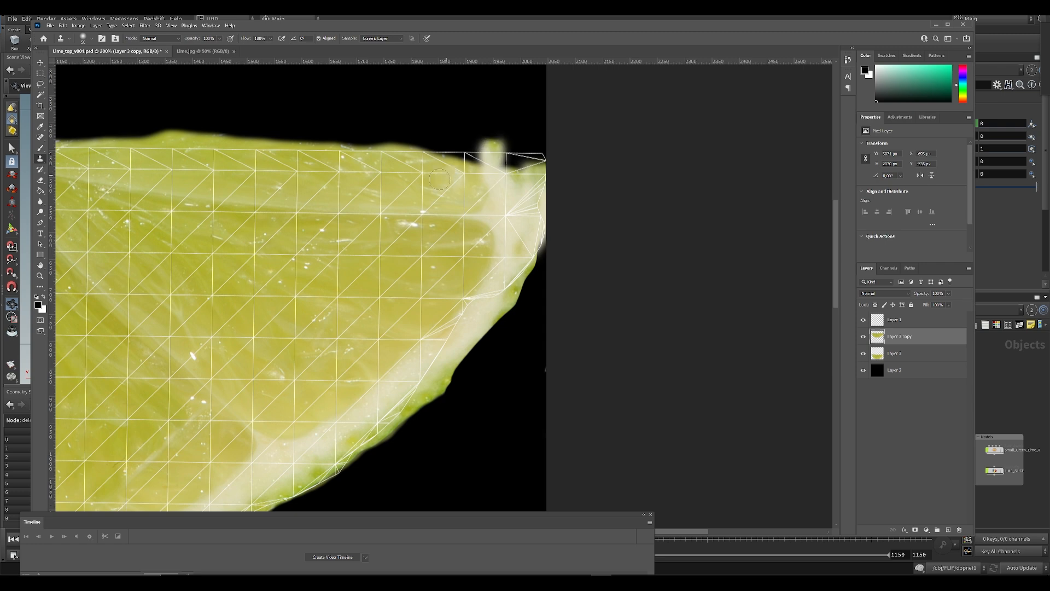
# Clone flesh and pith along the right part of the upper slice's top edge to fill the gap up to the UV outline
pyautogui.moveTo(431, 160); pyautogui.dragTo(553, 151)
pyautogui.keyDown('alt'); pyautogui.click(414, 178); pyautogui.keyUp('alt')
pyautogui.moveTo(446, 263)
pyautogui.mouseDown()
pyautogui.moveTo(941, 252)
pyautogui.moveTo(418, 277)
pyautogui.mouseUp()
pyautogui.moveTo(510, 215)
pyautogui.mouseDown()
pyautogui.moveTo(516, 186)
pyautogui.moveTo(502, 163)
pyautogui.moveTo(509, 210)
pyautogui.moveTo(518, 199)
pyautogui.mouseUp()
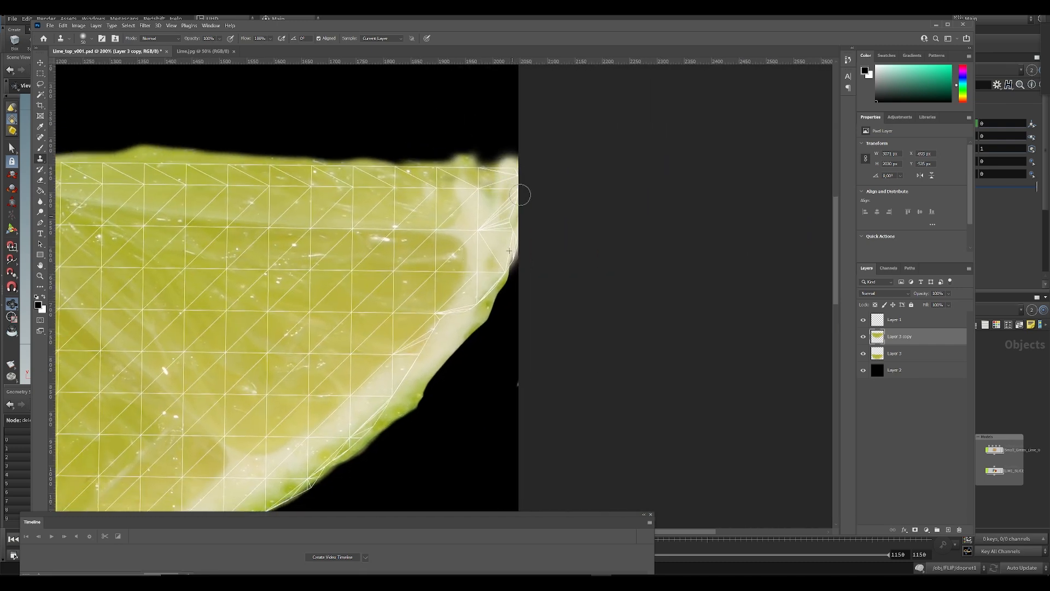
# Clone rind along the upper slice's left edge to cover the gaps inside the UV outline and check its lower edge
pyautogui.moveTo(399, 212); pyautogui.dragTo(431, 227)
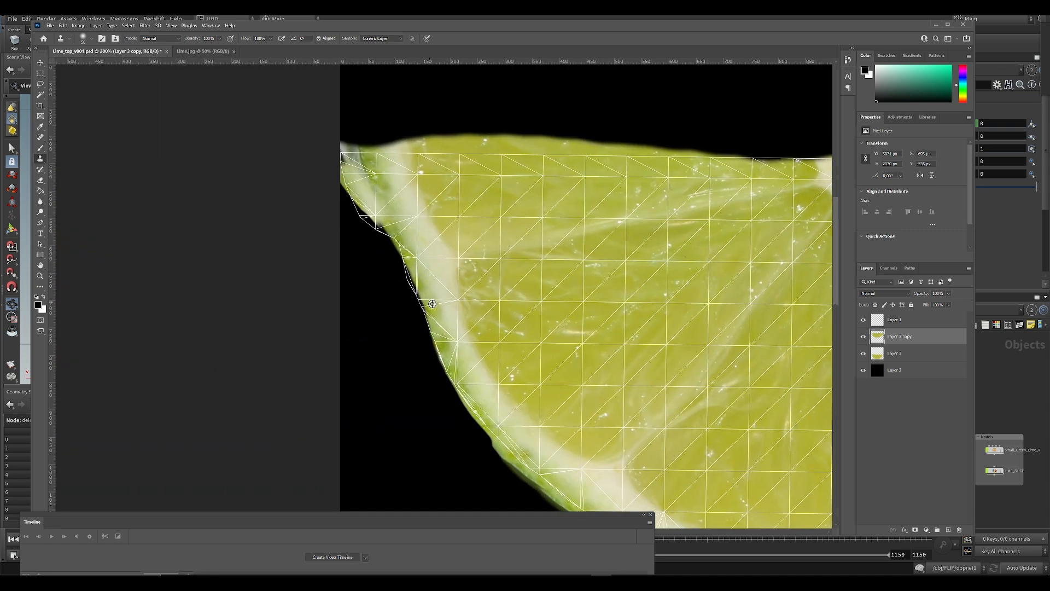
pyautogui.keyDown('alt'); pyautogui.click(449, 354); pyautogui.keyUp('alt')
pyautogui.moveTo(417, 296)
pyautogui.mouseDown()
pyautogui.moveTo(380, 224)
pyautogui.moveTo(340, 180)
pyautogui.moveTo(359, 157)
pyautogui.mouseUp()
pyautogui.keyDown('alt'); pyautogui.click(379, 201); pyautogui.keyUp('alt')
pyautogui.moveTo(705, 314); pyautogui.dragTo(499, 255)
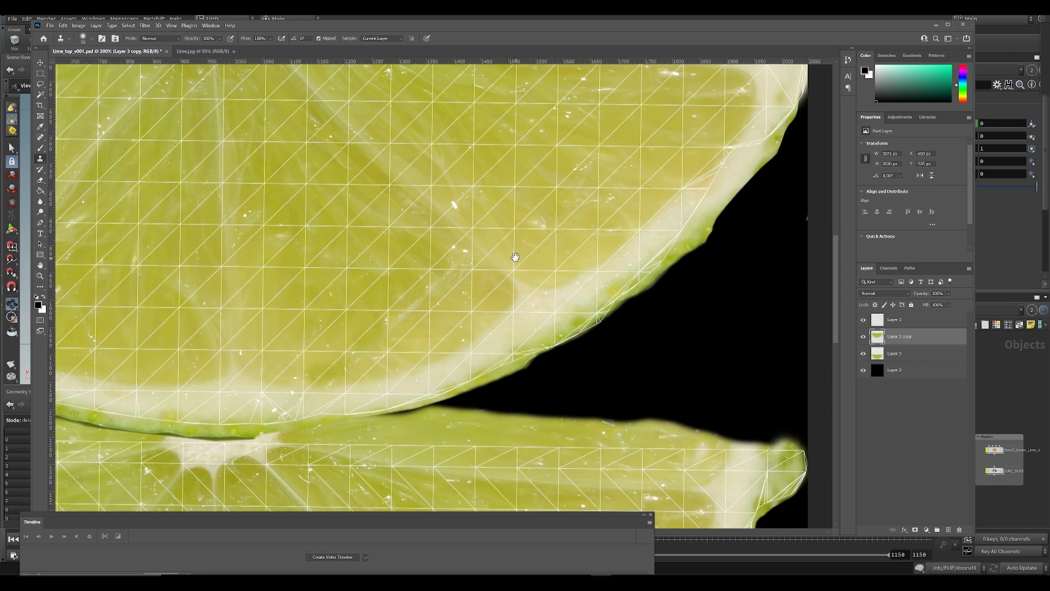
pyautogui.moveTo(416, 273); pyautogui.dragTo(509, 236)
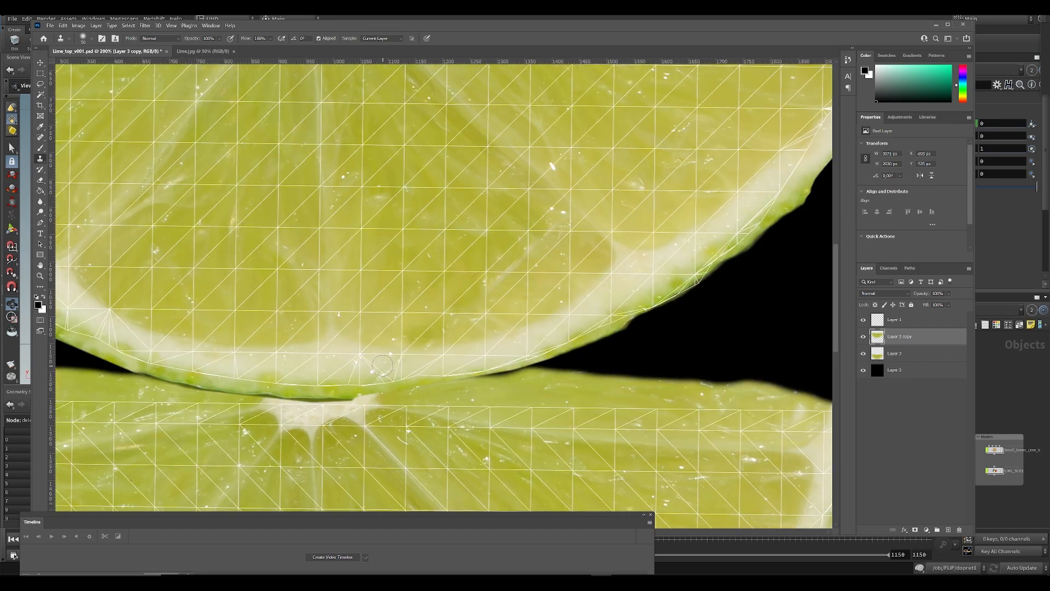
pyautogui.keyDown('alt'); pyautogui.scroll(-3, 498, 348); pyautogui.keyUp('alt')
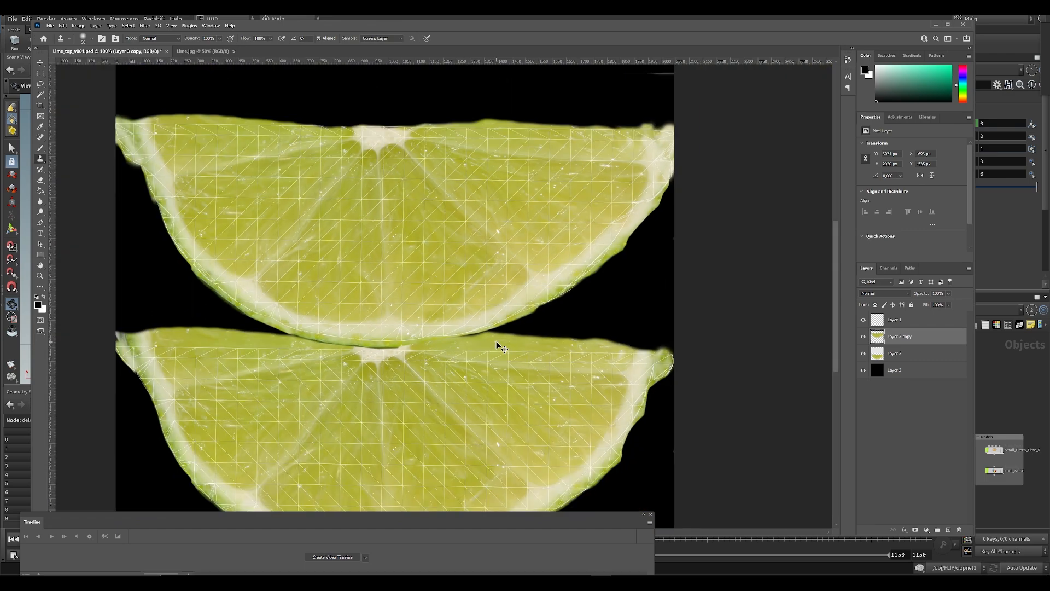
# Hide the UV wireframe and black background layers, and erase the stray white line near the canvas's upper-right edge on Layer 3
pyautogui.click(862, 319)
pyautogui.press('e')
pyautogui.moveTo(575, 146); pyautogui.dragTo(594, 138)
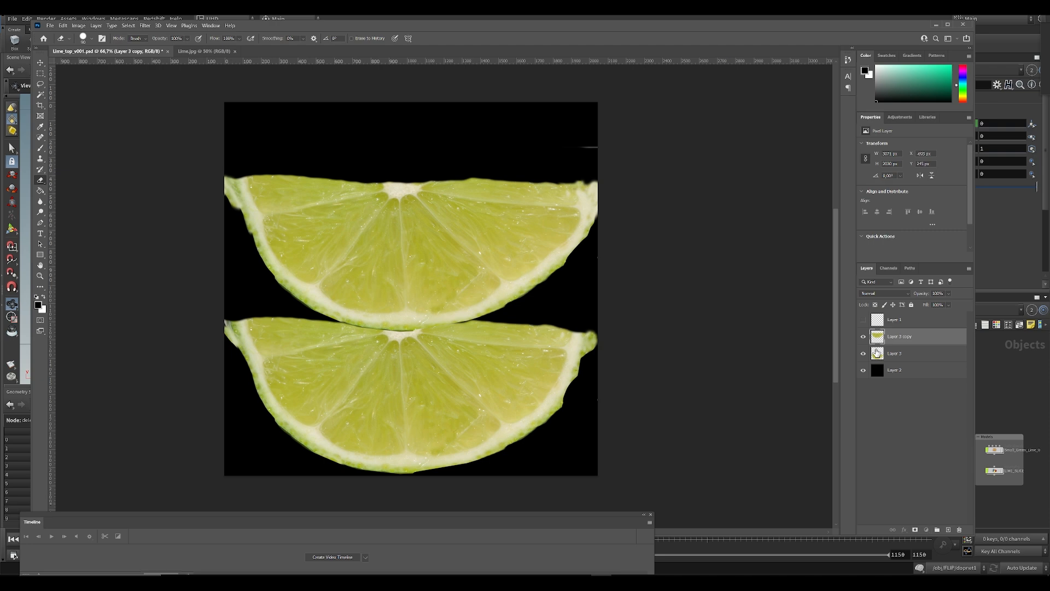
pyautogui.click(877, 353)
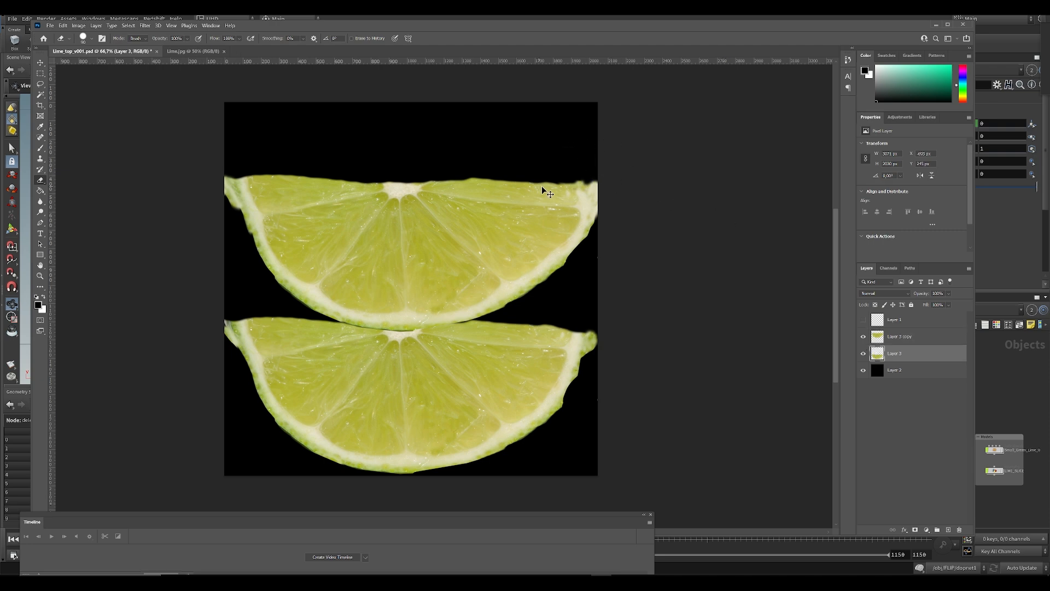
pyautogui.click(864, 370)
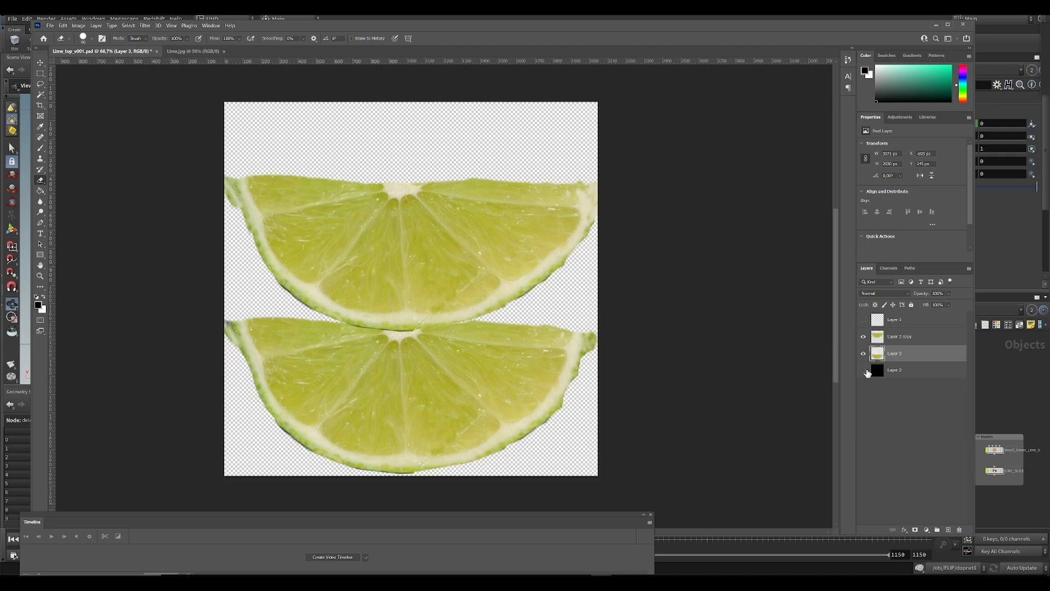
pyautogui.click(889, 415)
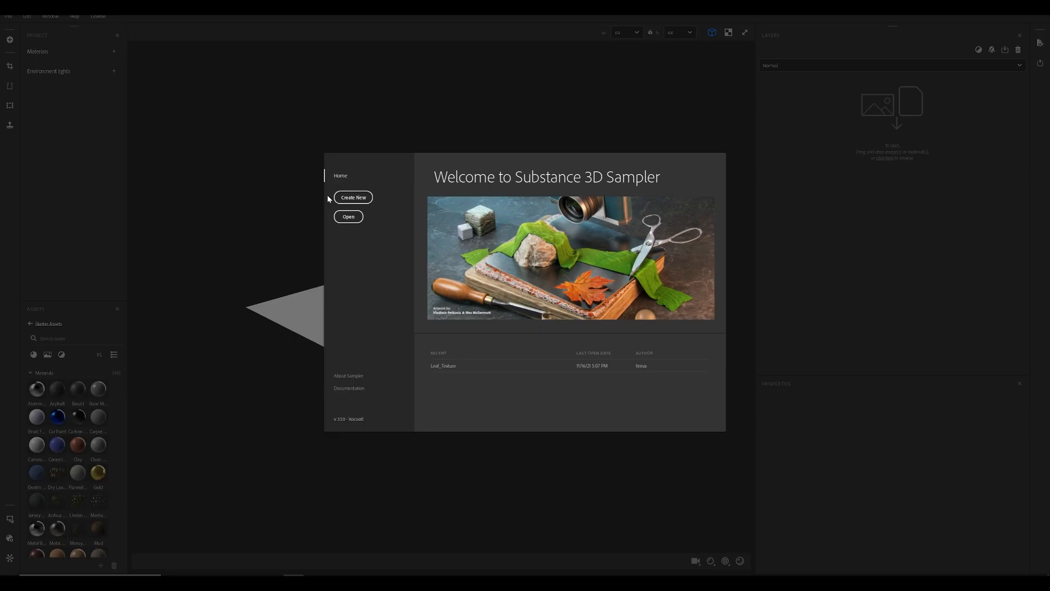
# Switch to Substance 3D Sampler, create a new project and save it as Lime_texture in the Substance folder
pyautogui.click(355, 198)
pyautogui.moveTo(417, 186); pyautogui.dragTo(547, 323)
pyautogui.click(27, 16)
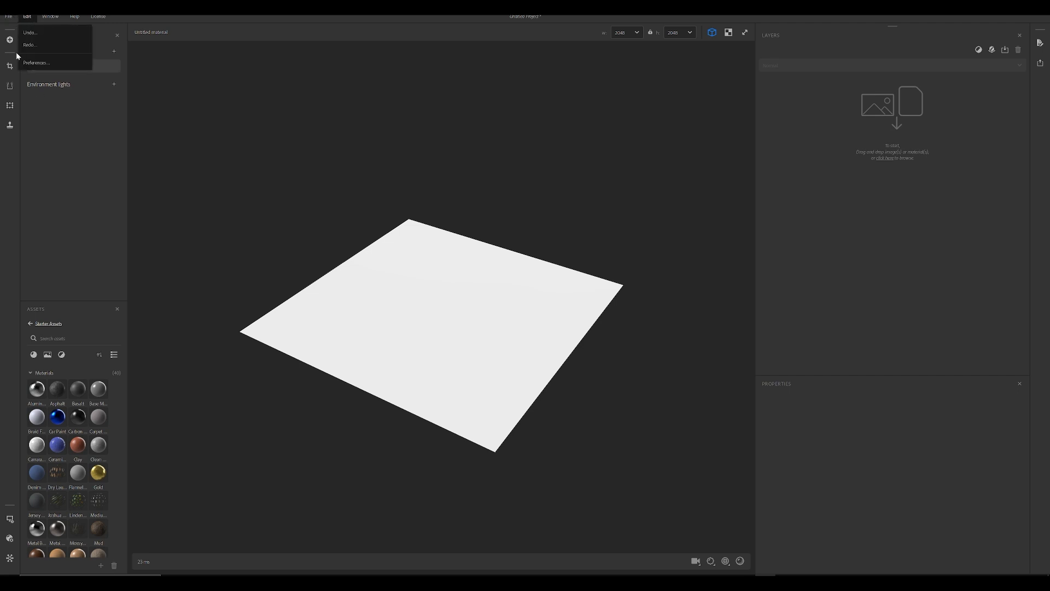
pyautogui.moveTo(8, 18)
pyautogui.click(23, 100)
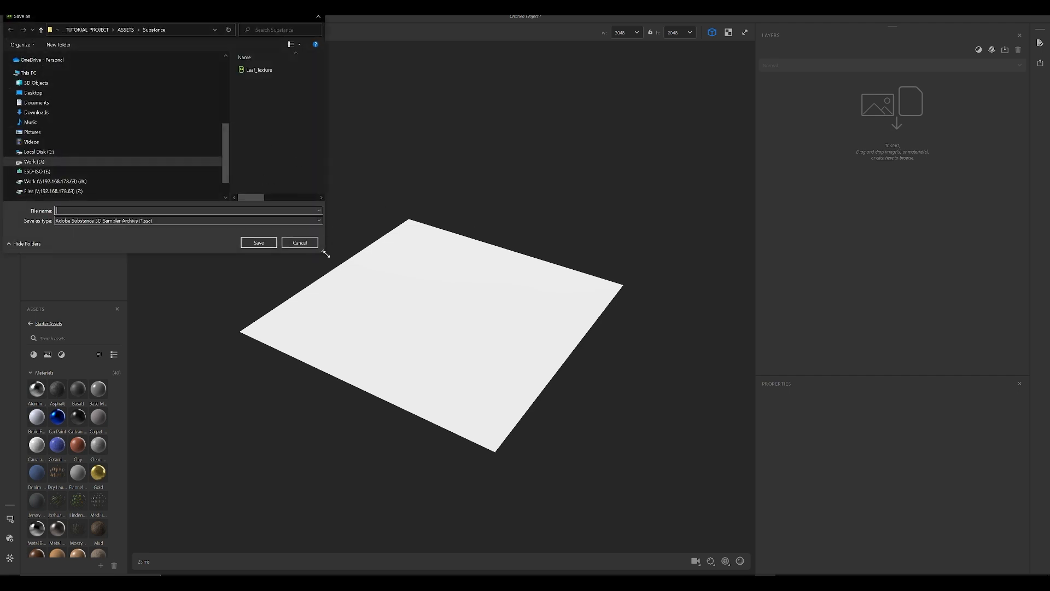
pyautogui.moveTo(326, 255); pyautogui.dragTo(718, 421)
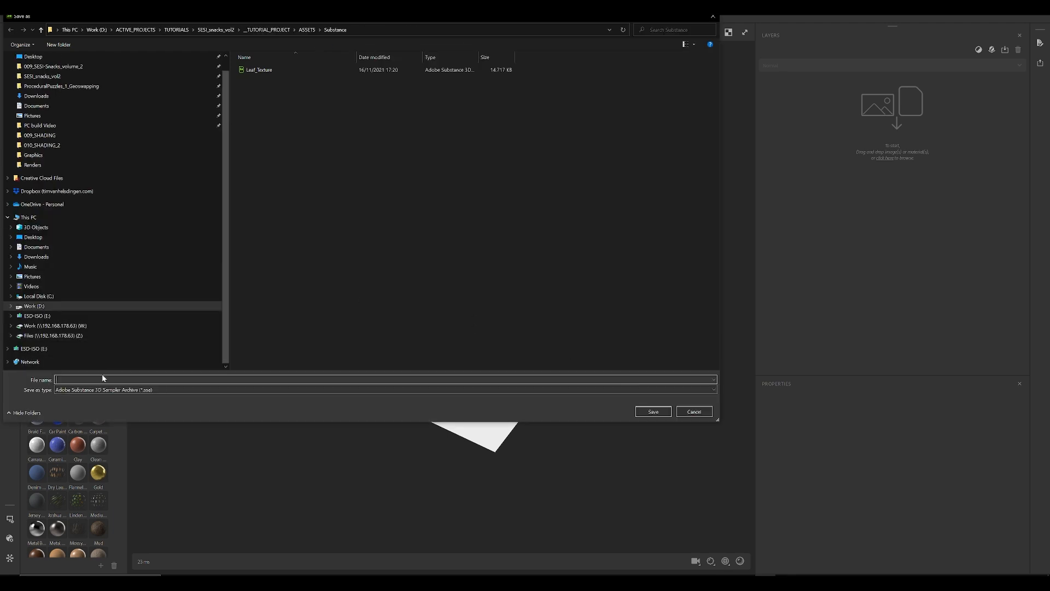
pyautogui.write('Lime_texture')
pyautogui.press('Return')
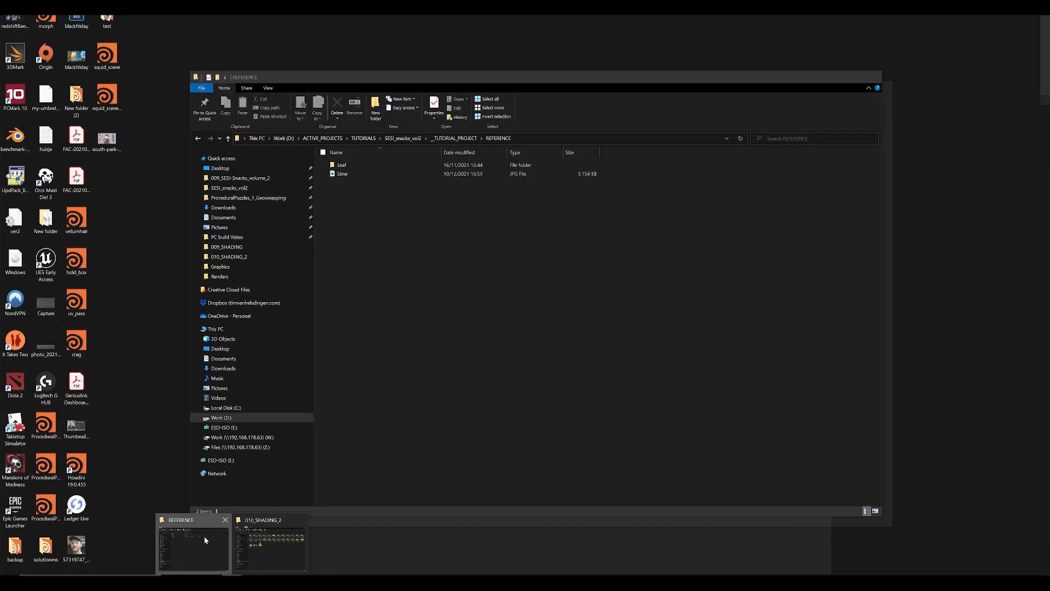
# In File Explorer, browse to the Lime_Top texture folder under ASSETS > Textures in the _TUTORIAL_PROJECT folder
pyautogui.click(202, 537)
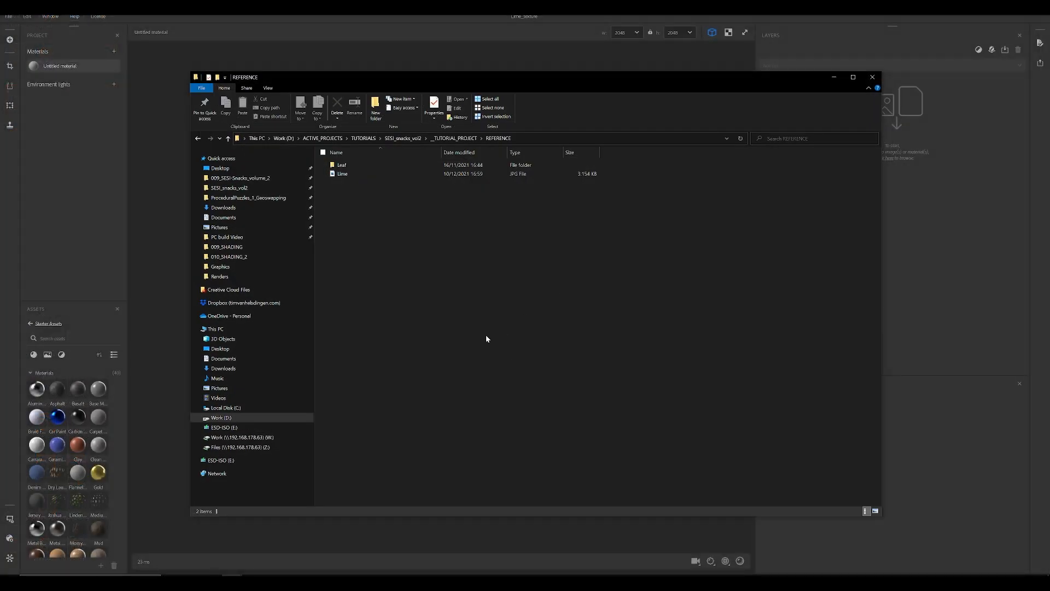
pyautogui.click(343, 173)
pyautogui.doubleClick(343, 165)
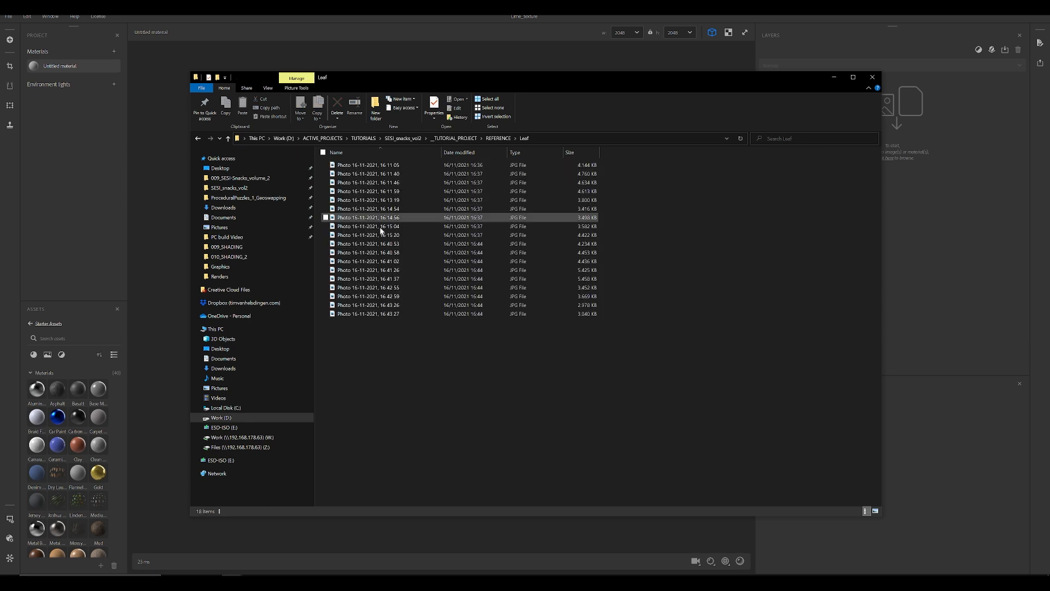
pyautogui.hotkey('alt', 'Left')
pyautogui.click(446, 138)
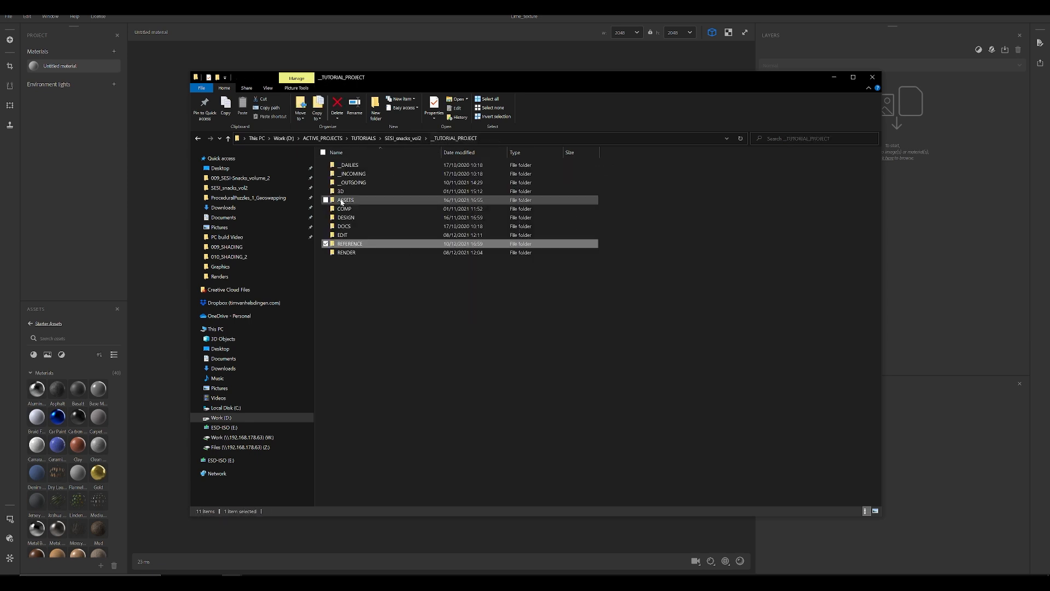
pyautogui.doubleClick(346, 206)
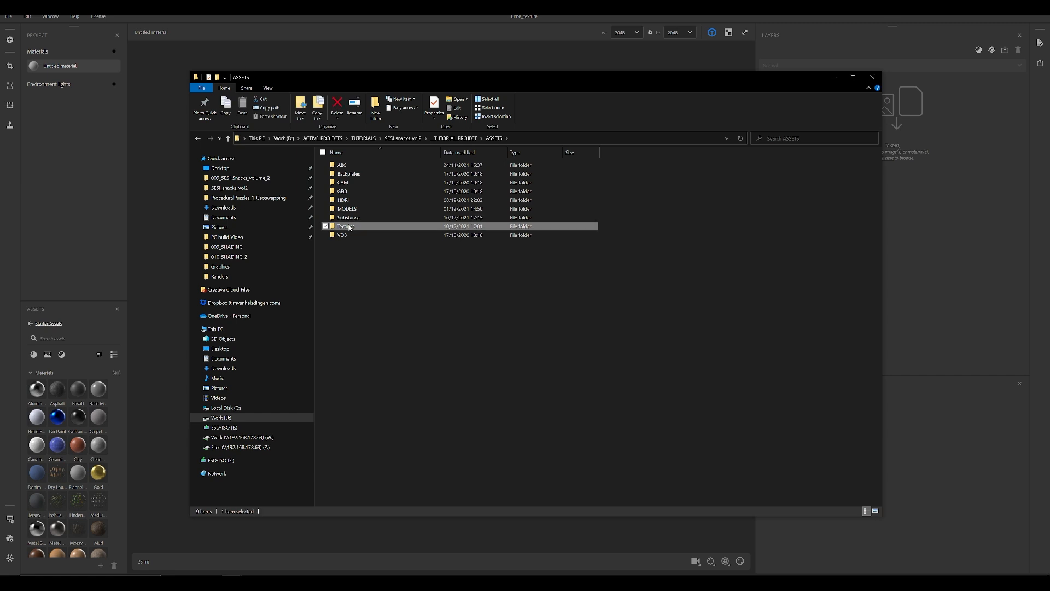
pyautogui.doubleClick(348, 226)
pyautogui.doubleClick(353, 175)
# Import Lime_top_v001.psd into the Sampler project with the Image to material (AI Powered) template, keeping the added base material
pyautogui.moveTo(350, 165); pyautogui.dragTo(163, 208)
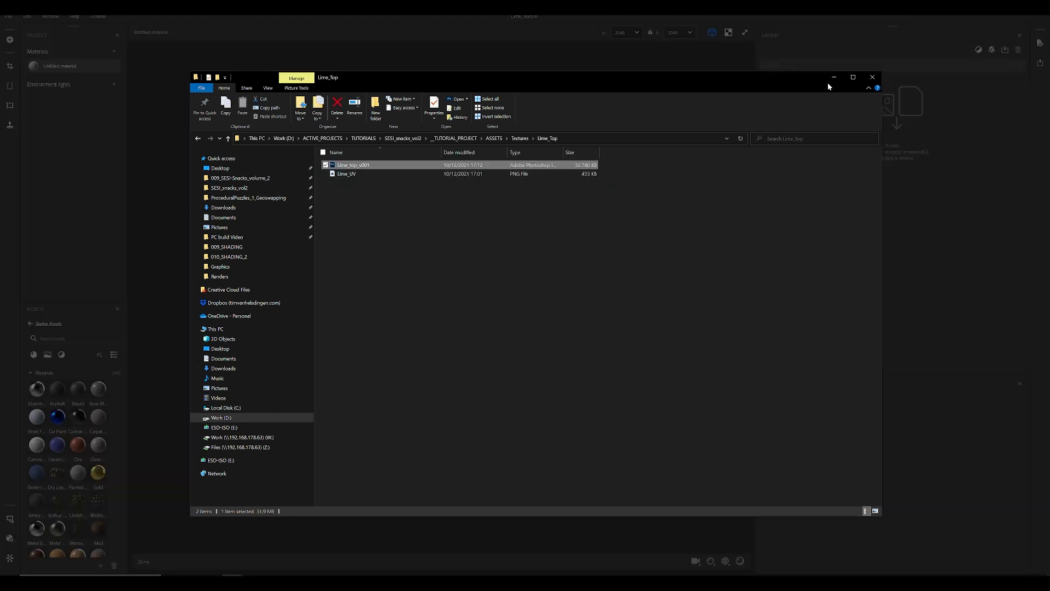
pyautogui.click(834, 77)
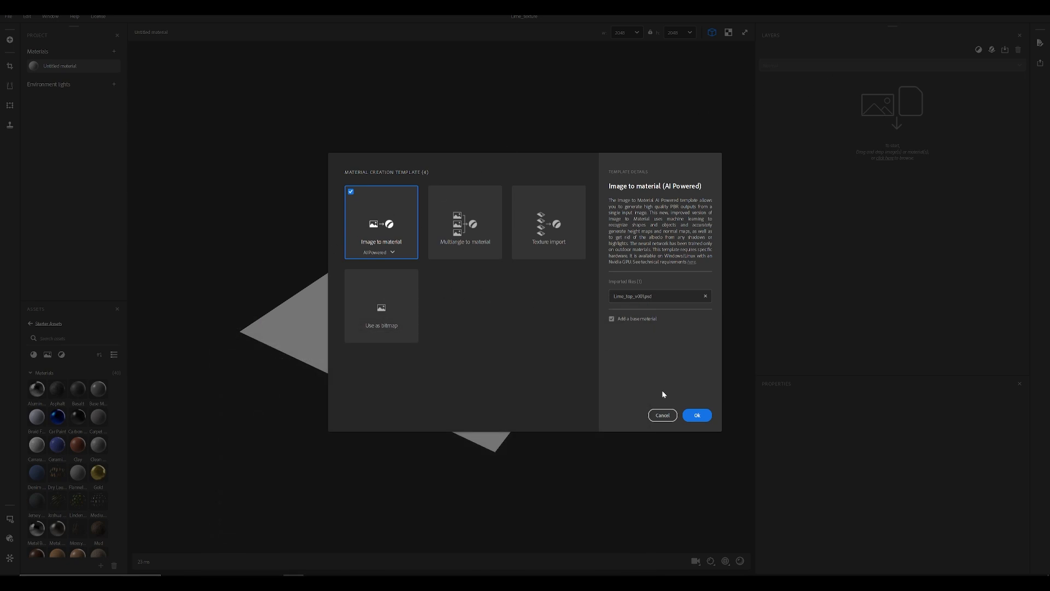
pyautogui.click(698, 418)
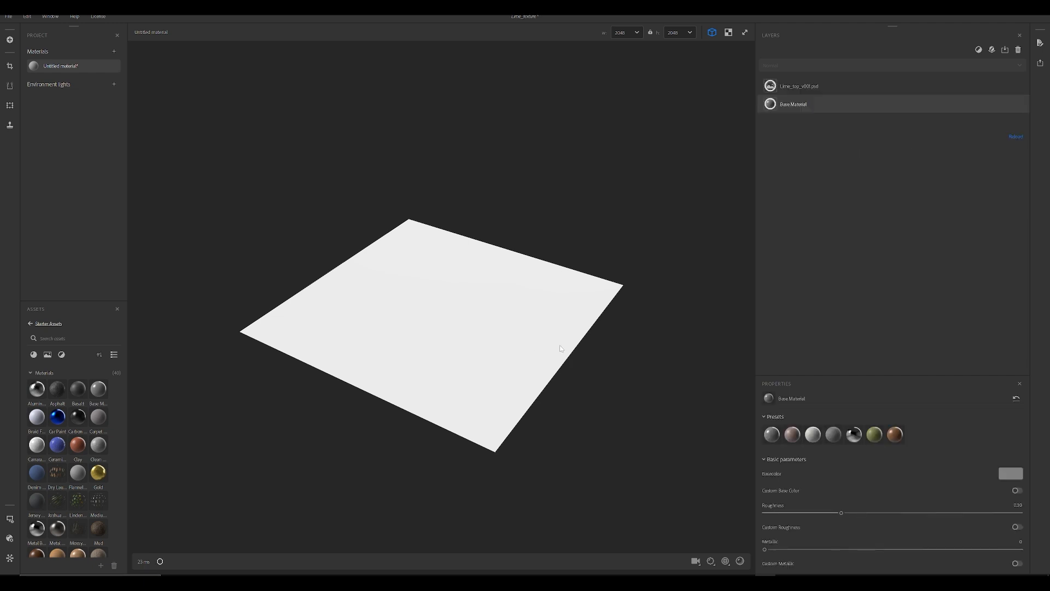
# Examine the generated lime material on the preview plane from several angles and distances
pyautogui.moveTo(539, 380); pyautogui.dragTo(482, 363)
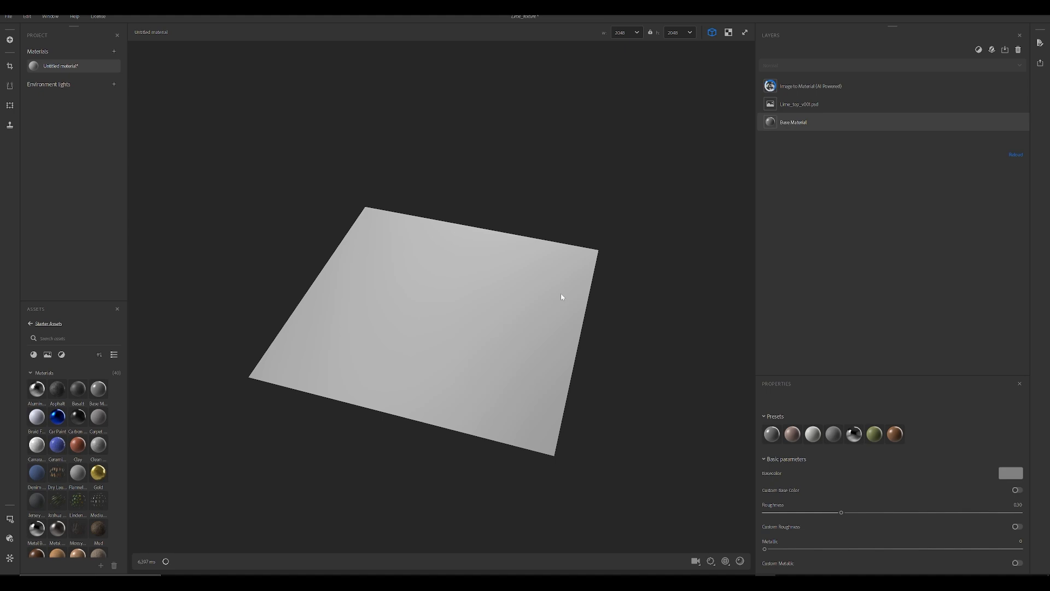
pyautogui.moveTo(465, 323); pyautogui.dragTo(471, 408)
pyautogui.scroll(7, 470, 409)
pyautogui.moveTo(461, 422); pyautogui.dragTo(452, 309, button='middle')
pyautogui.scroll(-8, 452, 310)
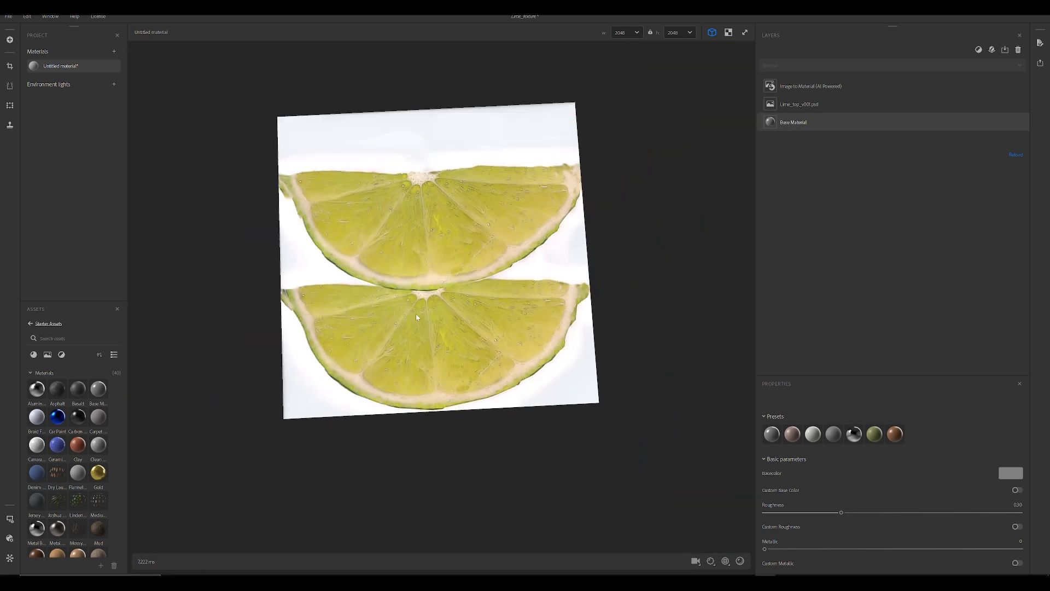
pyautogui.moveTo(416, 313); pyautogui.dragTo(402, 279)
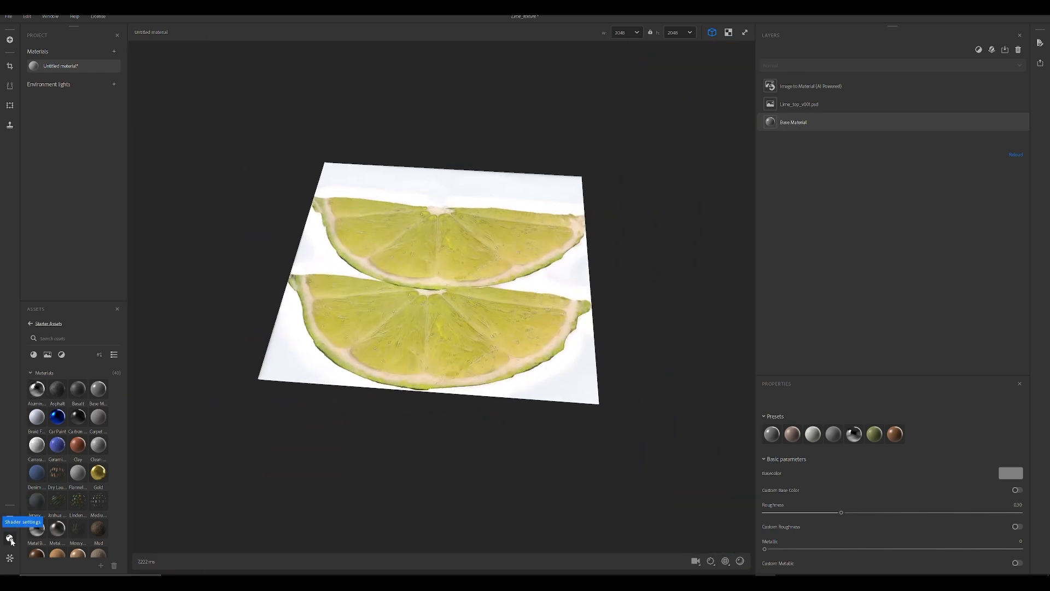
# Apply the Vegetation preset to the base material and light the preview with the first Studio environment
pyautogui.click(10, 520)
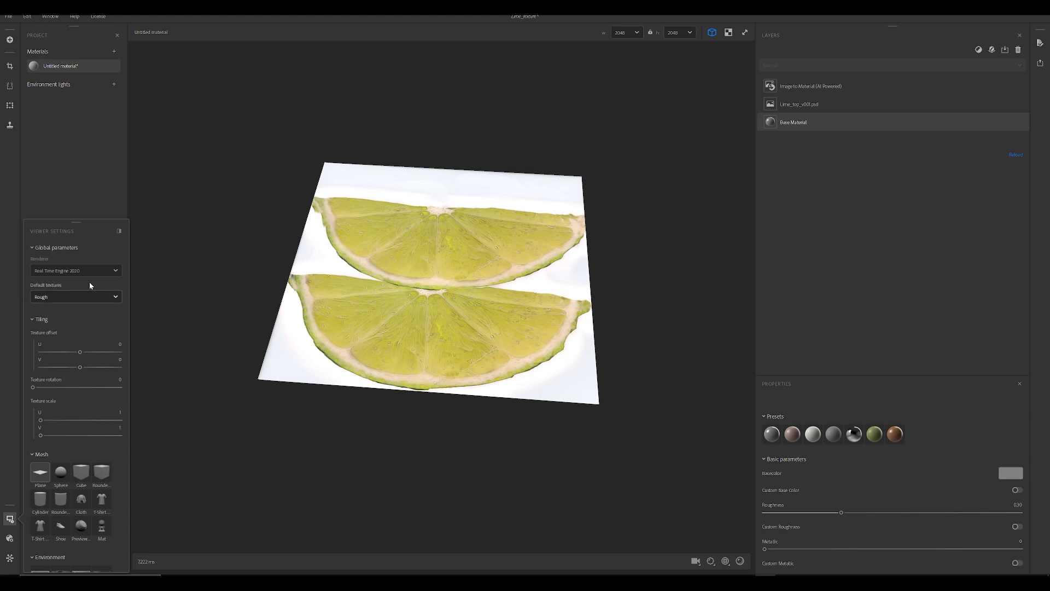
pyautogui.scroll(-4, 76, 438)
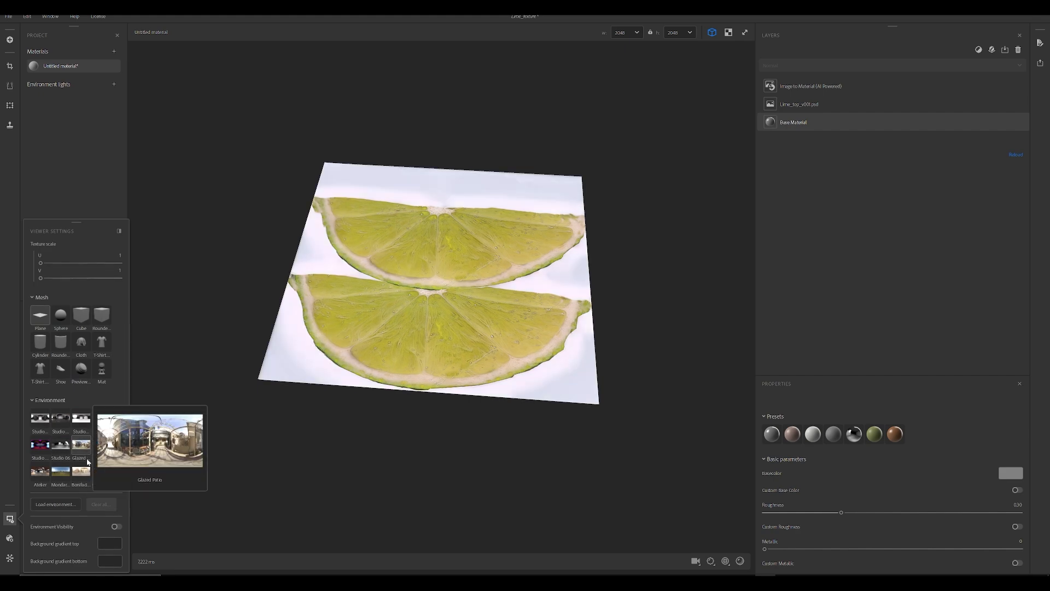
pyautogui.click(105, 470)
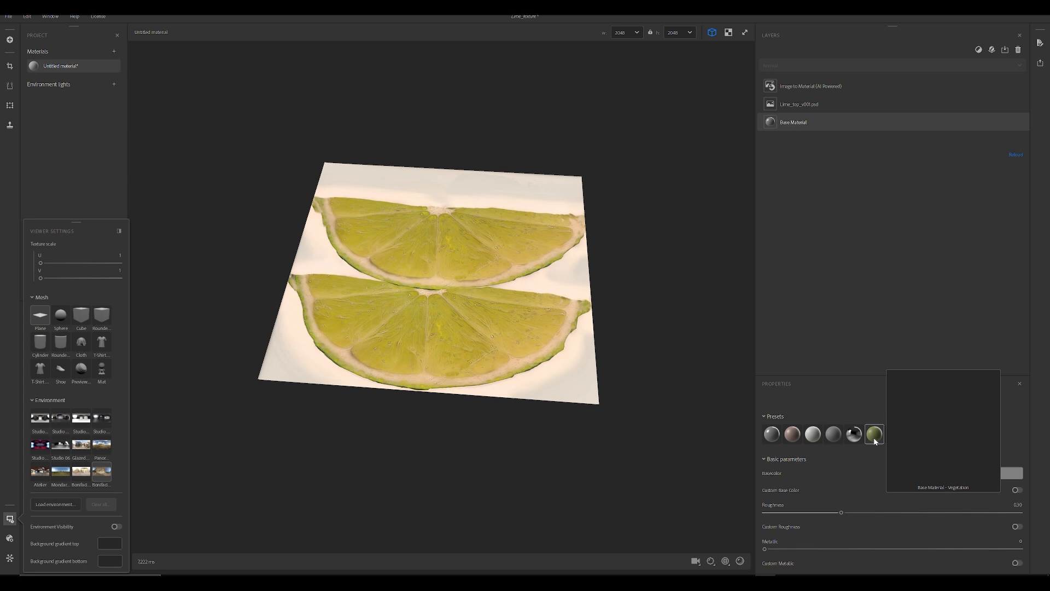
pyautogui.click(875, 435)
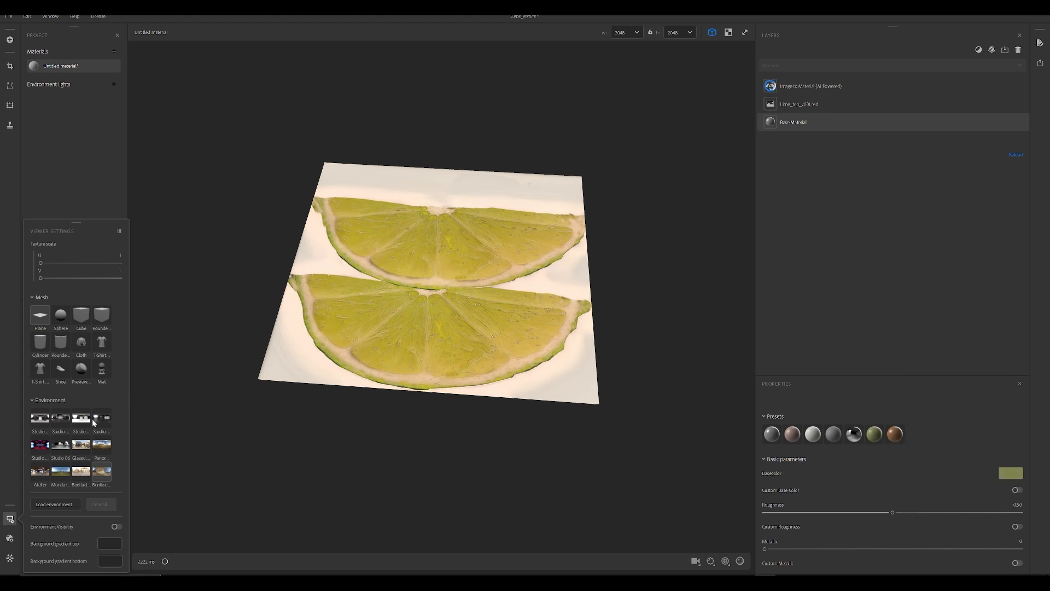
pyautogui.click(40, 418)
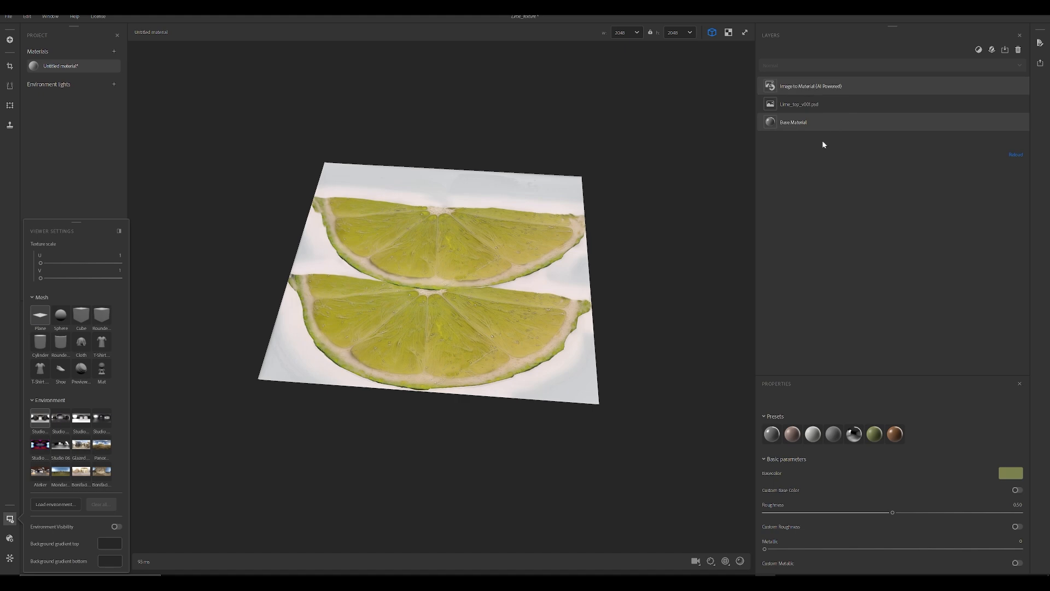
# On the Image to Material (AI Powered) layer, set Ambient Occlusion Strength to 0.55 and the roughness Base Value to 0.59
pyautogui.moveTo(405, 240); pyautogui.dragTo(439, 239)
pyautogui.moveTo(456, 318); pyautogui.dragTo(444, 271)
pyautogui.moveTo(795, 376); pyautogui.dragTo(798, 257)
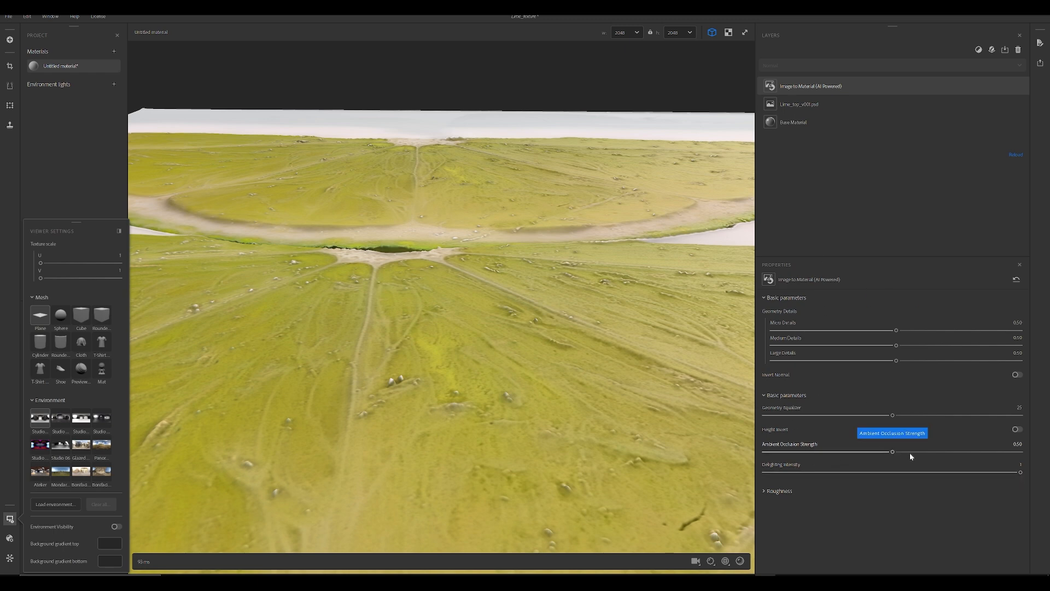
pyautogui.moveTo(892, 452)
pyautogui.mouseDown()
pyautogui.moveTo(918, 455)
pyautogui.moveTo(905, 453)
pyautogui.mouseUp()
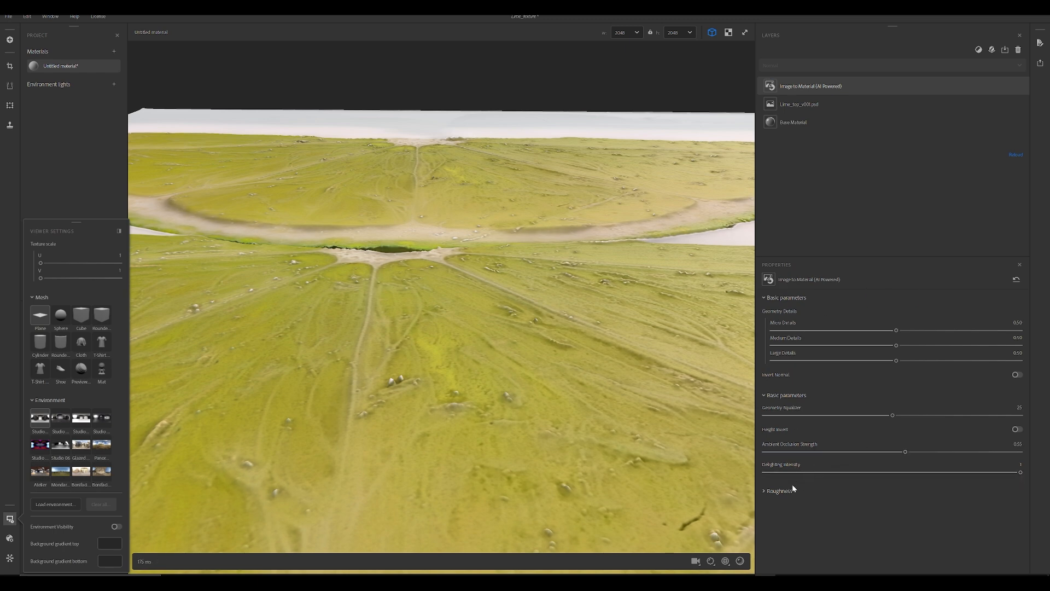
pyautogui.click(764, 492)
pyautogui.moveTo(893, 510); pyautogui.dragTo(916, 512)
pyautogui.moveTo(504, 369); pyautogui.dragTo(247, 542)
pyautogui.scroll(-5, 503, 382)
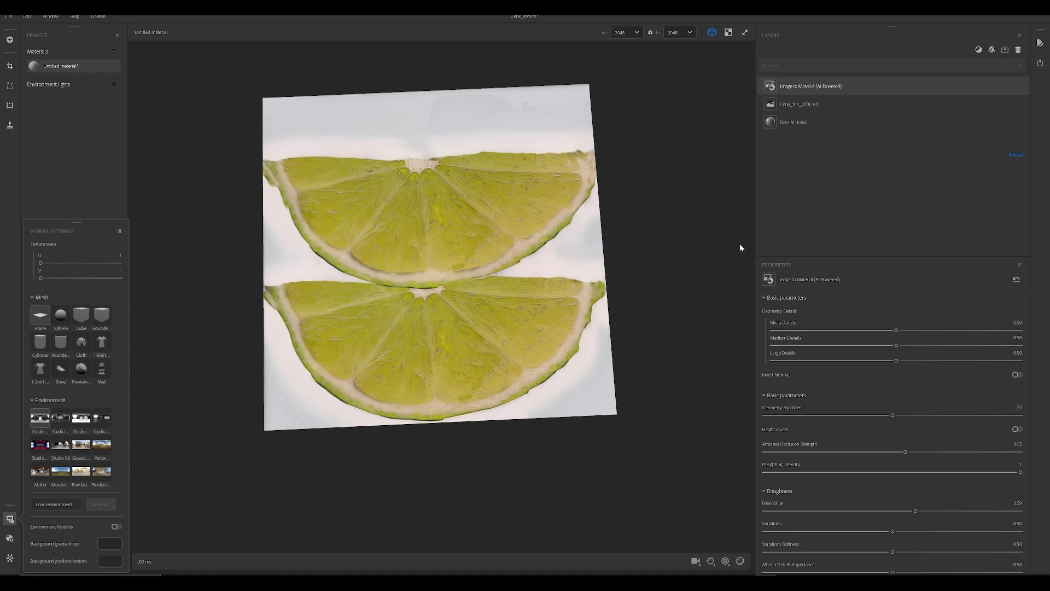
# Add an Image to Material (B2M) filter above the AI Powered layer
pyautogui.click(979, 50)
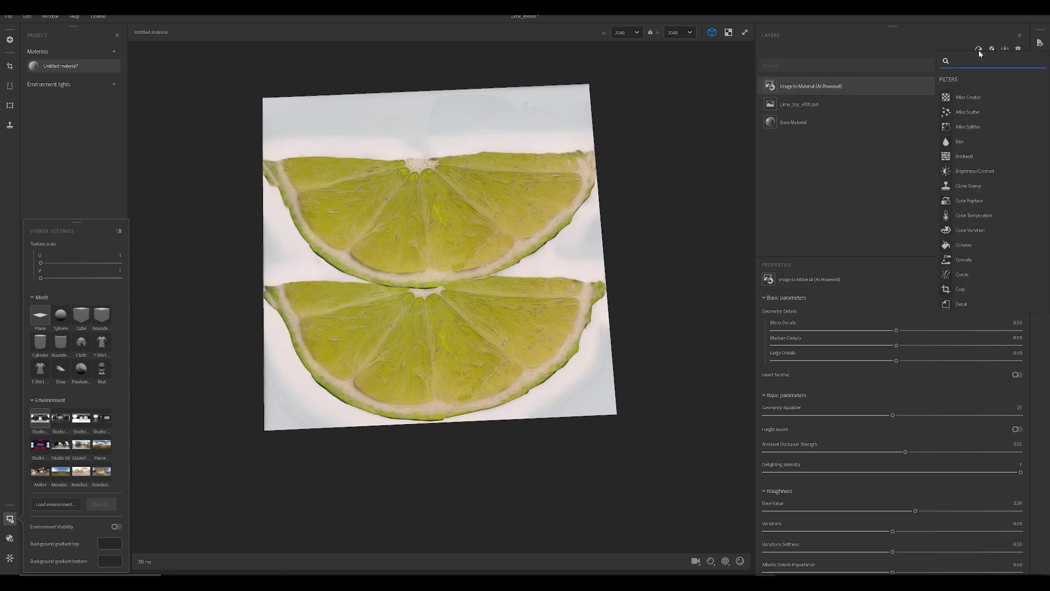
pyautogui.write('b2m')
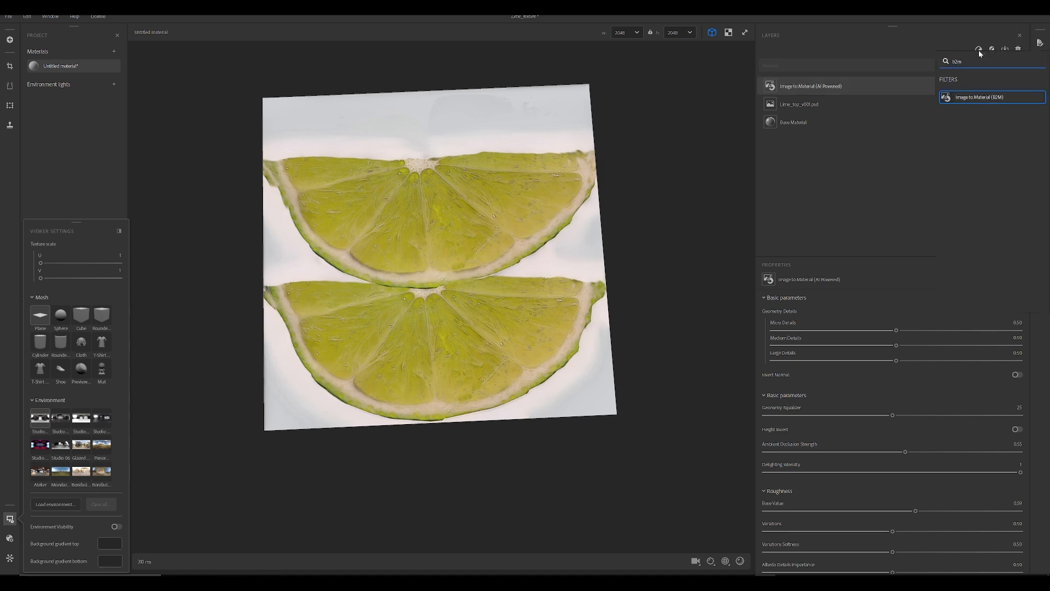
pyautogui.click(967, 106)
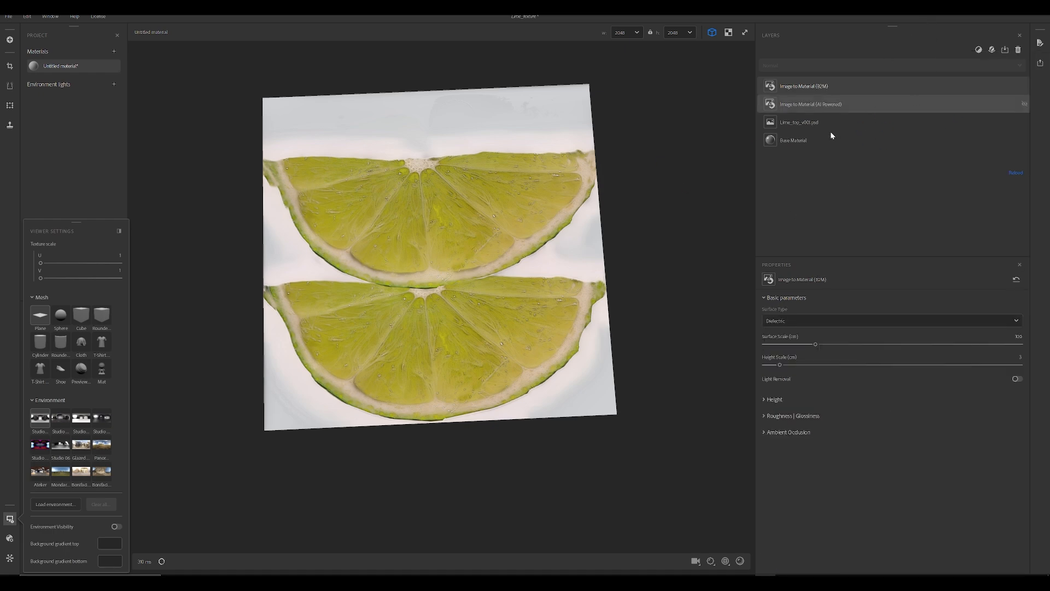
# On the AI Powered layer, set Micro Details to 0.56, Medium Details to 0.59 and Large Details to 0.65
pyautogui.click(811, 104)
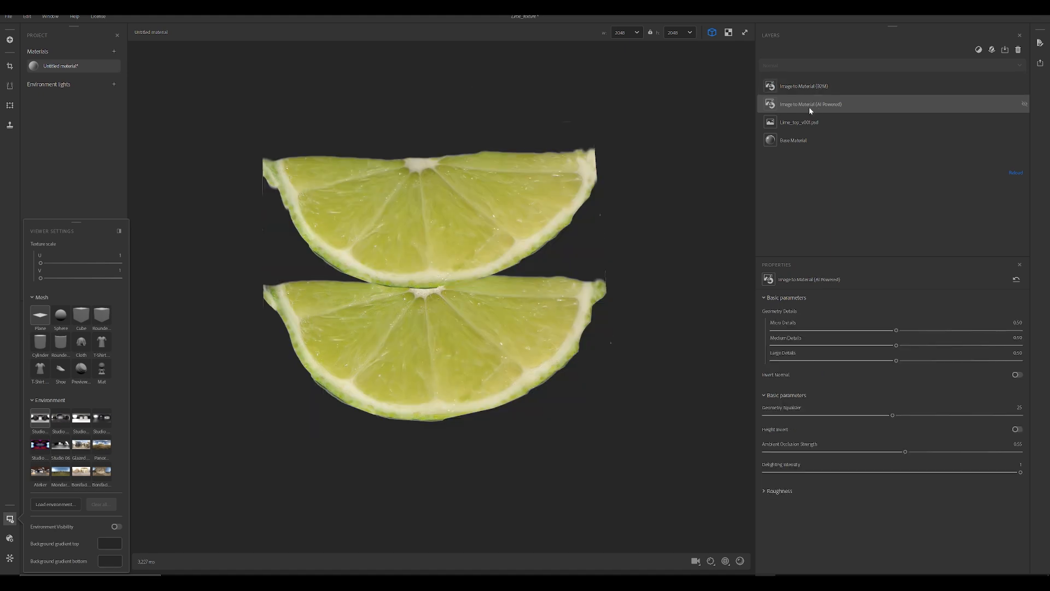
pyautogui.moveTo(463, 358)
pyautogui.mouseDown()
pyautogui.moveTo(439, 311)
pyautogui.moveTo(456, 366)
pyautogui.moveTo(469, 333)
pyautogui.moveTo(450, 365)
pyautogui.mouseUp()
pyautogui.scroll(5, 439, 311)
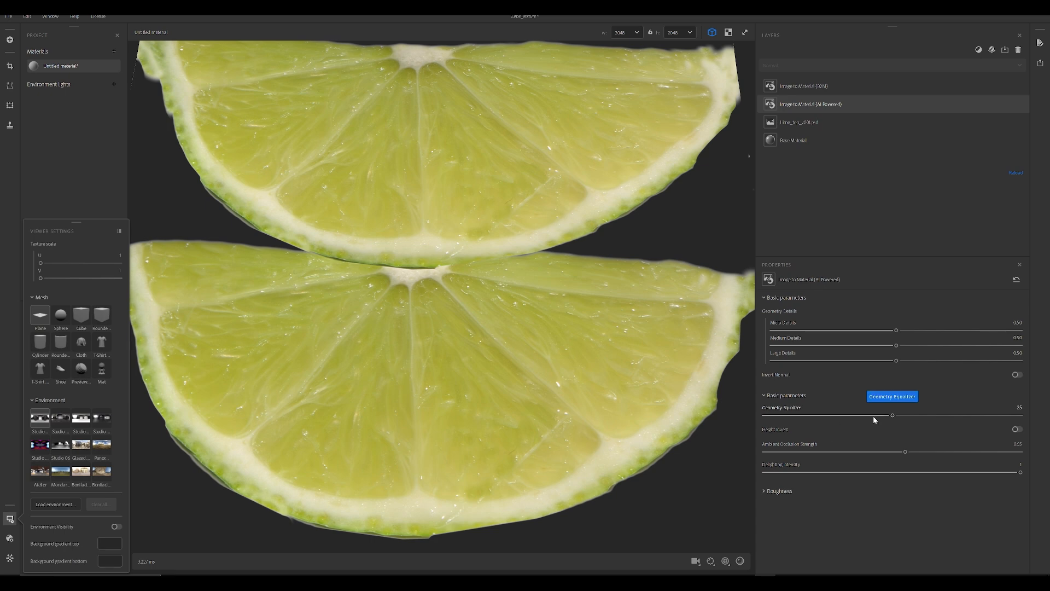
pyautogui.moveTo(526, 372); pyautogui.dragTo(529, 328)
pyautogui.moveTo(897, 330); pyautogui.dragTo(933, 361)
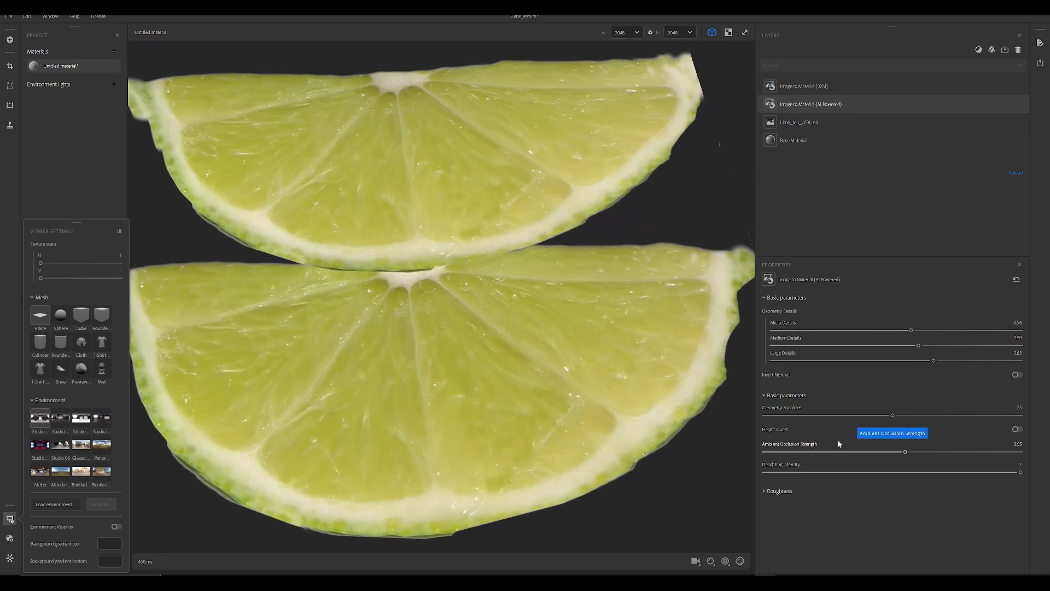
# Lower the AI Powered layer's Ambient Occlusion Strength to 0.13, and set roughness Variations to 0.60 and Variations Softness to 0.62
pyautogui.moveTo(907, 452); pyautogui.dragTo(798, 451)
pyautogui.click(777, 491)
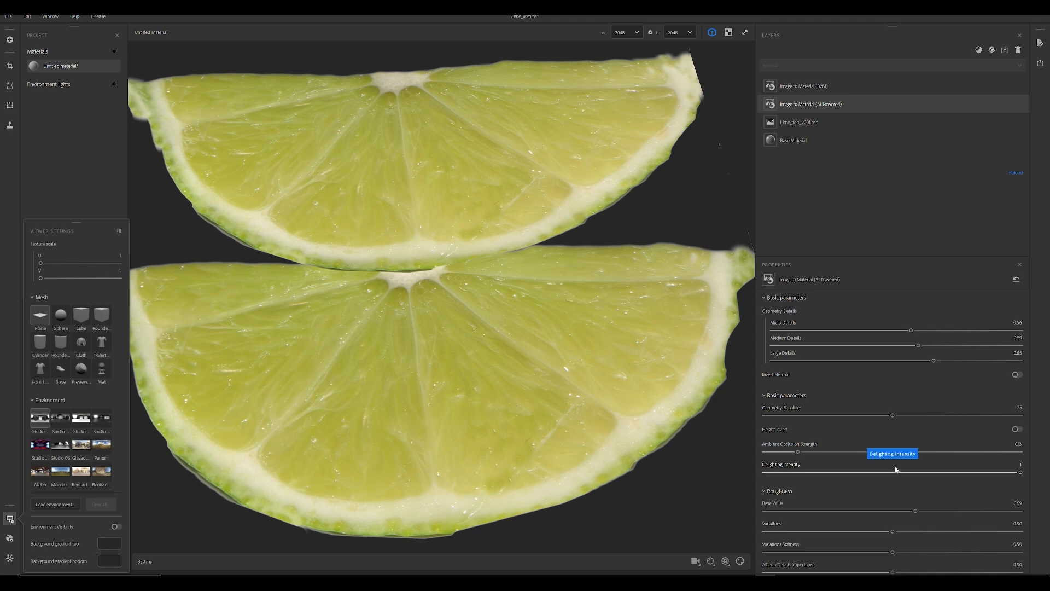
pyautogui.scroll(-1, 895, 466)
pyautogui.moveTo(893, 507); pyautogui.dragTo(923, 527)
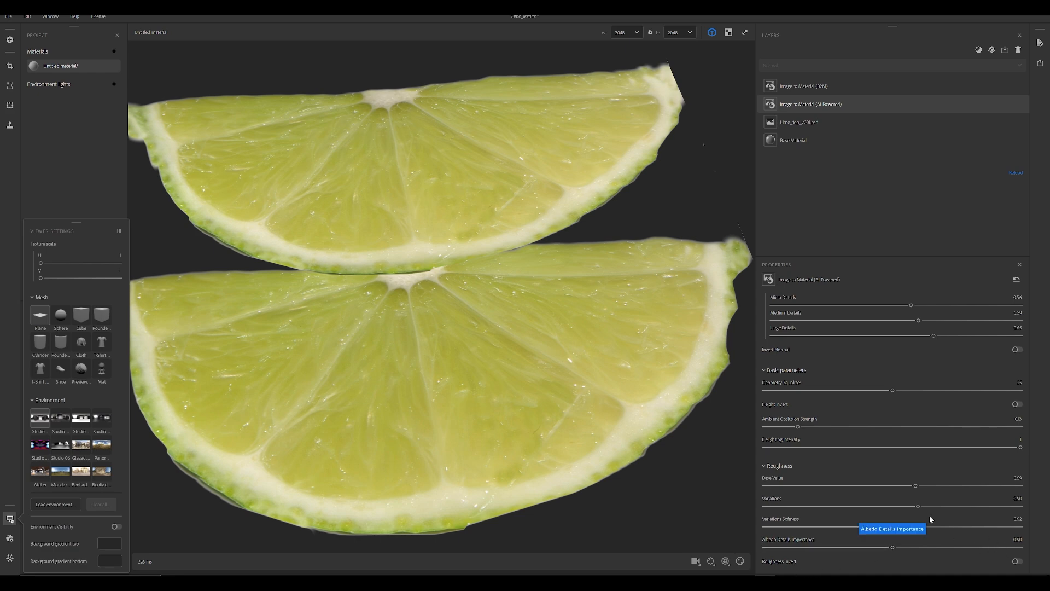
# Compare the lime material under several preview environments, then restore the first Studio environment
pyautogui.scroll(2, 584, 373)
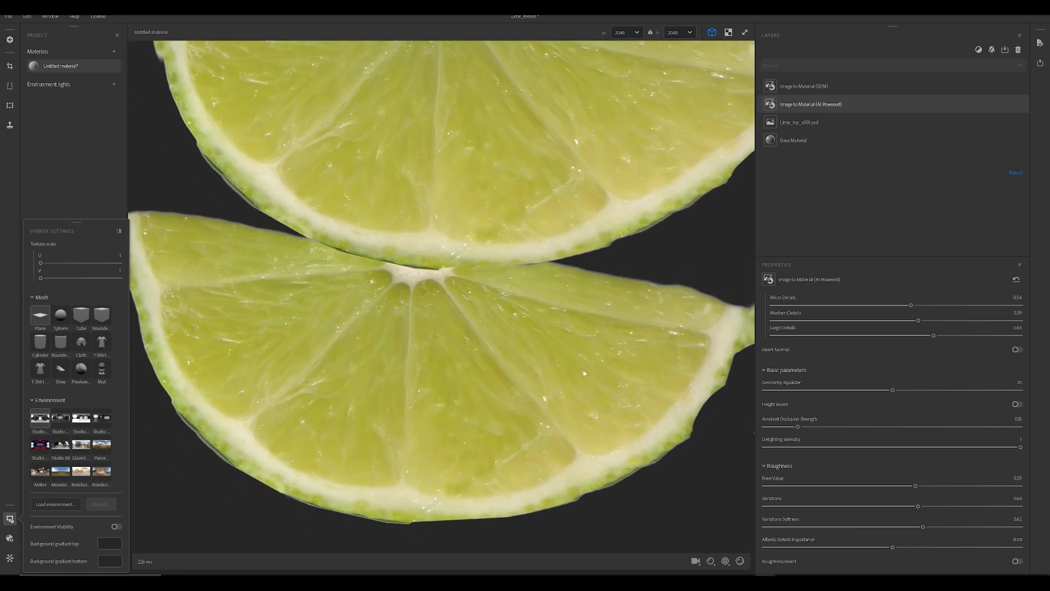
pyautogui.click(66, 452)
pyautogui.click(79, 451)
pyautogui.click(95, 452)
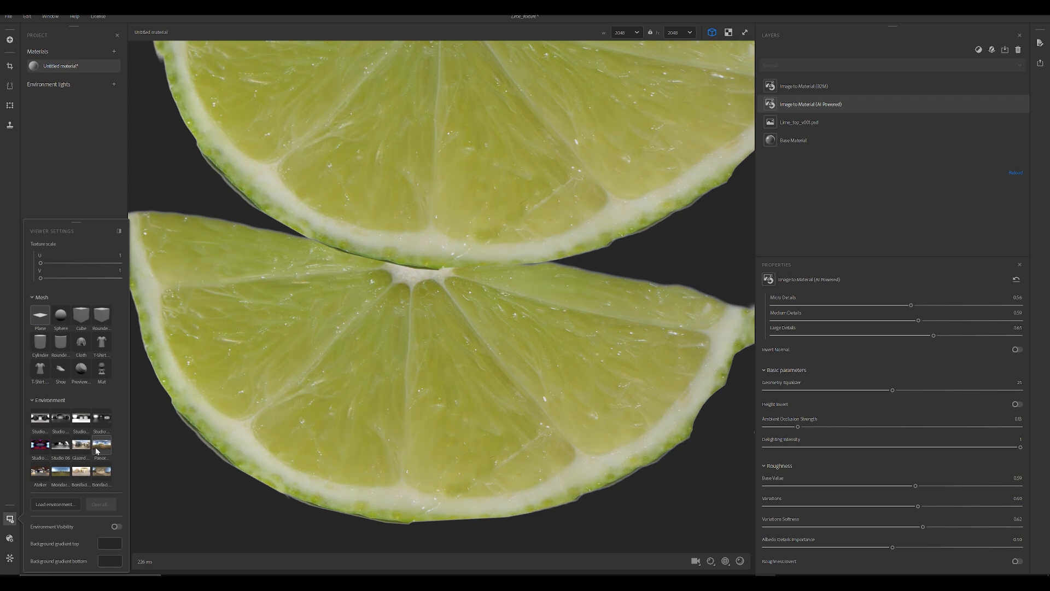
pyautogui.click(90, 480)
pyautogui.click(103, 471)
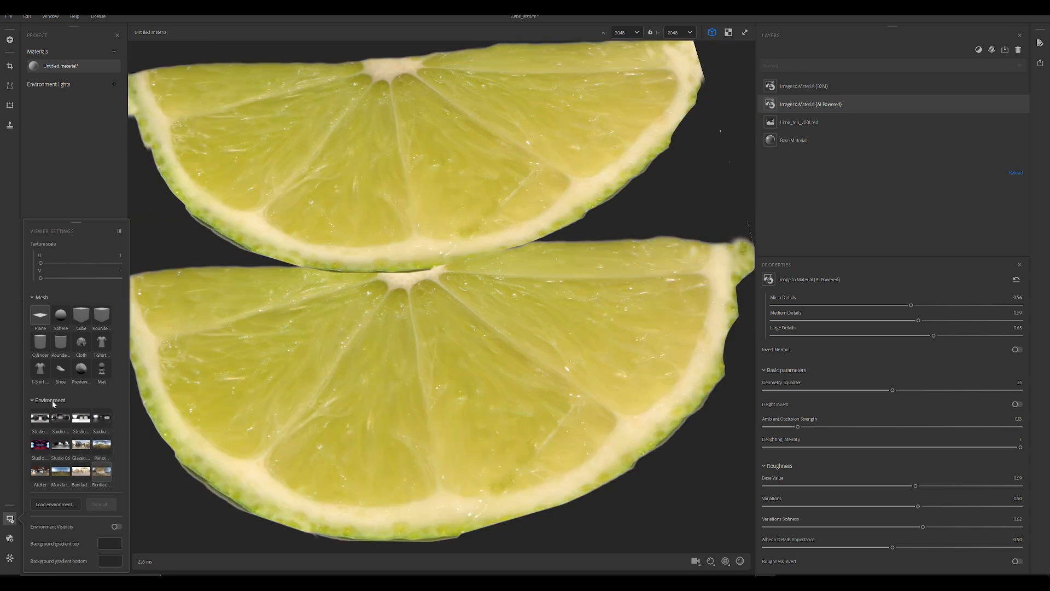
pyautogui.click(36, 419)
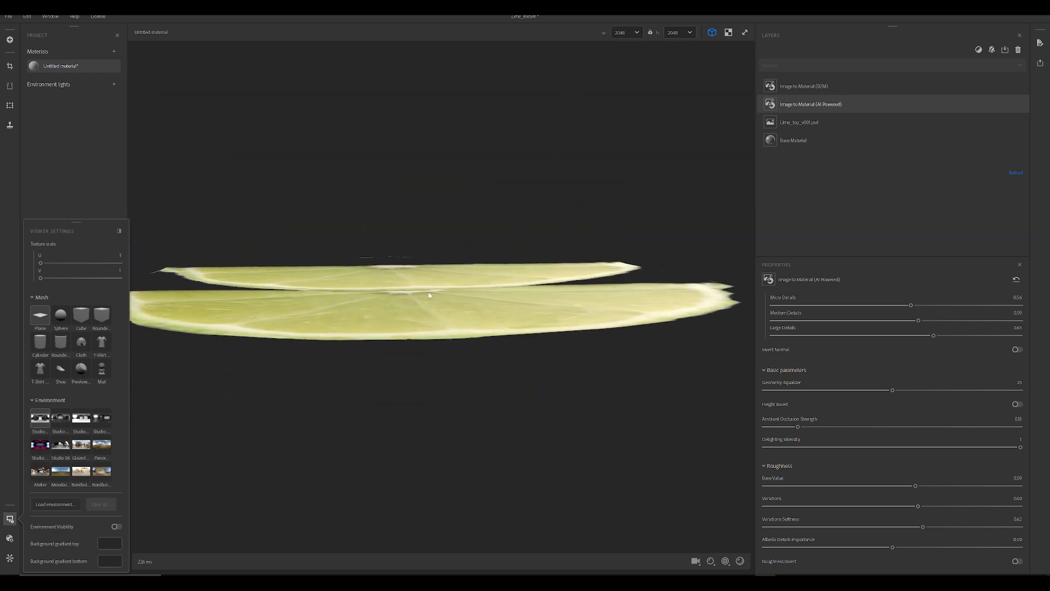
# Set the AI Powered layer's Micro Details to 0.62 and Large Details to 0.12, and the shader's Height Scale to 0.08
pyautogui.moveTo(912, 306)
pyautogui.mouseDown()
pyautogui.moveTo(950, 306)
pyautogui.moveTo(927, 305)
pyautogui.moveTo(933, 335)
pyautogui.moveTo(973, 336)
pyautogui.moveTo(911, 320)
pyautogui.mouseUp()
pyautogui.click(9, 538)
pyautogui.moveTo(85, 387)
pyautogui.mouseDown()
pyautogui.moveTo(77, 393)
pyautogui.moveTo(92, 394)
pyautogui.moveTo(79, 399)
pyautogui.mouseUp()
pyautogui.moveTo(911, 321); pyautogui.dragTo(802, 335)
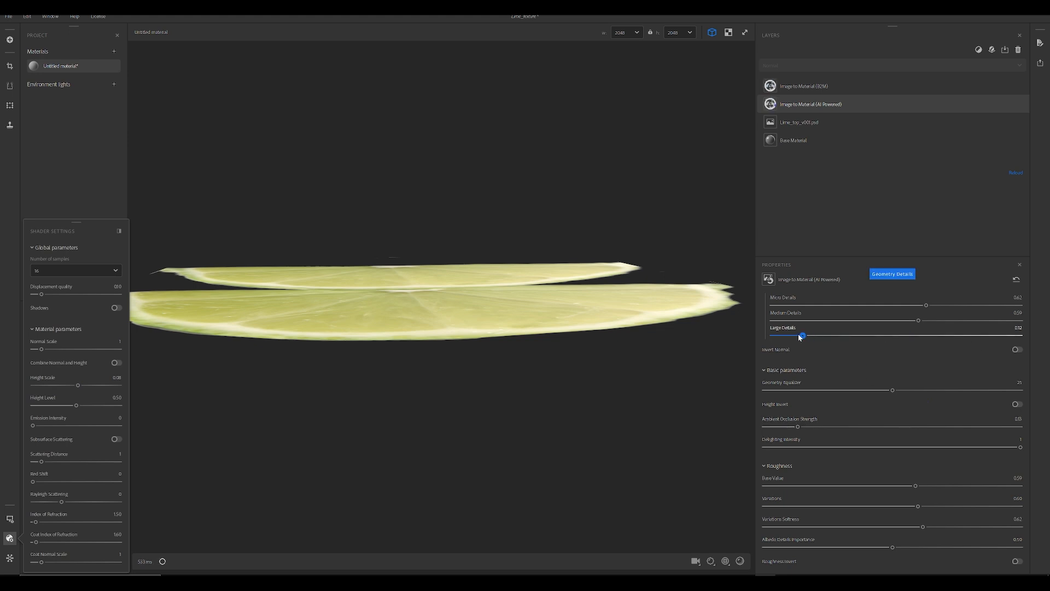
# Reduce the shader's Height Scale slightly, enable Subsurface Scattering and check the slices up close
pyautogui.moveTo(78, 385); pyautogui.dragTo(77, 387)
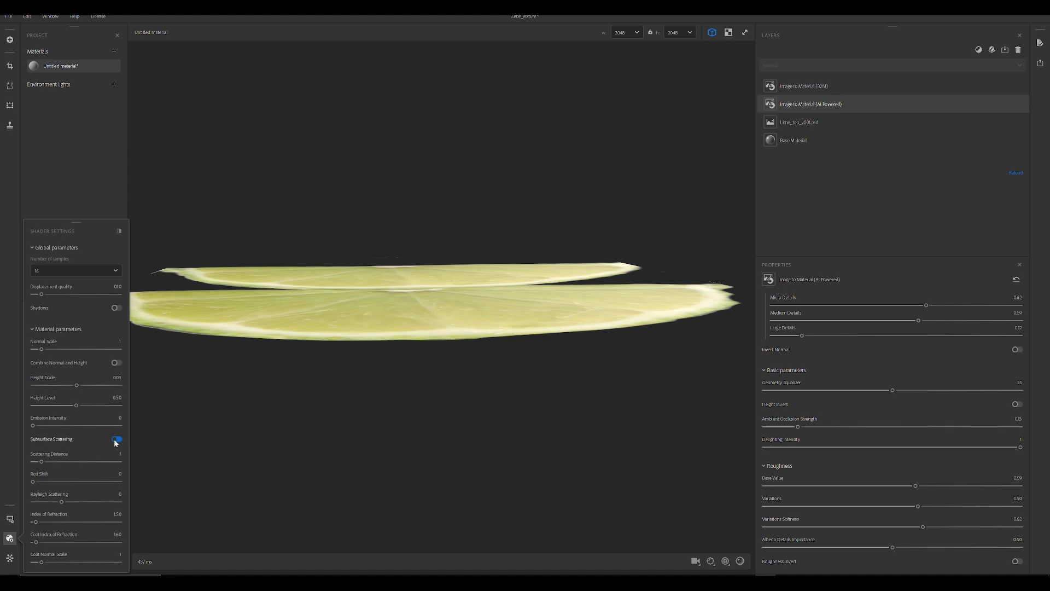
pyautogui.moveTo(398, 369); pyautogui.dragTo(454, 452)
pyautogui.scroll(3, 454, 451)
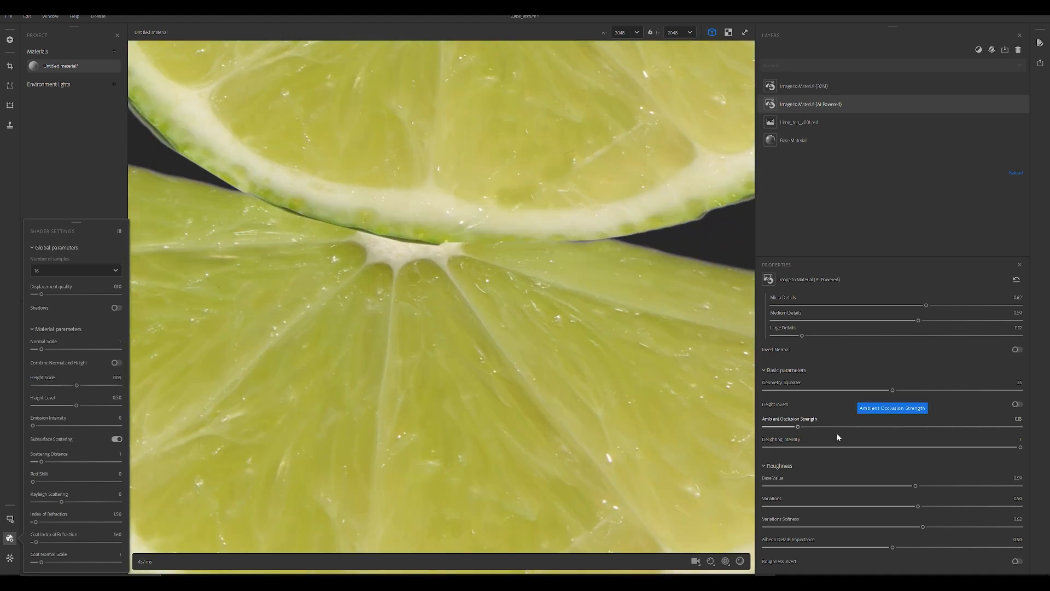
# Set the AI Powered layer's Ambient Occlusion Strength to 0.46, check both slices and select the Image to Material (B2M) layer
pyautogui.moveTo(800, 427); pyautogui.dragTo(882, 427)
pyautogui.scroll(-5, 437, 319)
pyautogui.scroll(2, 430, 262)
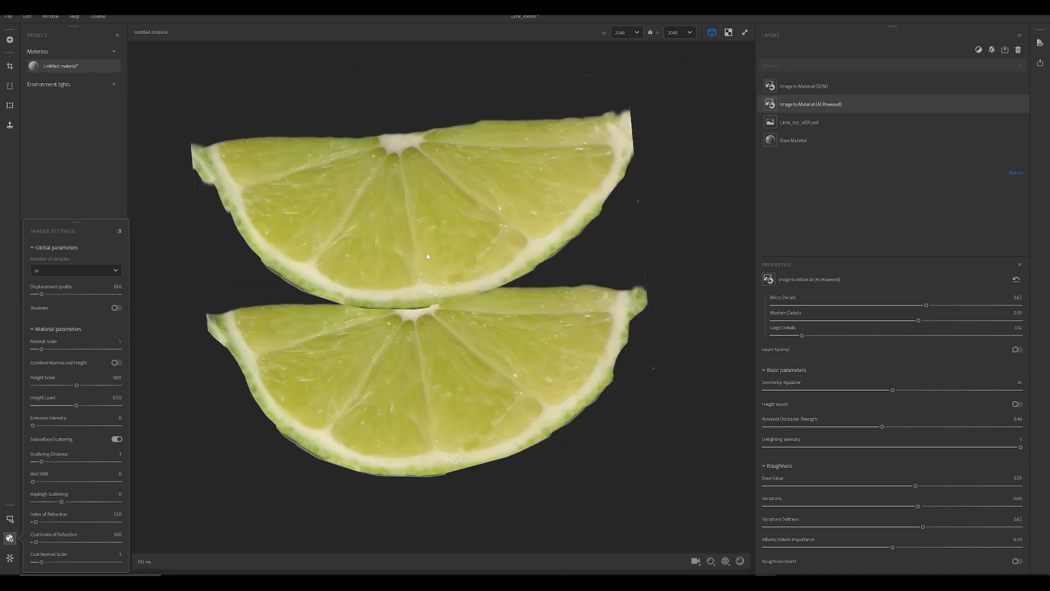
pyautogui.click(985, 83)
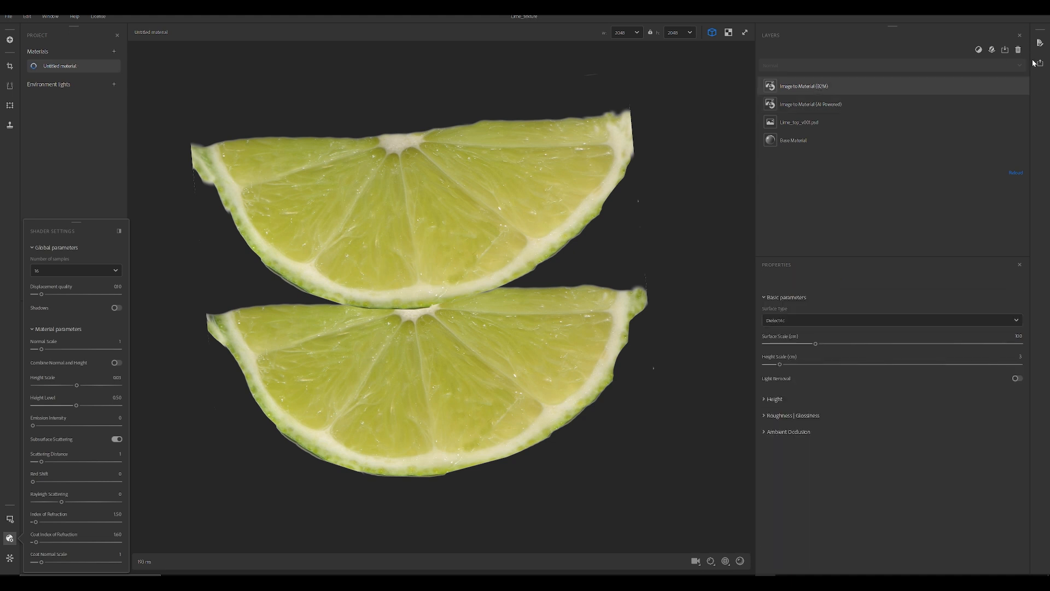
# Start exporting the lime material and set its destination folder to ASSETS/Textures/Lime_Top
pyautogui.click(1042, 63)
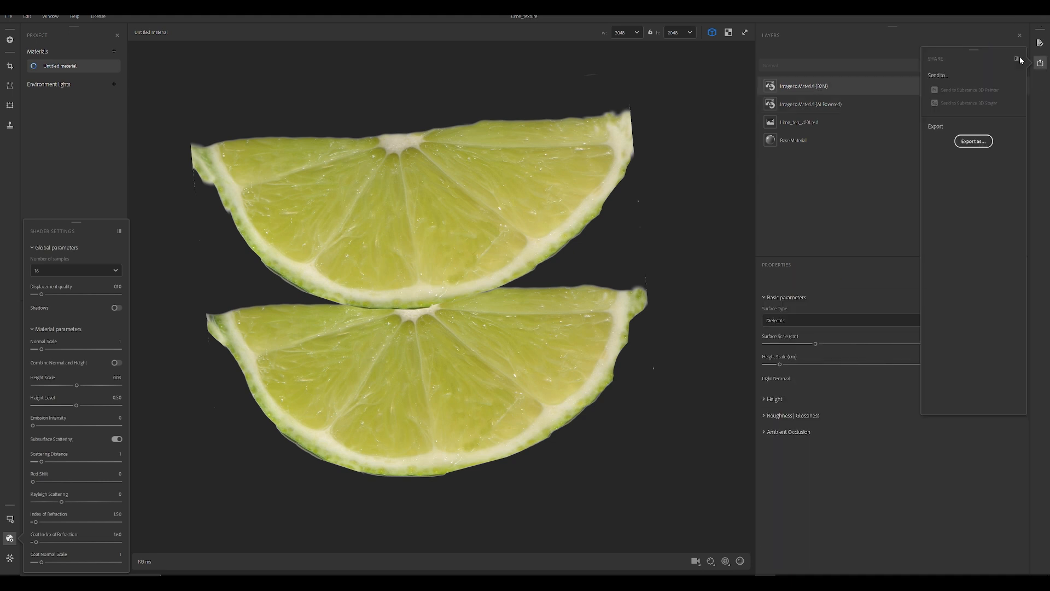
pyautogui.click(974, 141)
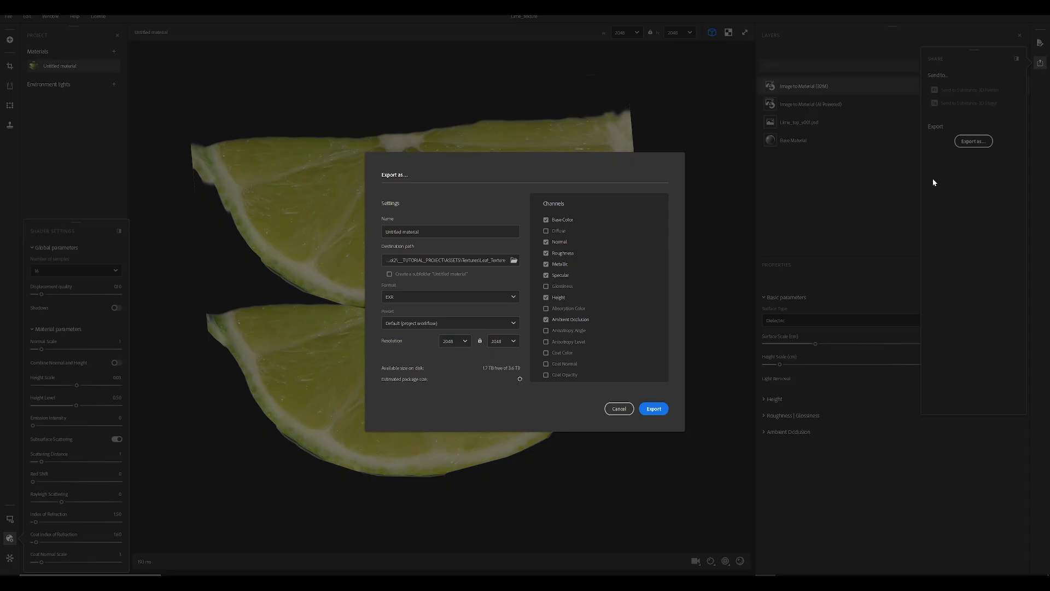
pyautogui.click(514, 260)
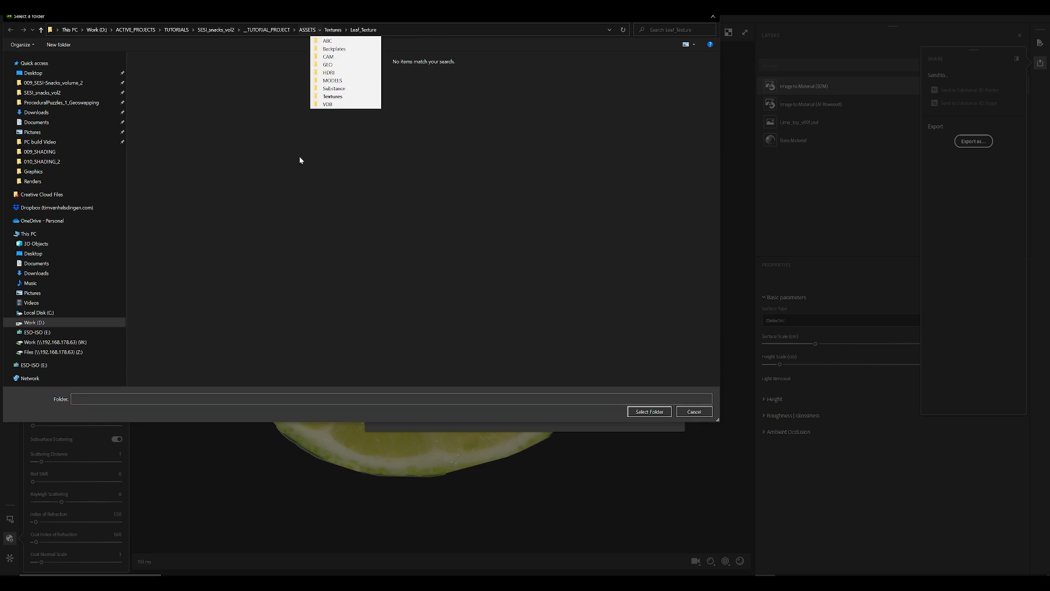
pyautogui.click(332, 30)
pyautogui.doubleClick(331, 70)
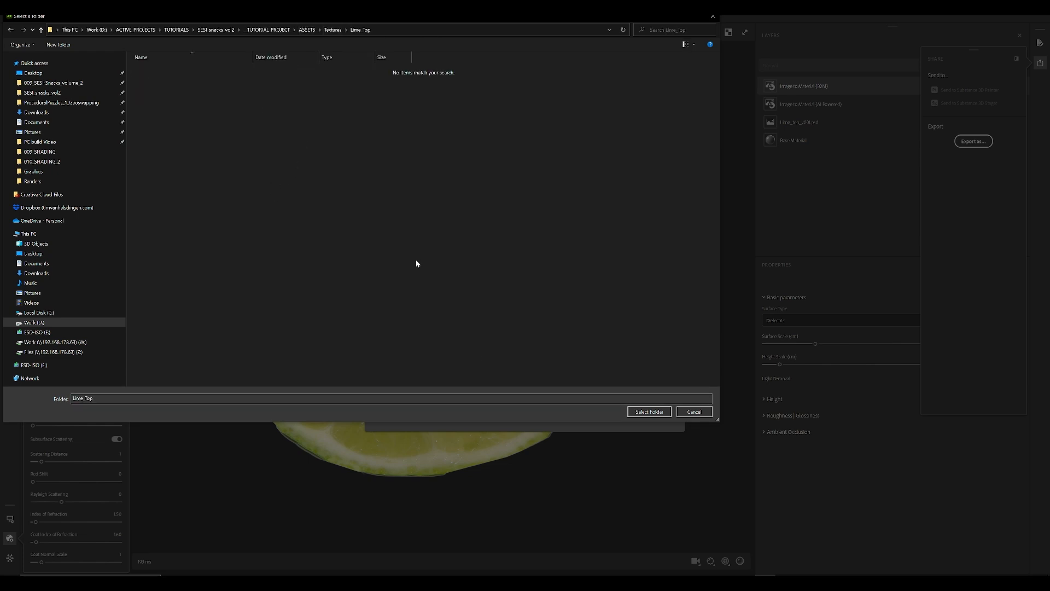
pyautogui.click(646, 414)
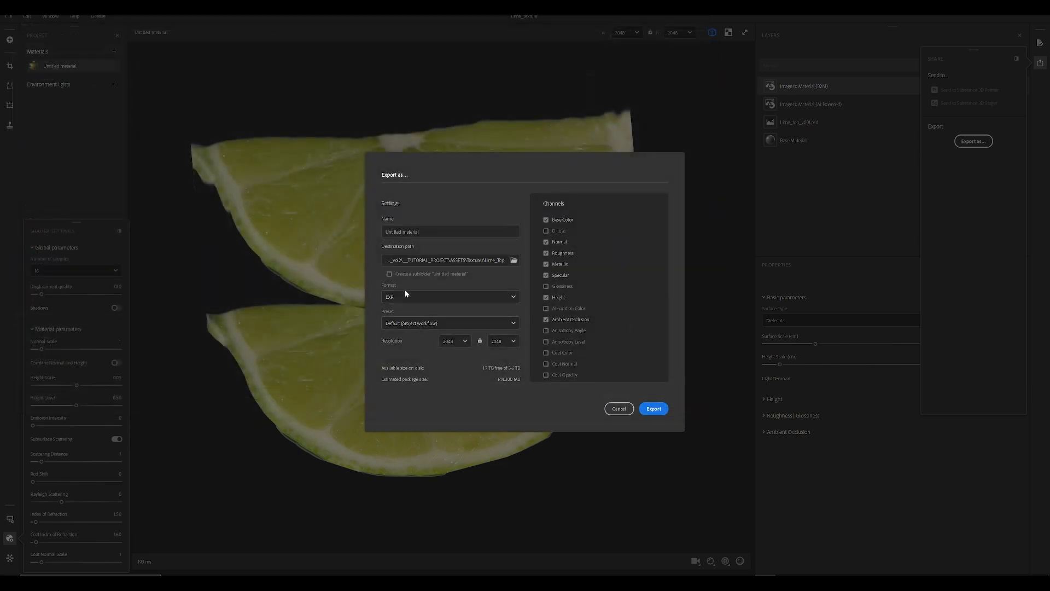
# Name the export Lime, keep the EXR format and export the material's texture maps
pyautogui.write('Lime')
pyautogui.click(484, 301)
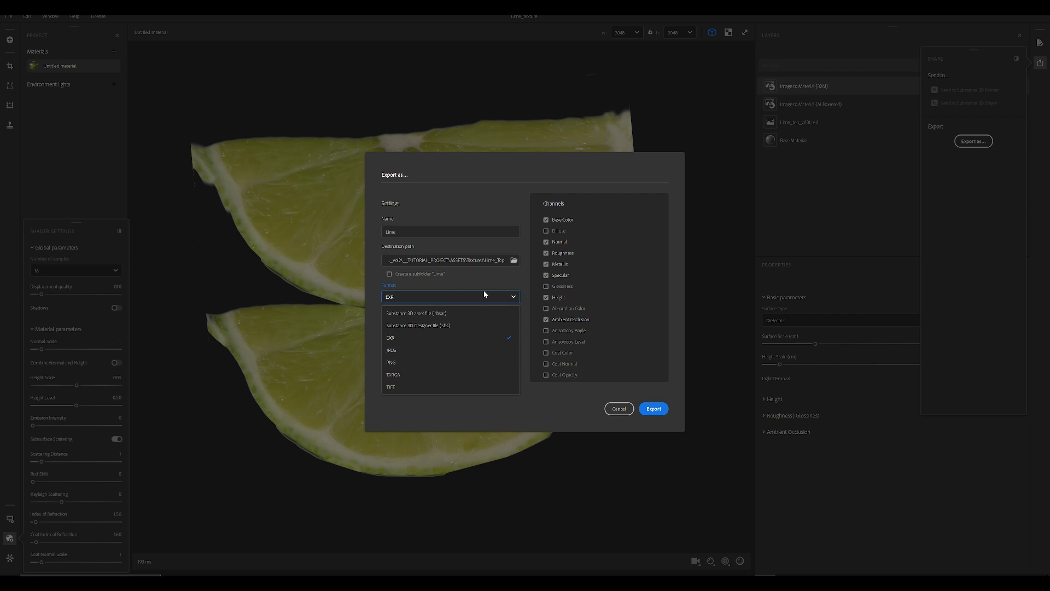
pyautogui.click(431, 336)
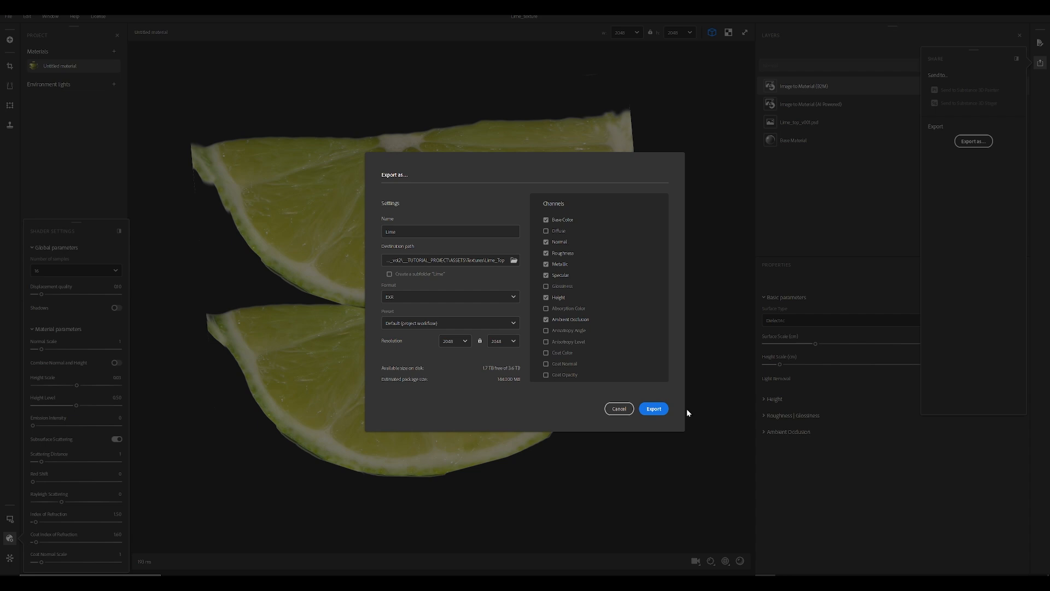
pyautogui.click(655, 409)
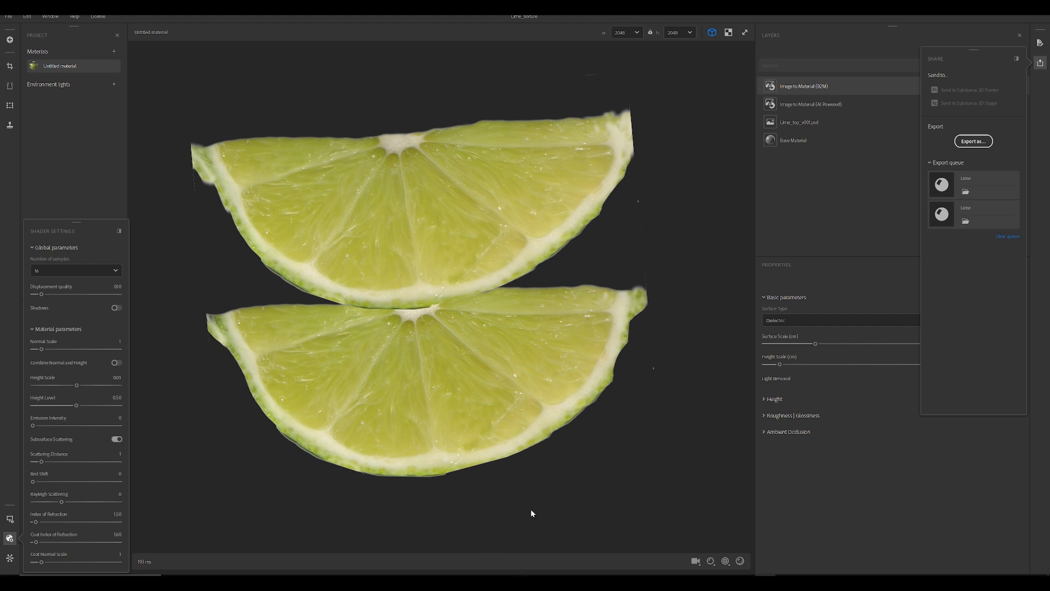
# Switch to the Houdini lime slice scene and wire a Labs Quick Material node after delete1 in LIME_SLICE
pyautogui.hotkey('alt', 'Tab')
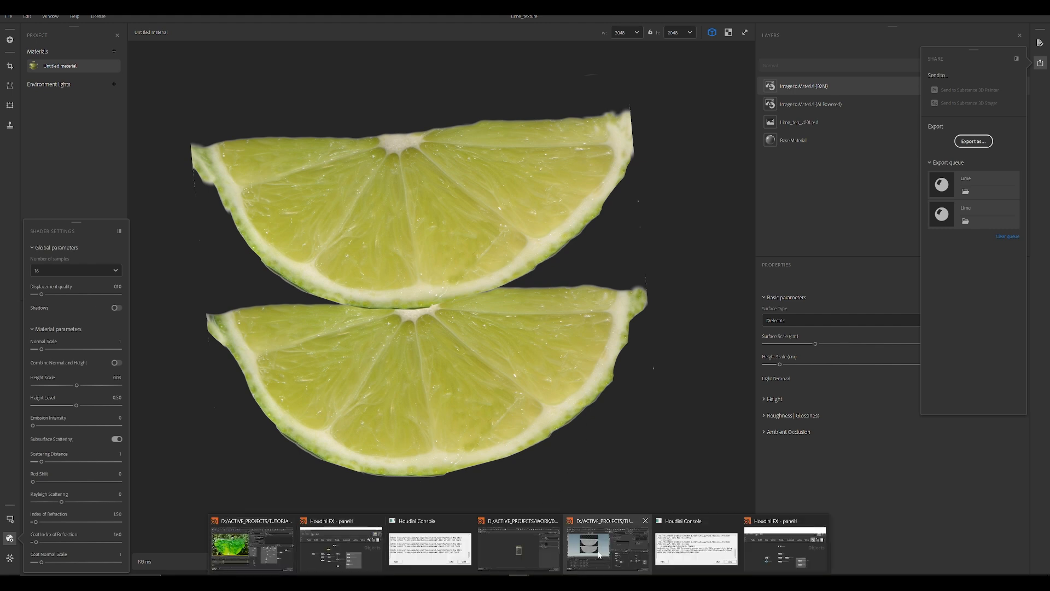
pyautogui.hotkey('space', '1')
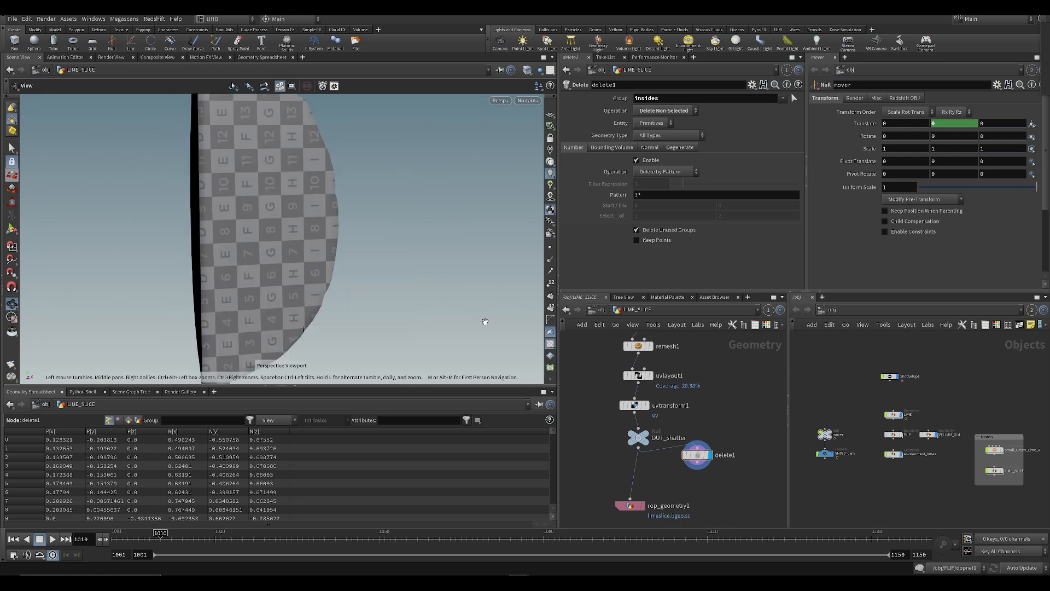
pyautogui.press('Tab')
pyautogui.write('qui')
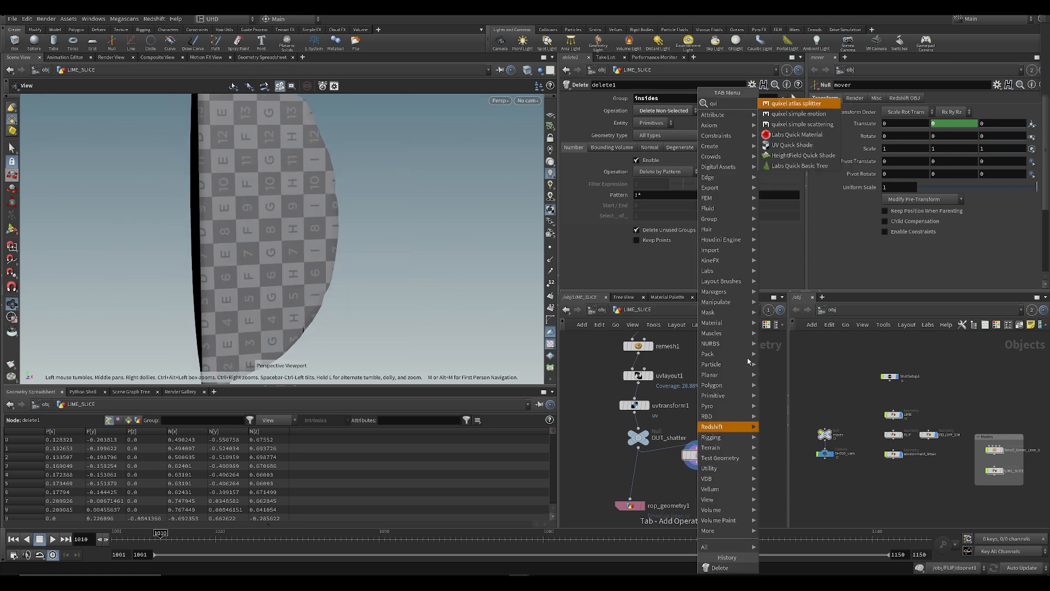
pyautogui.click(796, 134)
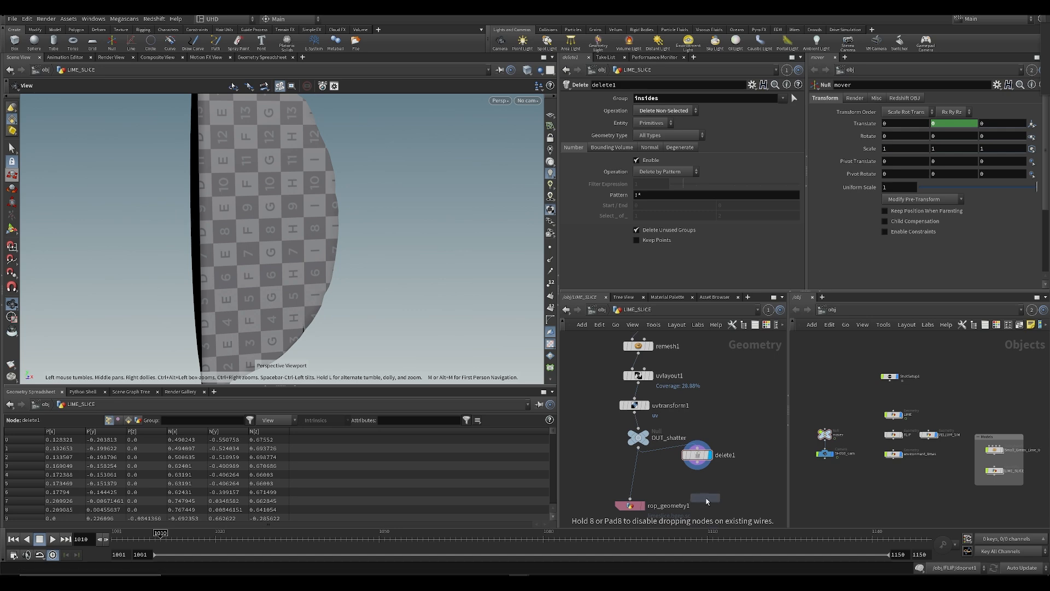
pyautogui.click(706, 499)
pyautogui.moveTo(700, 464); pyautogui.dragTo(705, 489)
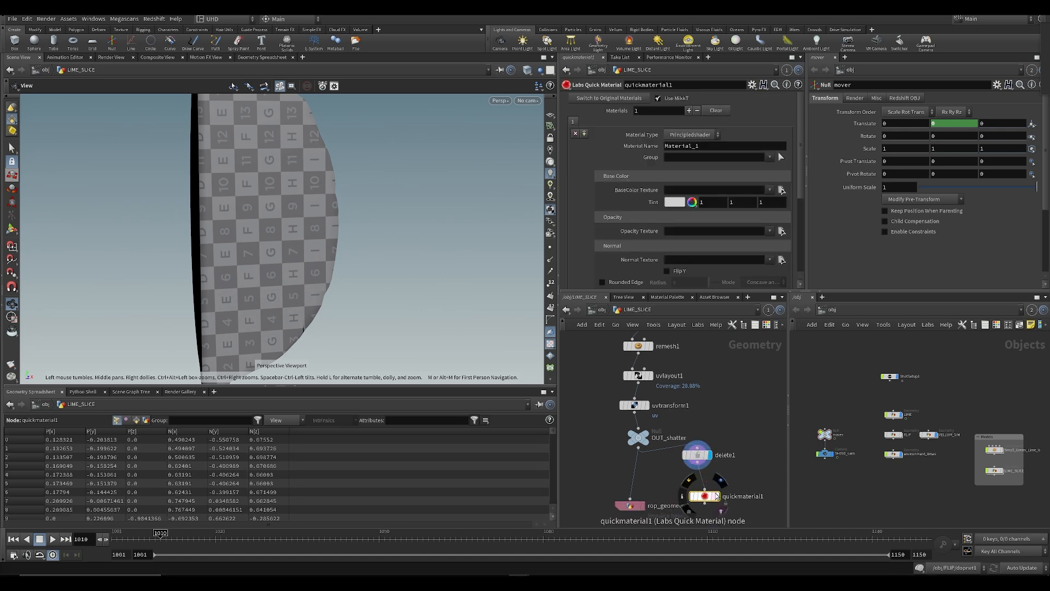
# Load Lime_BaseColor.jpg from the Lime_Top folder as the Quick Material's base color texture and display it on the slice
pyautogui.click(780, 189)
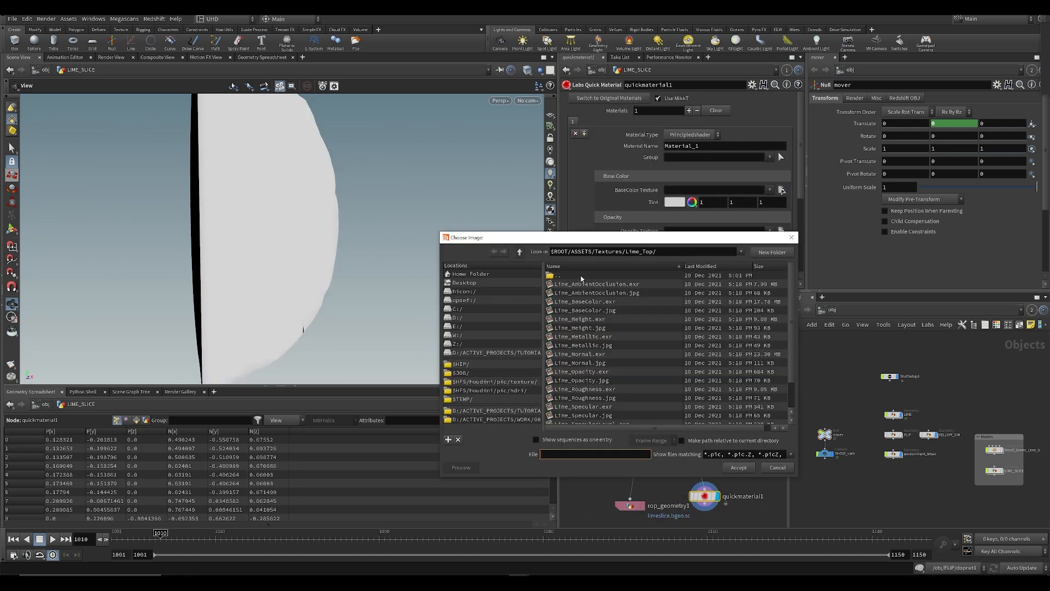
pyautogui.doubleClick(606, 311)
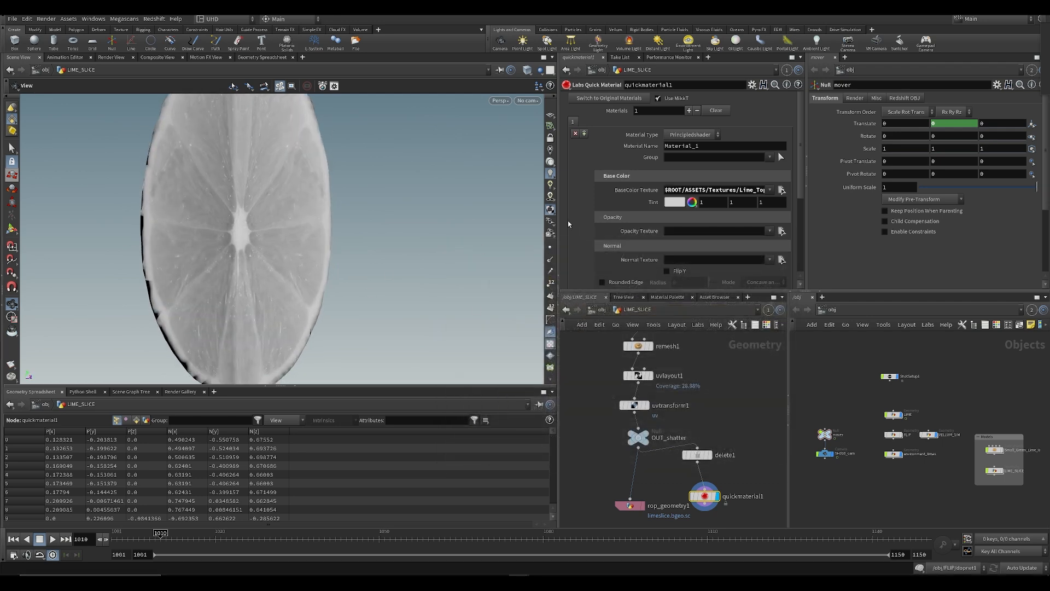
pyautogui.moveTo(305, 251)
pyautogui.mouseDown()
pyautogui.moveTo(387, 274)
pyautogui.moveTo(308, 264)
pyautogui.mouseUp()
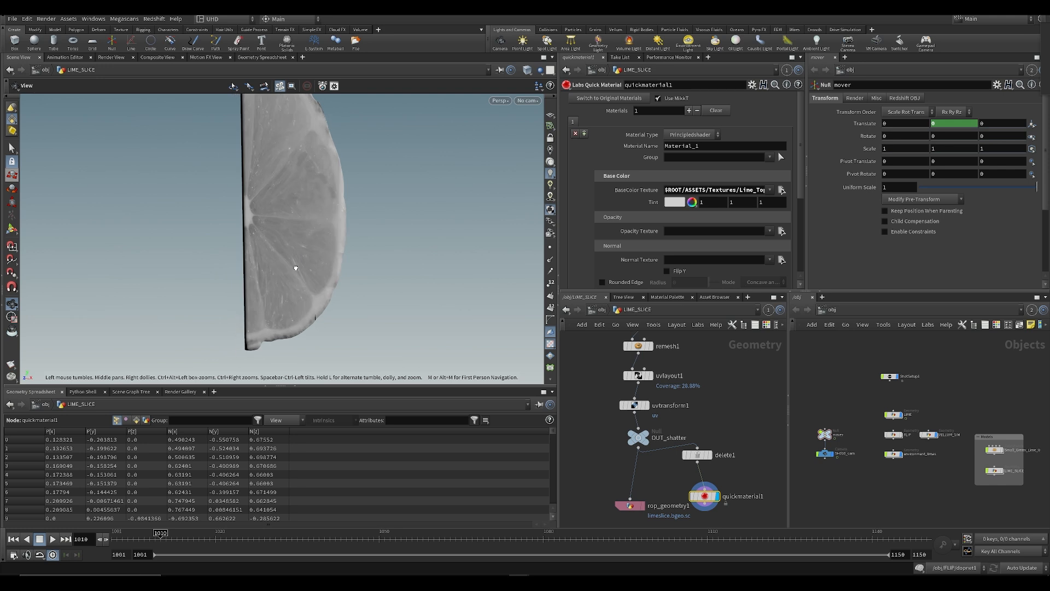
# Try the Quick Material between OUT_shatter and rop_geometry1 and inspect the textured slice up close
pyautogui.moveTo(705, 497); pyautogui.dragTo(640, 480)
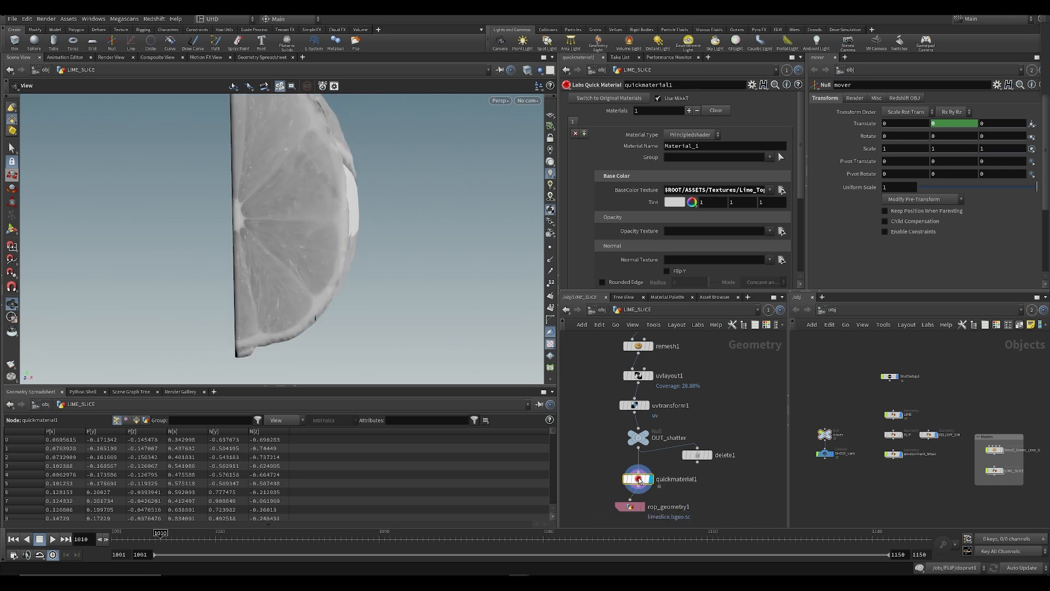
pyautogui.hotkey('ctrl', 'x')
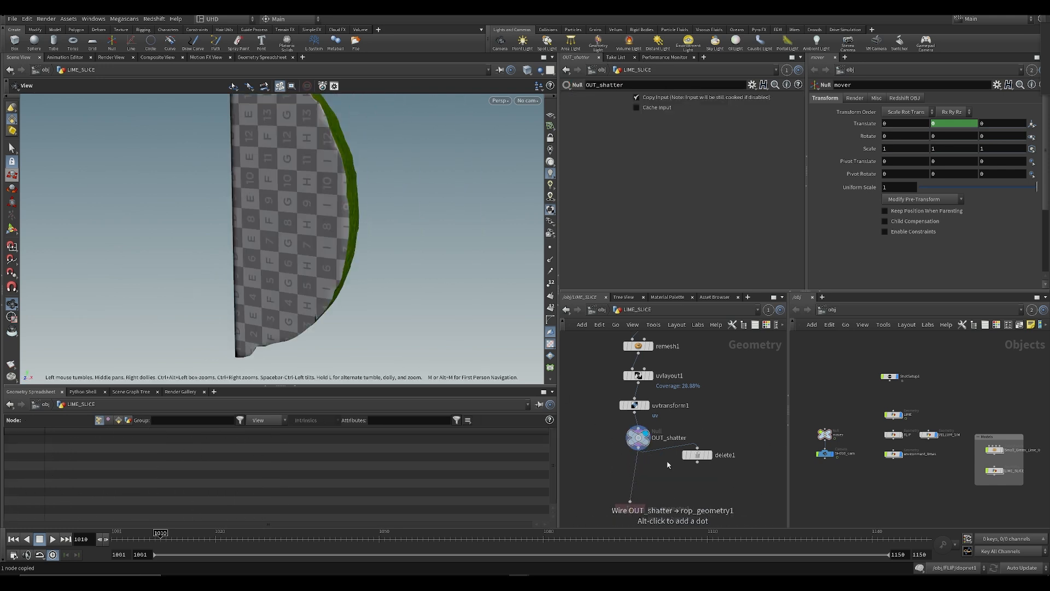
pyautogui.hotkey('ctrl', 'z')
pyautogui.moveTo(379, 308); pyautogui.dragTo(421, 237)
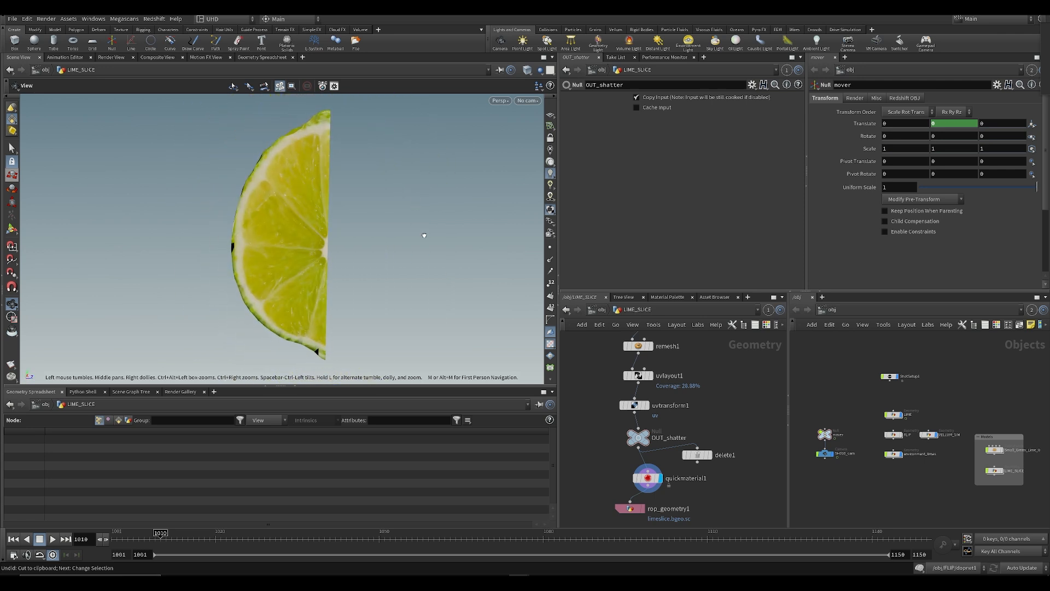
pyautogui.scroll(5, 257, 233)
pyautogui.moveTo(262, 235); pyautogui.dragTo(224, 267)
# Take the Quick Material out of the OUT_shatter branch and reconnect it under delete1
pyautogui.click(647, 479)
pyautogui.hotkey('ctrl', 'x')
pyautogui.hotkey('ctrl', 'v')
pyautogui.moveTo(671, 474); pyautogui.dragTo(693, 484)
pyautogui.click(698, 462)
pyautogui.click(693, 476)
# Add a Normal node after the Quick Material to compute normals on the inside faces
pyautogui.moveTo(403, 349); pyautogui.dragTo(253, 224)
pyautogui.moveTo(716, 506); pyautogui.dragTo(708, 413, button='middle')
pyautogui.press('Tab')
pyautogui.write('nor')
pyautogui.press('Return')
pyautogui.press('Return')
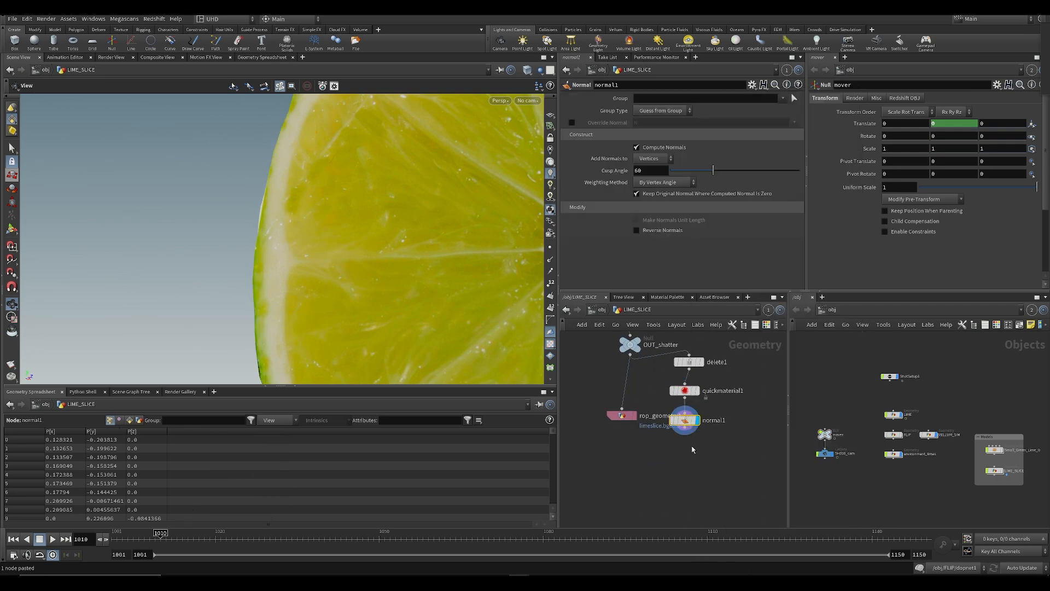
# Inspect the slice's shading up close, remove the Normal node and check the slice again
pyautogui.moveTo(371, 341); pyautogui.dragTo(323, 258, button='right')
pyautogui.moveTo(324, 258); pyautogui.dragTo(306, 244)
pyautogui.moveTo(648, 462); pyautogui.dragTo(716, 417)
pyautogui.hotkey('ctrl', 'x')
pyautogui.moveTo(710, 420); pyautogui.dragTo(714, 428, button='middle')
pyautogui.moveTo(442, 283)
pyautogui.mouseDown()
pyautogui.moveTo(464, 293)
pyautogui.moveTo(450, 276)
pyautogui.moveTo(432, 285)
pyautogui.mouseUp()
pyautogui.scroll(-4, 713, 473)
pyautogui.moveTo(643, 394); pyautogui.dragTo(627, 444, button='middle')
# Delete the temporary preview nodes beside the export branch and save the scene
pyautogui.moveTo(361, 260); pyautogui.dragTo(672, 497)
pyautogui.press('Delete')
pyautogui.moveTo(693, 475); pyautogui.dragTo(704, 448, button='middle')
pyautogui.hotkey('ctrl', 's')
# In the leaf render scene, bring up the stage network and switch the viewport renderer from Karma to Houdini GL
pyautogui.scroll(5, 701, 442)
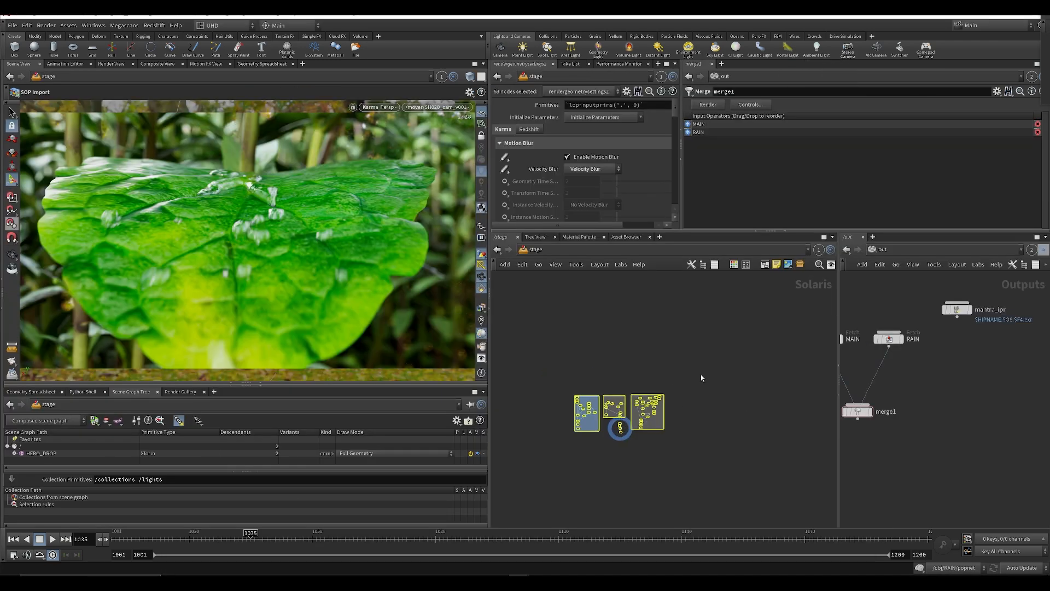
pyautogui.click(700, 374)
pyautogui.scroll(5, 677, 382)
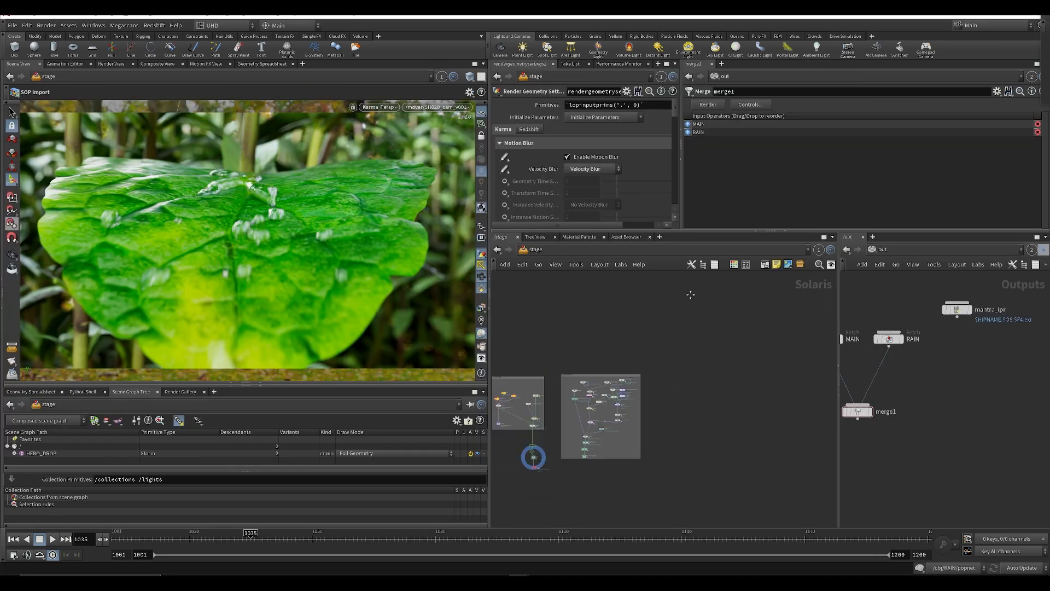
pyautogui.click(373, 107)
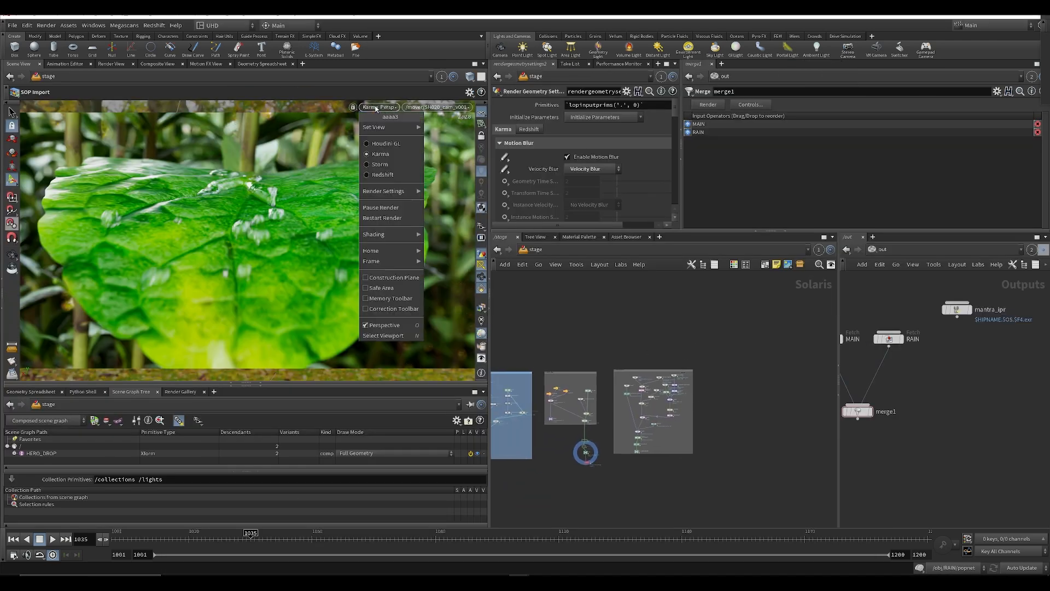
pyautogui.click(390, 137)
# Copy all the node groups of the leaf scene's Solaris stage network
pyautogui.scroll(-3, 677, 366)
pyautogui.moveTo(728, 336); pyautogui.dragTo(493, 464)
pyautogui.scroll(5, 632, 364)
pyautogui.hotkey('ctrl', 'c')
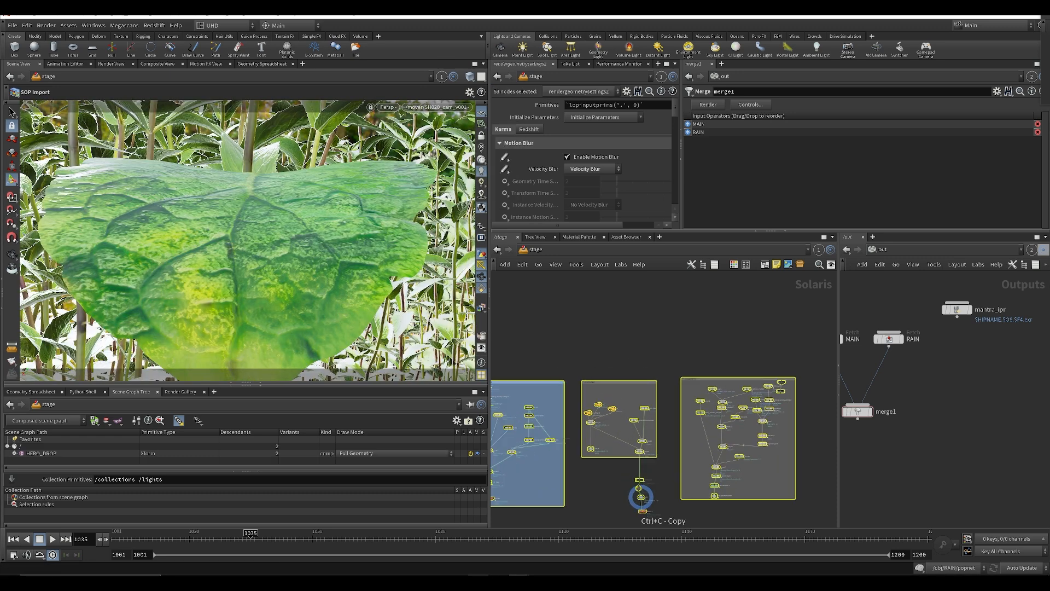
# Return to the lime scene, paste the copied nodes into its empty stage network and save the file
pyautogui.moveTo(519, 583)
pyautogui.click(543, 550)
pyautogui.scroll(-3, 629, 439)
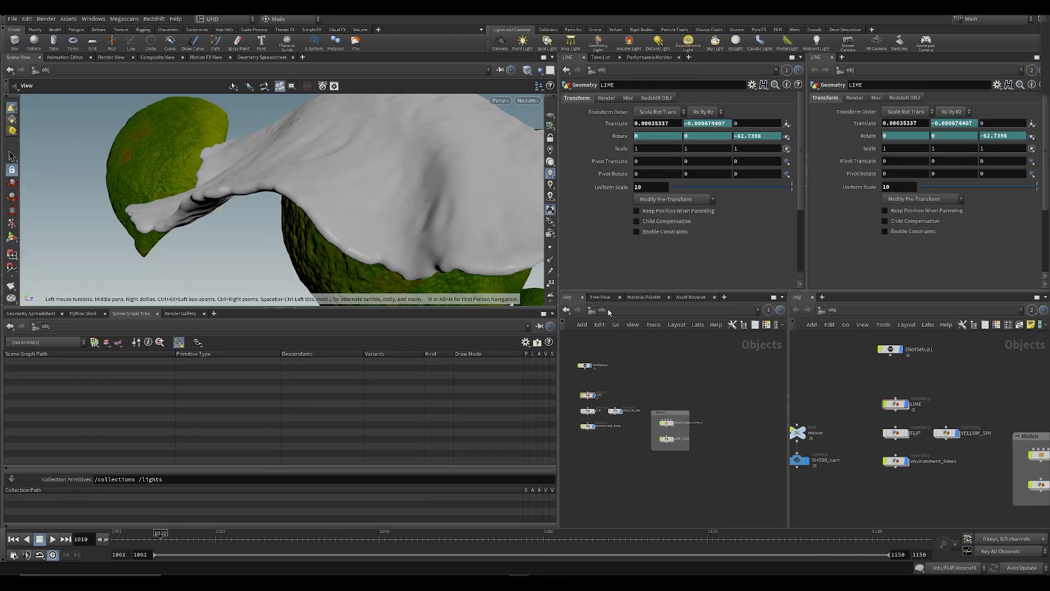
pyautogui.click(608, 310)
pyautogui.click(626, 390)
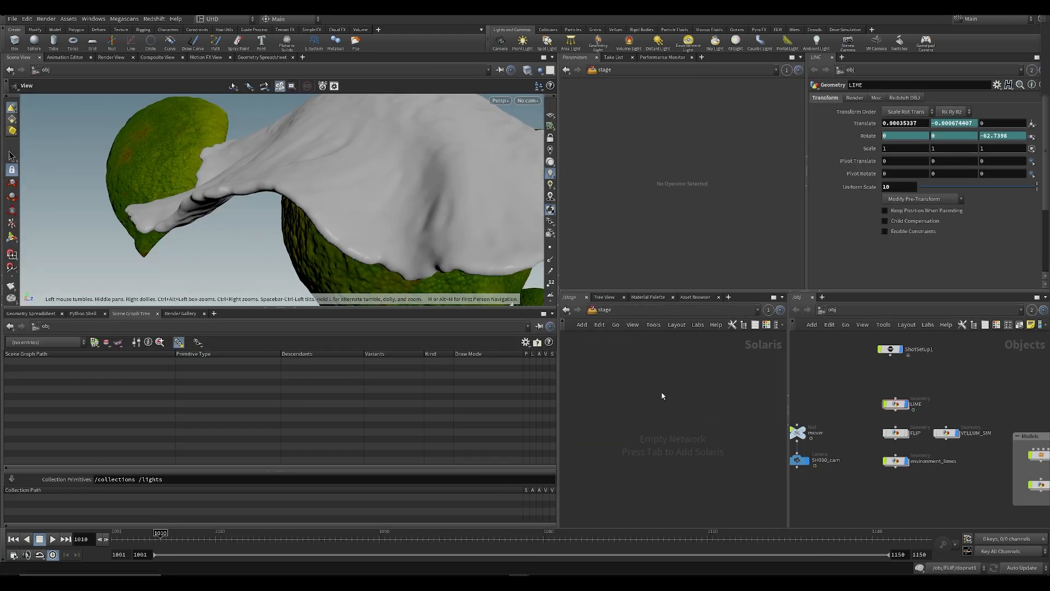
pyautogui.hotkey('ctrl', 'v')
pyautogui.hotkey('ctrl', 's')
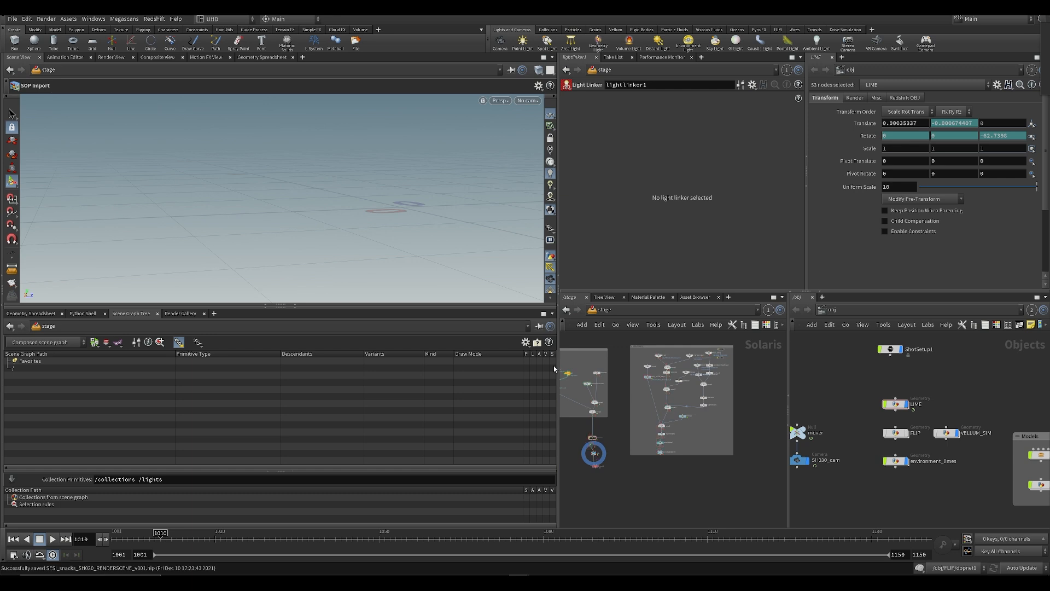
# Widen the network pane and delete the HERO_DROP import, its neighbouring nodes and collection3 from the pasted setup
pyautogui.moveTo(558, 386); pyautogui.dragTo(503, 380)
pyautogui.scroll(3, 692, 378)
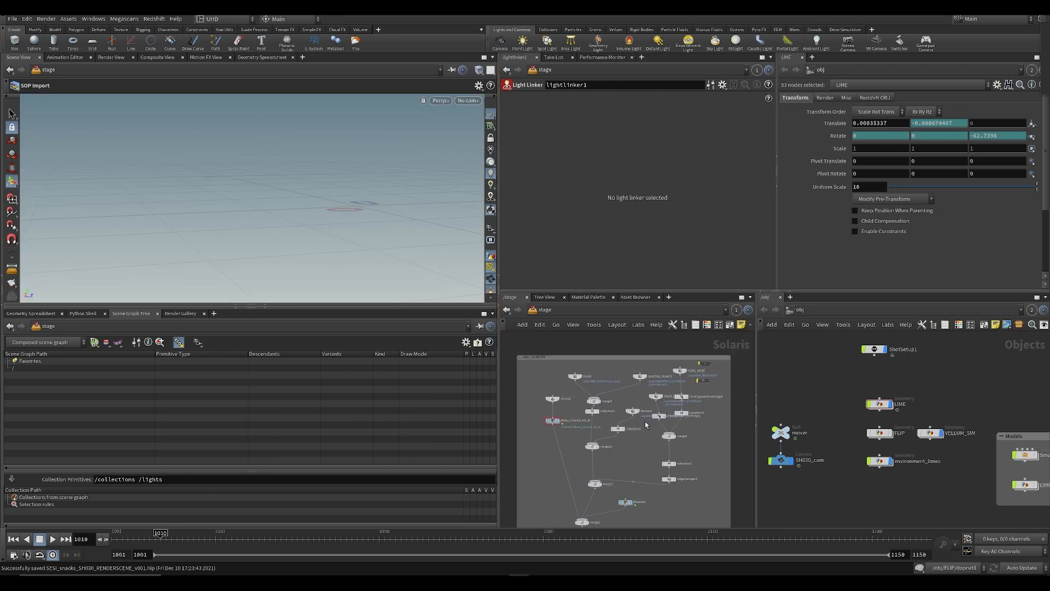
pyautogui.press('Delete')
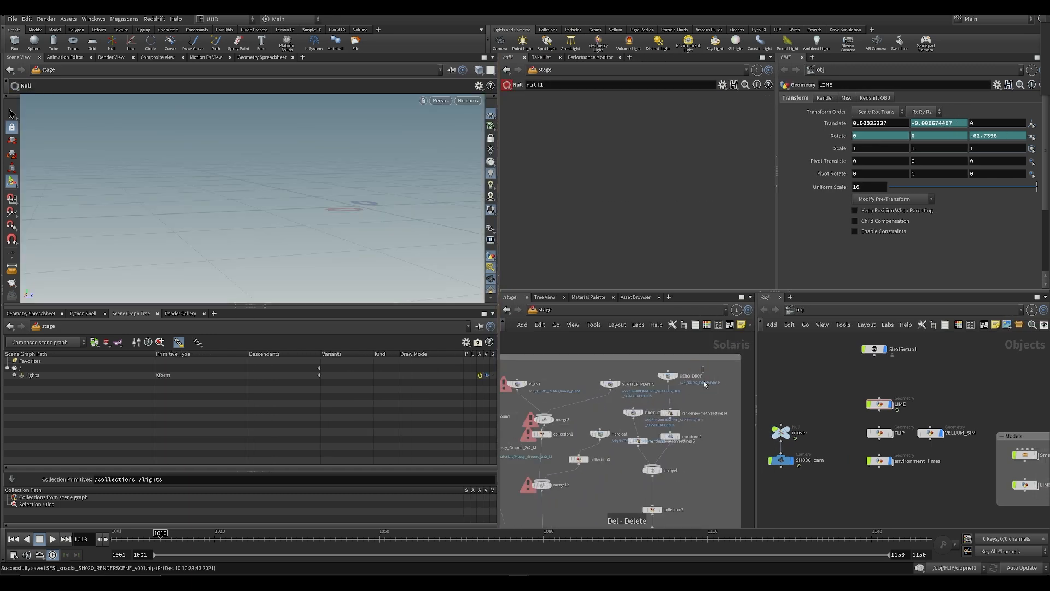
pyautogui.moveTo(656, 402)
pyautogui.mouseDown()
pyautogui.moveTo(632, 442)
pyautogui.moveTo(659, 409)
pyautogui.mouseUp()
pyautogui.moveTo(667, 403); pyautogui.dragTo(705, 394, button='middle')
pyautogui.click(656, 465)
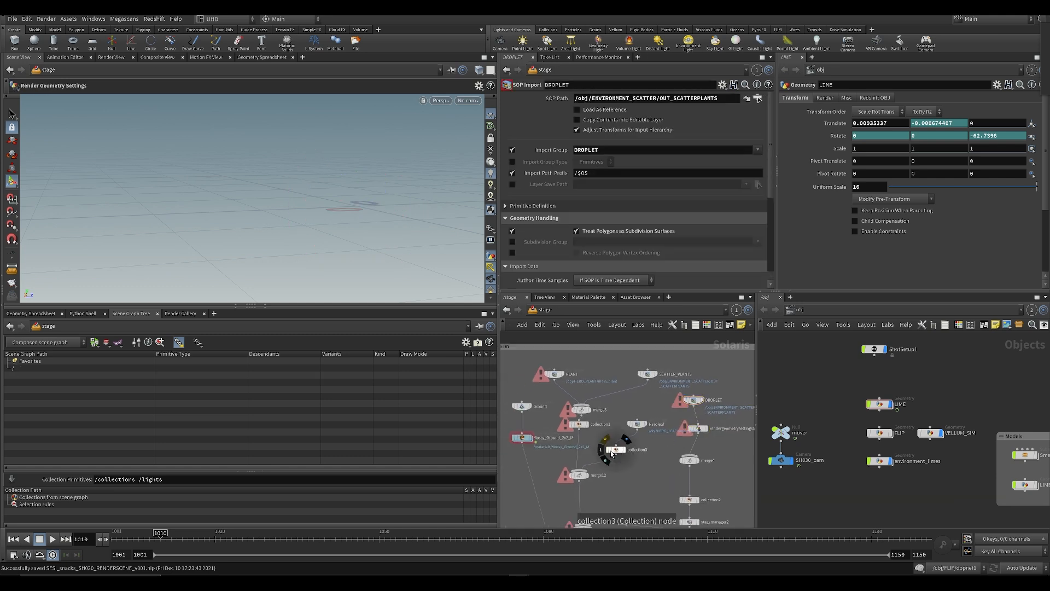
pyautogui.press('Delete')
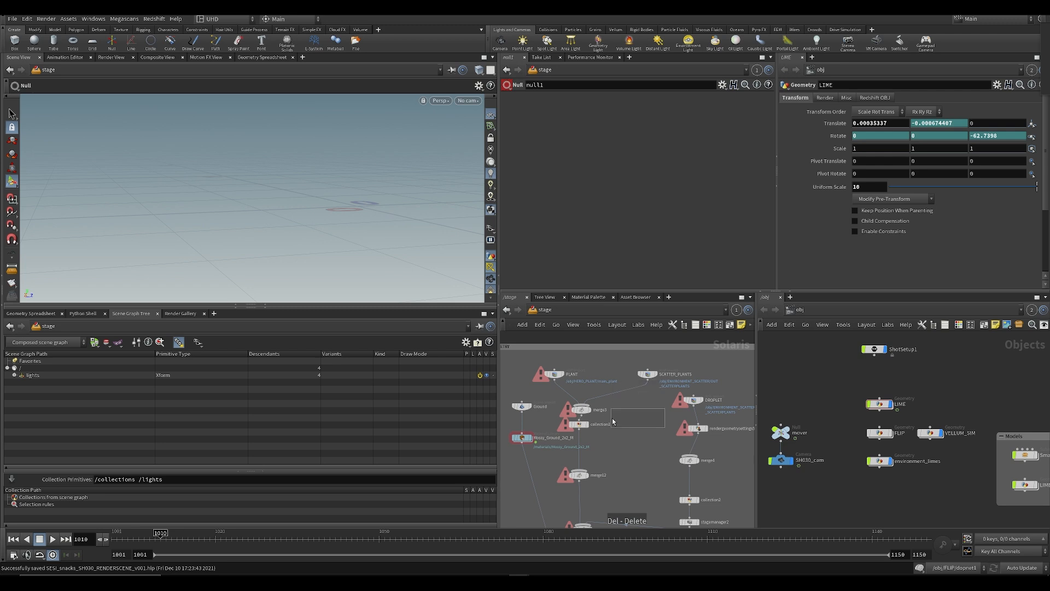
# Delete the PLANT and SCATTER_PLANTS imports together with their merge and collection nodes
pyautogui.moveTo(655, 438); pyautogui.dragTo(546, 371)
pyautogui.press('Delete')
pyautogui.moveTo(584, 447); pyautogui.dragTo(638, 351, button='middle')
pyautogui.moveTo(636, 358); pyautogui.dragTo(635, 369)
pyautogui.moveTo(641, 363); pyautogui.dragTo(626, 414, button='middle')
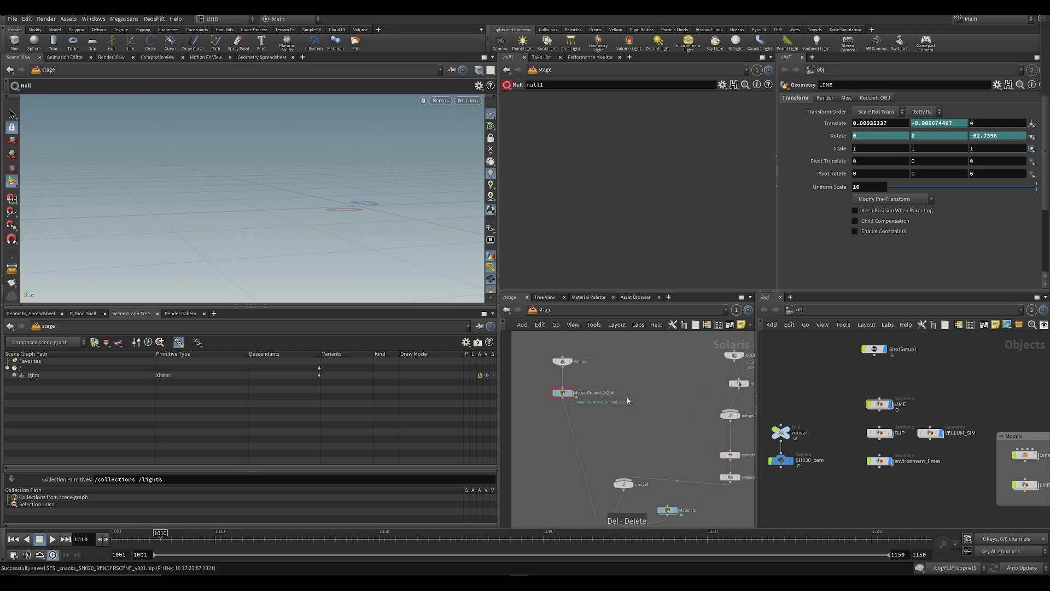
# Add a Scene Import node to the stage network and set its Objects to /obj/LIME
pyautogui.press('Tab')
pyautogui.write('s')
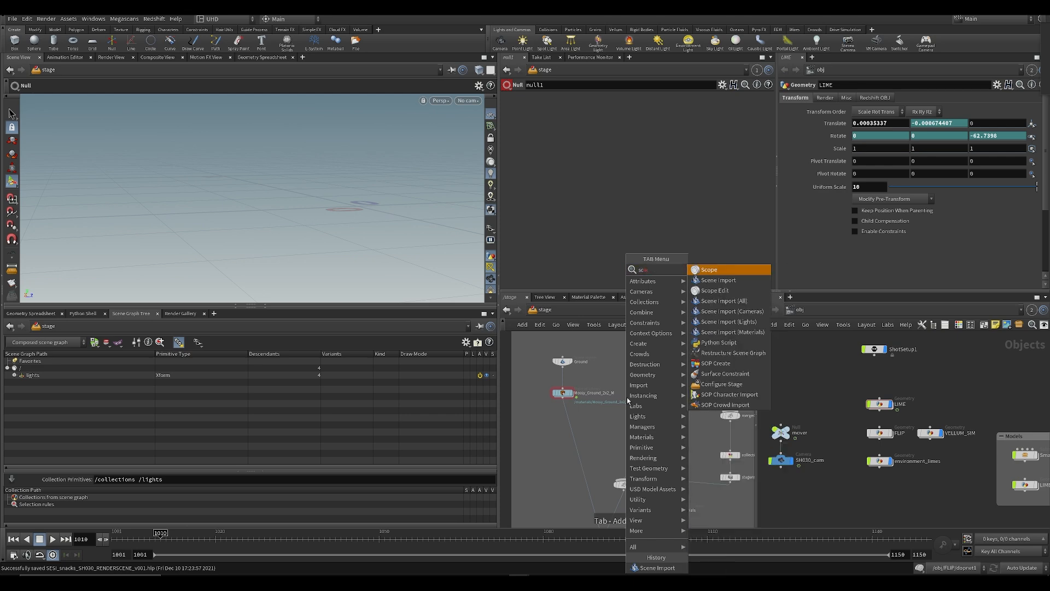
pyautogui.write('cene')
pyautogui.press('Return')
pyautogui.press('Return')
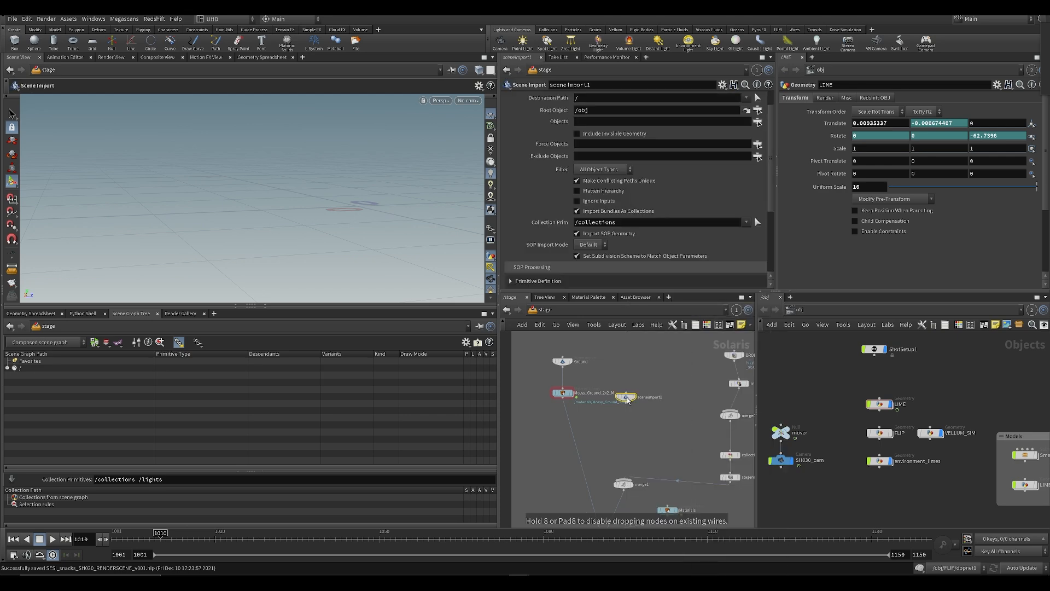
pyautogui.click(879, 406)
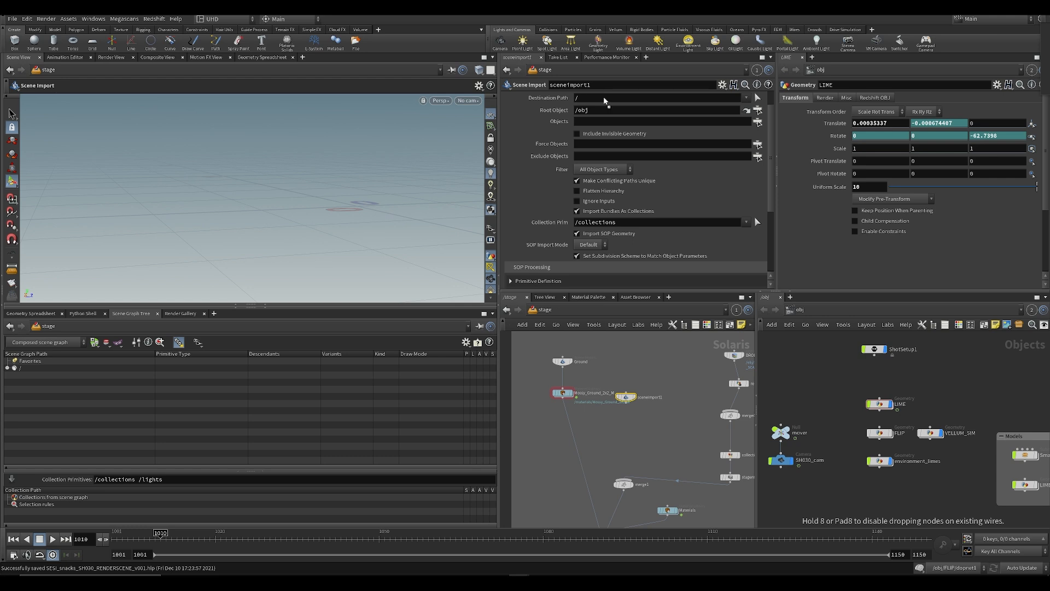
pyautogui.moveTo(598, 127); pyautogui.dragTo(598, 124)
# Display the Scene Import's lime in the viewport, and save the file at frame 1001
pyautogui.scroll(1, 643, 410)
pyautogui.click(632, 390)
pyautogui.press('Escape')
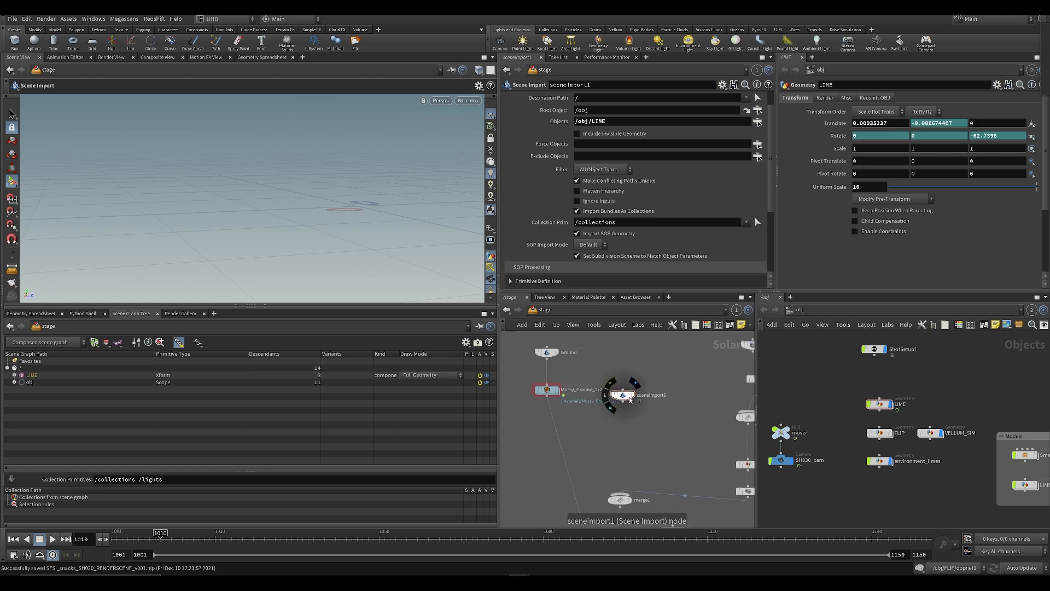
pyautogui.click(636, 385)
pyautogui.keyDown('alt'); pyautogui.moveTo(339, 219); pyautogui.dragTo(405, 225); pyautogui.keyUp('alt')
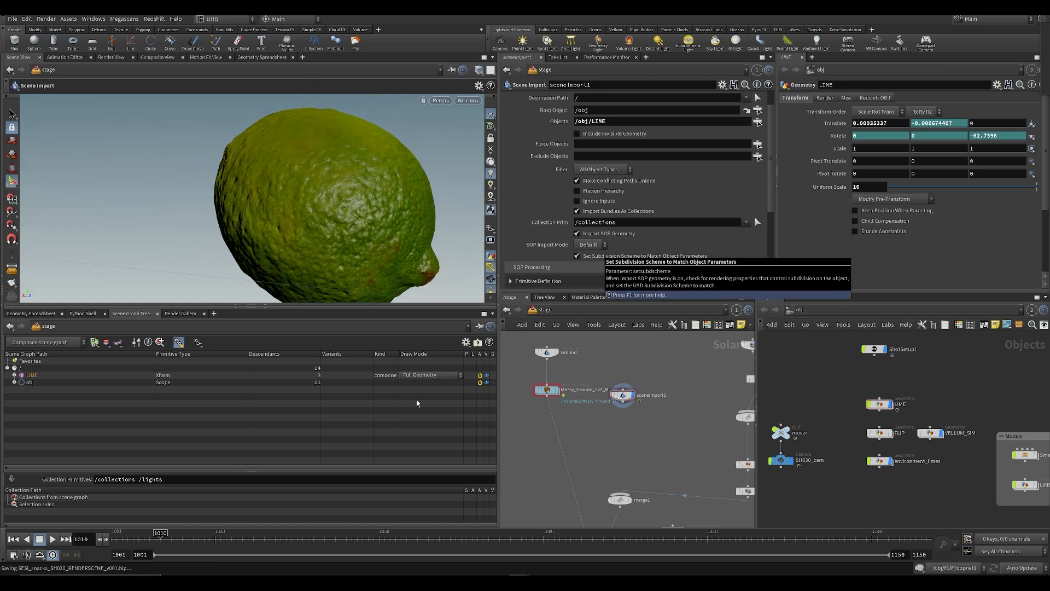
pyautogui.moveTo(208, 539); pyautogui.dragTo(112, 533)
pyautogui.hotkey('ctrl', 's')
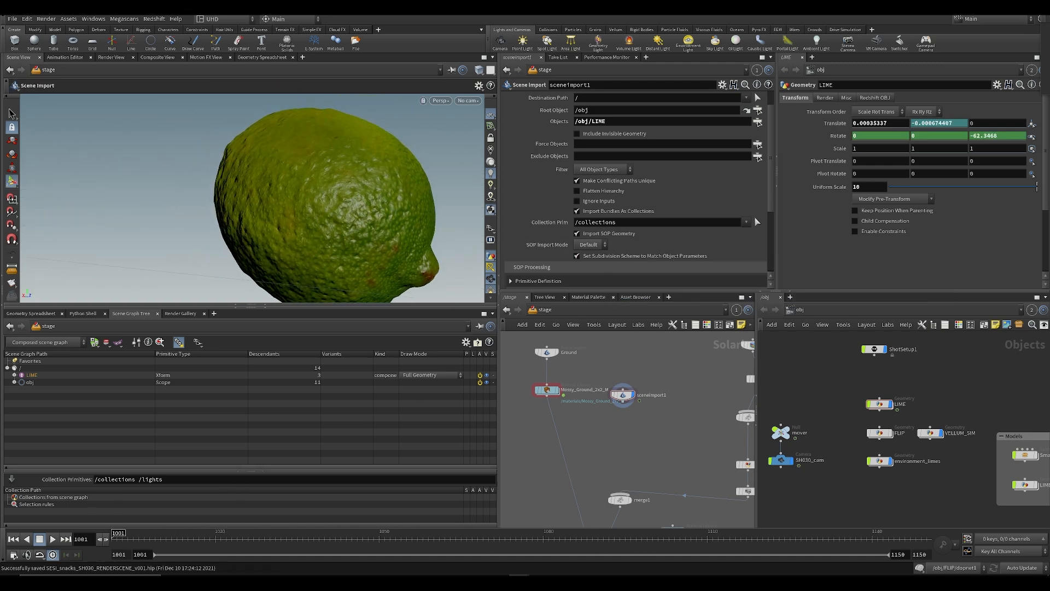
# Wire the Scene Import node into merge1 and save the file
pyautogui.scroll(-3, 603, 248)
pyautogui.click(599, 249)
pyautogui.click(602, 249)
pyautogui.click(588, 479)
pyautogui.click(590, 386)
pyautogui.hotkey('ctrl', 's')
# Turn off Import Materials on the Scene Import node and rename the node HERO_LIME
pyautogui.scroll(-1, 615, 251)
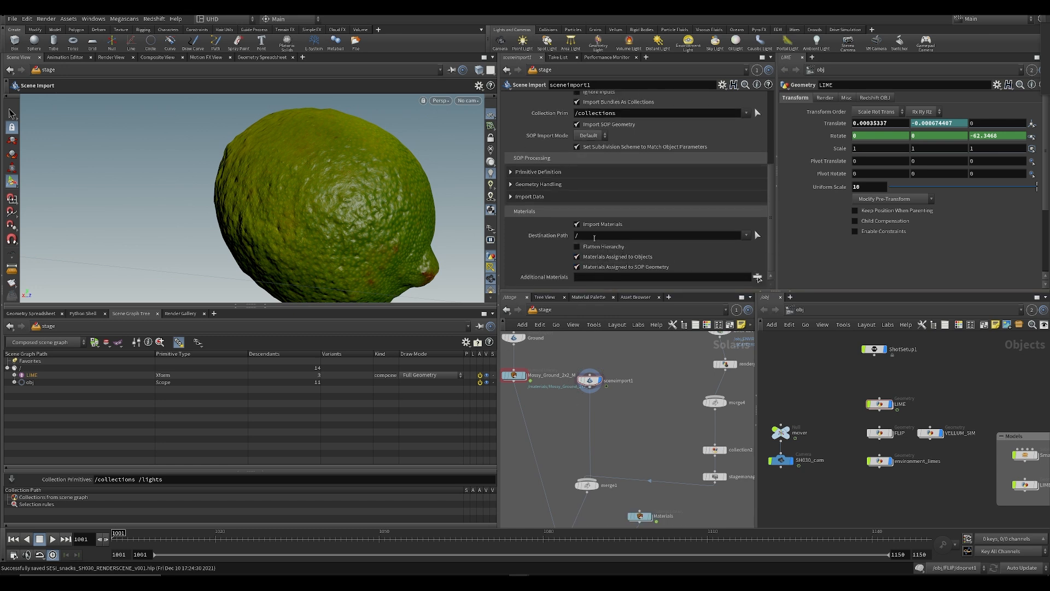
pyautogui.click(596, 226)
pyautogui.scroll(2, 591, 386)
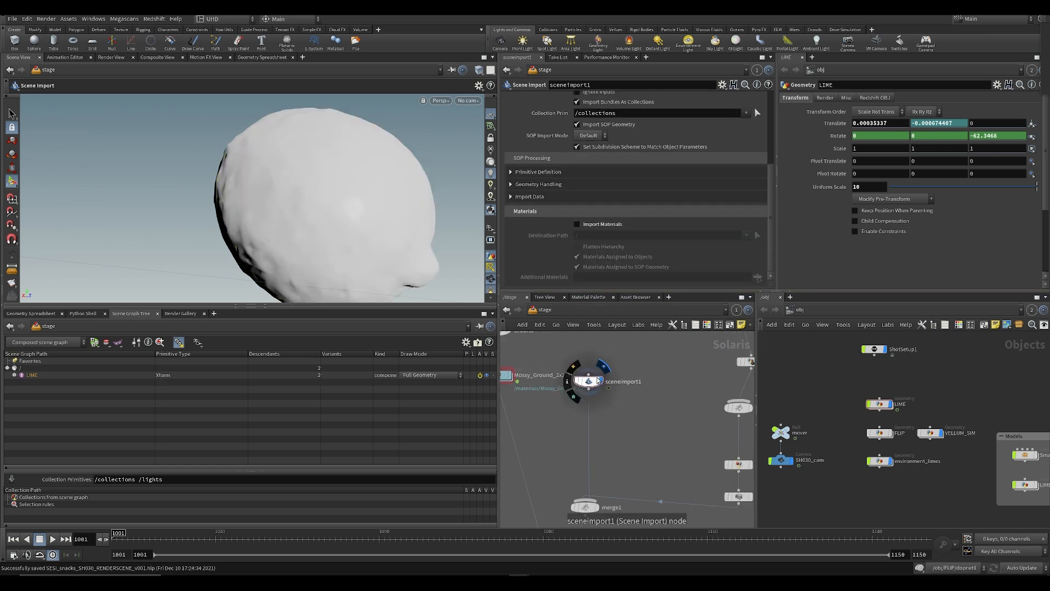
pyautogui.doubleClick(619, 386)
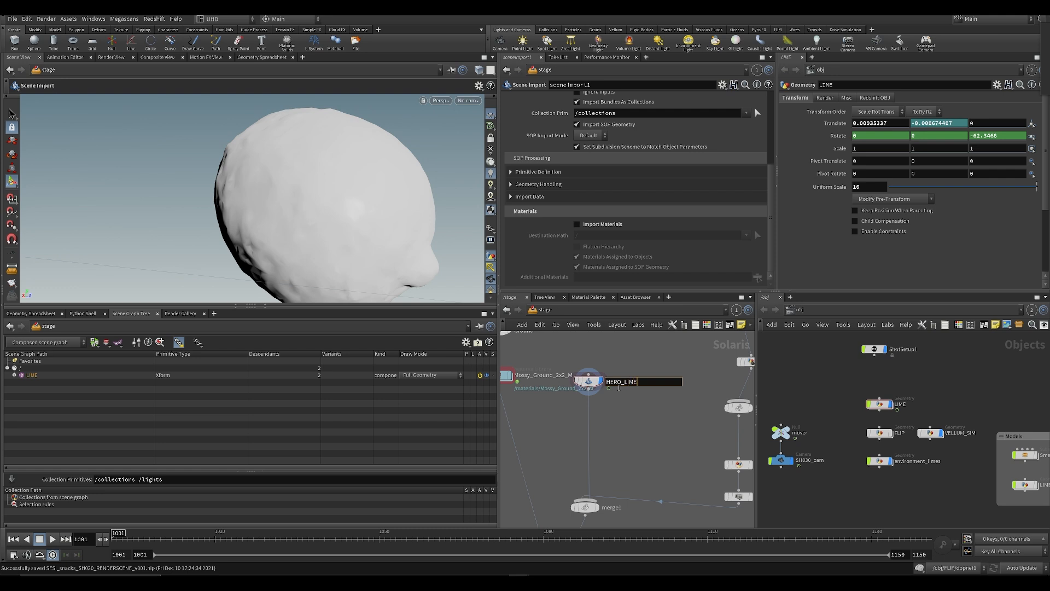
pyautogui.press('Return')
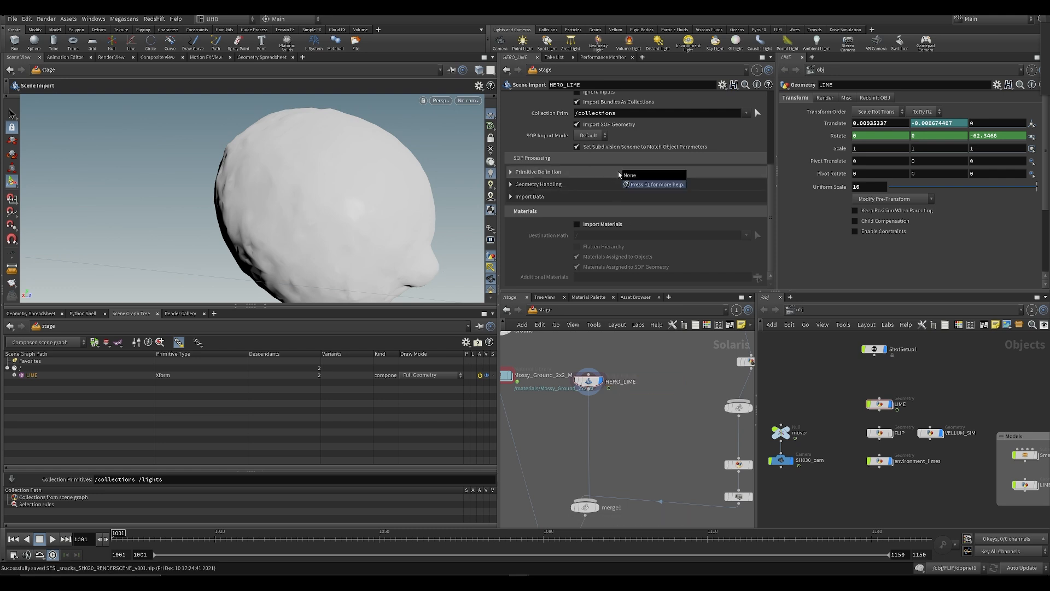
# Rename the LIME geometry object at object level as HERO_LIME
pyautogui.doubleClick(903, 405)
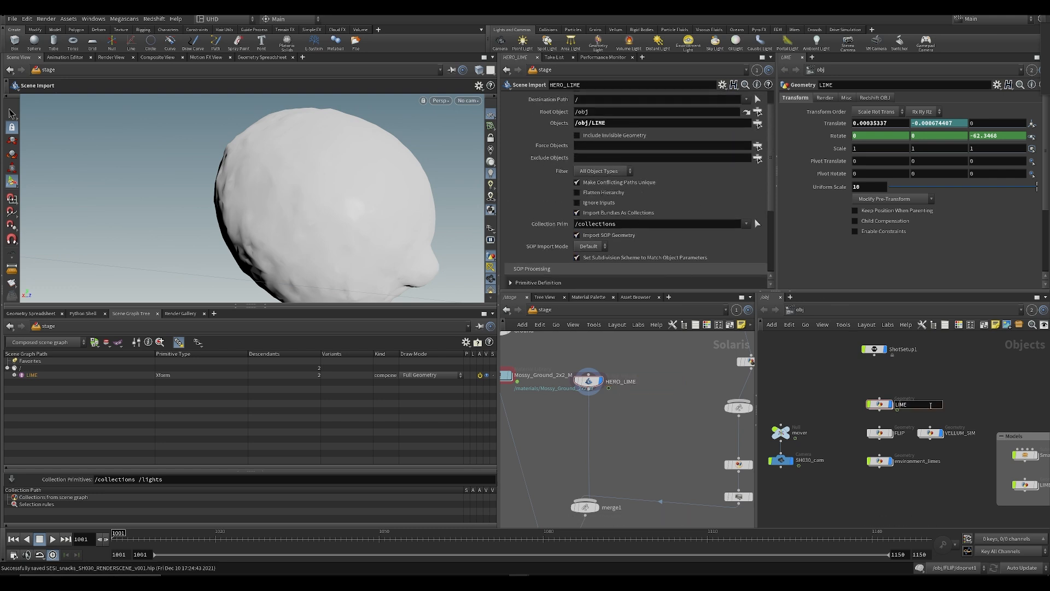
pyautogui.write('HERO_LIME')
pyautogui.press('Return')
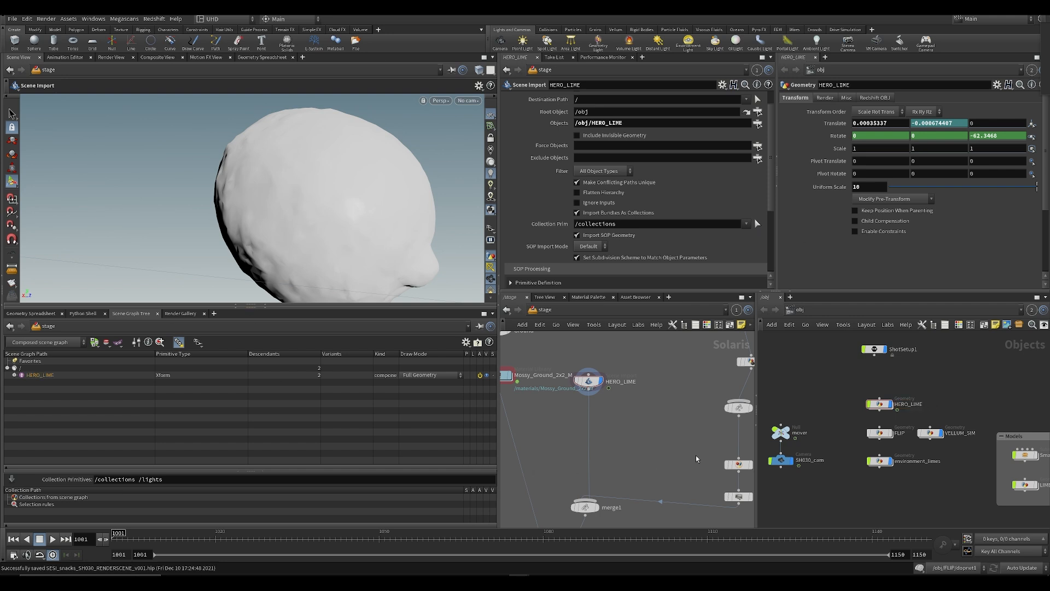
# Add a Material Library node and insert it between HERO_LIME and merge1
pyautogui.press('Tab')
pyautogui.write('n')
pyautogui.press('BackSpace')
pyautogui.write('mater')
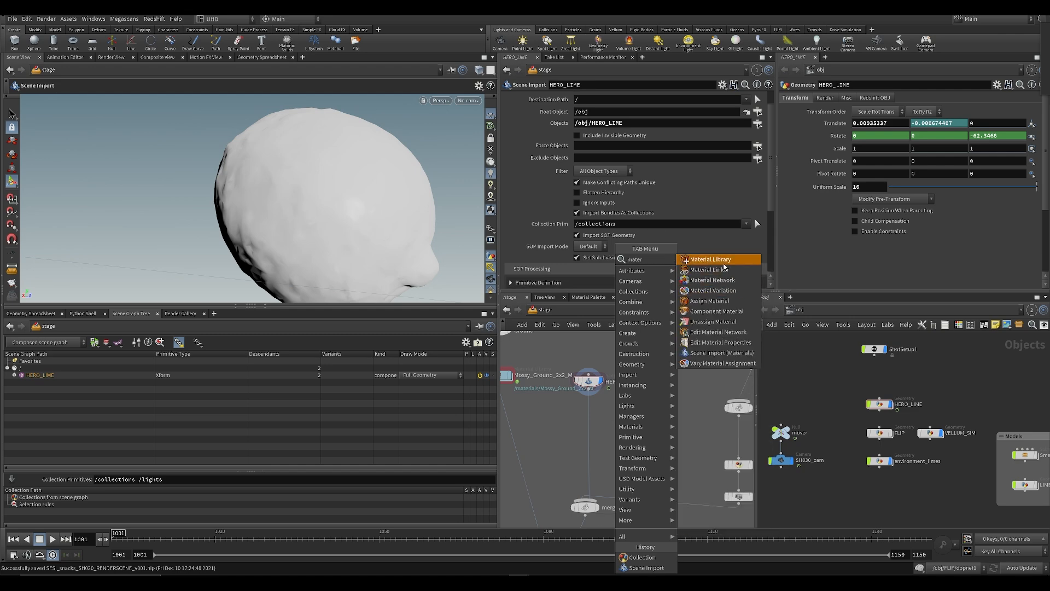
pyautogui.click(723, 263)
pyautogui.click(591, 433)
pyautogui.moveTo(592, 435); pyautogui.dragTo(592, 419)
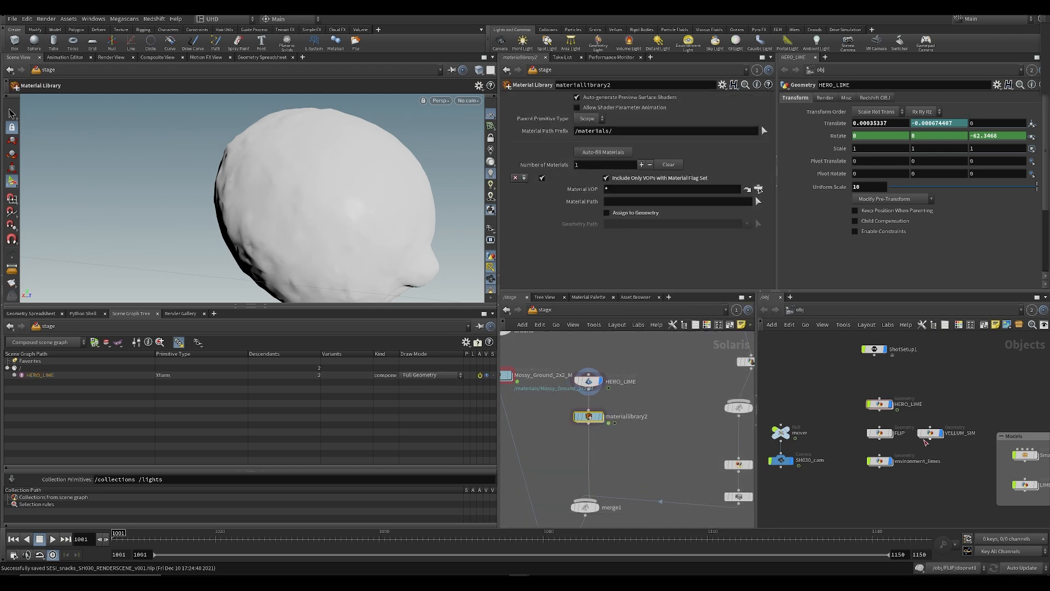
# Open the material network of the Small_Green_Lime_0 asset and paste the clipboard's shader into the new material library
pyautogui.scroll(-3, 918, 446)
pyautogui.moveTo(976, 461); pyautogui.dragTo(926, 411, button='middle')
pyautogui.scroll(3, 927, 410)
pyautogui.doubleClick(924, 391)
pyautogui.scroll(2, 865, 426)
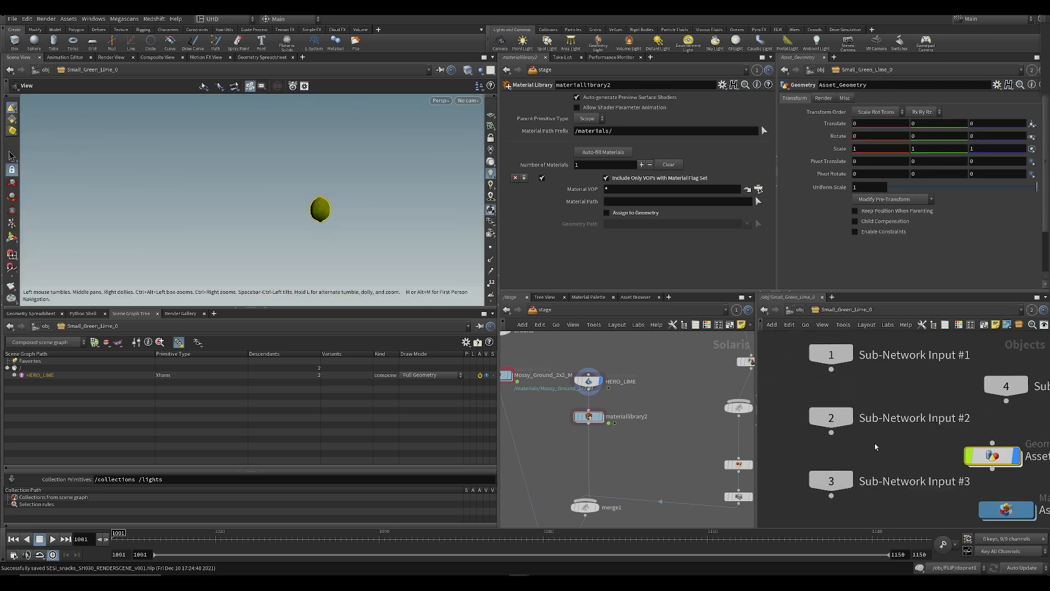
pyautogui.doubleClick(1019, 511)
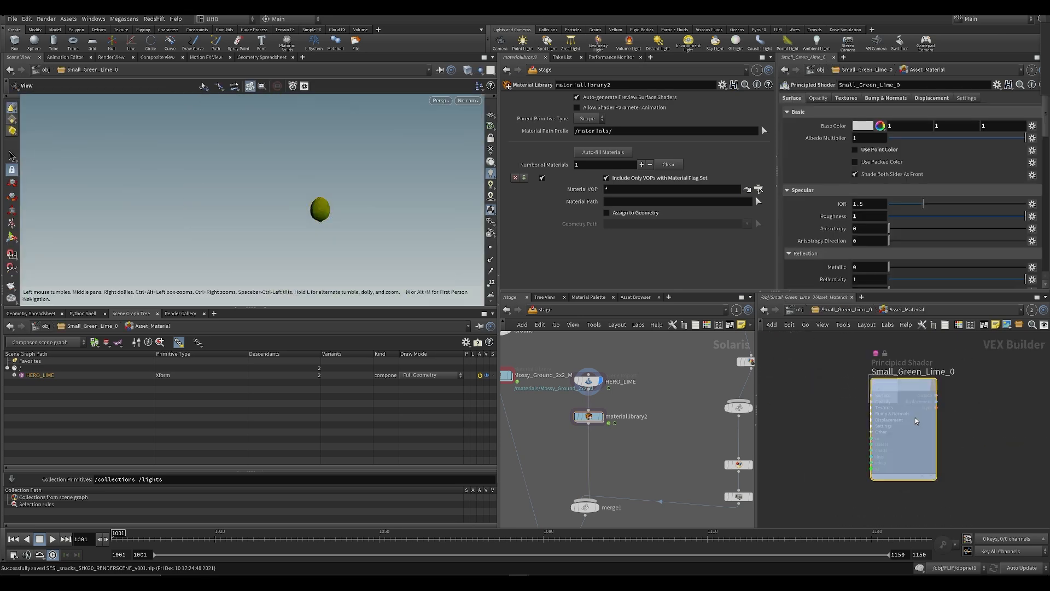
pyautogui.doubleClick(589, 417)
pyautogui.hotkey('ctrl', 'v')
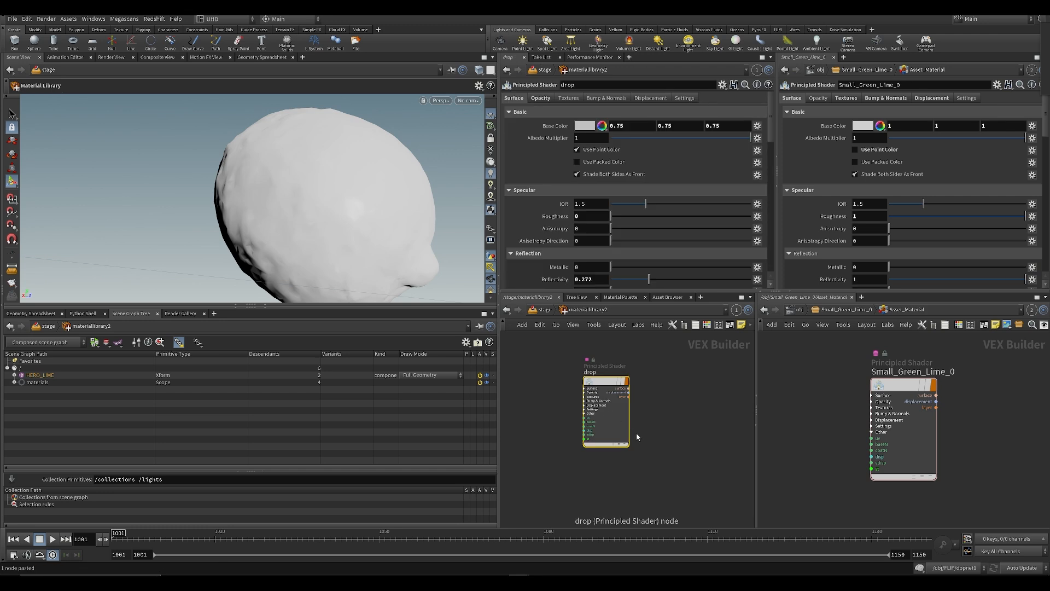
# Display the material library, assign it to geometry path * and auto-fill its entry with the drop material
pyautogui.press('u')
pyautogui.moveTo(595, 414)
pyautogui.mouseDown()
pyautogui.moveTo(609, 418)
pyautogui.moveTo(595, 413)
pyautogui.mouseUp()
pyautogui.click(606, 212)
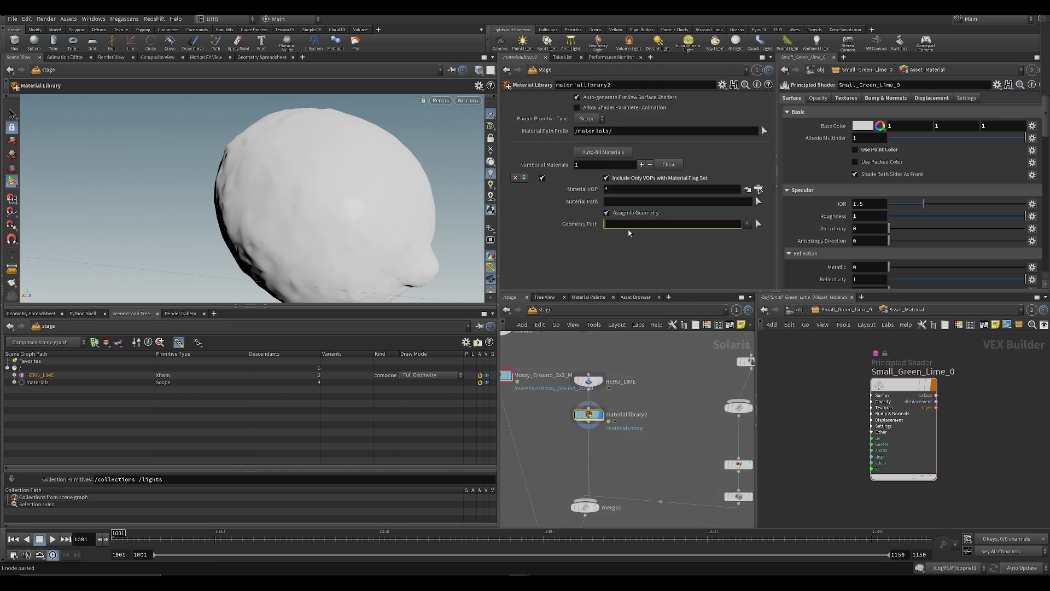
pyautogui.write('*')
pyautogui.press('Return')
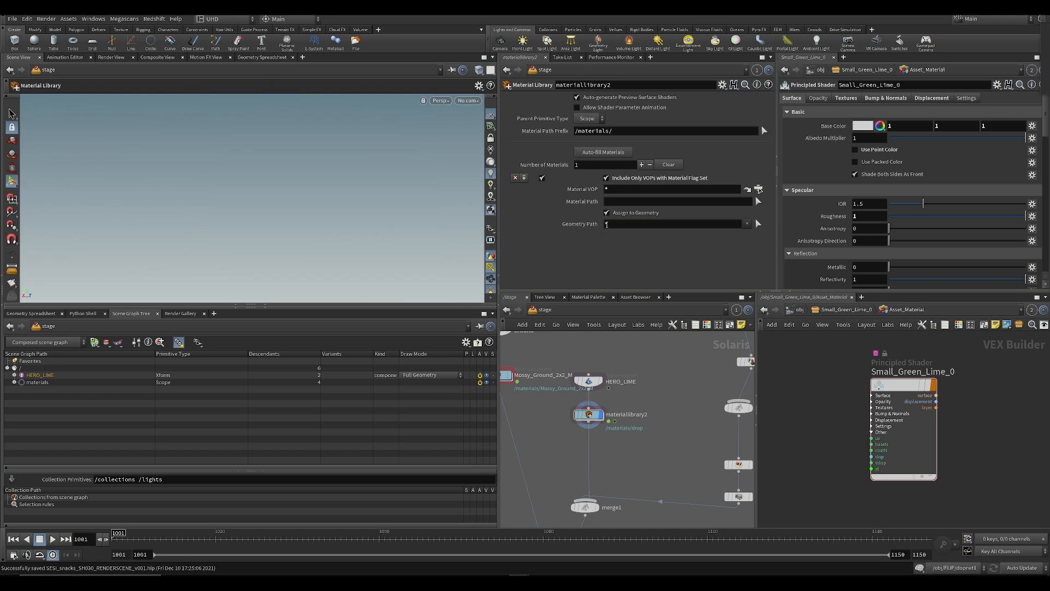
pyautogui.click(664, 175)
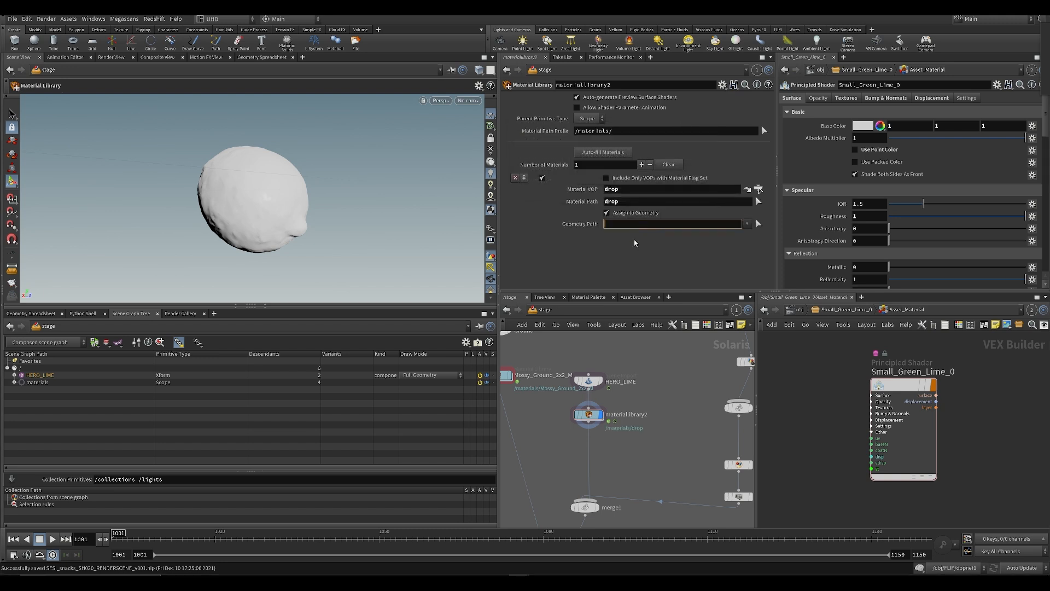
# Replace the drop shader in the material library with a copy of the Small_Green_Lime_0 shader and save the file
pyautogui.doubleClick(591, 417)
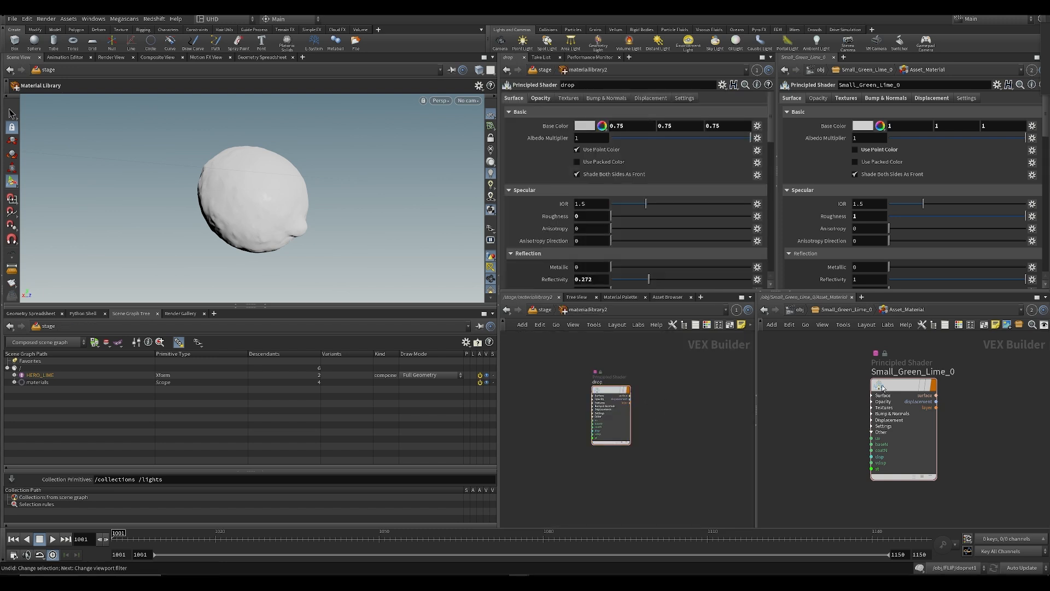
pyautogui.click(916, 391)
pyautogui.hotkey('ctrl', 'c')
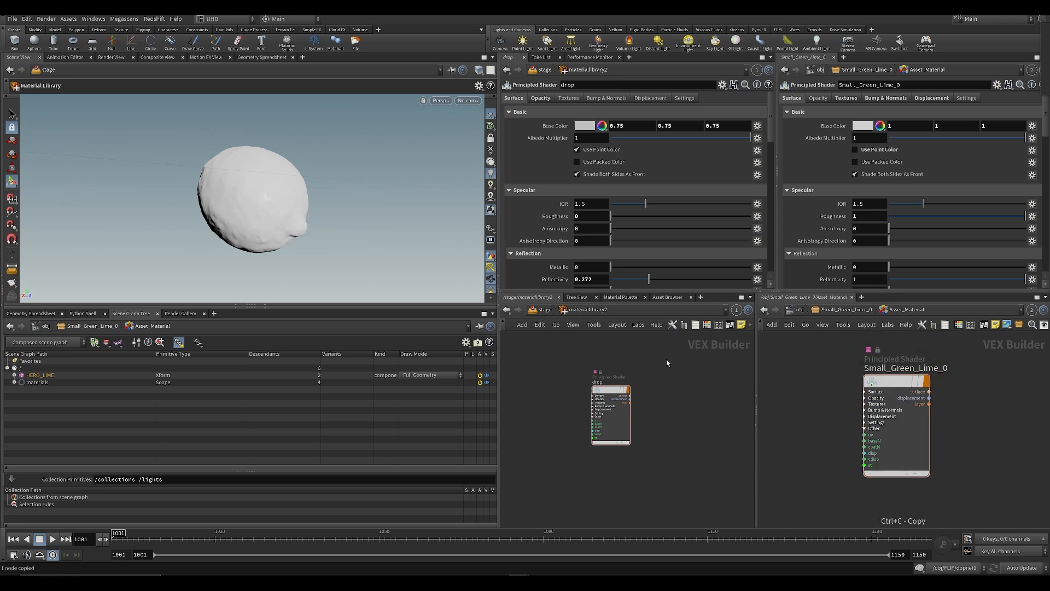
pyautogui.press('Delete')
pyautogui.hotkey('ctrl', 'v')
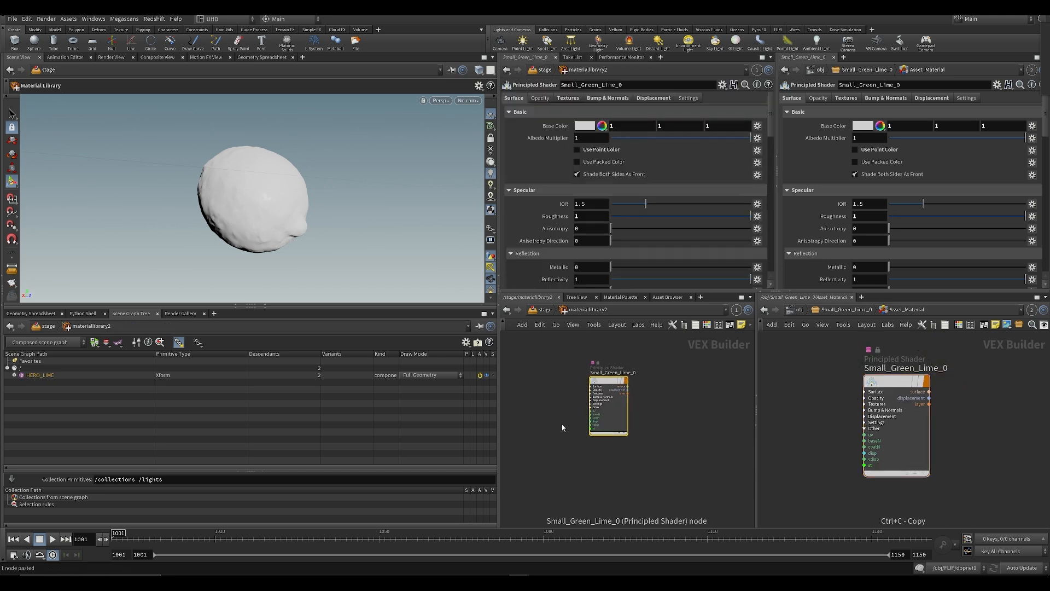
pyautogui.press('u')
pyautogui.hotkey('ctrl', 's')
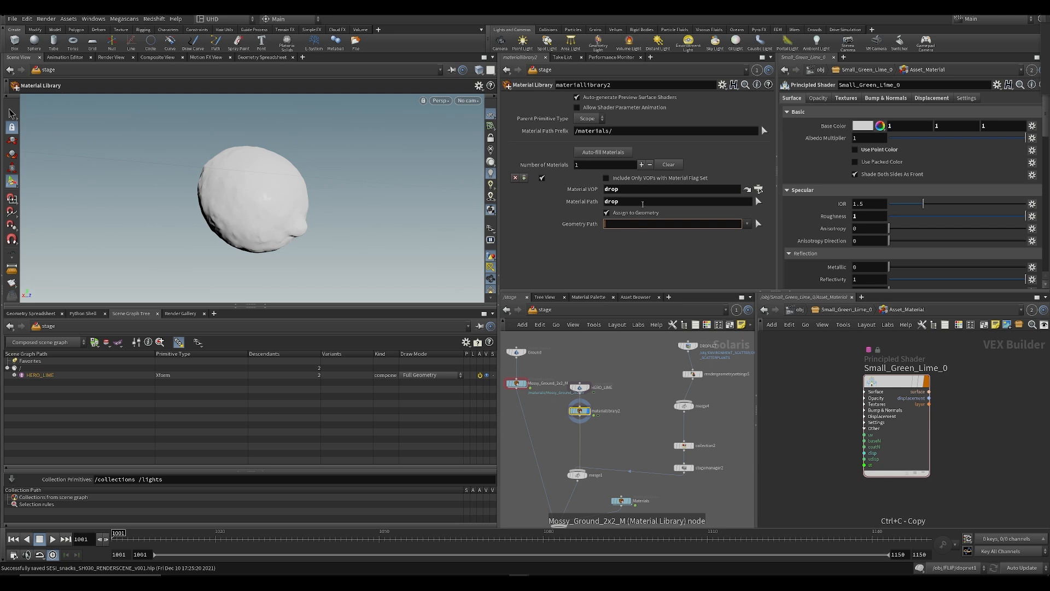
# Clear and auto-fill the library with Small_Green_Lime_0, assign it to geometry path * and save the file
pyautogui.click(666, 167)
pyautogui.click(611, 153)
pyautogui.click(641, 181)
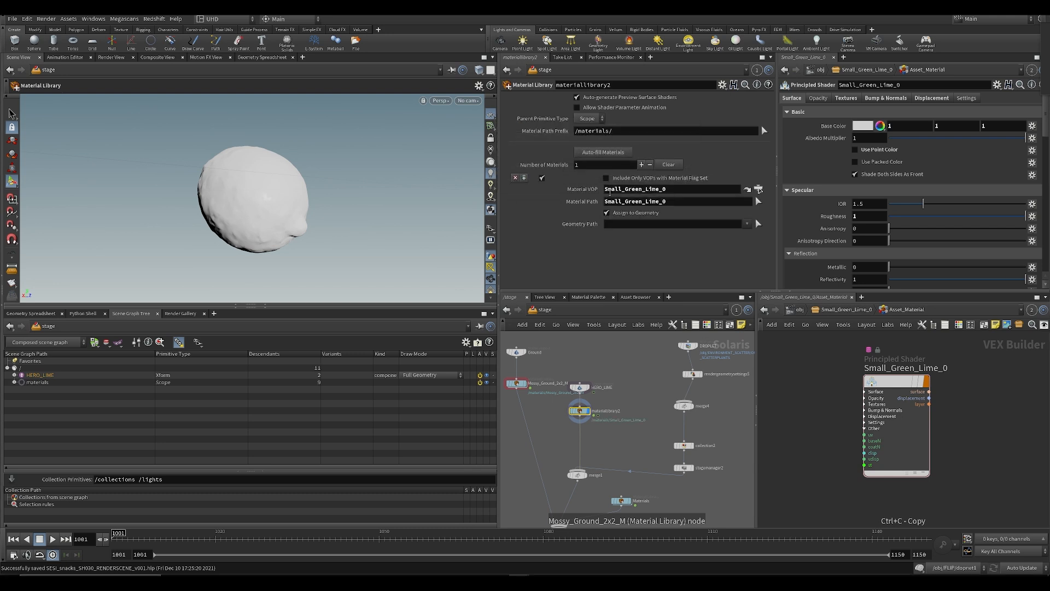
pyautogui.write('*')
pyautogui.press('Return')
pyautogui.hotkey('ctrl', 's')
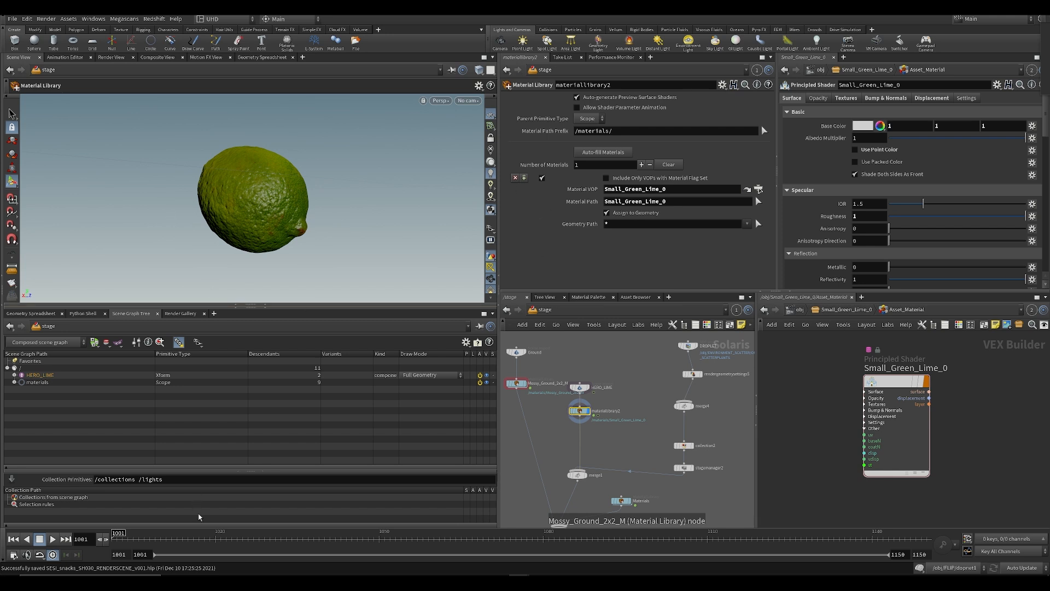
# Preview the textured lime with Karma in the viewport, checking the HERO_LIME import and its material library settings
pyautogui.click(446, 102)
pyautogui.click(449, 151)
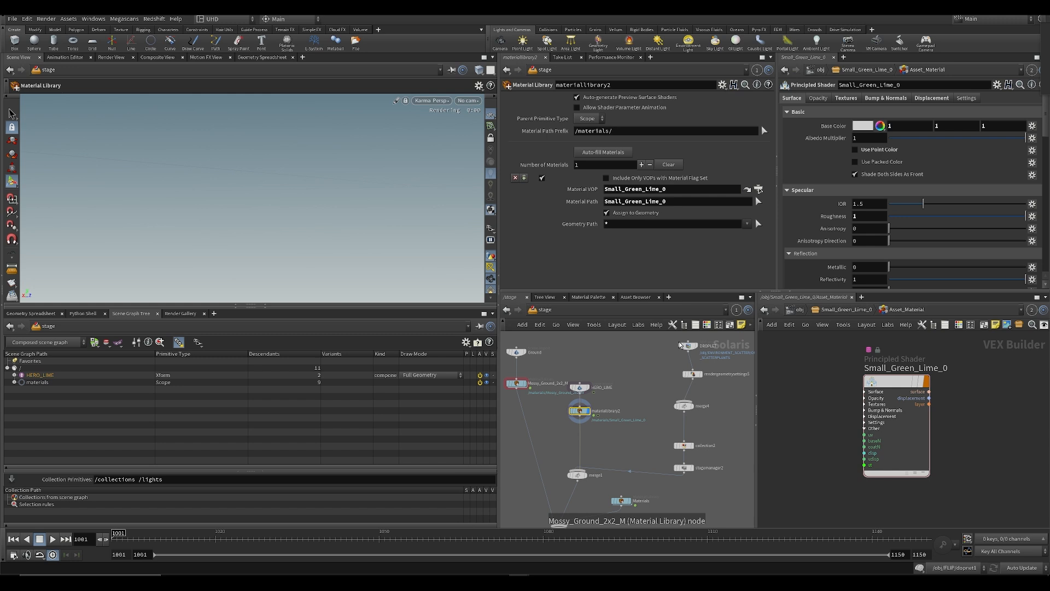
pyautogui.scroll(1, 580, 385)
pyautogui.click(578, 389)
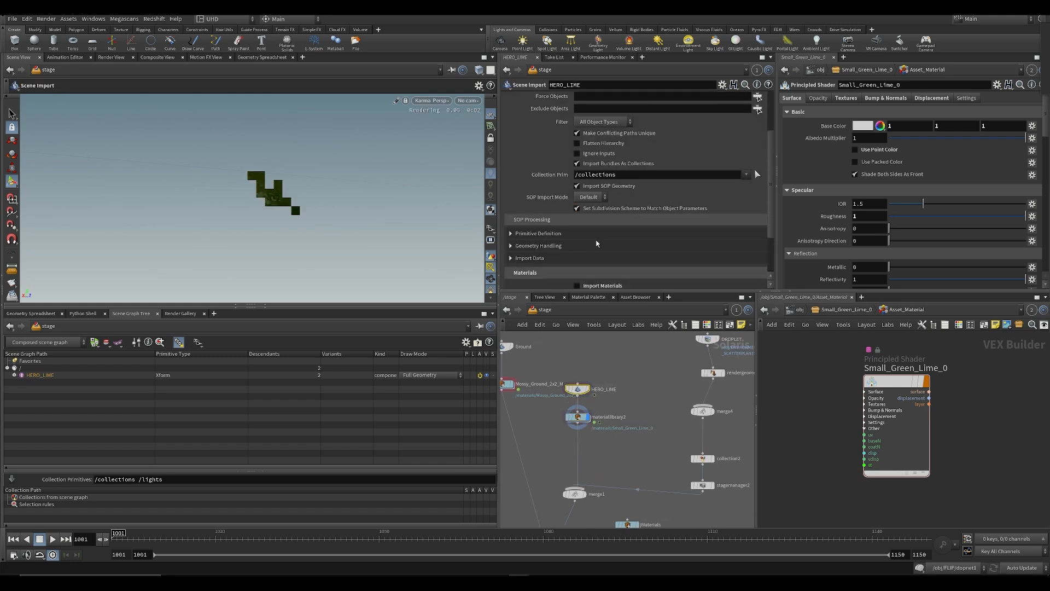
pyautogui.scroll(-3, 586, 224)
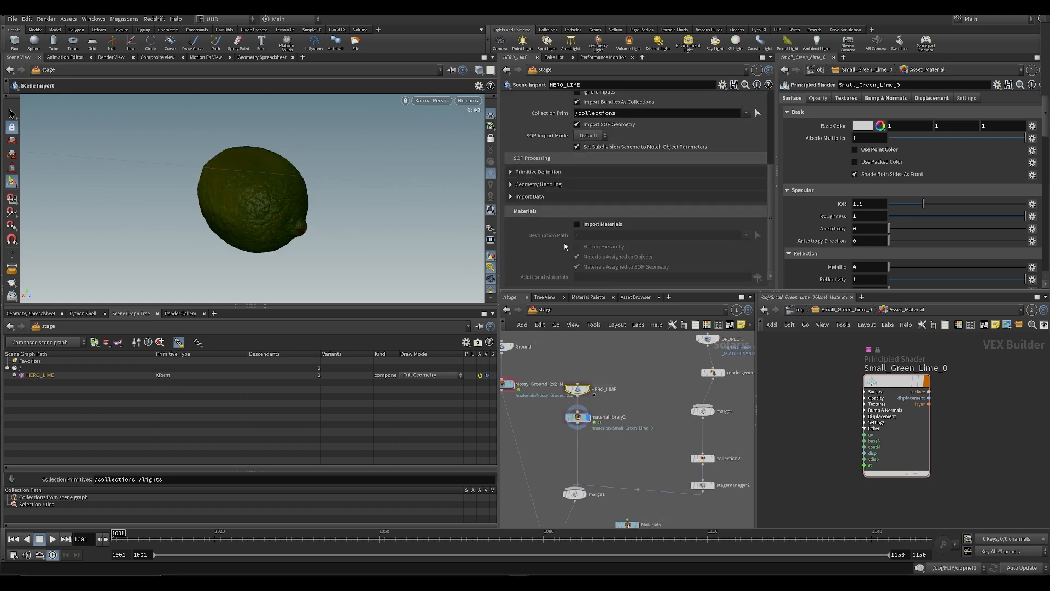
pyautogui.click(578, 419)
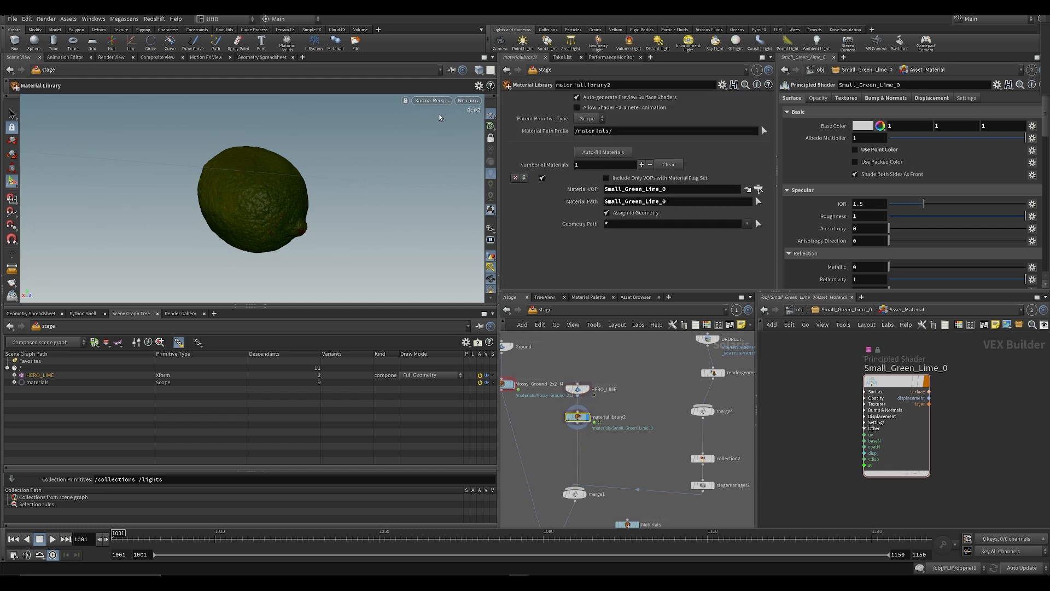
pyautogui.keyDown('alt'); pyautogui.moveTo(273, 250); pyautogui.dragTo(317, 201); pyautogui.keyUp('alt')
pyautogui.hotkey('ctrl', 's')
# Rename the DROPLET SOP Import node in the stage network as WATER and save the file
pyautogui.moveTo(613, 449); pyautogui.dragTo(622, 376, button='middle')
pyautogui.scroll(-4, 622, 376)
pyautogui.scroll(3, 622, 375)
pyautogui.moveTo(542, 413); pyautogui.dragTo(554, 387)
pyautogui.moveTo(597, 426); pyautogui.dragTo(551, 465, button='middle')
pyautogui.click(603, 378)
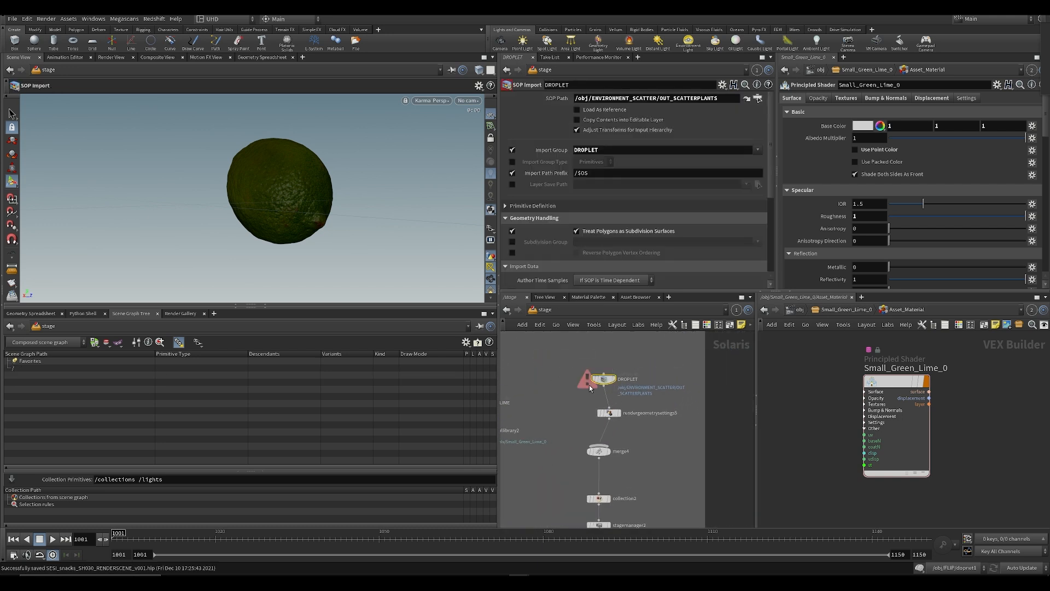
pyautogui.moveTo(589, 370); pyautogui.dragTo(569, 396, button='middle')
pyautogui.hotkey('ctrl', 'a')
pyautogui.click(652, 372)
pyautogui.hotkey('ctrl', 's')
# Return the object network to the obj level and select the WATER import to show its parameters
pyautogui.click(819, 312)
pyautogui.click(799, 312)
pyautogui.scroll(-3, 835, 404)
pyautogui.scroll(1, 791, 383)
pyautogui.moveTo(767, 379); pyautogui.dragTo(886, 409, button='middle')
pyautogui.scroll(2, 886, 409)
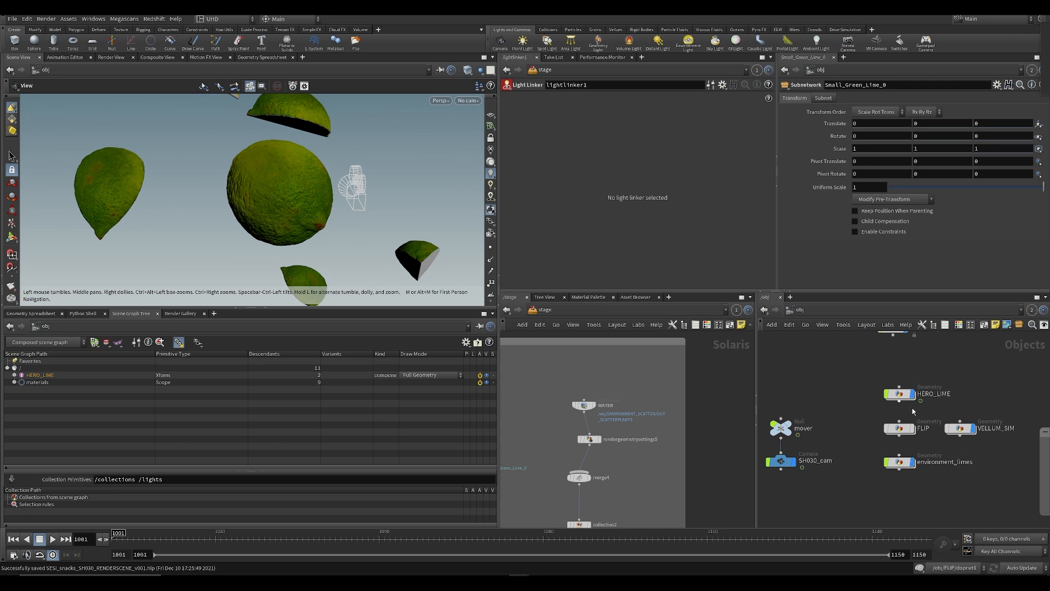
pyautogui.click(584, 405)
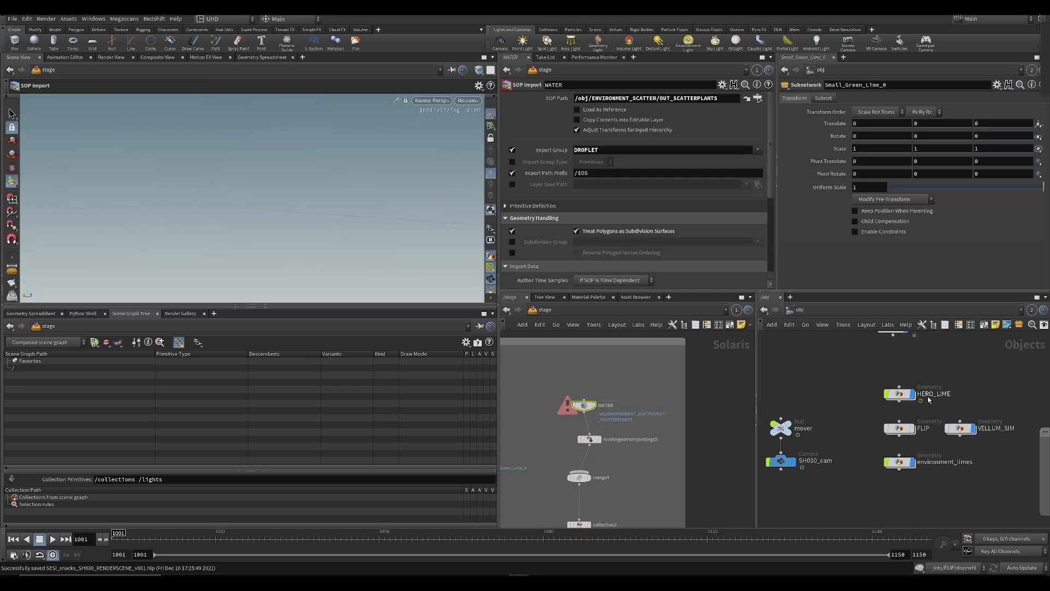
# Switch the viewport from Karma back to the standard renderer and link its pane to group 2
pyautogui.click(430, 101)
pyautogui.click(429, 141)
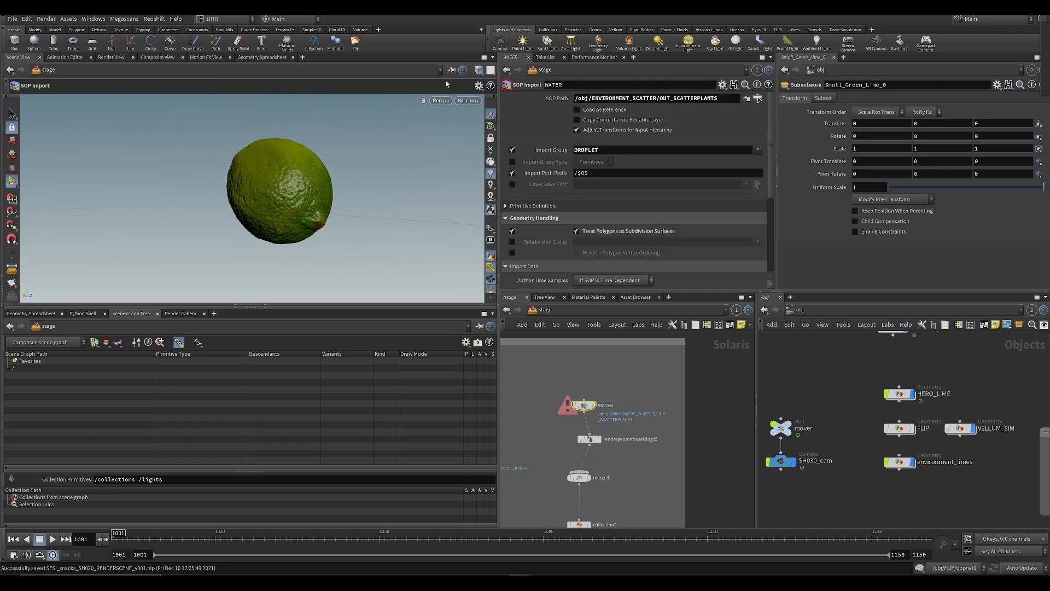
pyautogui.click(451, 69)
pyautogui.click(463, 123)
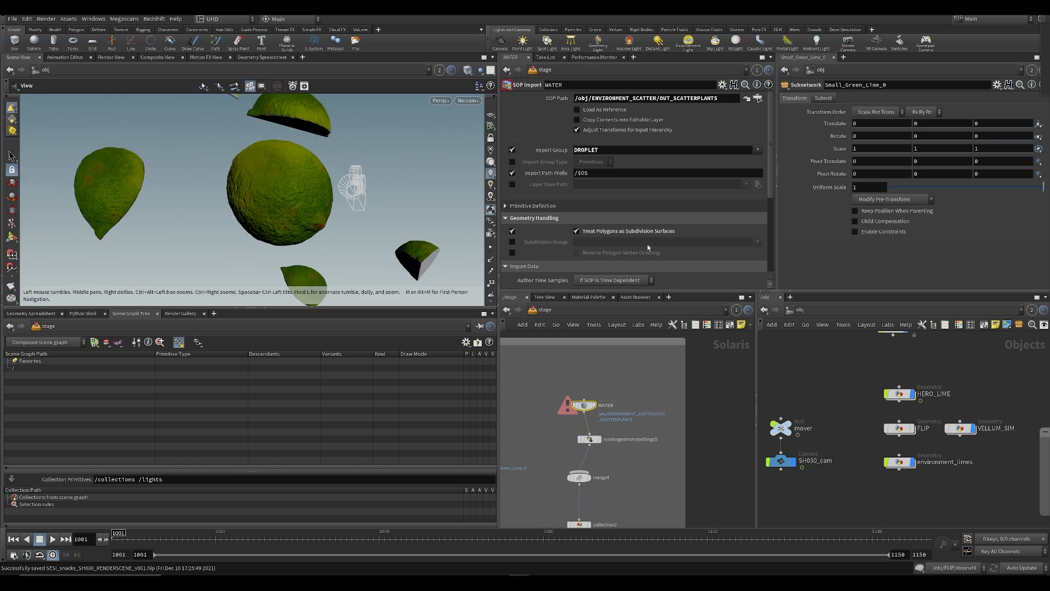
# Examine the cached fluid mesh inside VELLUM_SIM at frame 1042, return to the obj level and go to frame 1025
pyautogui.doubleClick(961, 428)
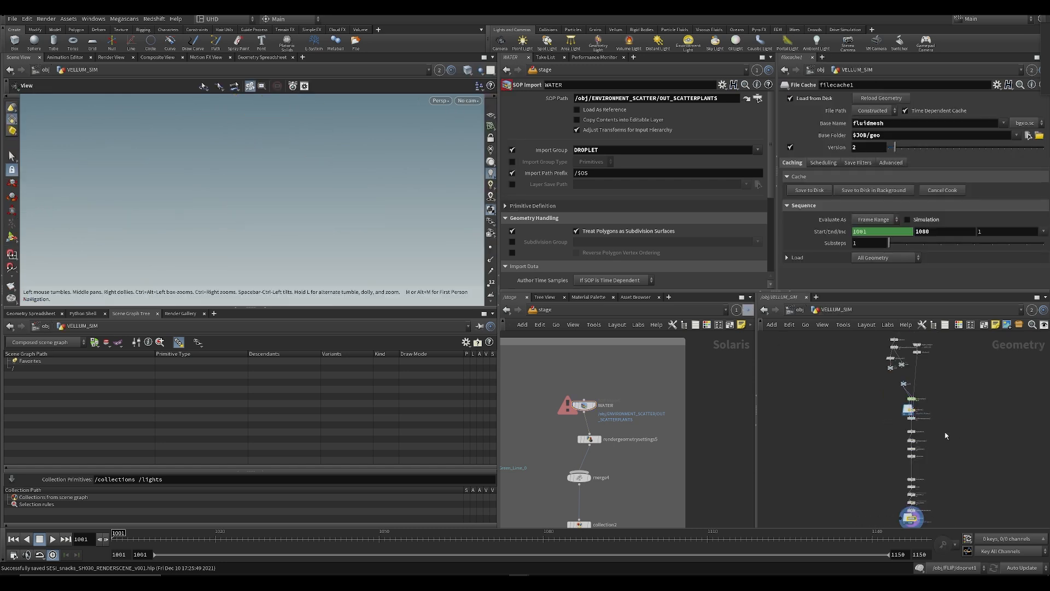
pyautogui.moveTo(850, 472); pyautogui.dragTo(845, 386, button='middle')
pyautogui.scroll(8, 901, 432)
pyautogui.moveTo(900, 432); pyautogui.dragTo(872, 468, button='middle')
pyautogui.moveTo(292, 544); pyautogui.dragTo(335, 539)
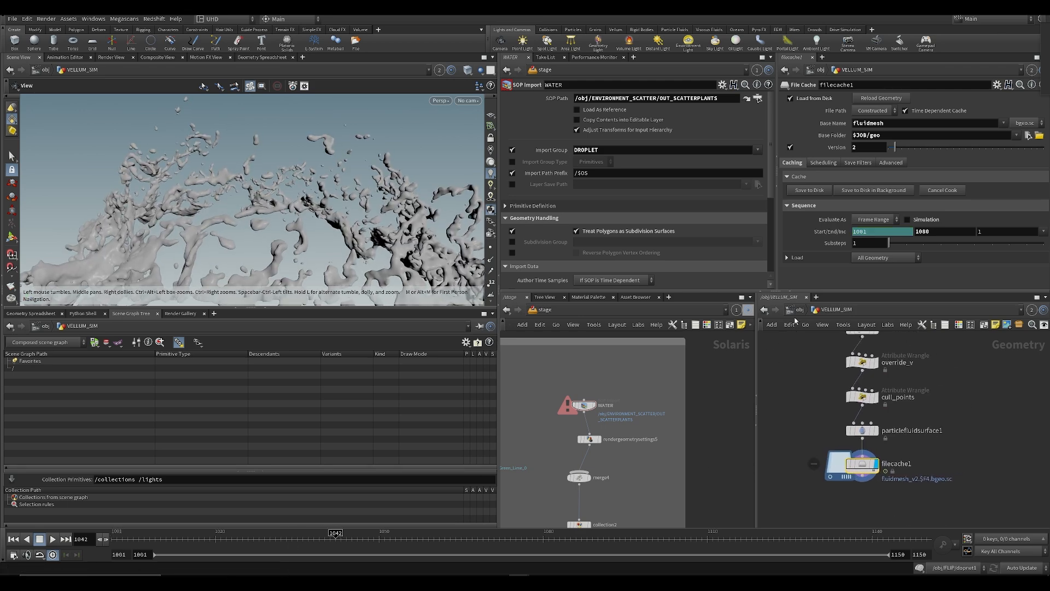
pyautogui.press('u')
pyautogui.moveTo(255, 539); pyautogui.dragTo(243, 539)
# Replace the WATER SOP Import in the stage network with a Scene Import of /obj/VELLUM_SIM above rendergeometrysettings5
pyautogui.scroll(3, 593, 398)
pyautogui.moveTo(519, 366); pyautogui.dragTo(606, 429)
pyautogui.press('Delete')
pyautogui.press('Tab')
pyautogui.write('scene')
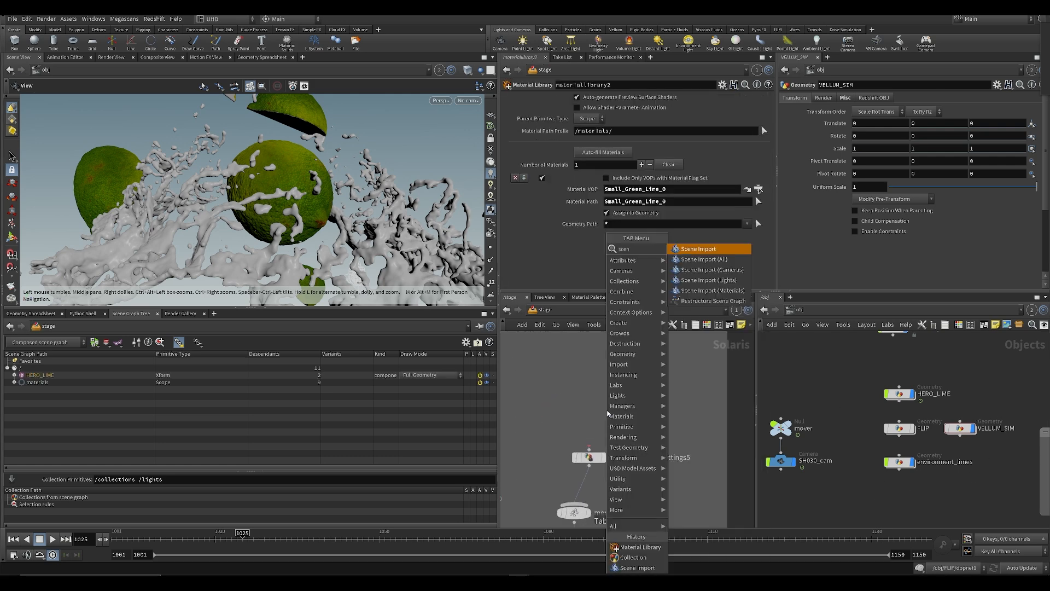
pyautogui.press('Return')
pyautogui.click(607, 413)
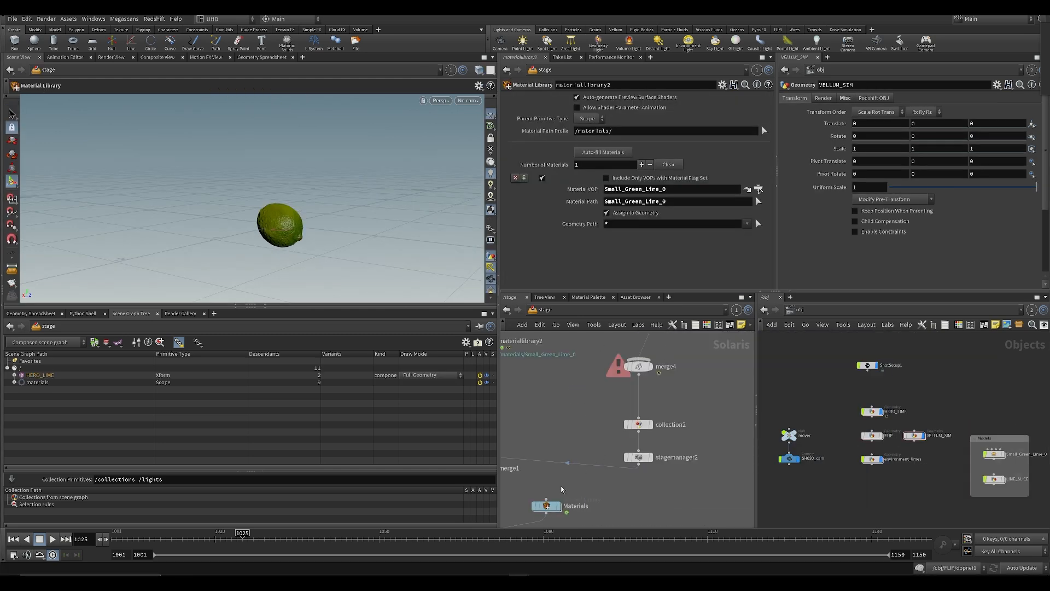
# Copy the droplet Principled Shader from inside the Materials library and return to the stage level
pyautogui.doubleClick(564, 451)
pyautogui.click(638, 449)
pyautogui.hotkey('ctrl', 'c')
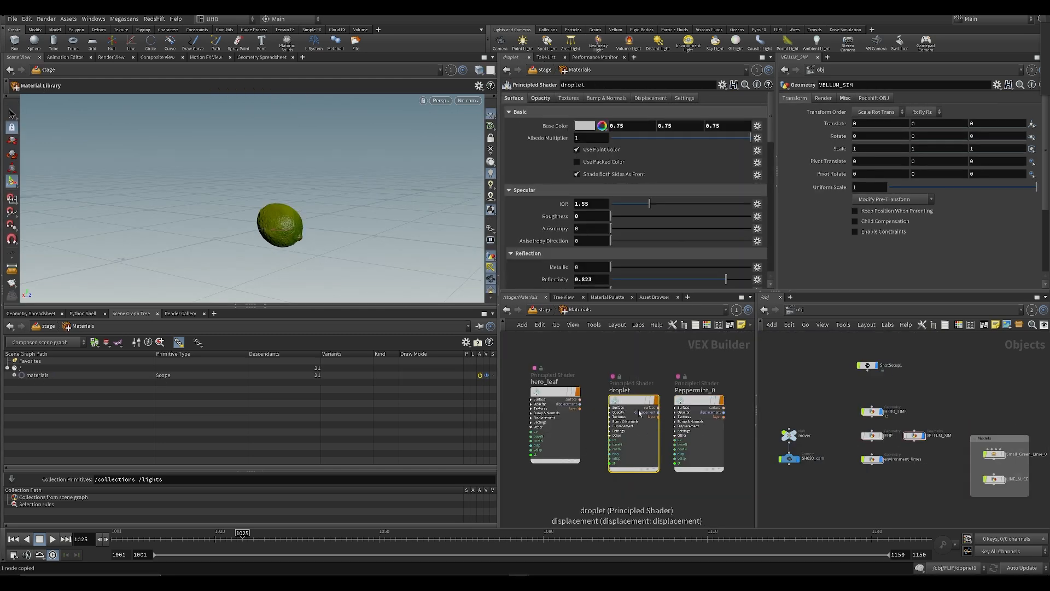
pyautogui.press('u')
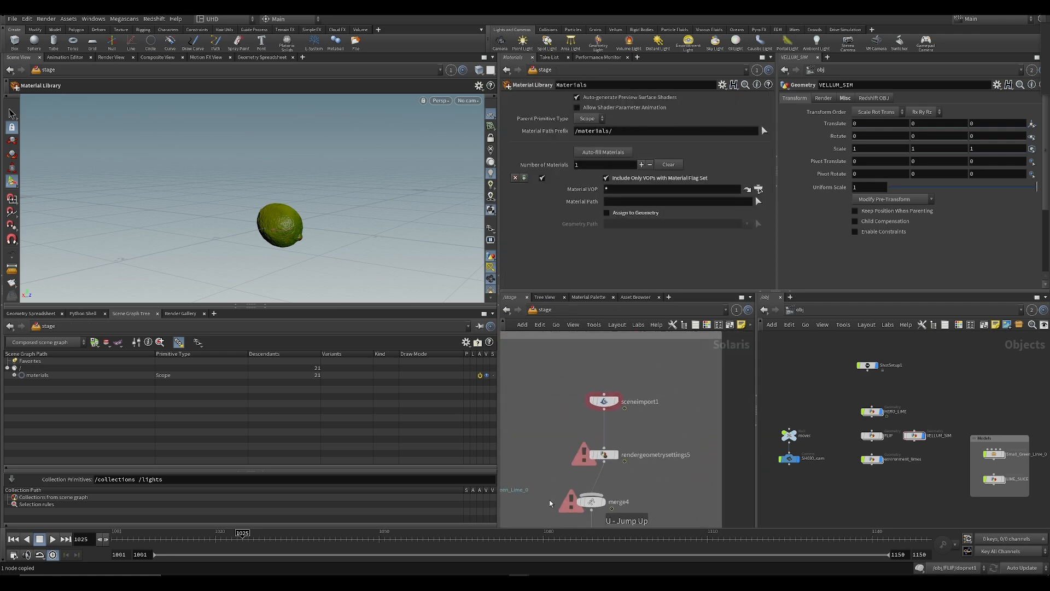
# Display the new Scene Import in the viewport and rename it DROPLET
pyautogui.click(606, 408)
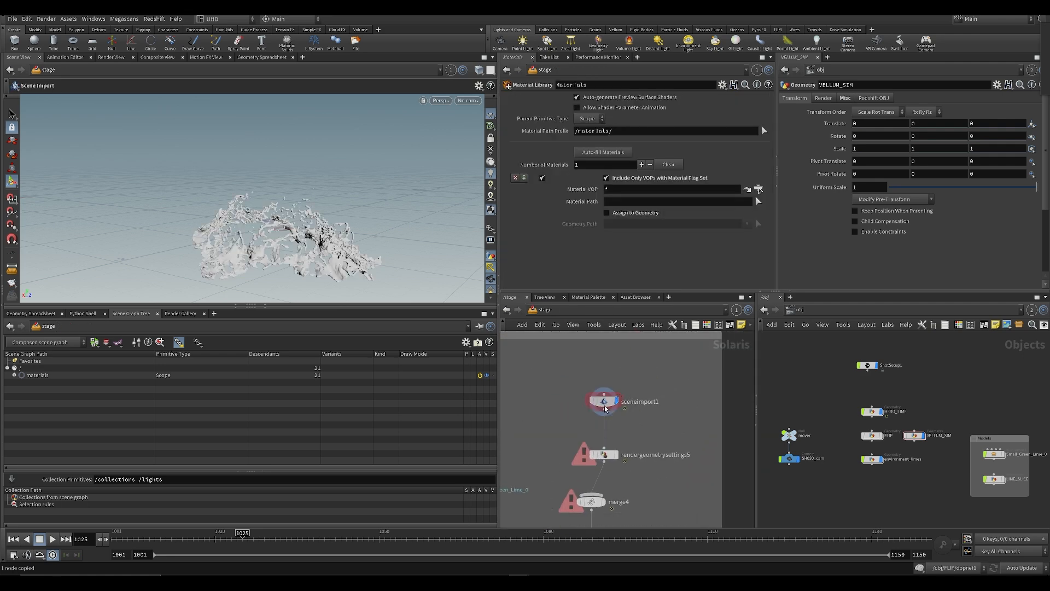
pyautogui.click(605, 407)
pyautogui.click(631, 404)
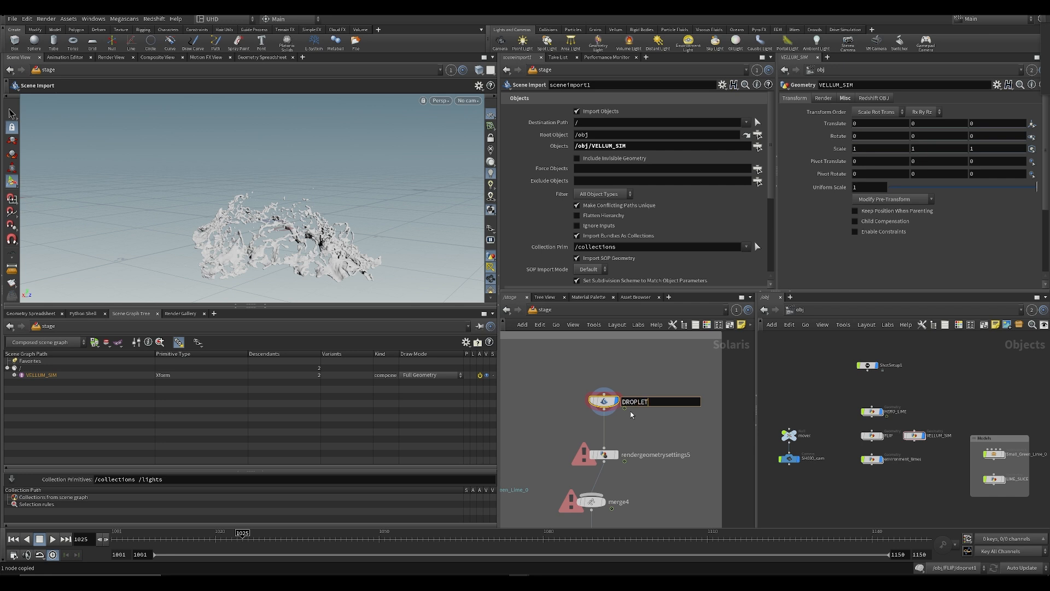
pyautogui.press('Return')
# Add a Material Library near the DROPLET import, paste the droplet shader inside it and return to the stage level
pyautogui.press('Tab')
pyautogui.write('mat')
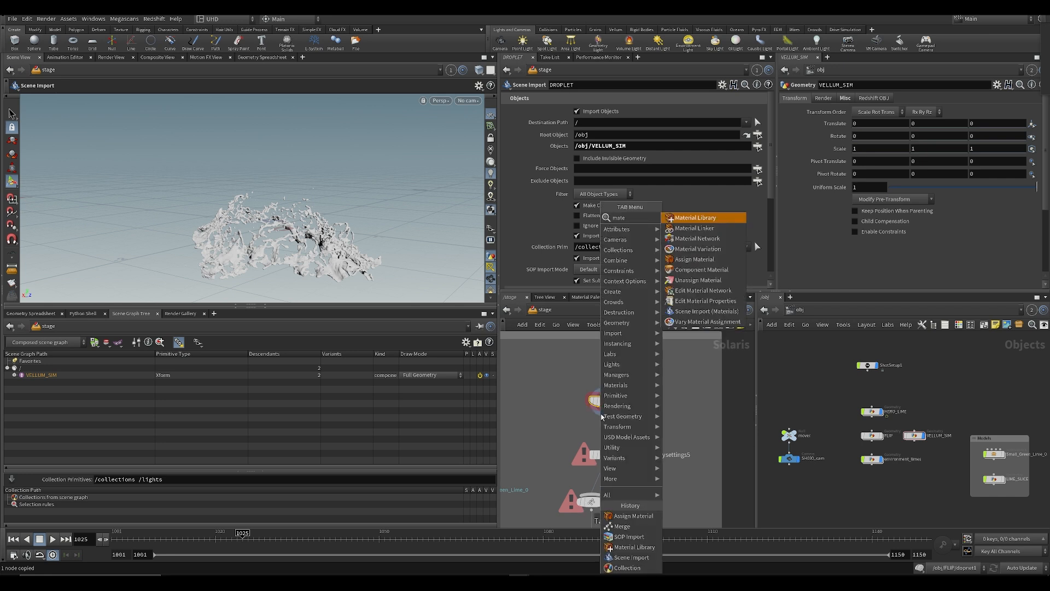
pyautogui.press('Return')
pyautogui.click(586, 460)
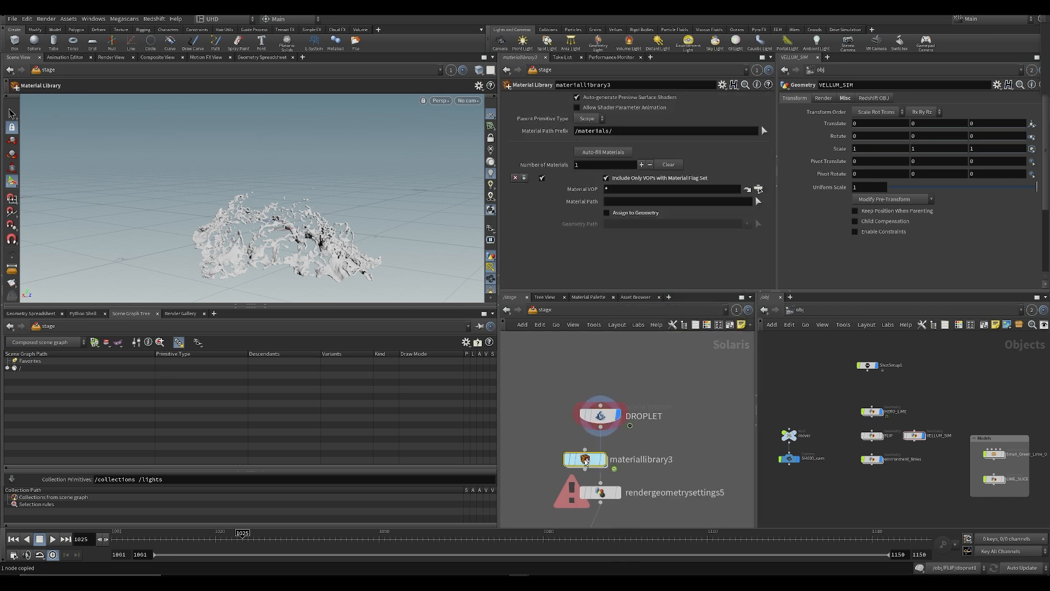
pyautogui.doubleClick(585, 459)
pyautogui.hotkey('ctrl', 'v')
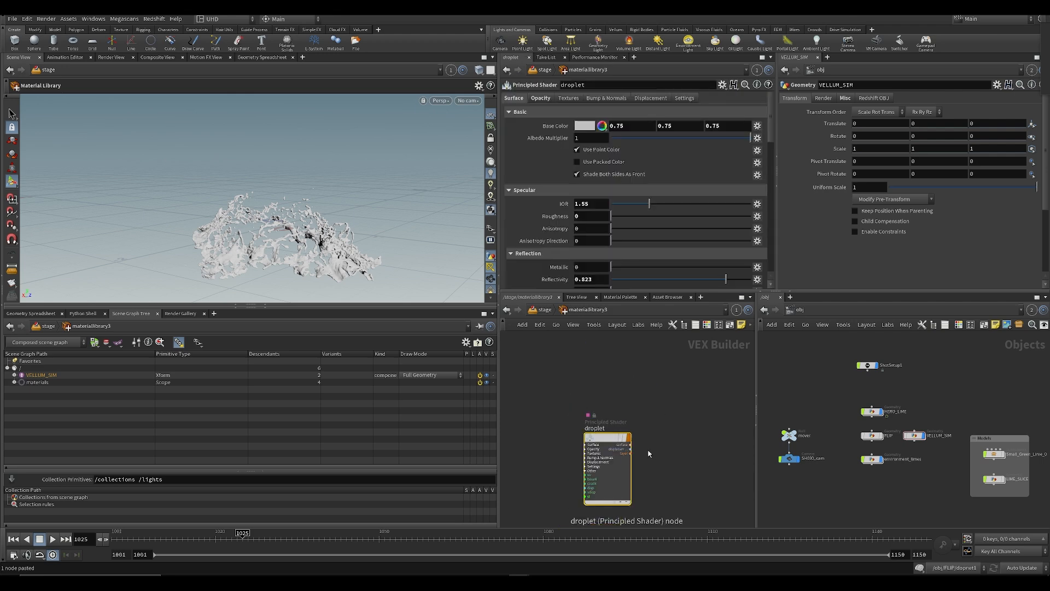
pyautogui.press('u')
# Arrange the new material library directly below DROPLET and rename it droplet_mat
pyautogui.moveTo(600, 377); pyautogui.dragTo(625, 501)
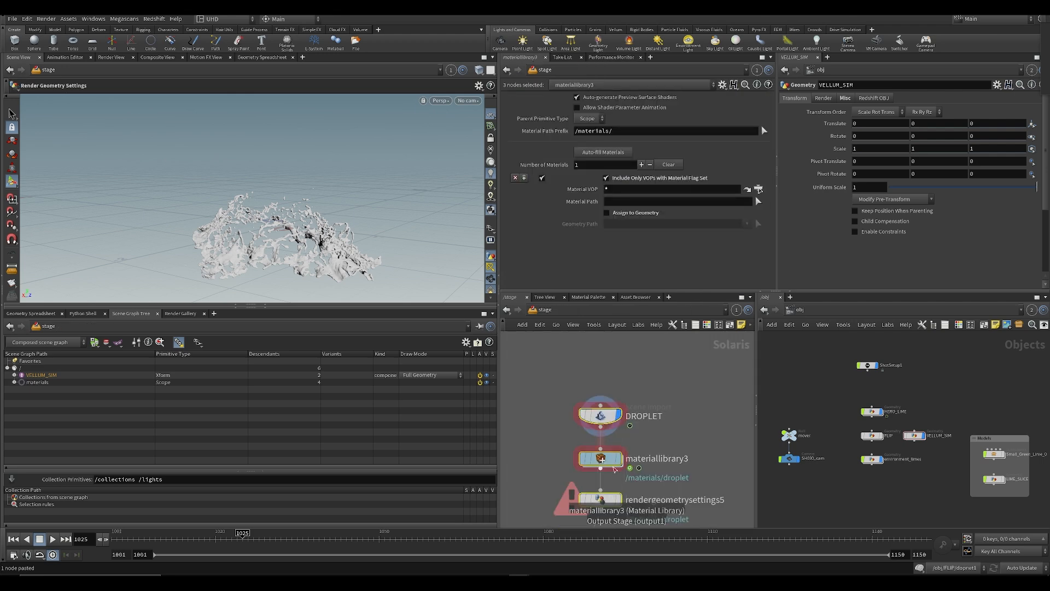
pyautogui.click(516, 377)
pyautogui.moveTo(554, 364); pyautogui.dragTo(606, 481)
pyautogui.moveTo(603, 459); pyautogui.dragTo(598, 414)
pyautogui.click(674, 408)
pyautogui.doubleClick(675, 408)
pyautogui.write('droplet_mat')
pyautogui.press('Return')
# Try collapsing DROPLET and droplet_mat into a subnetwork, and undo the collapse
pyautogui.scroll(-3, 669, 424)
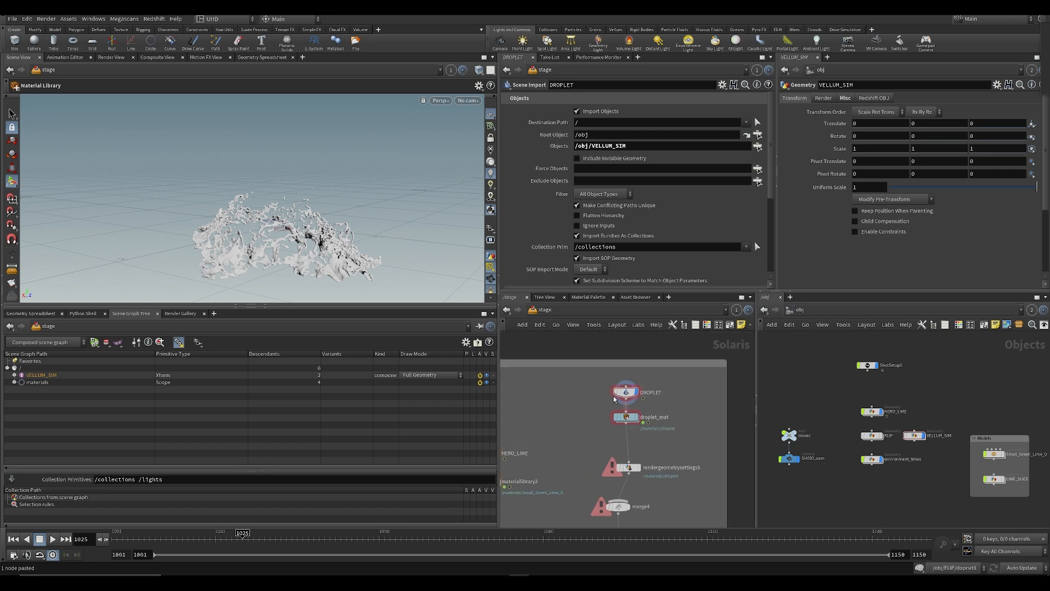
pyautogui.moveTo(584, 379); pyautogui.dragTo(655, 440)
pyautogui.moveTo(753, 390); pyautogui.dragTo(850, 390)
pyautogui.hotkey('shift', 'c')
pyautogui.scroll(3, 683, 392)
pyautogui.moveTo(683, 391); pyautogui.dragTo(692, 401)
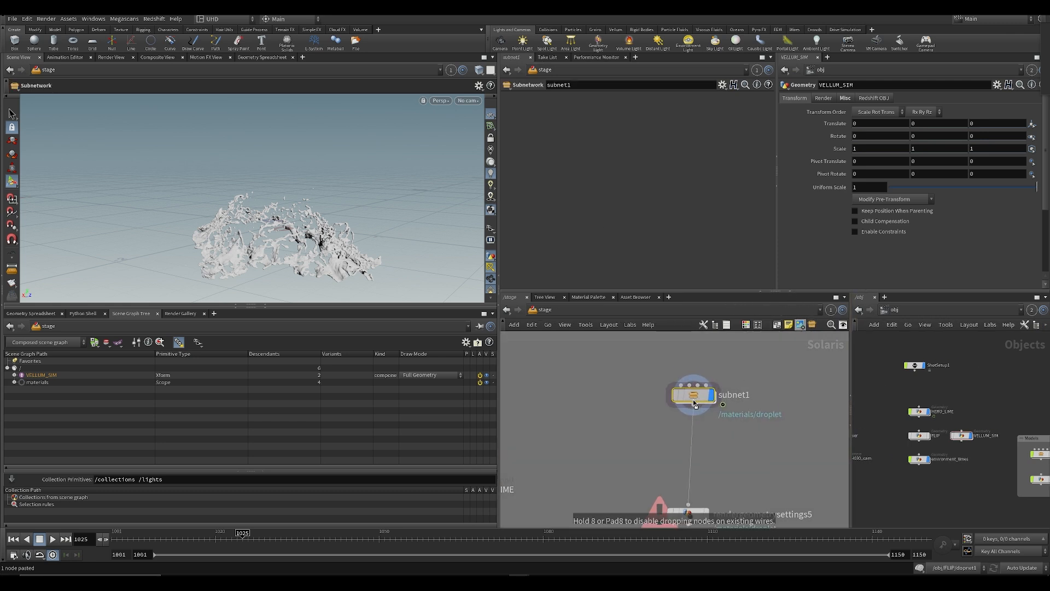
pyautogui.hotkey('ctrl', 'z')
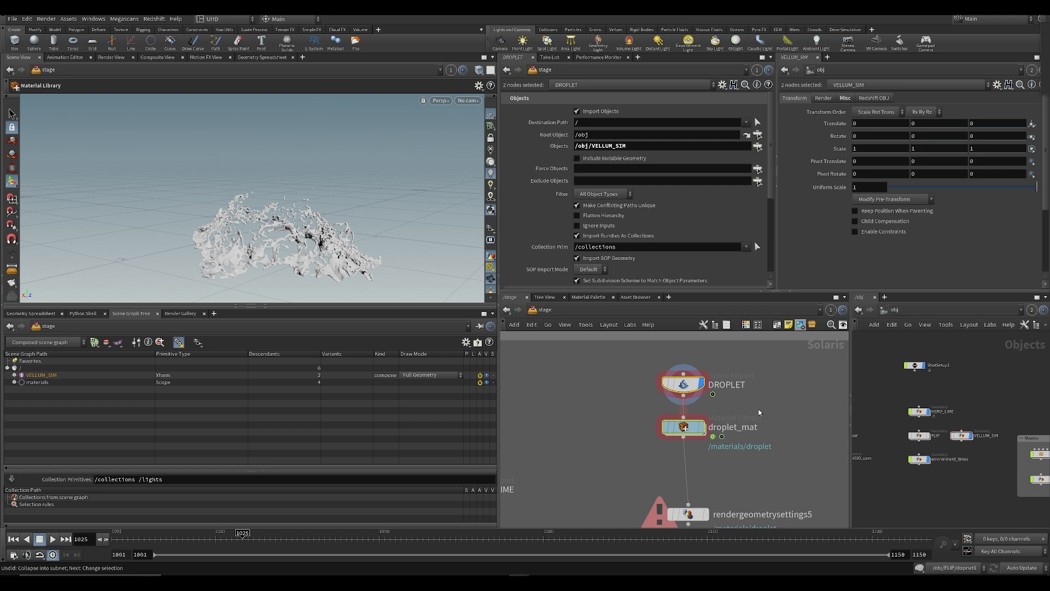
# Save the file, display droplet_mat and enable Assign to Geometry for its material
pyautogui.scroll(-3, 759, 413)
pyautogui.click(773, 417)
pyautogui.hotkey('ctrl', 's')
pyautogui.moveTo(774, 418); pyautogui.dragTo(699, 385, button='middle')
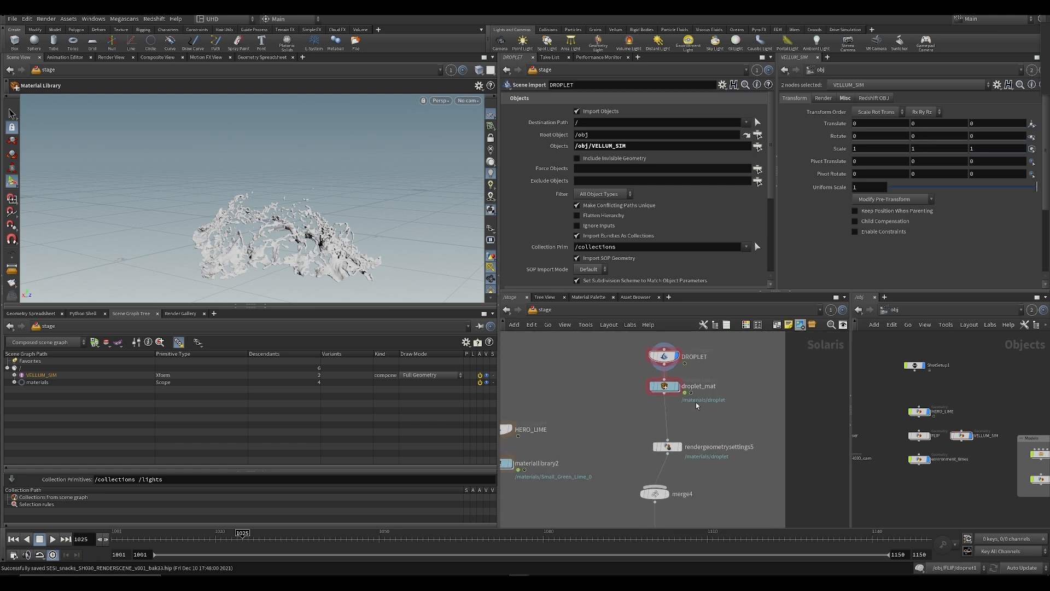
pyautogui.moveTo(733, 438); pyautogui.dragTo(662, 455, button='middle')
pyautogui.scroll(3, 691, 419)
pyautogui.moveTo(610, 412)
pyautogui.click(622, 393)
pyautogui.click(615, 212)
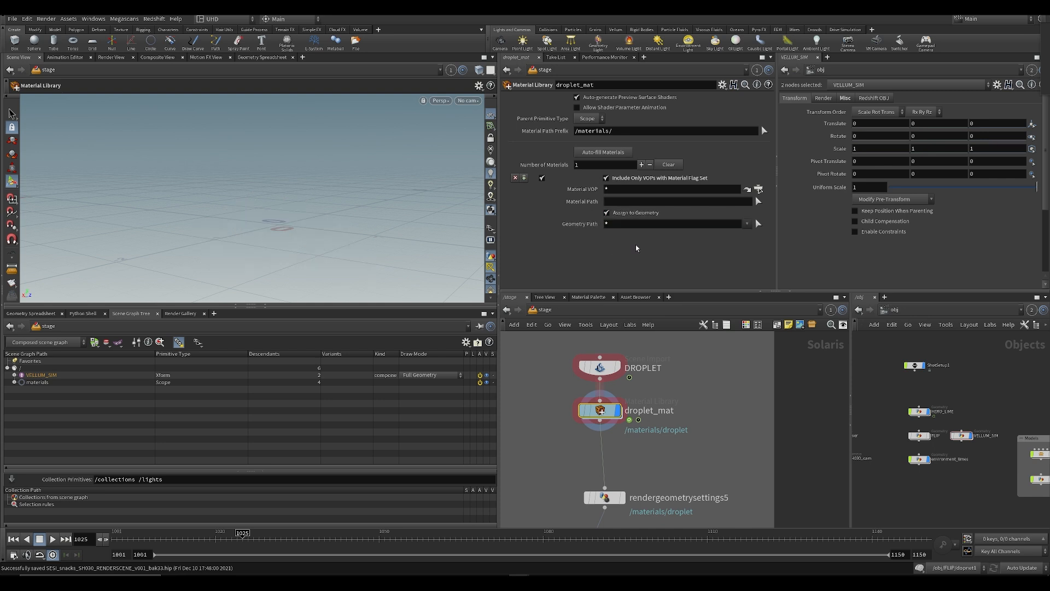
# Examine the water splash in the viewport, and display materiallibrary2 to check the textured lime
pyautogui.moveTo(677, 465); pyautogui.dragTo(780, 345, button='middle')
pyautogui.keyDown('alt'); pyautogui.moveTo(405, 258); pyautogui.dragTo(468, 188, button='middle'); pyautogui.keyUp('alt')
pyautogui.click(493, 213)
pyautogui.moveTo(350, 208)
pyautogui.keyDown('alt'); pyautogui.mouseDown()
pyautogui.moveTo(328, 249)
pyautogui.moveTo(339, 211)
pyautogui.mouseUp(); pyautogui.keyUp('alt')
pyautogui.scroll(-3, 642, 402)
pyautogui.moveTo(641, 413); pyautogui.dragTo(683, 378, button='middle')
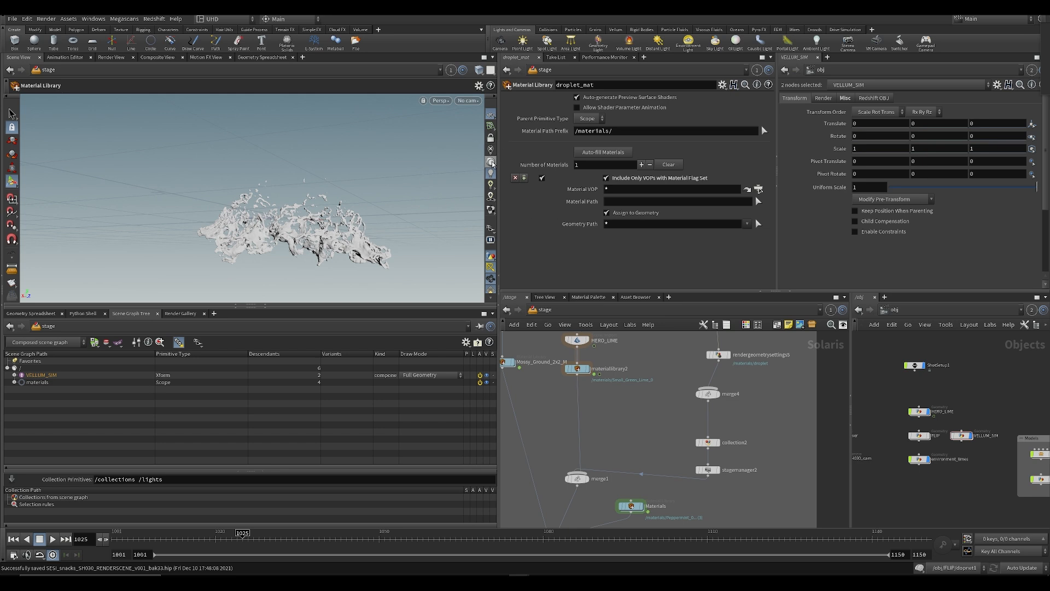
pyautogui.moveTo(631, 395); pyautogui.dragTo(638, 432, button='middle')
pyautogui.click(593, 408)
pyautogui.moveTo(583, 397); pyautogui.dragTo(574, 404, button='middle')
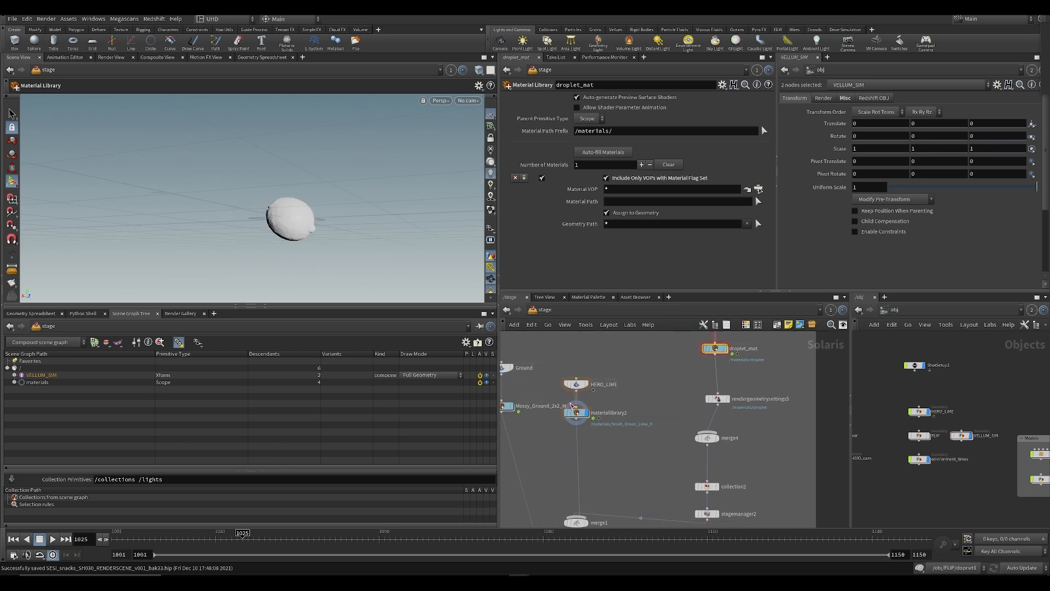
pyautogui.click(576, 413)
pyautogui.scroll(-4, 676, 431)
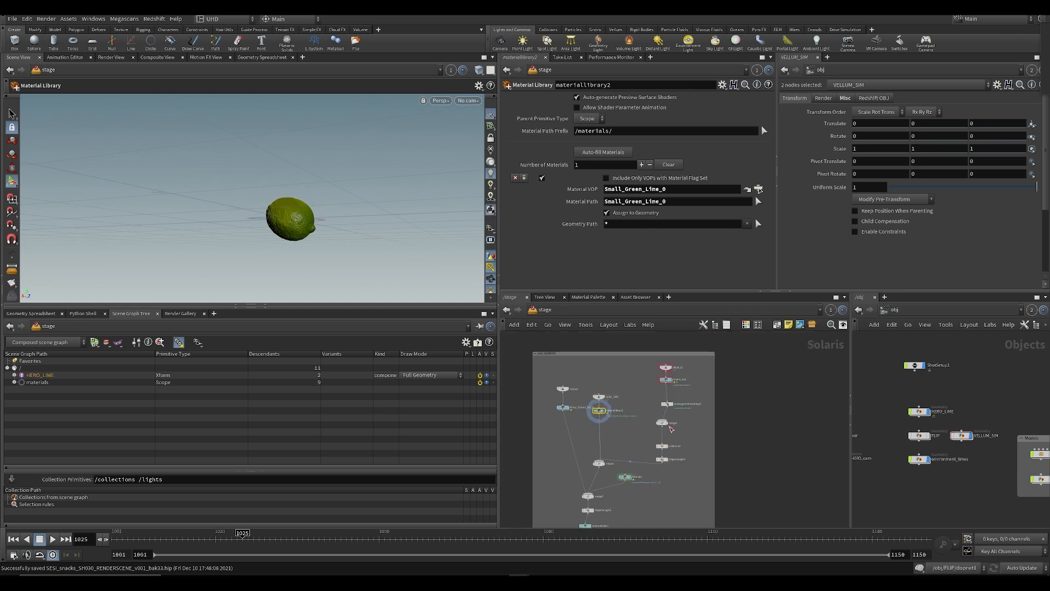
# Delete the render settings, merge, collection and stage manager nodes below droplet_mat and wire droplet_mat into merge1
pyautogui.scroll(4, 660, 451)
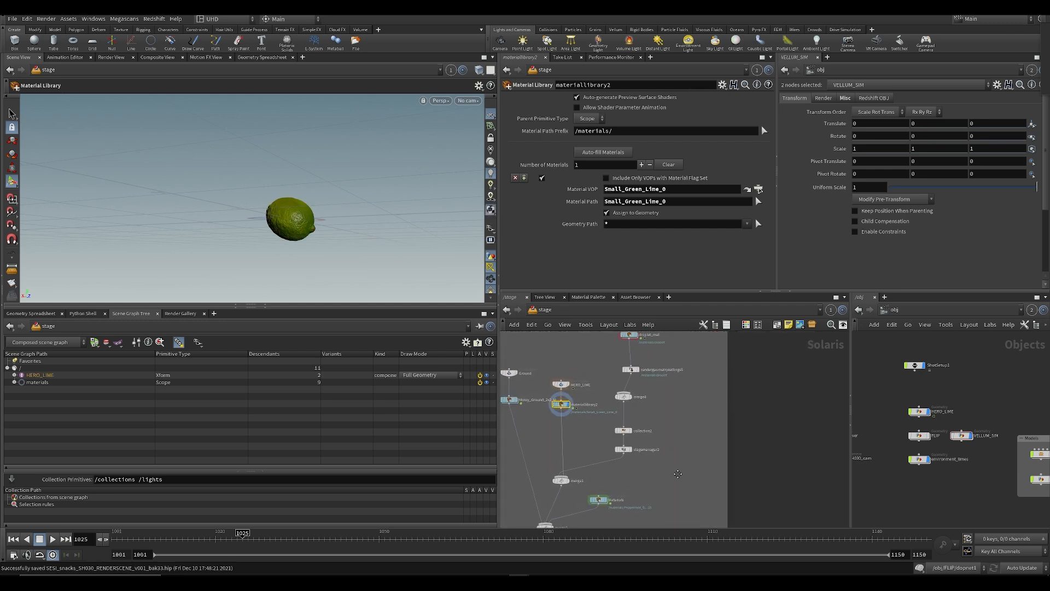
pyautogui.moveTo(630, 445); pyautogui.dragTo(616, 379)
pyautogui.press('Delete')
pyautogui.moveTo(628, 382); pyautogui.dragTo(641, 442, button='middle')
pyautogui.press('Delete')
pyautogui.moveTo(629, 409); pyautogui.dragTo(616, 498)
# Delete the Ground import and its mossy ground material library, and tidy the remaining stage nodes
pyautogui.moveTo(670, 482); pyautogui.dragTo(728, 406, button='middle')
pyautogui.scroll(-1, 671, 409)
pyautogui.click(670, 409)
pyautogui.scroll(3, 665, 408)
pyautogui.moveTo(596, 396); pyautogui.dragTo(696, 420, button='middle')
pyautogui.moveTo(557, 359); pyautogui.dragTo(632, 435)
pyautogui.press('Delete')
pyautogui.moveTo(657, 462); pyautogui.dragTo(623, 452, button='middle')
pyautogui.scroll(-3, 623, 452)
pyautogui.moveTo(607, 381); pyautogui.dragTo(649, 431)
pyautogui.click(704, 421)
pyautogui.scroll(3, 703, 421)
pyautogui.moveTo(704, 422); pyautogui.dragTo(696, 352, button='middle')
pyautogui.click(625, 366)
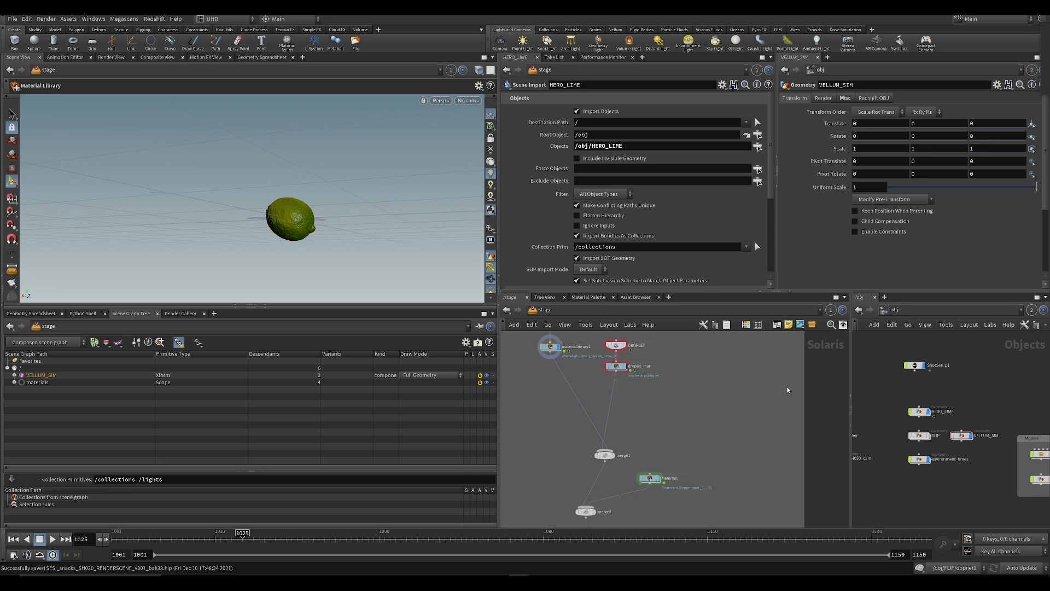
# Add a SOP Import beside the DROPLET branch, connect it to merge1, display it and save the file
pyautogui.press('Tab')
pyautogui.write('sopim')
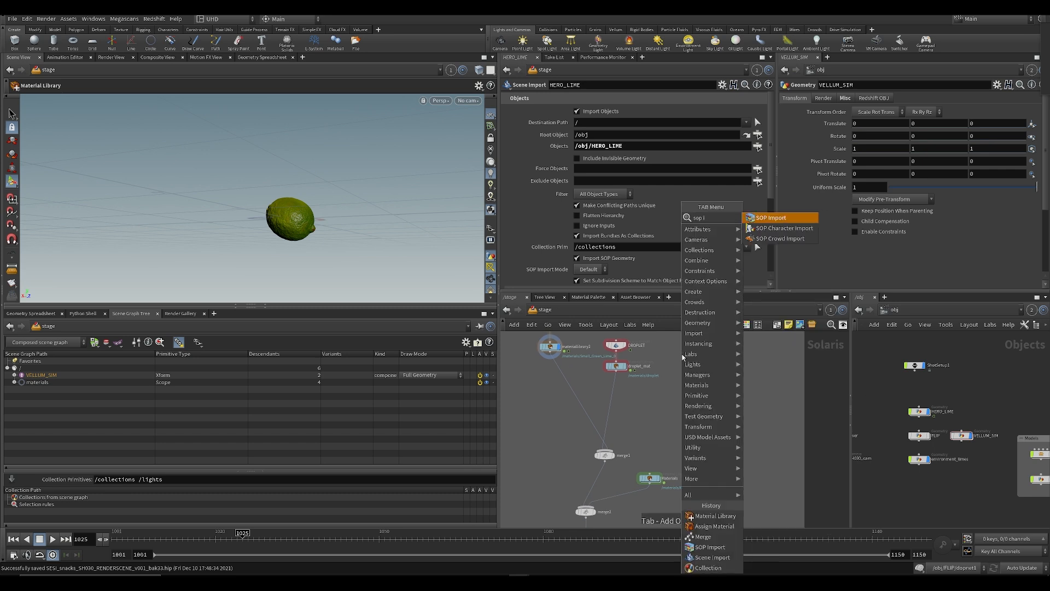
pyautogui.press('Return')
pyautogui.press('Return')
pyautogui.hotkey('ctrl', 's')
pyautogui.scroll(2, 622, 439)
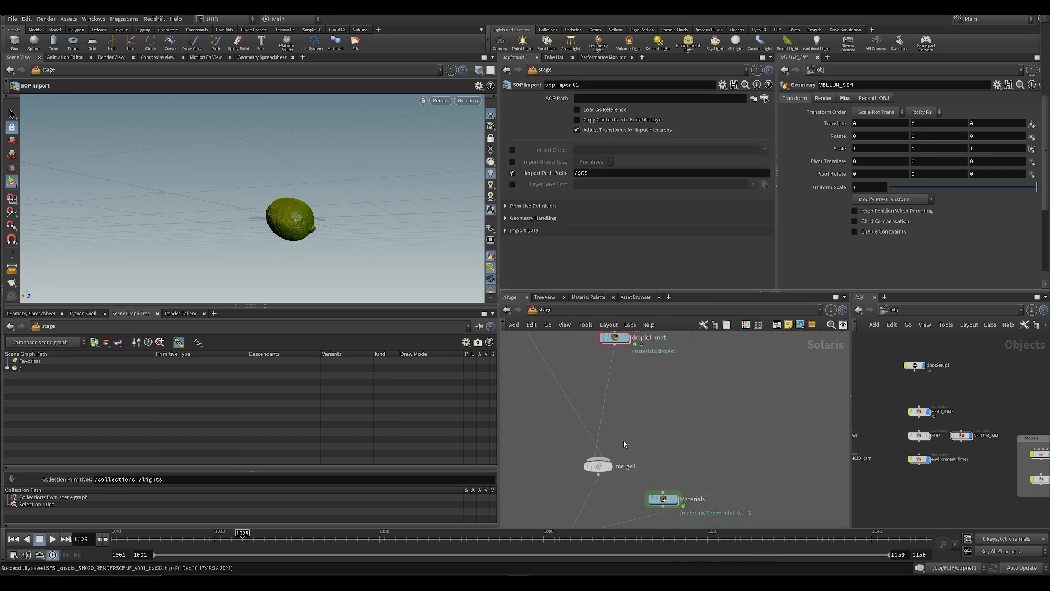
pyautogui.click(598, 459)
pyautogui.moveTo(657, 386); pyautogui.dragTo(604, 479, button='middle')
pyautogui.click(655, 422)
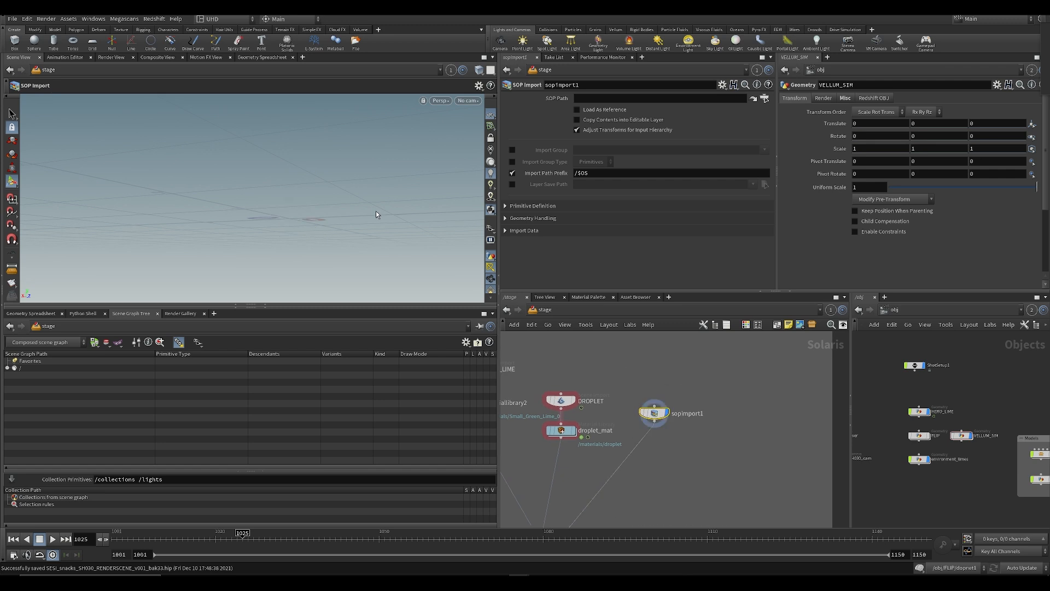
# Open the environment_limes geometry network and place a Null near its output node
pyautogui.doubleClick(929, 444)
pyautogui.moveTo(942, 456); pyautogui.dragTo(947, 491)
pyautogui.press('Tab')
pyautogui.write('null')
pyautogui.press('Return')
pyautogui.scroll(2, 947, 485)
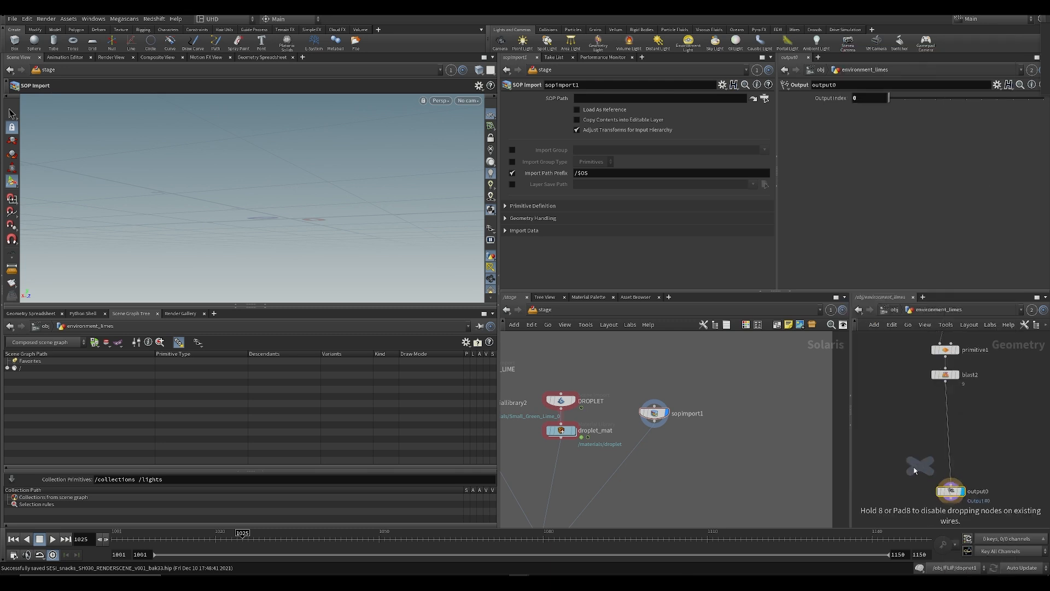
pyautogui.click(897, 486)
# Connect blast2 to the Null, rename the Null ENV_limes and delete output0
pyautogui.moveTo(946, 381); pyautogui.dragTo(899, 481)
pyautogui.click(917, 489)
pyautogui.write('ENV_limes')
pyautogui.press('Return')
pyautogui.click(950, 491)
pyautogui.press('Delete')
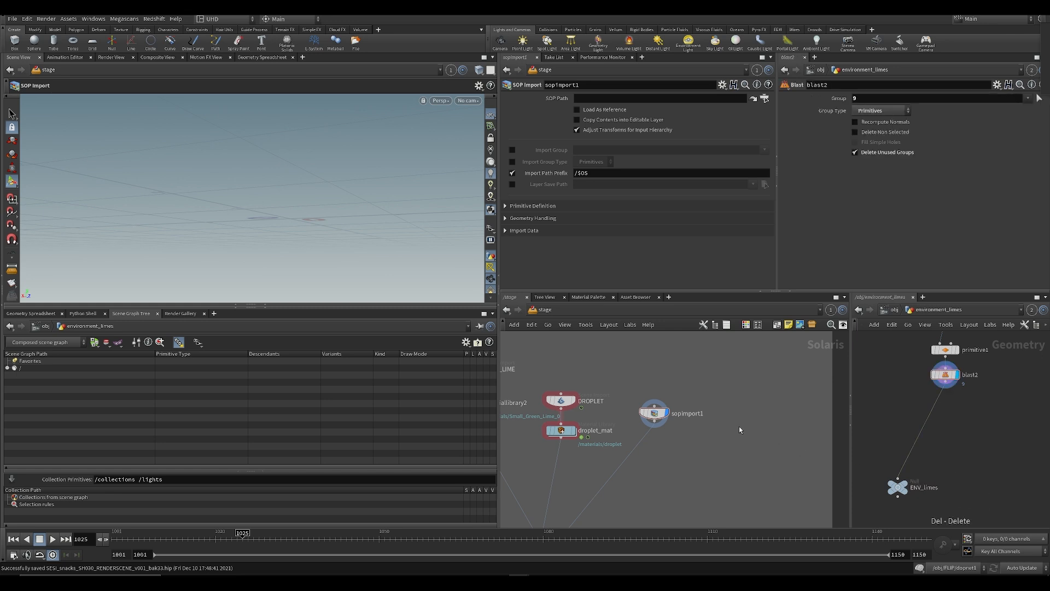
# Set sopimport1's SOP Path to /obj/environment_limes/ENV_limes and link the viewport pane to group 2
pyautogui.moveTo(899, 488); pyautogui.dragTo(592, 100)
pyautogui.click(450, 71)
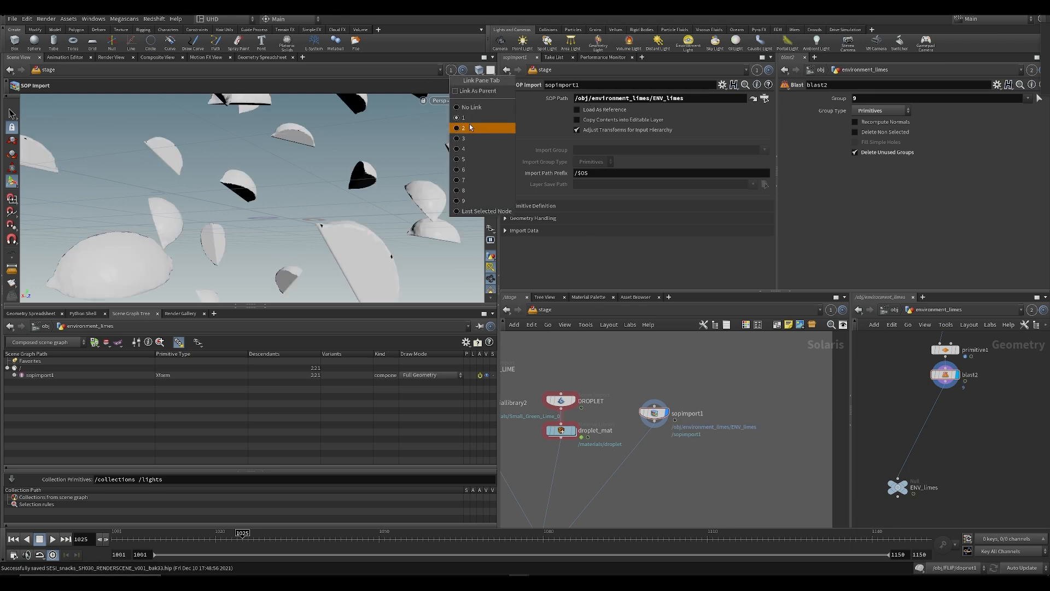
pyautogui.click(473, 129)
# Add a Delete node below blast2 in the environment_limes network
pyautogui.press('Tab')
pyautogui.write('del')
pyautogui.press('Return')
pyautogui.click(956, 441)
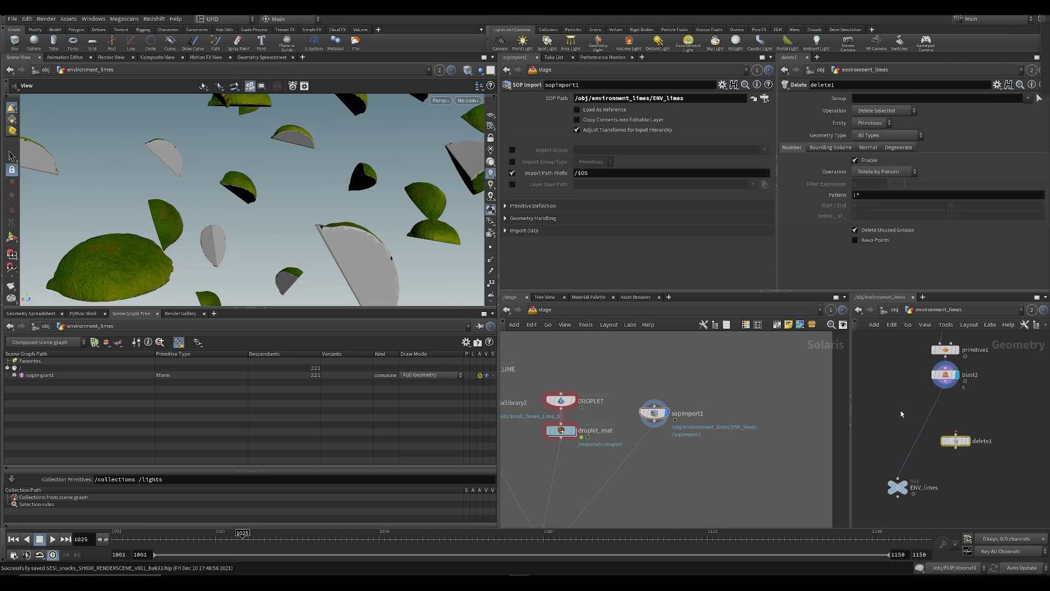
# Add an Unpack node above delete1, connect blast2 to it and display the unpacked limes
pyautogui.press('Tab')
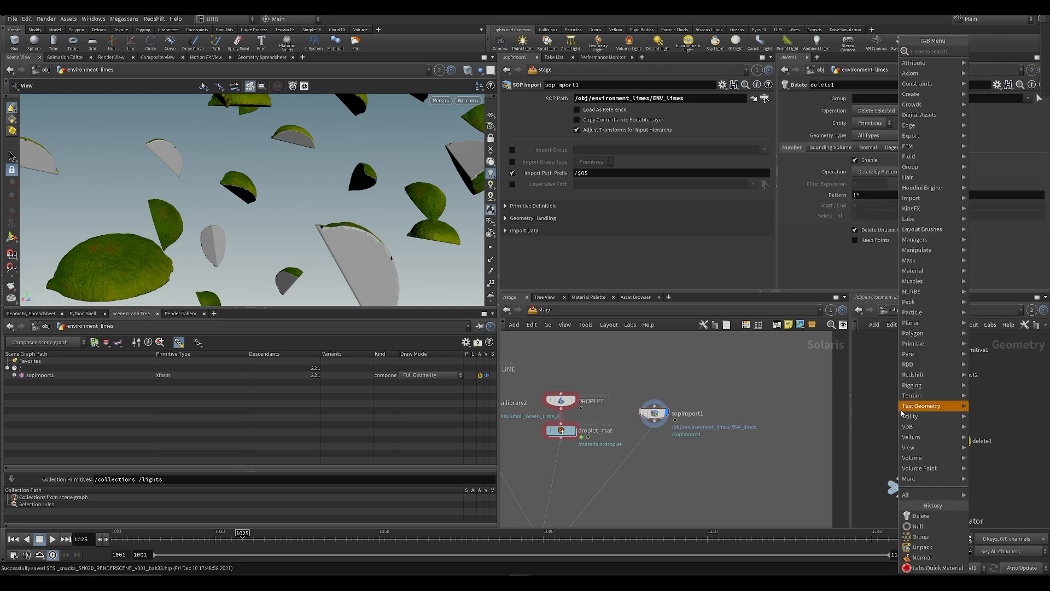
pyautogui.write('unp')
pyautogui.press('Return')
pyautogui.scroll(4, 904, 411)
pyautogui.click(976, 425)
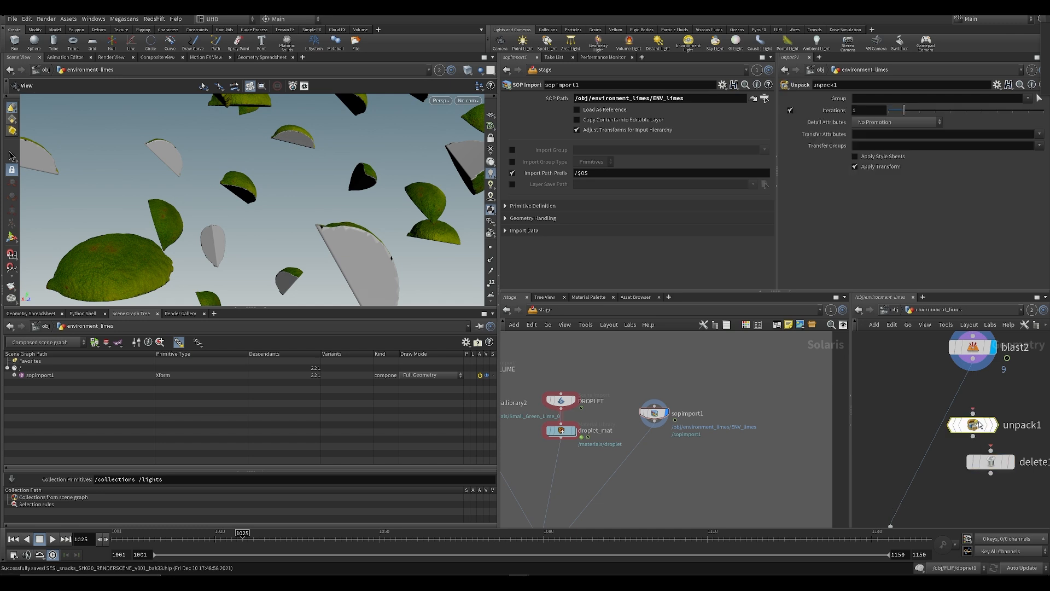
pyautogui.moveTo(974, 359); pyautogui.dragTo(973, 414)
pyautogui.click(995, 425)
pyautogui.moveTo(1010, 389); pyautogui.dragTo(967, 458, button='middle')
pyautogui.scroll(-3, 967, 458)
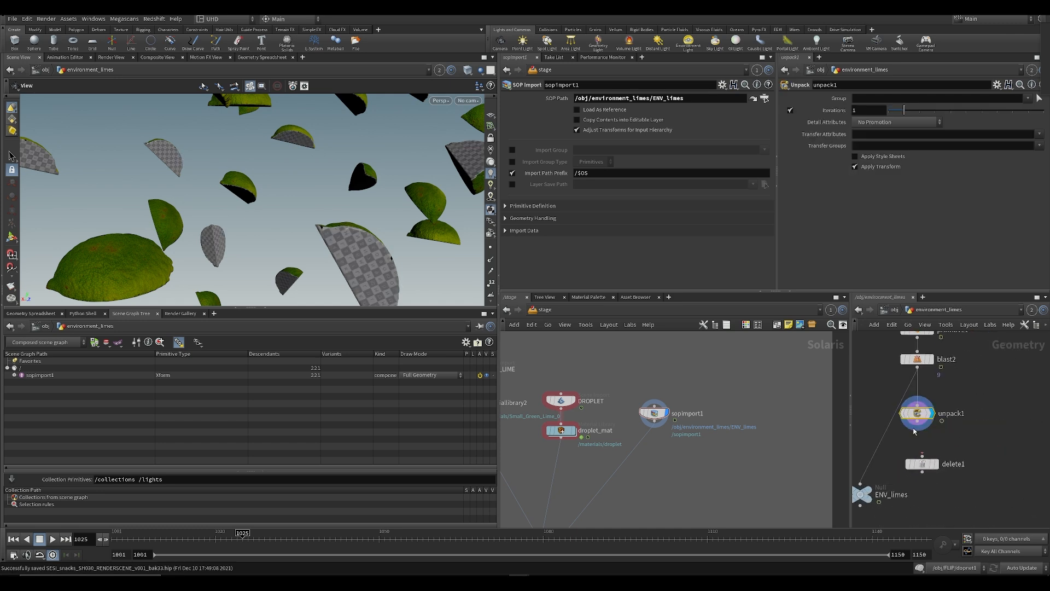
# Connect unpack1 to delete1, display and select delete1, and save the file
pyautogui.click(923, 457)
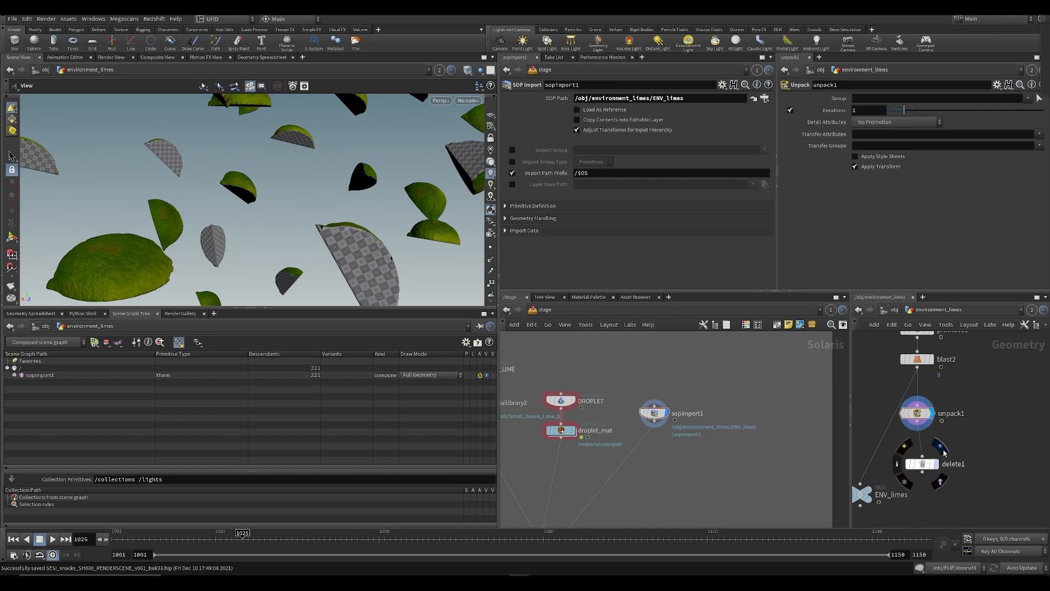
pyautogui.click(936, 464)
pyautogui.hotkey('ctrl', 's')
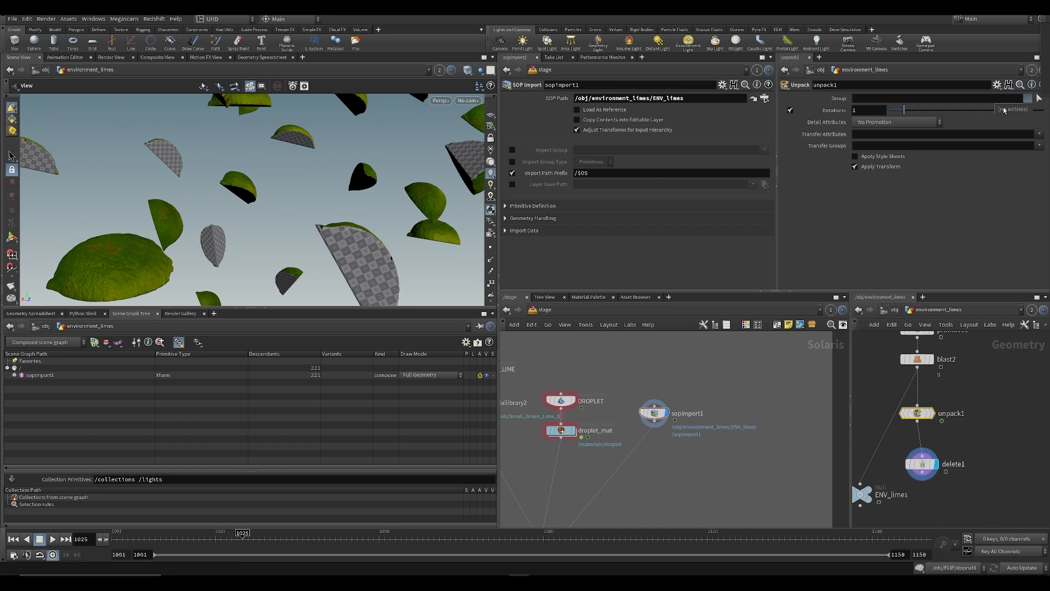
pyautogui.click(926, 465)
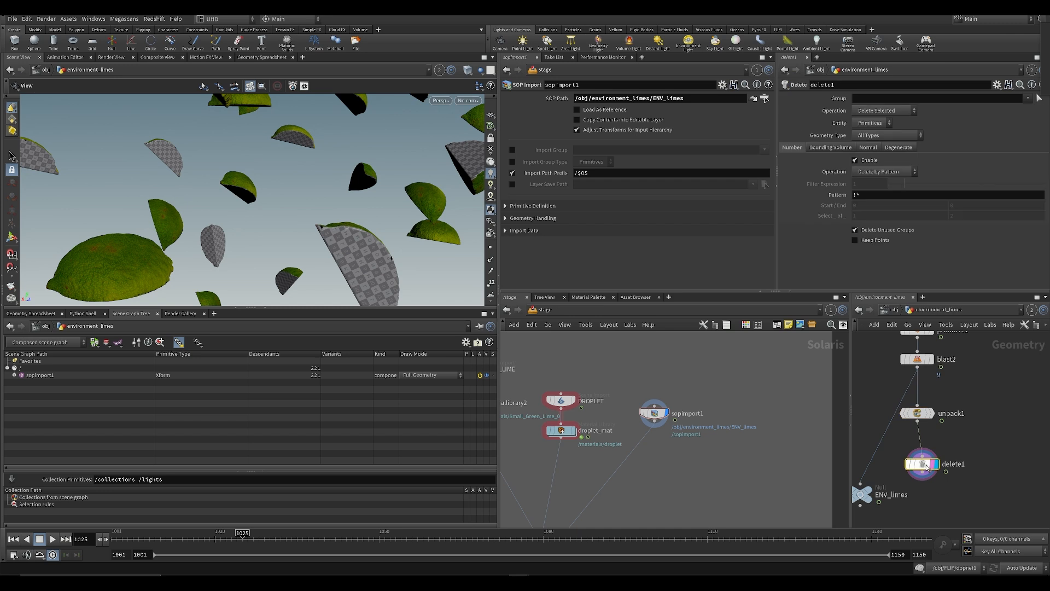
pyautogui.click(939, 481)
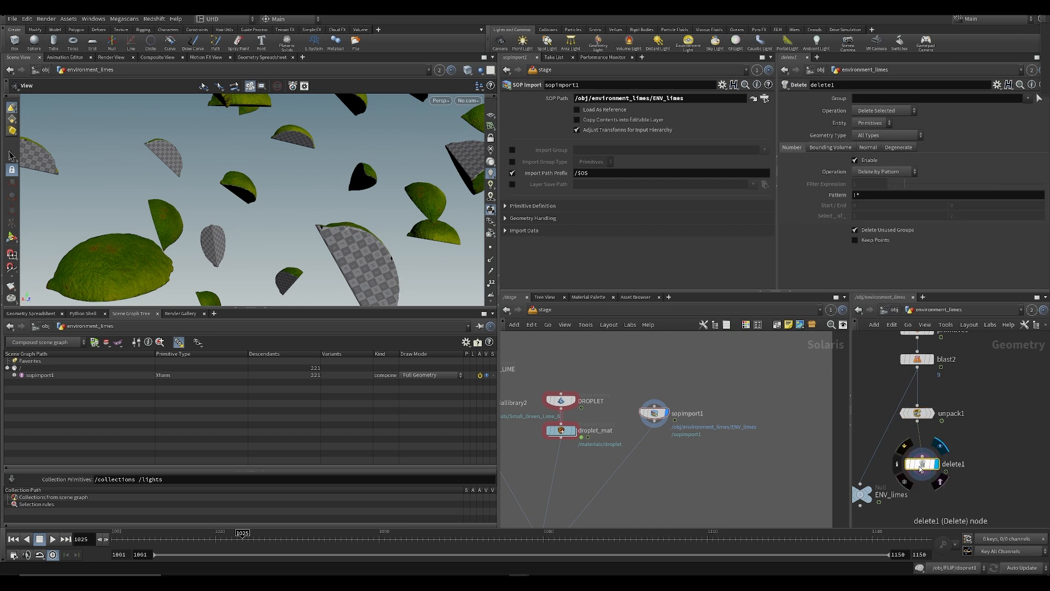
# Try removing the insides group and another listed group with the delete1 node, undoing each test
pyautogui.click(1028, 98)
pyautogui.click(930, 114)
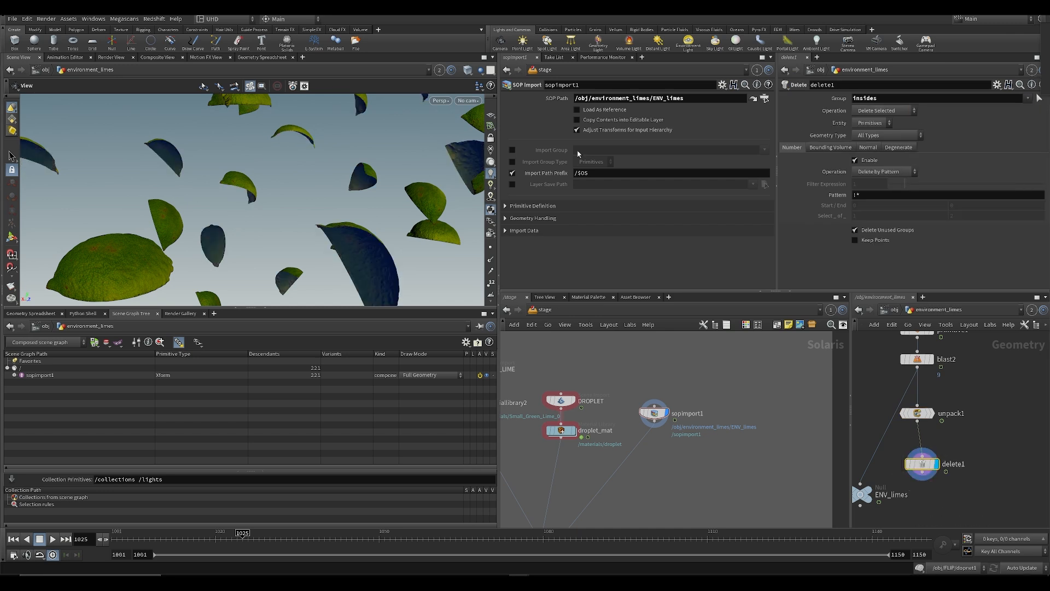
pyautogui.hotkey('ctrl', 'z')
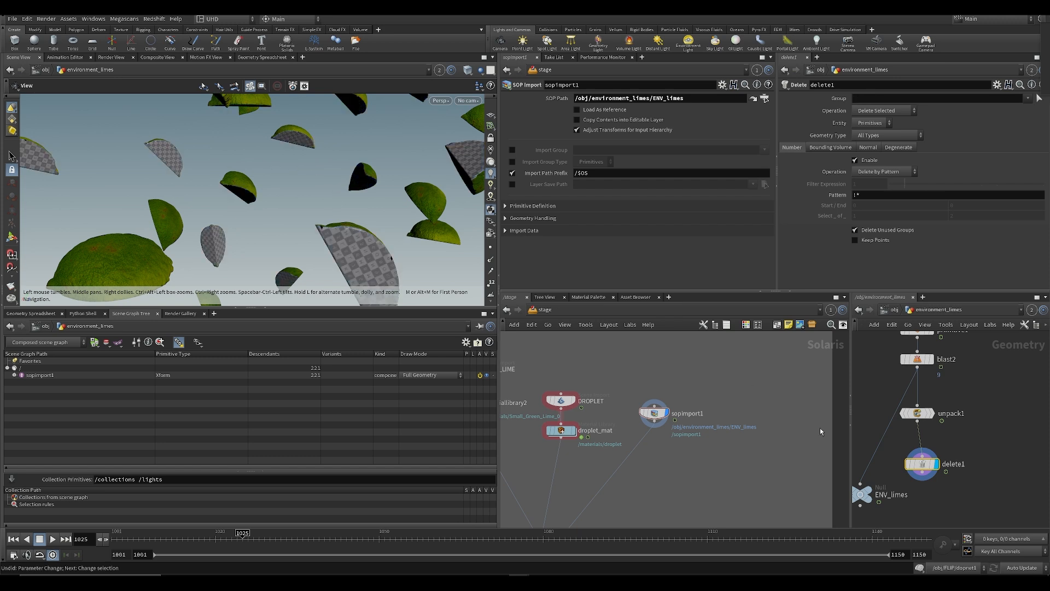
pyautogui.moveTo(931, 465); pyautogui.dragTo(925, 451)
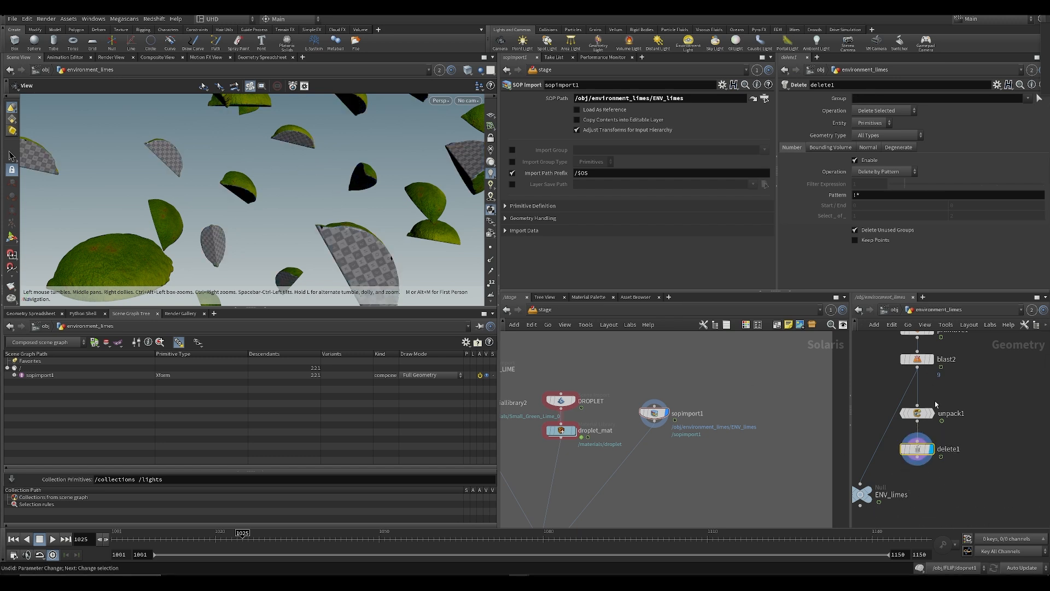
pyautogui.click(1028, 98)
pyautogui.click(967, 132)
pyautogui.hotkey('ctrl', 'z')
pyautogui.moveTo(924, 455); pyautogui.dragTo(949, 426, button='middle')
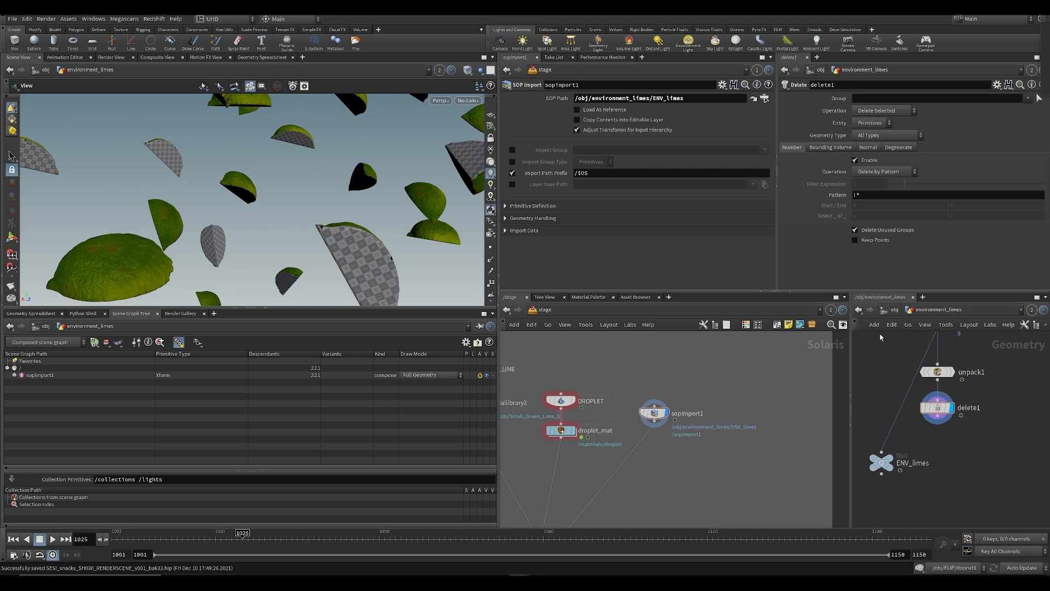
# Add a Group Create node, make it the displayed node, and wire it between unpack1 and ENV_limes
pyautogui.rightClick(937, 415)
pyautogui.write('grou')
pyautogui.press('Return')
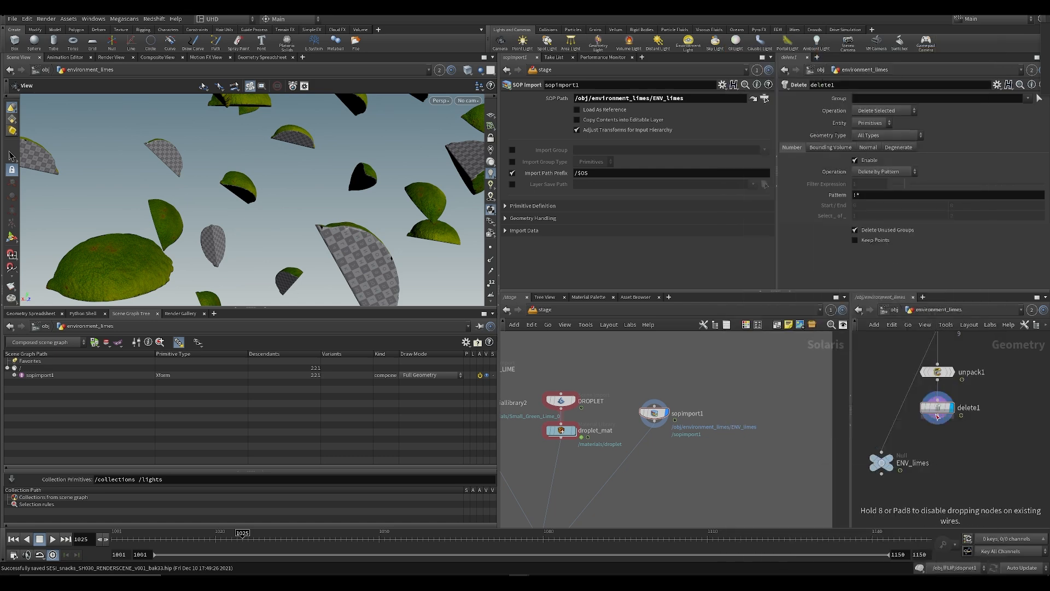
pyautogui.click(941, 447)
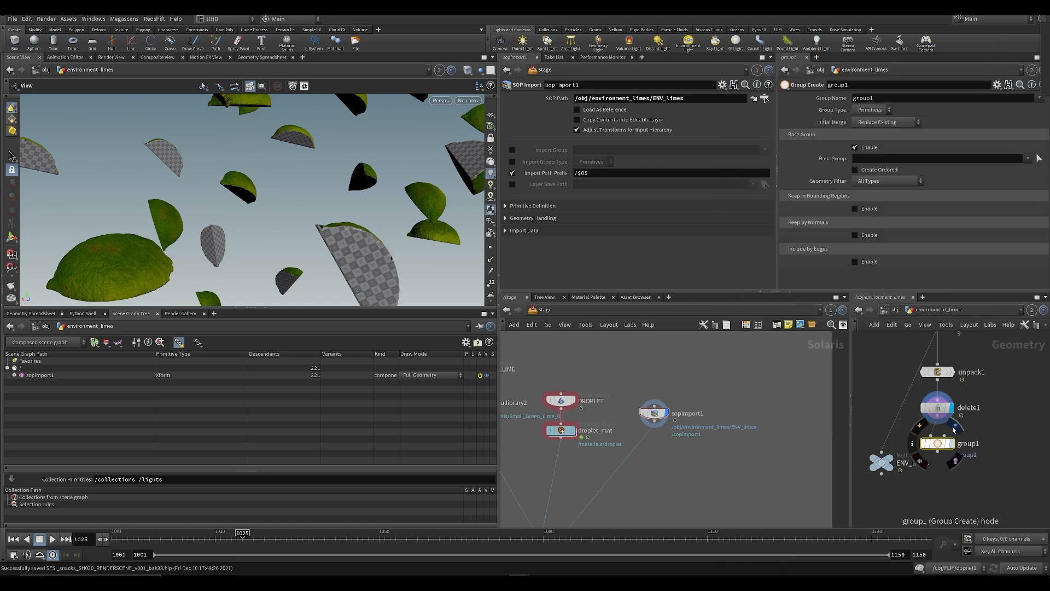
pyautogui.moveTo(943, 446); pyautogui.dragTo(893, 421)
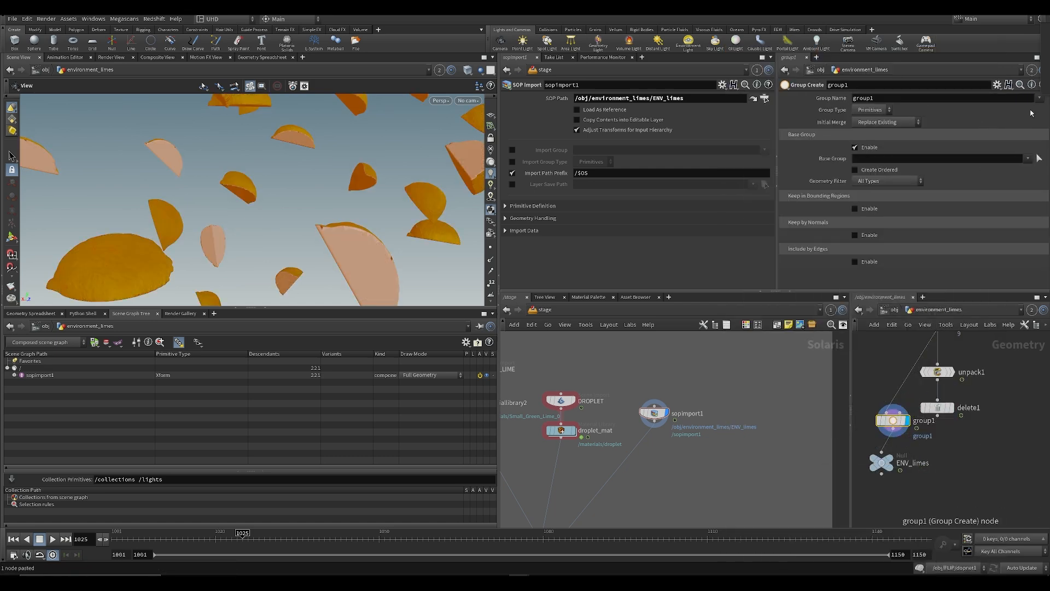
pyautogui.click(960, 169)
pyautogui.moveTo(938, 372); pyautogui.dragTo(919, 361)
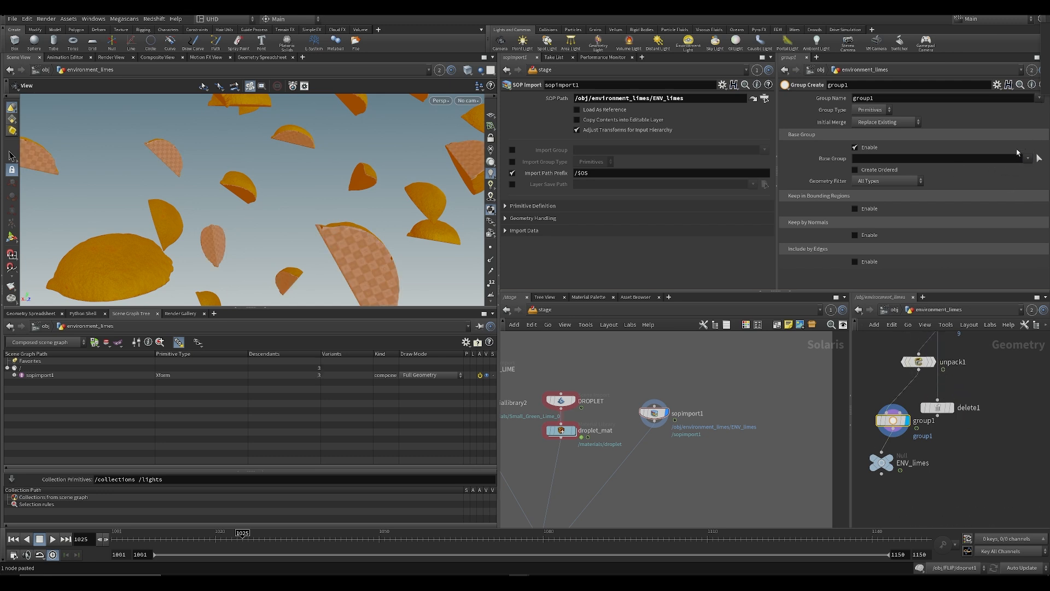
# Base the new group on the Small_Green_Lime_0 material path, name it OUTSIDE_LIME, and save the scene
pyautogui.click(1028, 159)
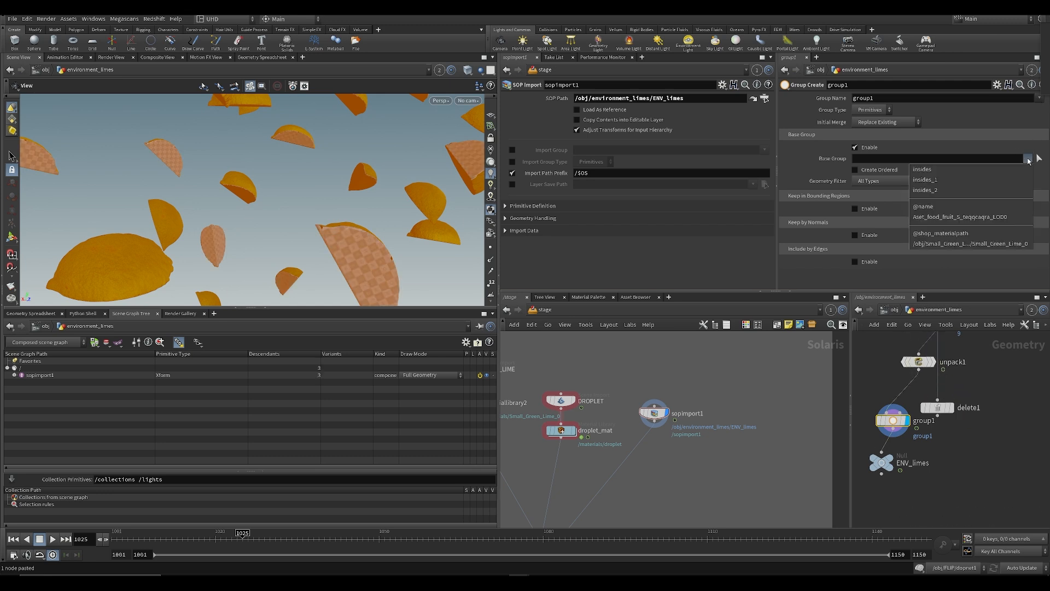
pyautogui.click(962, 243)
pyautogui.doubleClick(924, 102)
pyautogui.write('OUTSIDE_LIME')
pyautogui.press('Return')
pyautogui.hotkey('ctrl', 's')
# Add a Group Delete node between group1 and ENV_limes
pyautogui.press('Tab')
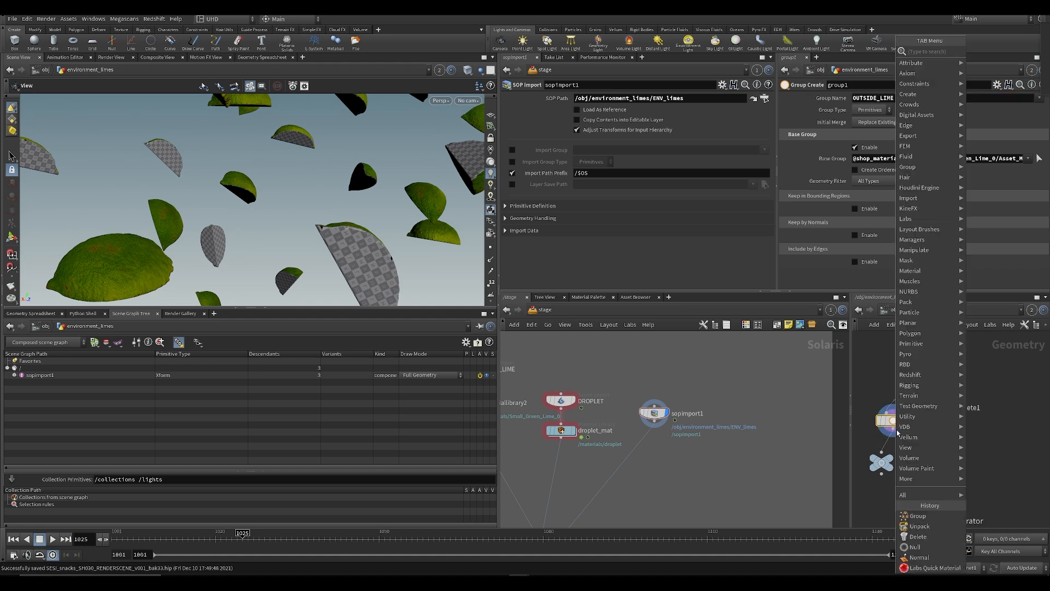
pyautogui.write('grou de')
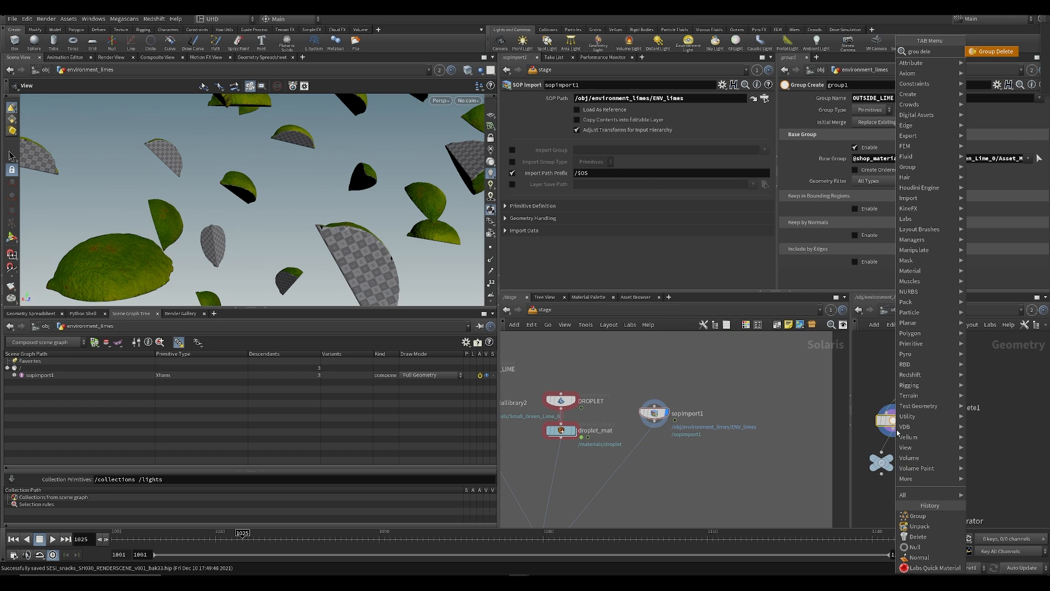
pyautogui.write('le')
pyautogui.press('Return')
pyautogui.click(901, 457)
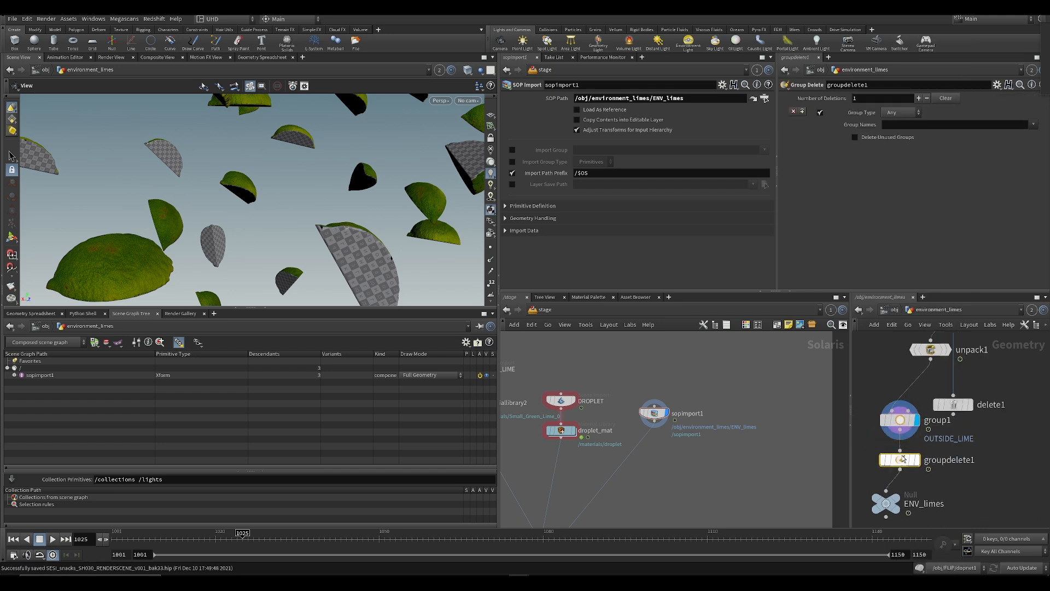
# Set the Group Delete node to remove the groups insides_1 and insides_2
pyautogui.click(924, 460)
pyautogui.click(1033, 125)
pyautogui.click(932, 156)
pyautogui.click(1033, 124)
pyautogui.click(933, 166)
pyautogui.click(1034, 124)
pyautogui.click(869, 221)
# Reconnect delete1 to the output of groupdelete1, display it, and save the scene
pyautogui.moveTo(996, 466); pyautogui.dragTo(971, 402, button='middle')
pyautogui.scroll(-1, 971, 406)
pyautogui.moveTo(947, 365); pyautogui.dragTo(951, 451)
pyautogui.moveTo(902, 417); pyautogui.dragTo(947, 440)
pyautogui.click(963, 435)
pyautogui.hotkey('ctrl', 's')
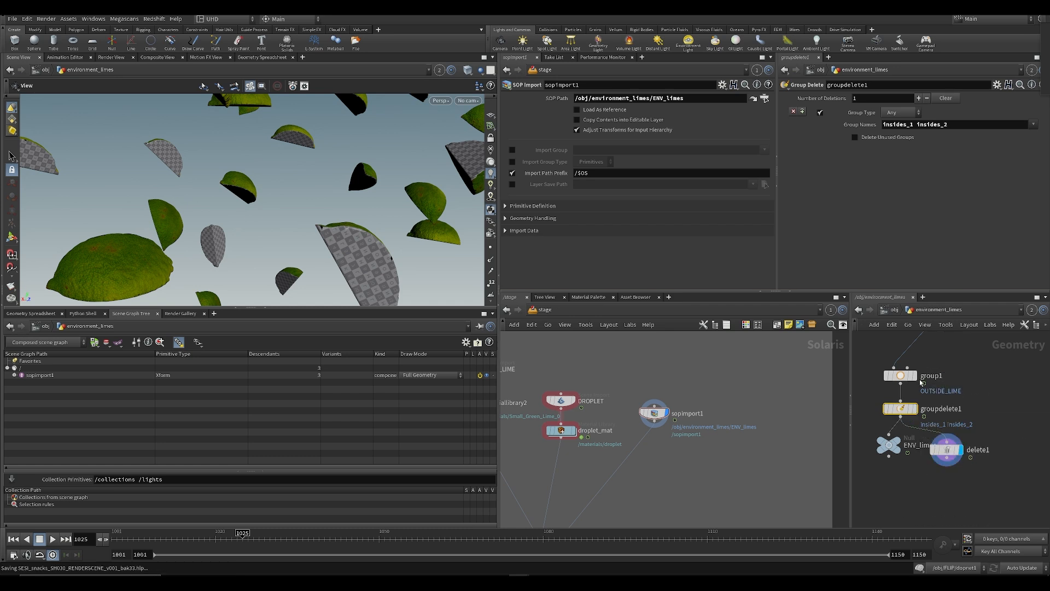
# Try deleting the OUTSIDE_LIME and insides groups with delete1 to test them, undoing each choice
pyautogui.click(947, 450)
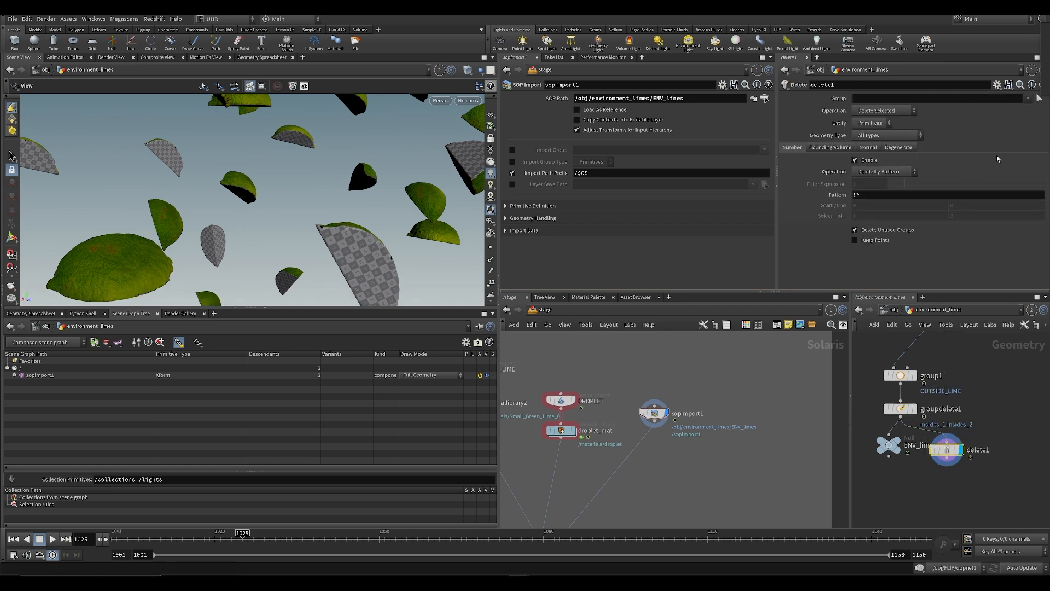
pyautogui.click(1028, 99)
pyautogui.click(945, 110)
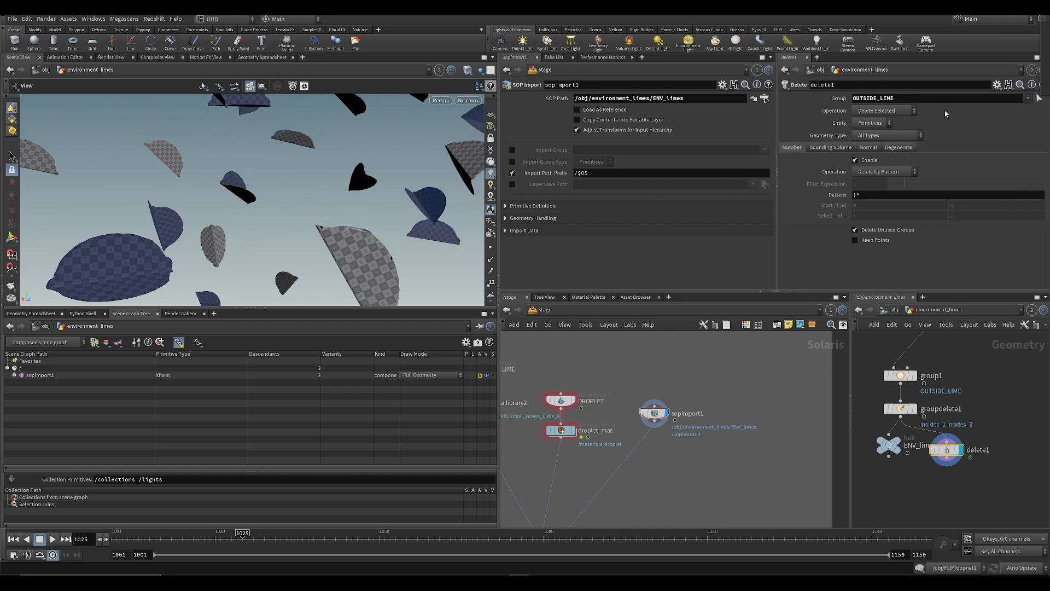
pyautogui.click(1028, 99)
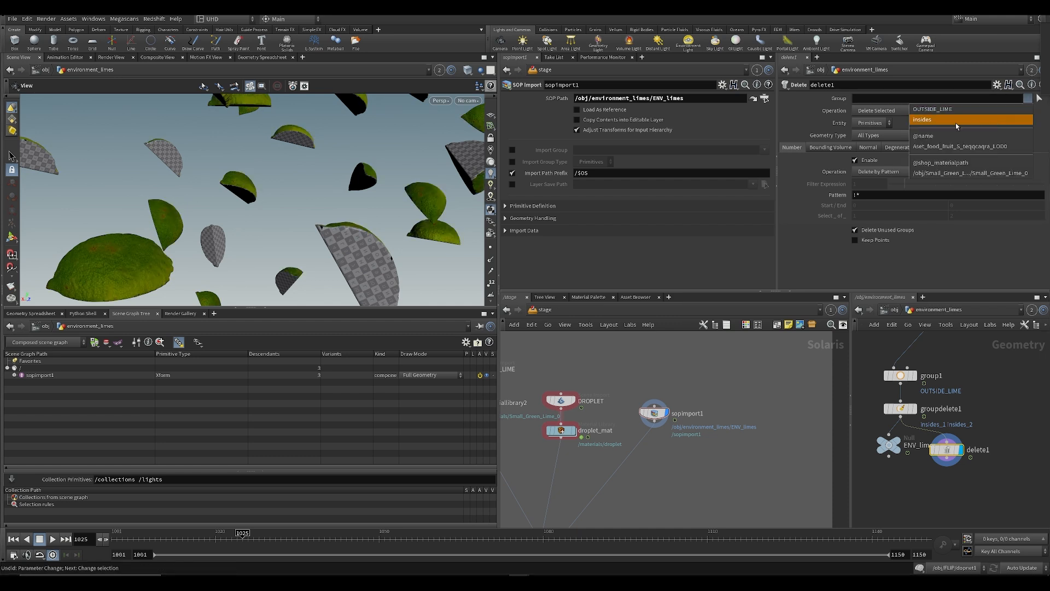
pyautogui.click(955, 125)
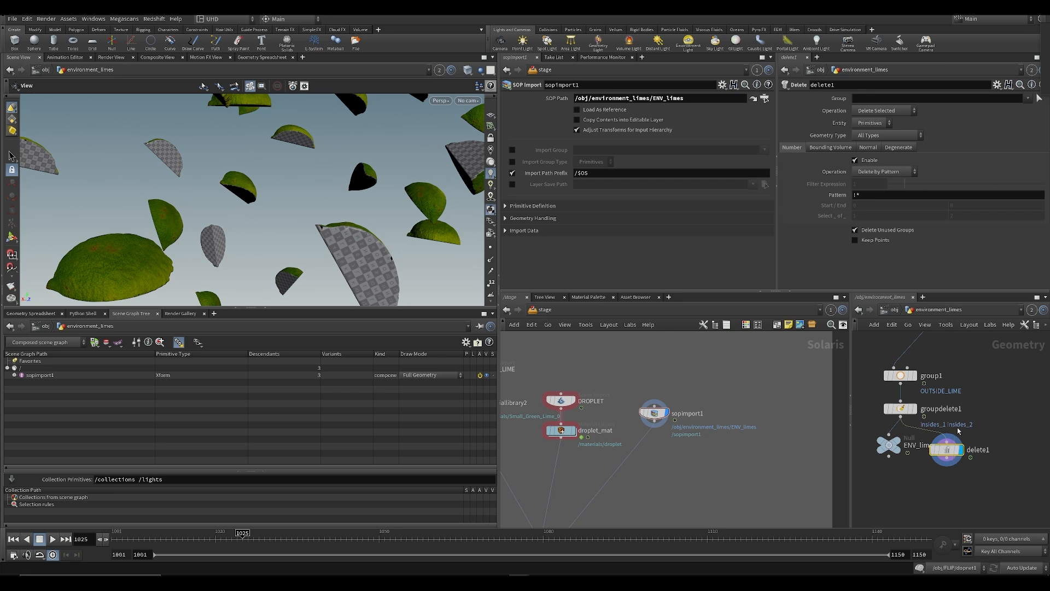
# Remove the delete1 node, reposition ENV_limes beneath groupdelete1, and save the scene
pyautogui.press('Delete')
pyautogui.moveTo(889, 446); pyautogui.dragTo(910, 455)
pyautogui.hotkey('ctrl', 's')
# Rename the sopimport1 node in the stage network as ENV_LIMES
pyautogui.doubleClick(688, 413)
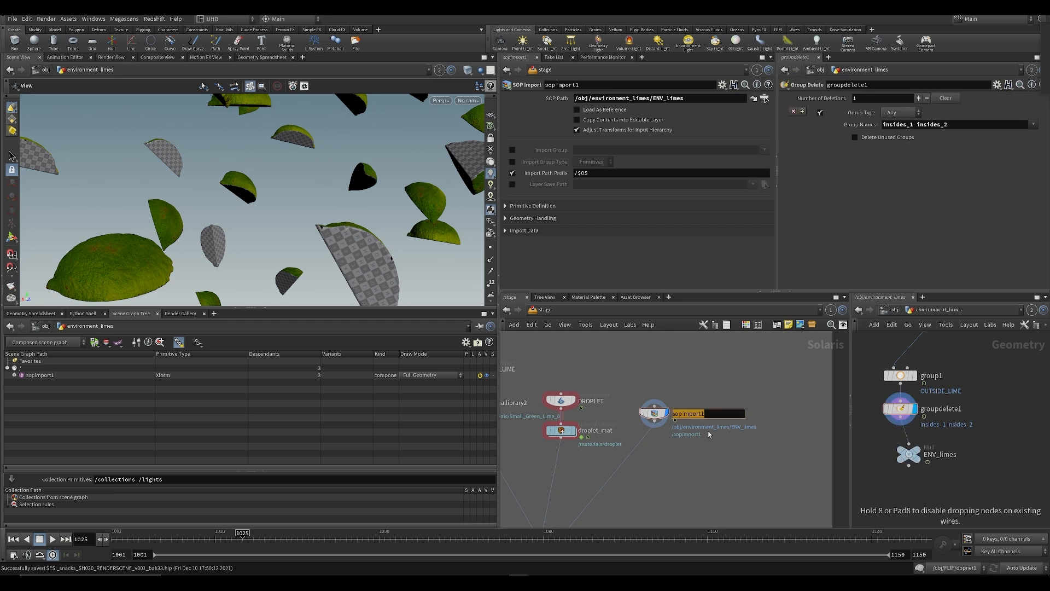
pyautogui.write('ENV_LIMES')
pyautogui.press('Return')
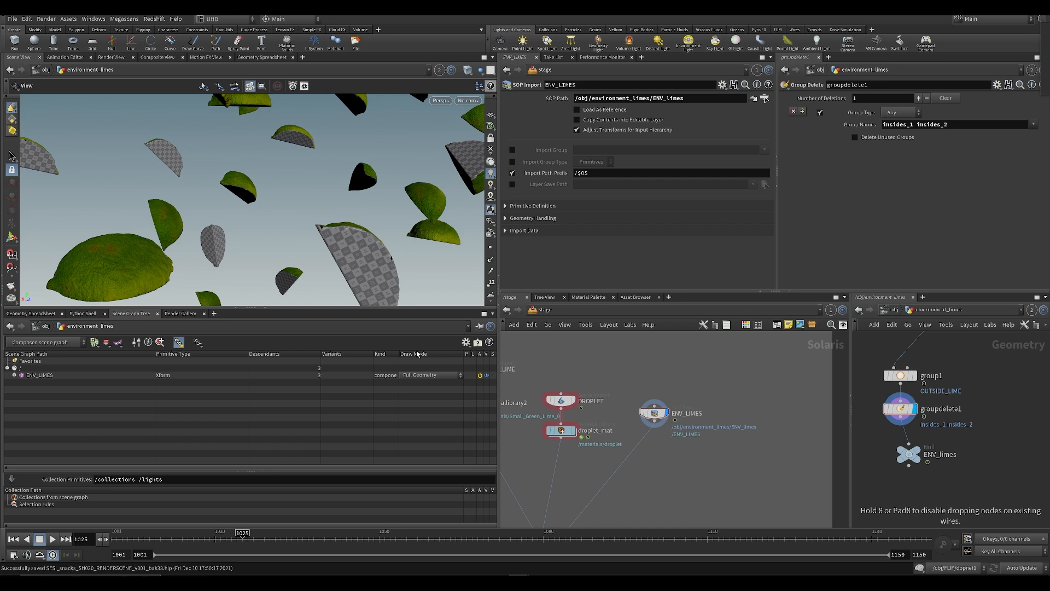
# Switch the scene viewer to the stage context and save the scene
pyautogui.click(442, 69)
pyautogui.click(446, 111)
pyautogui.hotkey('ctrl', 's')
# Add a Material Library node below ENV_LIMES in its wire, display it, and align it under ENV_LIMES
pyautogui.scroll(-1, 708, 457)
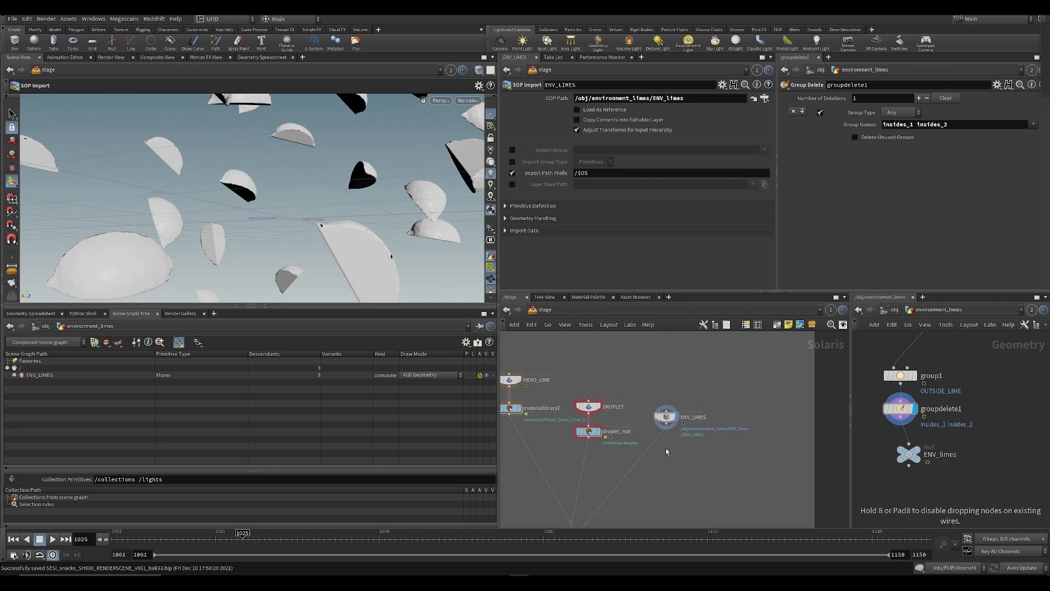
pyautogui.moveTo(705, 453); pyautogui.dragTo(732, 432, button='middle')
pyautogui.moveTo(722, 487)
pyautogui.mouseDown(button='middle')
pyautogui.moveTo(738, 436)
pyautogui.moveTo(729, 501)
pyautogui.mouseUp(button='middle')
pyautogui.scroll(2, 683, 442)
pyautogui.press('Tab')
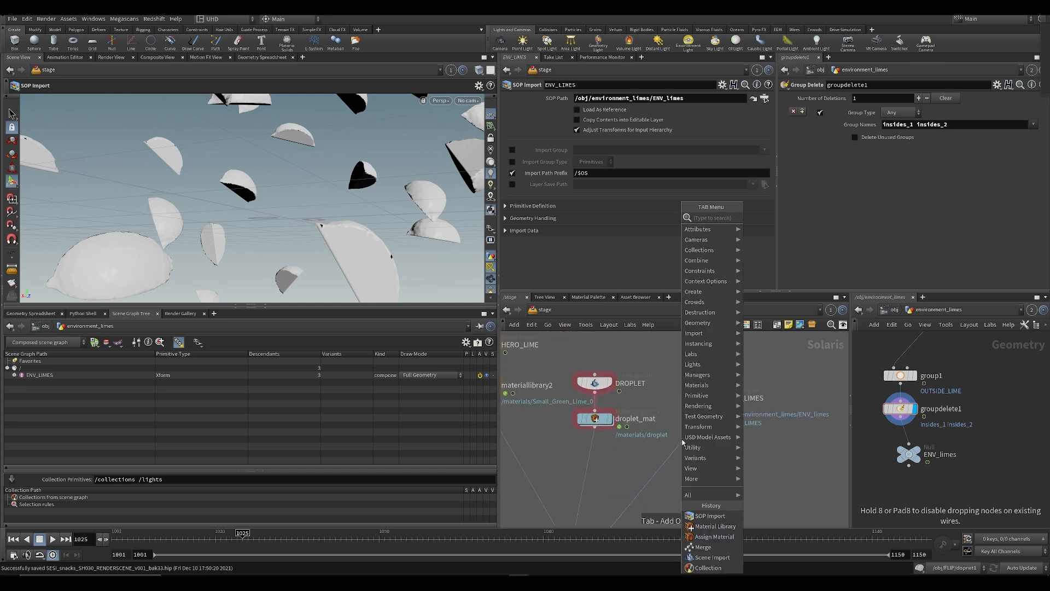
pyautogui.write('mater')
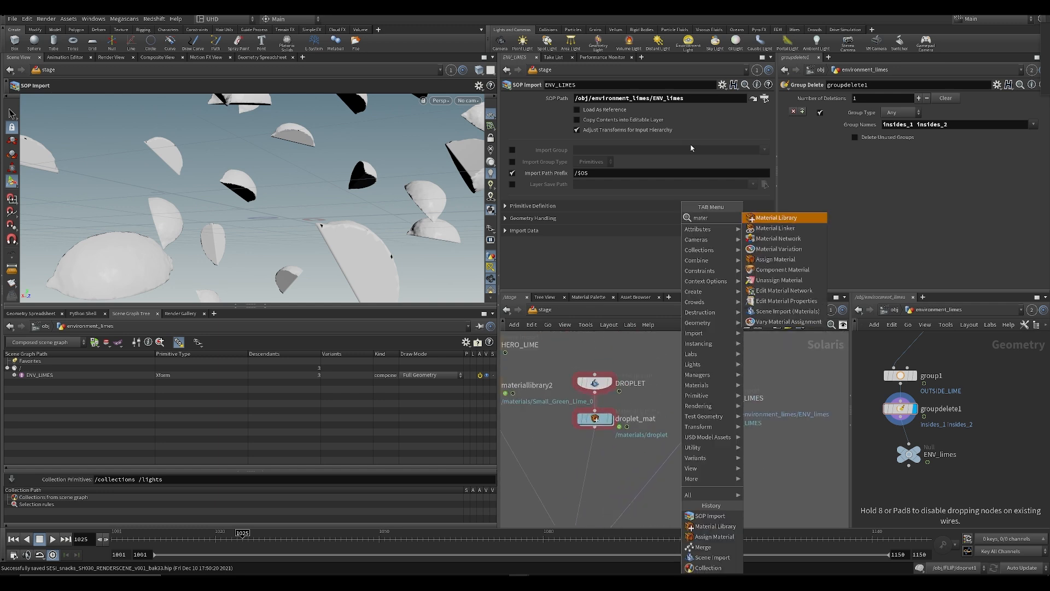
pyautogui.click(790, 218)
pyautogui.click(712, 443)
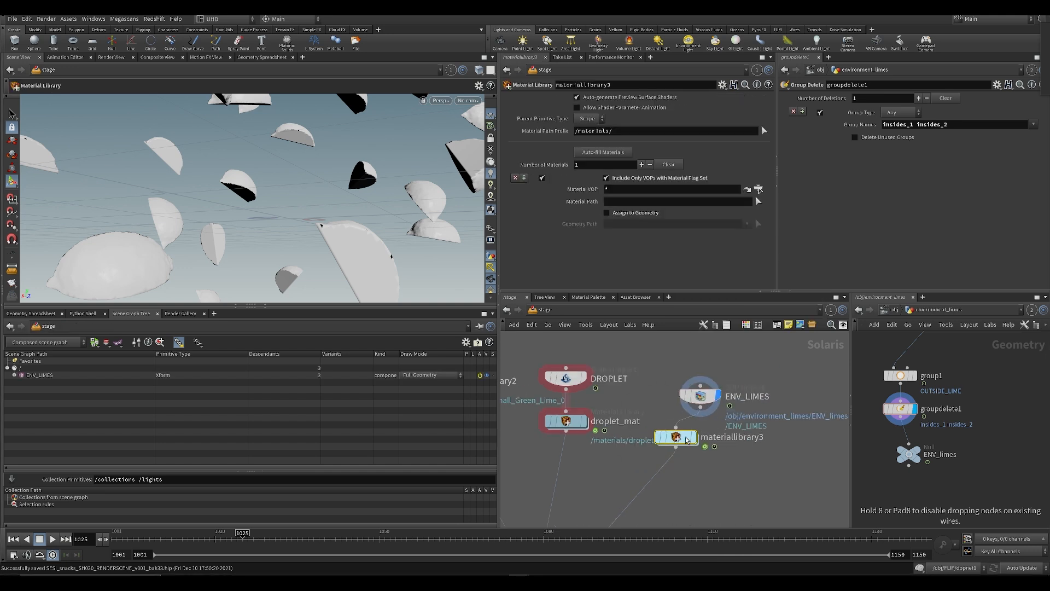
pyautogui.click(735, 425)
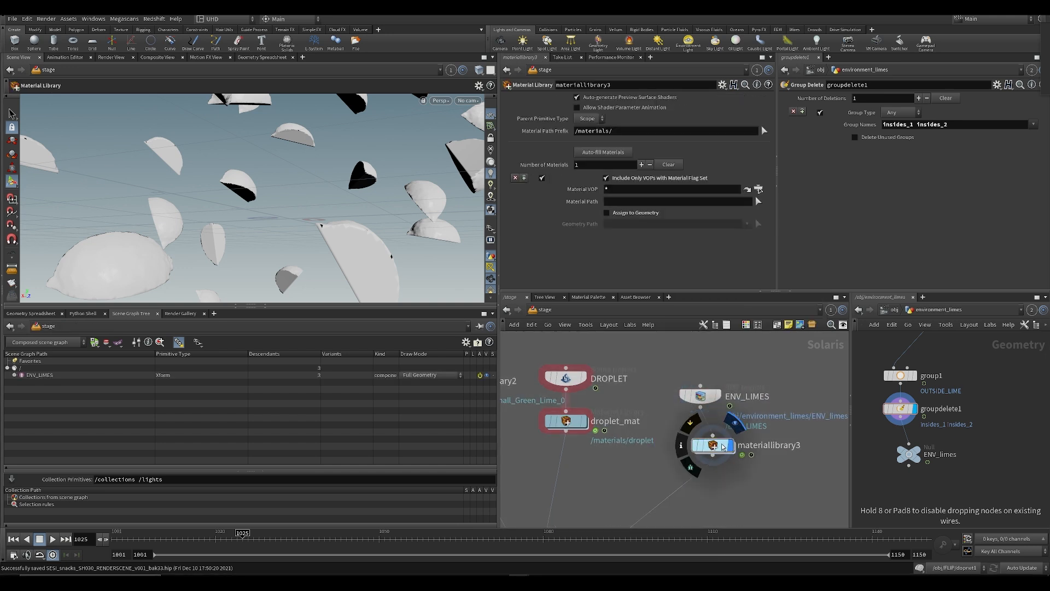
pyautogui.moveTo(714, 445); pyautogui.dragTo(701, 444)
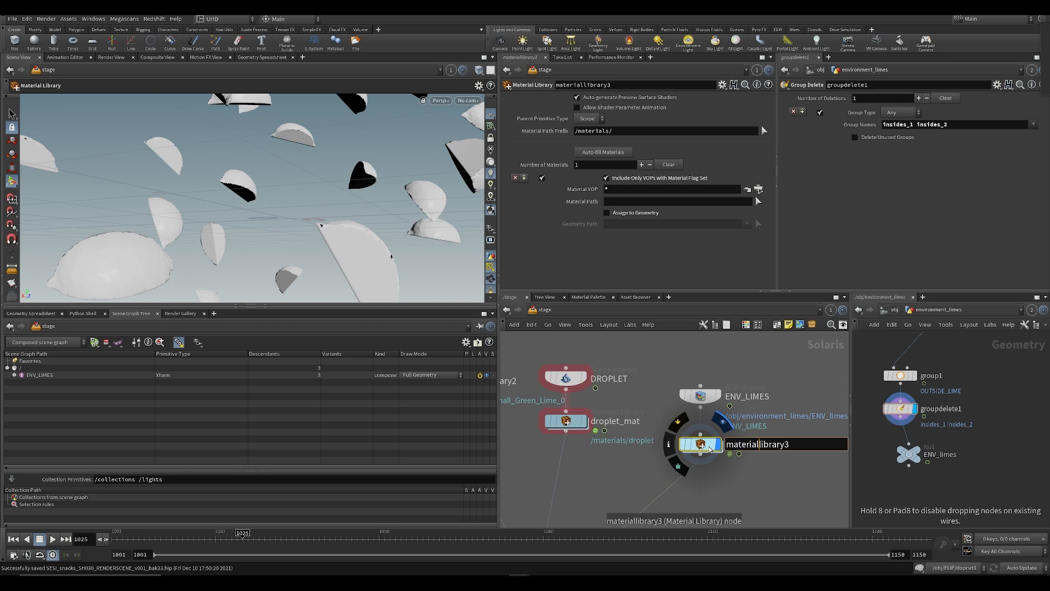
# Create a Principled Shader inside the materiallibrary3 node
pyautogui.scroll(-5, 662, 427)
pyautogui.doubleClick(705, 417)
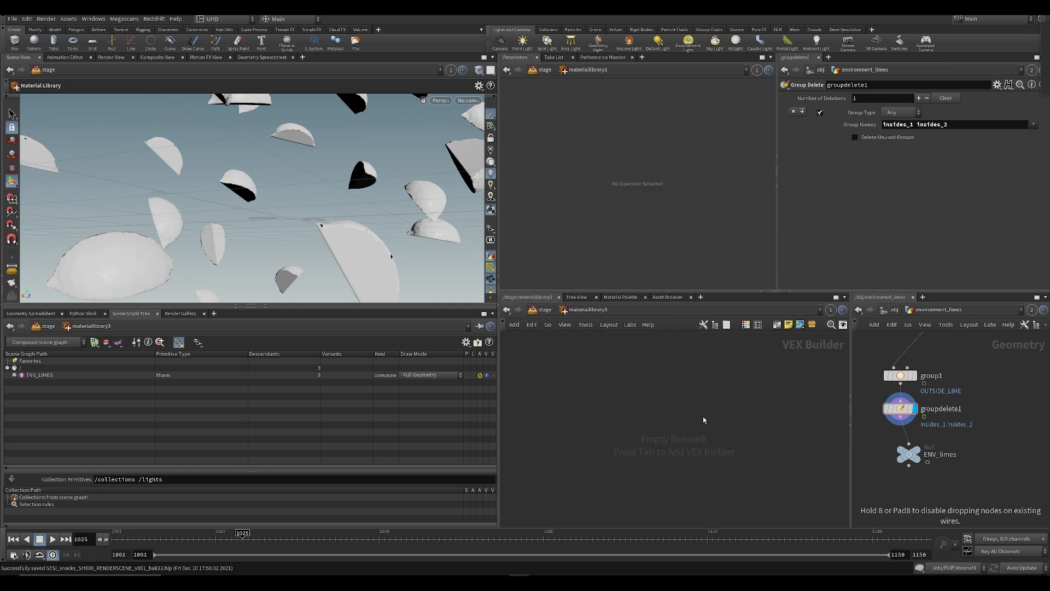
pyautogui.press('Tab')
pyautogui.write('princ')
pyautogui.press('Return')
pyautogui.click(703, 419)
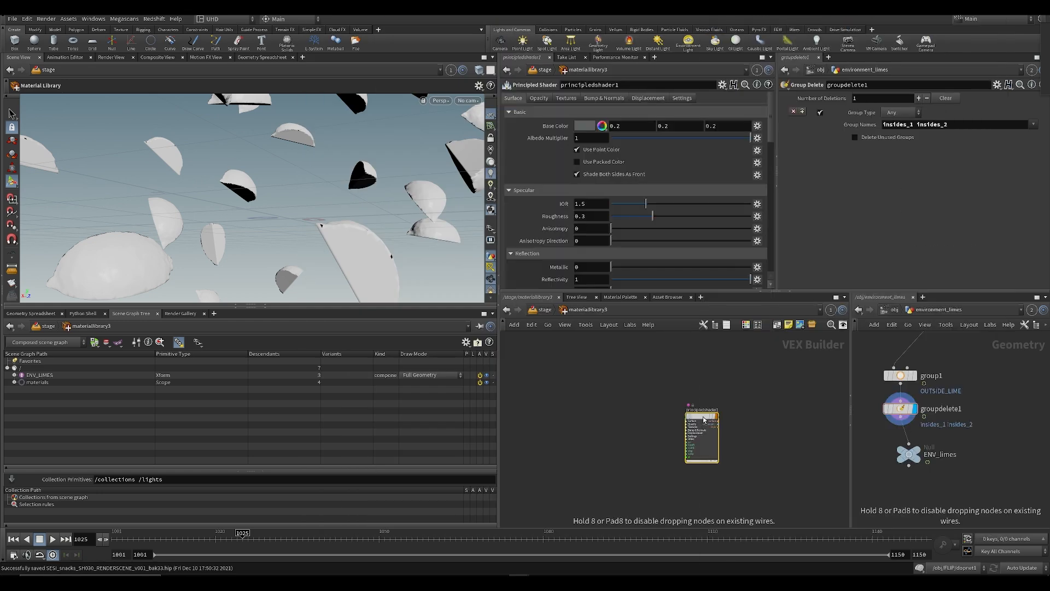
# Set the principled shader's base color to a light grey of 0.75 in all channels
pyautogui.click(588, 129)
pyautogui.click(695, 103)
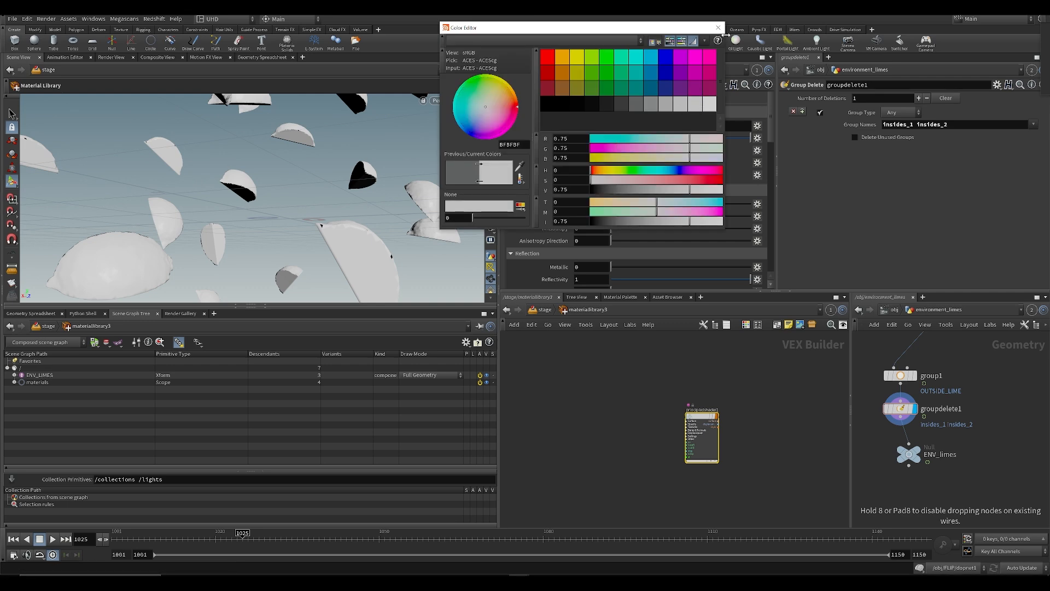
pyautogui.click(725, 25)
# Enable the shader's base color texture and load Lime_BaseColor.jpg from $ROOT/ASSETS/Textures/Lime_Top
pyautogui.click(567, 98)
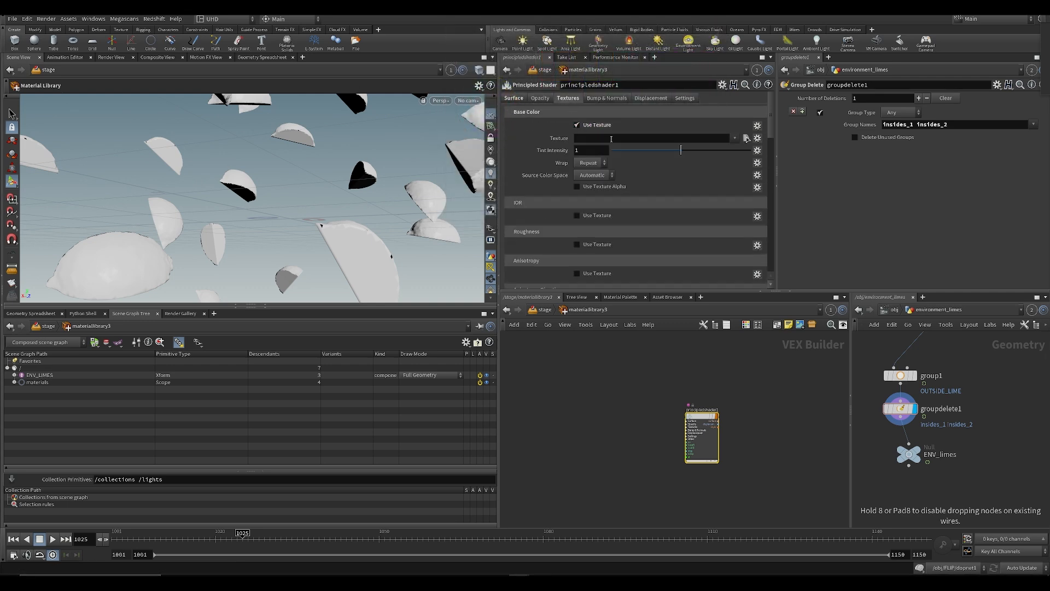
pyautogui.click(666, 140)
pyautogui.write('$ROOT')
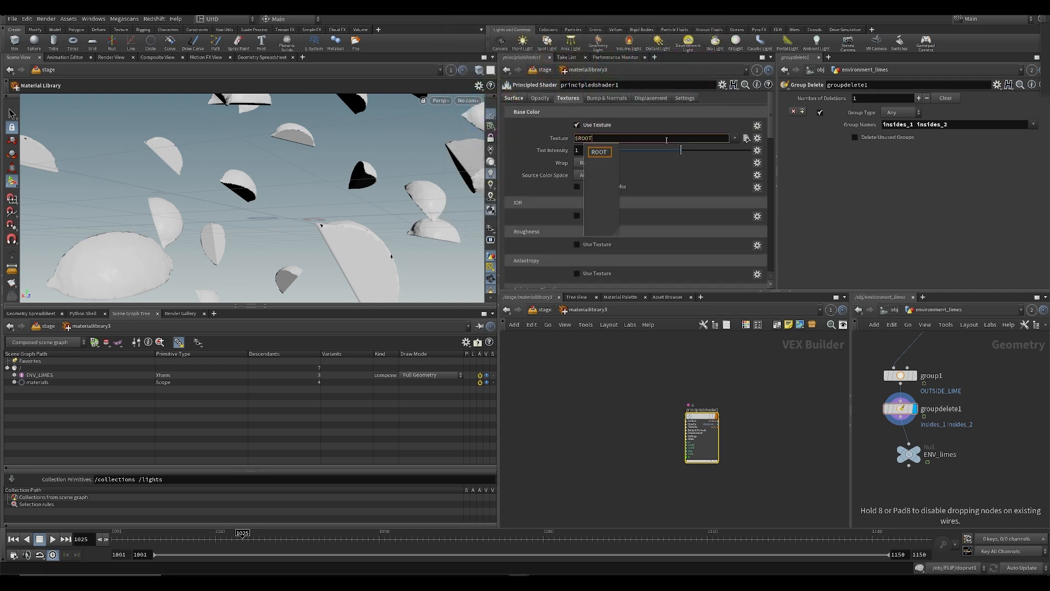
pyautogui.write('/ASSETS')
pyautogui.click(746, 138)
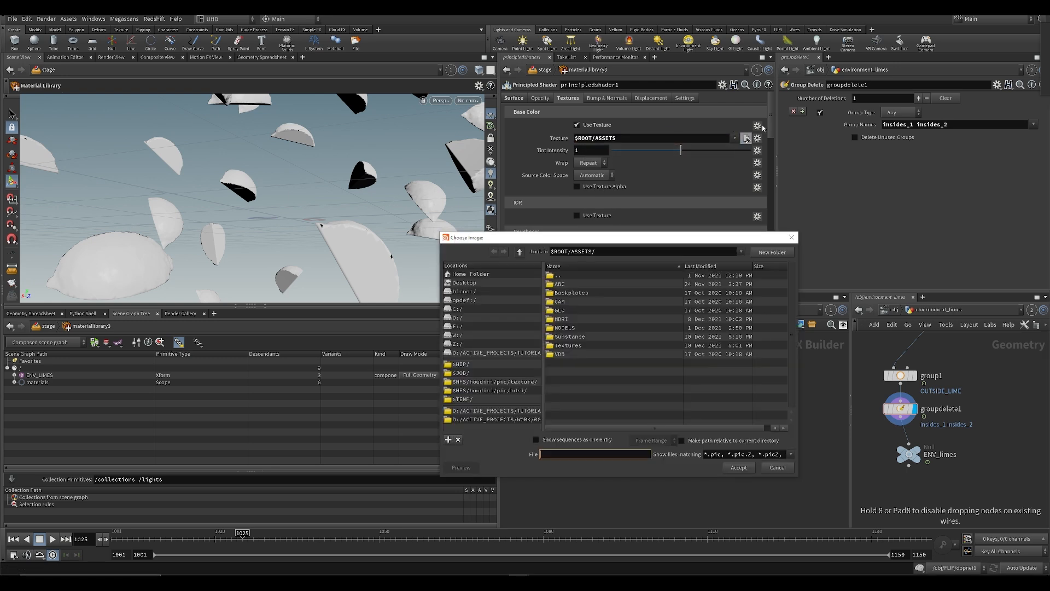
pyautogui.doubleClick(576, 347)
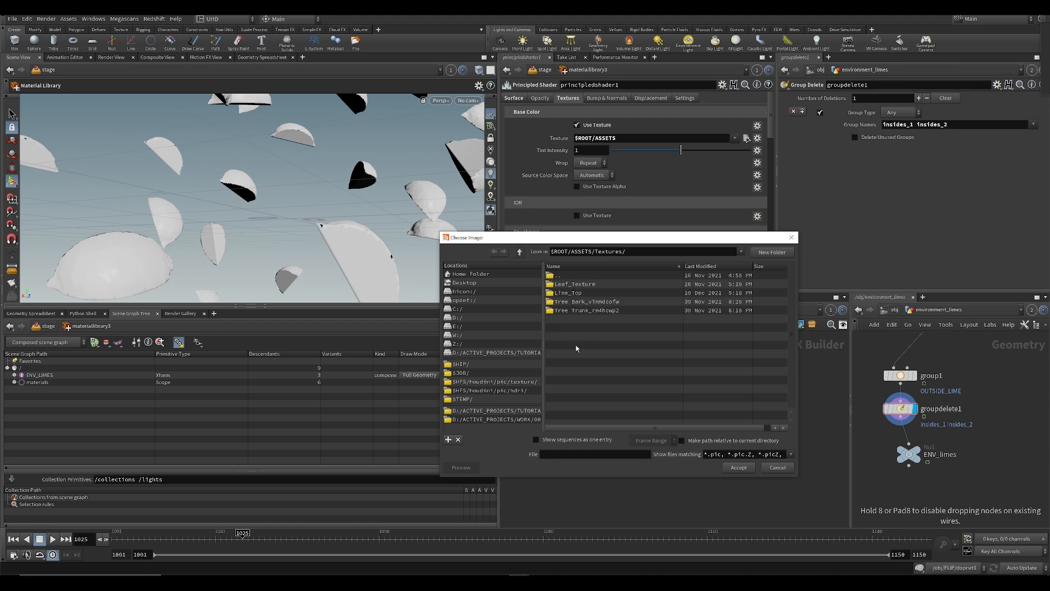
pyautogui.doubleClick(569, 292)
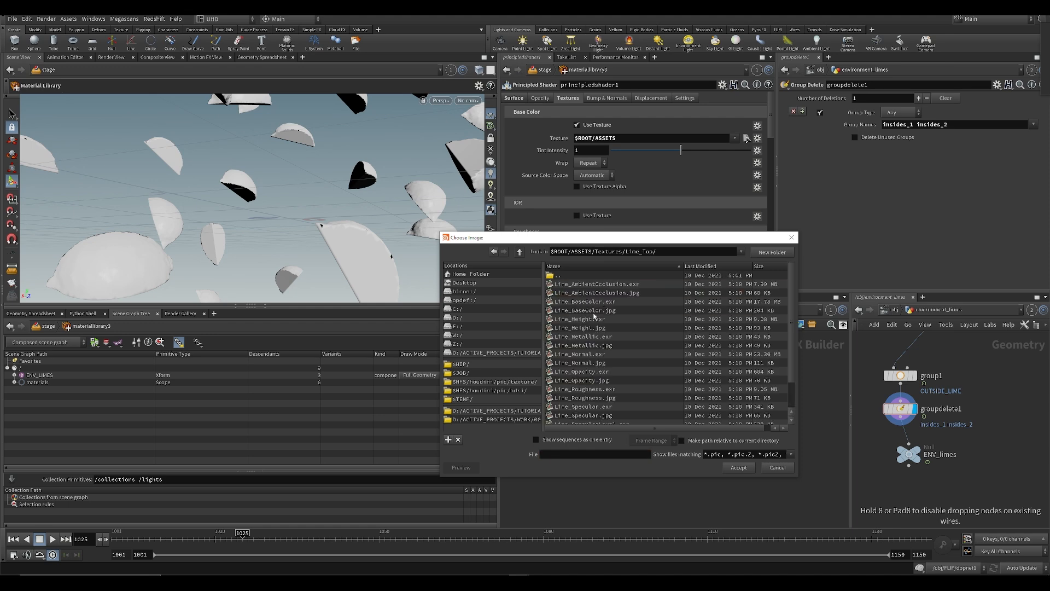
pyautogui.doubleClick(606, 312)
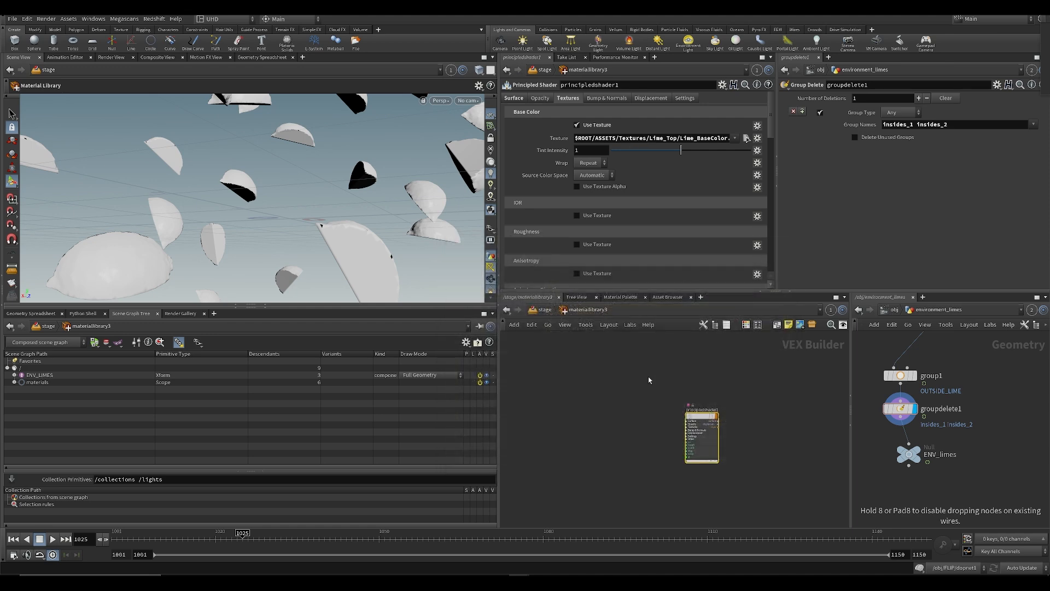
# Rename the principled shader to lime_side and save the scene
pyautogui.scroll(2, 695, 385)
pyautogui.doubleClick(710, 423)
pyautogui.write('li')
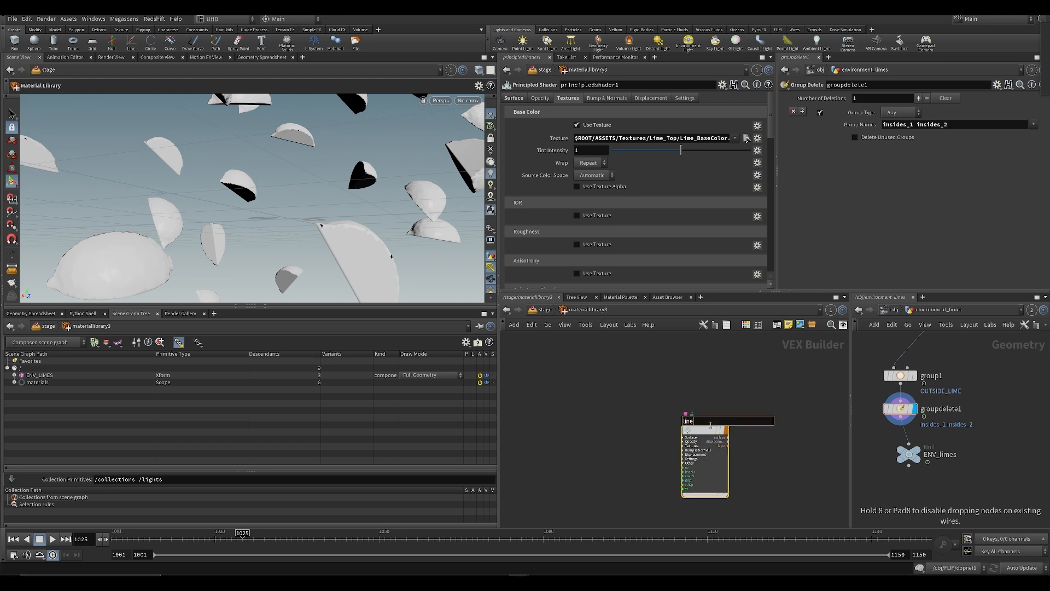
pyautogui.write('me_side')
pyautogui.press('Return')
pyautogui.hotkey('ctrl', 's')
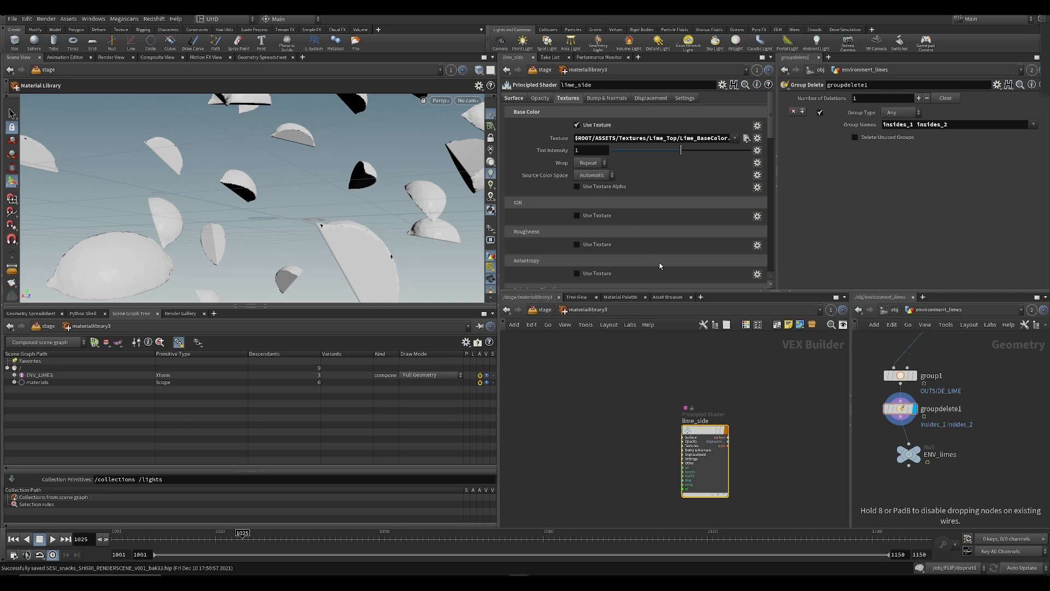
# Enable lime_side's IOR texture and load the Lime_Roughness image from the Lime_Top textures folder
pyautogui.scroll(-5, 612, 207)
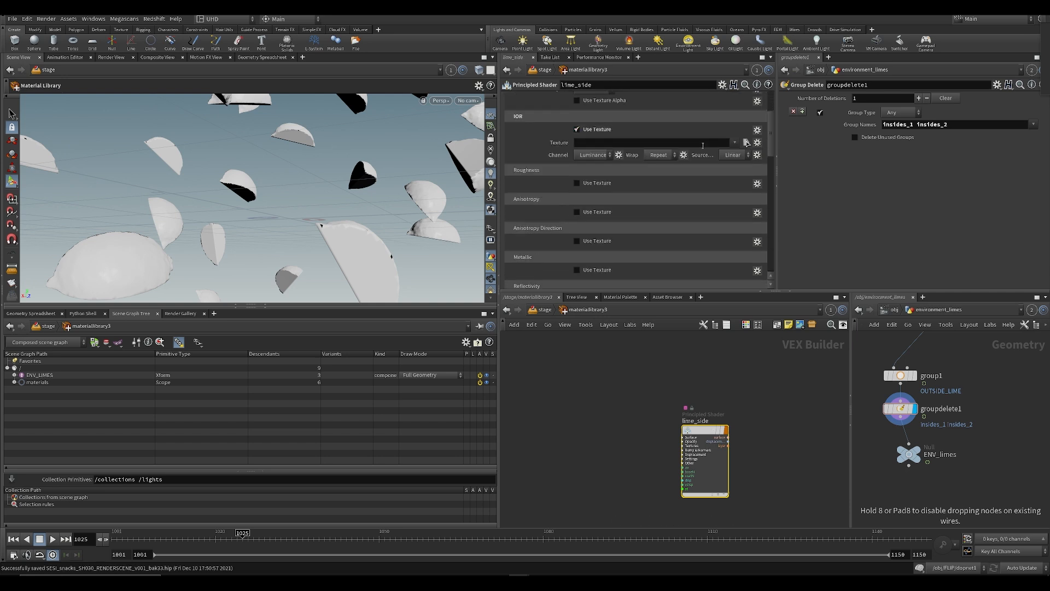
pyautogui.scroll(2, 610, 164)
pyautogui.click(616, 192)
pyautogui.write('$ROOT/ASSETS/Textures/Lime_Top/Lime_BaseColor.jpg')
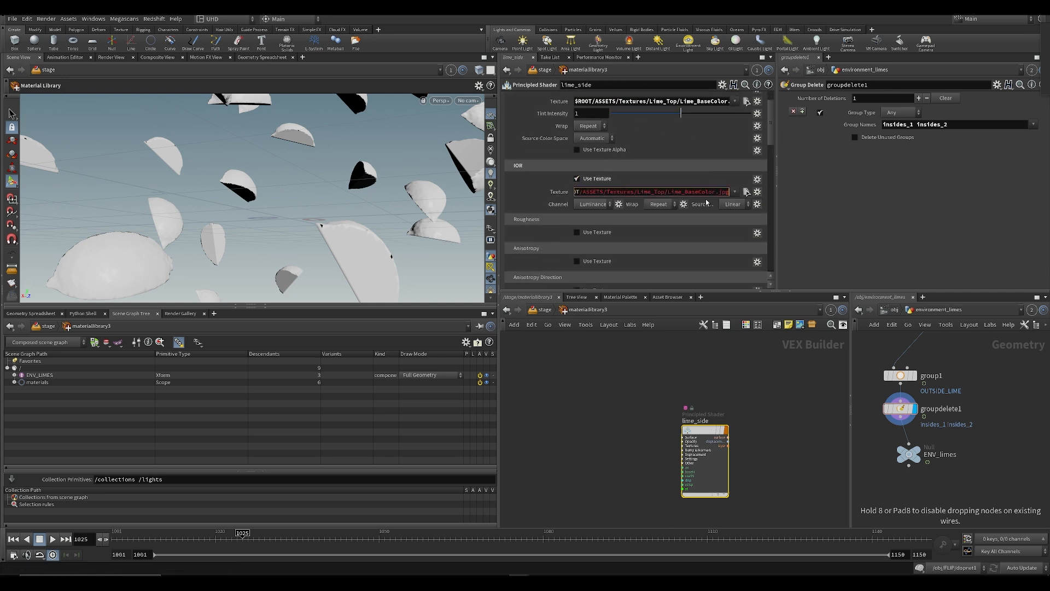
pyautogui.click(746, 192)
pyautogui.scroll(-2, 600, 386)
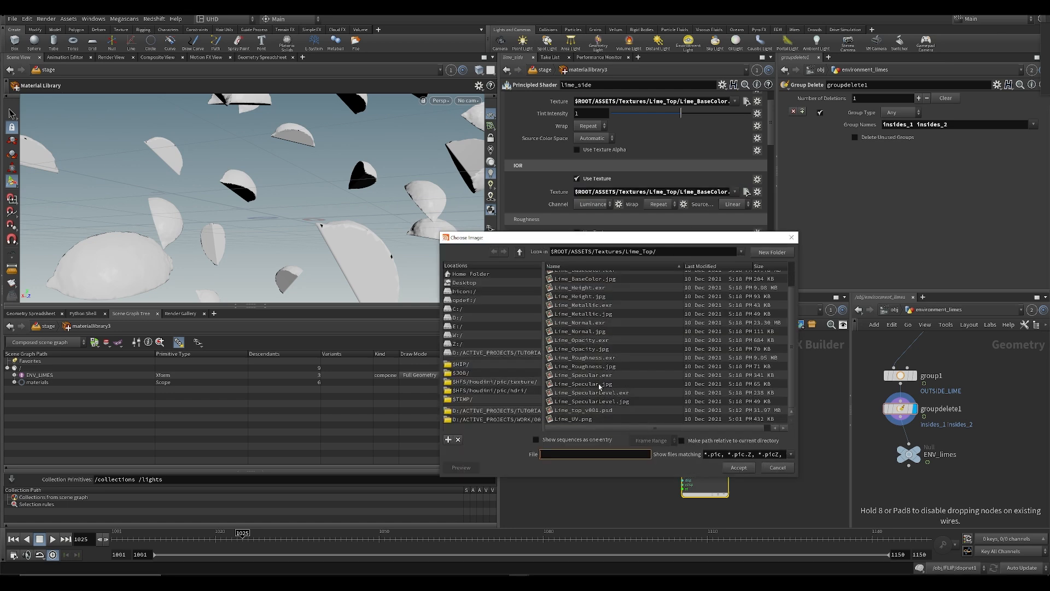
pyautogui.doubleClick(604, 368)
# Enable lime_side's Reflectivity texture and load the Lime_Specular image from the Lime_Top folder
pyautogui.scroll(-5, 613, 231)
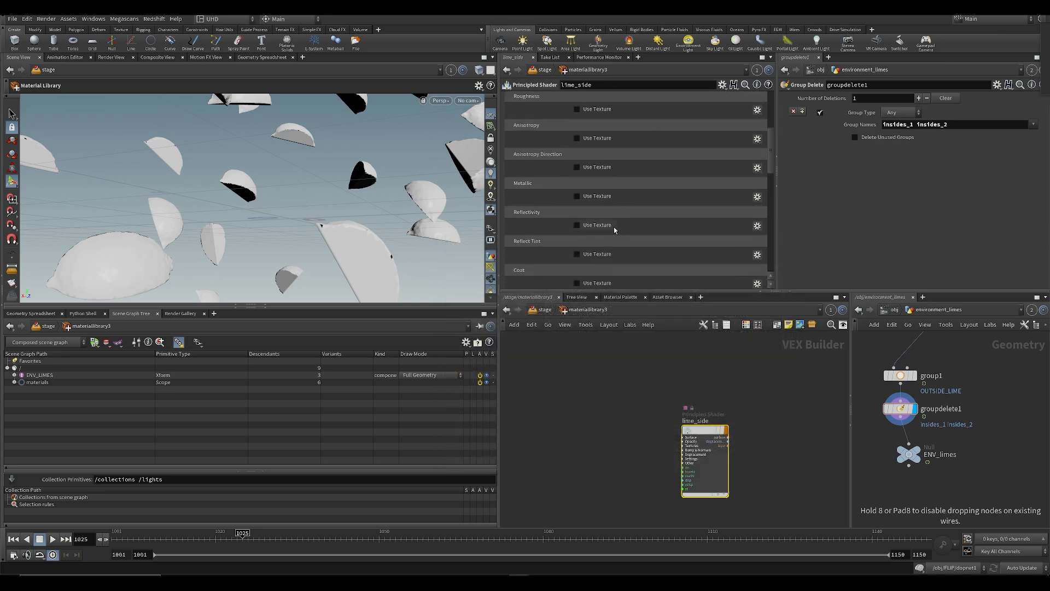
pyautogui.click(597, 226)
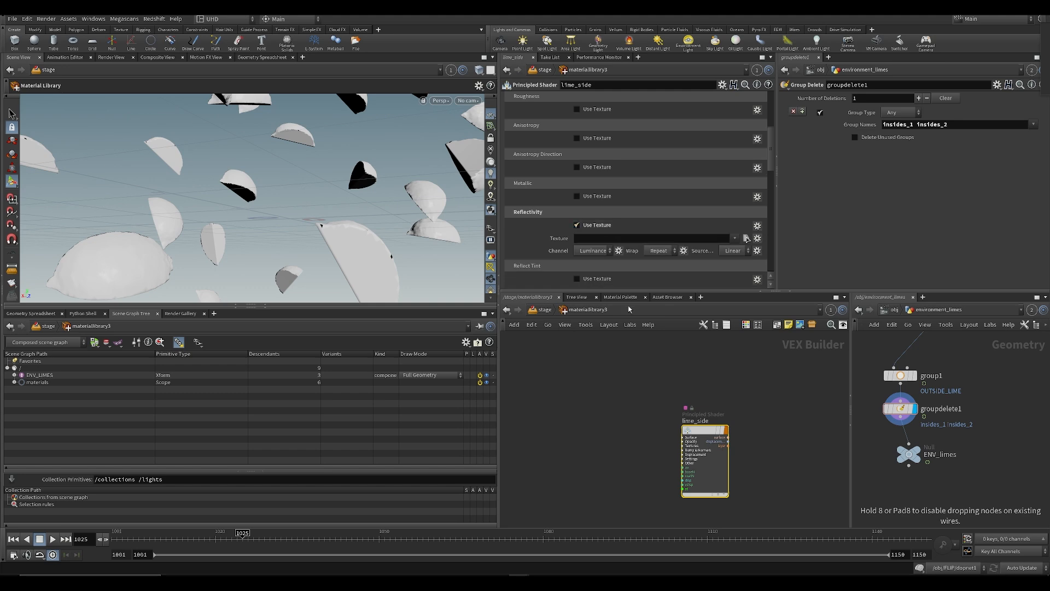
pyautogui.click(746, 238)
pyautogui.scroll(-2, 606, 383)
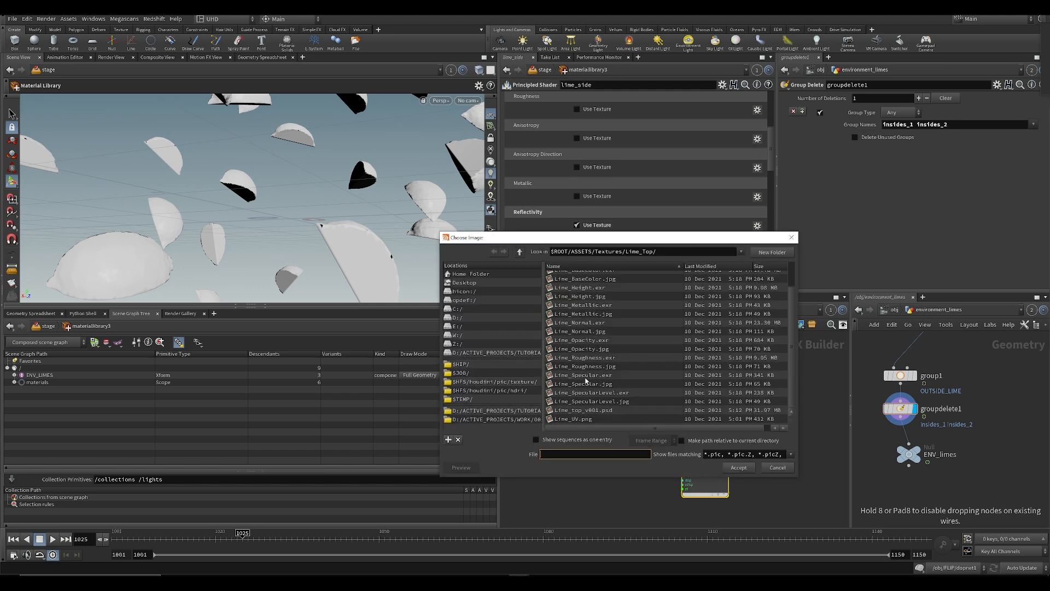
pyautogui.doubleClick(586, 377)
pyautogui.scroll(5, 607, 207)
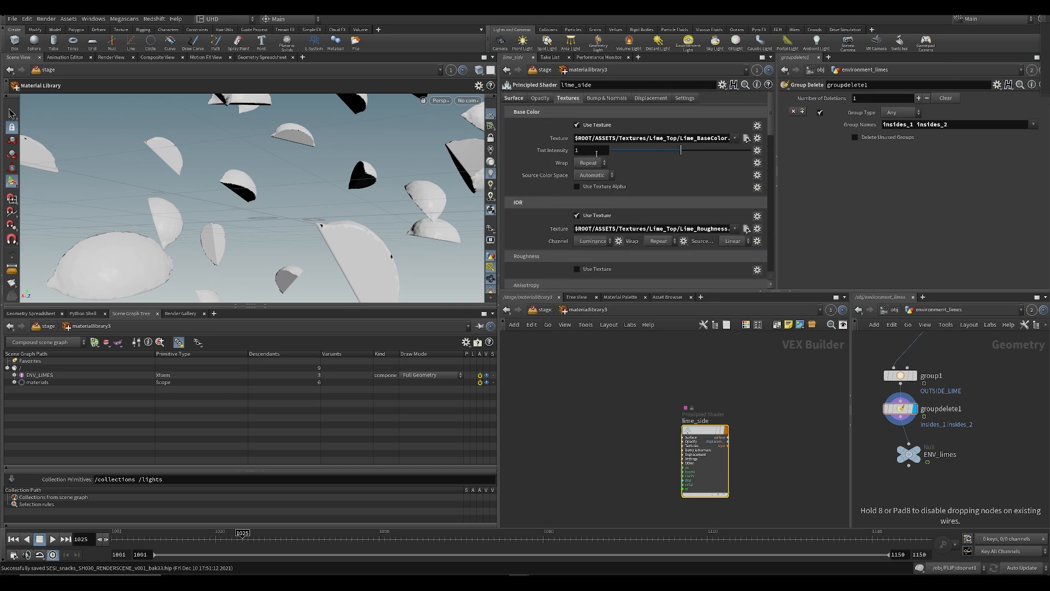
# Enable lime_side's base normal map and set its texture path to Lime_Normal.exr in the Lime_Top folder
pyautogui.click(611, 98)
pyautogui.write('$ROOT/ASSETS/Textures/Lime_Top/Lime_BaseColor.jpg')
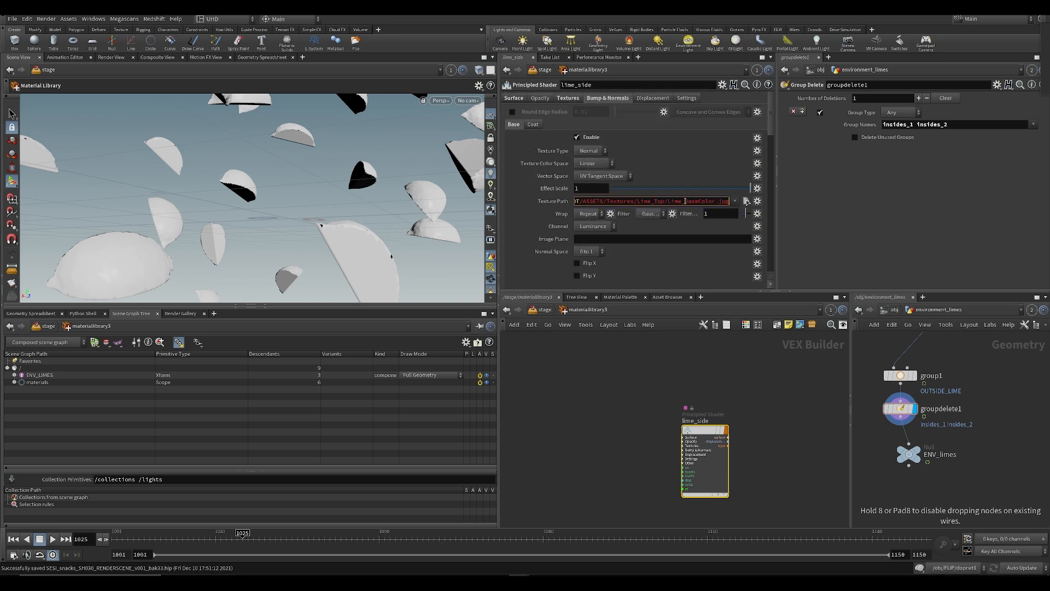
pyautogui.click(746, 201)
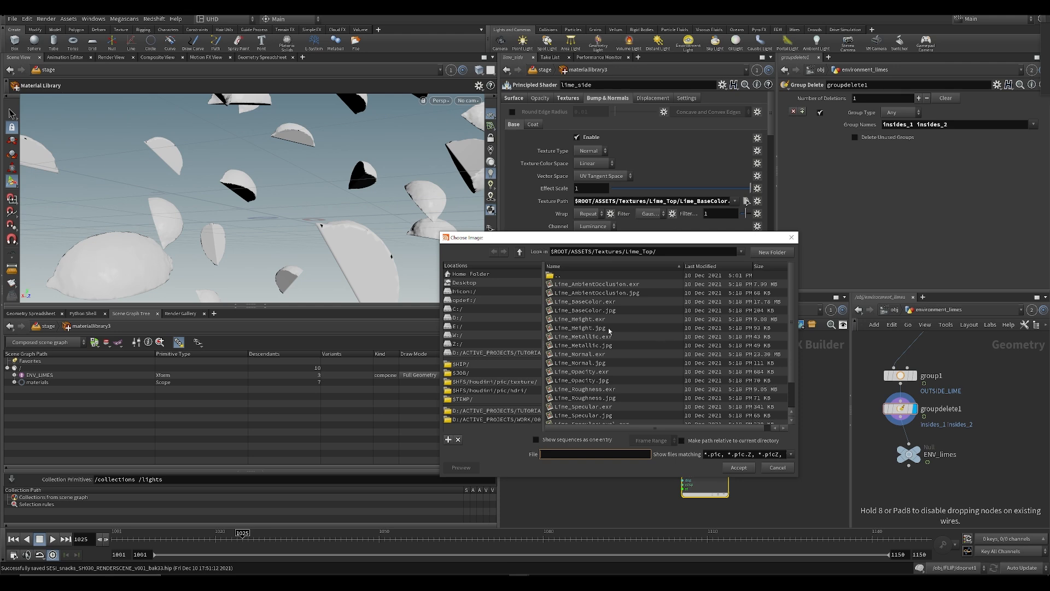
pyautogui.doubleClick(597, 355)
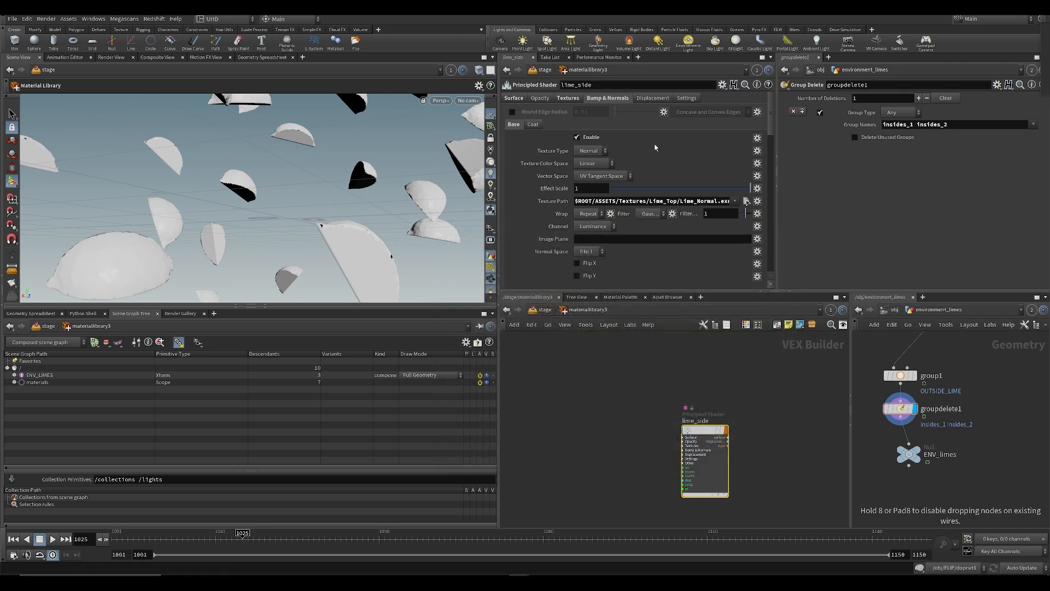
# Enable texture displacement on lime_side and load Lime_Height.exr as the displacement texture
pyautogui.click(652, 98)
pyautogui.click(596, 203)
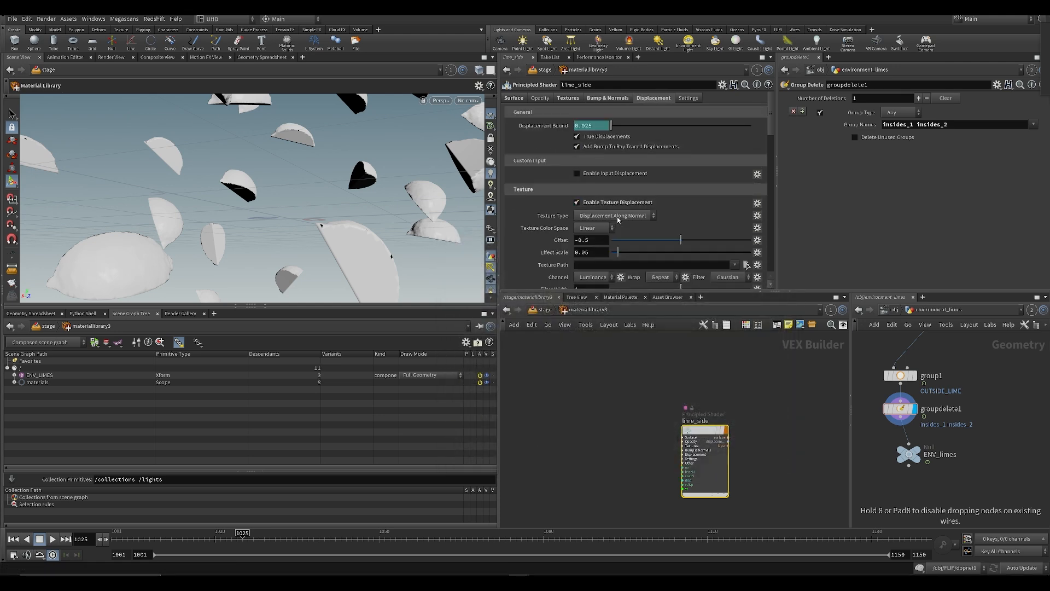
pyautogui.click(747, 269)
pyautogui.scroll(-2, 658, 343)
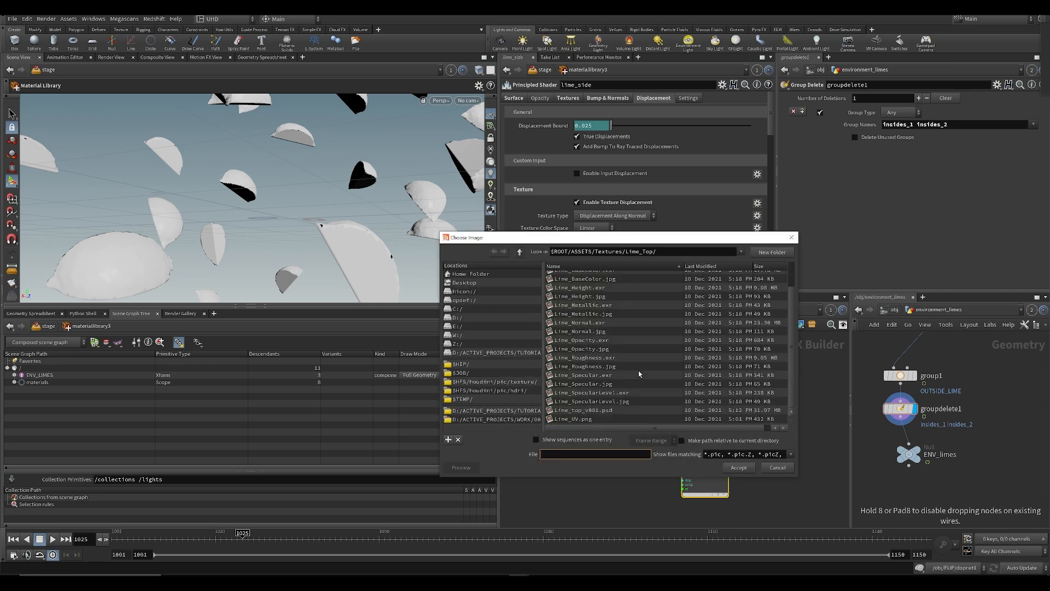
pyautogui.scroll(1, 621, 342)
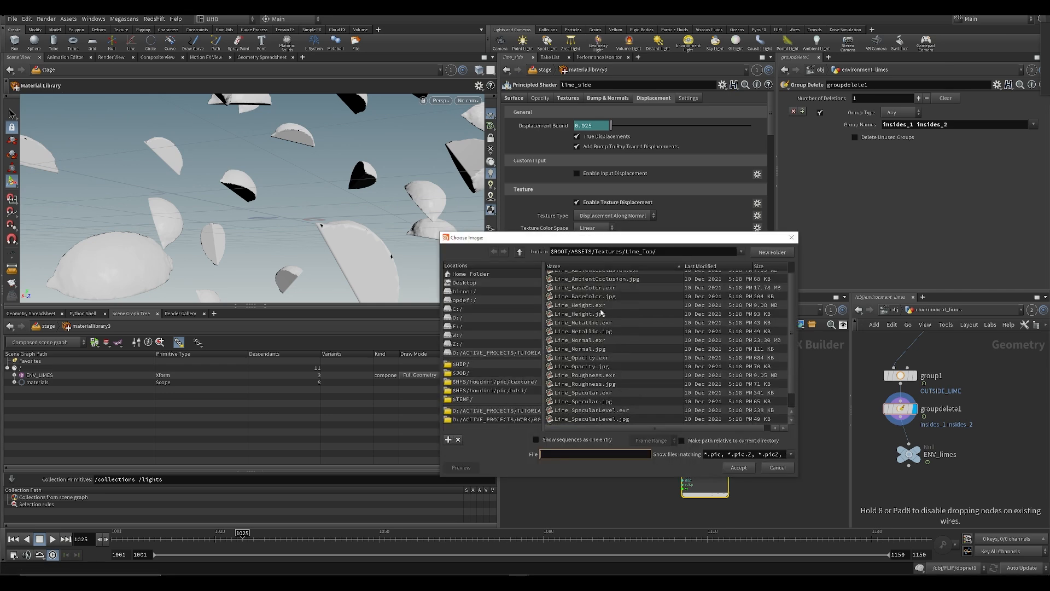
pyautogui.doubleClick(584, 305)
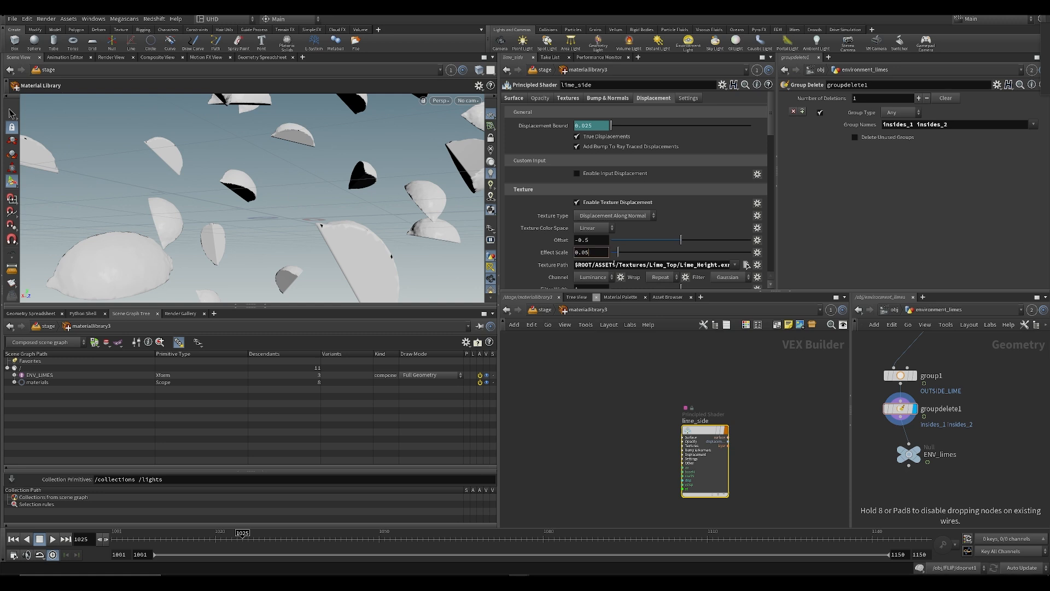
# Return to the stage network, connect materiallibrary3 to merge1, and display merge1
pyautogui.press('u')
pyautogui.click(705, 466)
pyautogui.moveTo(705, 466); pyautogui.dragTo(682, 435, button='middle')
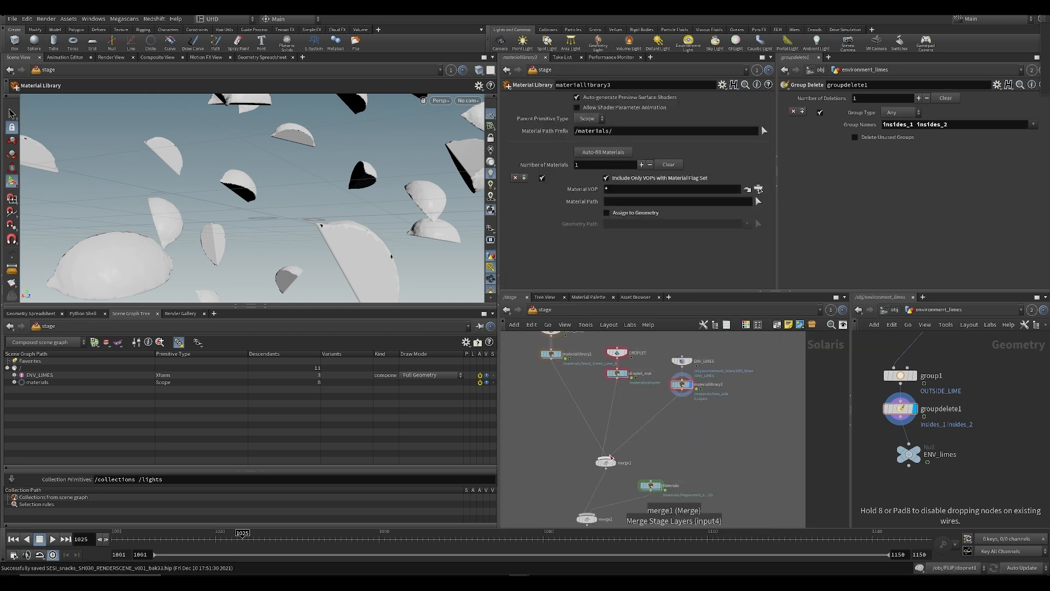
pyautogui.click(614, 463)
pyautogui.moveTo(606, 463); pyautogui.dragTo(608, 453)
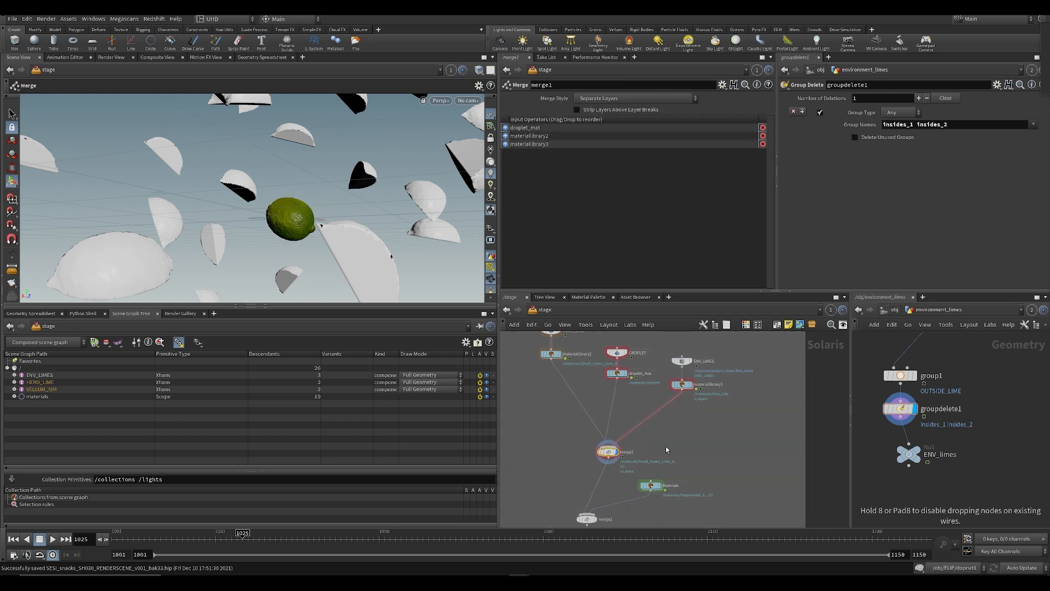
# Insert a Material Linker node between merge1 and merge2 and display it
pyautogui.scroll(3, 657, 459)
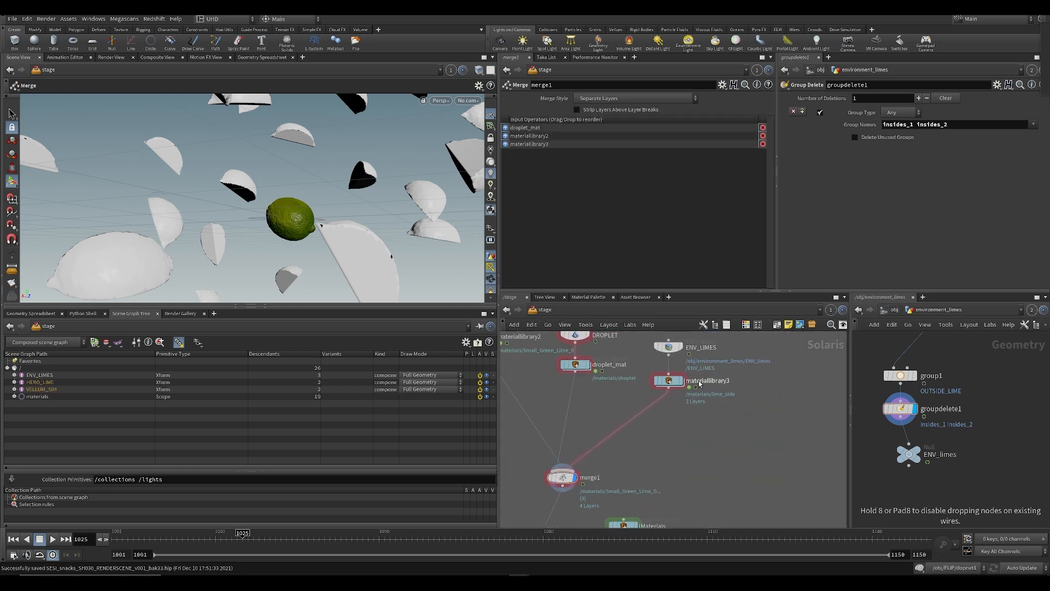
pyautogui.moveTo(636, 470); pyautogui.dragTo(665, 398, button='middle')
pyautogui.moveTo(660, 457); pyautogui.dragTo(668, 473)
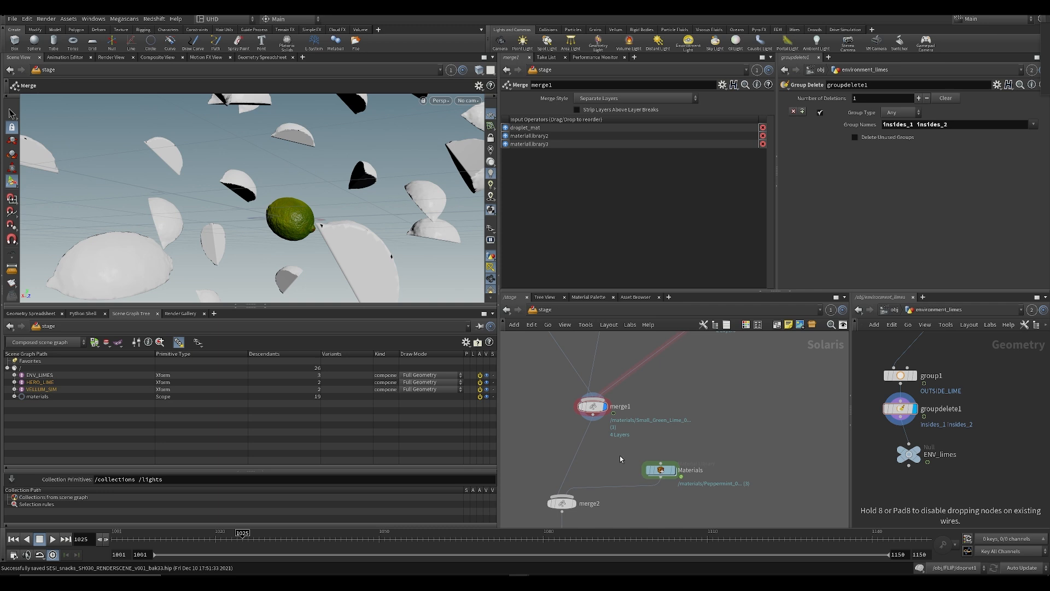
pyautogui.moveTo(616, 455); pyautogui.dragTo(627, 435, button='middle')
pyautogui.press('Tab')
pyautogui.write('mate')
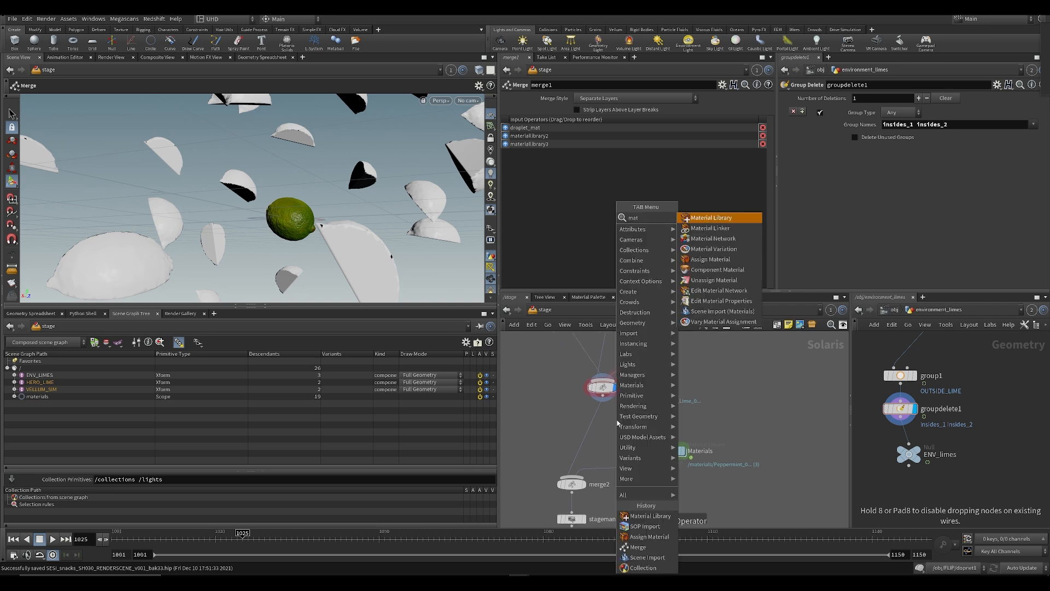
pyautogui.click(689, 228)
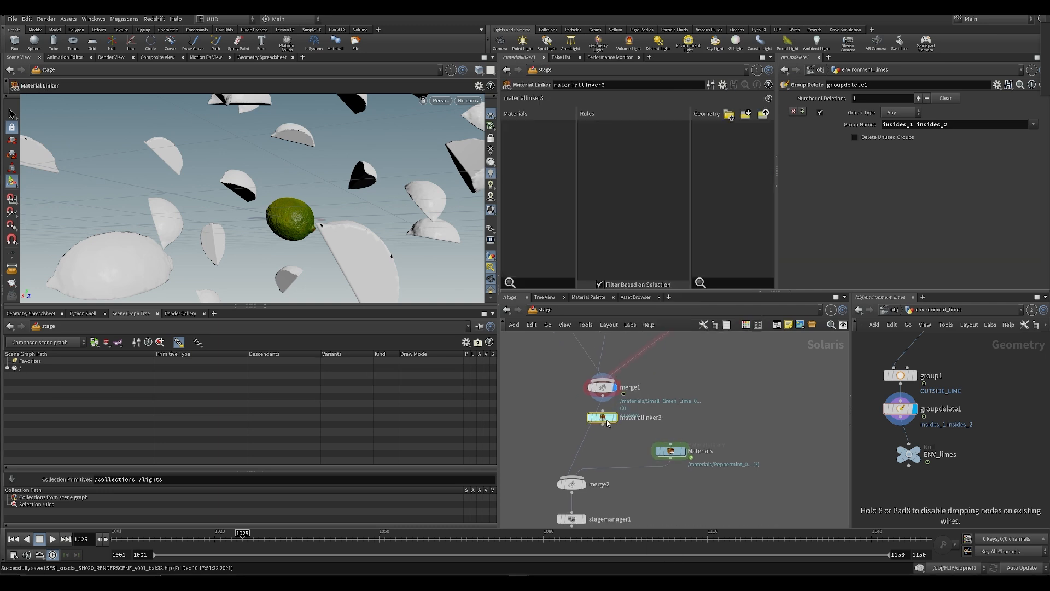
pyautogui.click(604, 438)
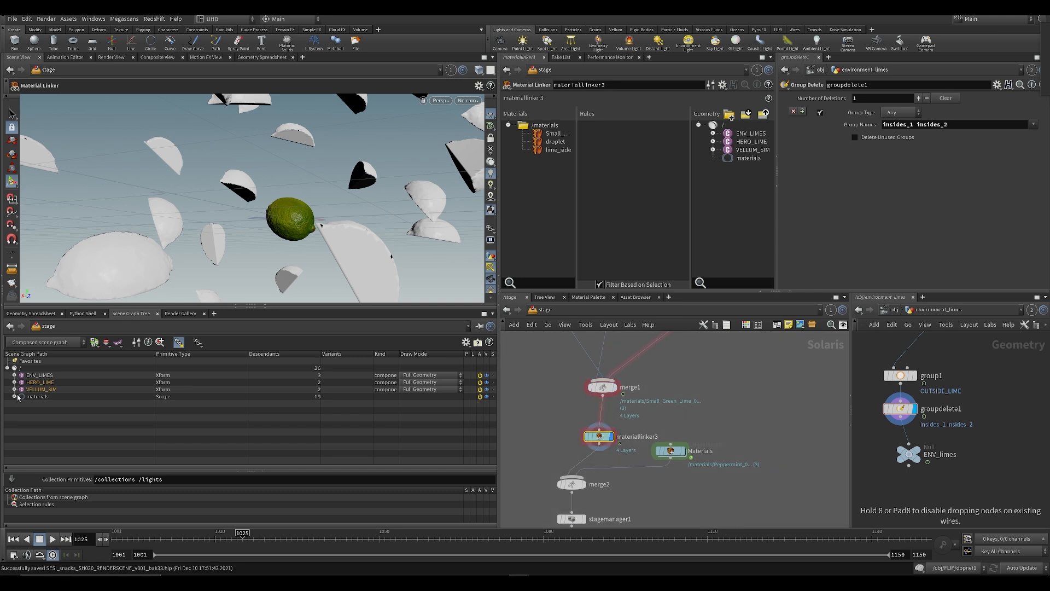
# Cut the Material Linker, paste it back into the wire below merge1, and save the scene
pyautogui.scroll(-2, 644, 459)
pyautogui.scroll(2, 677, 456)
pyautogui.moveTo(690, 419); pyautogui.dragTo(694, 391, button='middle')
pyautogui.hotkey('ctrl', 'x')
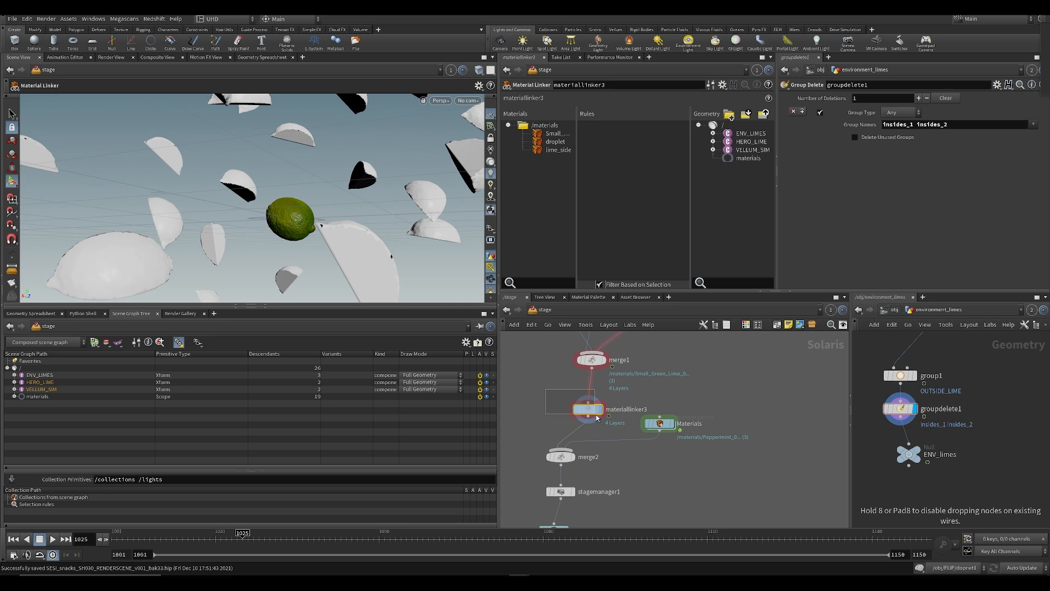
pyautogui.scroll(3, 583, 404)
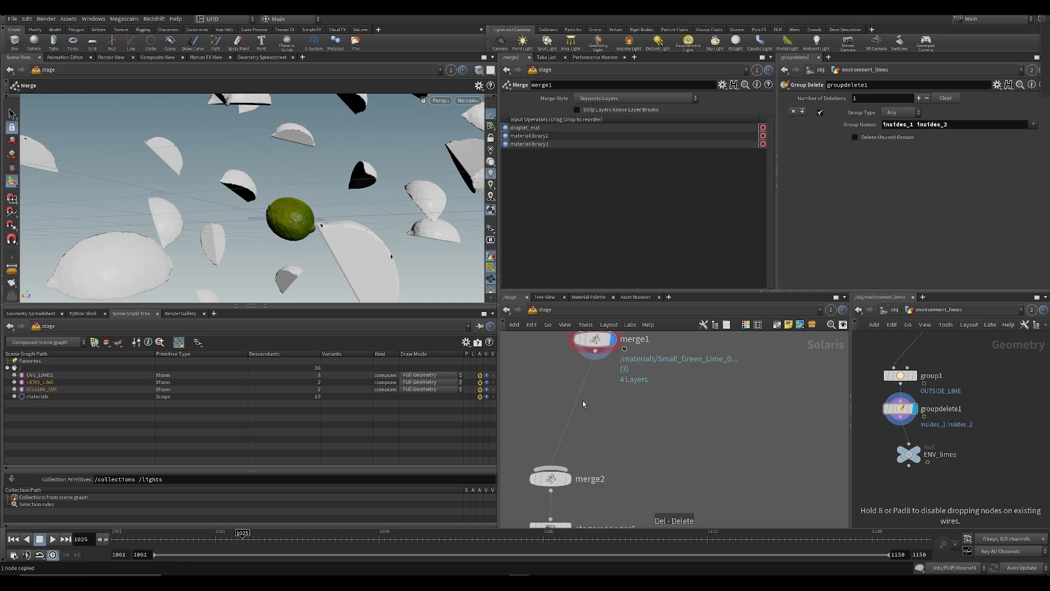
pyautogui.hotkey('ctrl', 'v')
pyautogui.moveTo(584, 395)
pyautogui.mouseDown()
pyautogui.moveTo(570, 390)
pyautogui.moveTo(599, 398)
pyautogui.mouseUp()
pyautogui.hotkey('ctrl', 's')
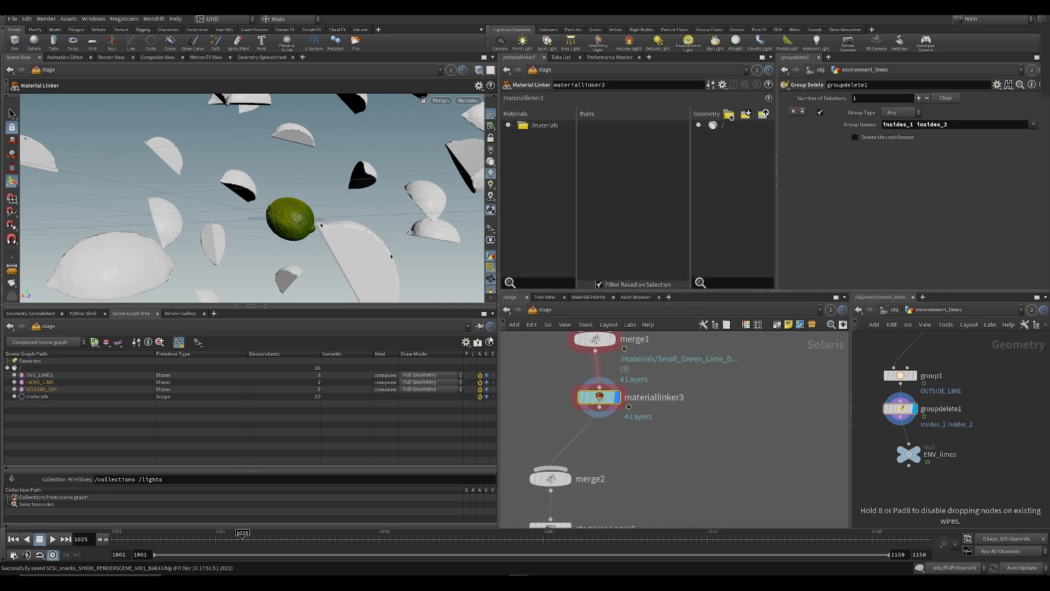
# Widen the Material Linker pane and its Materials column, expand the /materials folder, and save the scene
pyautogui.moveTo(501, 340); pyautogui.dragTo(405, 339)
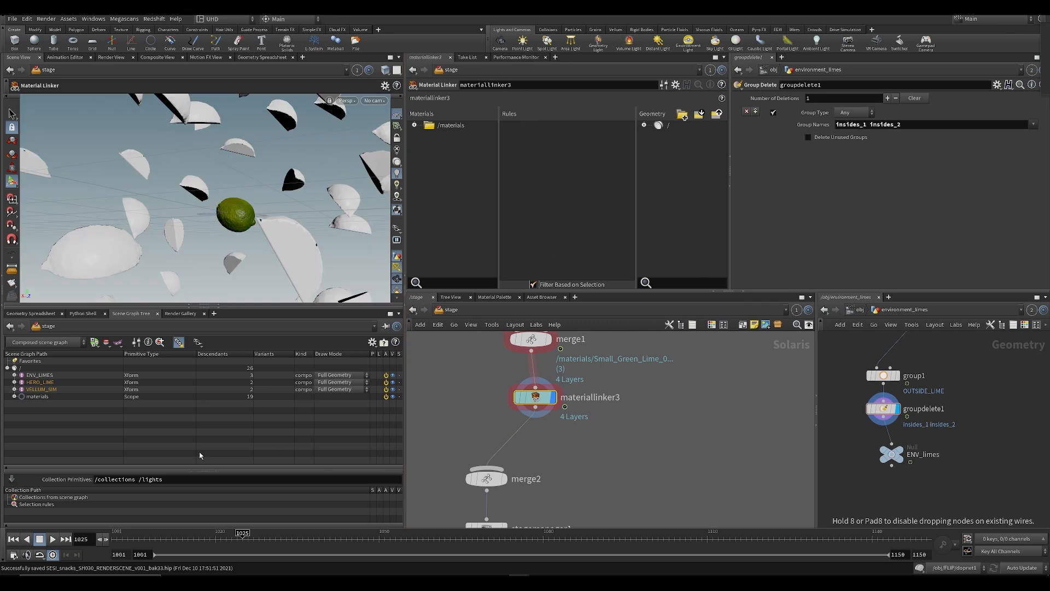
pyautogui.moveTo(636, 429); pyautogui.dragTo(593, 398, button='middle')
pyautogui.click(628, 457)
pyautogui.hotkey('ctrl', 's')
pyautogui.scroll(-3, 597, 448)
pyautogui.click(415, 125)
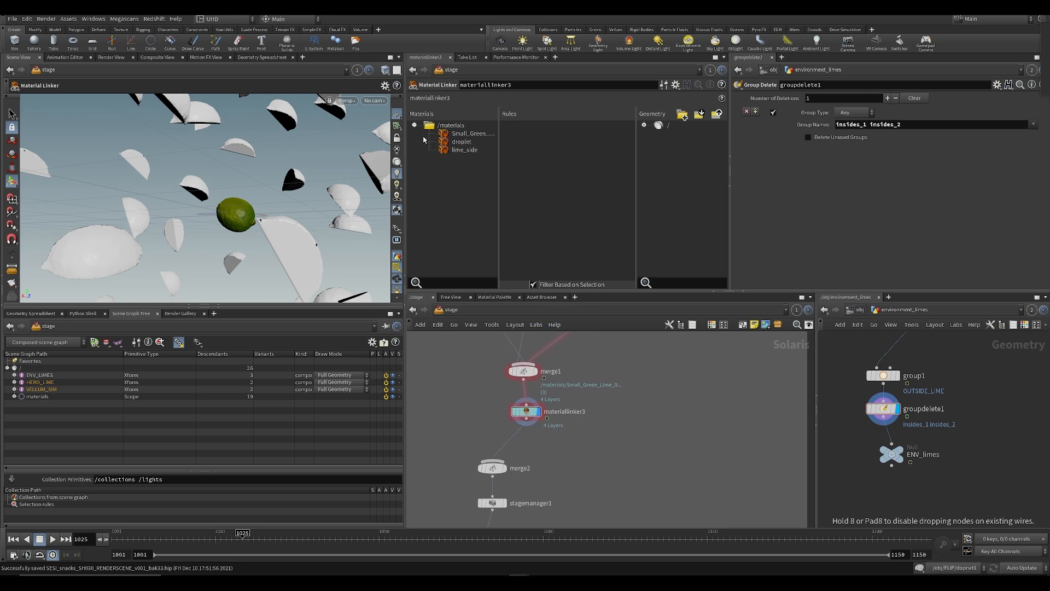
pyautogui.moveTo(403, 214); pyautogui.dragTo(385, 214)
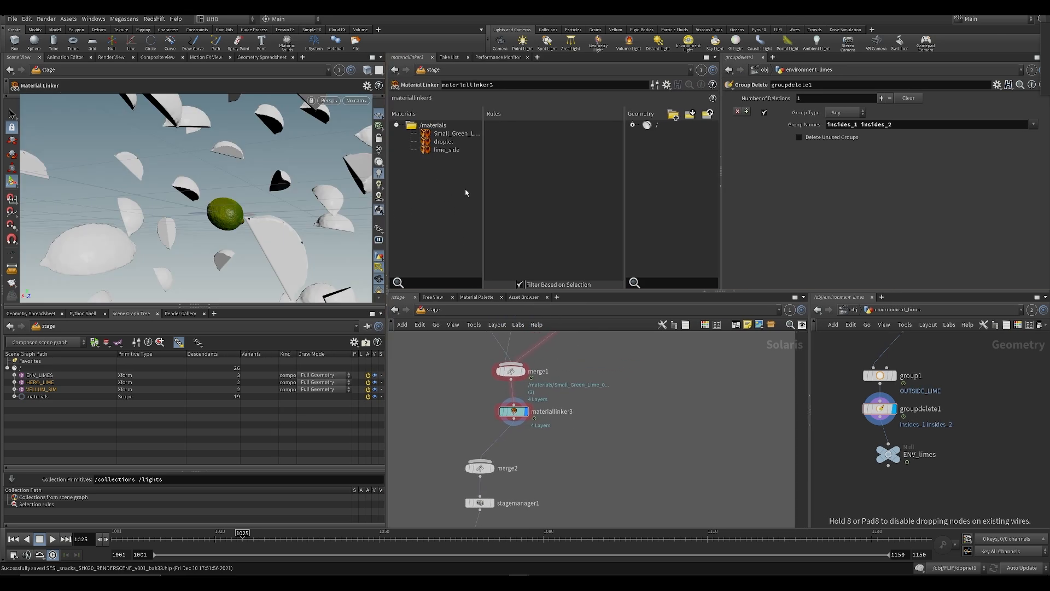
pyautogui.moveTo(482, 200); pyautogui.dragTo(526, 201)
pyautogui.hotkey('ctrl', 's')
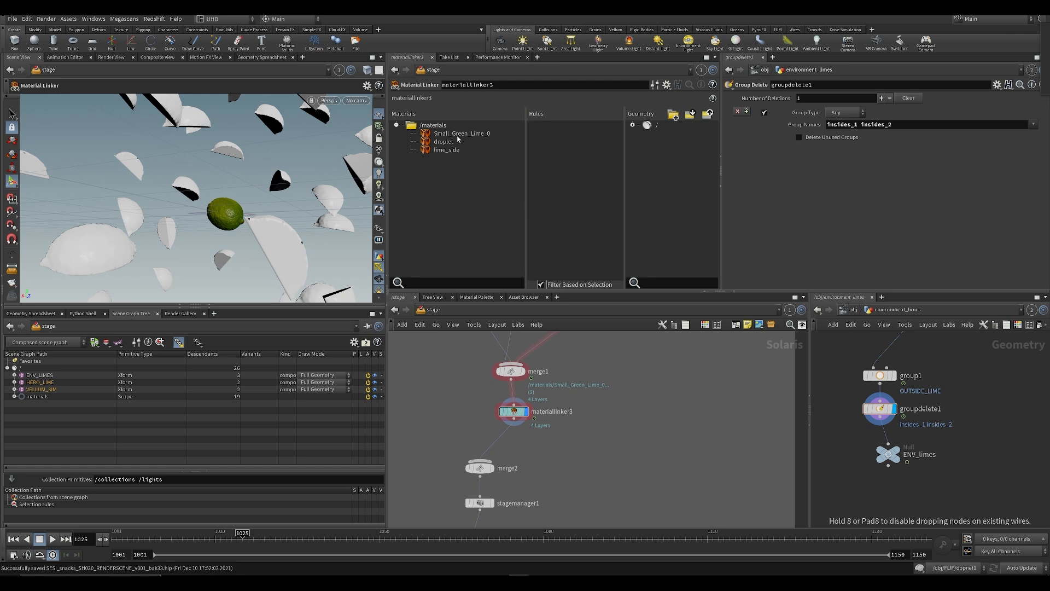
# Create a material rule for lime_side in the linker and expand the geometry tree down to ENV_LIMES' meshes
pyautogui.moveTo(442, 150); pyautogui.dragTo(629, 158)
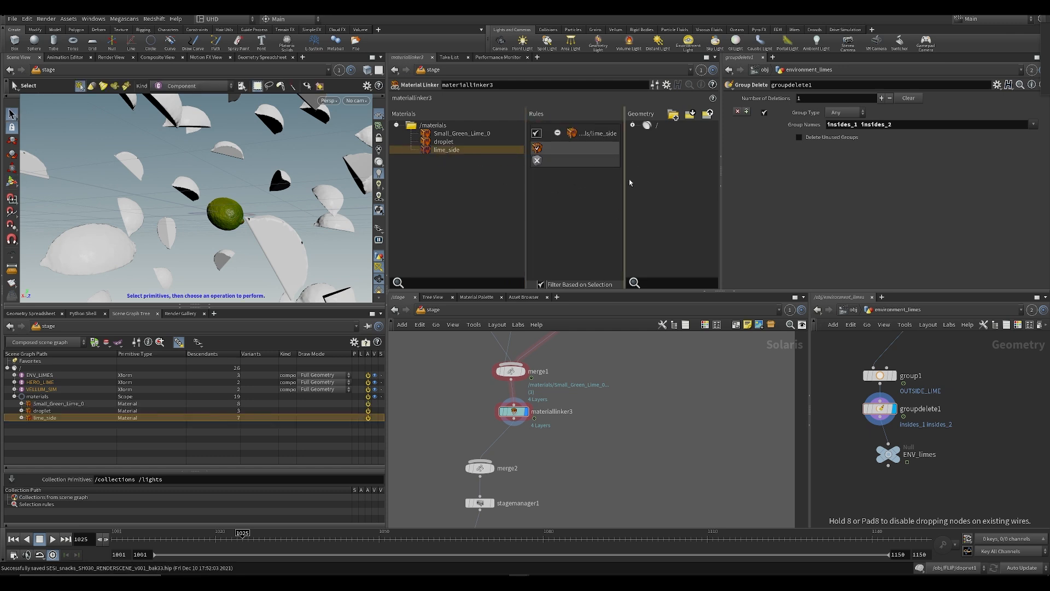
pyautogui.click(634, 125)
pyautogui.moveTo(721, 218); pyautogui.dragTo(813, 208)
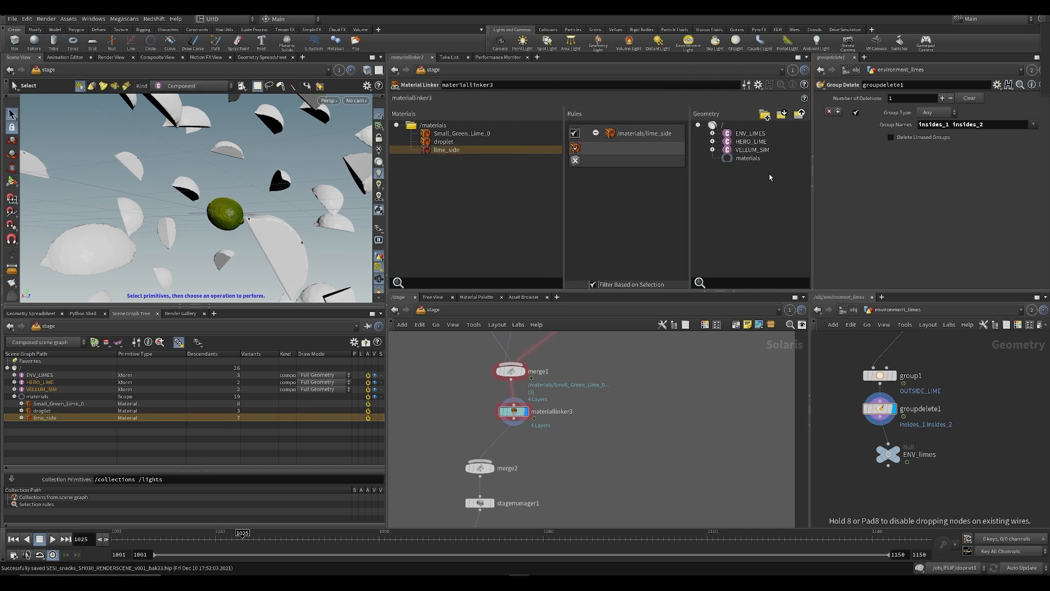
pyautogui.click(713, 134)
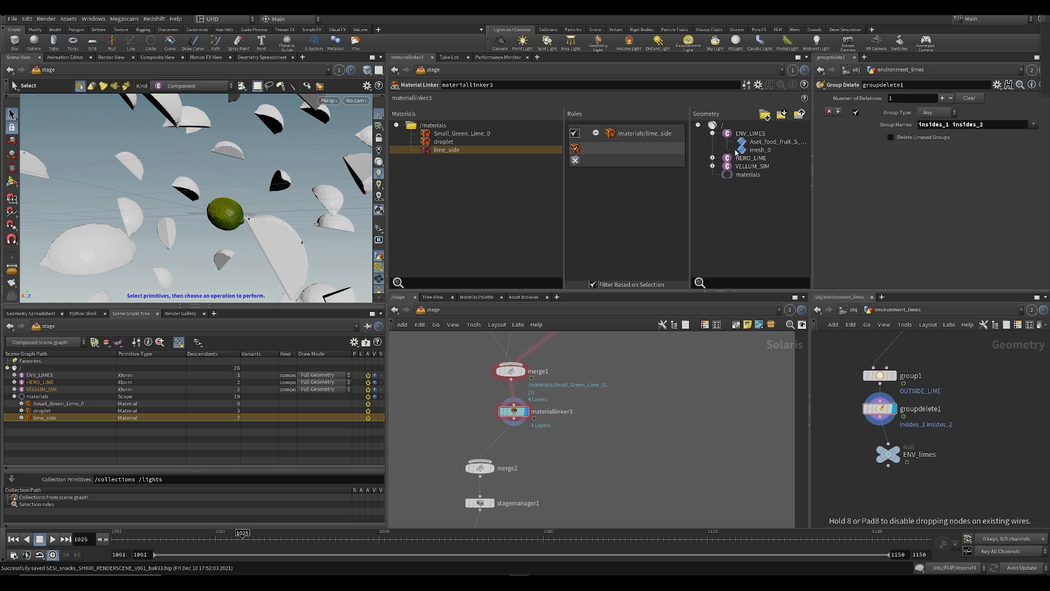
# Enable subset groups in the ENV_LIMES SOP Import's data settings and set them to OUTSIDE_LIME and insides
pyautogui.press('h')
pyautogui.click(615, 384)
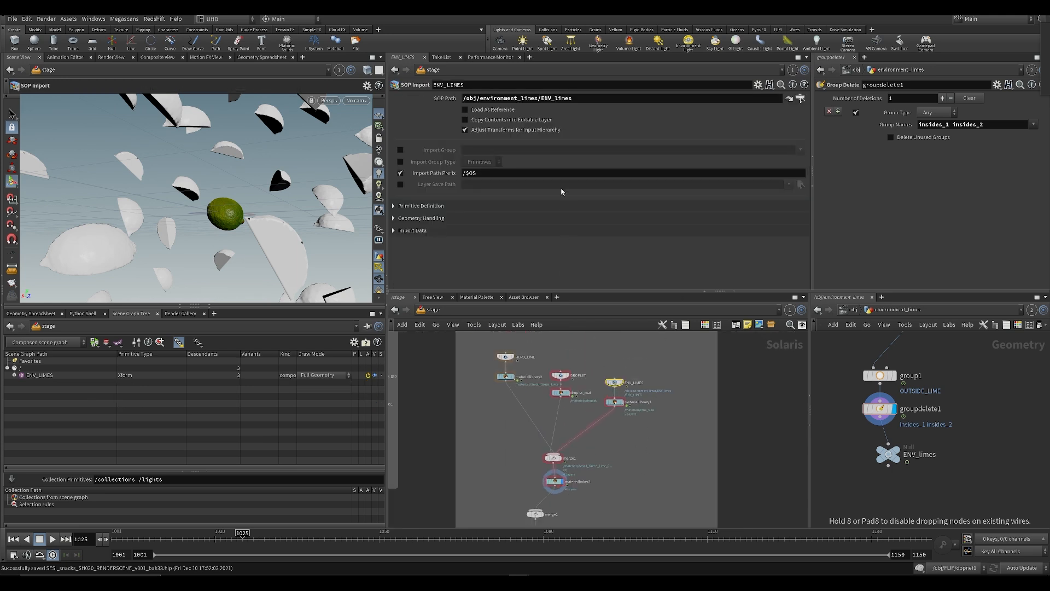
pyautogui.click(394, 231)
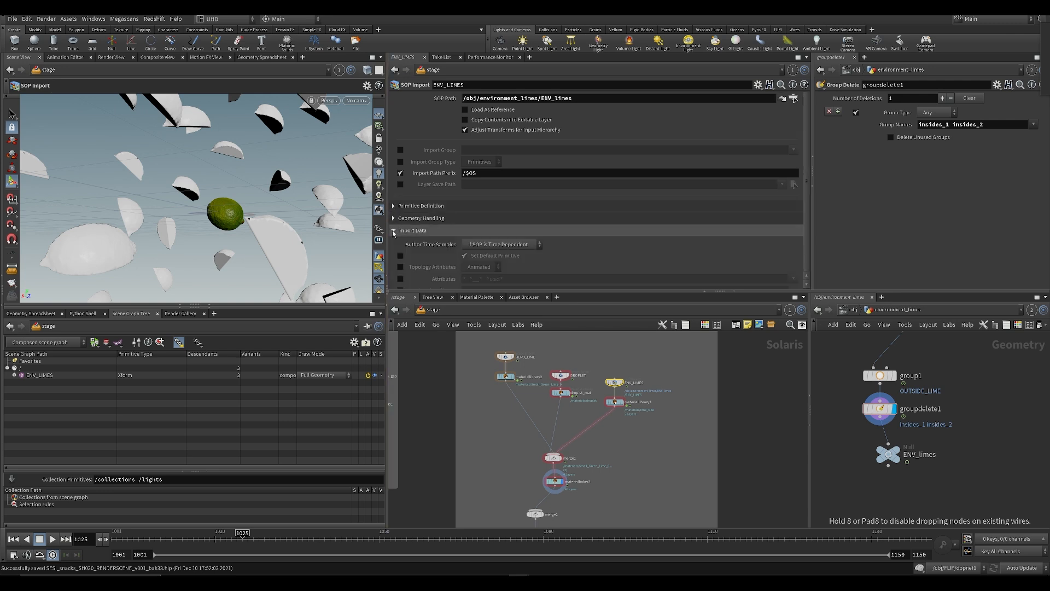
pyautogui.scroll(-3, 456, 248)
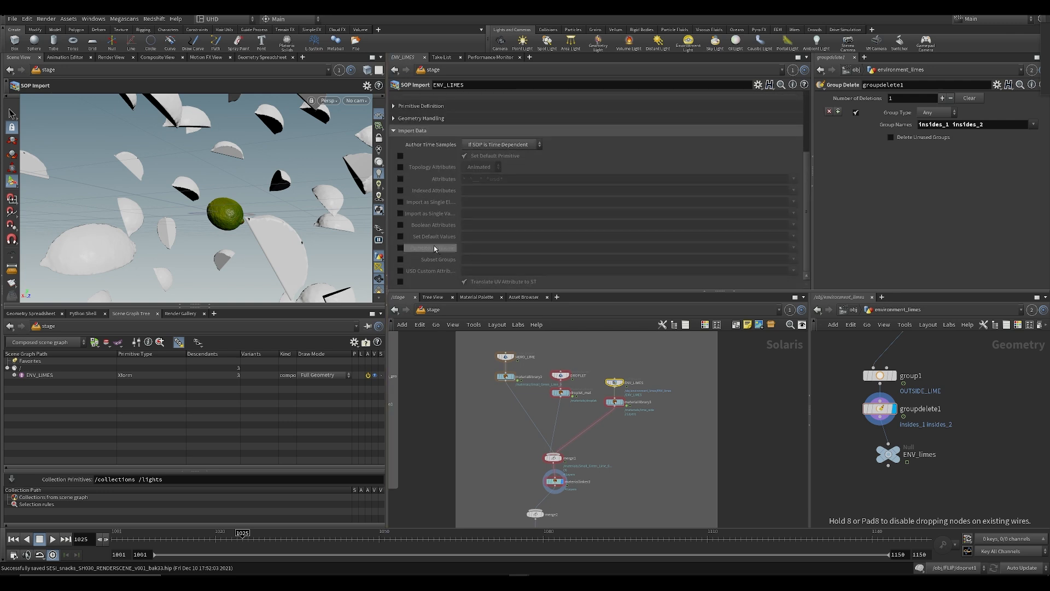
pyautogui.click(401, 258)
pyautogui.click(794, 259)
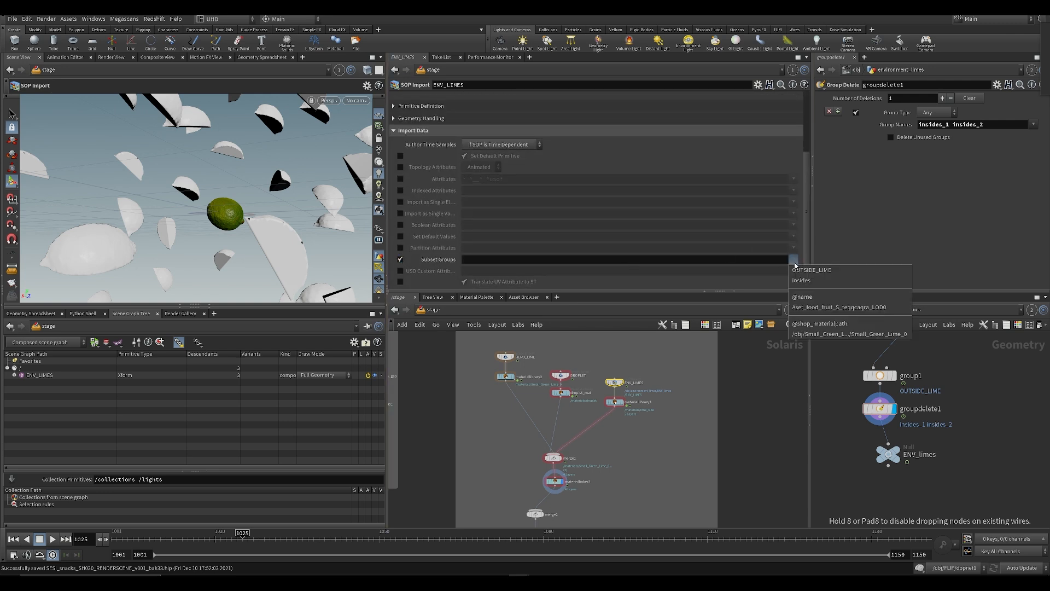
pyautogui.click(811, 270)
pyautogui.click(794, 260)
pyautogui.click(802, 281)
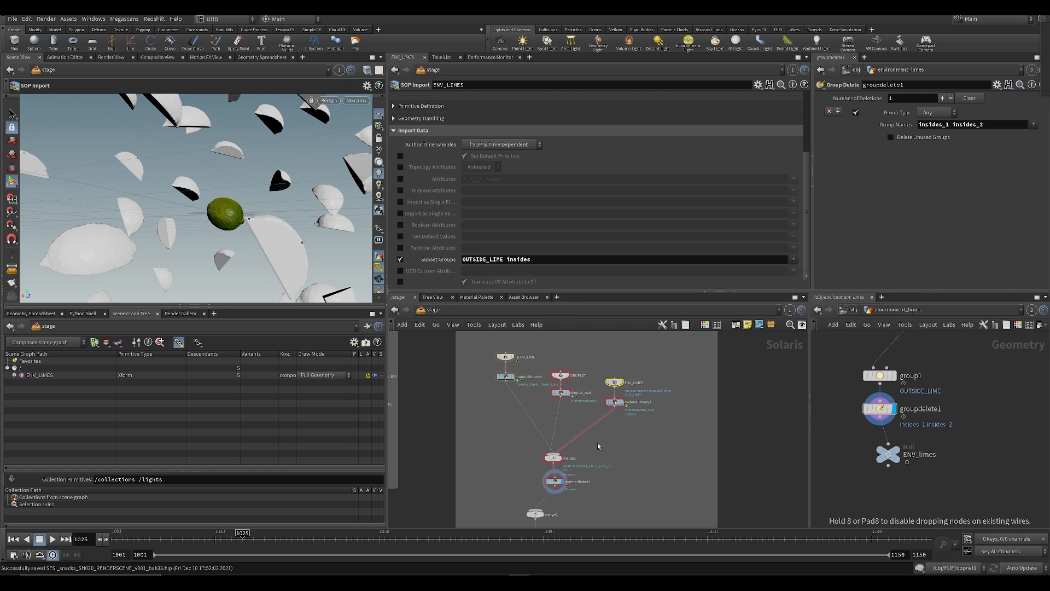
# Reopen materiallinker3, expand mesh_0, and assign its insides group to the lime_side material rule
pyautogui.scroll(1, 557, 458)
pyautogui.click(557, 468)
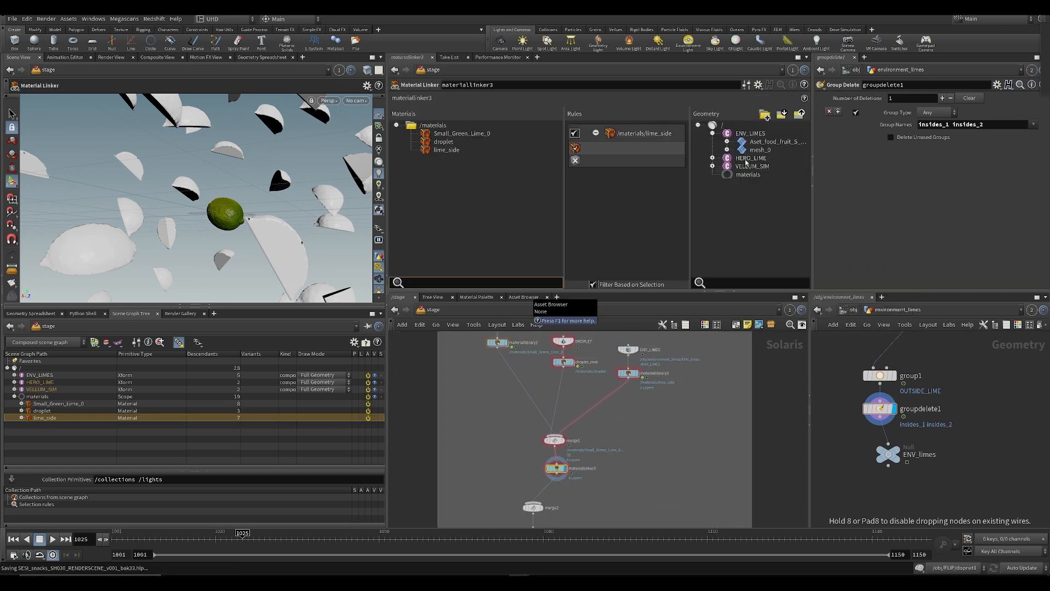
pyautogui.click(727, 150)
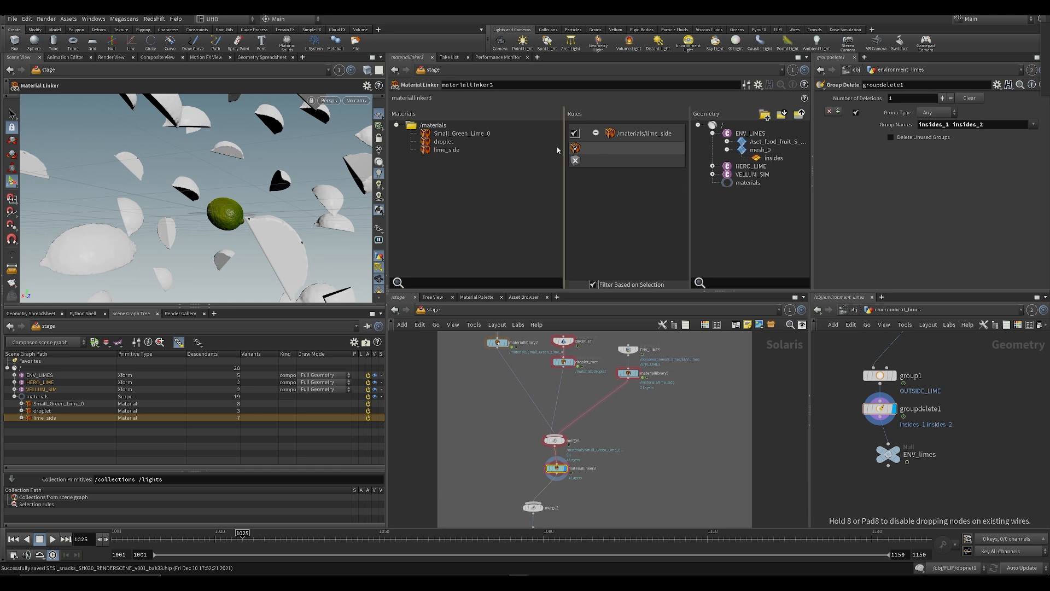
pyautogui.moveTo(773, 157); pyautogui.dragTo(638, 149)
pyautogui.click(467, 154)
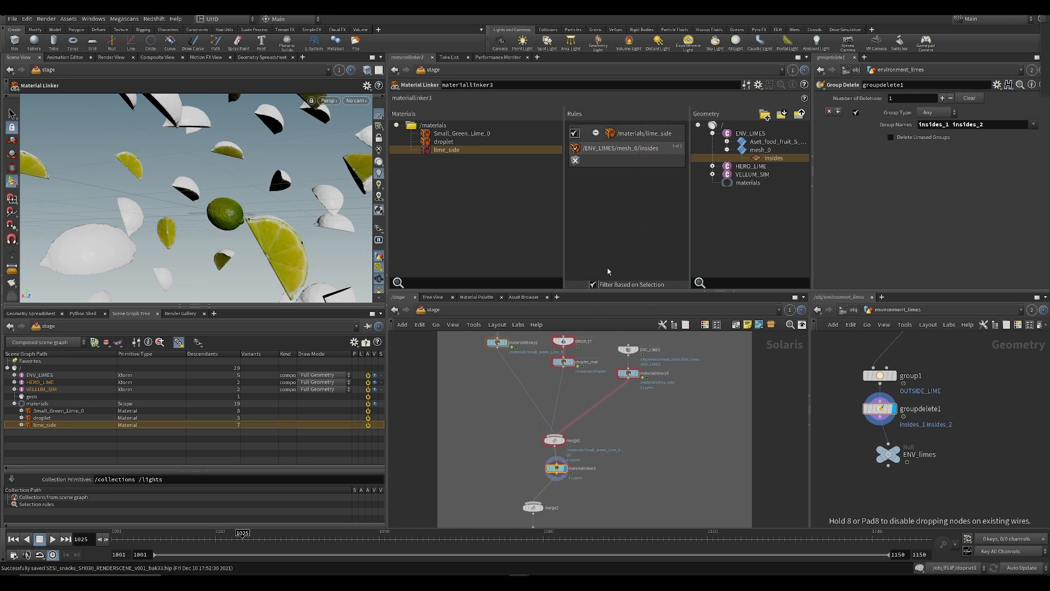
# Create a rule for Small_Green_Lime_0 and assign it the OUTSIDE_LIME group of the food fruit asset mesh
pyautogui.moveTo(457, 135); pyautogui.dragTo(601, 186)
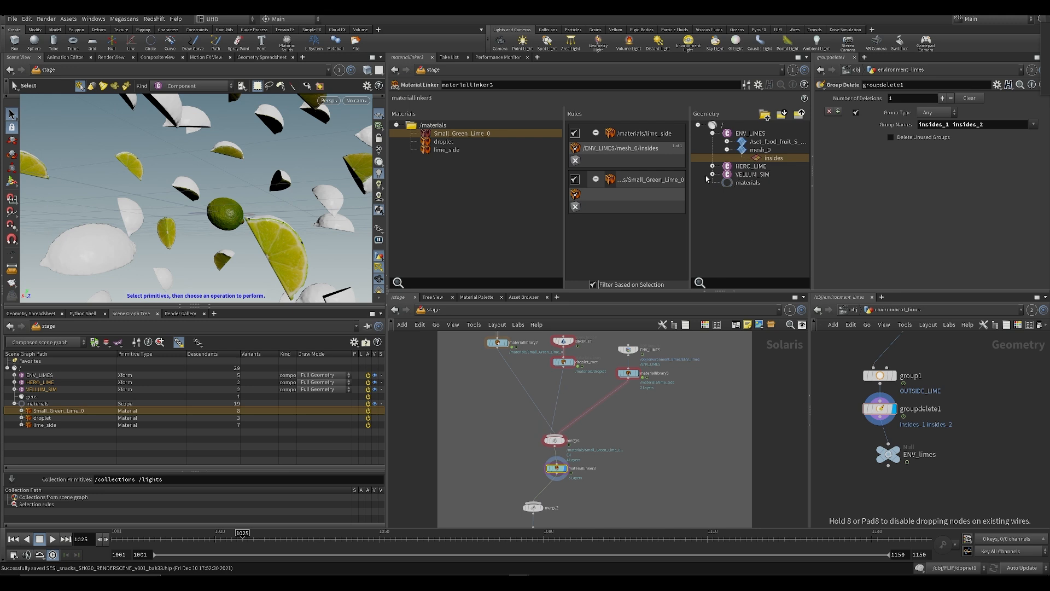
pyautogui.click(727, 141)
pyautogui.moveTo(774, 151); pyautogui.dragTo(618, 149)
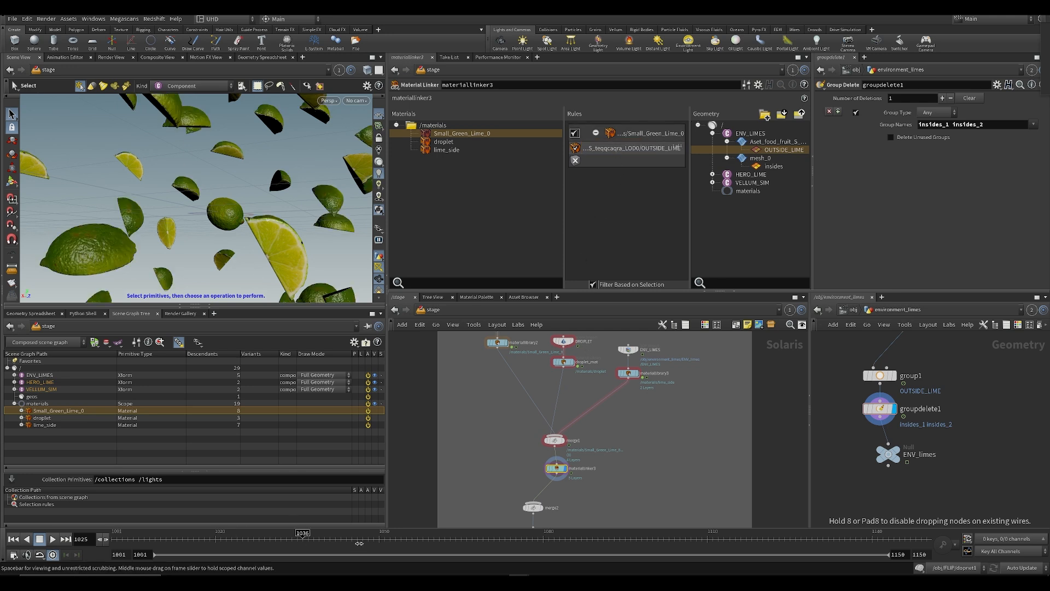
# Switch the viewport renderer to Karma and save the scene
pyautogui.click(328, 101)
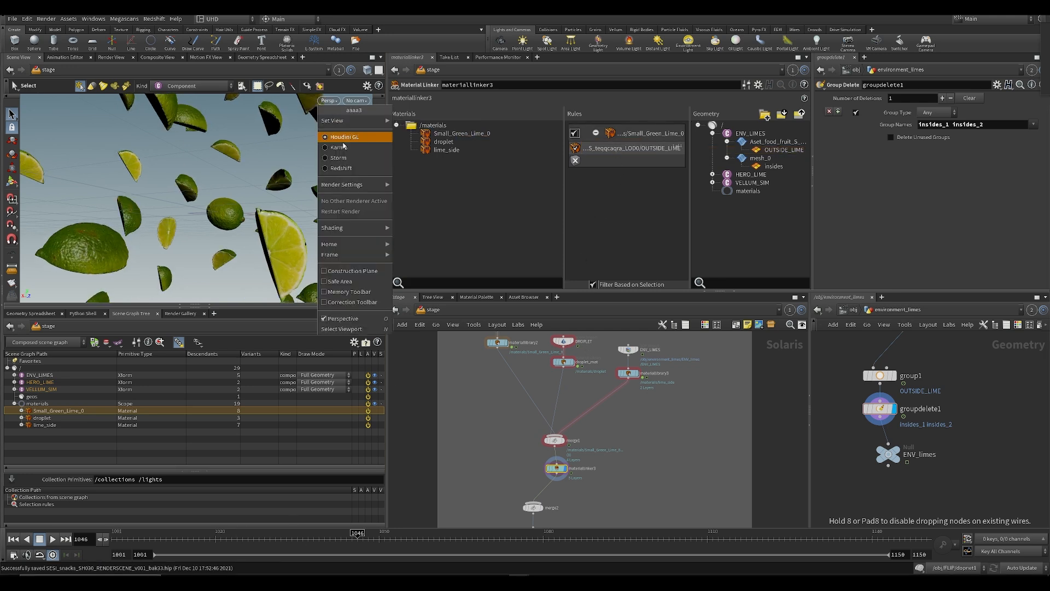
pyautogui.click(339, 147)
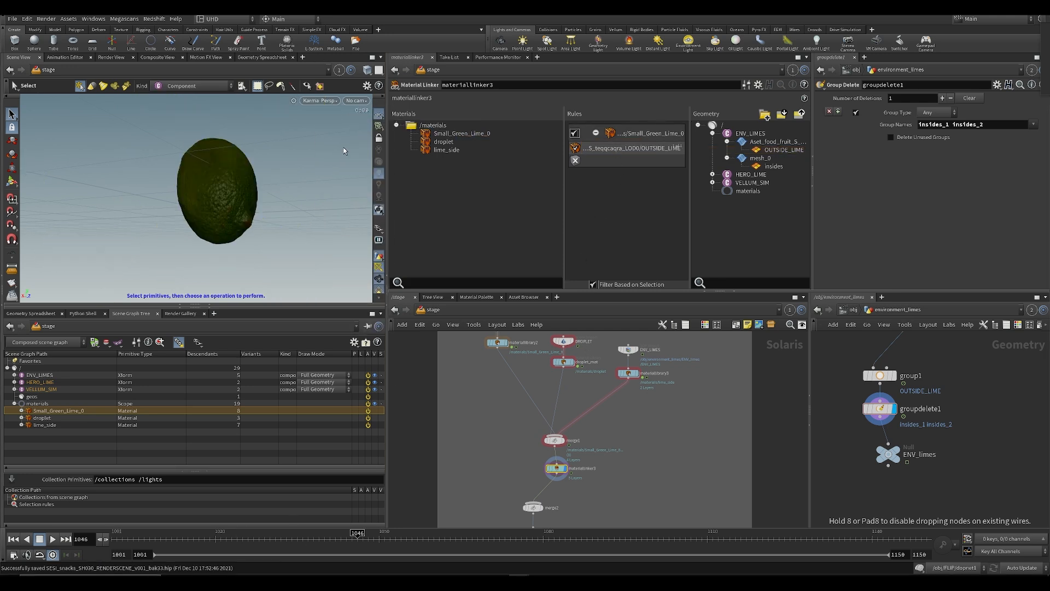
pyautogui.click(699, 430)
pyautogui.moveTo(698, 443); pyautogui.dragTo(696, 469, button='middle')
pyautogui.hotkey('ctrl', 's')
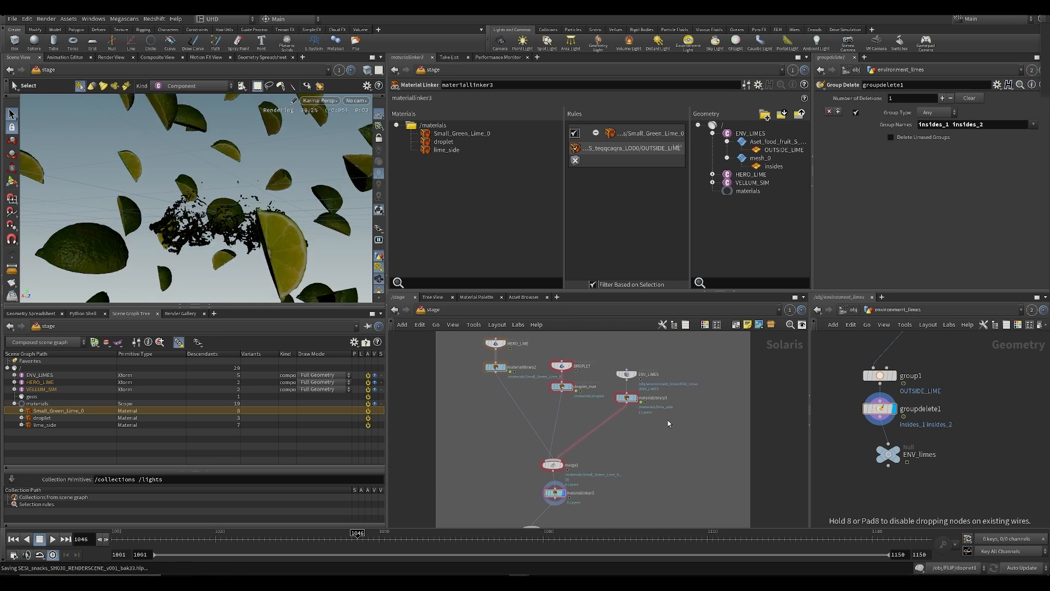
# Treat the polygons of the ENV_LIMES import as subdivision surfaces
pyautogui.click(637, 387)
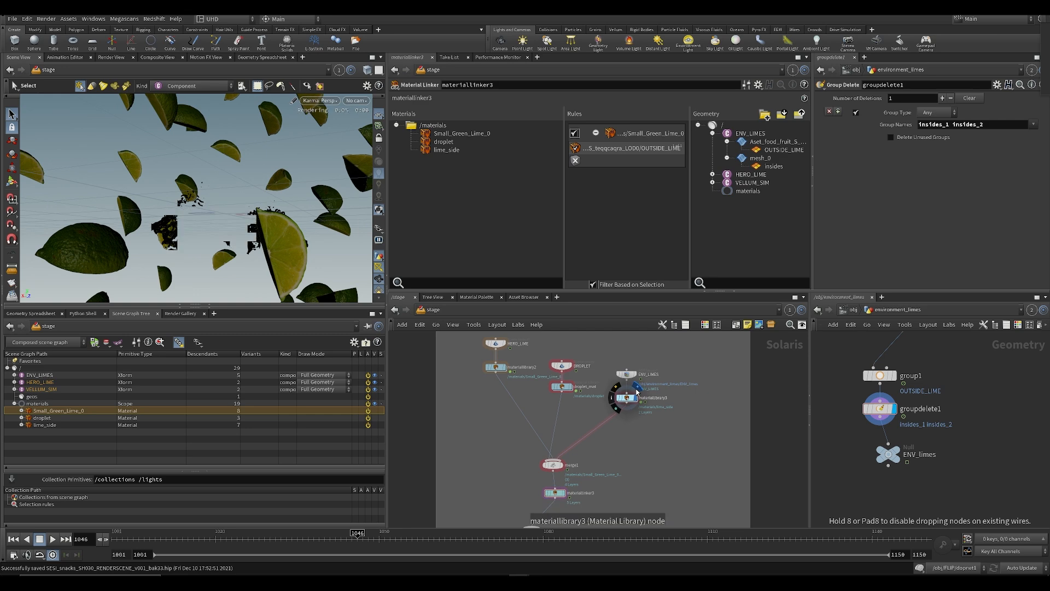
pyautogui.moveTo(652, 397); pyautogui.dragTo(652, 388, button='middle')
pyautogui.moveTo(651, 388); pyautogui.dragTo(660, 383, button='middle')
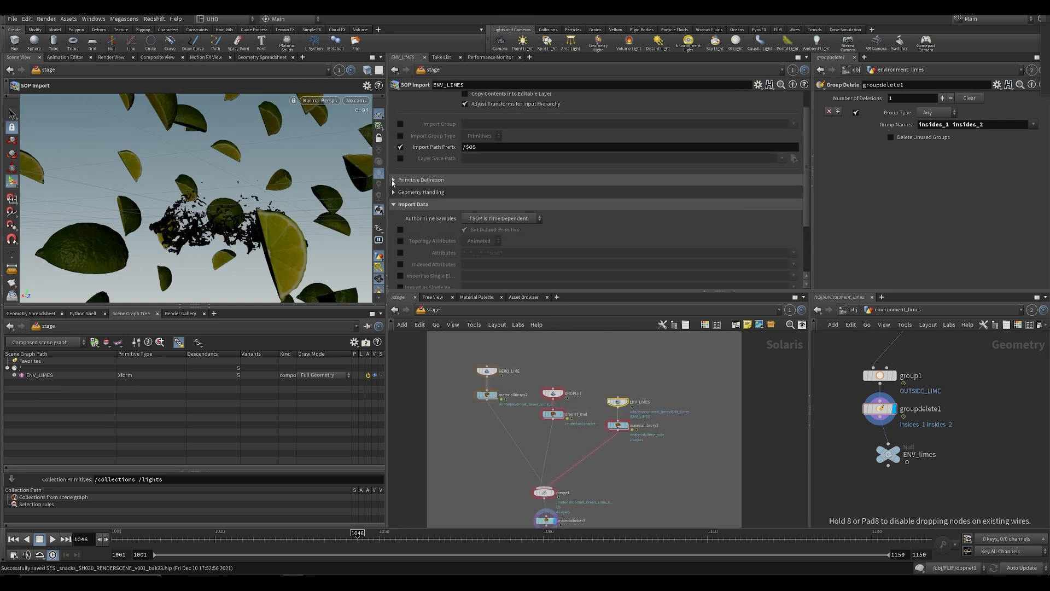
pyautogui.click(393, 180)
pyautogui.click(402, 180)
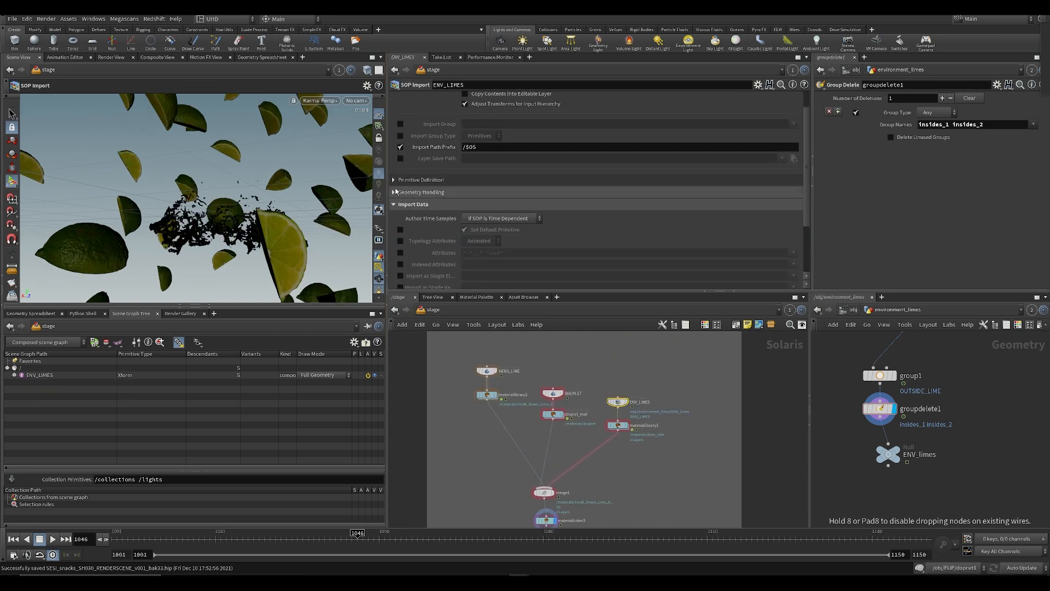
pyautogui.click(393, 192)
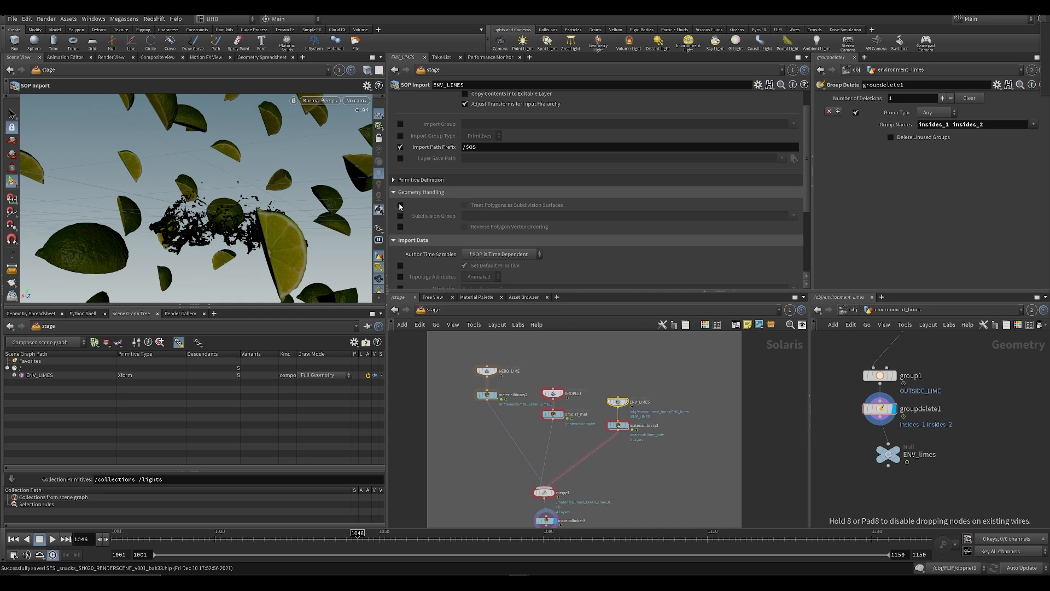
pyautogui.click(464, 204)
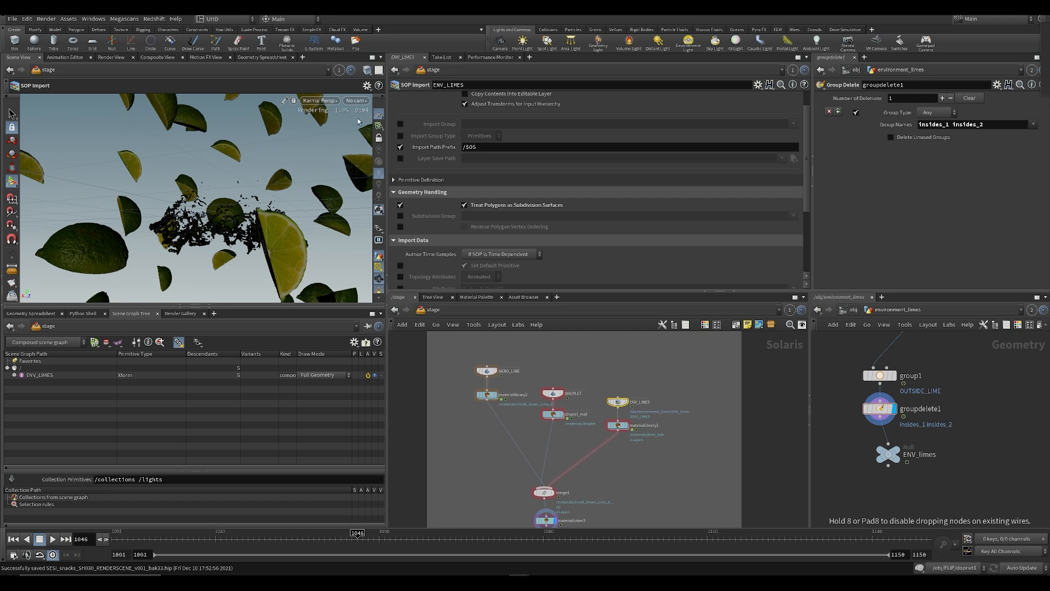
# Delete the merge2 and stagemanager1 nodes below materiallinker3, display the OUT_ENVIRONMENT null, and save the scene
pyautogui.moveTo(667, 490); pyautogui.dragTo(721, 350, button='middle')
pyautogui.scroll(-1, 721, 353)
pyautogui.hotkey('ctrl', 's')
pyautogui.moveTo(647, 416); pyautogui.dragTo(633, 459, button='middle')
pyautogui.scroll(2, 571, 442)
pyautogui.moveTo(562, 442); pyautogui.dragTo(560, 386, button='middle')
pyautogui.moveTo(552, 370); pyautogui.dragTo(621, 436)
pyautogui.press('Delete')
pyautogui.press('Delete')
pyautogui.click(621, 436)
pyautogui.moveTo(645, 405); pyautogui.dragTo(648, 436, button='middle')
pyautogui.scroll(-2, 647, 437)
pyautogui.hotkey('ctrl', 's')
pyautogui.moveTo(684, 388); pyautogui.dragTo(664, 454, button='middle')
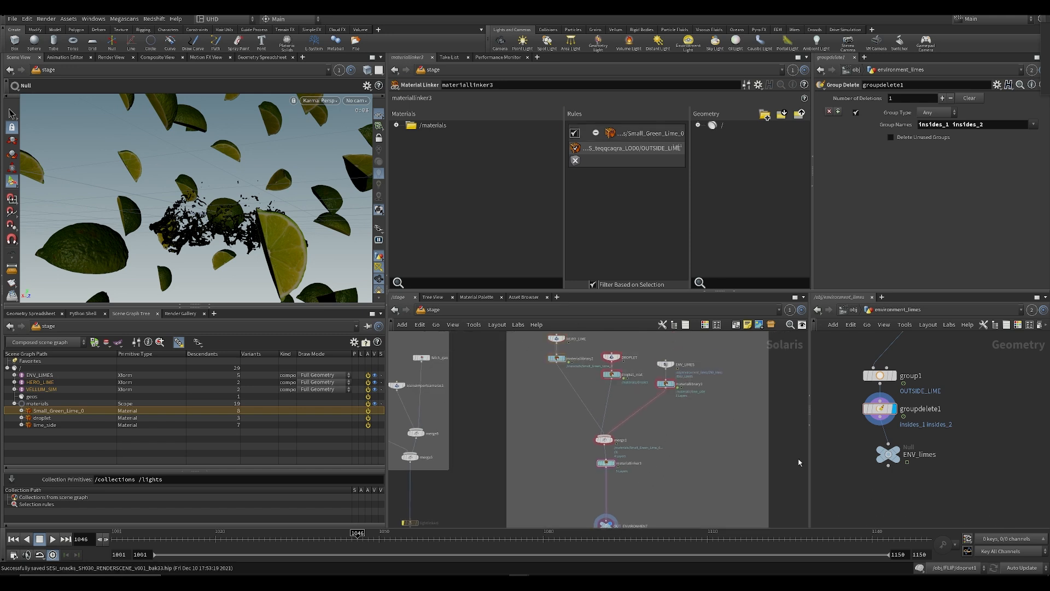
# Display droplet_mat, look inside it at the droplet shader's settings, and return to the stage network
pyautogui.moveTo(699, 420); pyautogui.dragTo(671, 483, button='middle')
pyautogui.scroll(3, 580, 444)
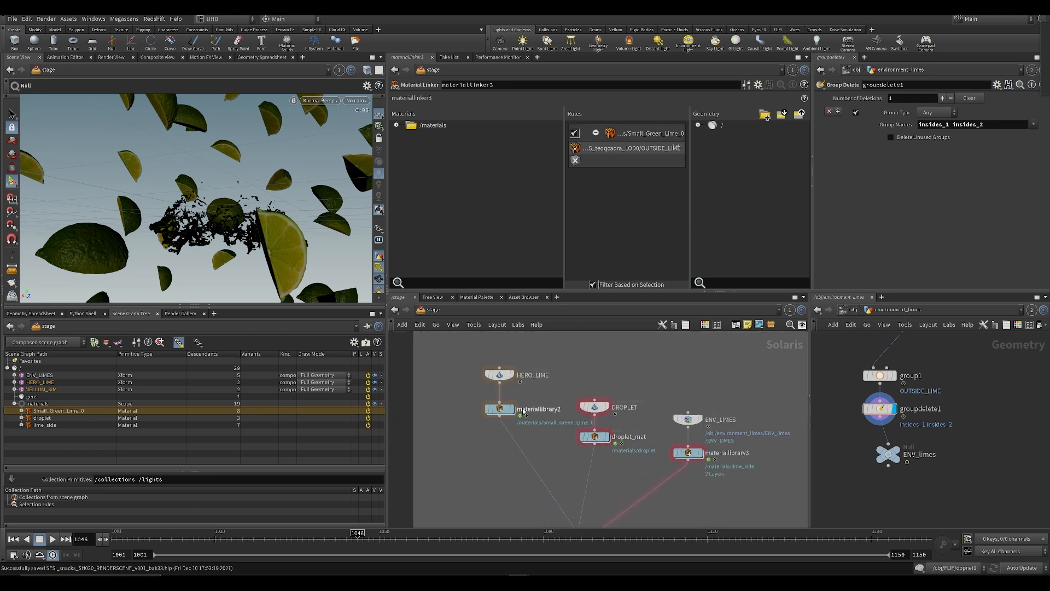
pyautogui.click(602, 437)
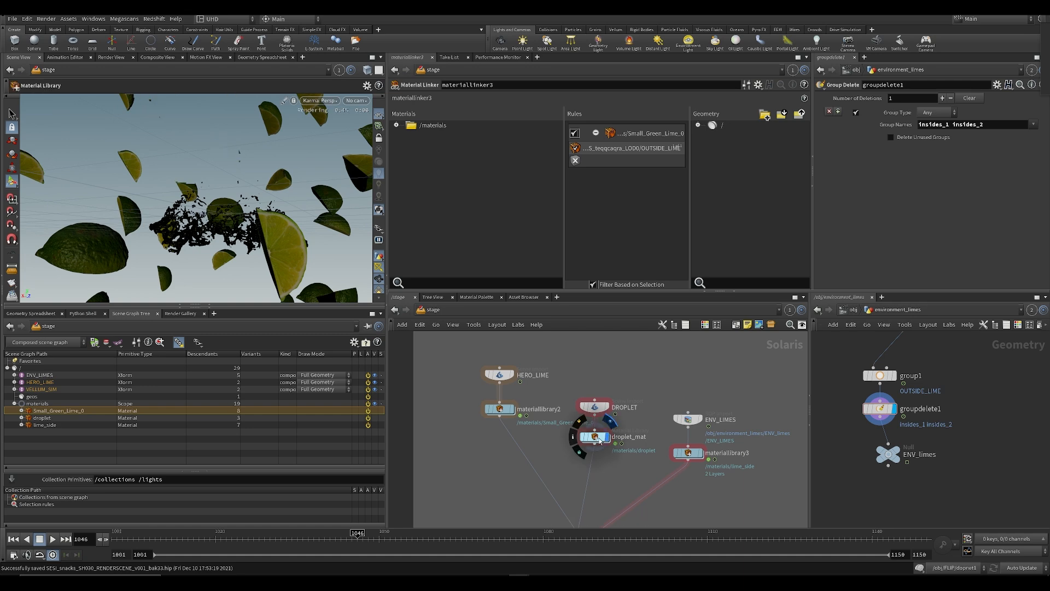
pyautogui.doubleClick(602, 437)
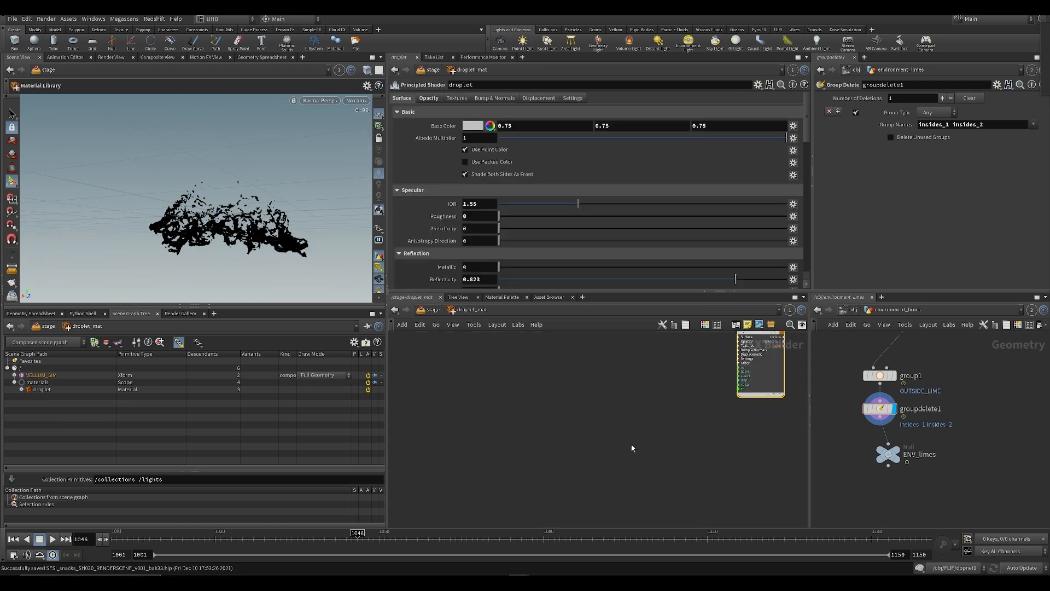
pyautogui.press('u')
# Select fetch_geo, display merge8, which joins it with the scene cameras, and view the scene through the SH030 camera
pyautogui.moveTo(560, 483); pyautogui.dragTo(631, 363, button='middle')
pyautogui.scroll(-3, 631, 364)
pyautogui.moveTo(498, 405); pyautogui.dragTo(647, 472, button='middle')
pyautogui.scroll(3, 595, 442)
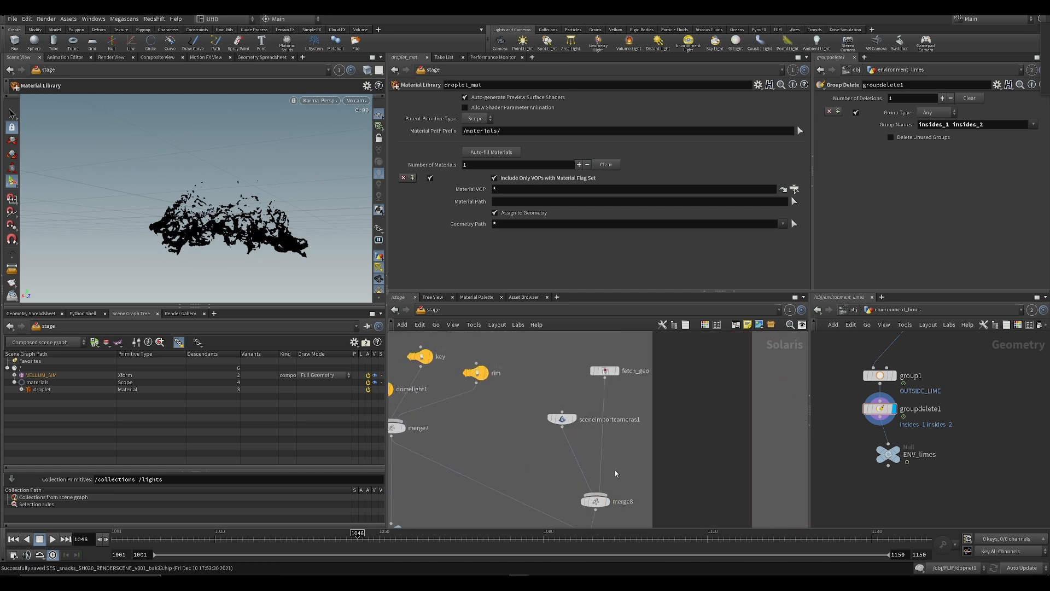
pyautogui.click(607, 371)
pyautogui.moveTo(612, 472); pyautogui.dragTo(577, 373, button='middle')
pyautogui.click(584, 441)
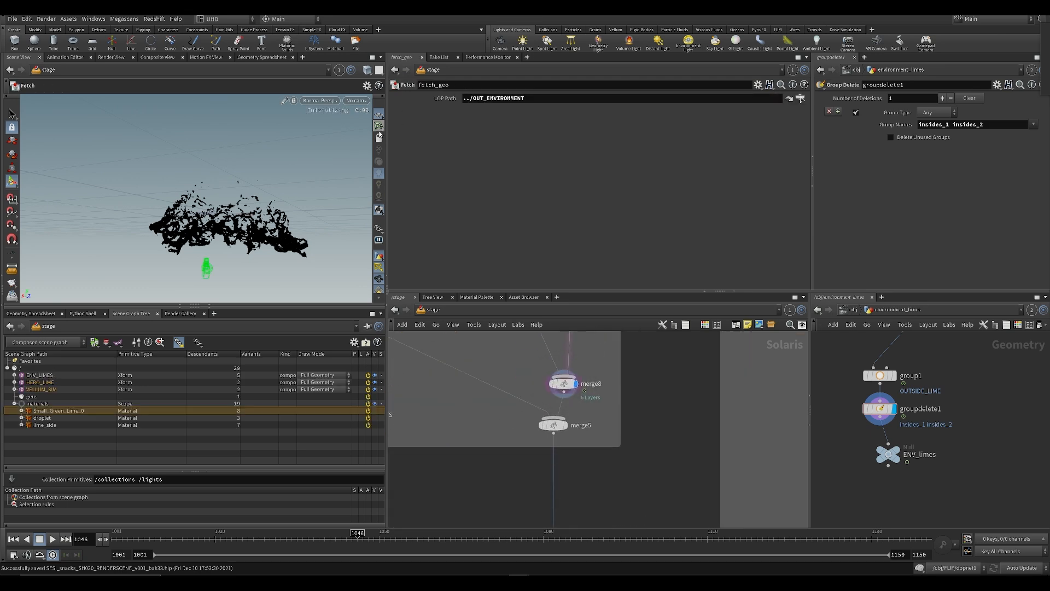
pyautogui.click(357, 100)
pyautogui.click(366, 112)
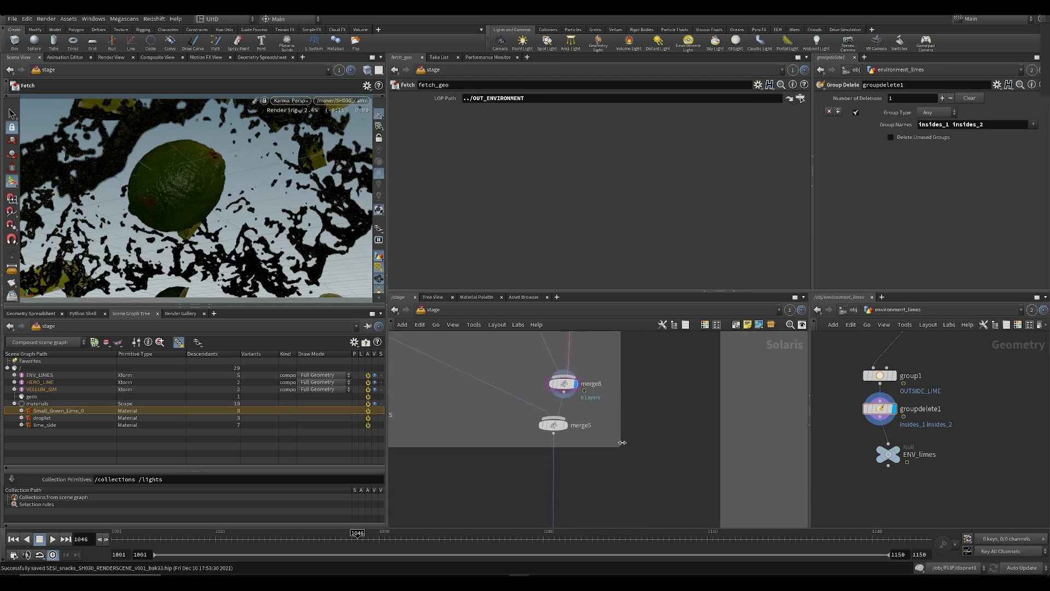
# Display the merge5 node that combines the lights with the geometry and camera, and widen the scene viewport
pyautogui.moveTo(602, 419); pyautogui.dragTo(592, 346, button='middle')
pyautogui.scroll(-3, 573, 405)
pyautogui.moveTo(537, 409); pyautogui.dragTo(568, 474, button='middle')
pyautogui.moveTo(498, 350); pyautogui.dragTo(510, 407, button='middle')
pyautogui.scroll(4, 509, 407)
pyautogui.moveTo(494, 412); pyautogui.dragTo(481, 398)
pyautogui.moveTo(589, 489); pyautogui.dragTo(561, 484, button='middle')
pyautogui.scroll(-2, 587, 454)
pyautogui.moveTo(611, 508); pyautogui.dragTo(571, 388, button='middle')
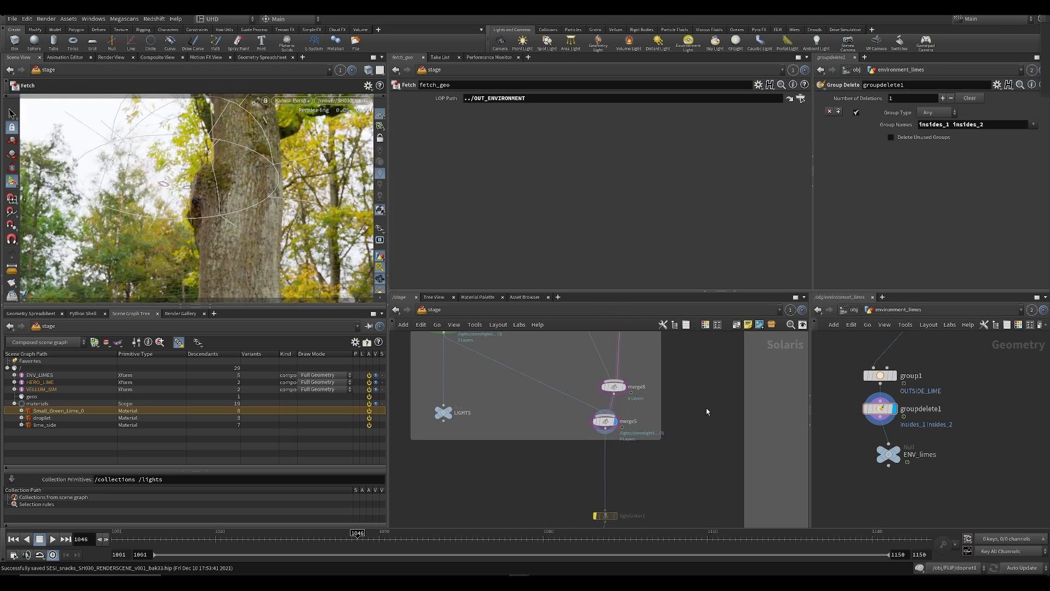
pyautogui.moveTo(388, 381); pyautogui.dragTo(572, 355)
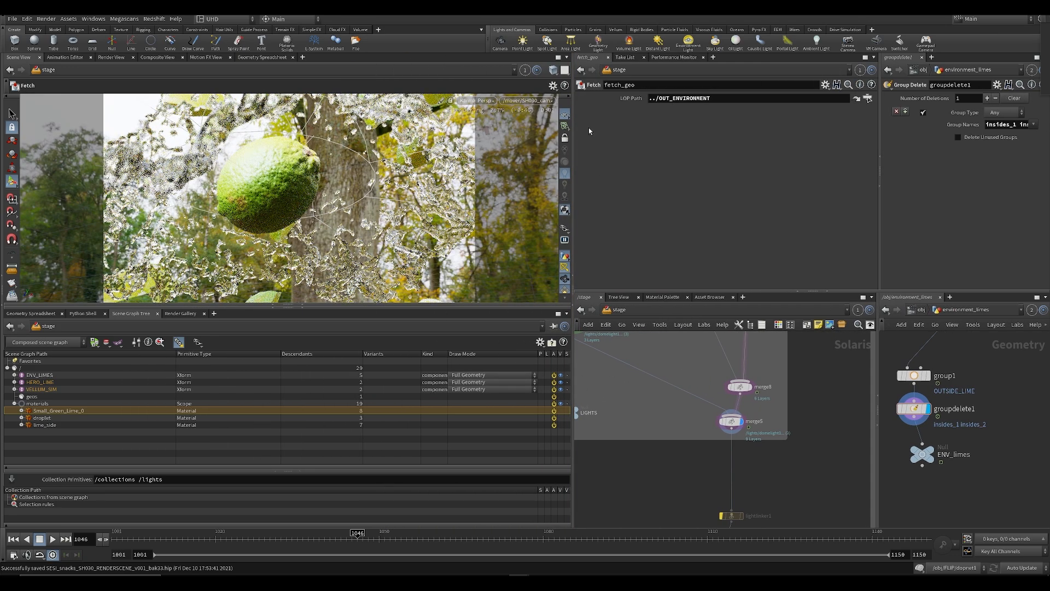
pyautogui.press('Escape')
# Examine the stage network from fetch_geo to the material branches feeding OUT_ENVIRONMENT, and save the scene
pyautogui.scroll(-4, 718, 494)
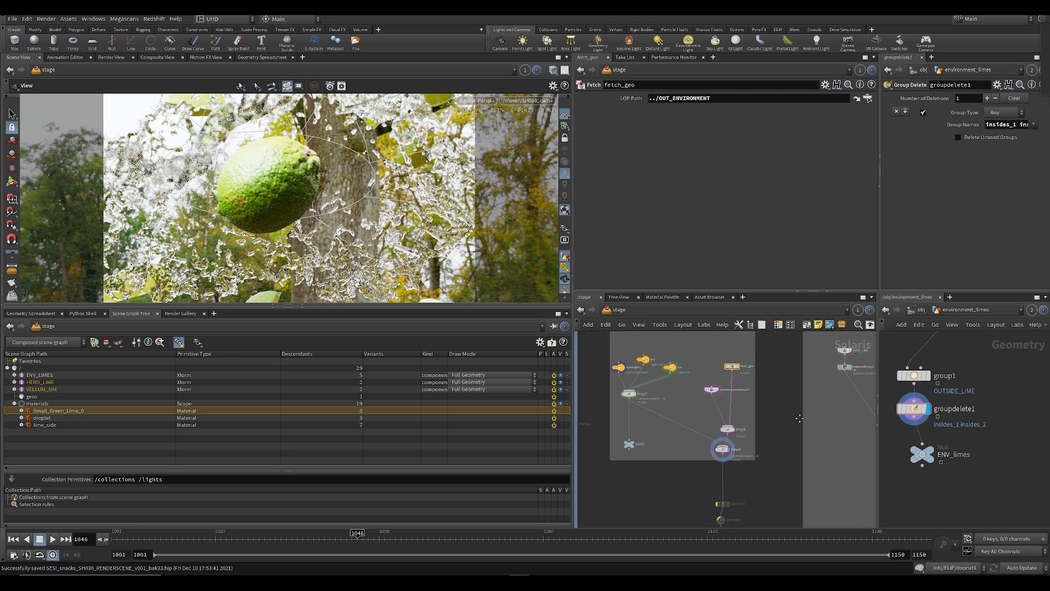
pyautogui.moveTo(782, 467); pyautogui.dragTo(637, 396, button='middle')
pyautogui.moveTo(679, 446); pyautogui.dragTo(752, 506, button='middle')
pyautogui.scroll(2, 653, 422)
pyautogui.scroll(2, 652, 422)
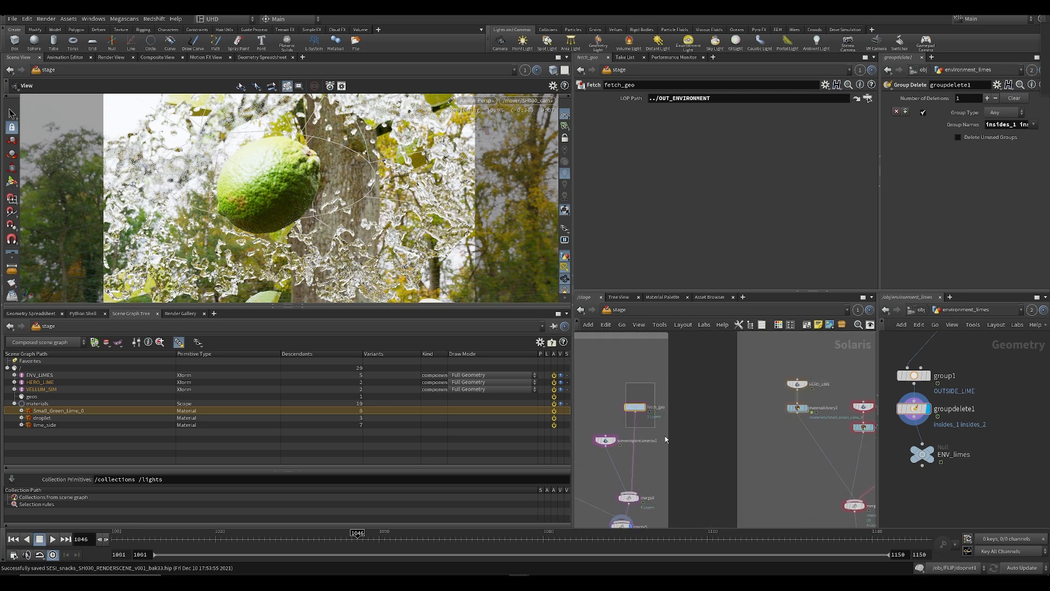
pyautogui.moveTo(837, 509); pyautogui.dragTo(756, 388, button='middle')
pyautogui.moveTo(763, 466); pyautogui.dragTo(770, 453)
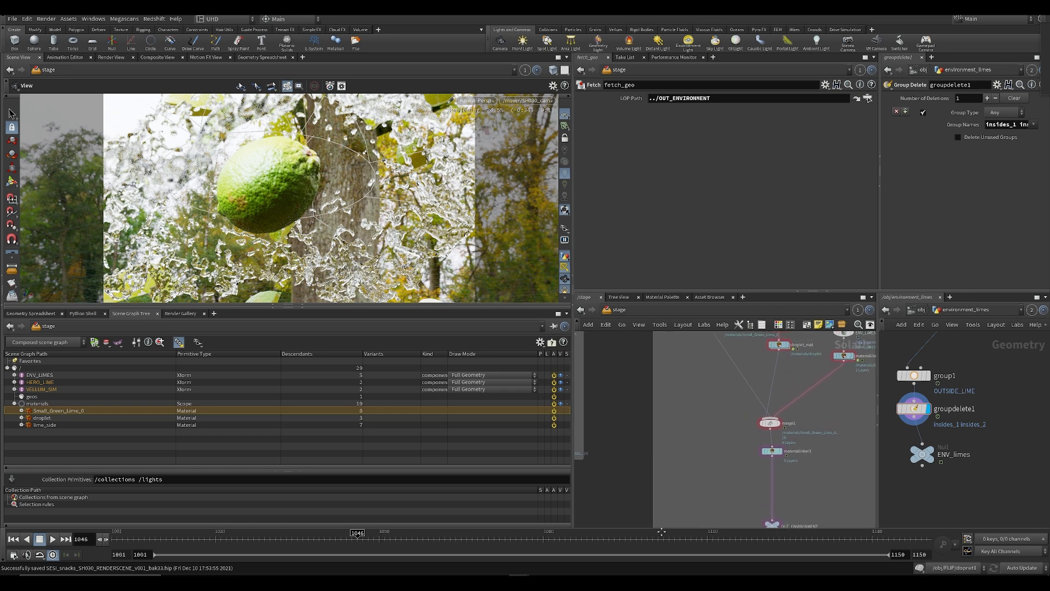
pyautogui.moveTo(654, 428); pyautogui.dragTo(636, 522, button='middle')
pyautogui.hotkey('ctrl', 's')
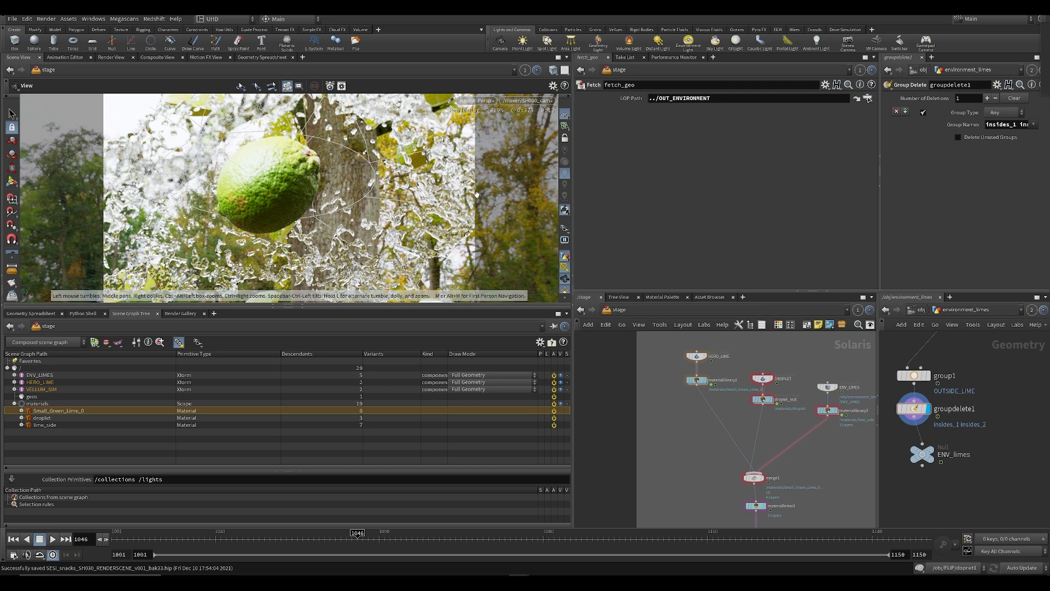
# Compare the camera view in Houdini GL with the Karma render
pyautogui.click(485, 101)
pyautogui.click(480, 133)
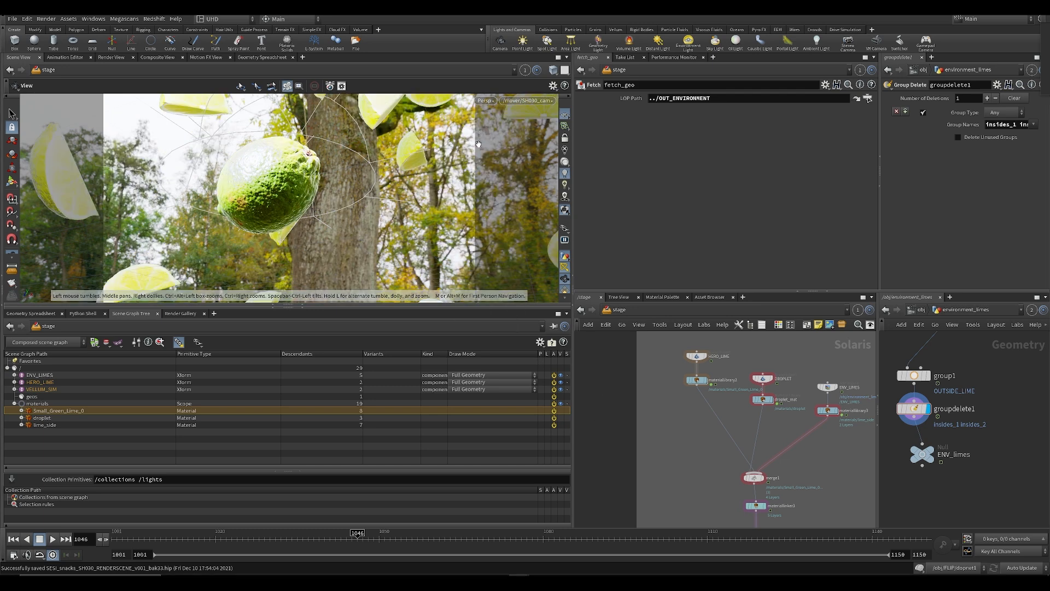
pyautogui.click(486, 101)
pyautogui.click(495, 149)
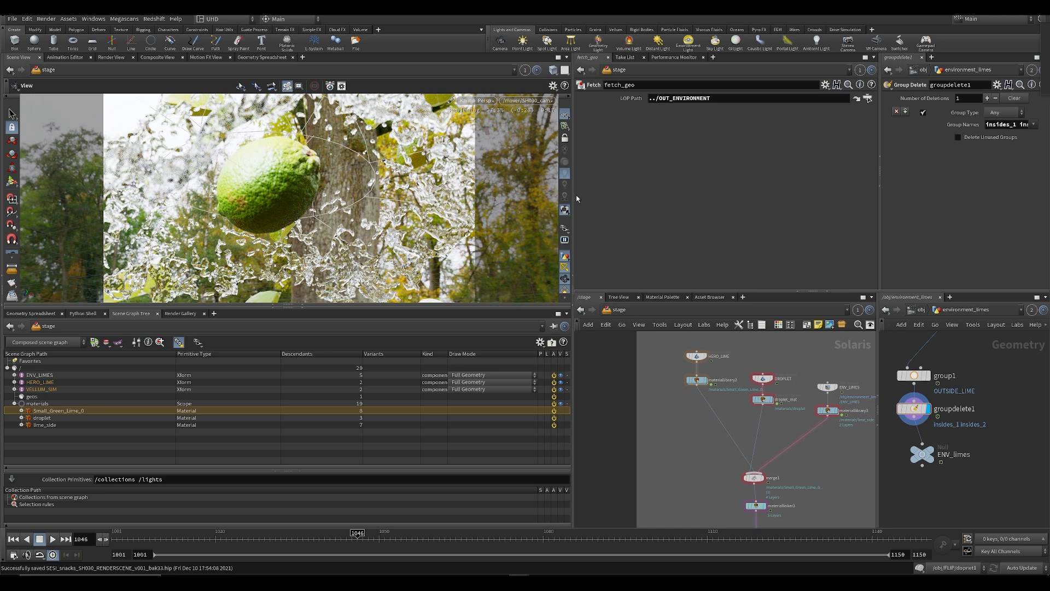
# Inspect the Karma render in the image view, zoom in on the hero lime and splash, and save the scene
pyautogui.hotkey('space', '5')
pyautogui.scroll(-2, 390, 204)
pyautogui.moveTo(310, 208); pyautogui.dragTo(331, 182, button='middle')
pyautogui.scroll(2, 331, 181)
pyautogui.hotkey('space', '1')
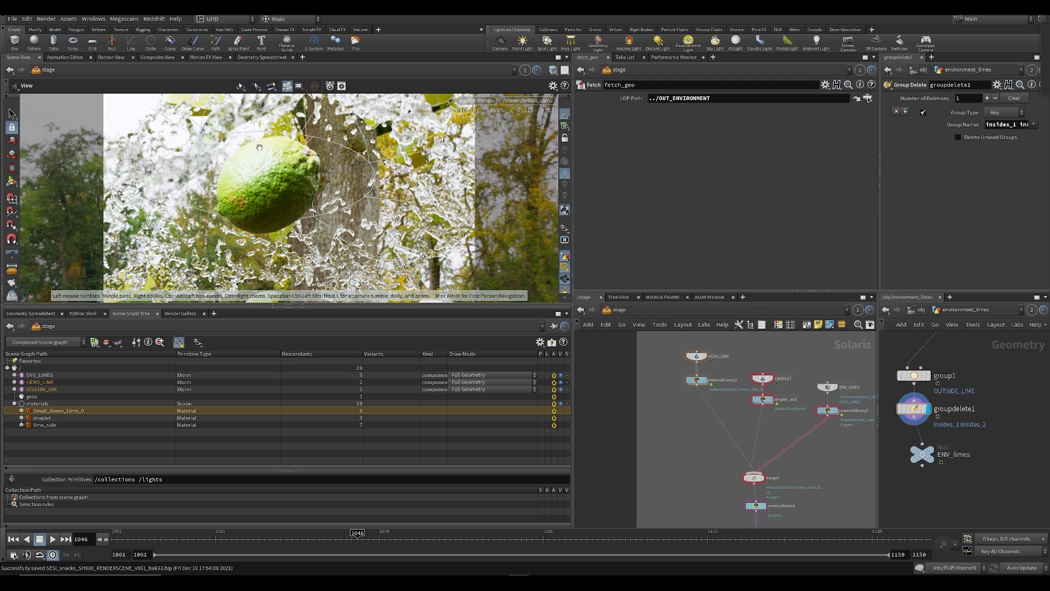
pyautogui.hotkey('space', '5')
pyautogui.moveTo(396, 163); pyautogui.dragTo(348, 259, button='middle')
pyautogui.scroll(2, 393, 200)
pyautogui.scroll(2, 409, 188)
pyautogui.hotkey('ctrl', 's')
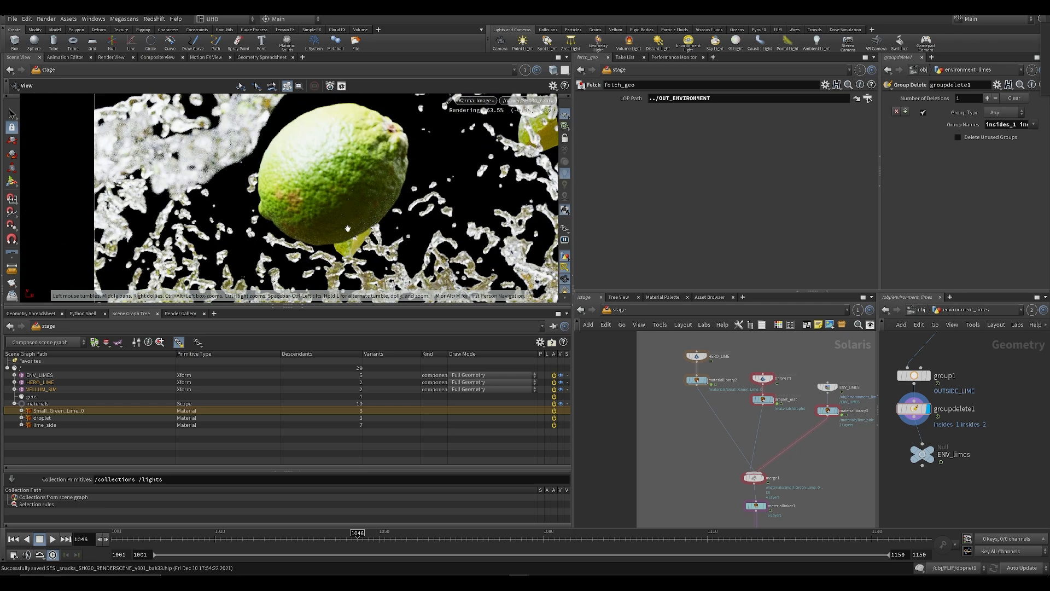
# Preview the Karma render at frame 1029 and at frame 1017
pyautogui.scroll(-3, 323, 186)
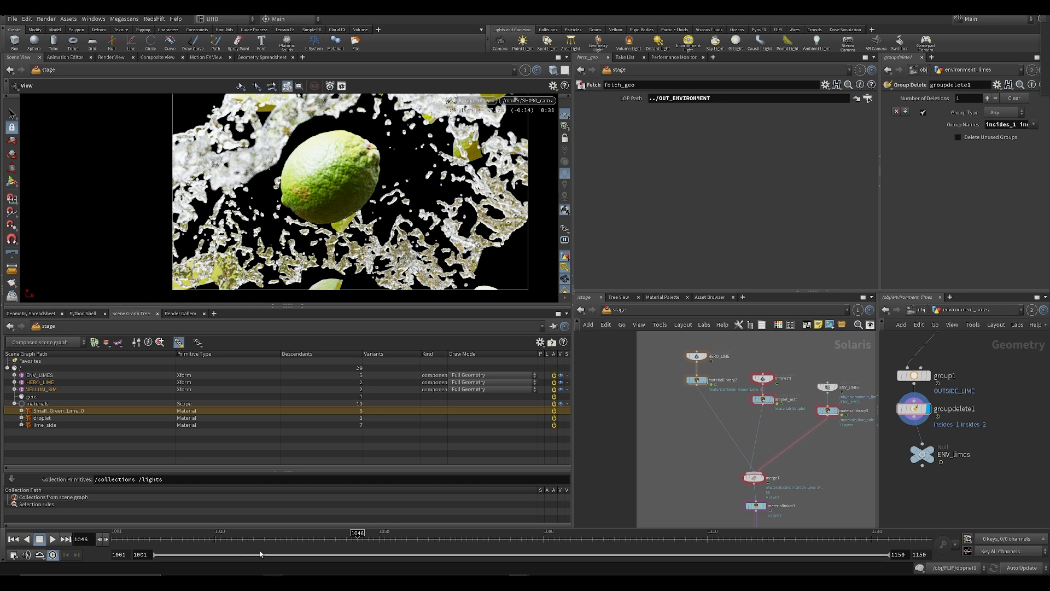
pyautogui.click(264, 539)
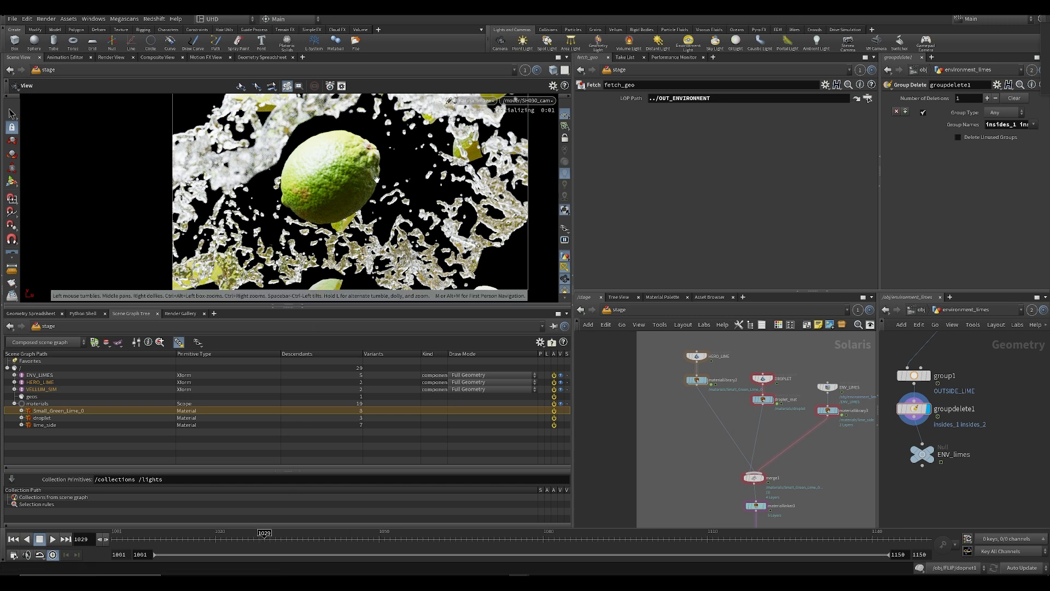
pyautogui.scroll(-1, 392, 175)
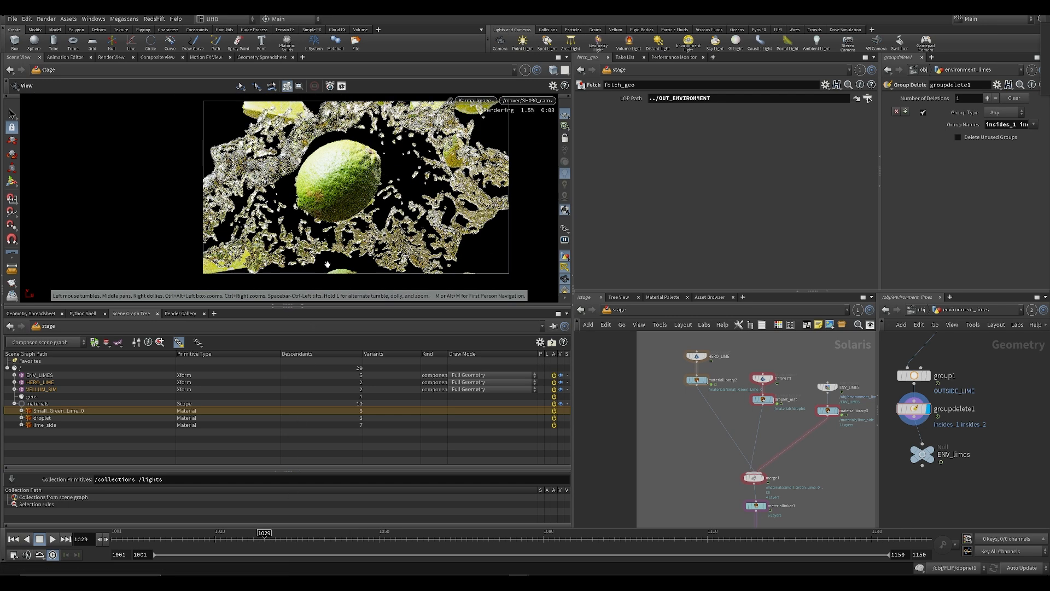
pyautogui.click(203, 533)
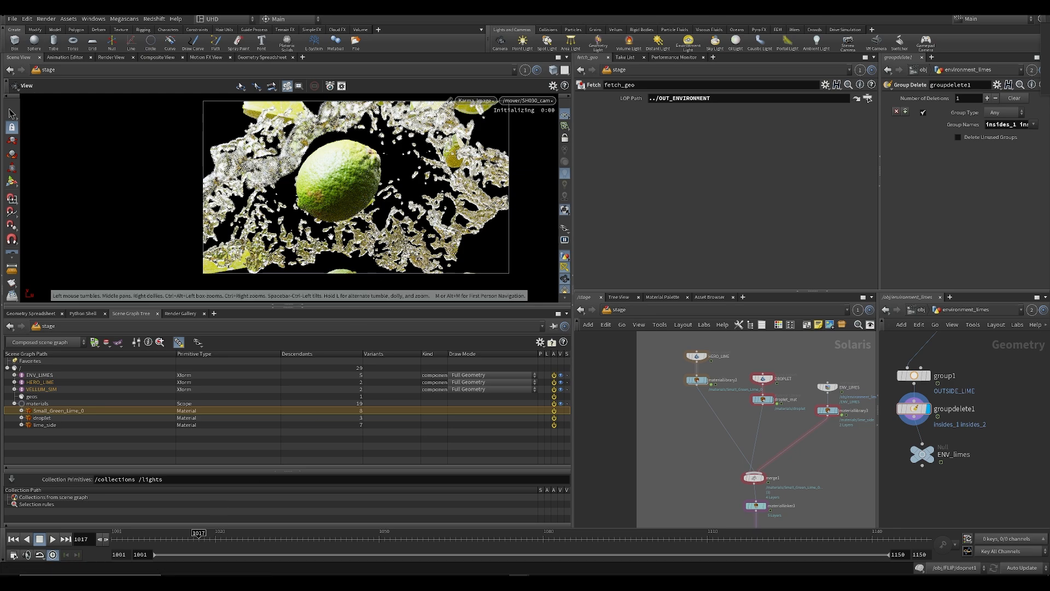
# Examine the splash, hero lime and surrounding lime slices up close in the Karma render at frame 1017
pyautogui.scroll(2, 326, 158)
pyautogui.moveTo(325, 156); pyautogui.dragTo(347, 237, button='middle')
pyautogui.scroll(1, 267, 175)
pyautogui.scroll(1, 267, 176)
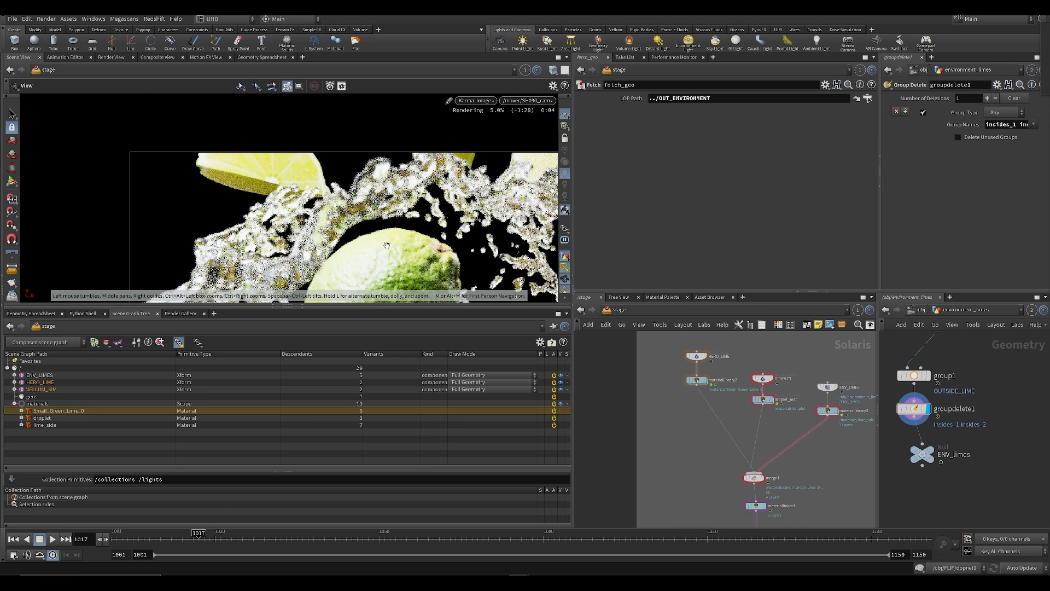
pyautogui.moveTo(382, 289); pyautogui.dragTo(217, 124, button='middle')
pyautogui.scroll(-3, 218, 226)
pyautogui.moveTo(218, 226); pyautogui.dragTo(231, 168, button='middle')
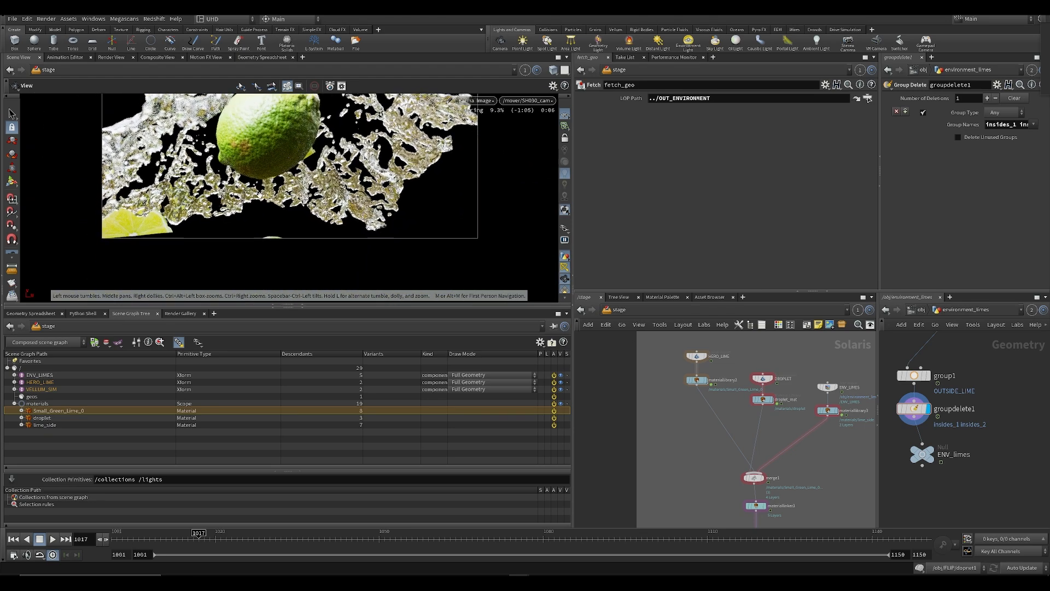
pyautogui.moveTo(689, 474); pyautogui.dragTo(676, 493, button='middle')
pyautogui.moveTo(328, 186); pyautogui.dragTo(365, 218, button='middle')
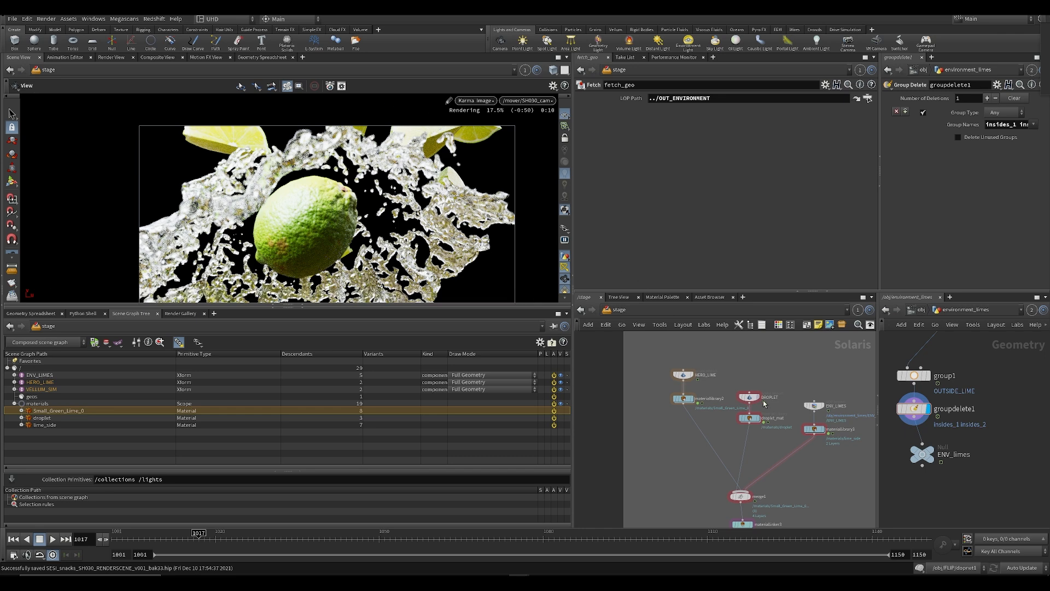
# Set the subsurface amount of the lime_side shader in materiallibrary3 to 0.261, save the scene and return to the stage network
pyautogui.doubleClick(815, 429)
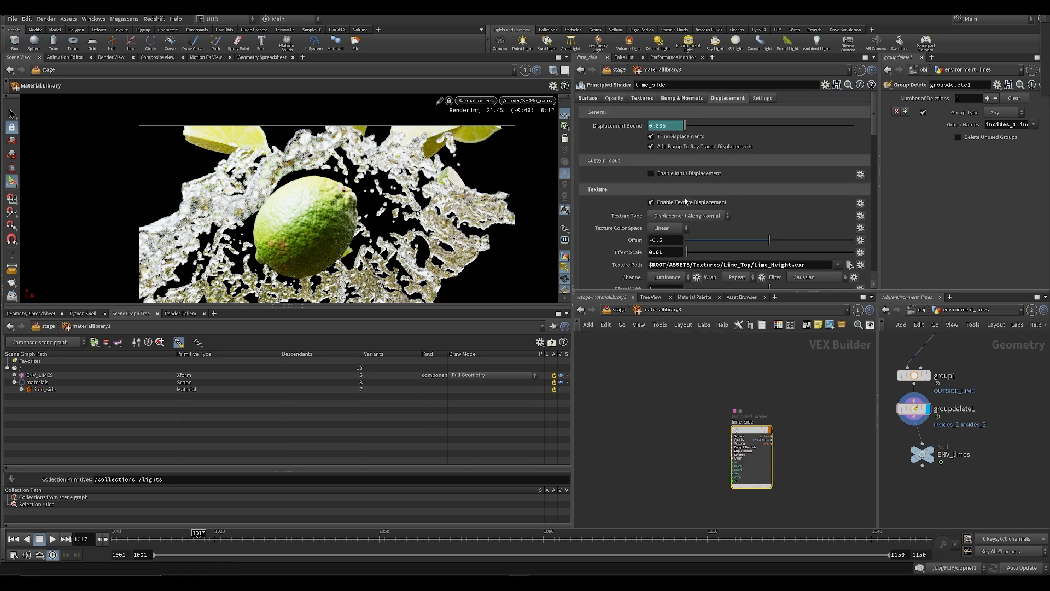
pyautogui.click(587, 98)
pyautogui.scroll(-4, 723, 200)
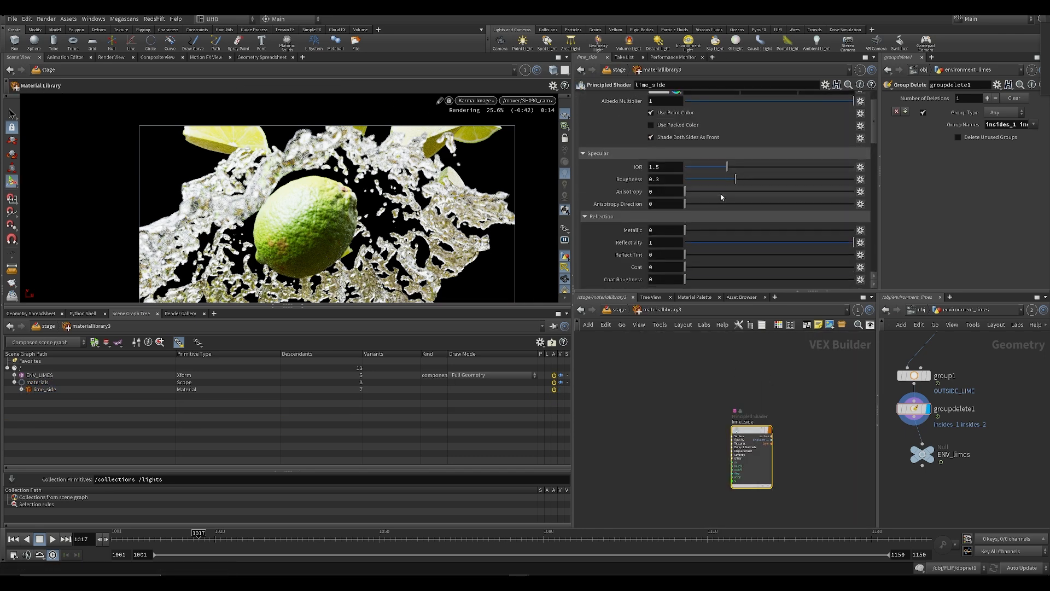
pyautogui.scroll(-3, 723, 205)
pyautogui.moveTo(697, 217); pyautogui.dragTo(728, 212)
pyautogui.scroll(-2, 679, 211)
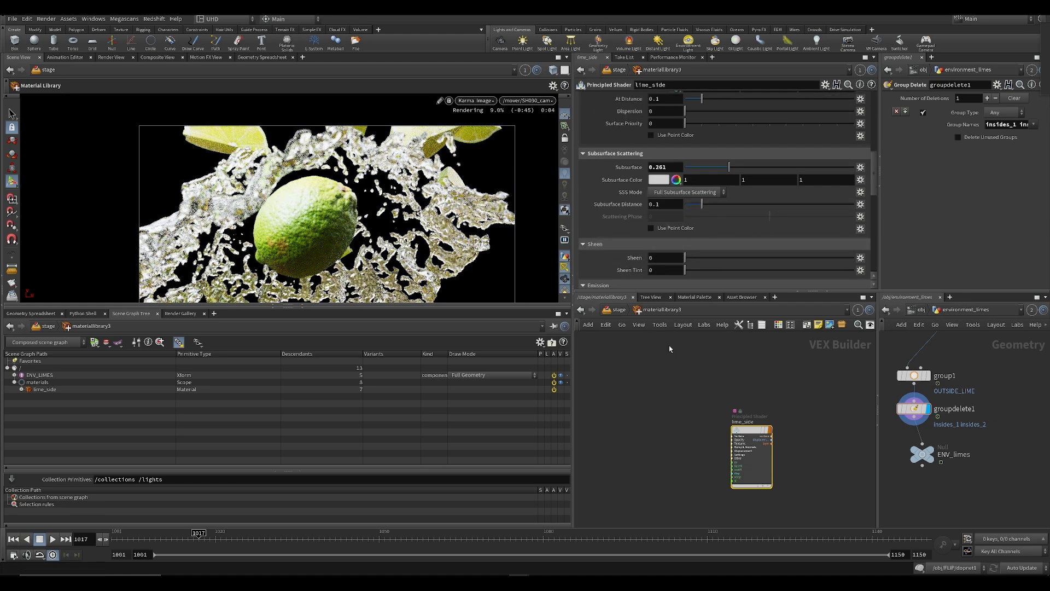
pyautogui.hotkey('ctrl', 's')
pyautogui.click(620, 309)
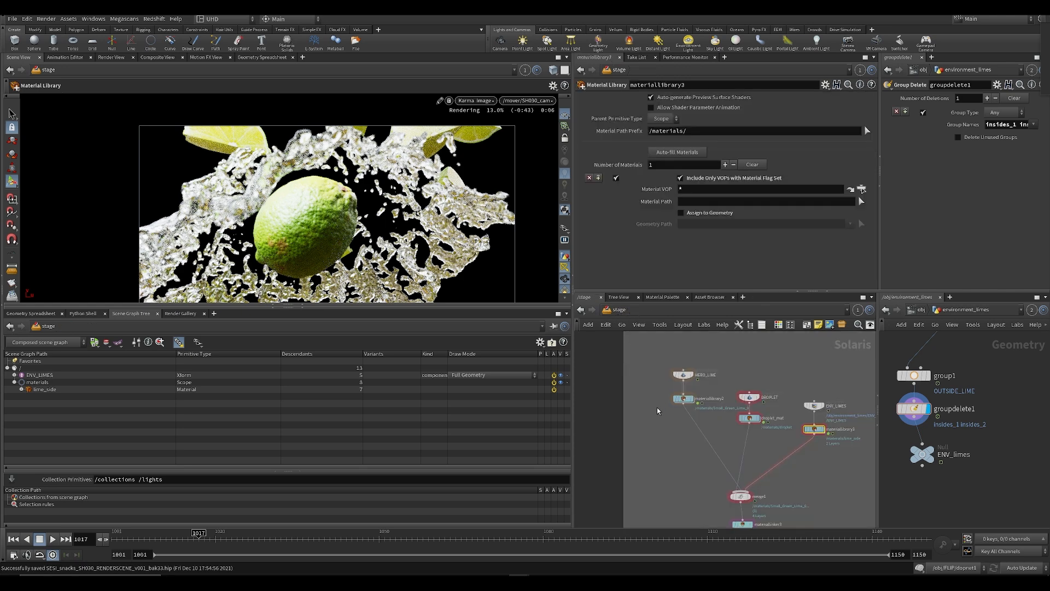
# Set the Small_Green_Lime_0 shader's subsurface to 0.191 and subsurface distance to 0.041, check the render and save the scene
pyautogui.doubleClick(683, 401)
pyautogui.moveTo(674, 384); pyautogui.dragTo(735, 449)
pyautogui.scroll(3, 651, 161)
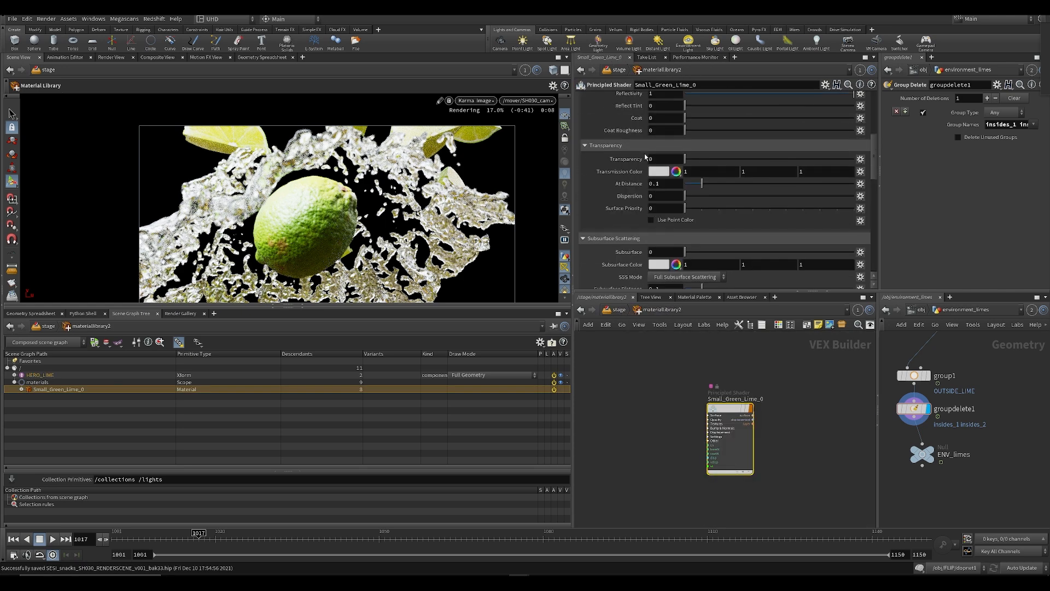
pyautogui.scroll(-5, 628, 160)
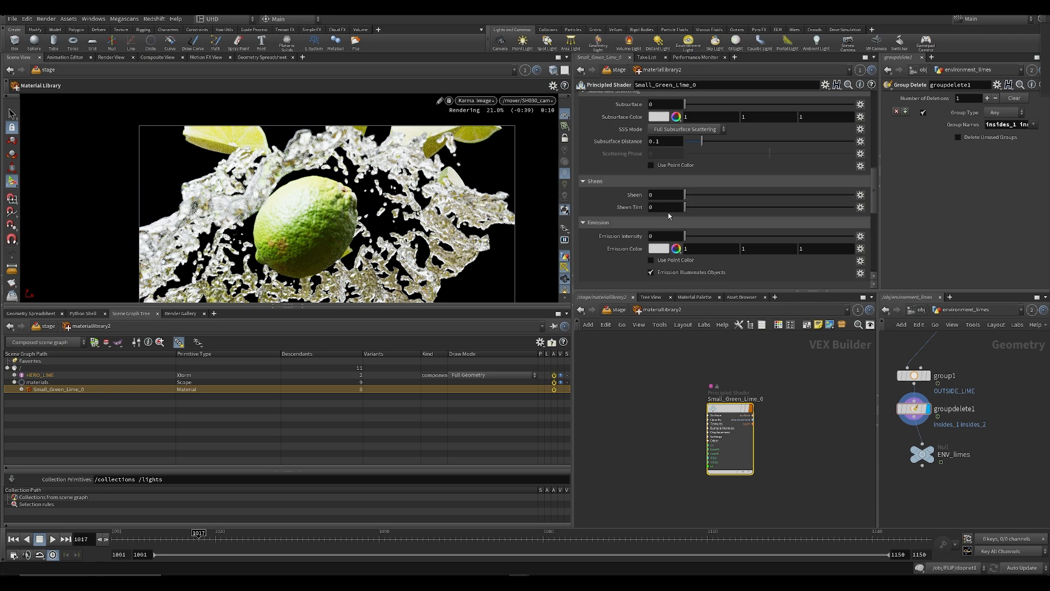
pyautogui.scroll(3, 651, 197)
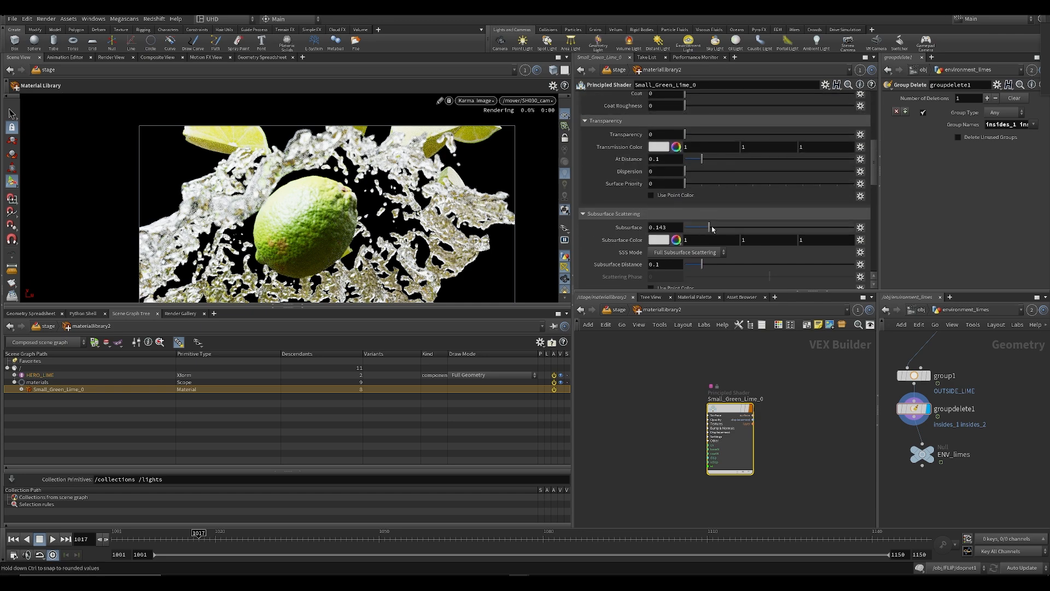
pyautogui.moveTo(710, 228); pyautogui.dragTo(717, 227)
pyautogui.moveTo(702, 265); pyautogui.dragTo(692, 267)
pyautogui.hotkey('ctrl', 's')
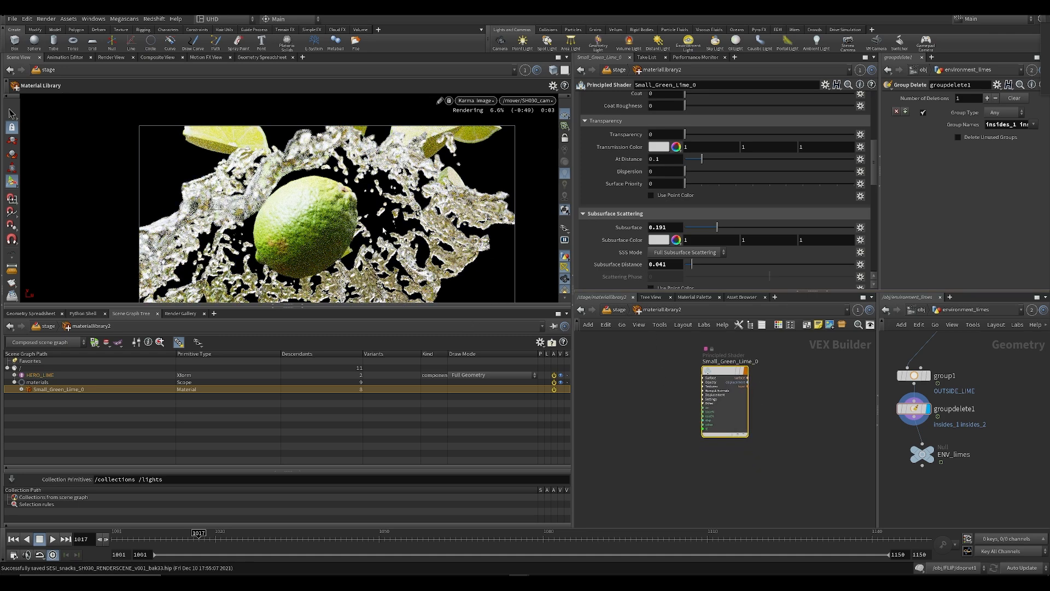
pyautogui.keyDown('alt'); pyautogui.moveTo(385, 224); pyautogui.dragTo(359, 120, button='middle'); pyautogui.keyUp('alt')
pyautogui.keyDown('alt'); pyautogui.moveTo(359, 120); pyautogui.dragTo(323, 260, button='right'); pyautogui.keyUp('alt')
pyautogui.keyDown('alt'); pyautogui.moveTo(323, 260); pyautogui.dragTo(339, 339, button='middle'); pyautogui.keyUp('alt')
pyautogui.hotkey('ctrl', 's')
# Display the karma1 node in the stage network and enlarge the scene viewport over the full pane height
pyautogui.click(619, 308)
pyautogui.moveTo(635, 454); pyautogui.dragTo(648, 475, button='right')
pyautogui.moveTo(648, 474); pyautogui.dragTo(698, 346, button='middle')
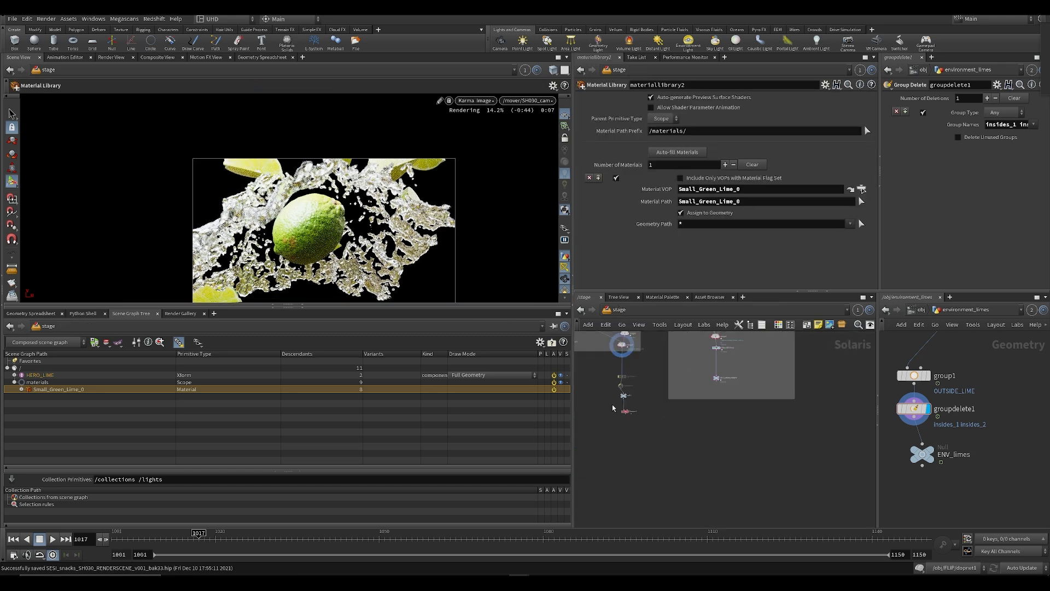
pyautogui.scroll(3, 611, 407)
pyautogui.click(641, 424)
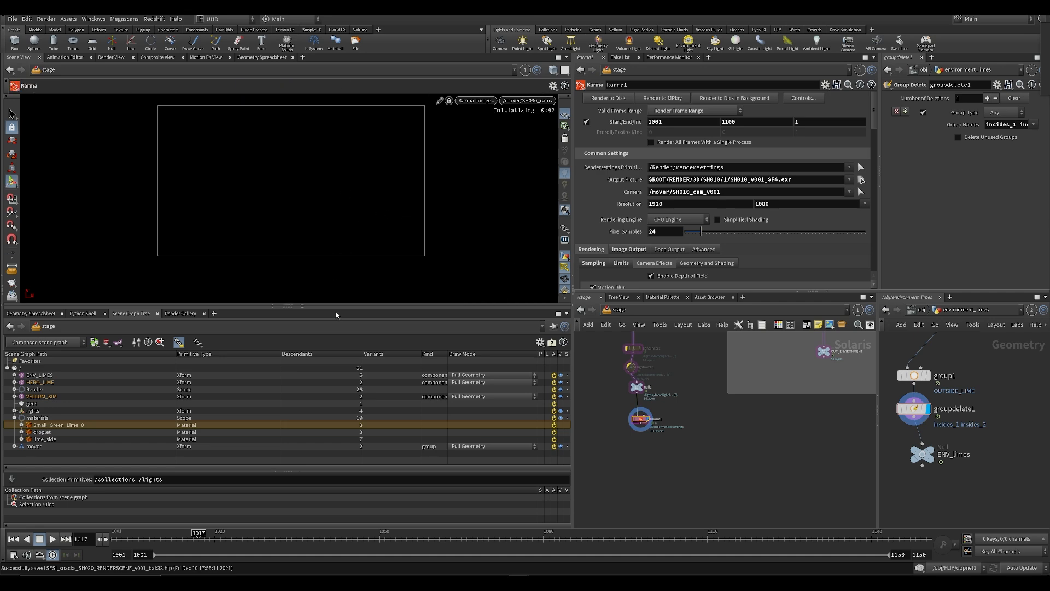
pyautogui.click(303, 311)
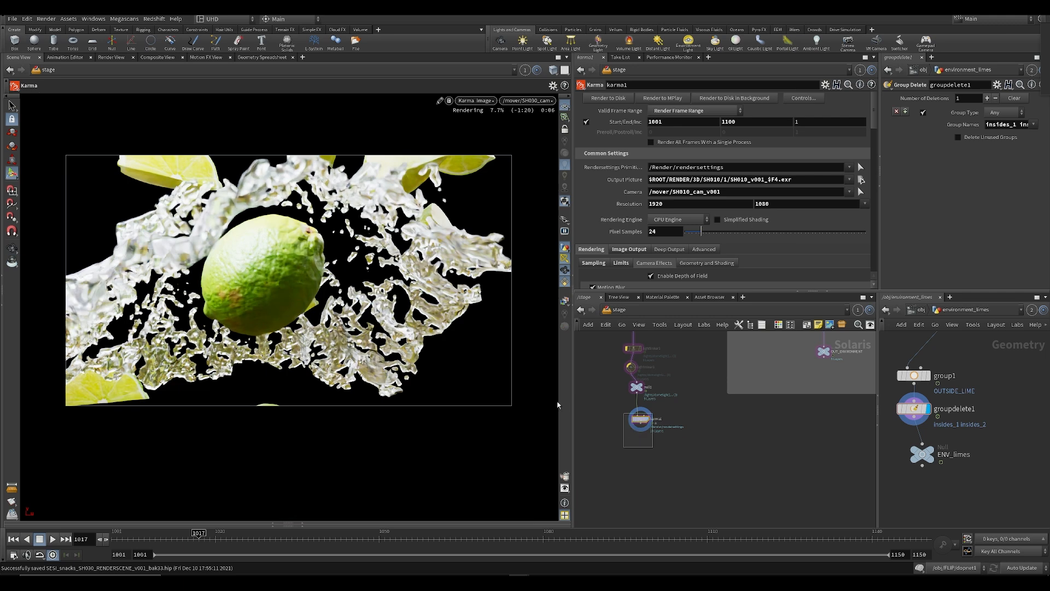
# Switch the viewport's render output to the sss pass and inspect the framed image
pyautogui.click(565, 300)
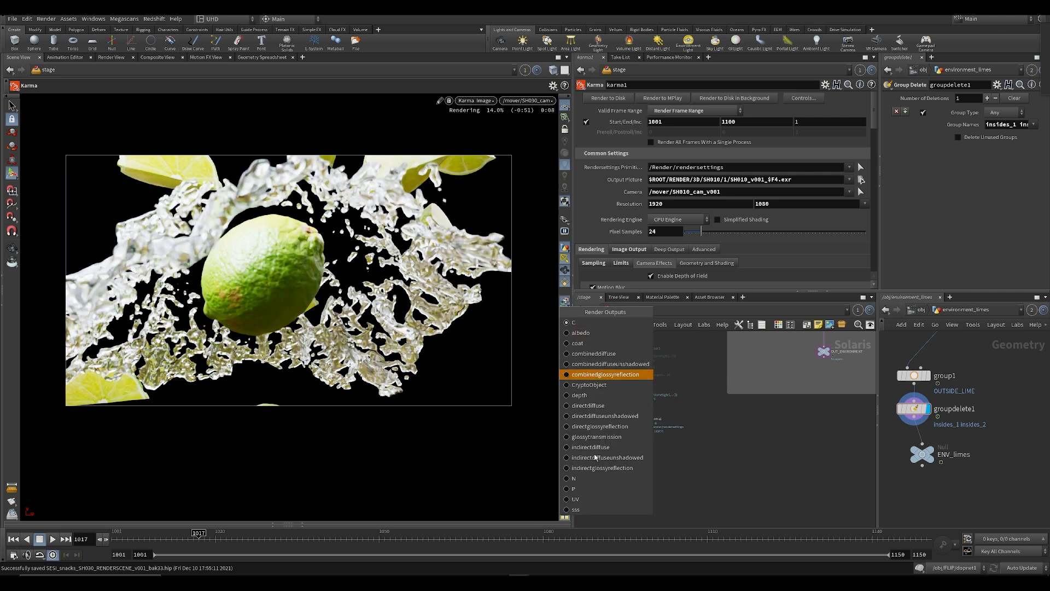
pyautogui.click(573, 509)
pyautogui.moveTo(365, 328); pyautogui.dragTo(457, 376, button='middle')
pyautogui.moveTo(699, 417); pyautogui.dragTo(684, 508, button='middle')
pyautogui.moveTo(393, 275); pyautogui.dragTo(346, 279, button='middle')
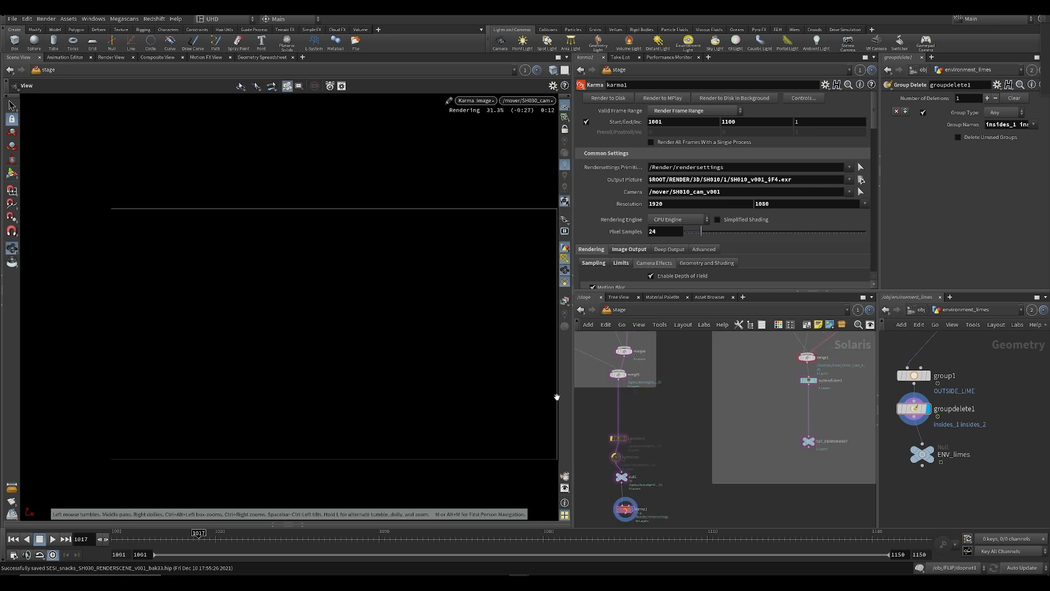
pyautogui.moveTo(472, 357); pyautogui.dragTo(437, 356, button='middle')
# Set the subsurface amount of Small_Green_Lime_0 in materiallibrary2 to 1 and display the sss render output
pyautogui.scroll(-5, 658, 430)
pyautogui.scroll(5, 685, 378)
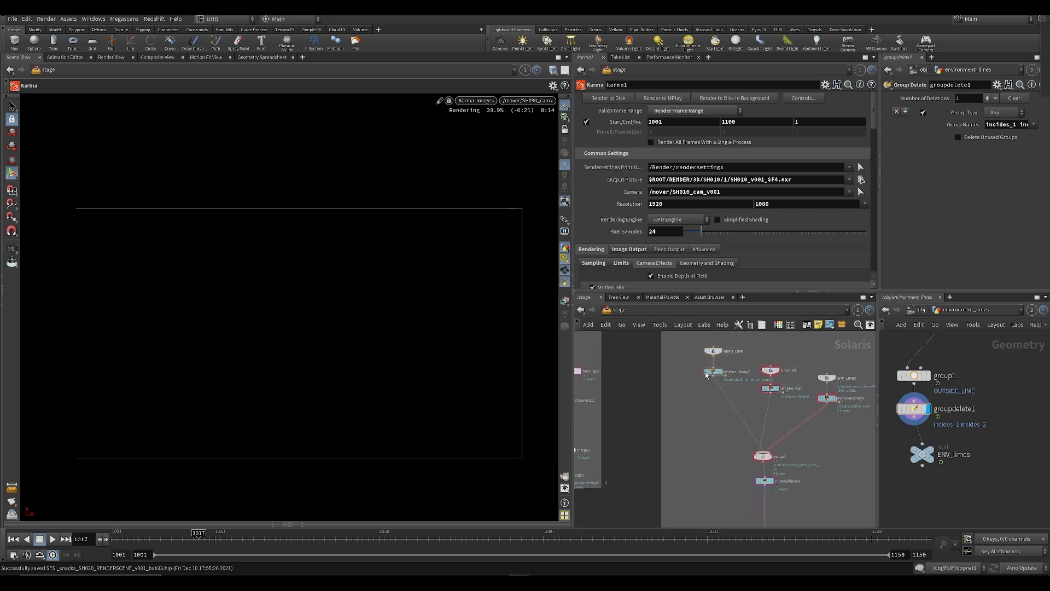
pyautogui.doubleClick(706, 373)
pyautogui.moveTo(736, 232); pyautogui.dragTo(894, 240)
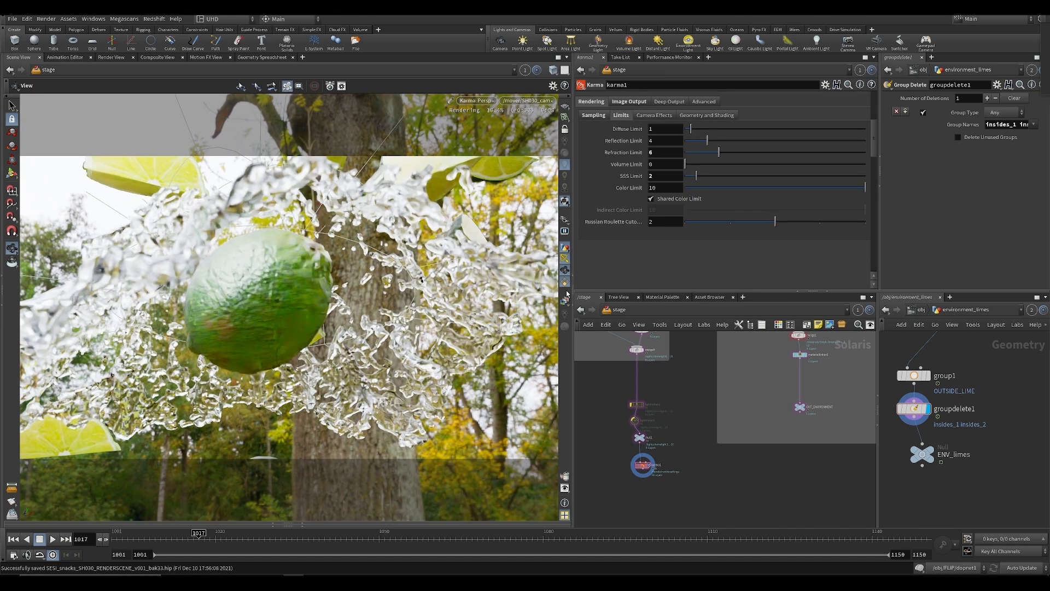
pyautogui.click(565, 301)
pyautogui.click(574, 512)
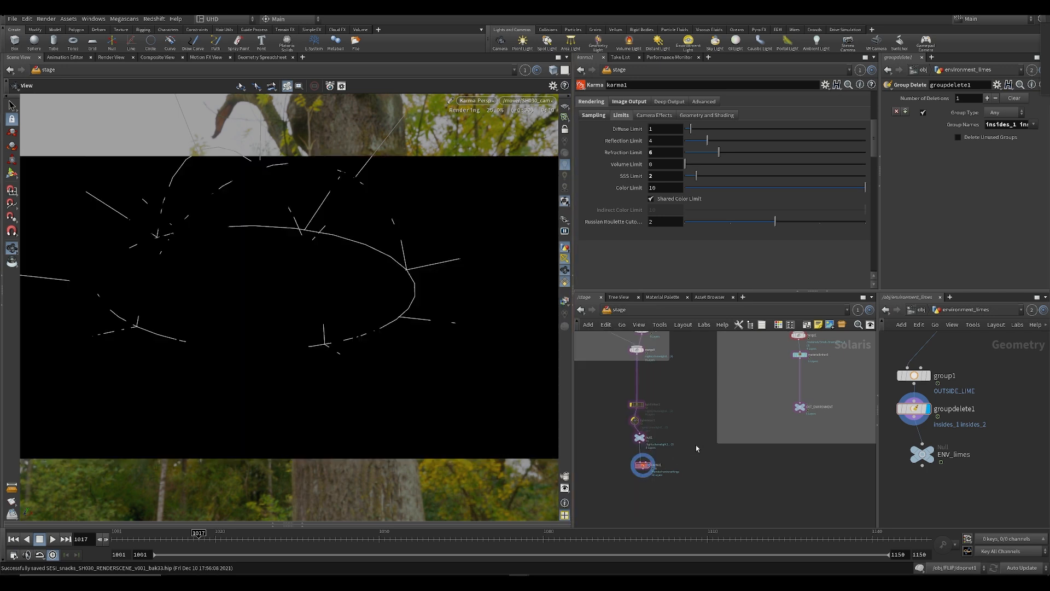
# Set Small_Green_Lime_0's SSS mode to Single Scattering and subsurface distance to 0.002, and raise its subsurface amount to 12621.6
pyautogui.moveTo(748, 371); pyautogui.dragTo(694, 452, button='middle')
pyautogui.moveTo(734, 351); pyautogui.dragTo(684, 444, button='middle')
pyautogui.scroll(3, 702, 424)
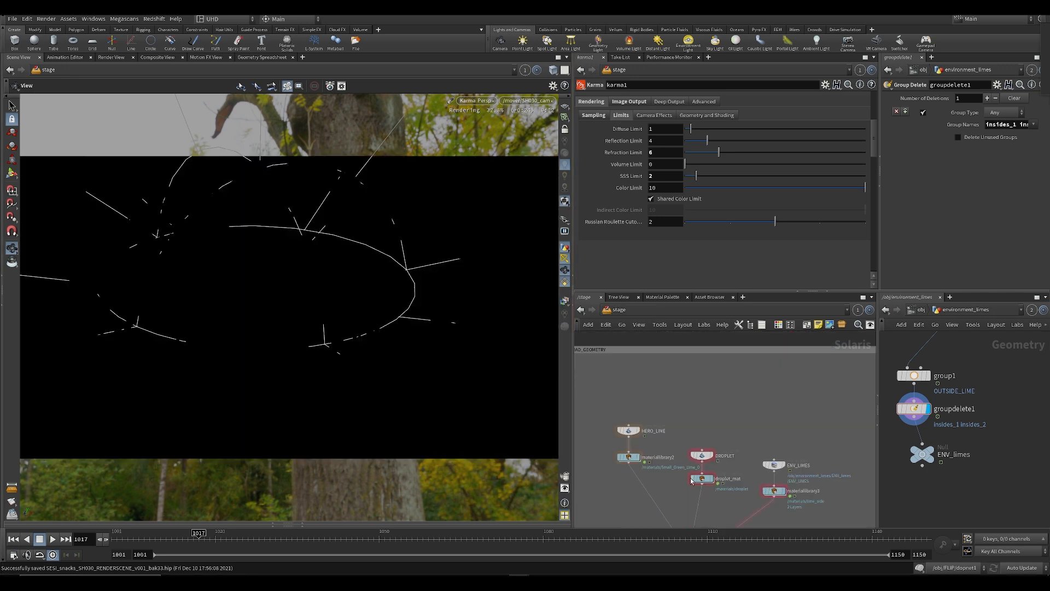
pyautogui.doubleClick(628, 457)
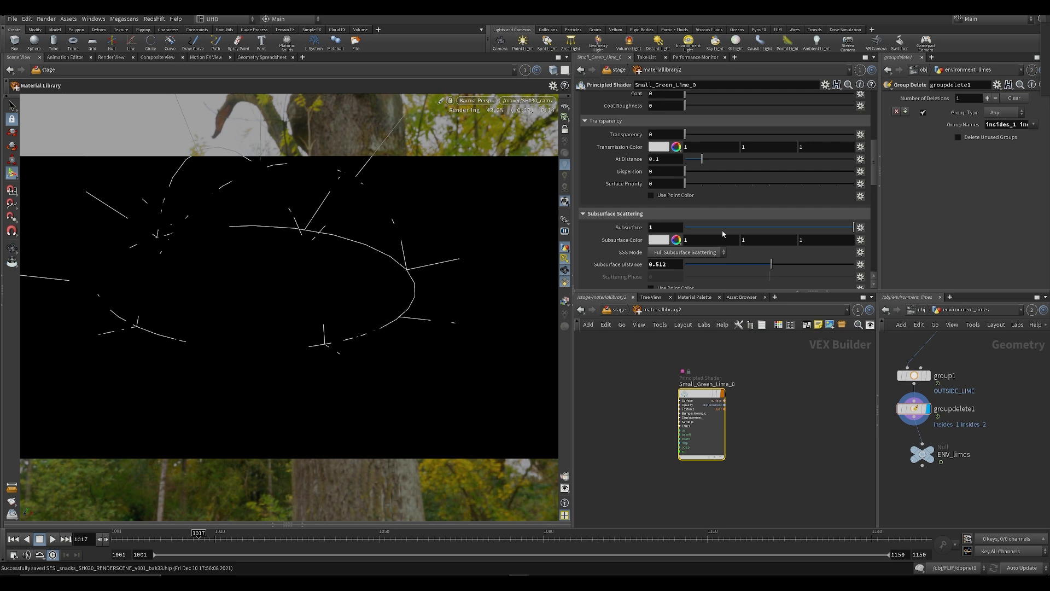
pyautogui.click(698, 254)
pyautogui.click(684, 267)
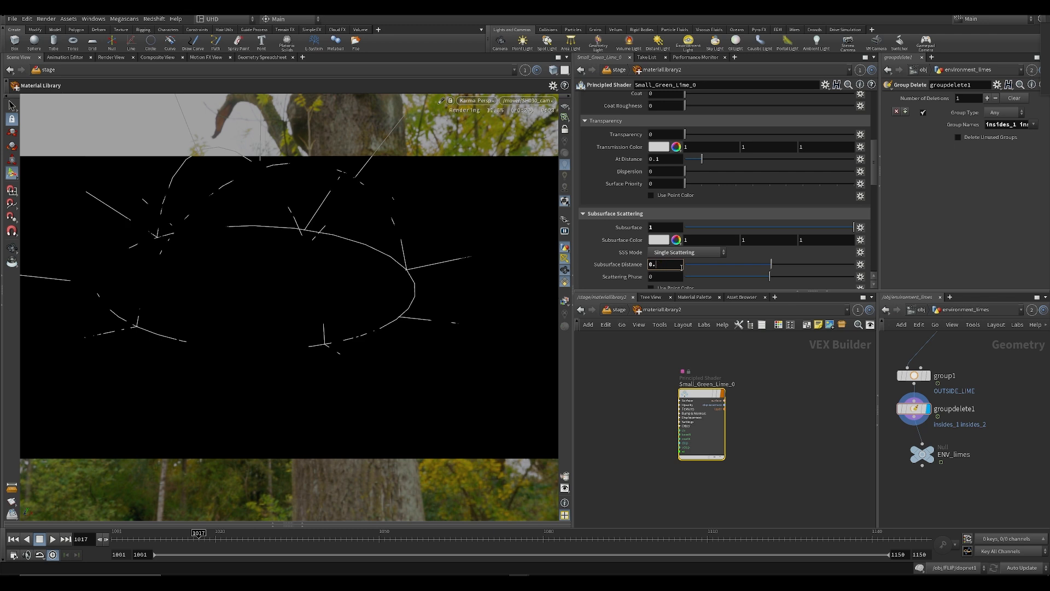
pyautogui.press('Return')
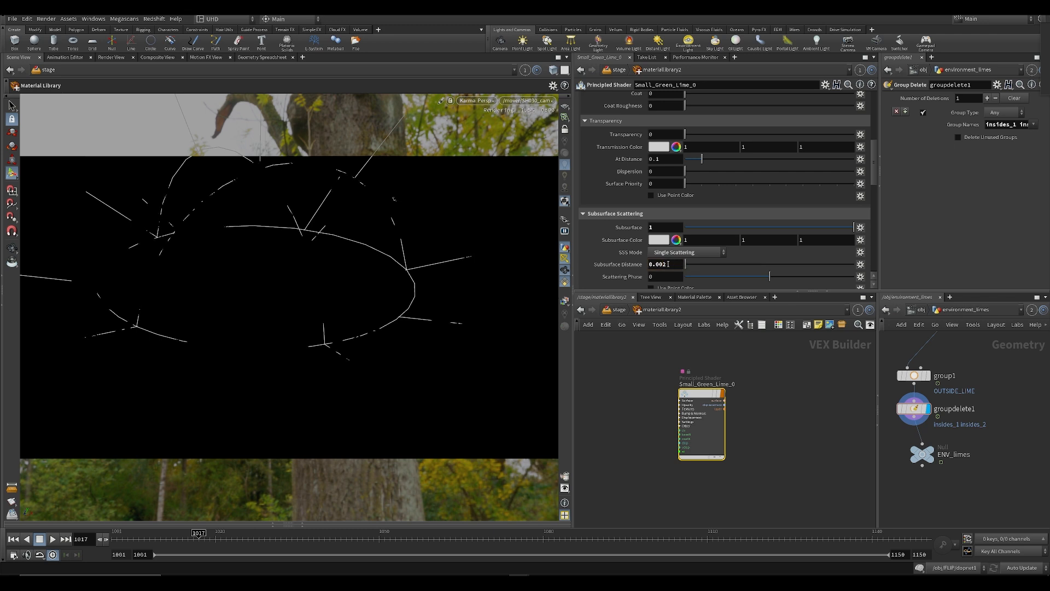
pyautogui.moveTo(662, 228); pyautogui.dragTo(665, 229, button='middle')
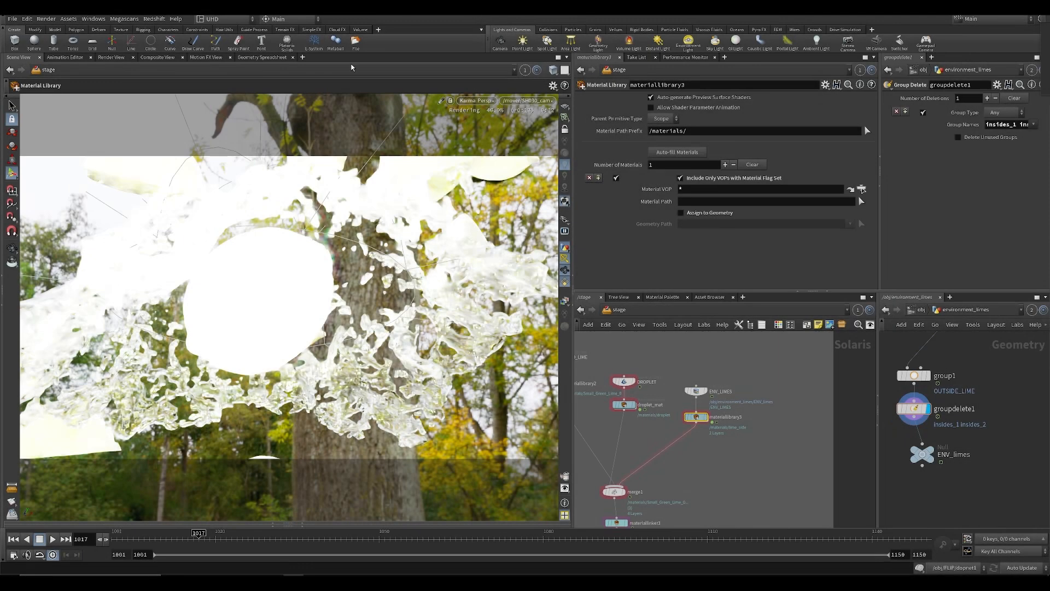
# Reopen the Small_Green_Lime_0 shader in materiallibrary2 and lower its subsurface amount to 0.037
pyautogui.moveTo(583, 435); pyautogui.dragTo(729, 404, button='middle')
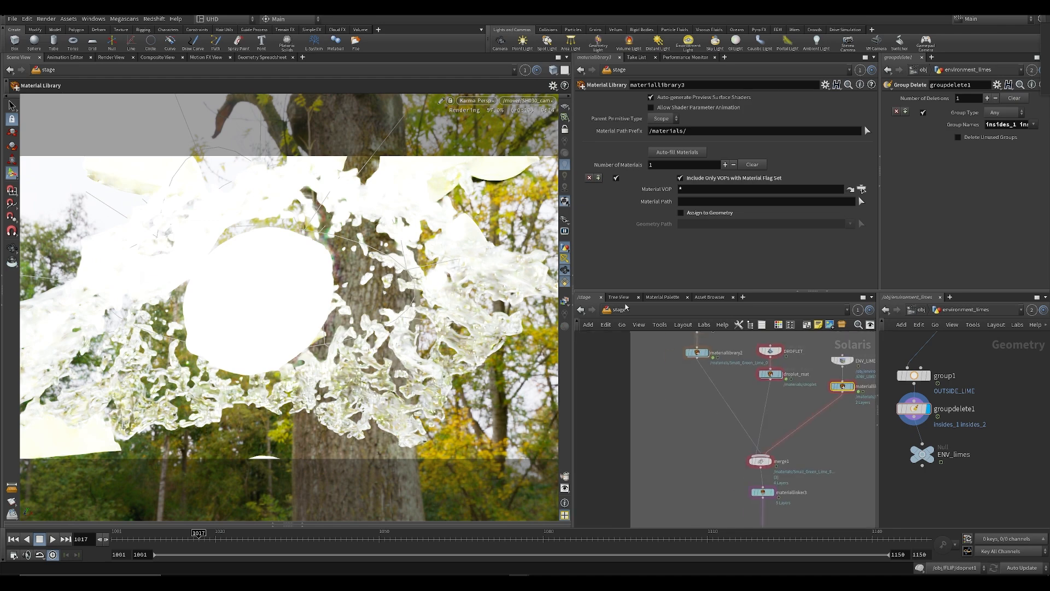
pyautogui.click(696, 353)
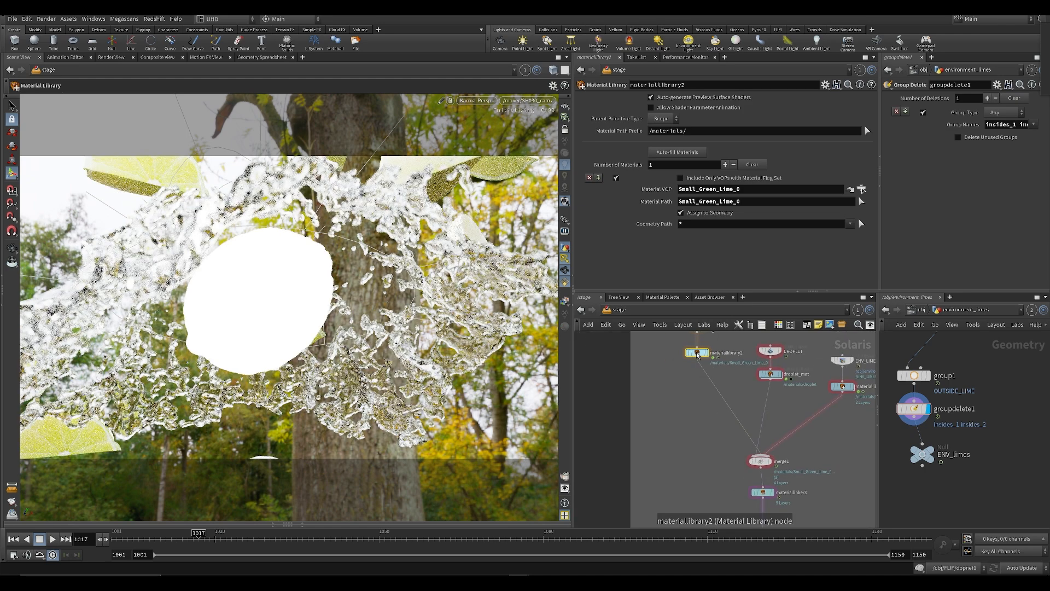
pyautogui.doubleClick(696, 353)
pyautogui.scroll(-11, 717, 216)
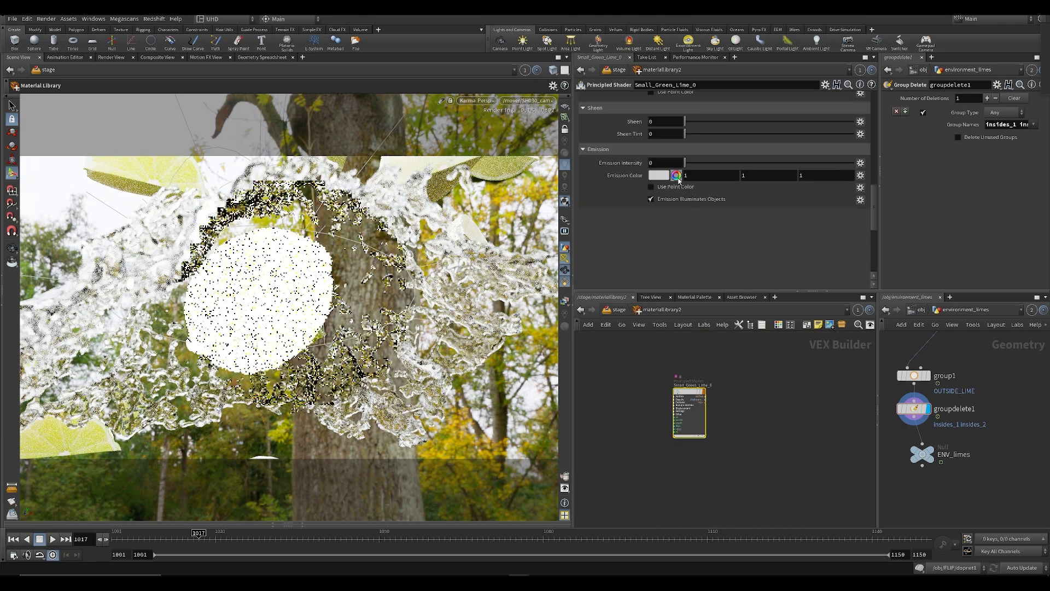
pyautogui.scroll(12, 697, 192)
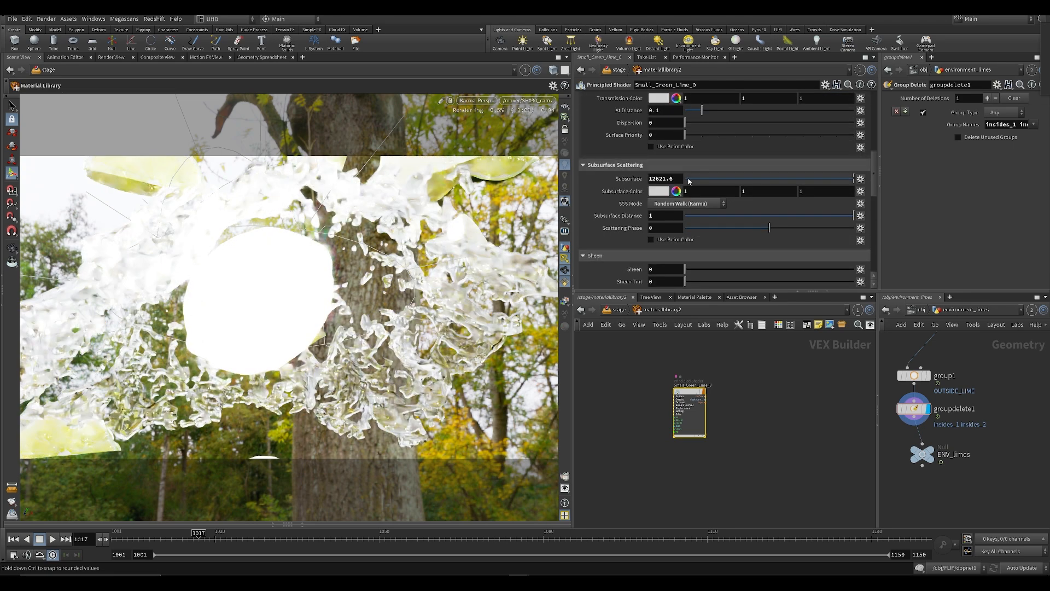
pyautogui.click(691, 179)
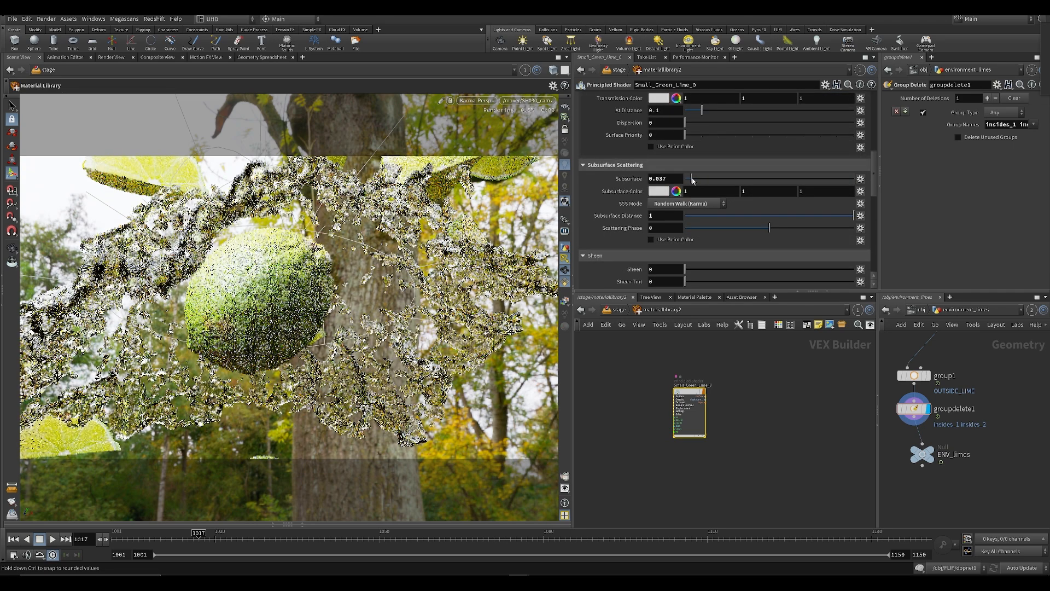
# Inspect the sss render output in the viewport and switch back to the beauty output
pyautogui.click(564, 300)
pyautogui.click(589, 503)
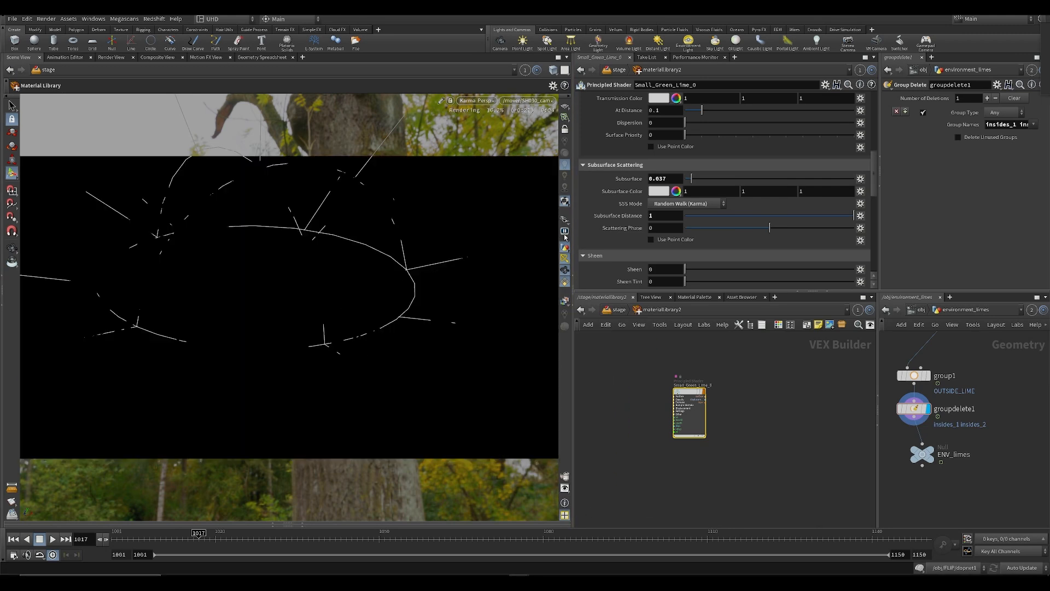
pyautogui.click(565, 301)
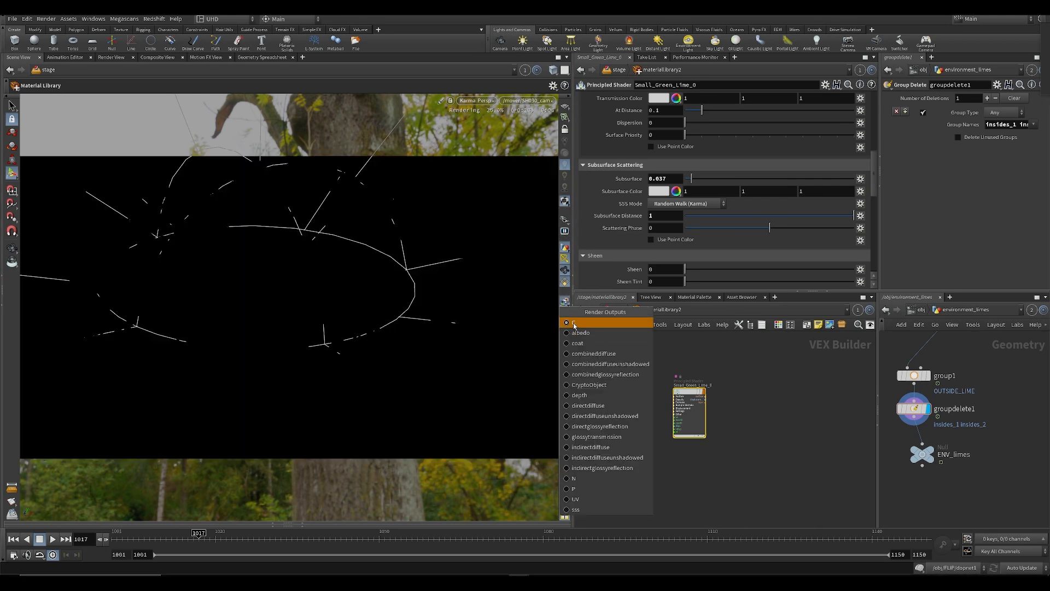
pyautogui.click(586, 330)
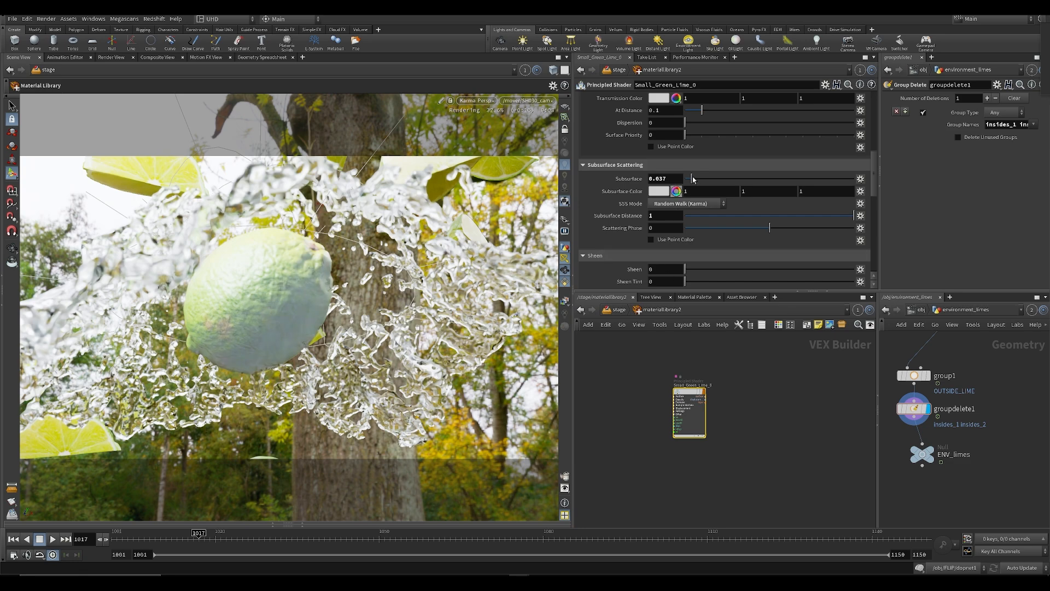
# Set Small_Green_Lime_0's subsurface distance to 0.02
pyautogui.moveTo(702, 217); pyautogui.dragTo(698, 216)
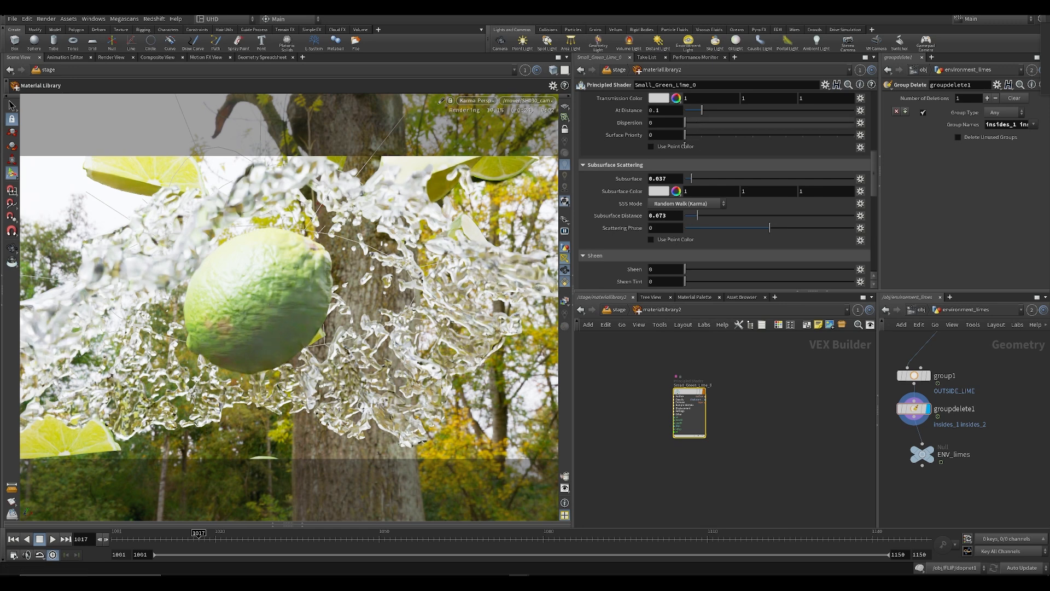
pyautogui.scroll(10, 687, 152)
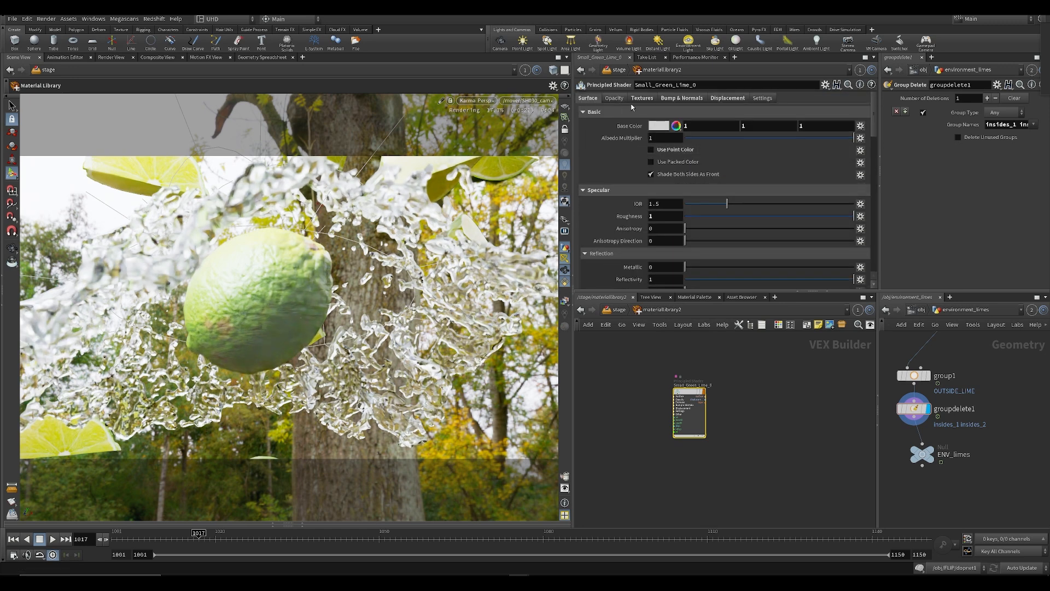
pyautogui.scroll(-8, 668, 251)
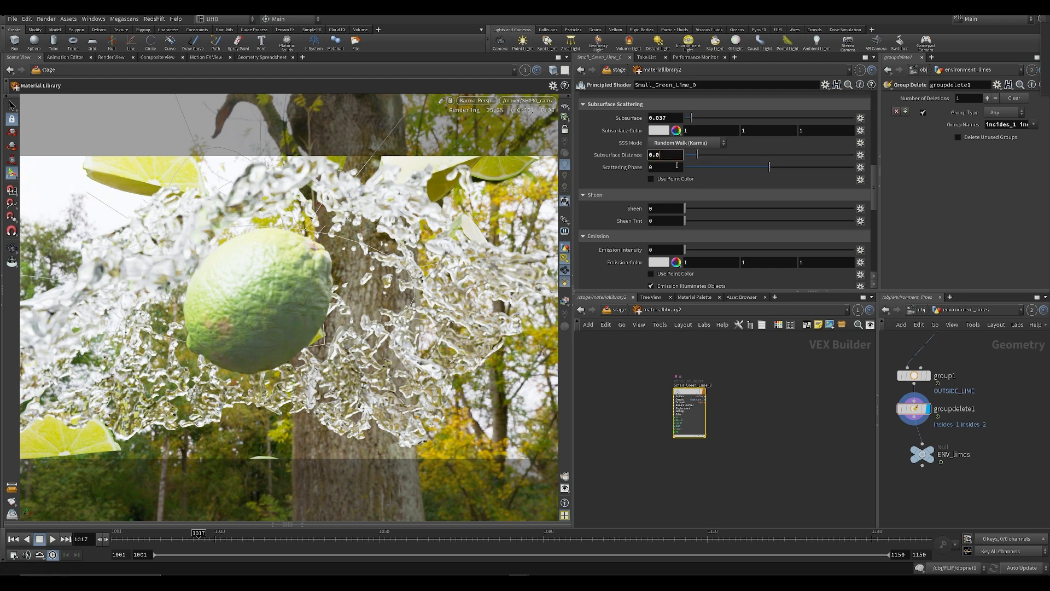
pyautogui.press('Return')
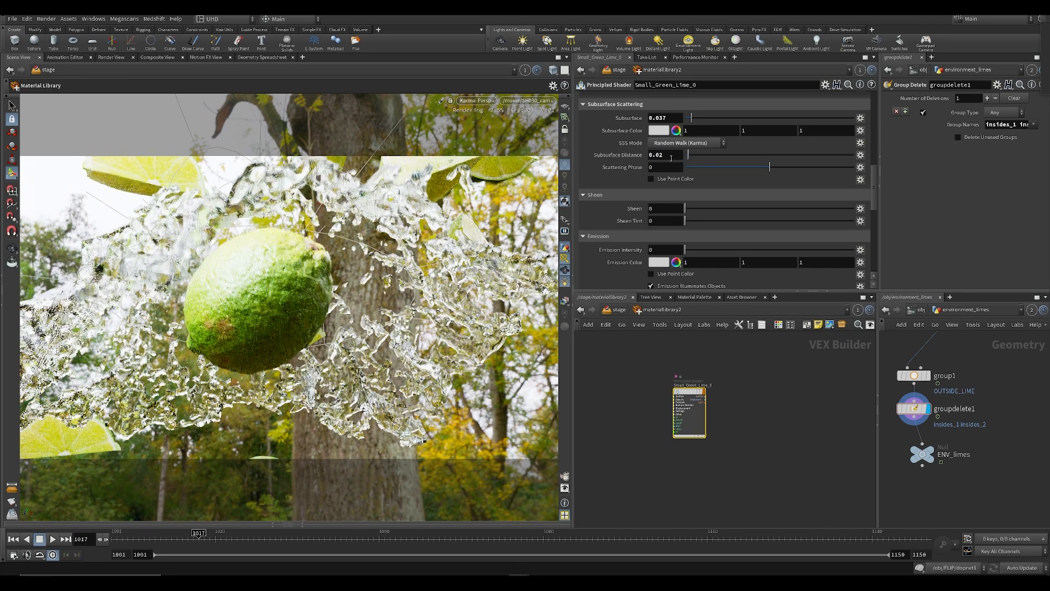
# Give Small_Green_Lime_0 a dark green subsurface color (0.1875, 0.3, 0.075) and raise its subsurface amount to 0.073
pyautogui.scroll(1, 653, 140)
pyautogui.click(656, 142)
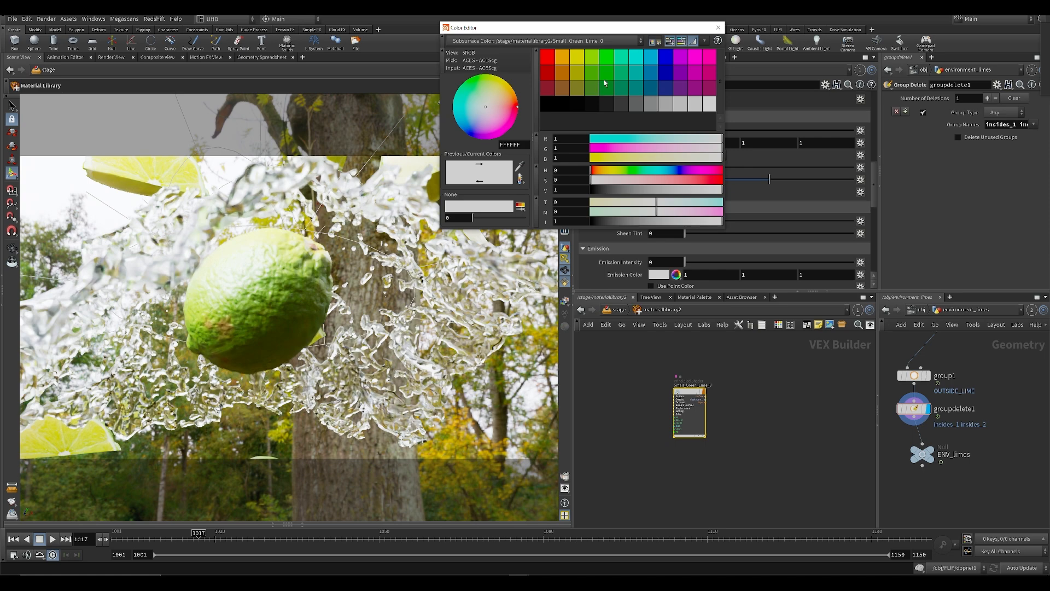
pyautogui.click(600, 90)
pyautogui.click(718, 27)
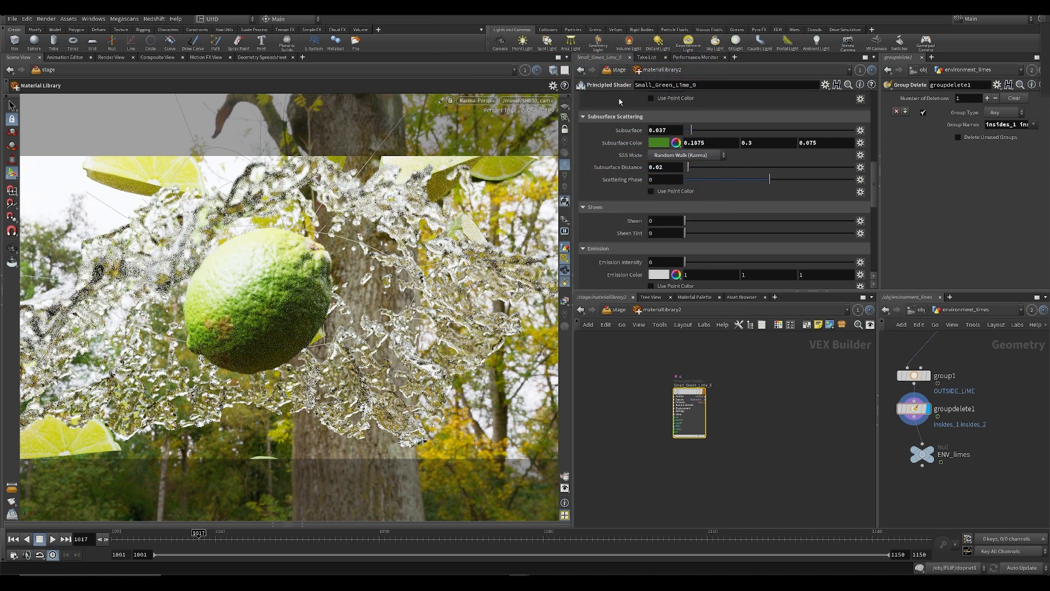
pyautogui.moveTo(691, 130); pyautogui.dragTo(699, 133)
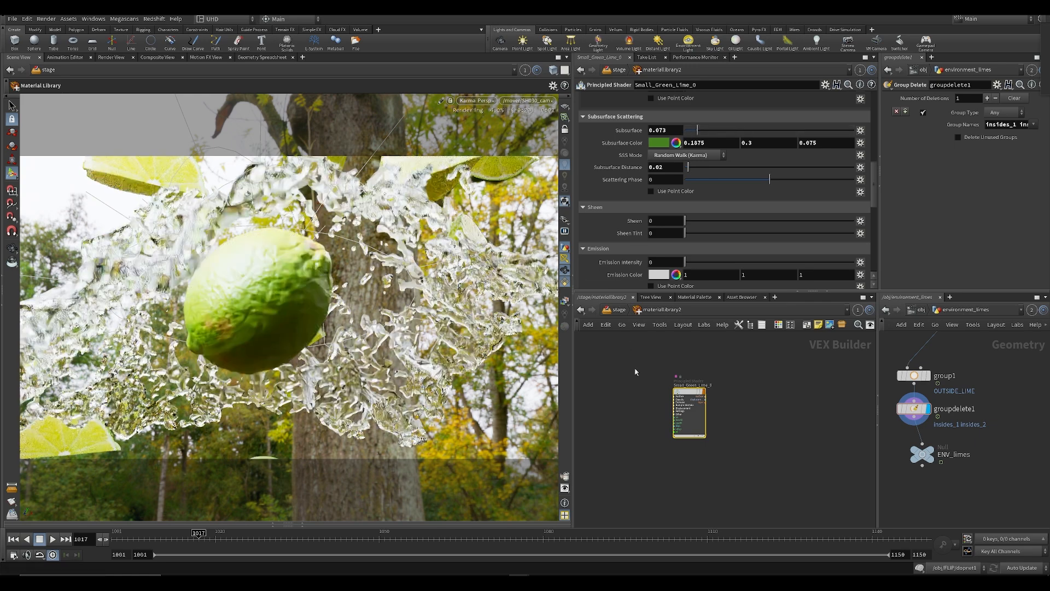
# Return to the stage network and open the lime_side shader inside materiallibrary3 below ENV_LIMES
pyautogui.moveTo(635, 385); pyautogui.dragTo(626, 398, button='middle')
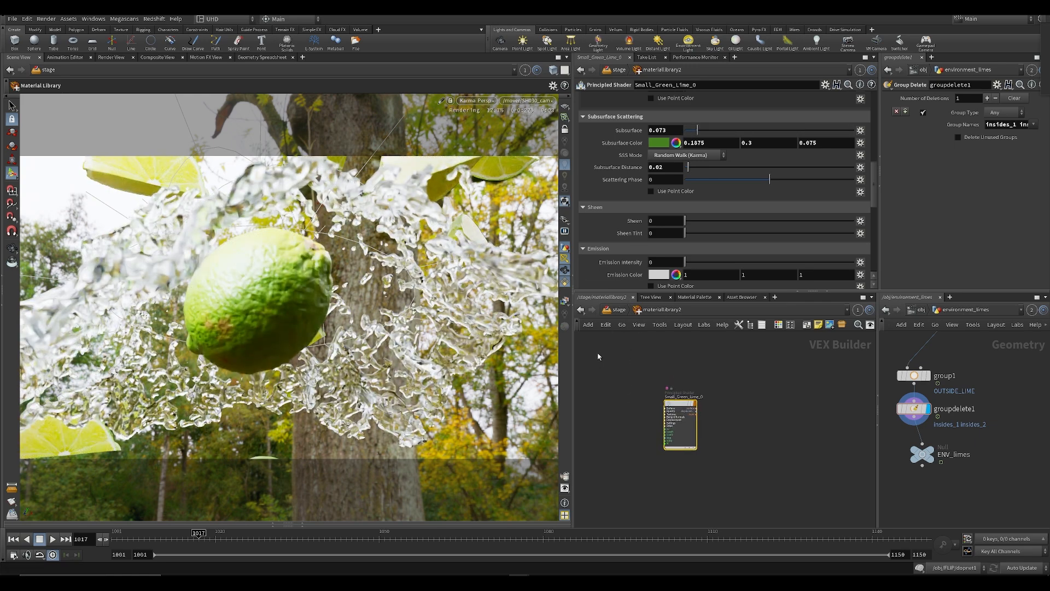
pyautogui.click(621, 310)
pyautogui.press('d')
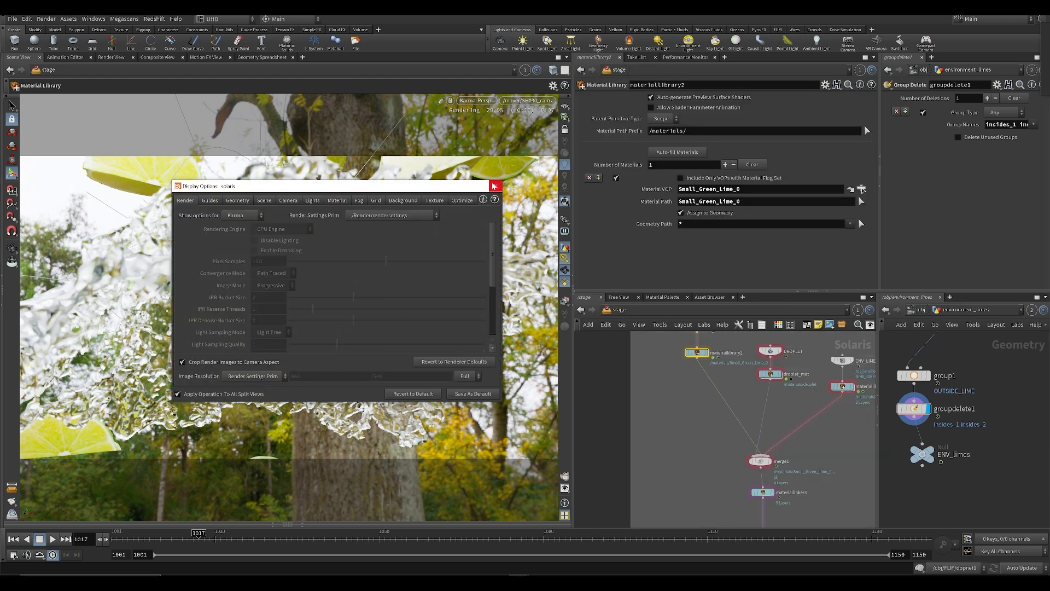
pyautogui.click(494, 186)
pyautogui.moveTo(793, 495); pyautogui.dragTo(704, 496, button='middle')
pyautogui.scroll(-3, 708, 474)
pyautogui.scroll(2, 703, 427)
pyautogui.click(683, 384)
pyautogui.scroll(-3, 711, 234)
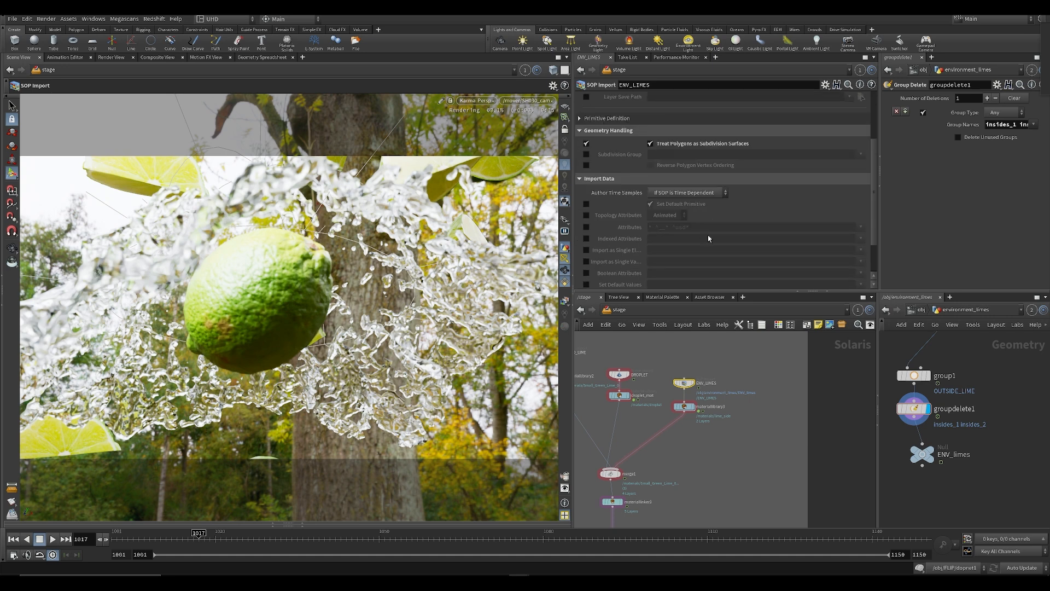
pyautogui.doubleClick(683, 407)
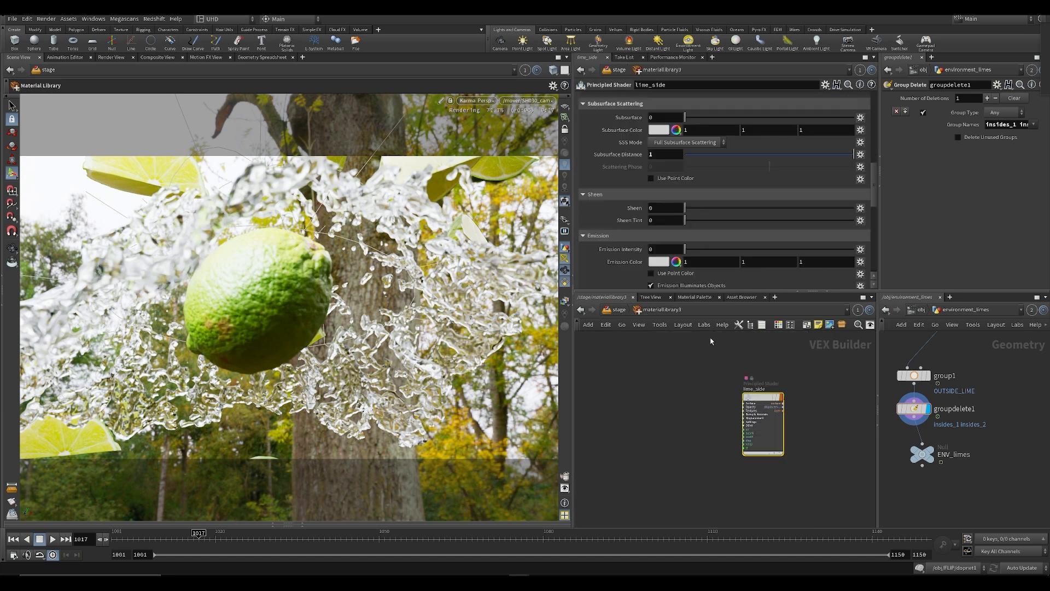
# Set the lime_side shader's subsurface amount to 0.086 and its subsurface distance to .03
pyautogui.scroll(-5, 687, 257)
pyautogui.scroll(7, 687, 258)
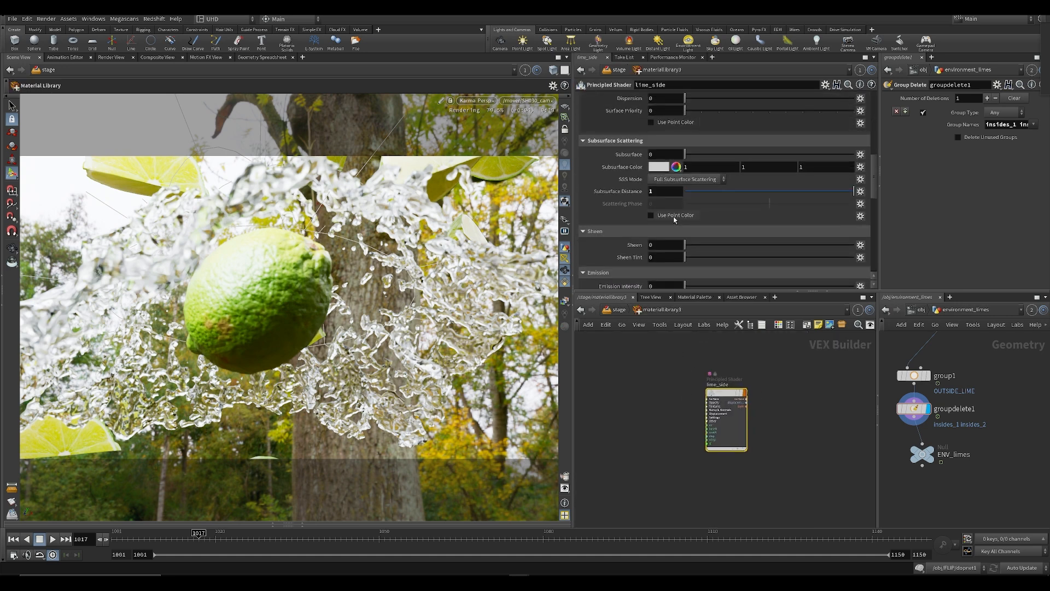
pyautogui.moveTo(685, 191); pyautogui.dragTo(700, 193)
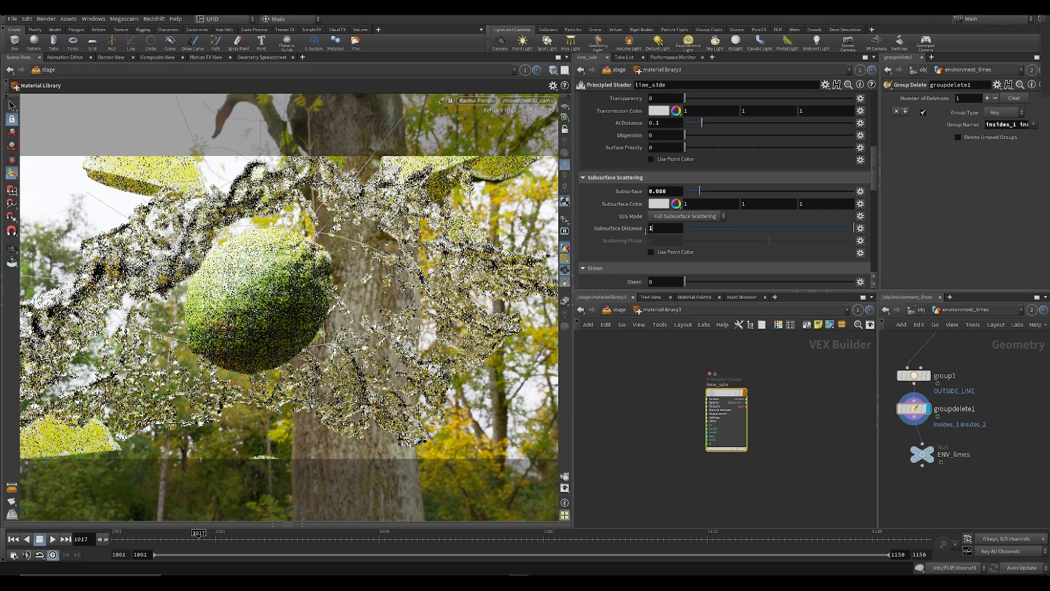
pyautogui.moveTo(661, 229); pyautogui.dragTo(630, 230)
pyautogui.write('.03')
pyautogui.press('Return')
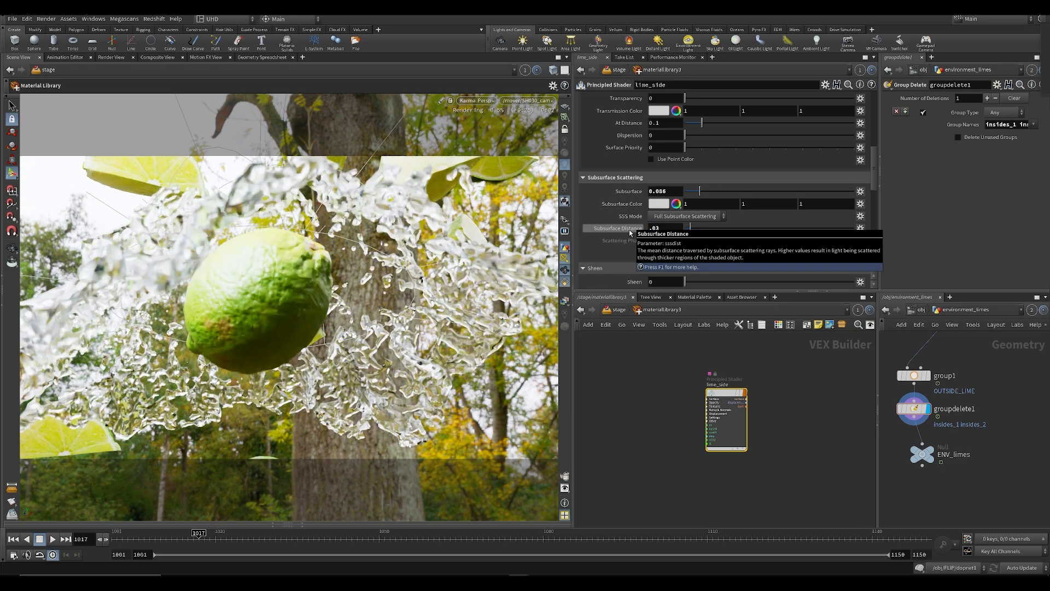
# Set lime_side's subsurface color to dark green (0.1875, 0.3, 0.075) and save the scene
pyautogui.click(659, 204)
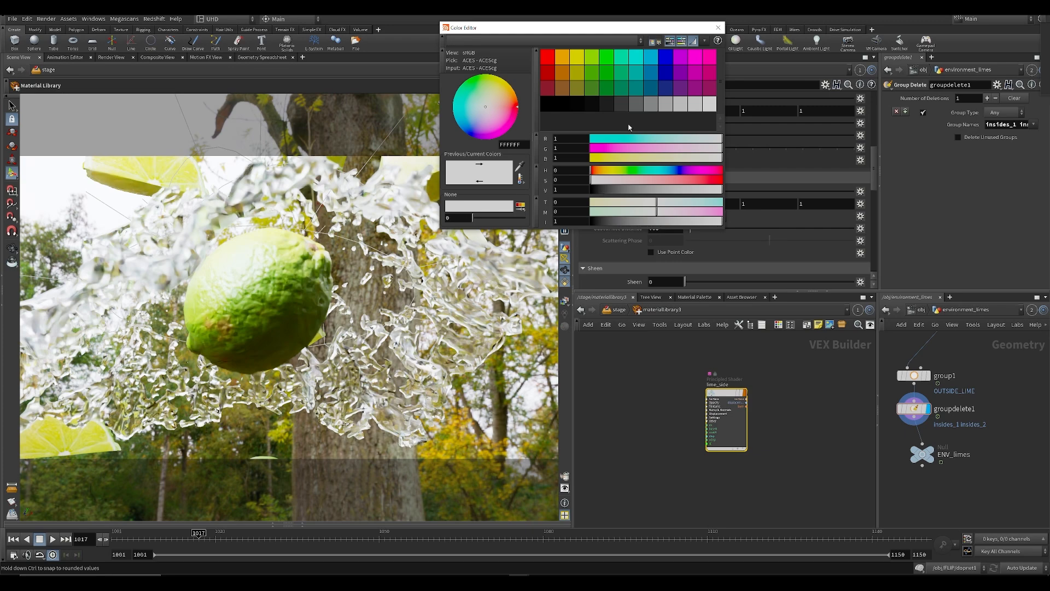
pyautogui.click(596, 86)
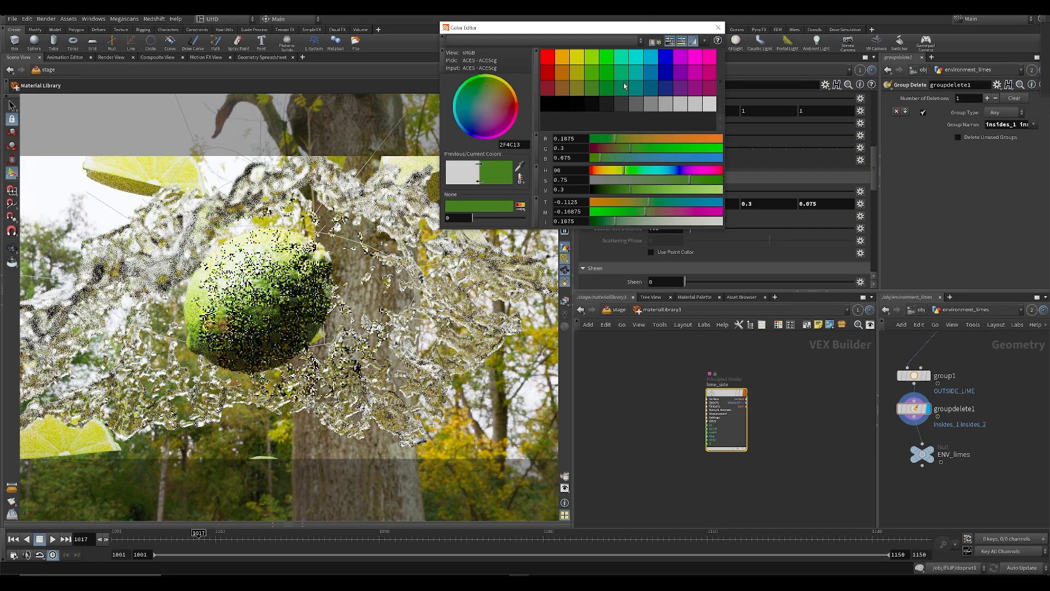
pyautogui.click(719, 27)
pyautogui.moveTo(623, 445); pyautogui.dragTo(626, 387, button='middle')
pyautogui.hotkey('ctrl', 's')
# Inspect the Karma render in the flat image view and save the scene
pyautogui.press('5')
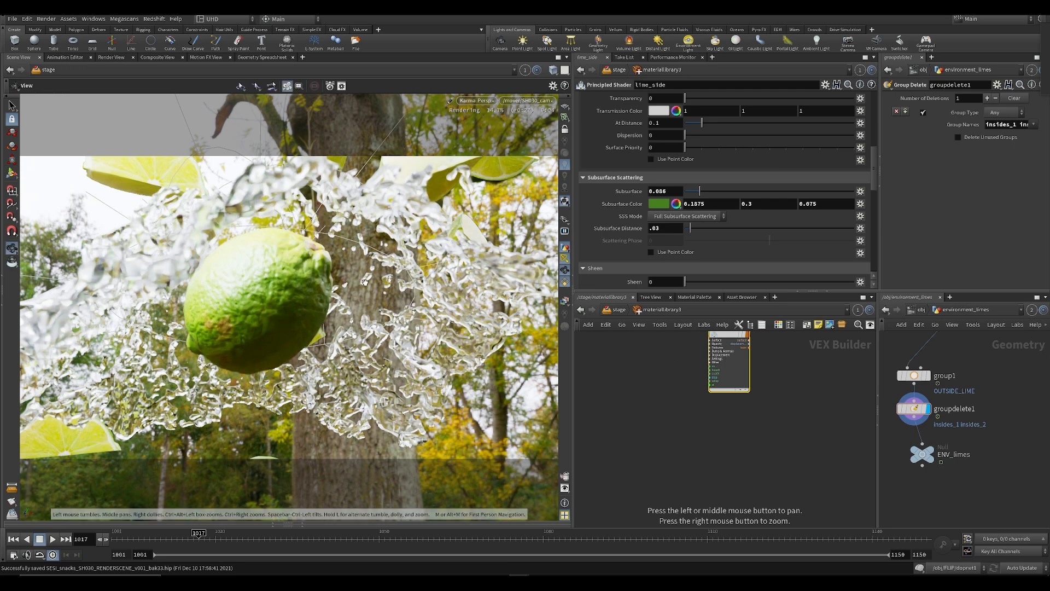
pyautogui.hotkey('space', '5')
pyautogui.moveTo(303, 368); pyautogui.dragTo(348, 317, button='middle')
pyautogui.press('Return')
pyautogui.hotkey('ctrl', 's')
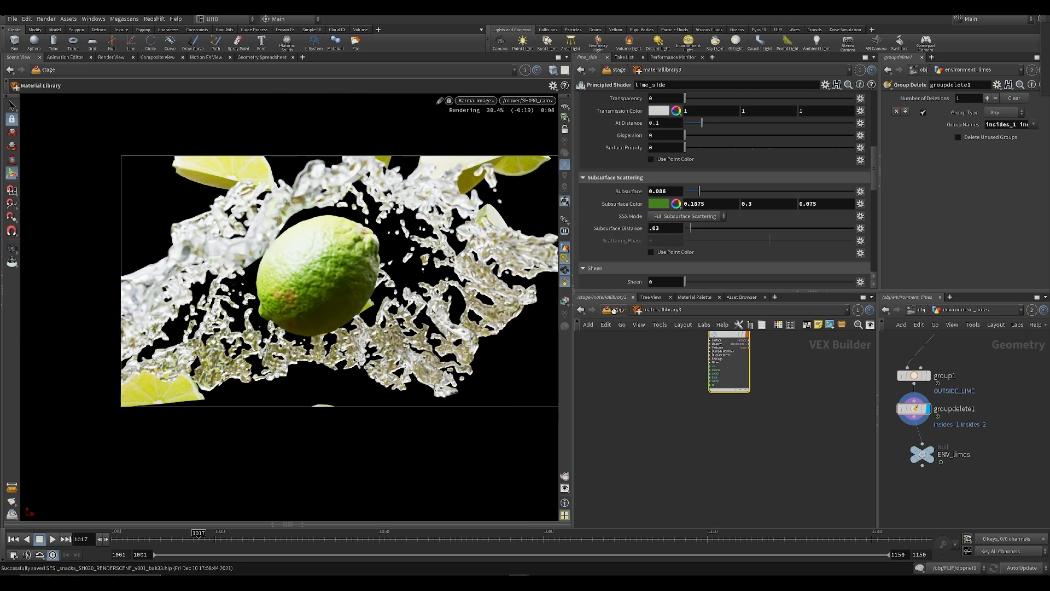
# Return to the stage network, open karma1's camera effects settings, and save the scene
pyautogui.press('u')
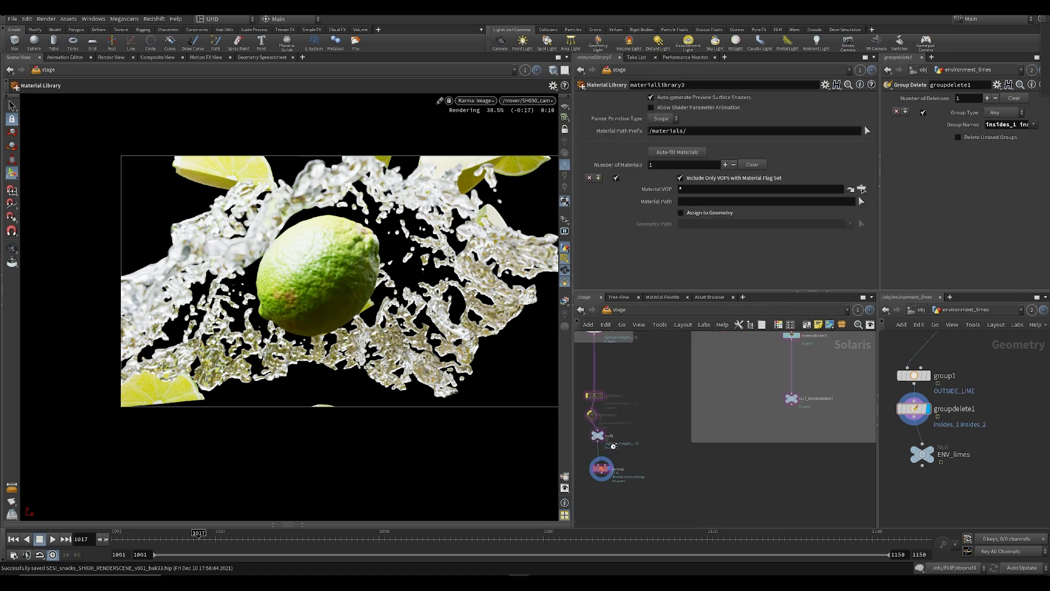
pyautogui.click(666, 442)
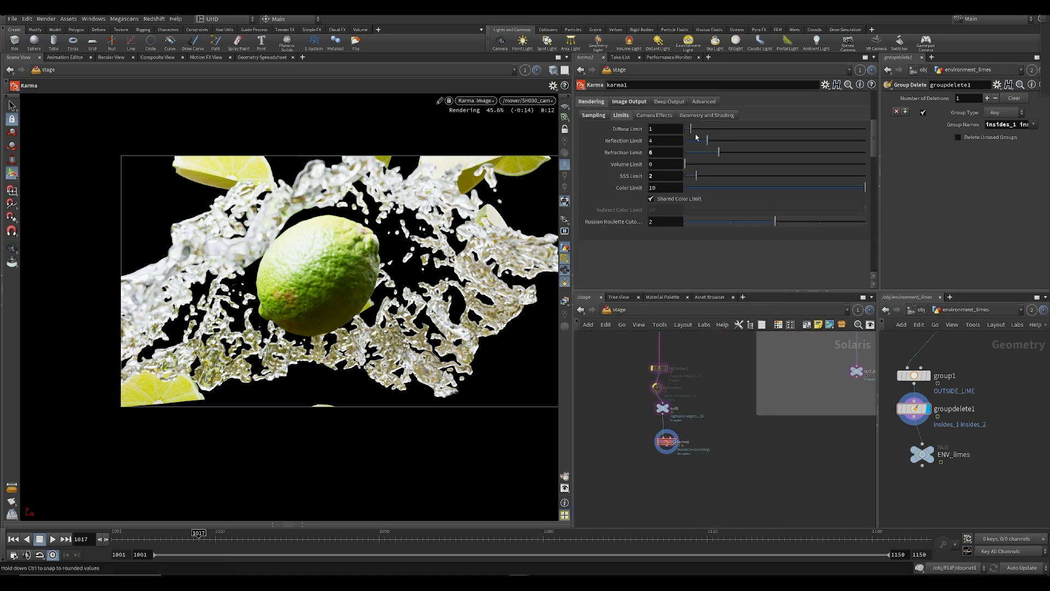
pyautogui.click(652, 116)
pyautogui.hotkey('ctrl', 's')
pyautogui.press('Escape')
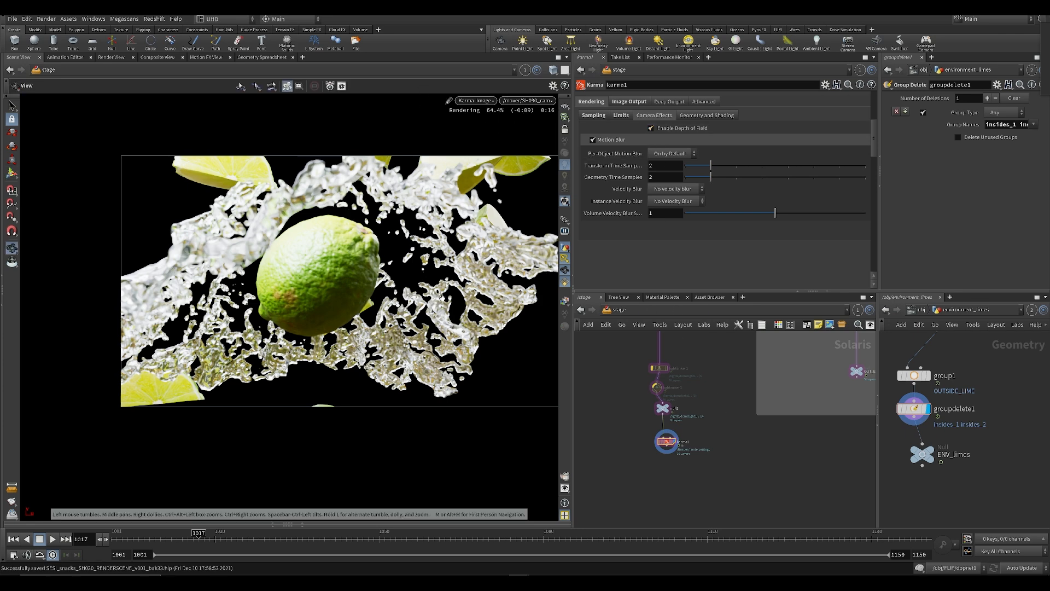
# Return the viewport to the perspective camera view and switch it from Karma to the standard real-time display
pyautogui.hotkey('space', '1')
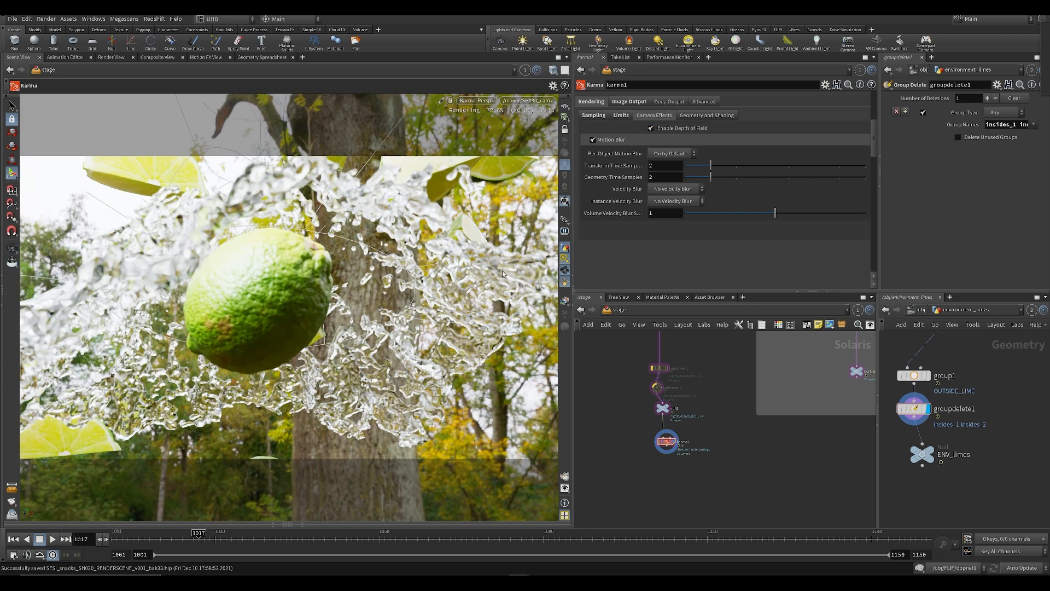
pyautogui.click(461, 98)
pyautogui.click(482, 142)
# Add a null to the obj network and name it FOCUS
pyautogui.click(915, 312)
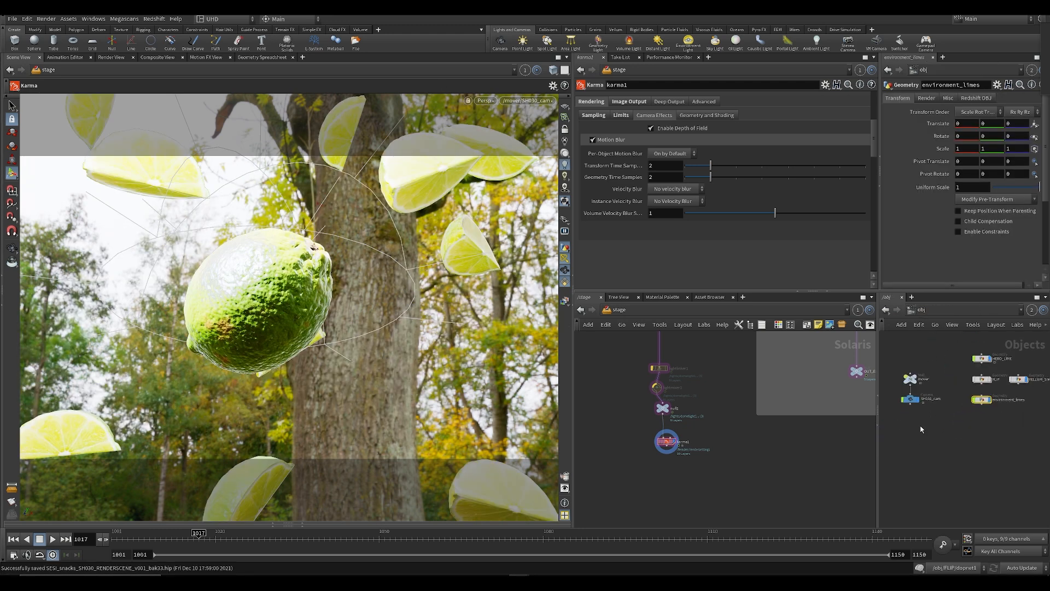
pyautogui.press('Tab')
pyautogui.write('null')
pyautogui.press('Return')
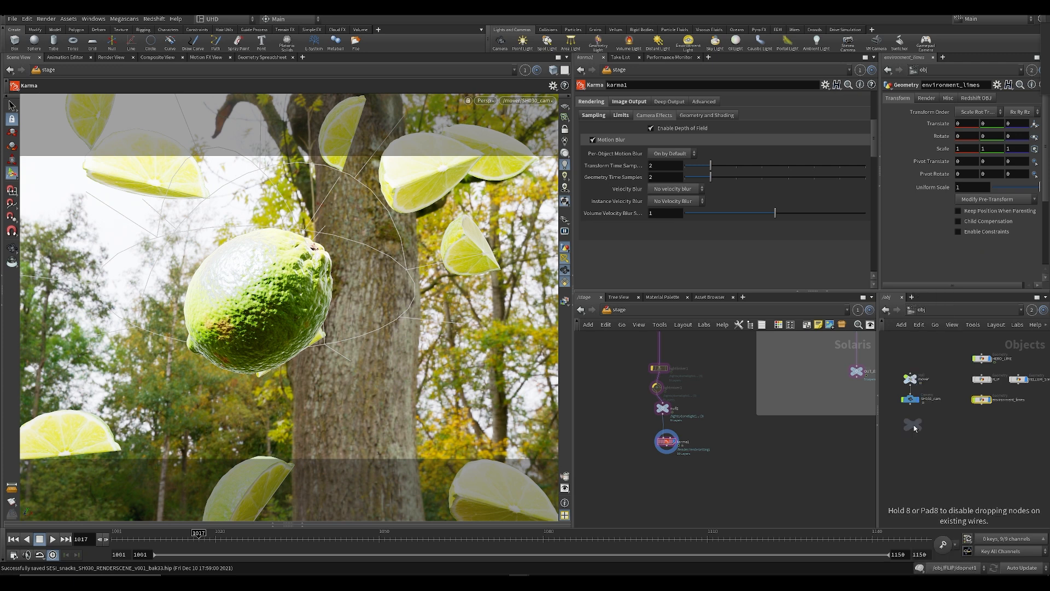
pyautogui.click(914, 428)
pyautogui.click(914, 449)
pyautogui.write('FOCUS')
pyautogui.press('Return')
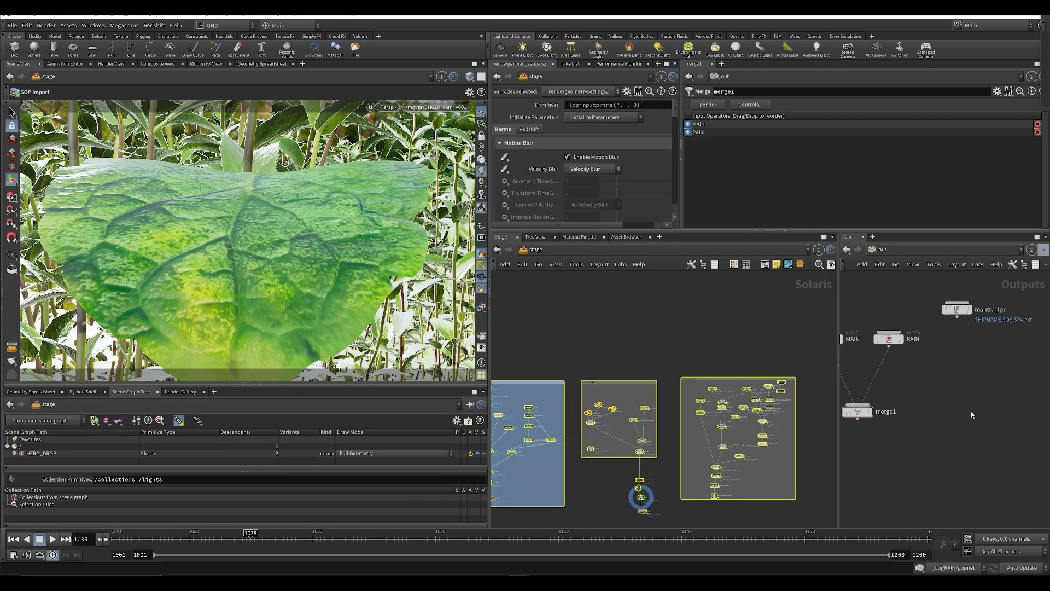
# In the other open leaf scene, copy SH020_cam_v001's focus distance expression vlength(vtorigin(".","../FOCUS/"))
pyautogui.click(972, 415)
pyautogui.click(884, 250)
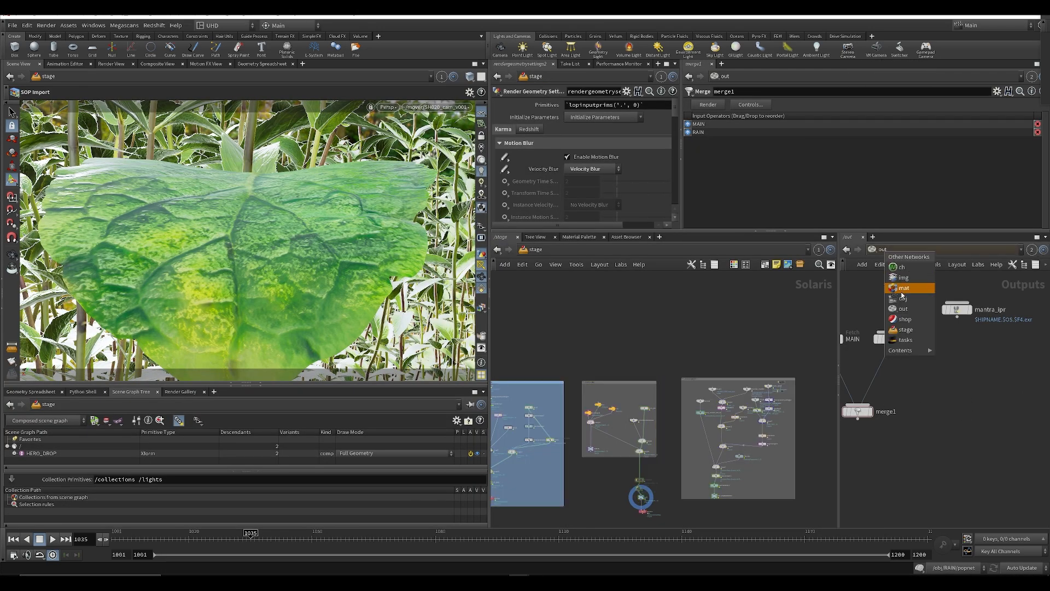
pyautogui.click(901, 298)
pyautogui.moveTo(991, 437); pyautogui.dragTo(973, 441, button='middle')
pyautogui.click(958, 405)
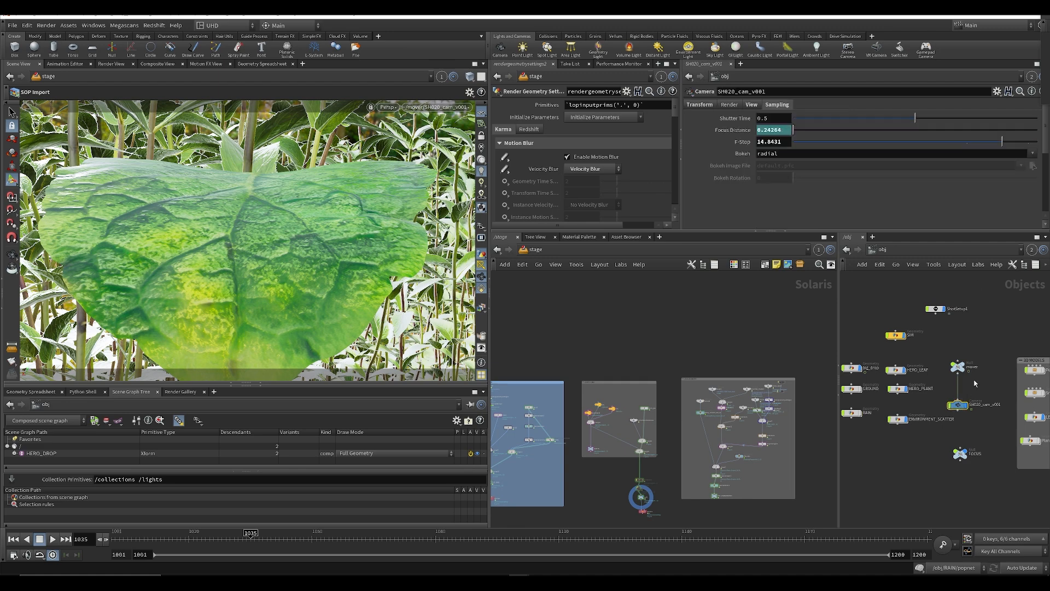
pyautogui.click(736, 130)
pyautogui.moveTo(882, 130); pyautogui.dragTo(434, 524)
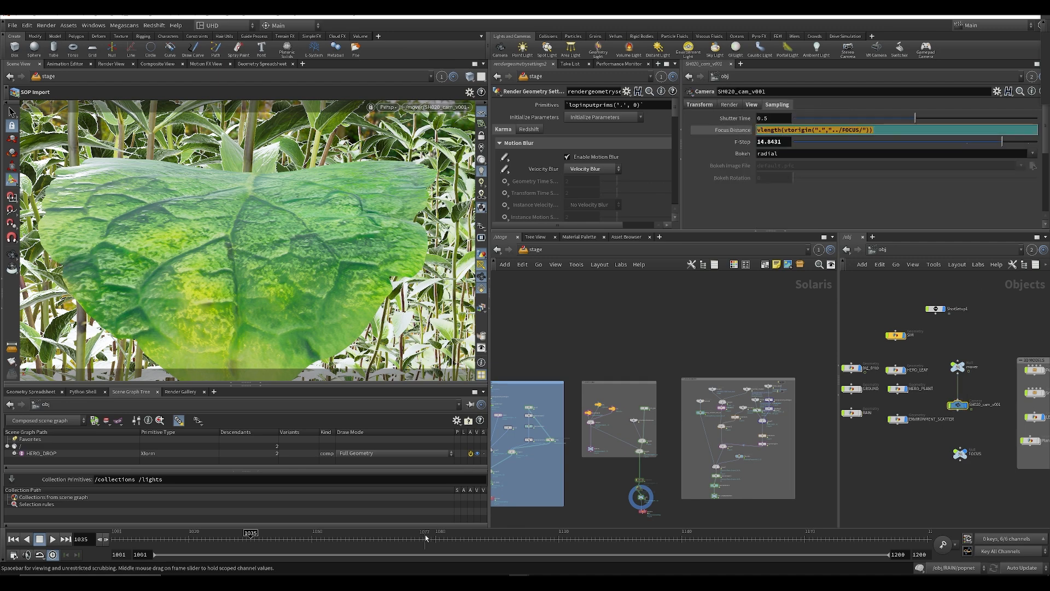
pyautogui.moveTo(519, 581)
# Back in the lime scene, paste the copied vlength(vtorigin()) expression into SH030_cam's focus distance and save the scene
pyautogui.click(557, 552)
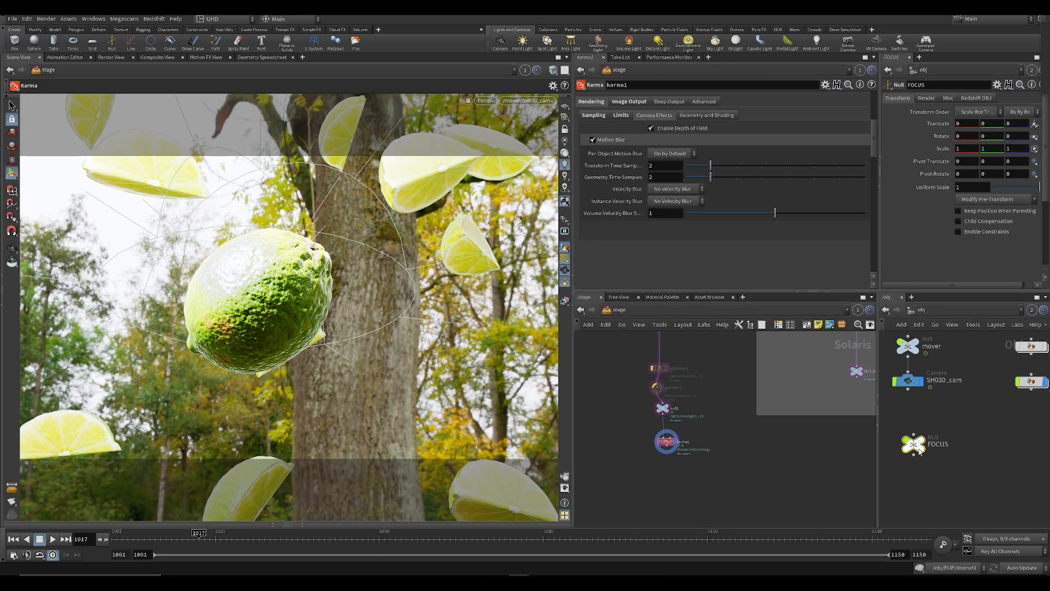
pyautogui.click(908, 380)
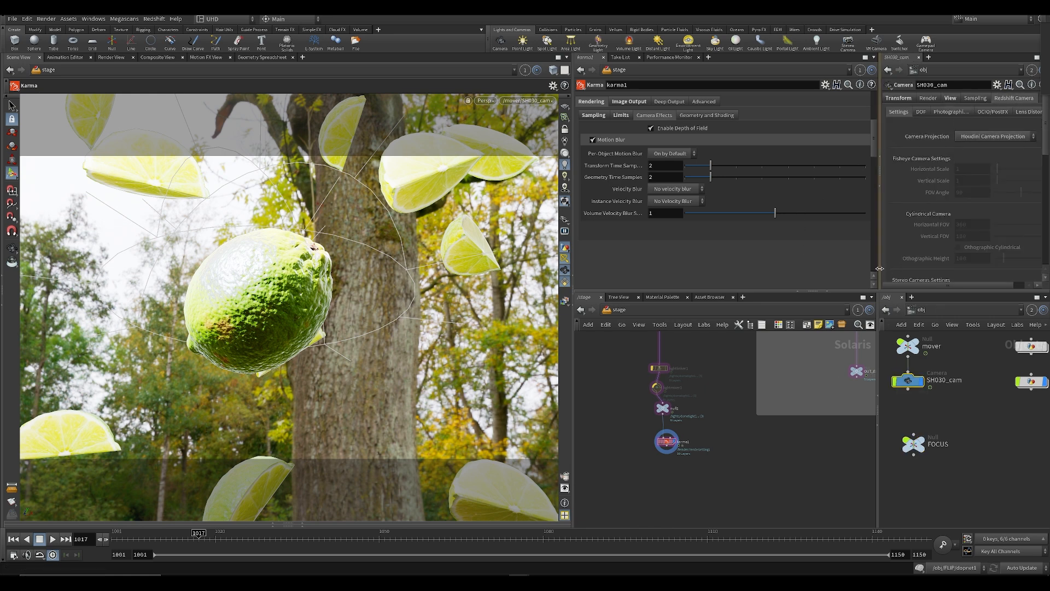
pyautogui.click(955, 99)
pyautogui.click(975, 98)
pyautogui.click(973, 123)
pyautogui.hotkey('ctrl', 'v')
pyautogui.press('Return')
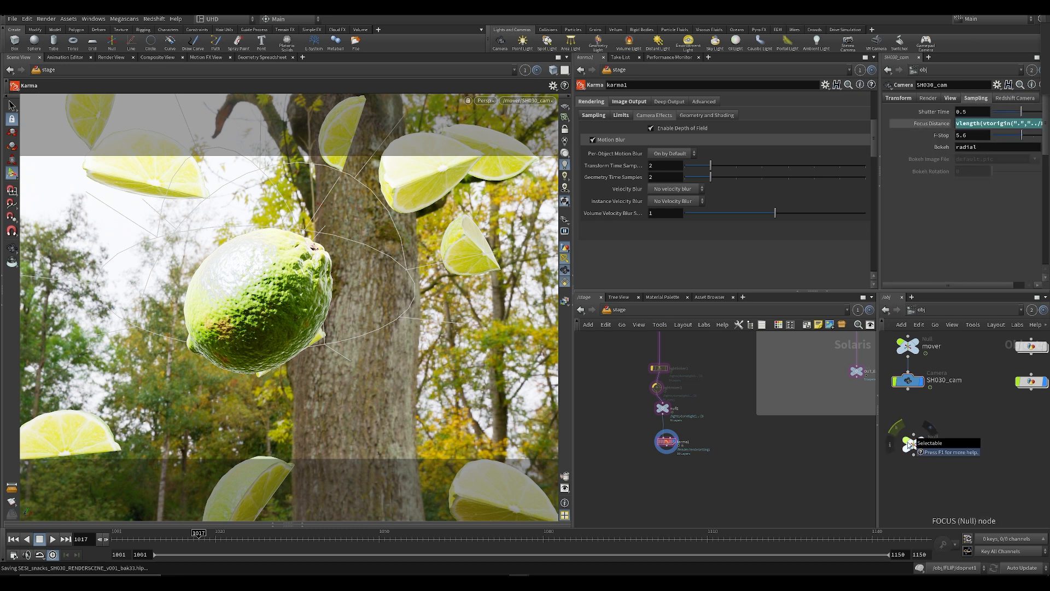
# Select the FOCUS null in the obj network and turn on its display
pyautogui.click(919, 450)
pyautogui.click(932, 431)
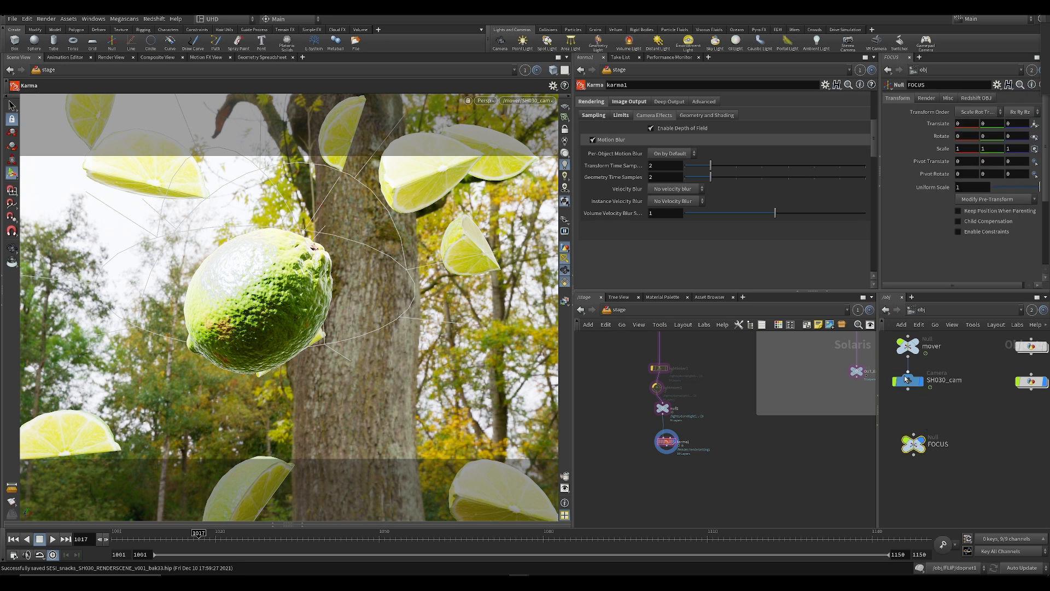
# Move the FOCUS null to -10.5 in Y and switch the scene view from the stage to the obj network
pyautogui.moveTo(982, 124); pyautogui.dragTo(750, 164, button='middle')
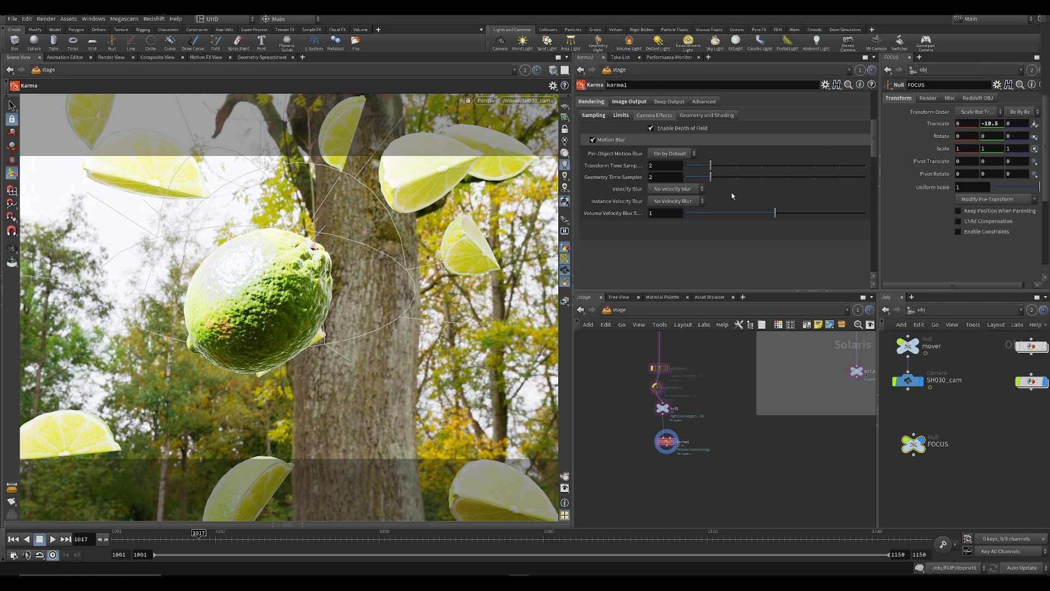
pyautogui.keyDown('alt'); pyautogui.moveTo(385, 251); pyautogui.dragTo(288, 333); pyautogui.keyUp('alt')
pyautogui.scroll(-10, 260, 340)
pyautogui.scroll(5, 257, 339)
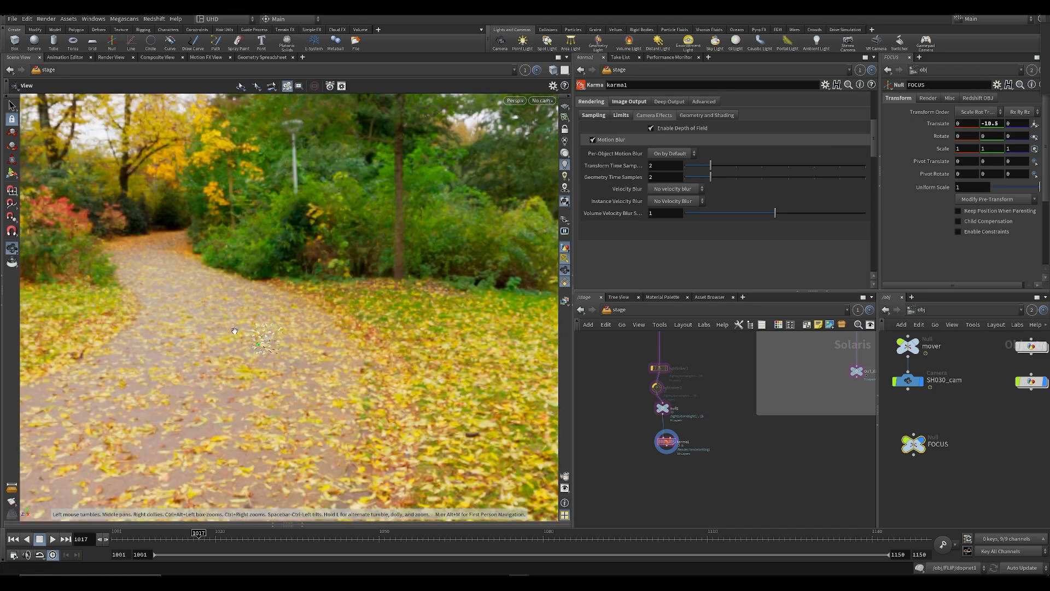
pyautogui.click(526, 71)
pyautogui.click(553, 122)
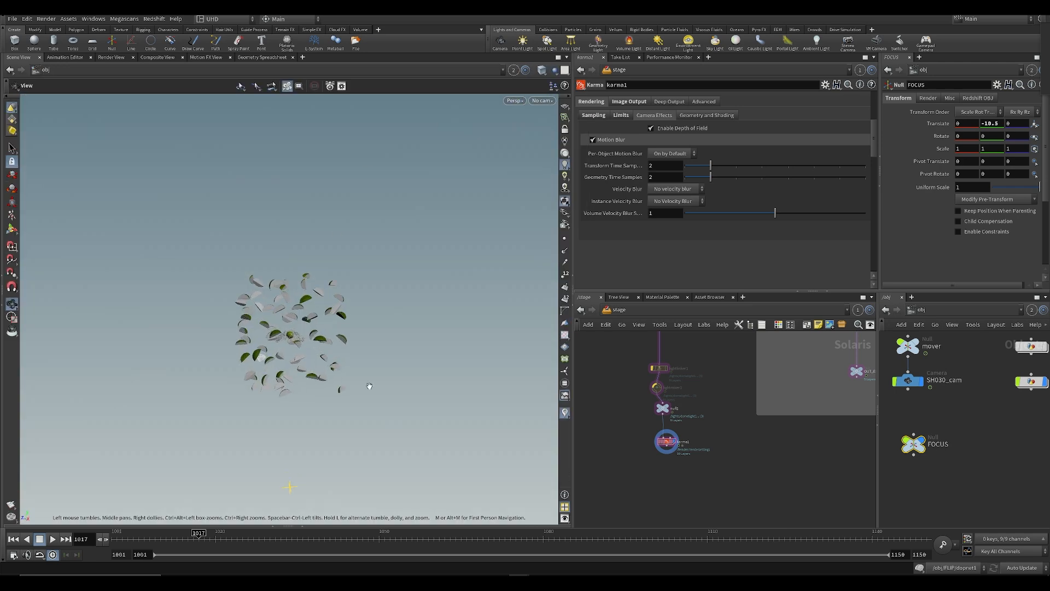
# Set the FOCUS null's Y translate to -0.1 so it sits at the hero lime, and frame it in the view
pyautogui.moveTo(1006, 123)
pyautogui.mouseDown(button='middle')
pyautogui.moveTo(1030, 123)
pyautogui.moveTo(993, 119)
pyautogui.mouseUp(button='middle')
pyautogui.scroll(12, 279, 346)
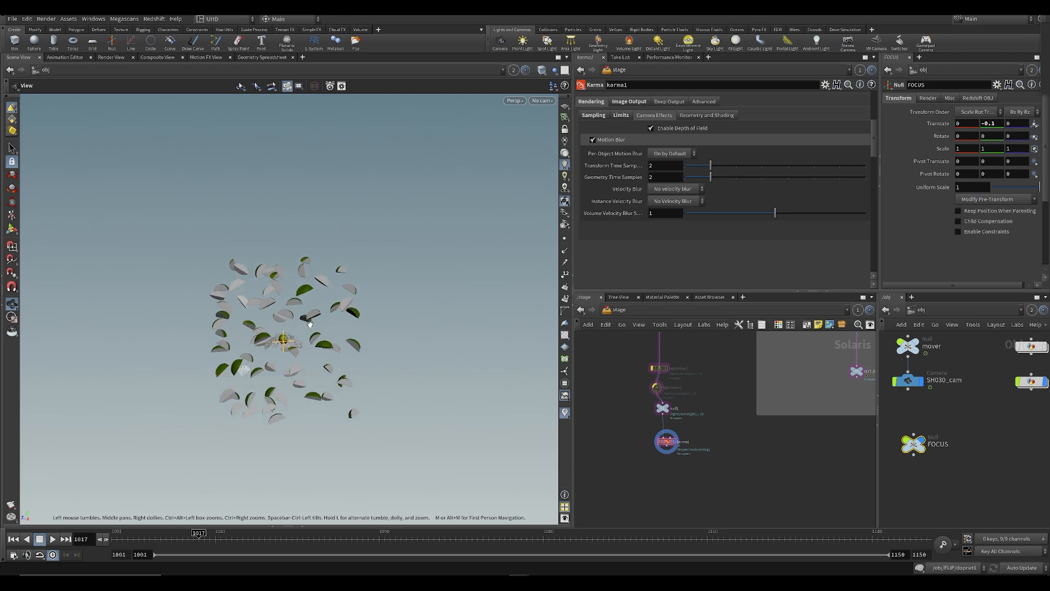
pyautogui.scroll(-10, 295, 337)
pyautogui.scroll(10, 274, 350)
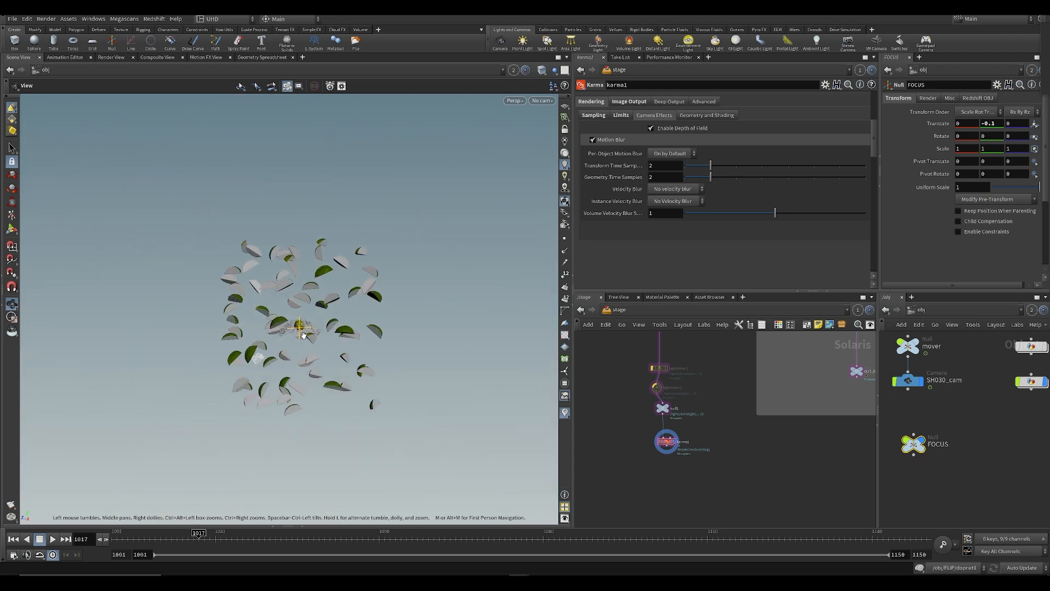
pyautogui.press('f')
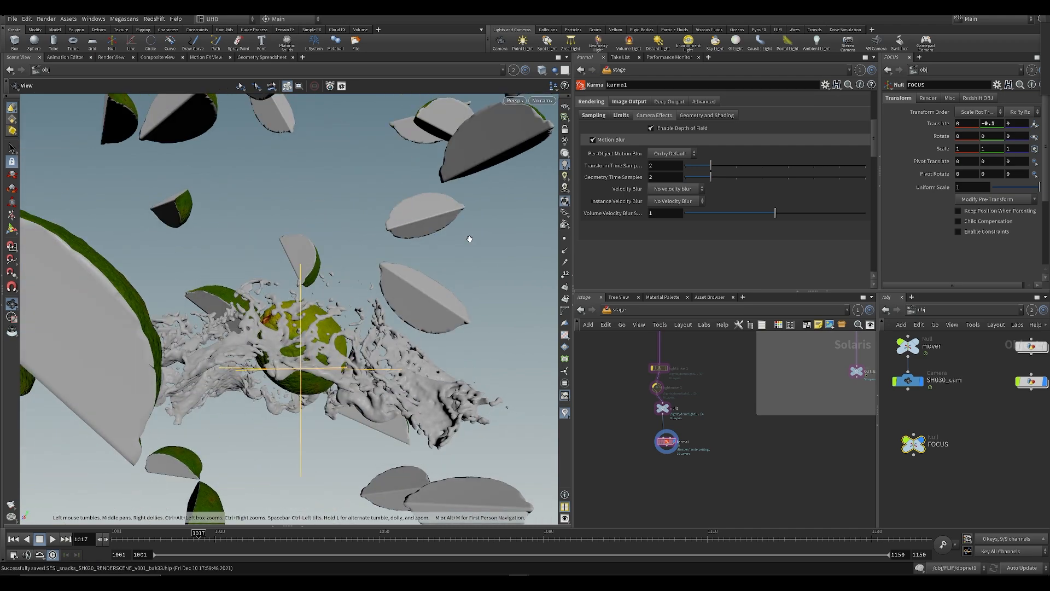
pyautogui.moveTo(987, 121); pyautogui.dragTo(986, 122, button='middle')
# Look through SH030_cam and move the FOCUS null to 0.13789 in X and 0.258233 in Z
pyautogui.moveTo(419, 277); pyautogui.dragTo(472, 262)
pyautogui.moveTo(302, 312); pyautogui.dragTo(432, 157)
pyautogui.click(543, 101)
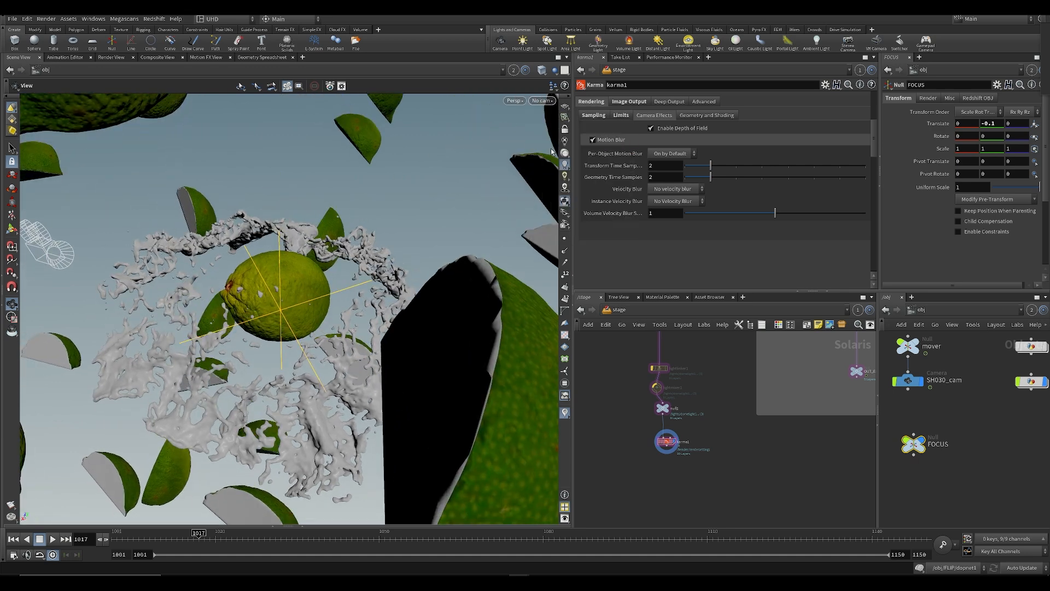
pyautogui.click(551, 148)
pyautogui.press('r')
pyautogui.moveTo(251, 334); pyautogui.dragTo(262, 274)
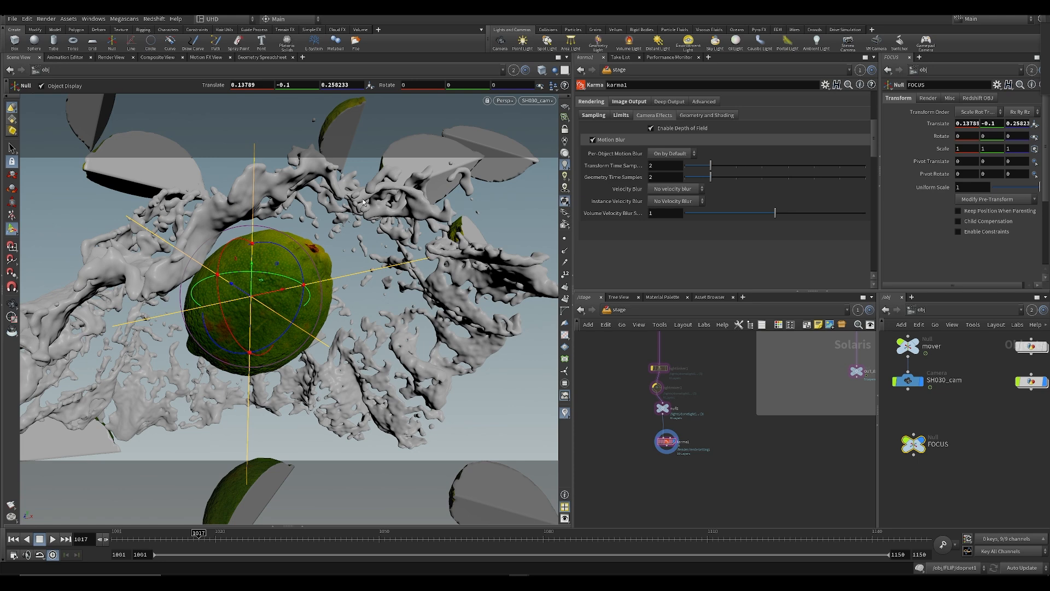
pyautogui.moveTo(676, 408); pyautogui.dragTo(695, 430, button='middle')
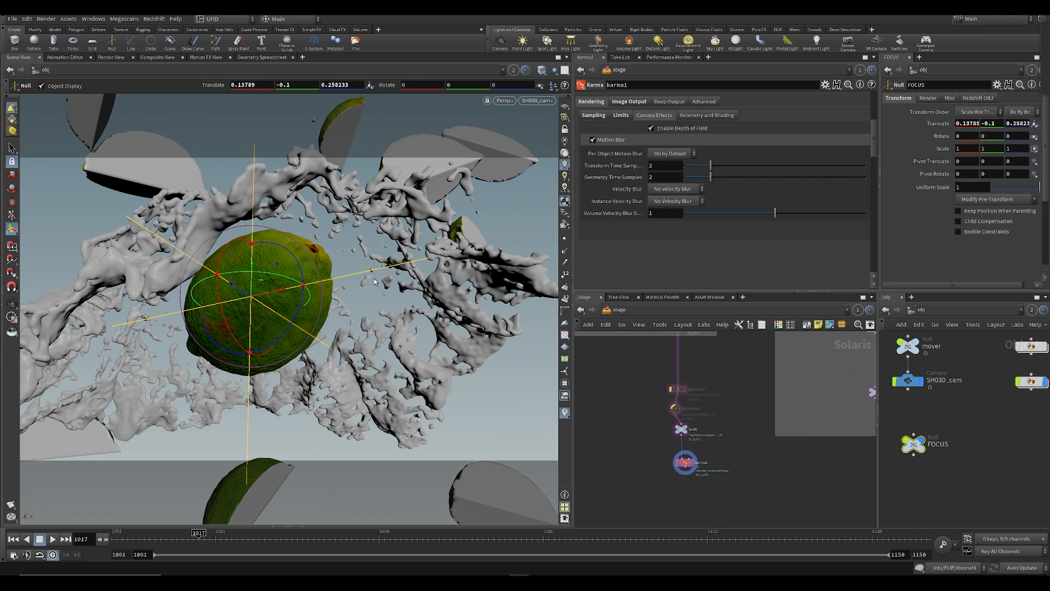
pyautogui.moveTo(640, 423); pyautogui.dragTo(639, 360, button='middle')
pyautogui.moveTo(783, 414); pyautogui.dragTo(770, 433, button='middle')
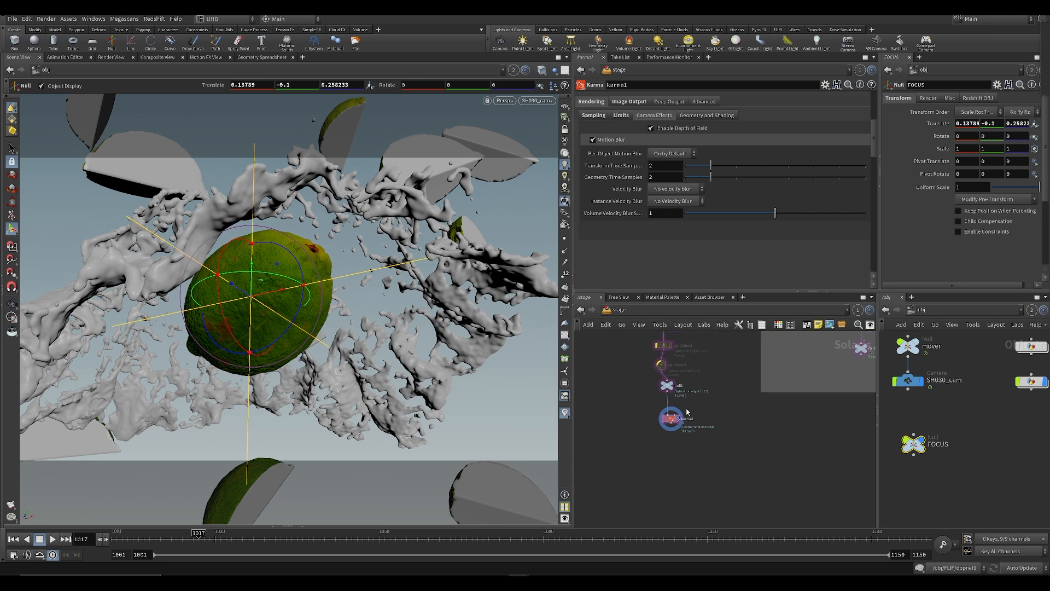
pyautogui.scroll(2, 728, 423)
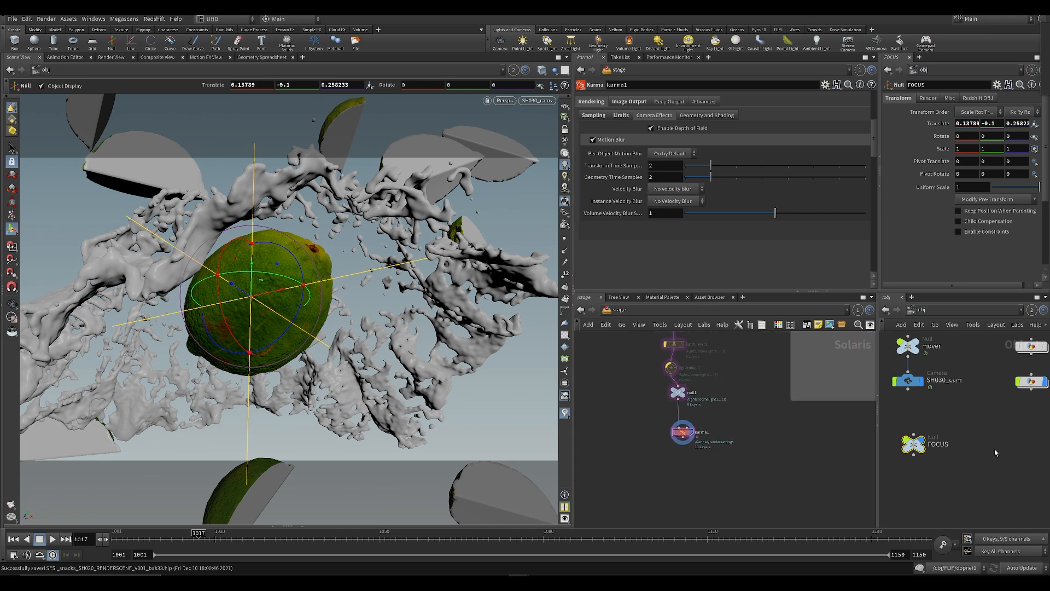
pyautogui.scroll(-2, 937, 434)
pyautogui.scroll(2, 937, 434)
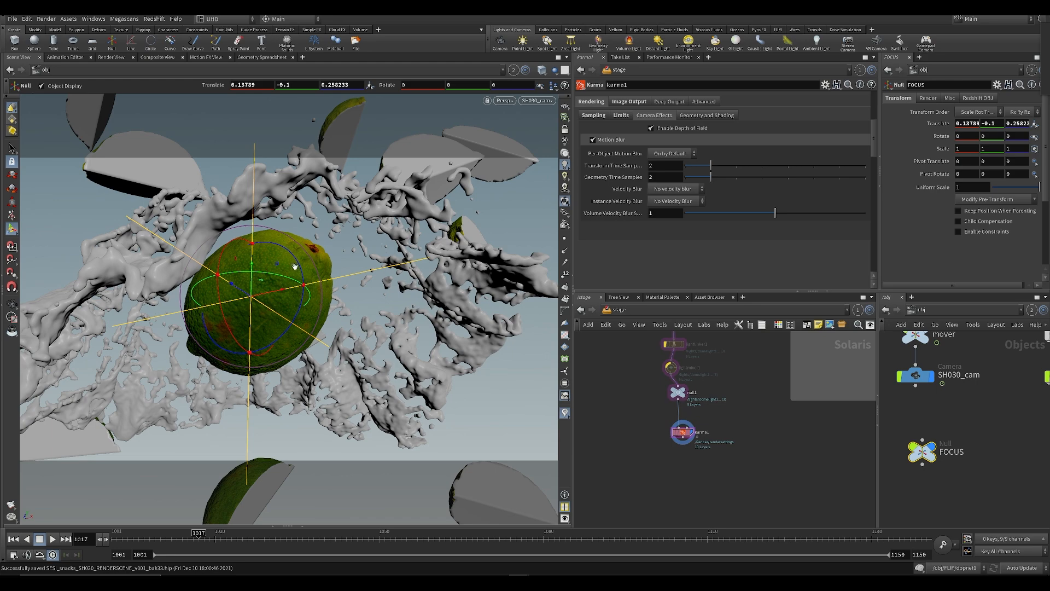
# Shift the FOCUS null to 0.143239 in Z toward the hero lime, and check its position through SH030_cam
pyautogui.moveTo(264, 285)
pyautogui.keyDown('alt'); pyautogui.mouseDown()
pyautogui.moveTo(259, 293)
pyautogui.moveTo(286, 294)
pyautogui.moveTo(269, 298)
pyautogui.mouseUp(); pyautogui.keyUp('alt')
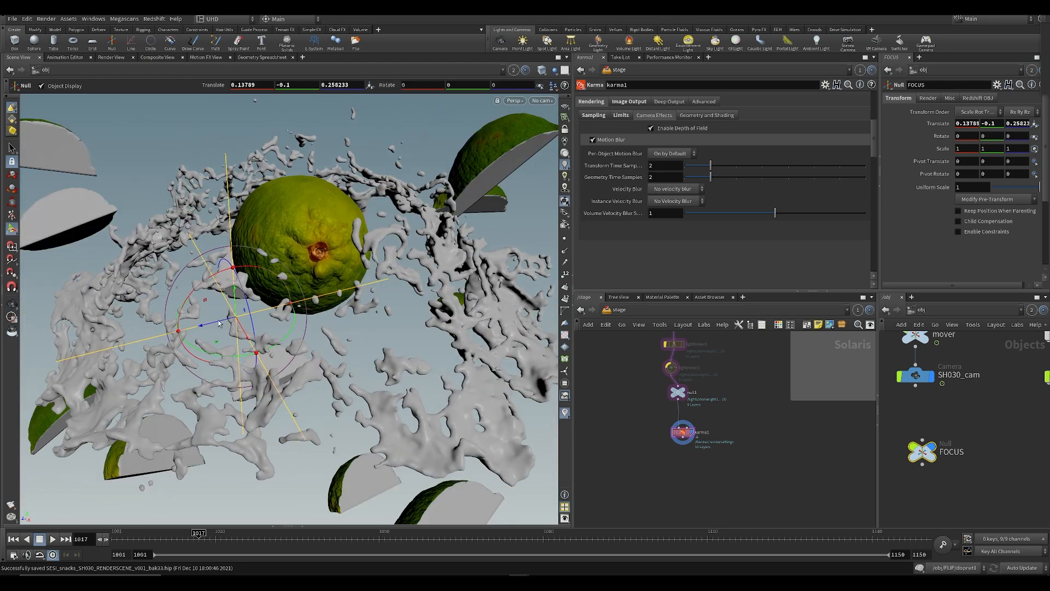
pyautogui.moveTo(217, 326); pyautogui.dragTo(258, 320)
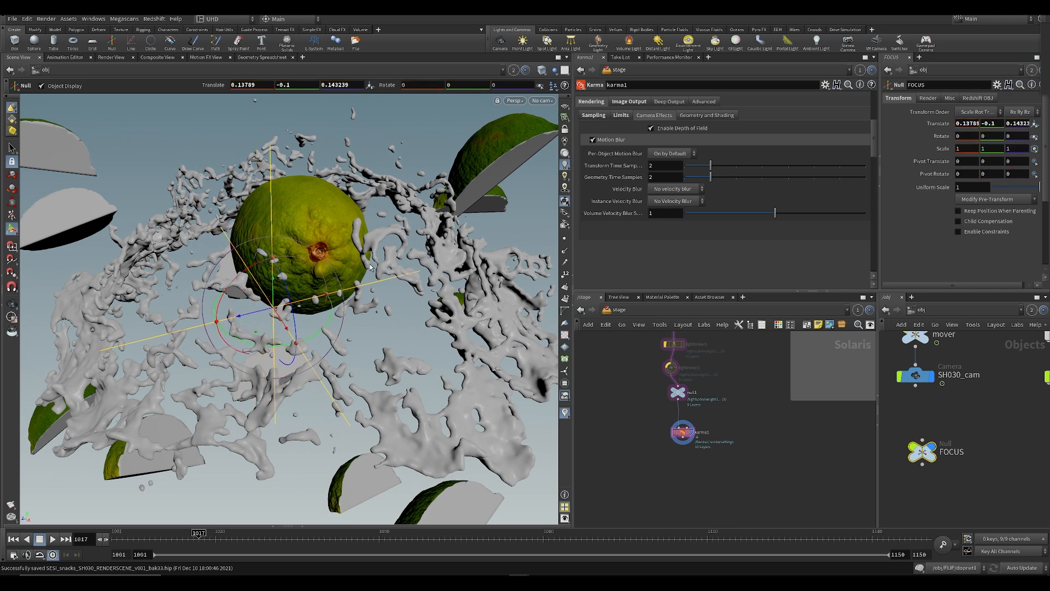
pyautogui.keyDown('alt'); pyautogui.moveTo(367, 270); pyautogui.dragTo(350, 277); pyautogui.keyUp('alt')
pyautogui.click(541, 100)
pyautogui.click(546, 148)
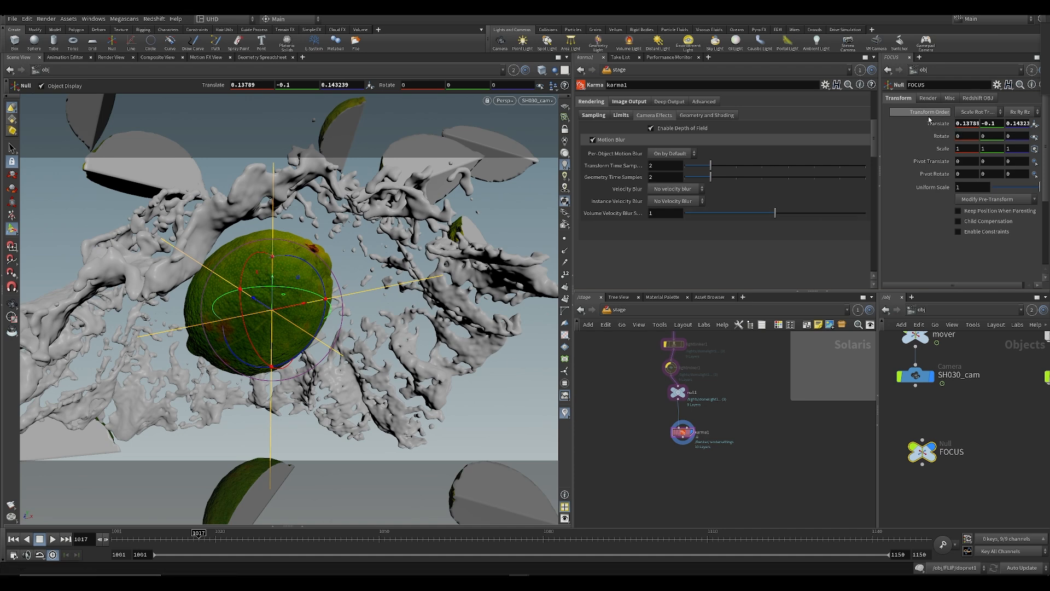
# Keyframe the FOCUS null's Y translate at -0.1 on frame 1017 and at about 0.18 on frame 1004
pyautogui.moveTo(880, 140); pyautogui.dragTo(827, 139)
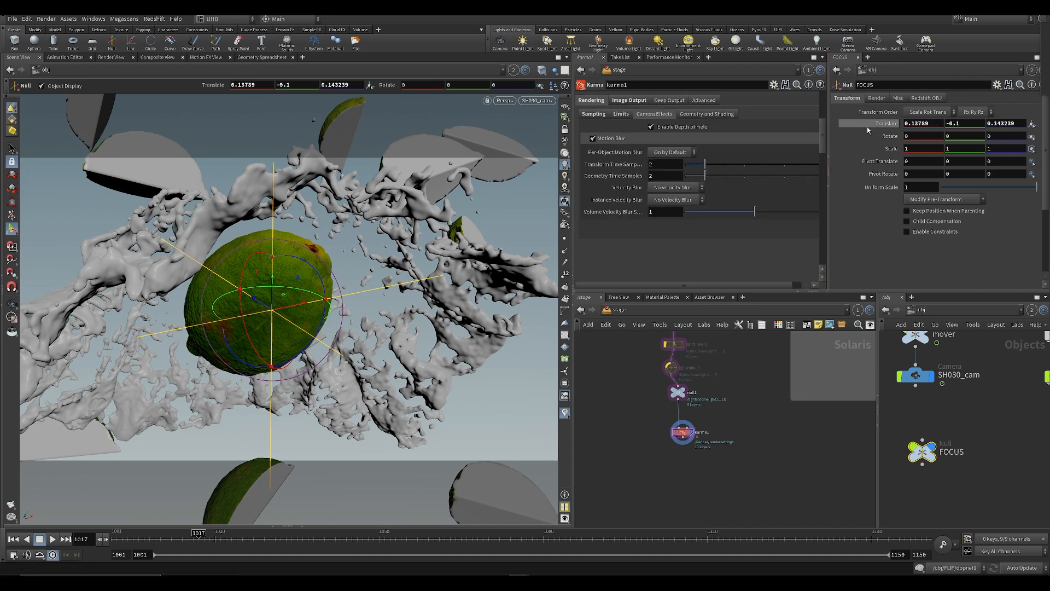
pyautogui.keyDown('alt'); pyautogui.click(952, 123); pyautogui.keyUp('alt')
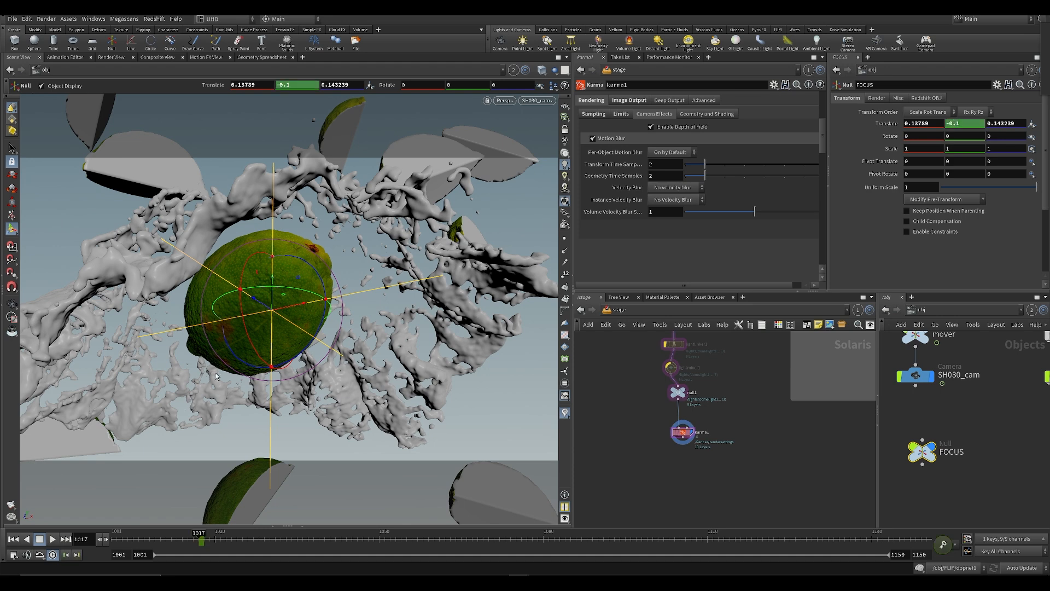
pyautogui.click(144, 539)
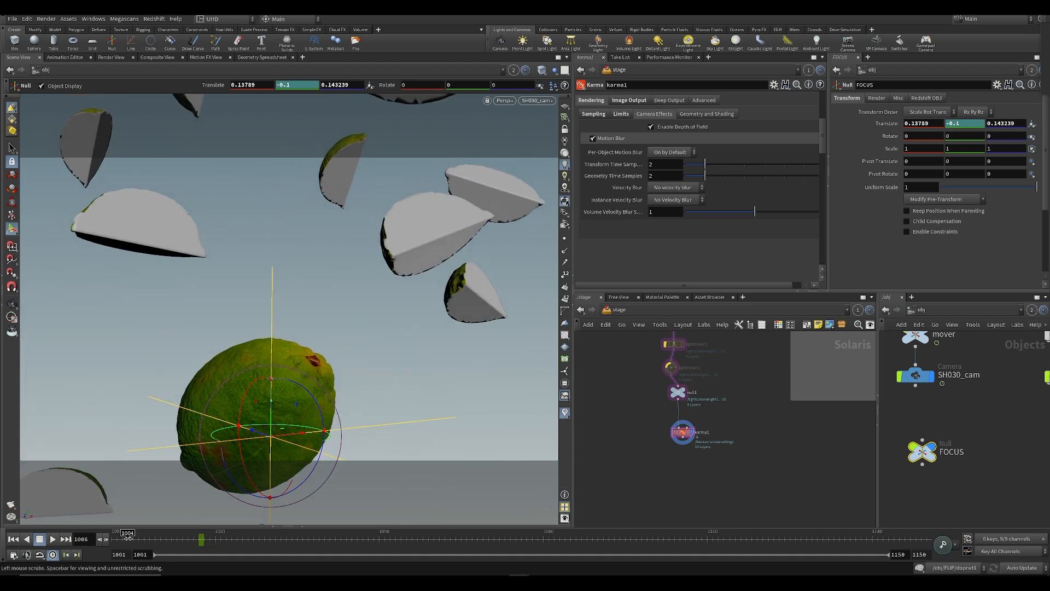
pyautogui.click(128, 539)
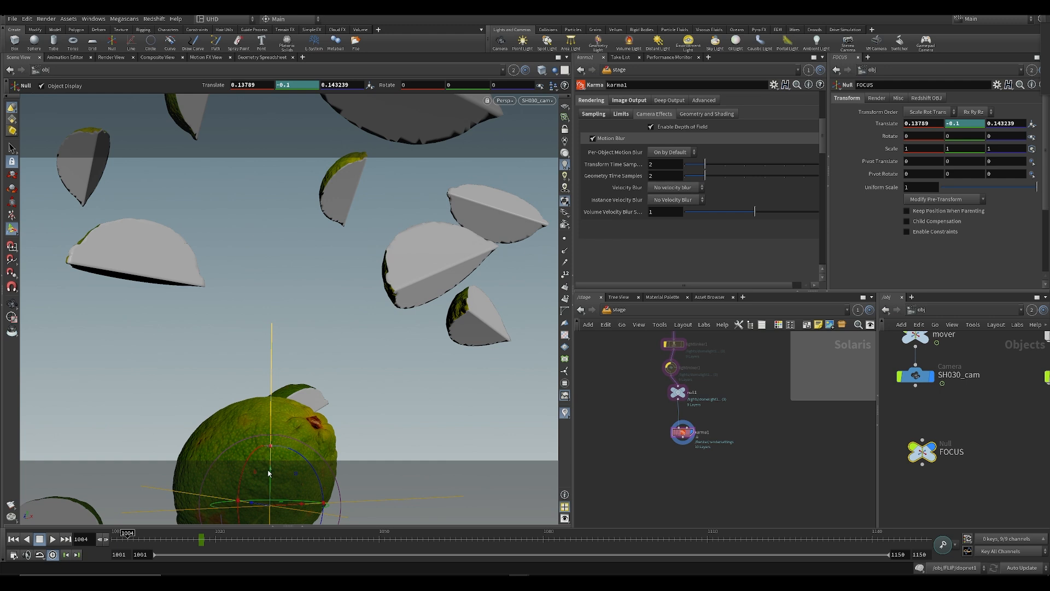
pyautogui.moveTo(272, 481); pyautogui.dragTo(274, 366)
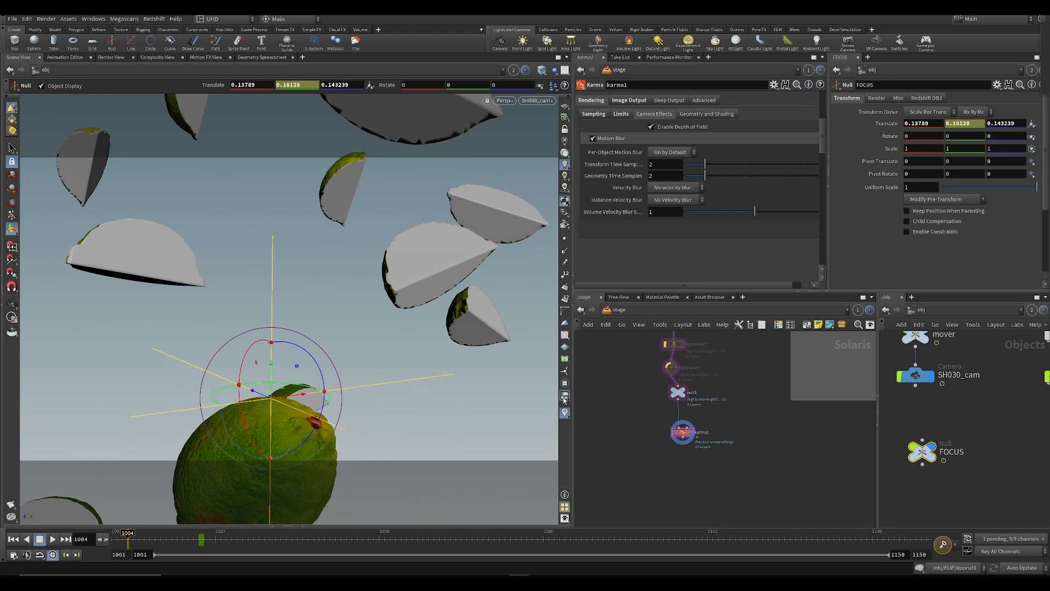
pyautogui.click(942, 543)
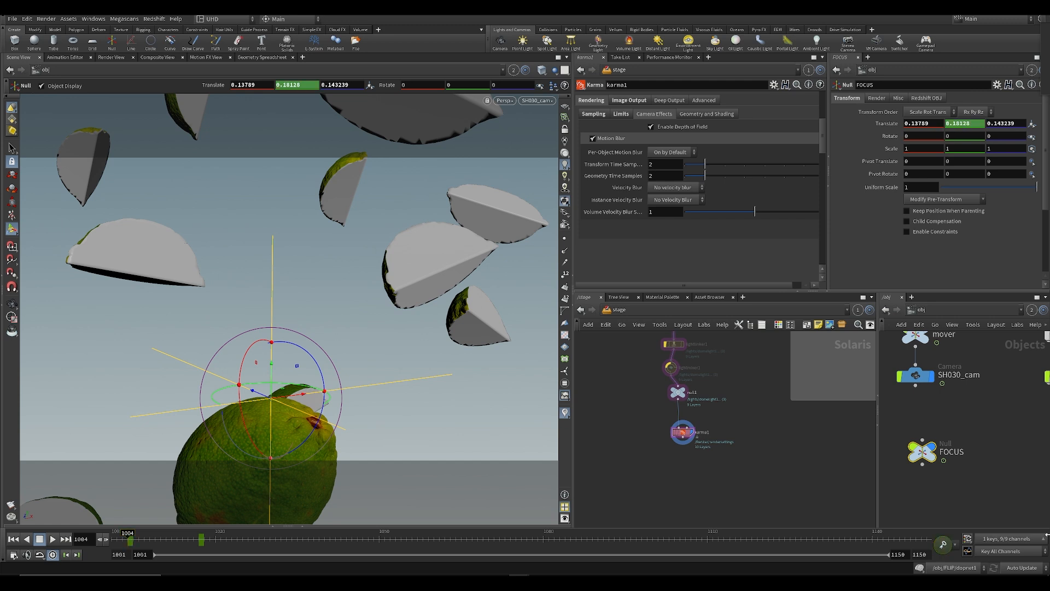
# Select VELLUM_SIM, show the scene geometry in plain untextured shading, and scrub forward through the splash
pyautogui.scroll(-5, 1011, 433)
pyautogui.moveTo(1011, 432); pyautogui.dragTo(933, 446, button='middle')
pyautogui.scroll(2, 983, 430)
pyautogui.click(953, 414)
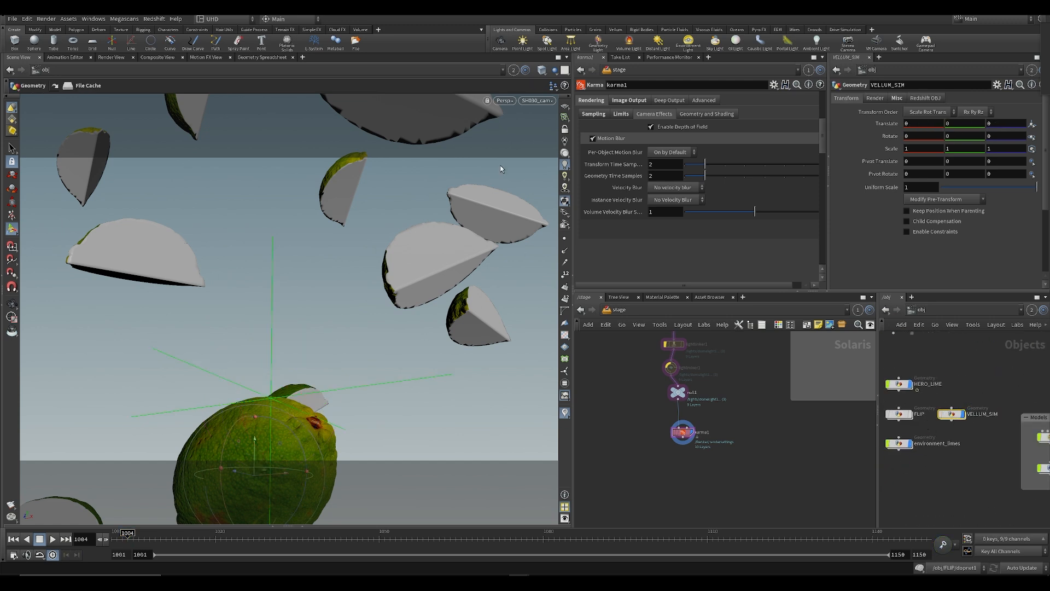
pyautogui.click(566, 201)
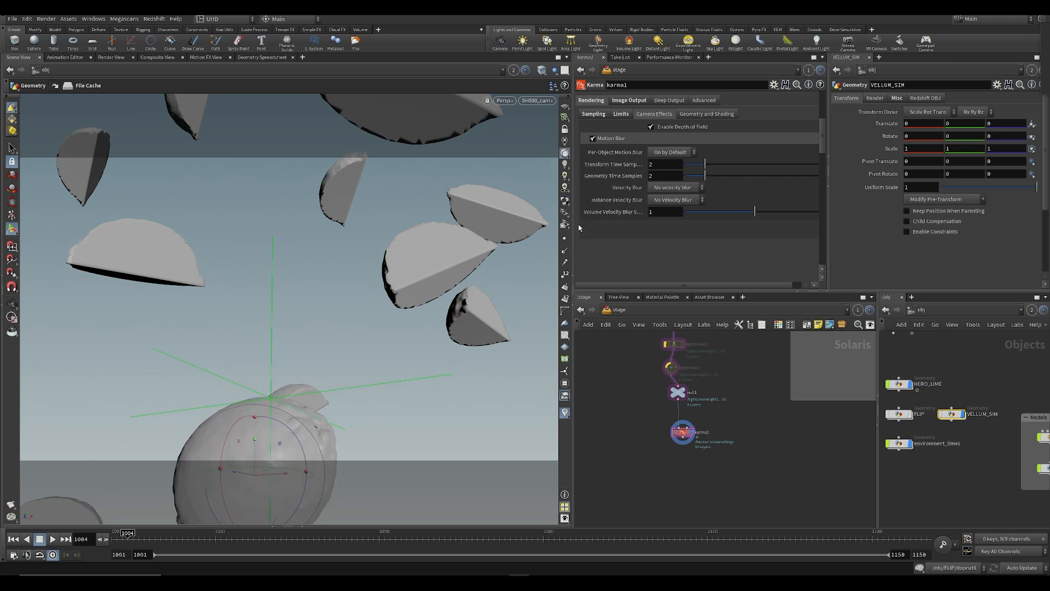
pyautogui.moveTo(128, 540); pyautogui.dragTo(231, 533)
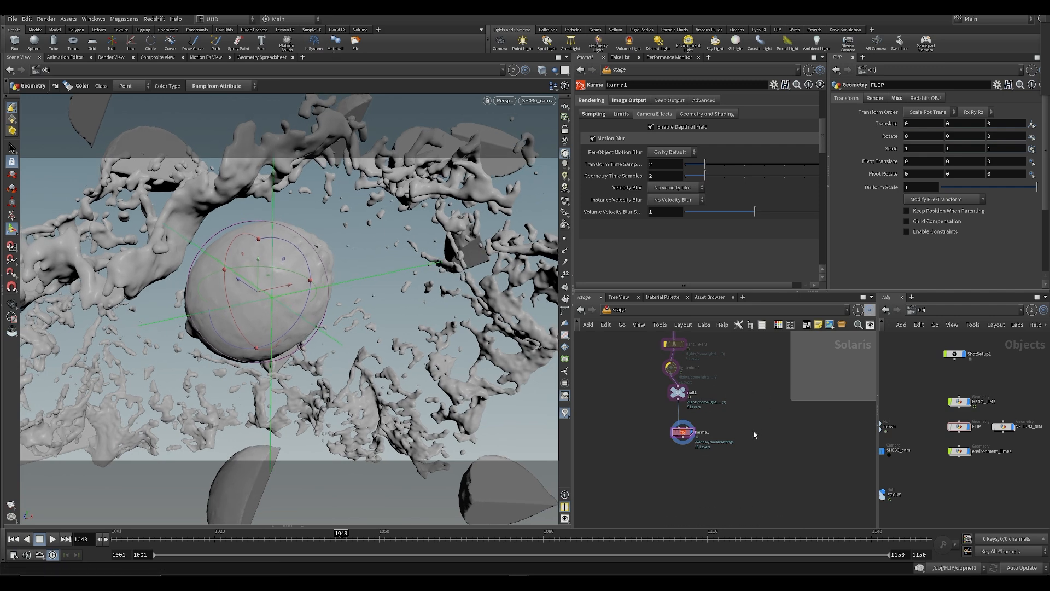
# Save the scene and scrub the timeline back to frame 1027
pyautogui.moveTo(757, 430); pyautogui.dragTo(753, 448, button='middle')
pyautogui.press('Escape')
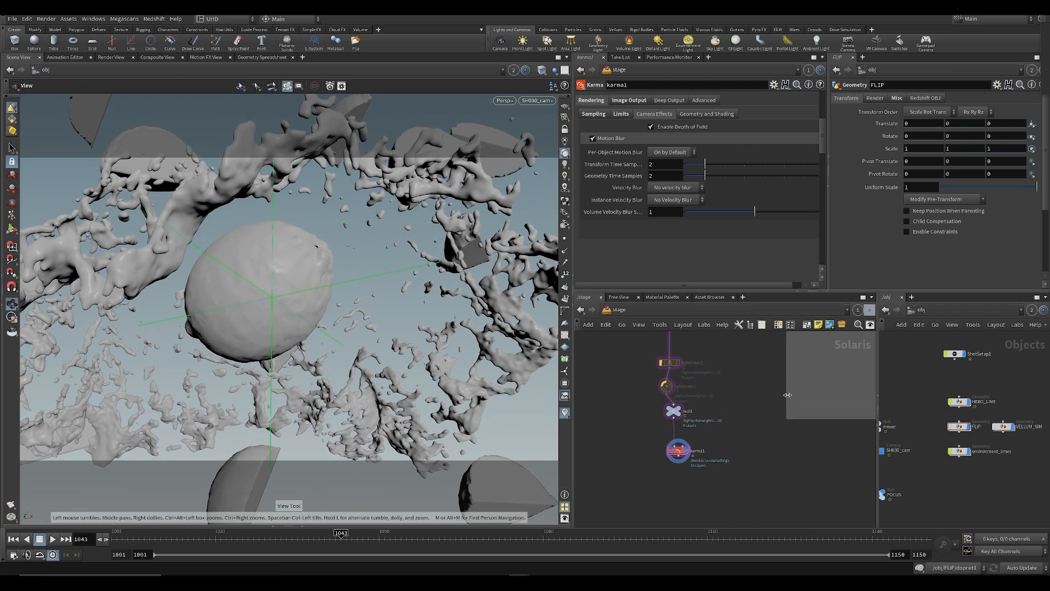
pyautogui.moveTo(793, 391); pyautogui.dragTo(774, 449, button='middle')
pyautogui.hotkey('ctrl', 's')
pyautogui.moveTo(710, 387); pyautogui.dragTo(656, 441, button='middle')
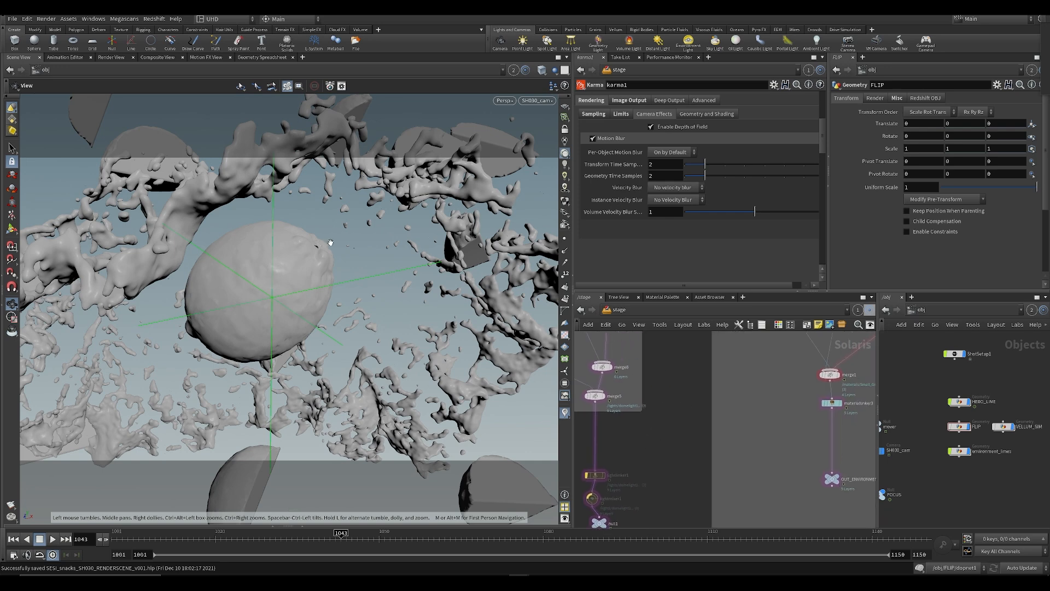
pyautogui.moveTo(317, 539); pyautogui.dragTo(253, 516)
pyautogui.moveTo(655, 521); pyautogui.dragTo(677, 441, button='middle')
pyautogui.scroll(-3, 684, 405)
pyautogui.moveTo(663, 387); pyautogui.dragTo(638, 429, button='middle')
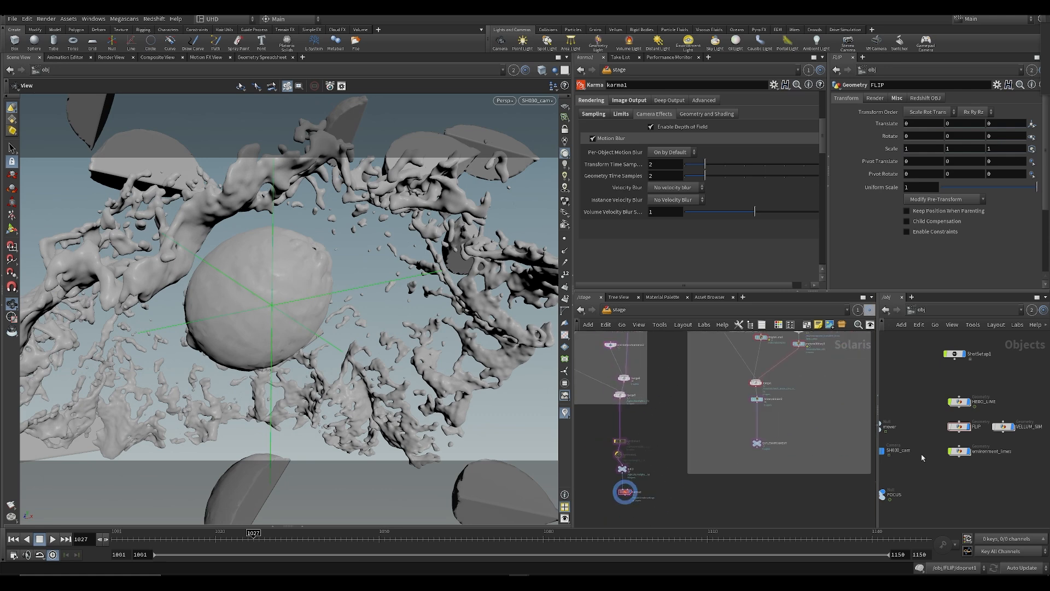
# Widen the obj network pane and look inside the VELLUM_SIM geometry node before returning to the object level
pyautogui.moveTo(877, 482); pyautogui.dragTo(777, 482)
pyautogui.moveTo(919, 416)
pyautogui.doubleClick(952, 427)
pyautogui.press('u')
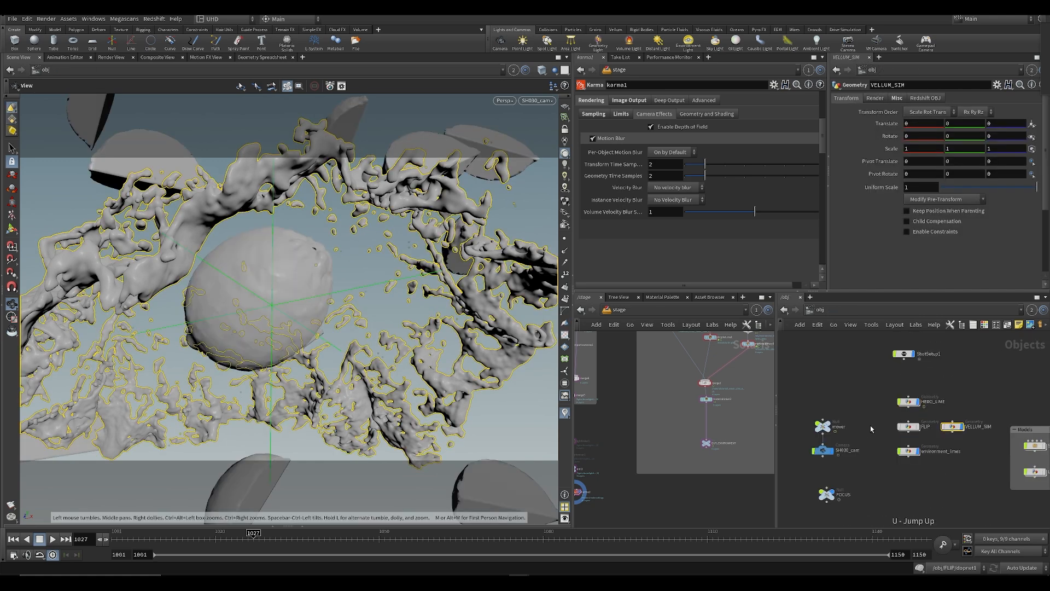
# Select the FOCUS null and keyframe its Y translate on frame 1007
pyautogui.click(827, 494)
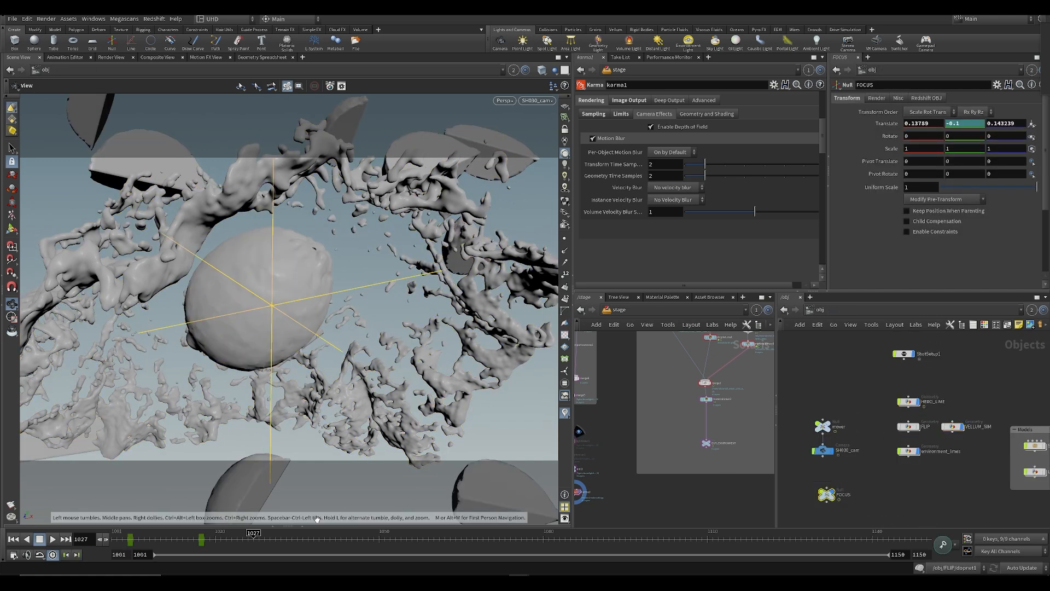
pyautogui.moveTo(174, 539); pyautogui.dragTo(157, 540)
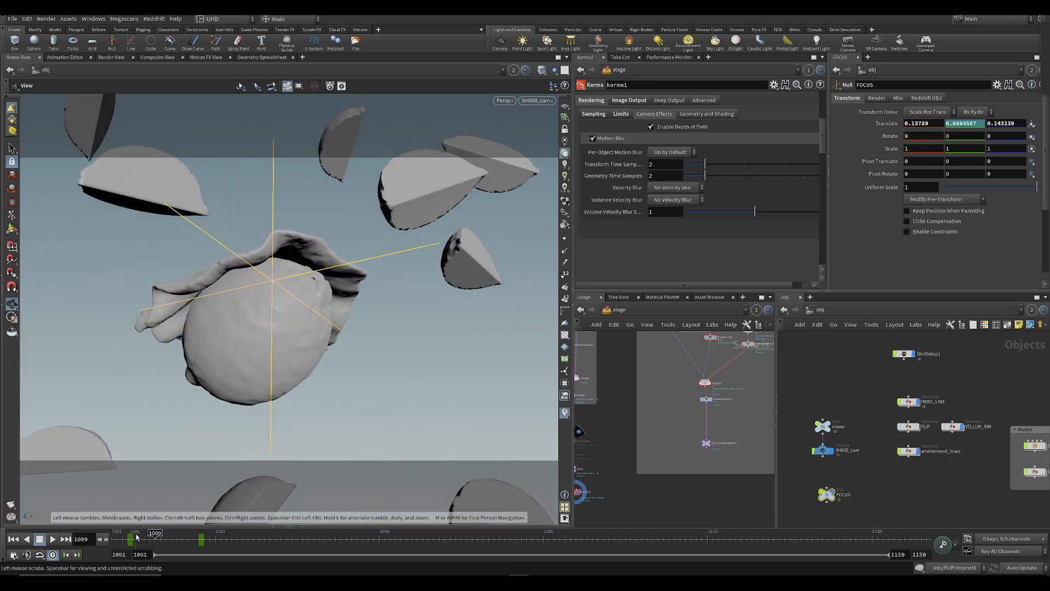
pyautogui.moveTo(153, 542); pyautogui.dragTo(145, 543)
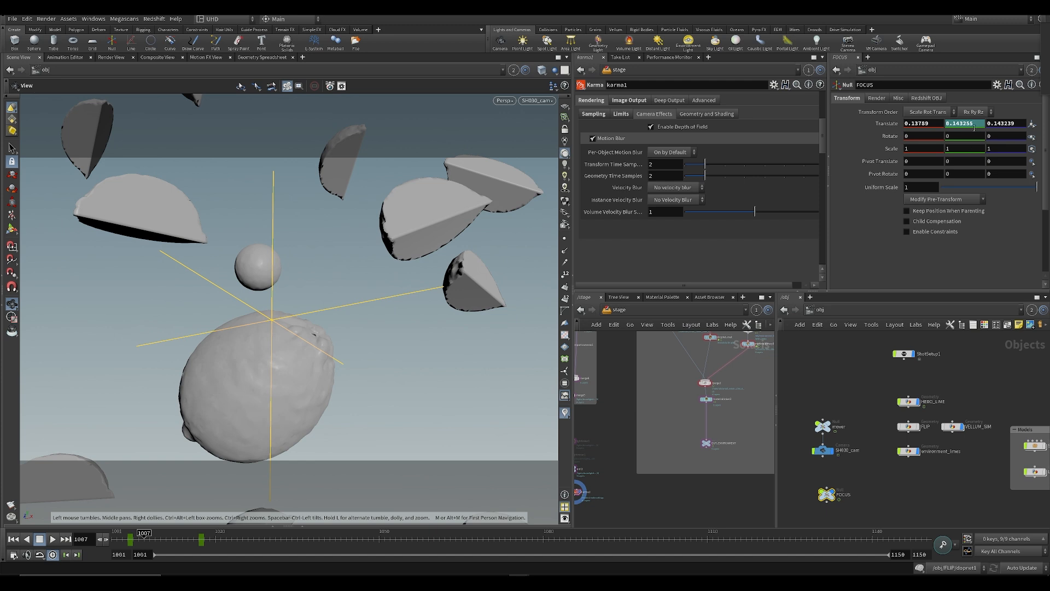
# Keyframe the FOCUS null's Y translate at 0.98328 on frame 1004 and about 1.18 on frame 1001
pyautogui.moveTo(143, 542); pyautogui.dragTo(131, 541)
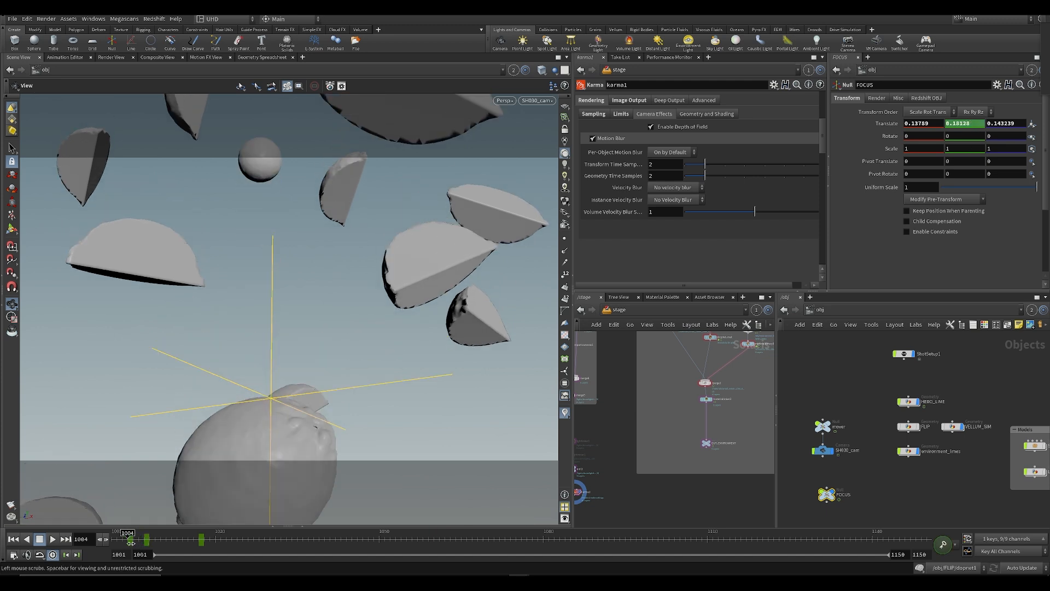
pyautogui.moveTo(953, 123)
pyautogui.mouseDown(button='middle')
pyautogui.moveTo(996, 124)
pyautogui.moveTo(958, 126)
pyautogui.mouseUp(button='middle')
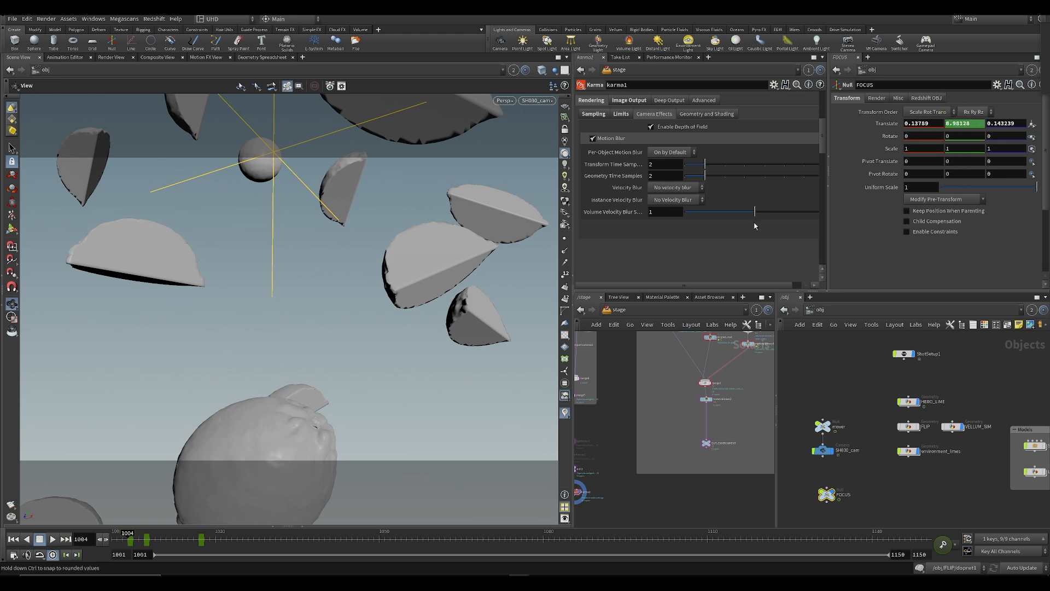
pyautogui.click(114, 540)
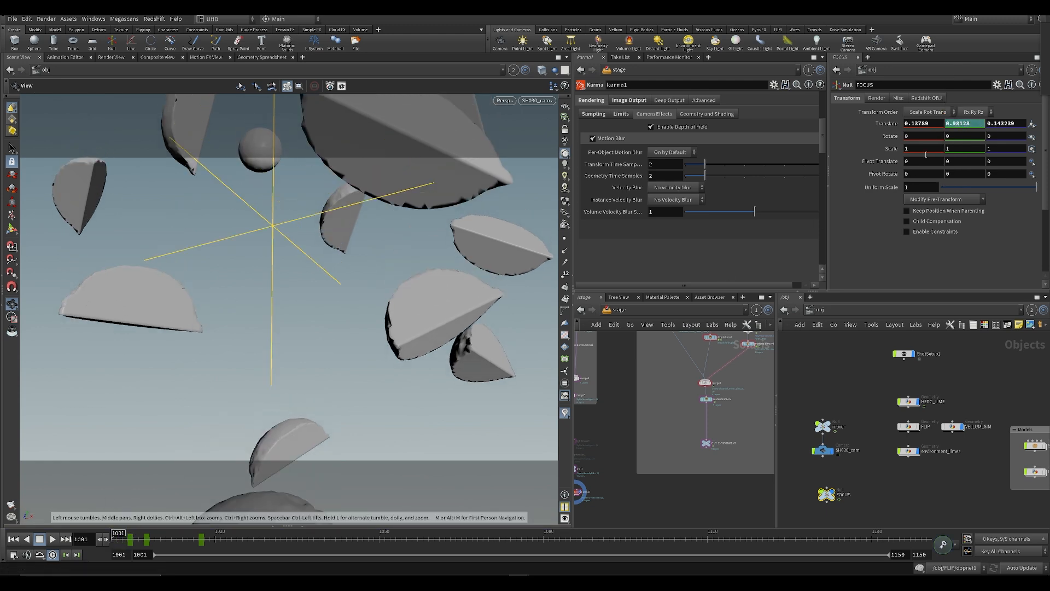
pyautogui.moveTo(966, 121); pyautogui.dragTo(968, 123, button='middle')
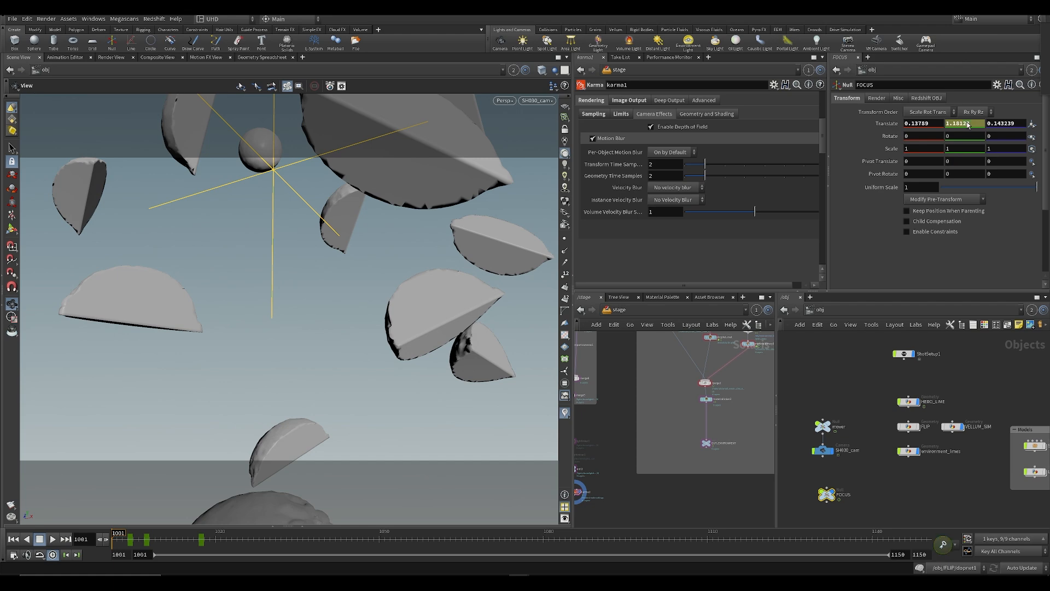
# Keyframe the FOCUS null's Y translate at -0.1 near frame 1065 and -1.56 on frame 1073
pyautogui.moveTo(169, 542)
pyautogui.mouseDown()
pyautogui.moveTo(339, 542)
pyautogui.moveTo(386, 524)
pyautogui.moveTo(499, 526)
pyautogui.moveTo(462, 525)
pyautogui.moveTo(471, 538)
pyautogui.moveTo(510, 537)
pyautogui.mouseUp()
pyautogui.keyDown('alt'); pyautogui.click(964, 124); pyautogui.keyUp('alt')
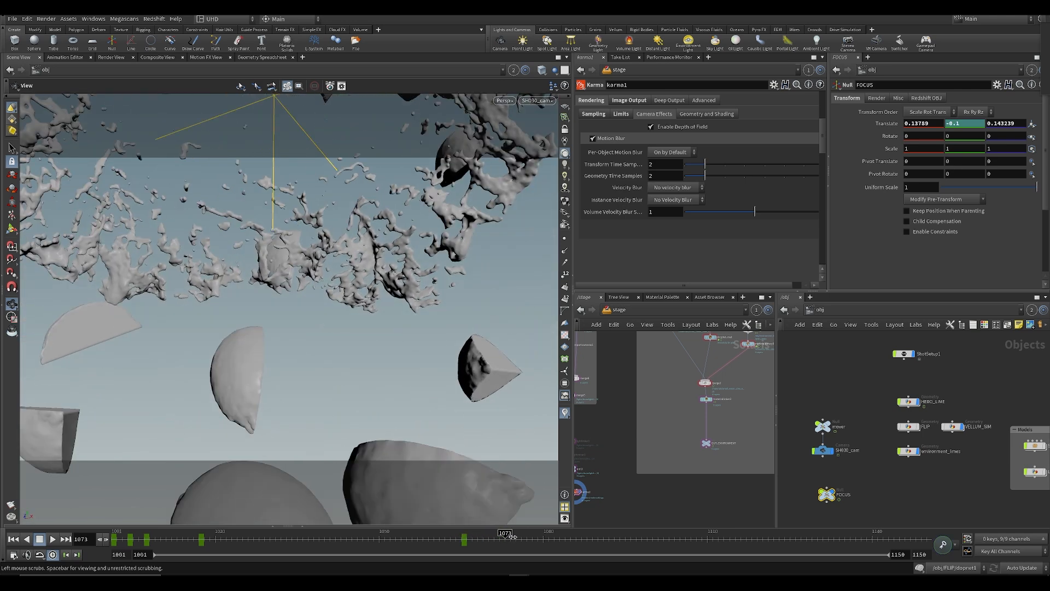
pyautogui.moveTo(968, 124)
pyautogui.mouseDown(button='middle')
pyautogui.moveTo(933, 124)
pyautogui.moveTo(968, 123)
pyautogui.mouseUp(button='middle')
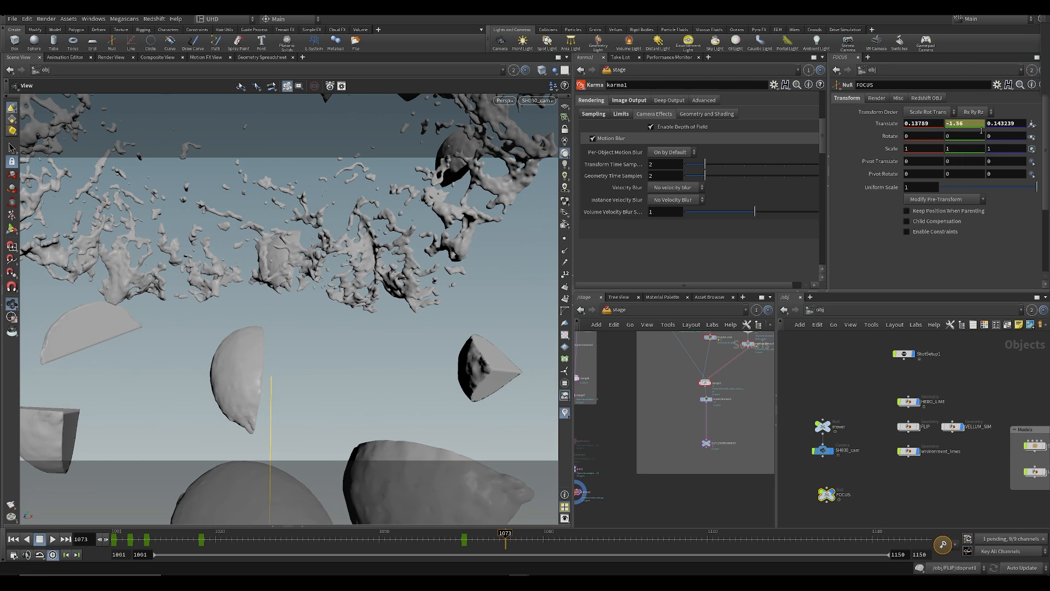
pyautogui.keyDown('alt'); pyautogui.click(966, 127); pyautogui.keyUp('alt')
# Step back through the frames to check the FOCUS null's motion, save the scene, and go to frame 1049
pyautogui.press('Left')
pyautogui.press('Left')
pyautogui.press('Left')
pyautogui.press('Left')
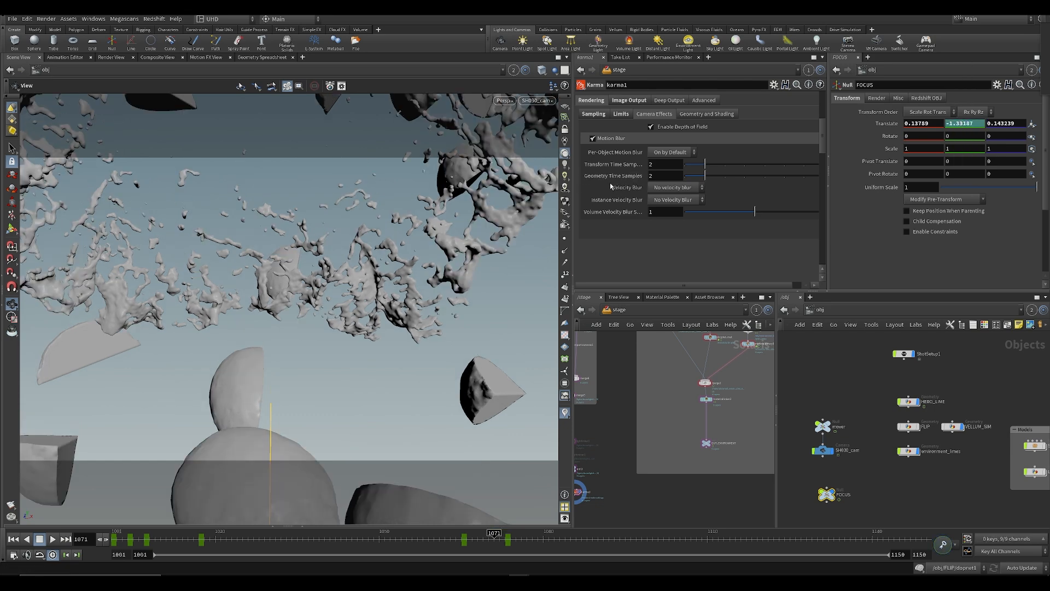
pyautogui.press('Left')
pyautogui.press('Left')
pyautogui.press('Left')
pyautogui.press('Left')
pyautogui.hotkey('ctrl', 's')
pyautogui.click(374, 539)
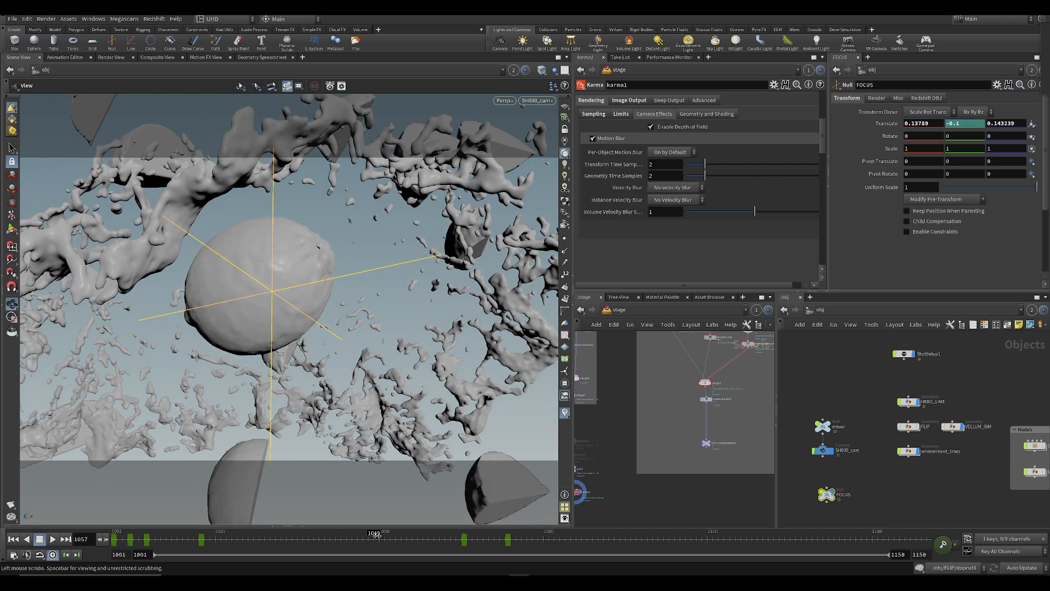
# Switch the viewport to the stage, look through /mover/SH030_cam, and render the view with Karma
pyautogui.click(513, 71)
pyautogui.click(529, 119)
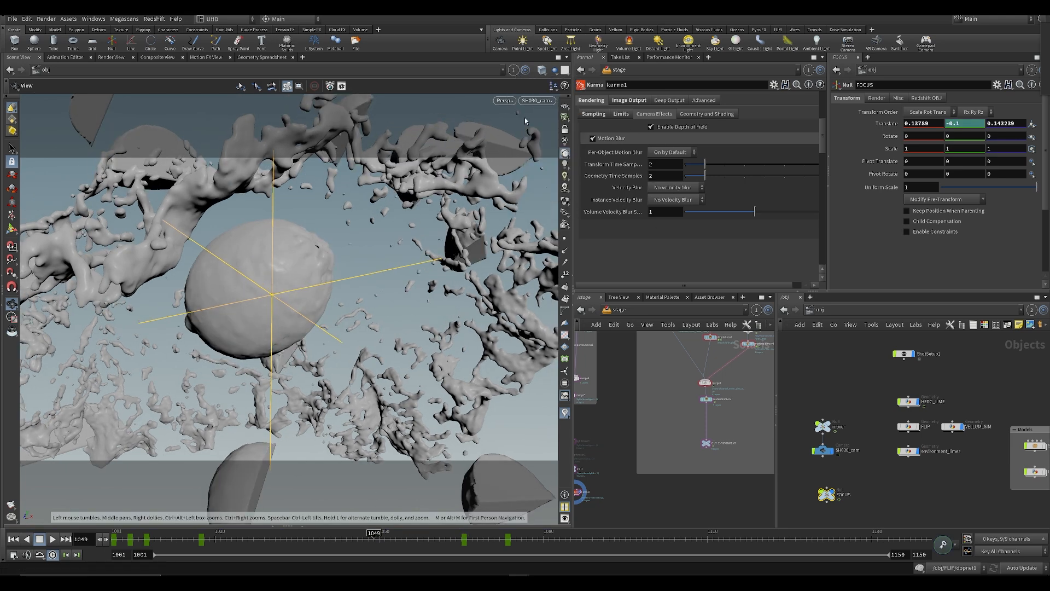
pyautogui.click(542, 101)
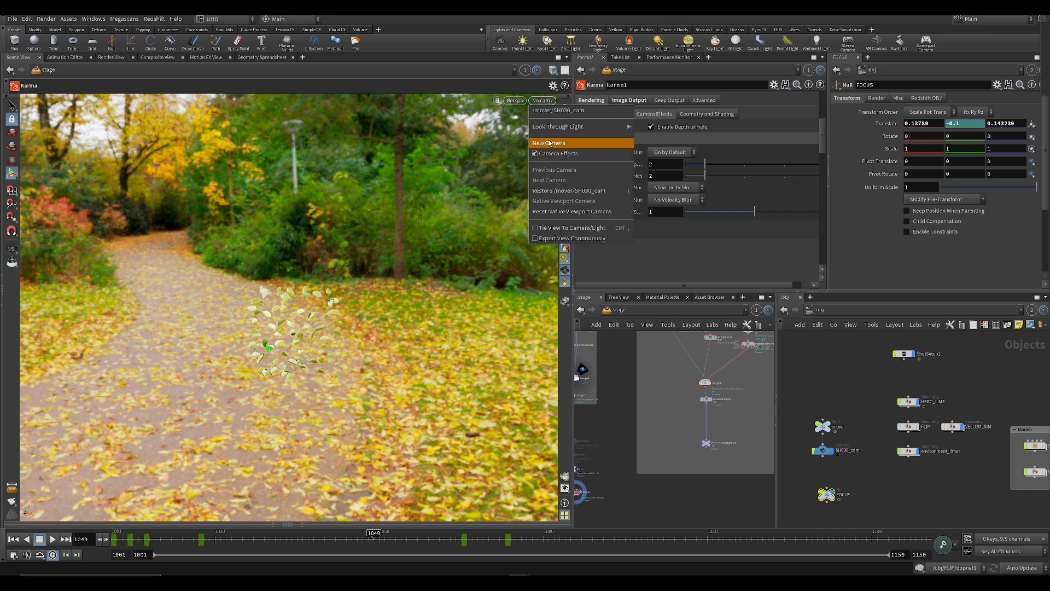
pyautogui.click(553, 113)
pyautogui.click(486, 101)
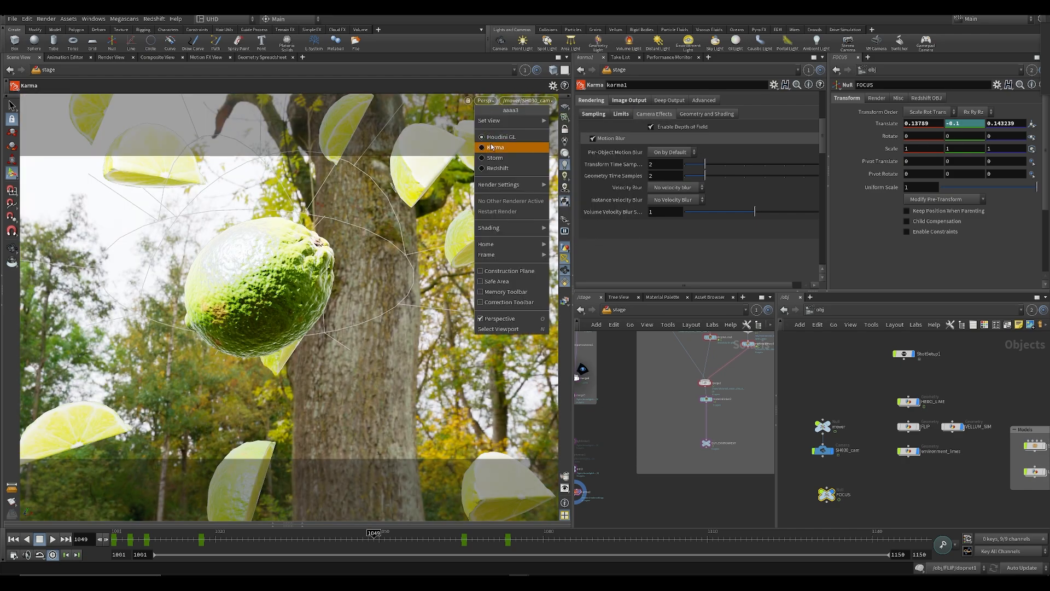
pyautogui.click(511, 148)
pyautogui.moveTo(677, 436); pyautogui.dragTo(749, 396, button='middle')
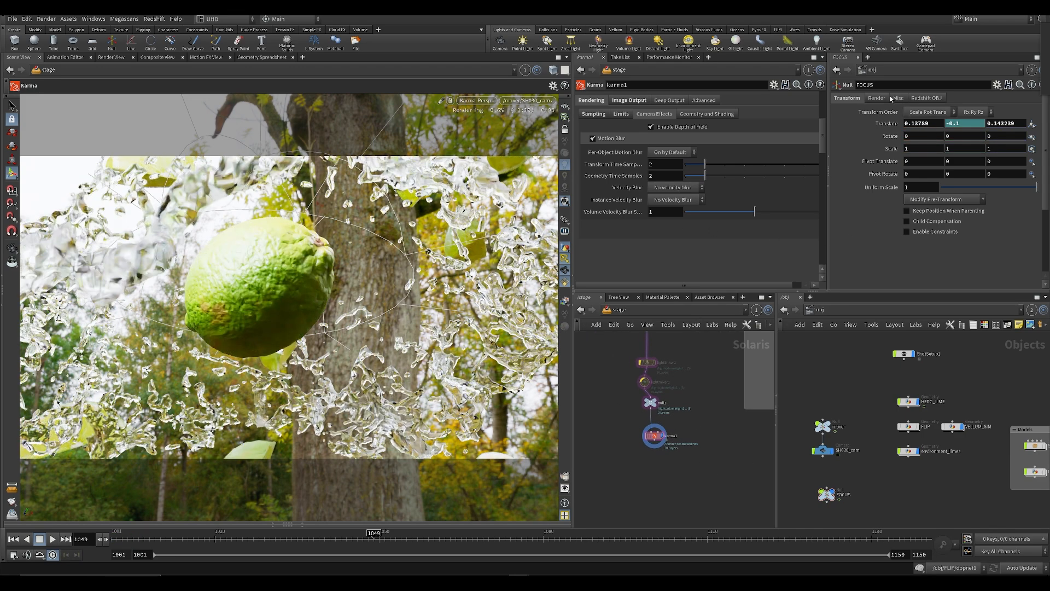
# Select SH030_cam, lower its F-Stop to about 1.73, and save the scene
pyautogui.click(898, 98)
pyautogui.click(899, 98)
pyautogui.moveTo(791, 446); pyautogui.dragTo(838, 471)
pyautogui.click(881, 126)
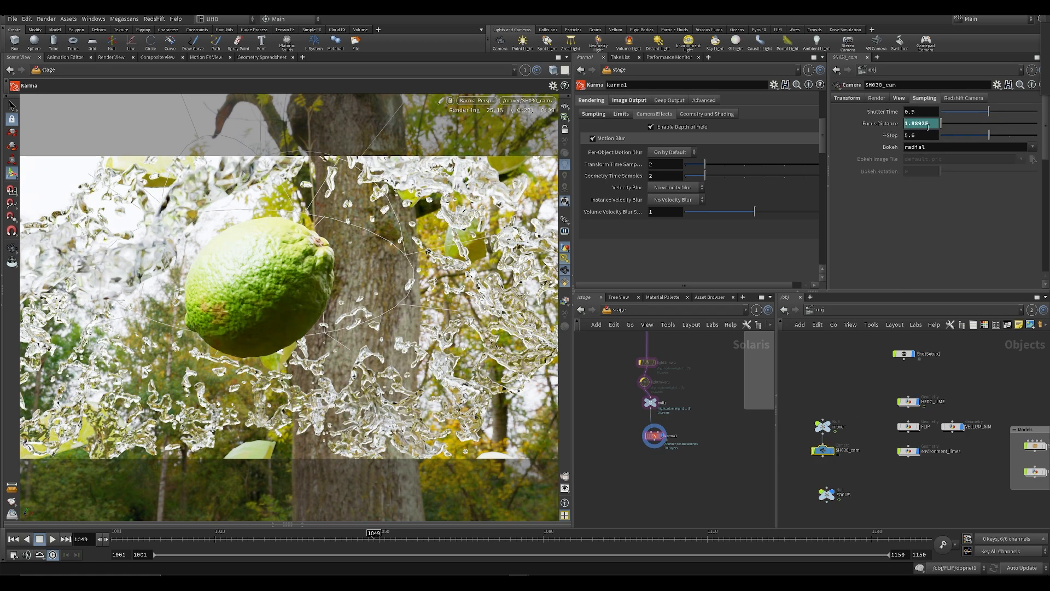
pyautogui.moveTo(989, 135); pyautogui.dragTo(948, 135)
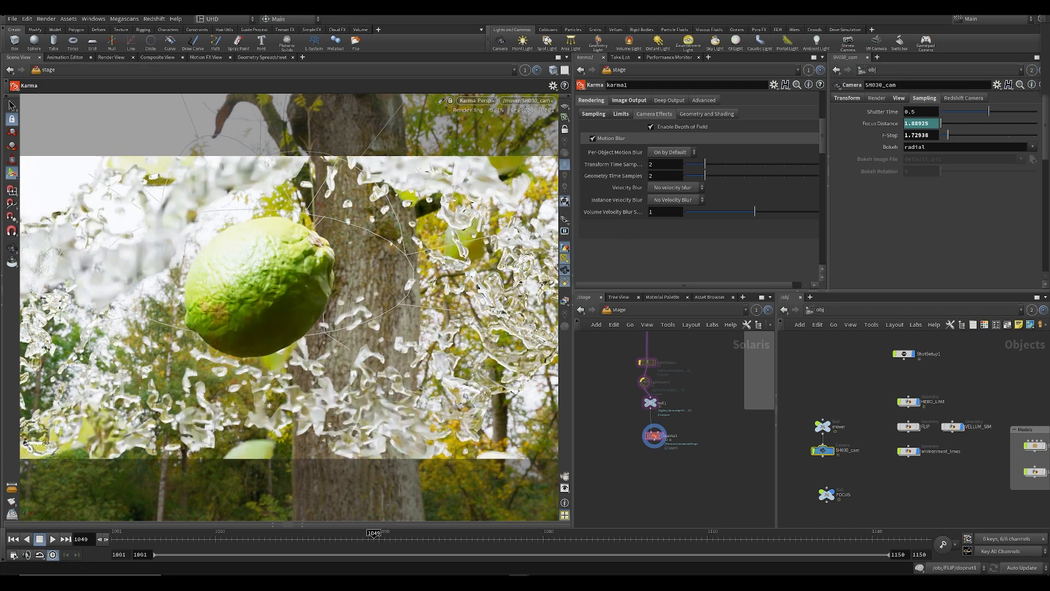
pyautogui.hotkey('ctrl', 's')
pyautogui.press('Escape')
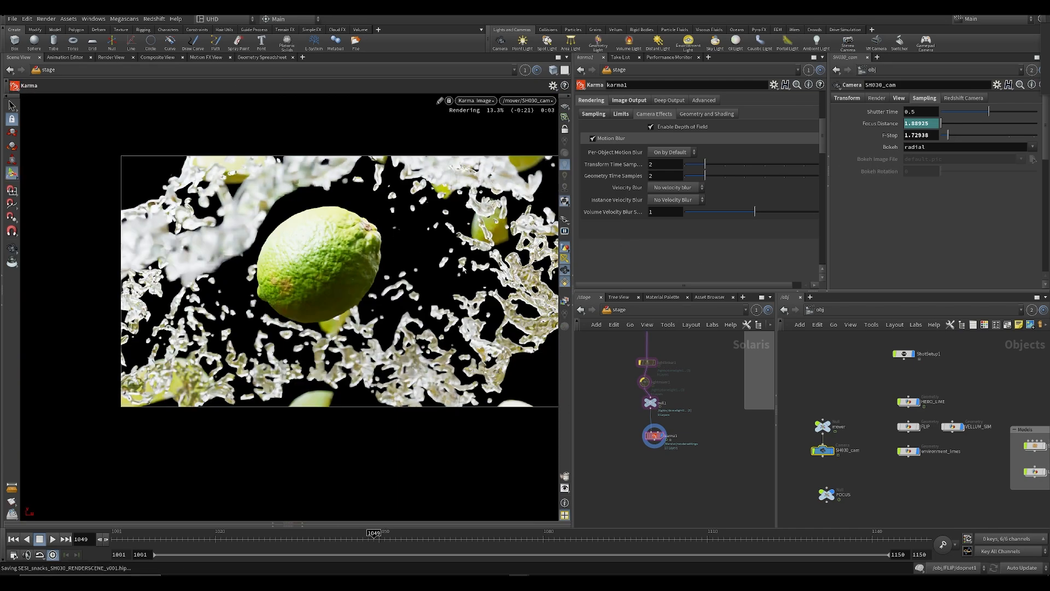
pyautogui.keyDown('alt'); pyautogui.moveTo(416, 260); pyautogui.dragTo(372, 286, button='middle'); pyautogui.keyUp('alt')
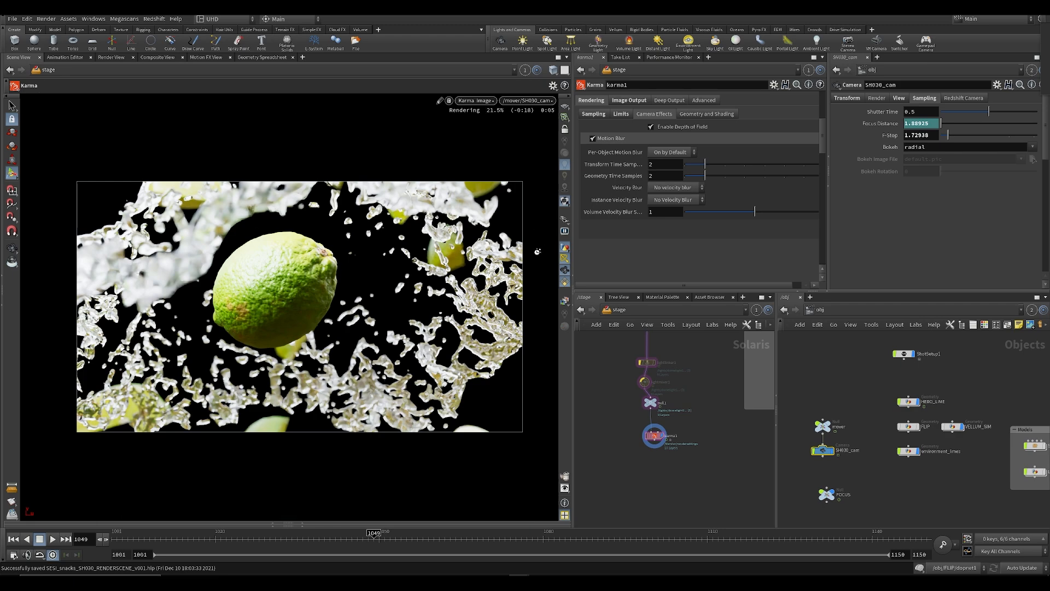
# Set SH030_cam's F-Stop to 1.3, examine the lime's depth of field in the render, and save the scene
pyautogui.doubleClick(925, 136)
pyautogui.write('1.3')
pyautogui.press('Return')
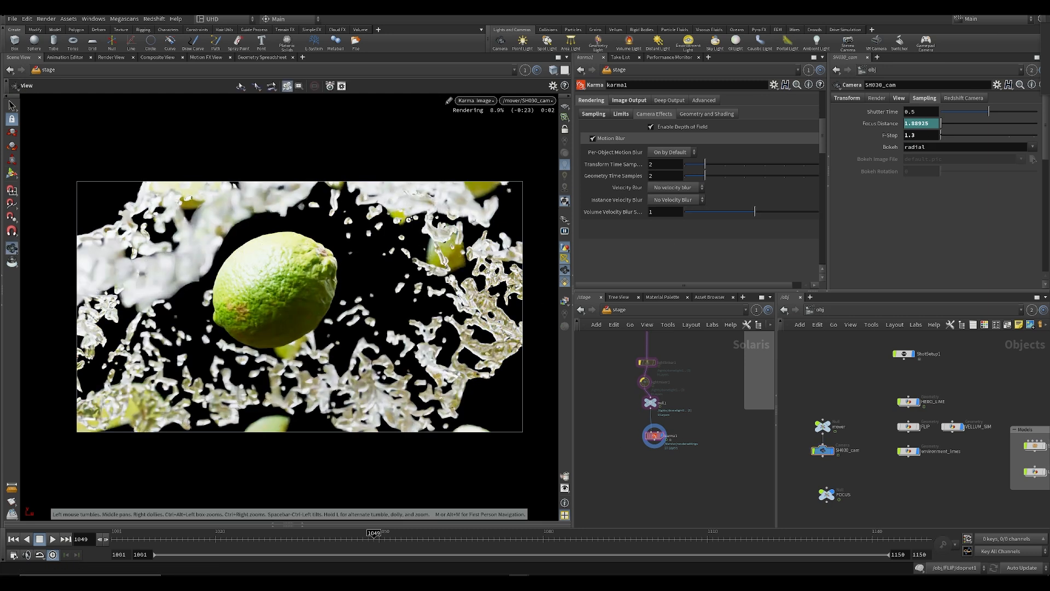
pyautogui.scroll(1, 415, 241)
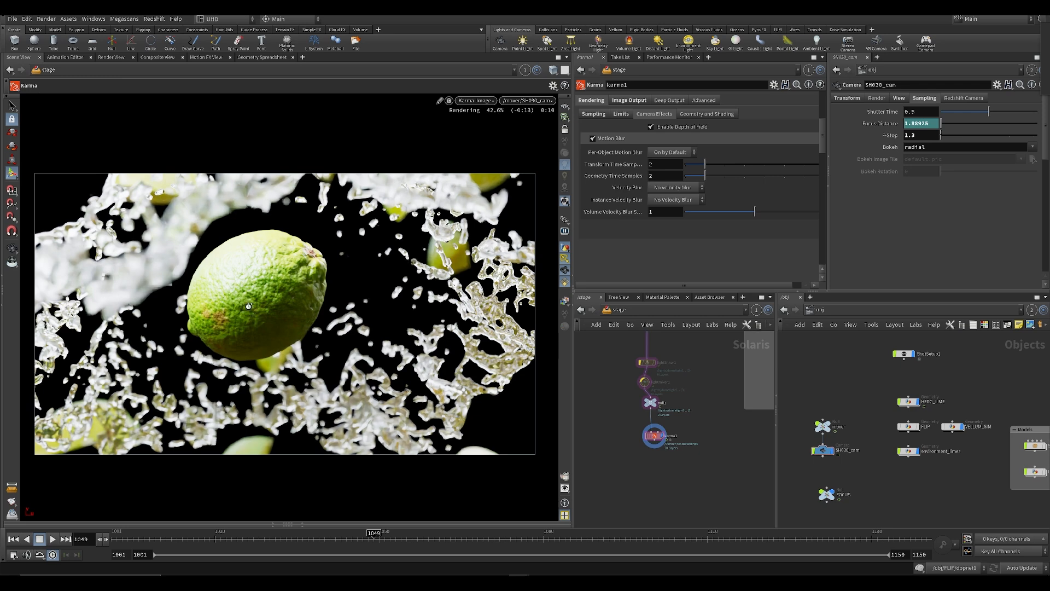
pyautogui.moveTo(709, 411); pyautogui.dragTo(673, 513, button='middle')
pyautogui.hotkey('ctrl', 's')
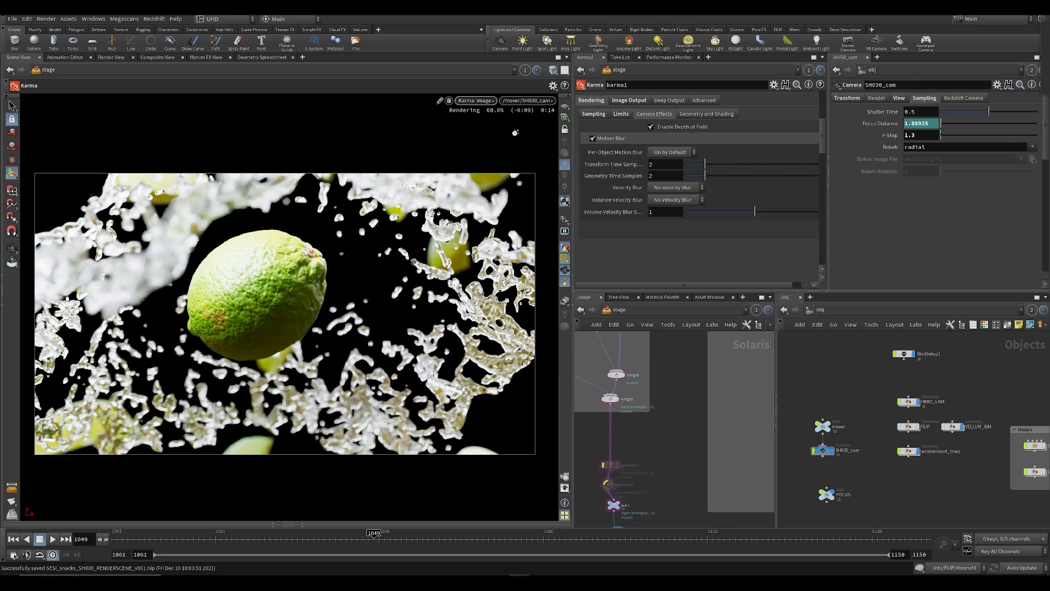
pyautogui.hotkey('ctrl', 's')
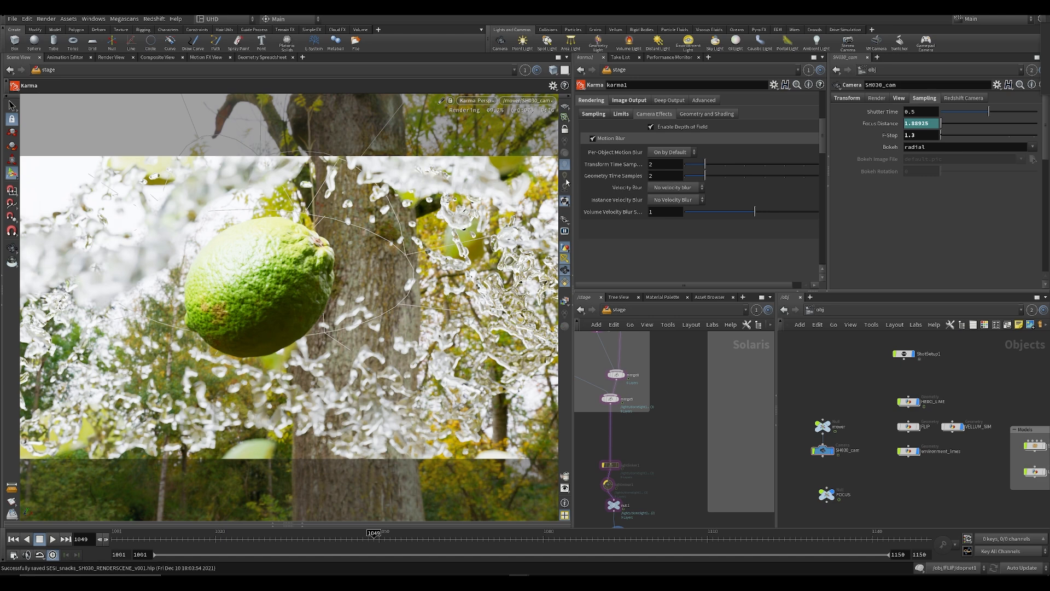
# Switch the viewport renderer back to Houdini GL and save the scene
pyautogui.click(483, 101)
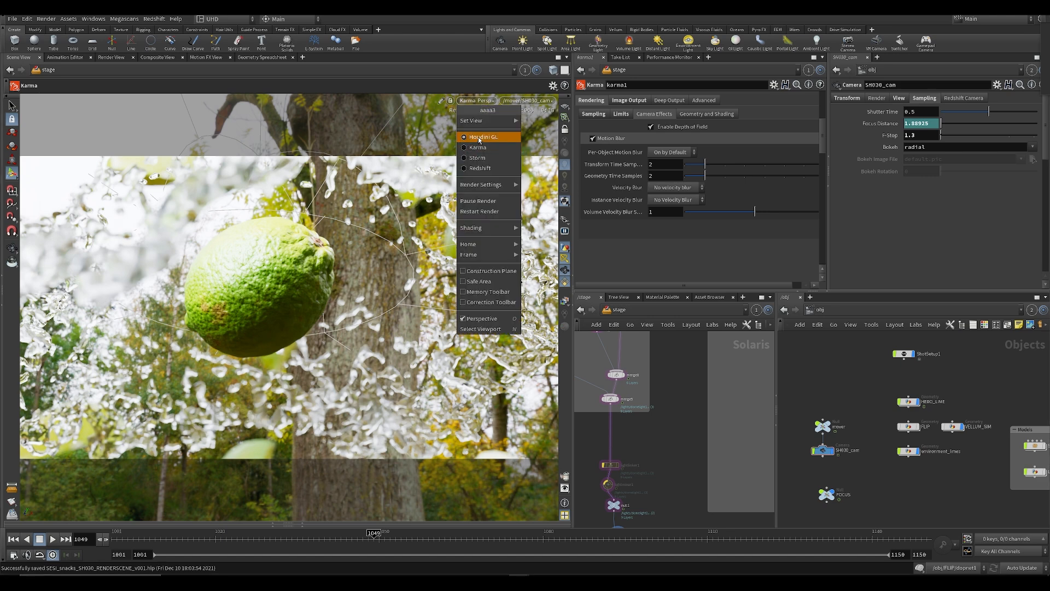
pyautogui.click(487, 139)
pyautogui.moveTo(733, 445); pyautogui.dragTo(591, 482, button='middle')
pyautogui.scroll(-3, 630, 436)
pyautogui.hotkey('ctrl', 's')
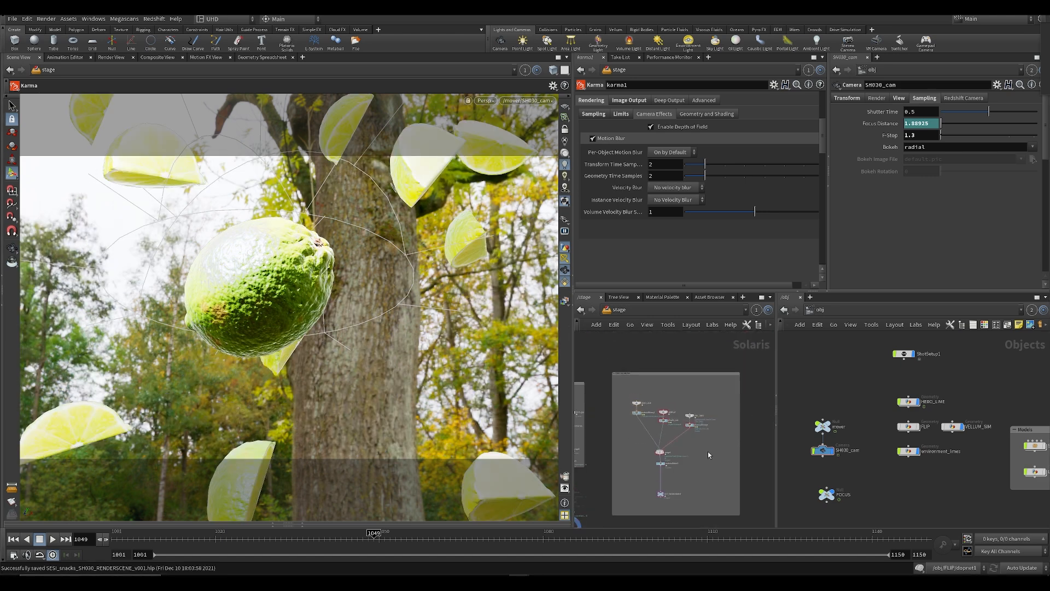
# Display the DROPLET scene import, move it further above droplet_mat, and scrub to frame 1011
pyautogui.scroll(3, 704, 444)
pyautogui.scroll(3, 643, 391)
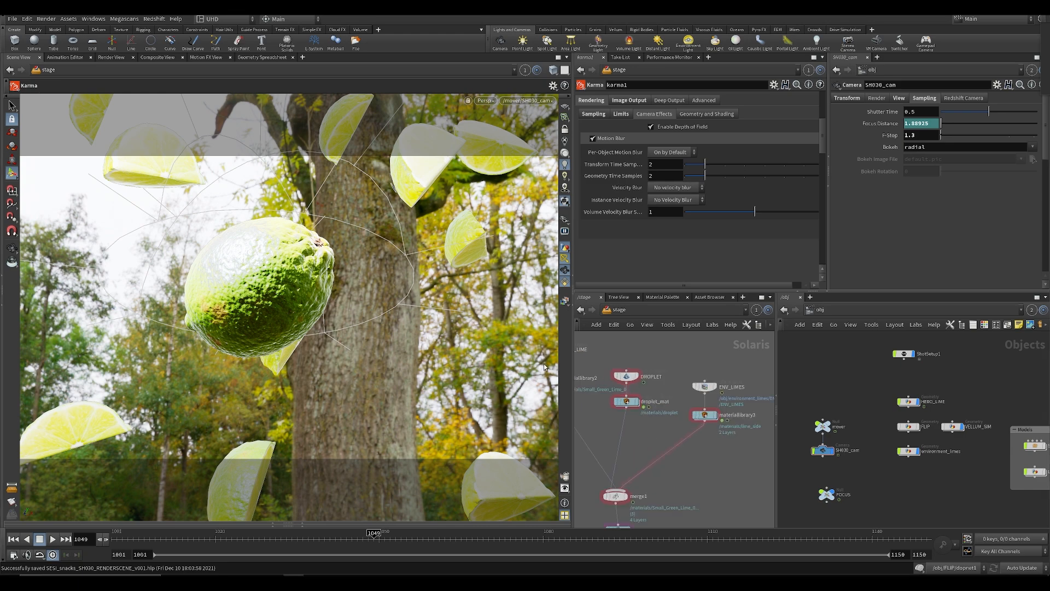
pyautogui.click(637, 376)
pyautogui.moveTo(627, 376); pyautogui.dragTo(630, 346)
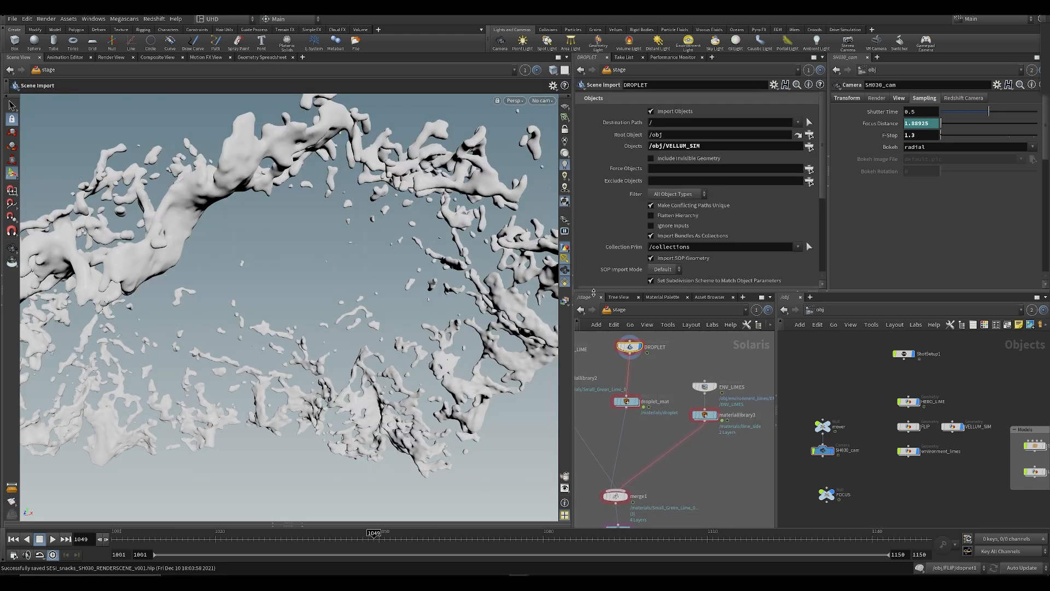
pyautogui.click(221, 538)
pyautogui.moveTo(194, 538); pyautogui.dragTo(166, 539)
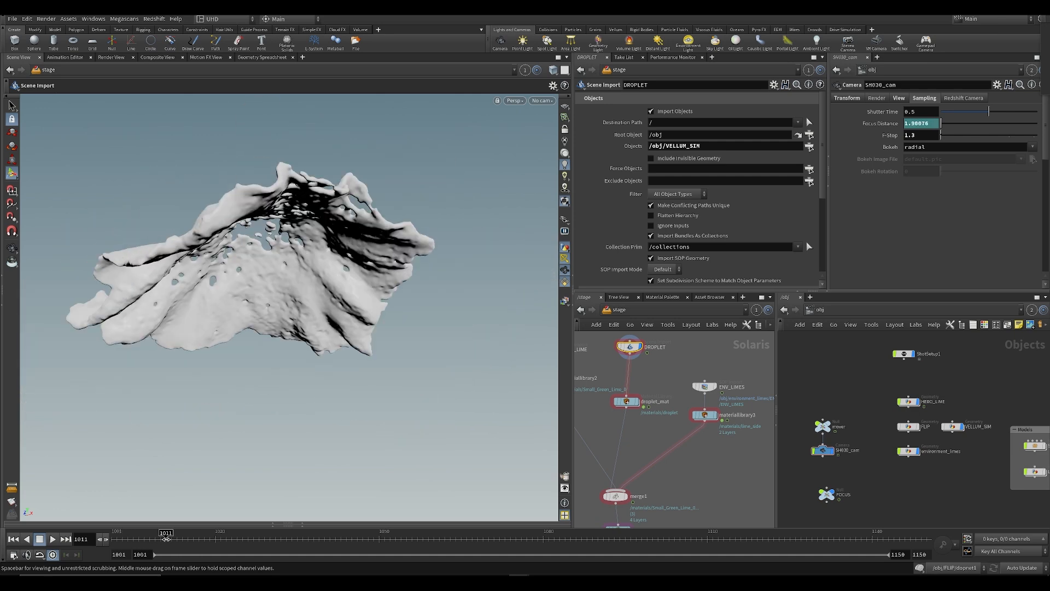
# Insert a Render Geometry Settings node between DROPLET and droplet_mat and save the scene
pyautogui.scroll(2, 669, 363)
pyautogui.press('Tab')
pyautogui.write('ge')
pyautogui.moveTo(656, 323)
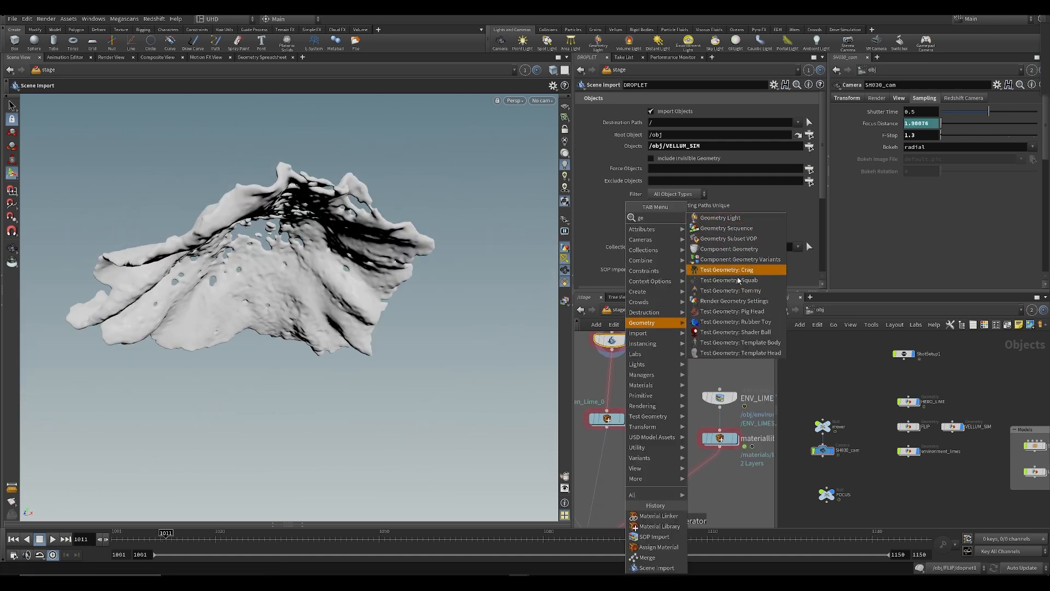
pyautogui.click(748, 301)
pyautogui.scroll(2, 615, 380)
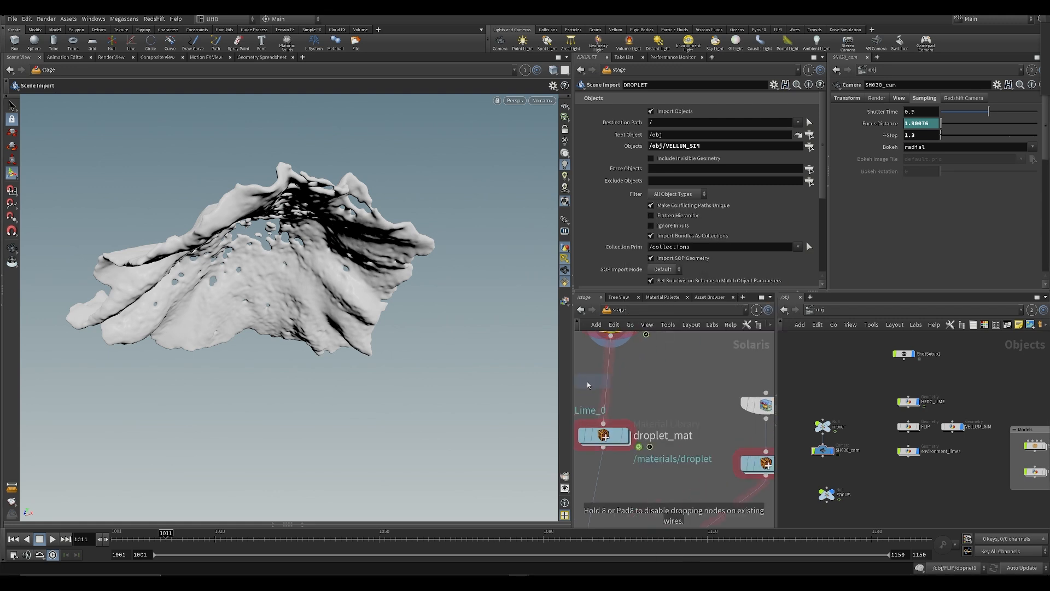
pyautogui.click(589, 386)
pyautogui.hotkey('ctrl', 's')
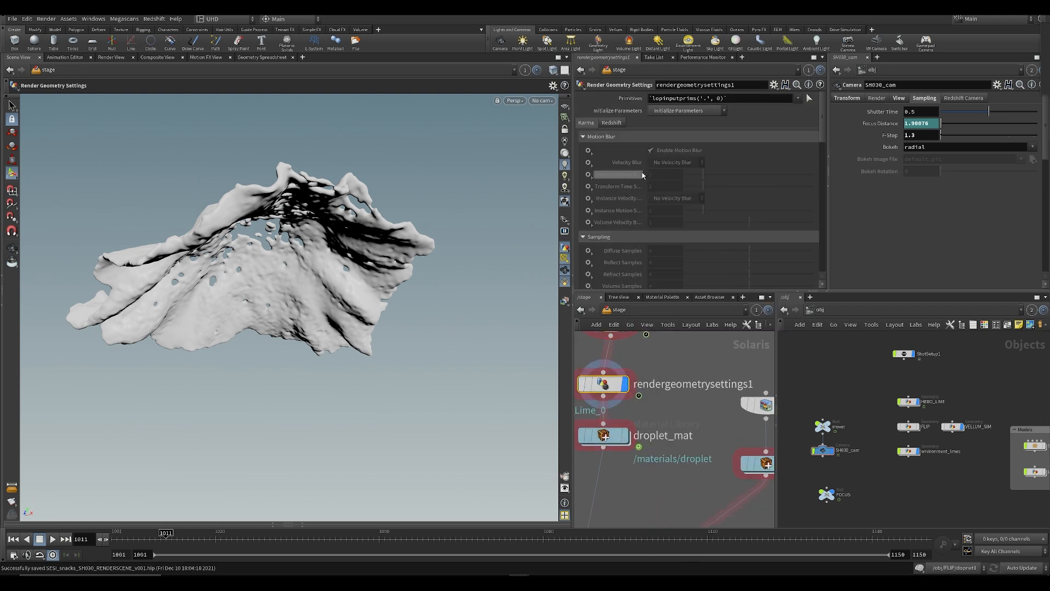
# Enable motion blur with Velocity Blur for the droplet geometry and preview it with the Karma renderer
pyautogui.click(661, 151)
pyautogui.click(587, 163)
pyautogui.click(678, 163)
pyautogui.click(673, 182)
pyautogui.click(515, 102)
pyautogui.click(529, 148)
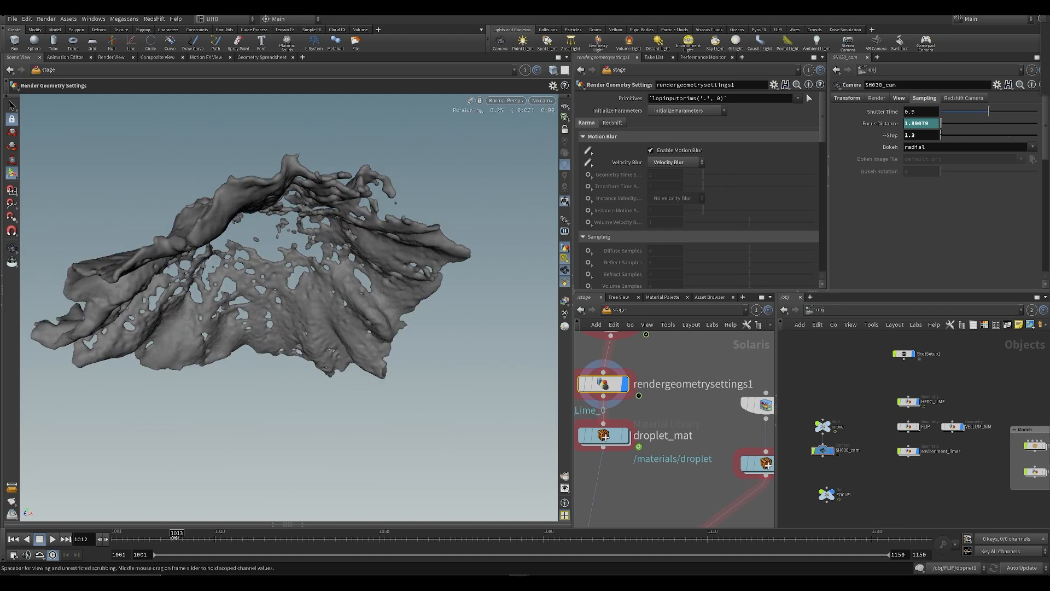
# Enable the Attributes setting in DROPLET's Import Data options and scrub the timeline back toward the start of the splash
pyautogui.moveTo(586, 350); pyautogui.dragTo(611, 427, button='middle')
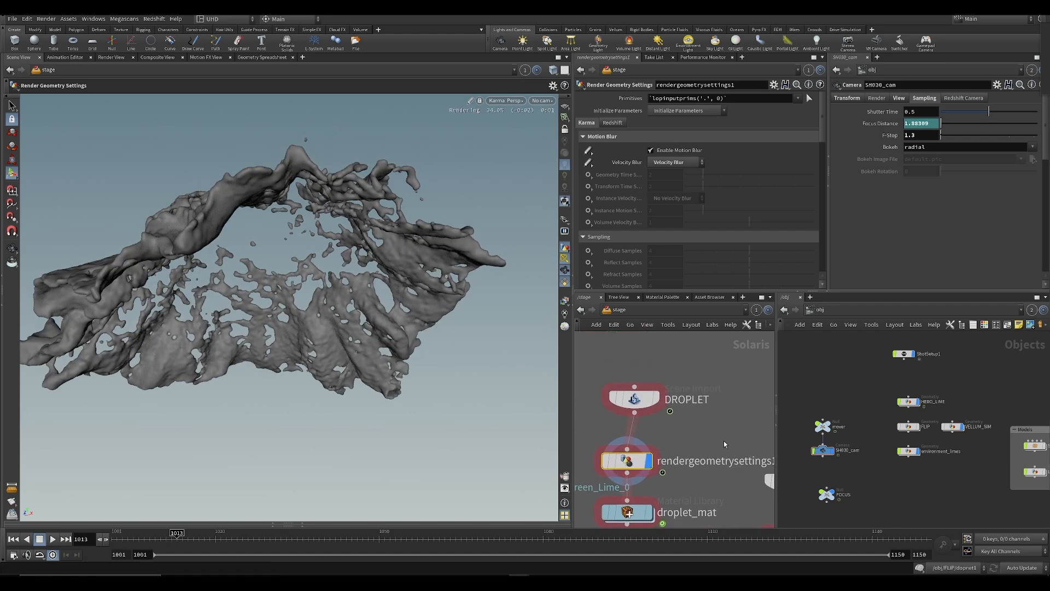
pyautogui.click(634, 399)
pyautogui.scroll(-5, 626, 261)
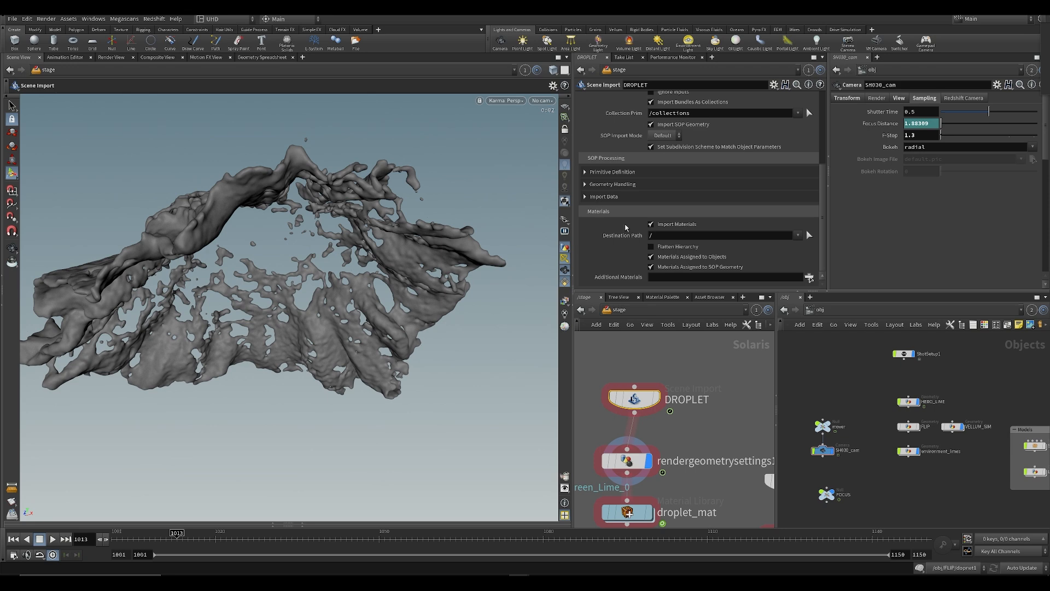
pyautogui.click(583, 197)
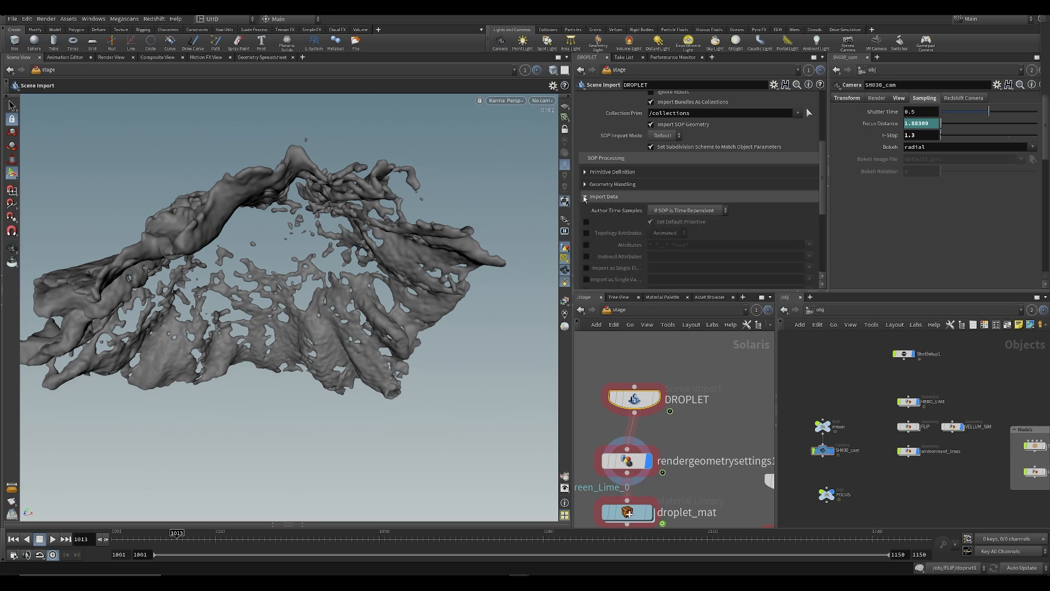
pyautogui.click(589, 246)
pyautogui.moveTo(200, 541); pyautogui.dragTo(177, 541)
# Save the scene, select HERO_LIME in the Solaris desktop's scene graph tree, and ignore future callback errors
pyautogui.hotkey('ctrl', 's')
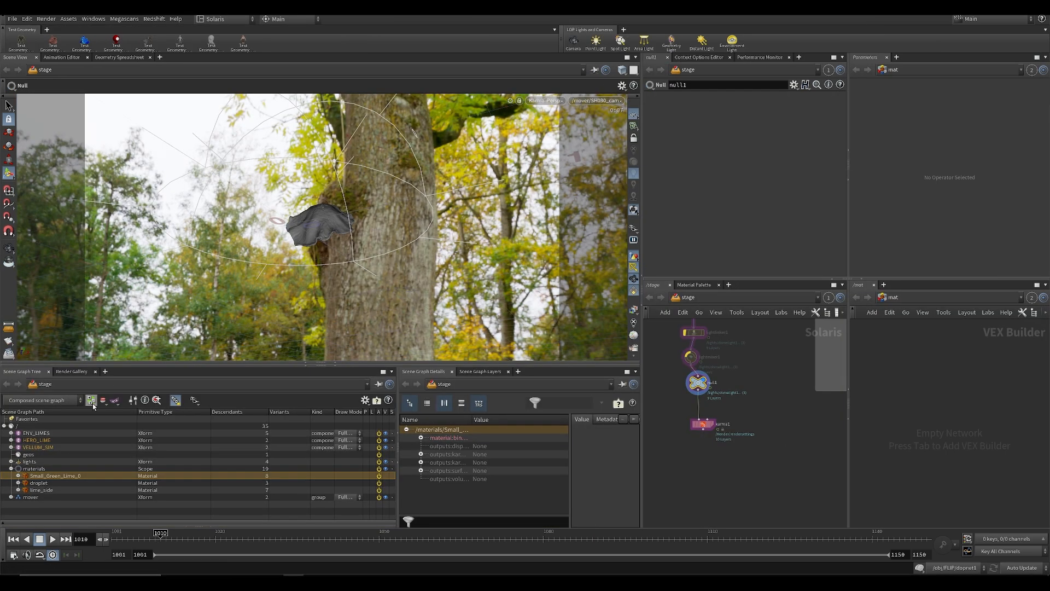
pyautogui.click(43, 441)
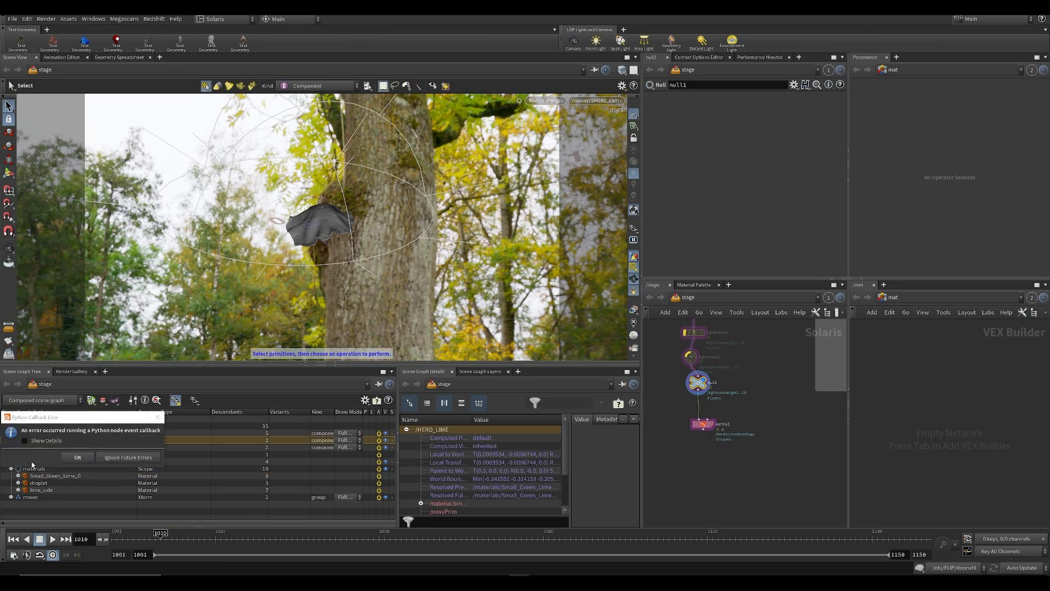
pyautogui.click(124, 457)
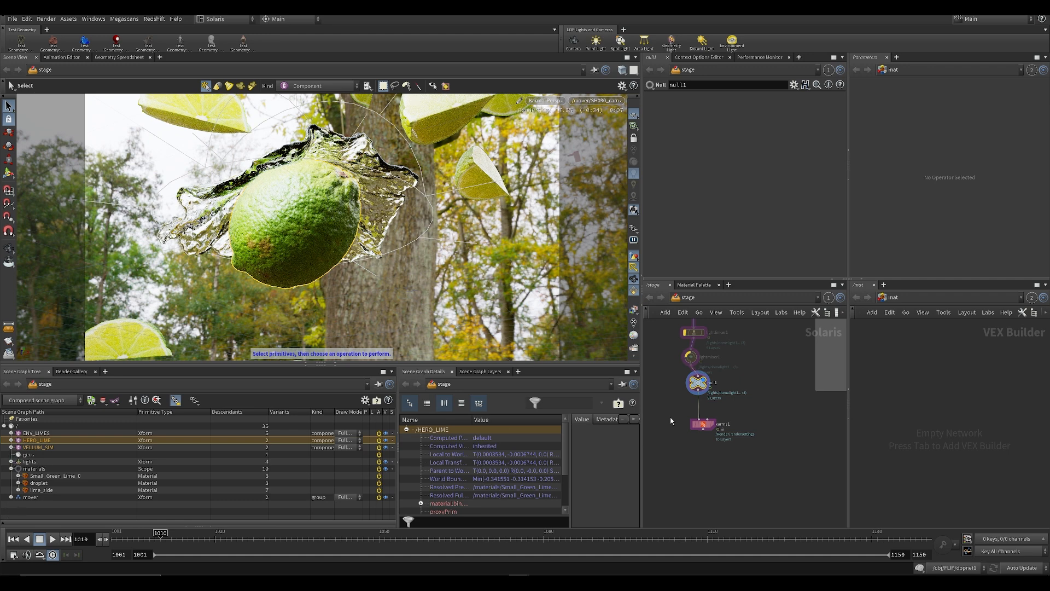
# Examine the primitive attributes of the VELLUM_SIM surface mesh at the droplet's Render Geometry Settings node, including velocities and velocity blur
pyautogui.moveTo(739, 338); pyautogui.dragTo(741, 488, button='middle')
pyautogui.scroll(-3, 741, 487)
pyautogui.moveTo(684, 339); pyautogui.dragTo(670, 418, button='middle')
pyautogui.scroll(2, 760, 419)
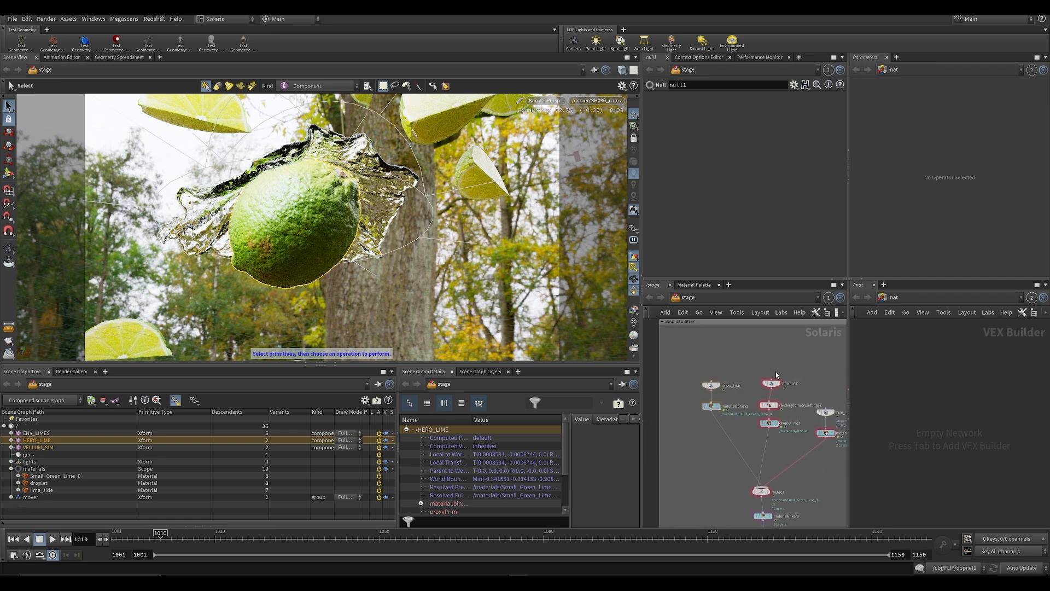
pyautogui.click(778, 406)
pyautogui.click(11, 432)
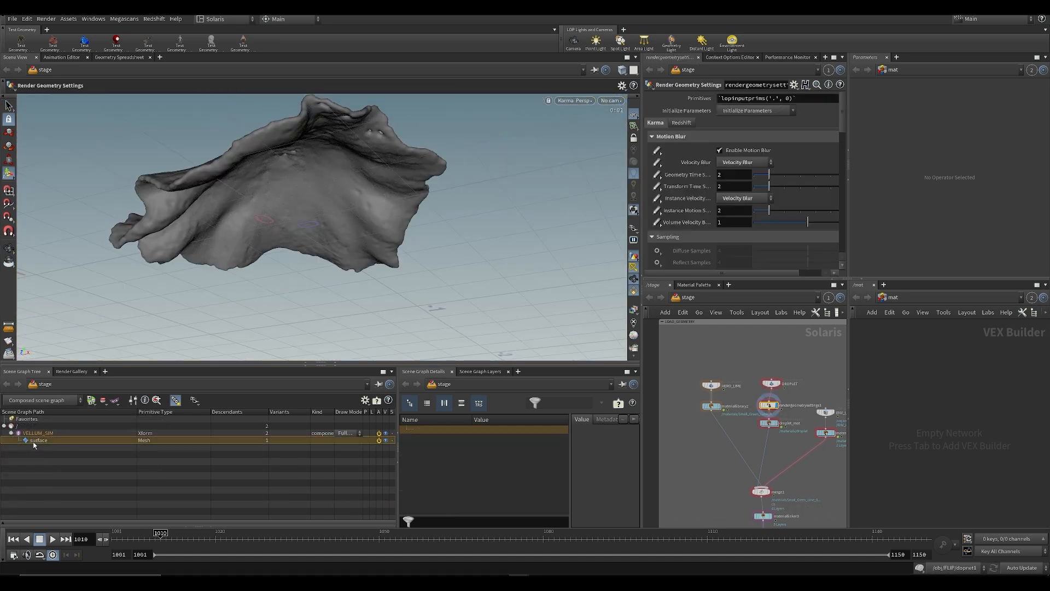
pyautogui.click(34, 442)
pyautogui.moveTo(565, 433); pyautogui.dragTo(569, 513)
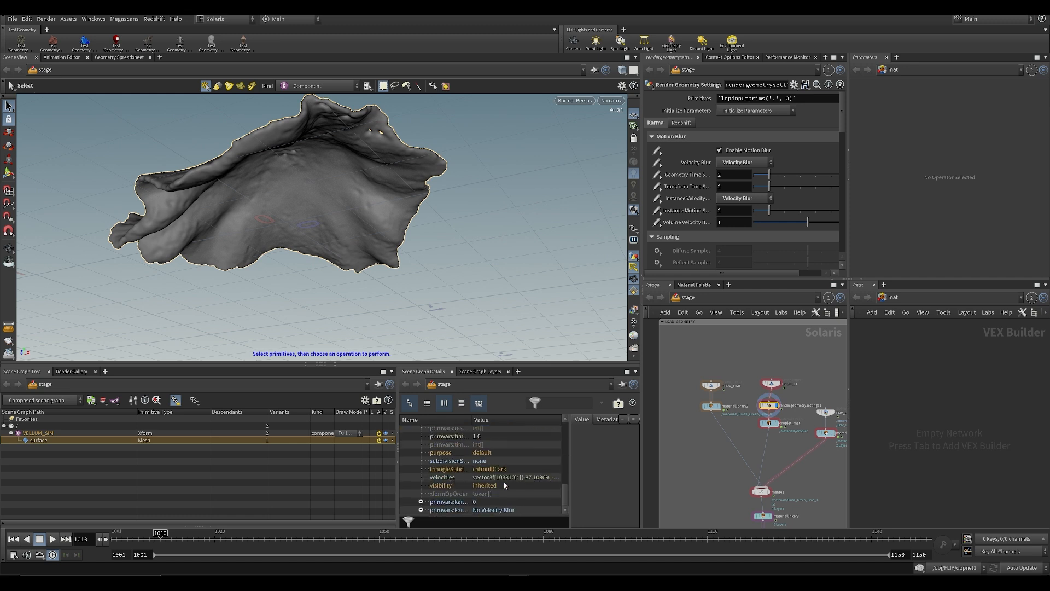
# Try inserting a Cache node between DROPLET and its Render Geometry Settings node
pyautogui.scroll(3, 773, 428)
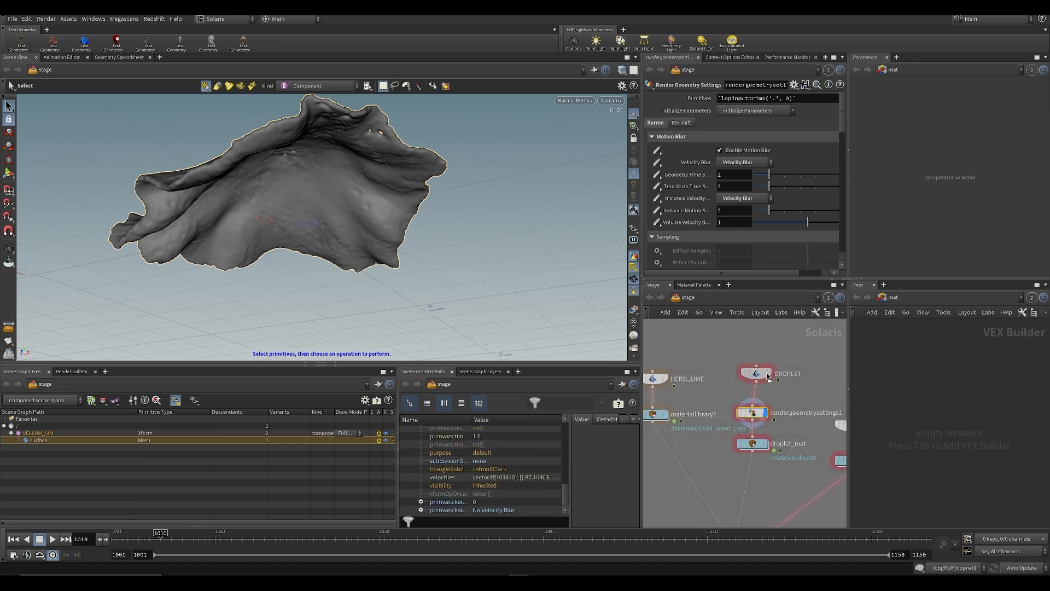
pyautogui.press('Tab')
pyautogui.write('c')
pyautogui.press('Return')
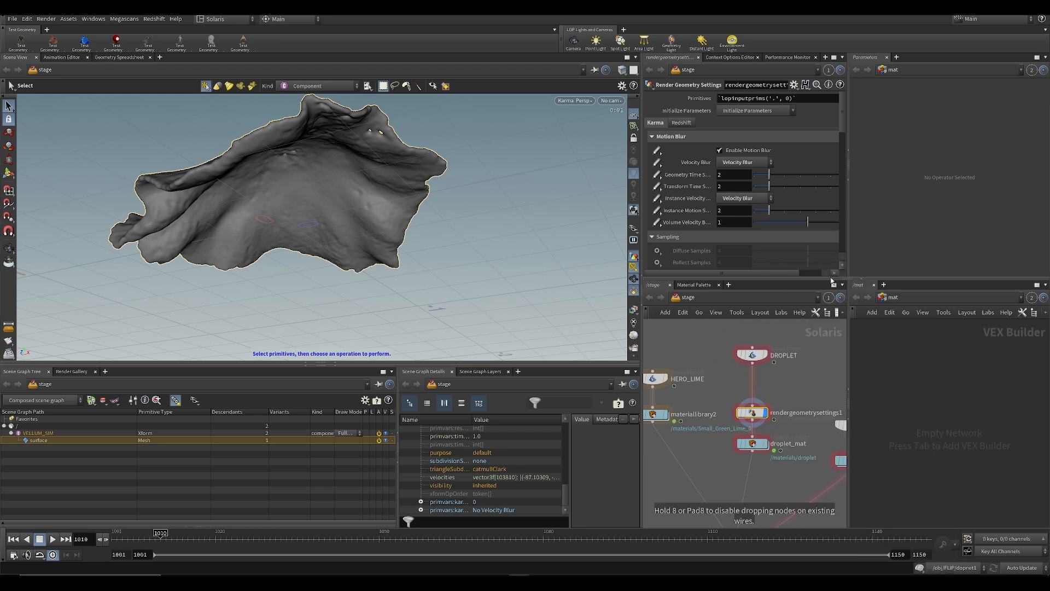
pyautogui.click(749, 404)
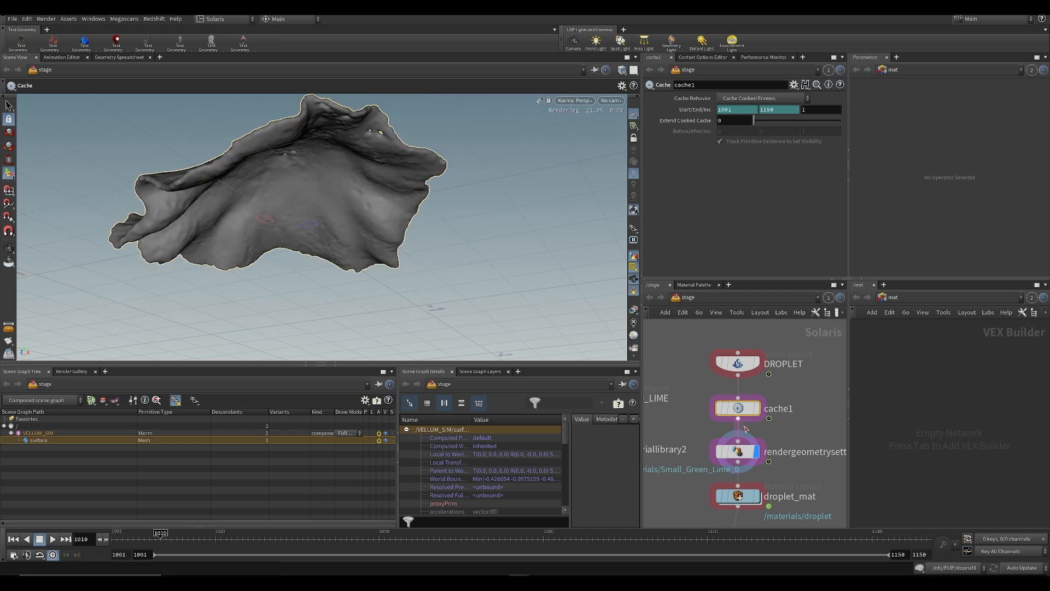
# Check the motion blur preview at frame 1012 and inspect the viewport's Karma display options
pyautogui.click(727, 456)
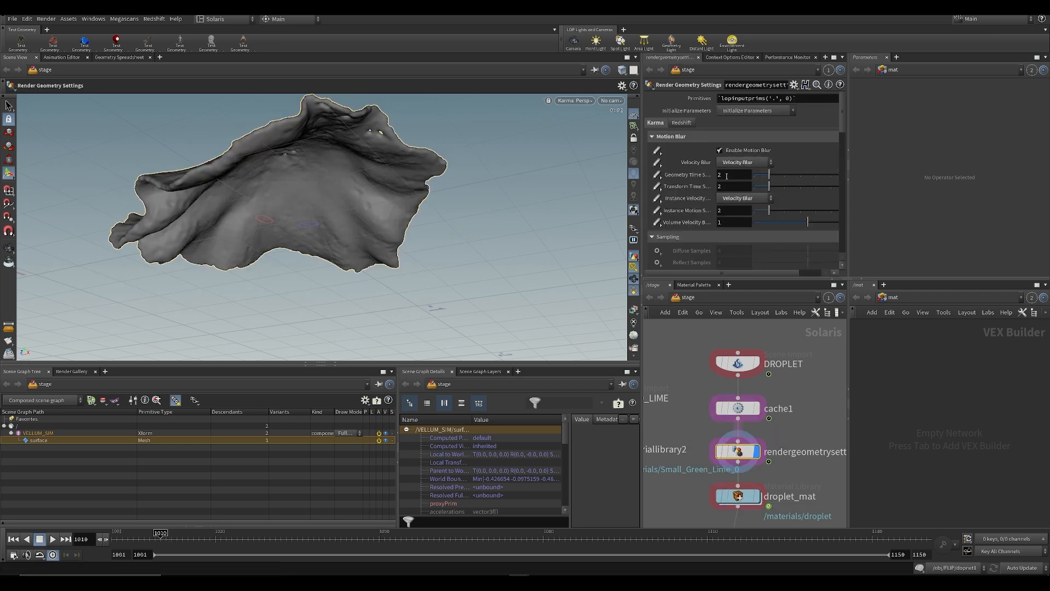
pyautogui.moveTo(148, 538); pyautogui.dragTo(172, 538)
pyautogui.scroll(-3, 745, 408)
pyautogui.press('d')
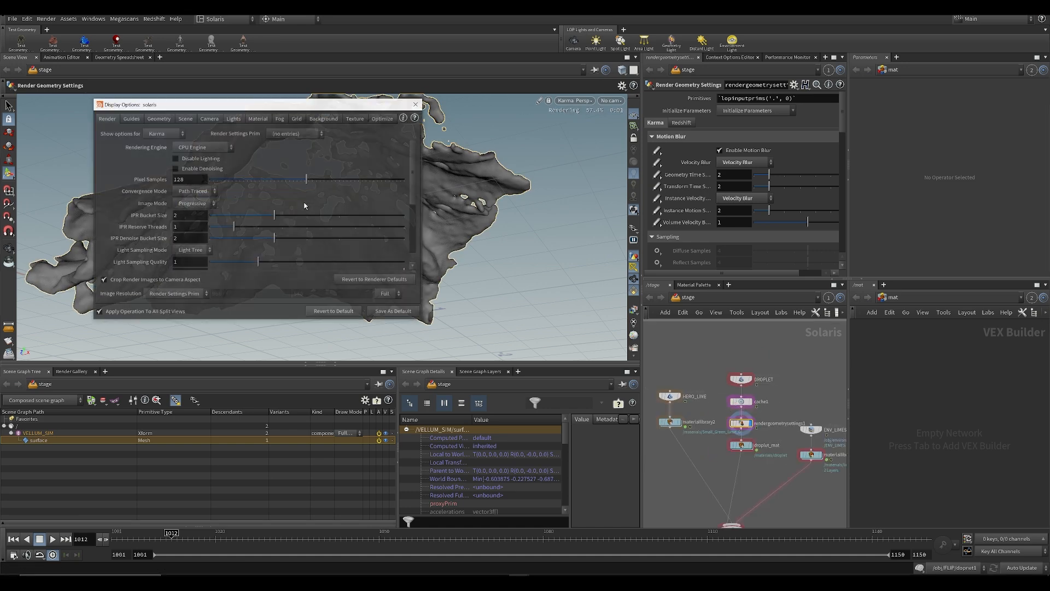
pyautogui.click(416, 104)
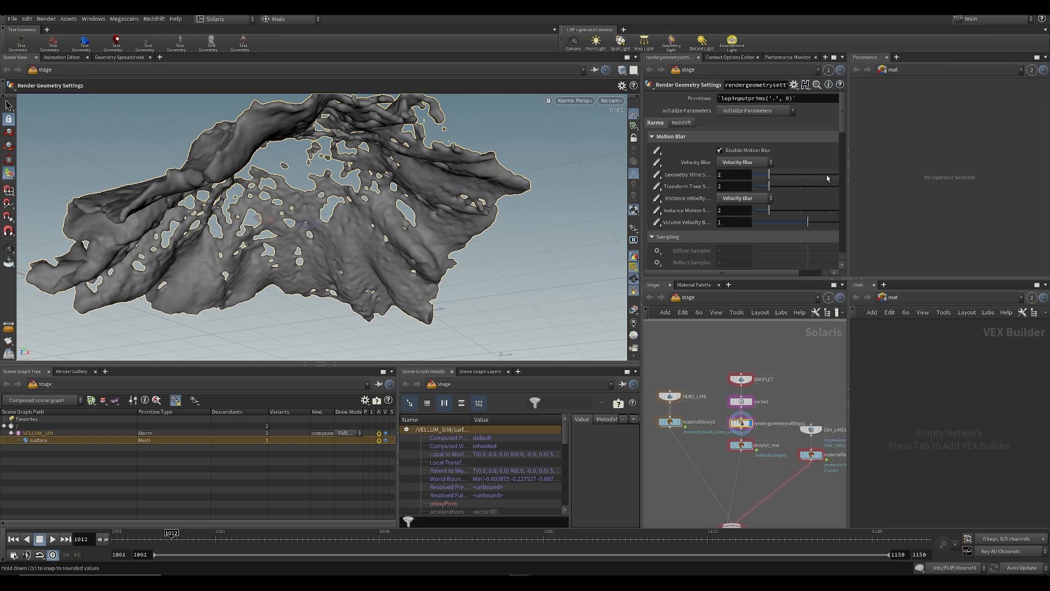
# Try targeting all primitives with * in the Render Geometry Settings and reload the Karma preview at frame 1010
pyautogui.moveTo(810, 99); pyautogui.dragTo(657, 94)
pyautogui.write('*')
pyautogui.press('Return')
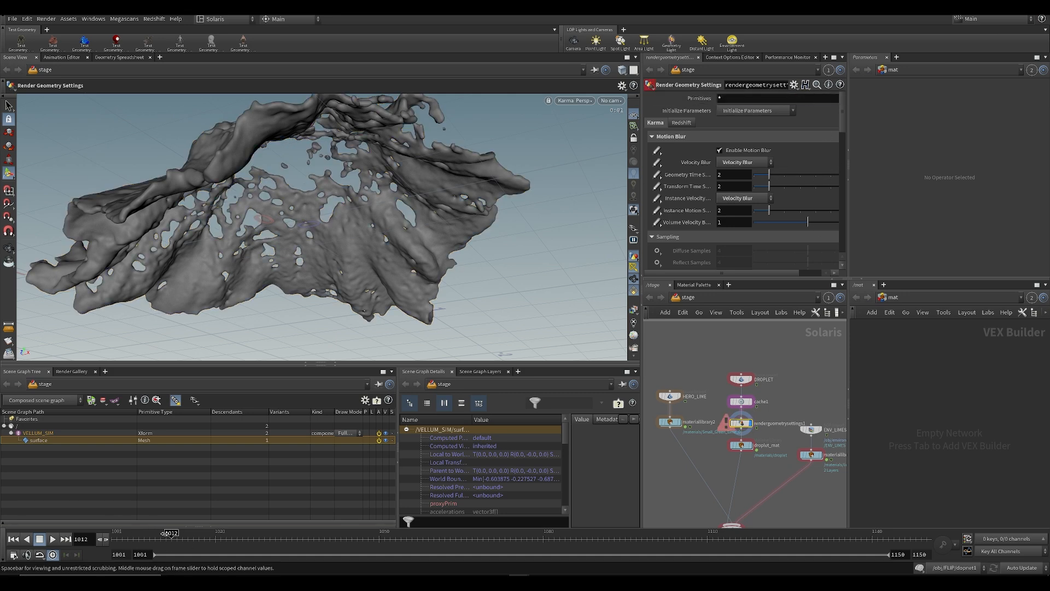
pyautogui.click(156, 539)
pyautogui.click(574, 100)
pyautogui.click(587, 144)
pyautogui.click(575, 100)
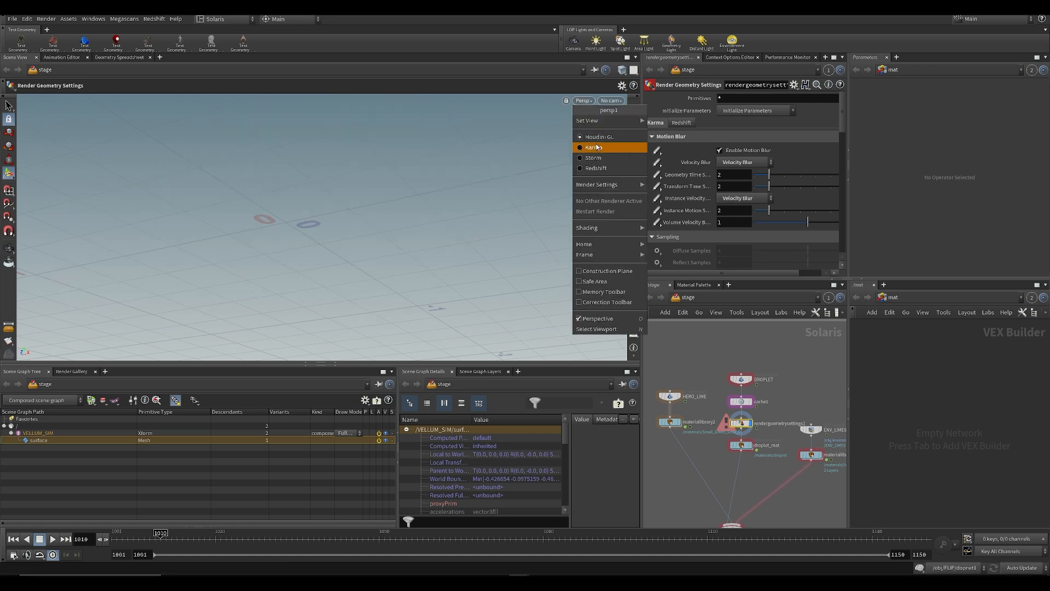
pyautogui.click(596, 145)
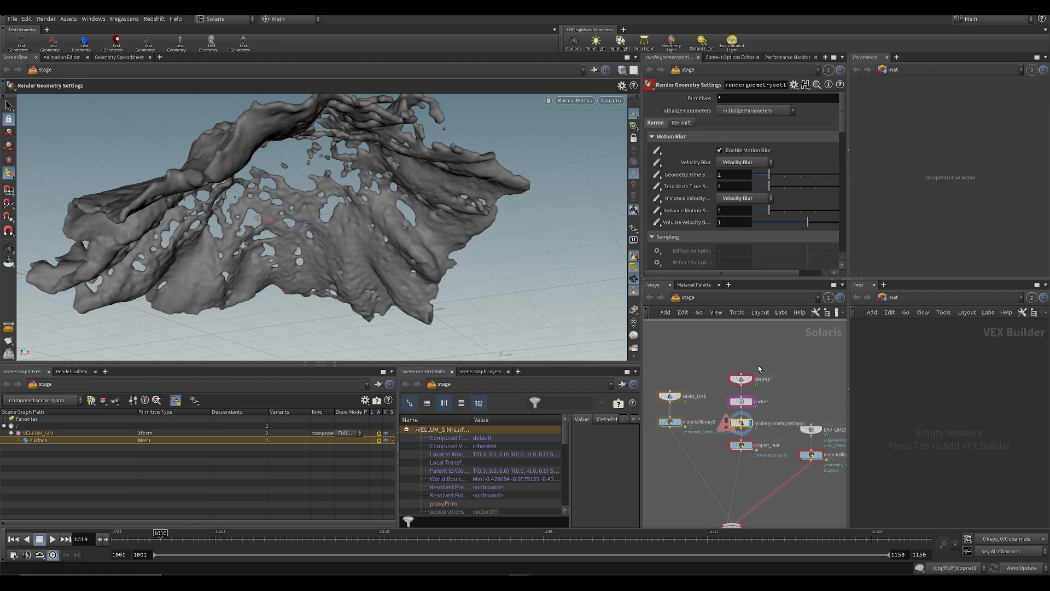
# Inspect the error on the droplet's Render Geometry Settings node and delete both that node and the Cache node
pyautogui.scroll(2, 744, 428)
pyautogui.middleClick(746, 433)
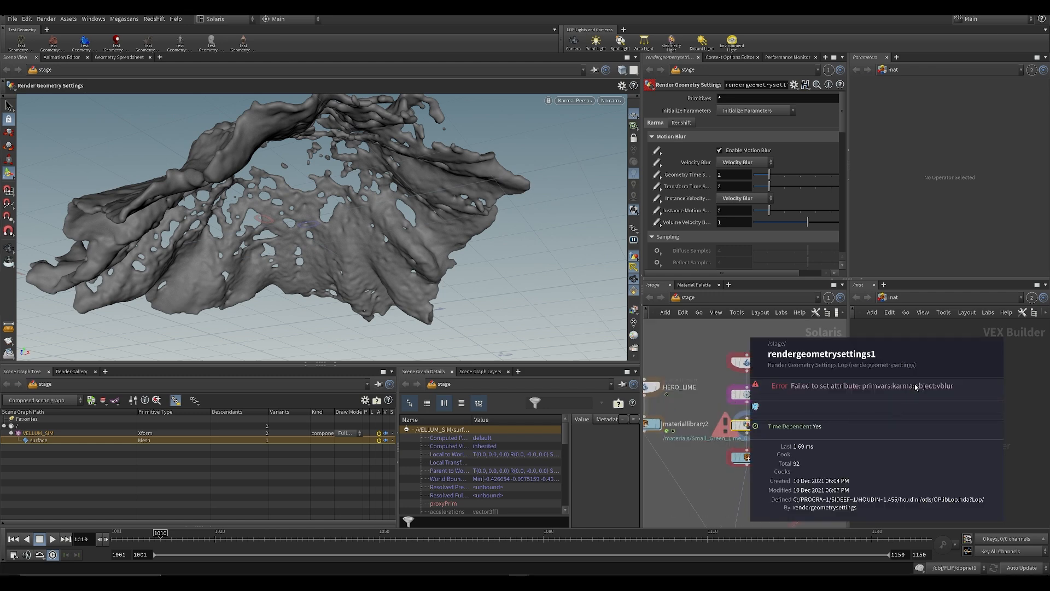
pyautogui.click(657, 198)
pyautogui.click(716, 395)
pyautogui.click(688, 386)
pyautogui.click(712, 414)
pyautogui.moveTo(716, 402); pyautogui.dragTo(752, 379)
pyautogui.press('Delete')
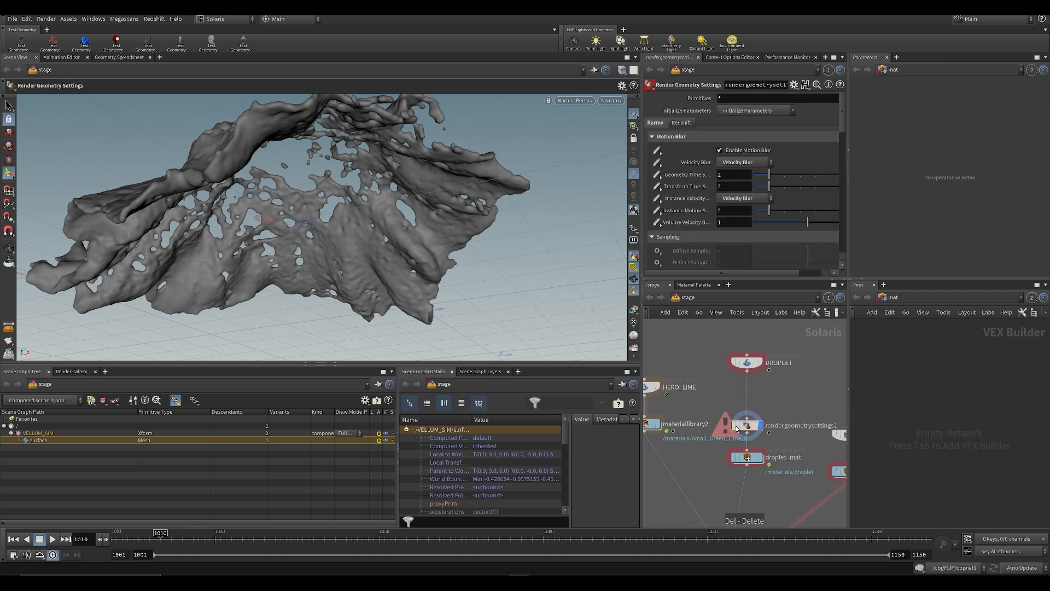
pyautogui.moveTo(706, 404); pyautogui.dragTo(737, 424)
pyautogui.press('Delete')
# Insert a new Render Geometry Settings node between DROPLET and droplet_mat and display it
pyautogui.press('Tab')
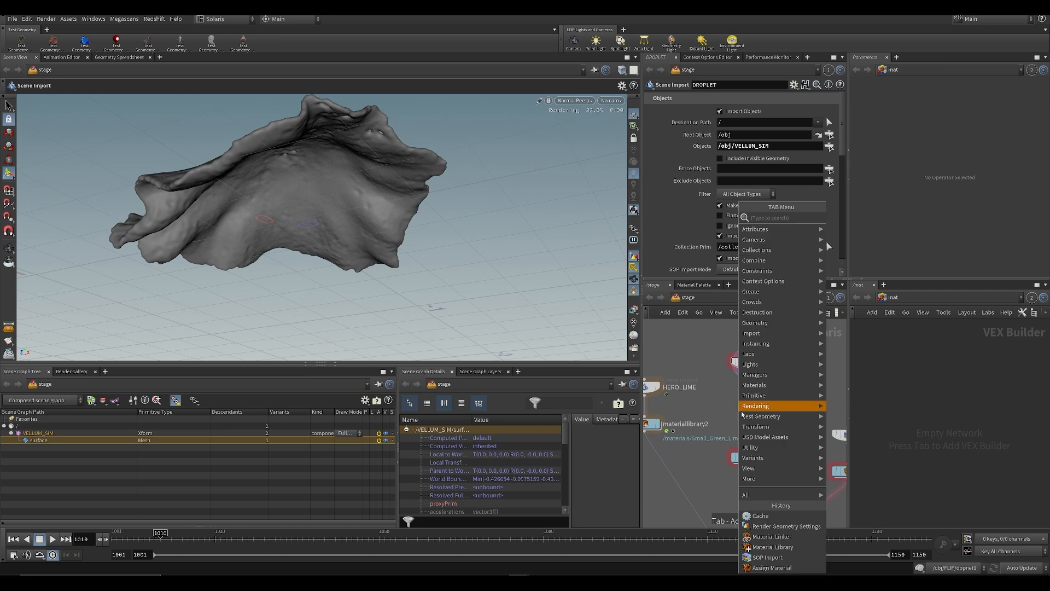
pyautogui.write('geo')
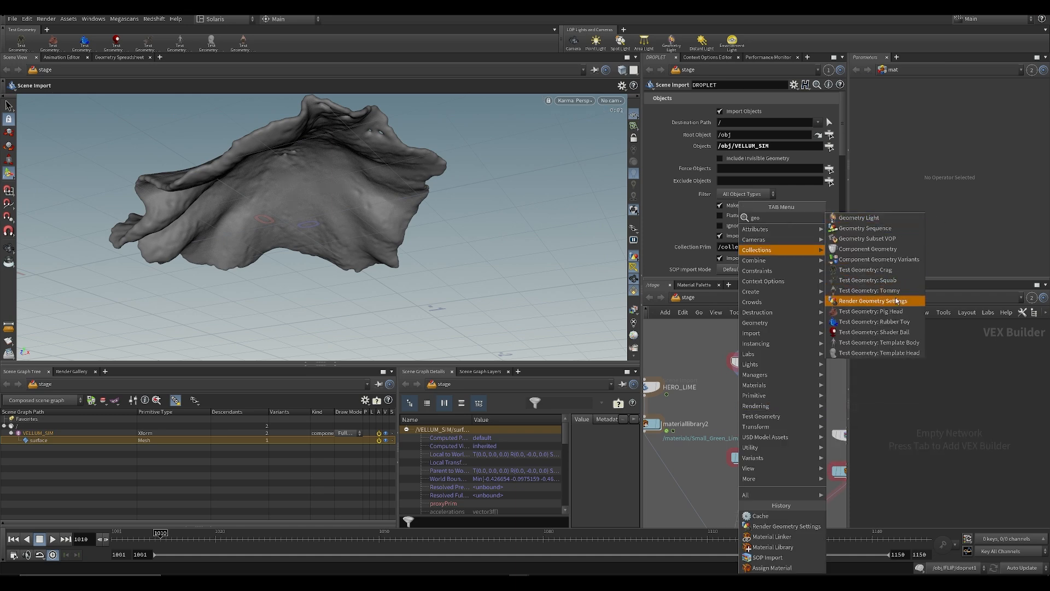
pyautogui.click(873, 301)
pyautogui.click(769, 411)
pyautogui.moveTo(769, 414); pyautogui.dragTo(741, 424)
pyautogui.click(750, 421)
# Set the new node's Primitives to *, enable motion blur, and choose Velocity Blur as the blur mode
pyautogui.moveTo(736, 91); pyautogui.dragTo(689, 87)
pyautogui.write('*')
pyautogui.press('Return')
pyautogui.moveTo(756, 421); pyautogui.dragTo(767, 420)
pyautogui.click(657, 151)
pyautogui.click(657, 163)
pyautogui.click(744, 162)
pyautogui.click(736, 183)
# Set the Render Geometry Settings Primitives to /VELLUM_SIM/surface from the scene graph tree and save the scene
pyautogui.middleClick(753, 421)
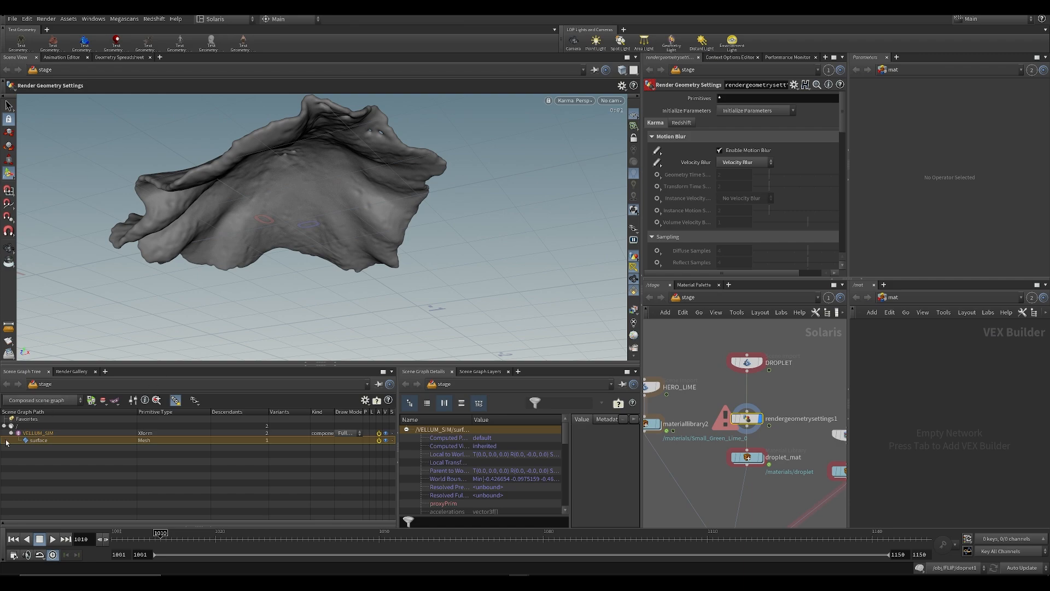
pyautogui.moveTo(27, 440); pyautogui.dragTo(777, 98)
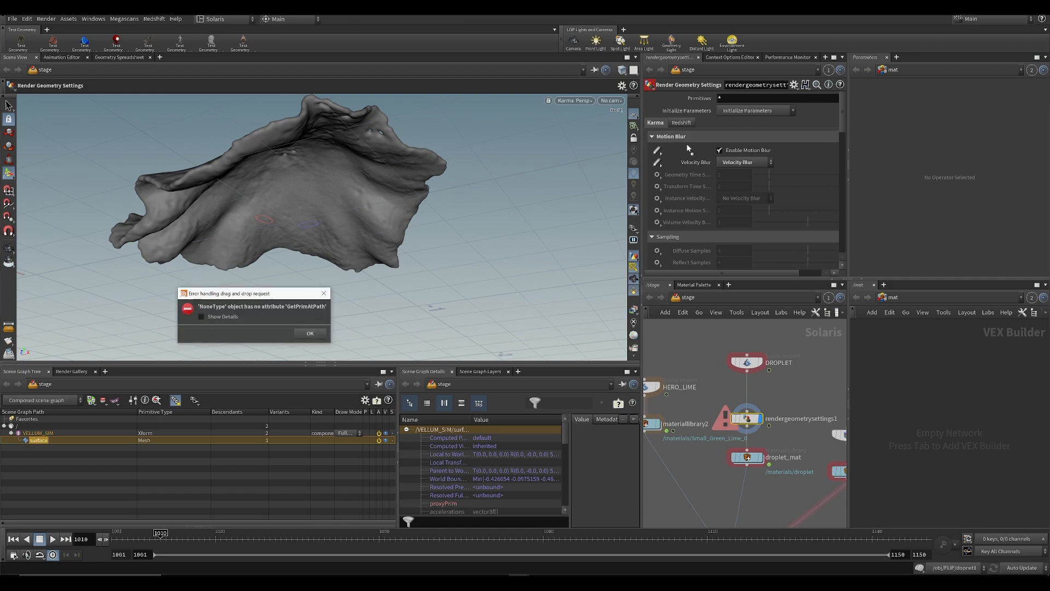
pyautogui.click(310, 333)
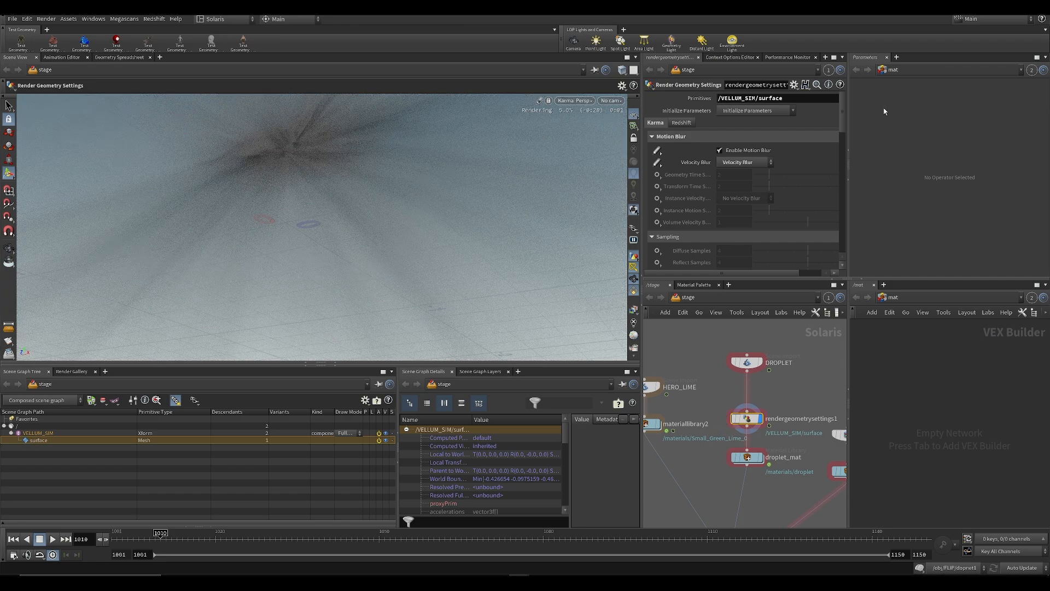
pyautogui.hotkey('ctrl', 's')
# Widen the parameter pane and activate the geometry and transform time samples at 2 for the droplet surface
pyautogui.moveTo(782, 98); pyautogui.dragTo(711, 101)
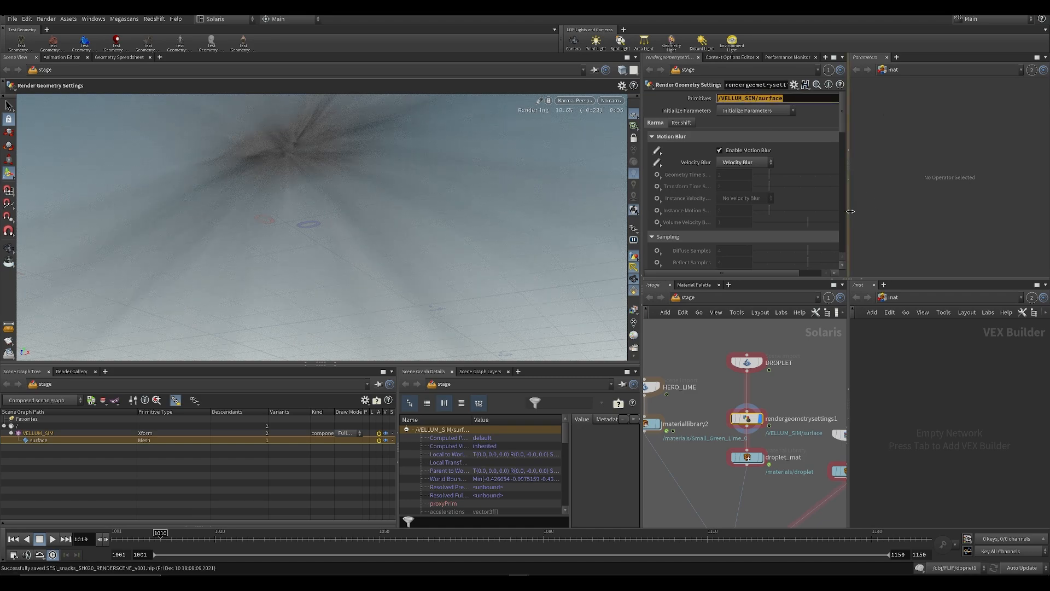
pyautogui.moveTo(849, 208); pyautogui.dragTo(904, 206)
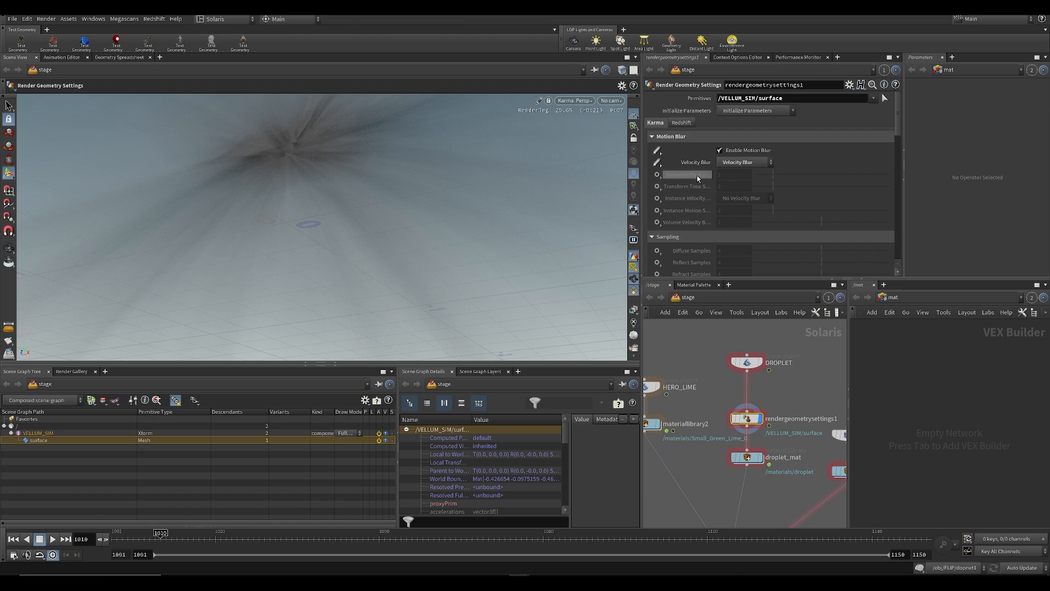
pyautogui.scroll(-3, 766, 383)
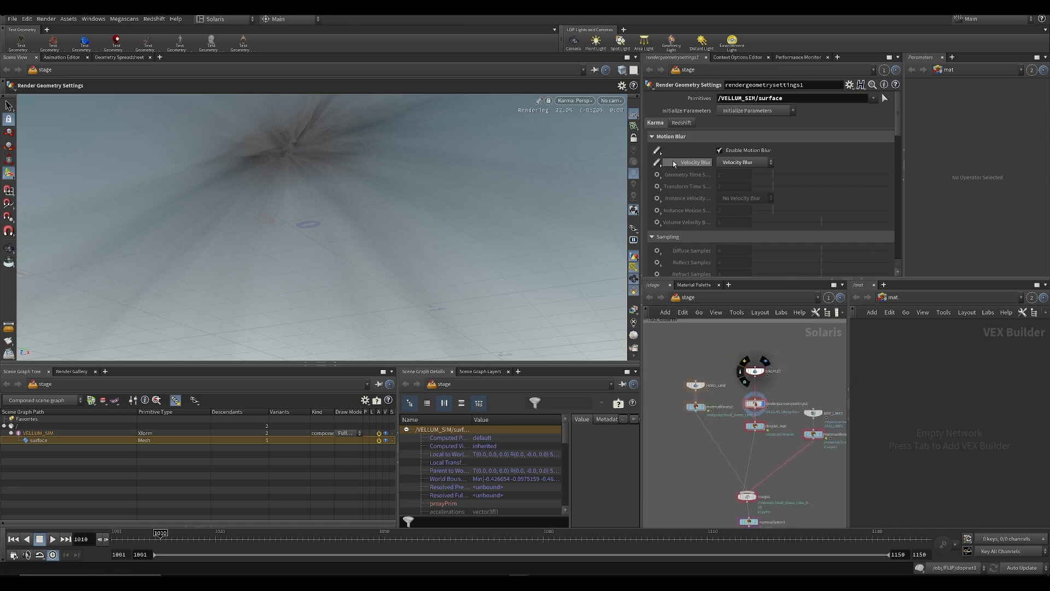
pyautogui.click(657, 174)
pyautogui.click(667, 189)
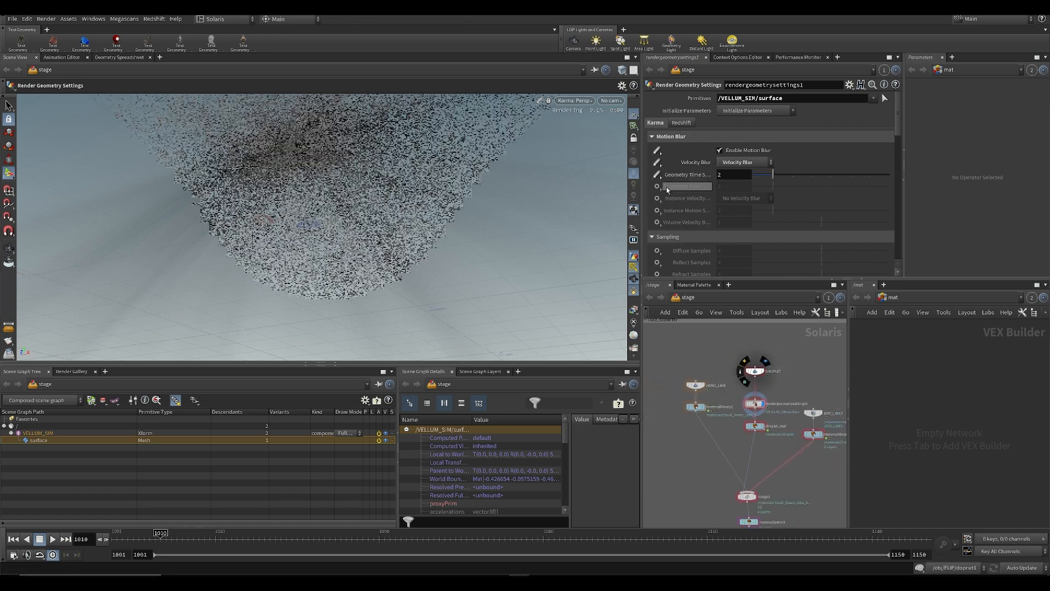
pyautogui.click(657, 186)
pyautogui.click(667, 201)
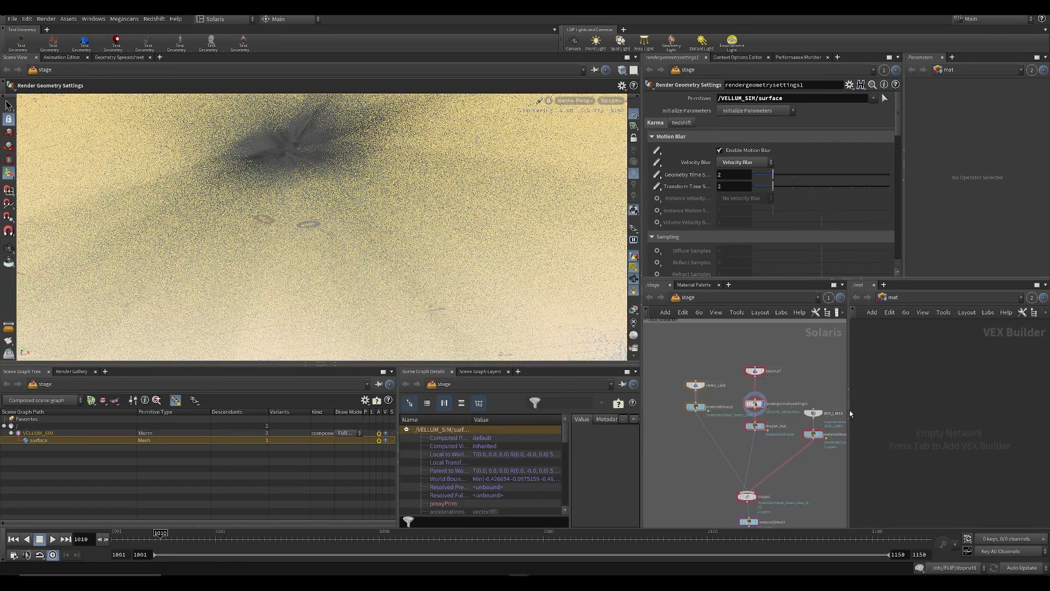
# Switch the VEX Builder pane to the obj network and move the timeline to frame 1011
pyautogui.click(901, 299)
pyautogui.click(881, 361)
pyautogui.moveTo(233, 543); pyautogui.dragTo(172, 536)
pyautogui.click(915, 298)
pyautogui.click(928, 344)
# Open the VELLUM_SIM geometry network and set the scene view back to the stage
pyautogui.scroll(3, 951, 408)
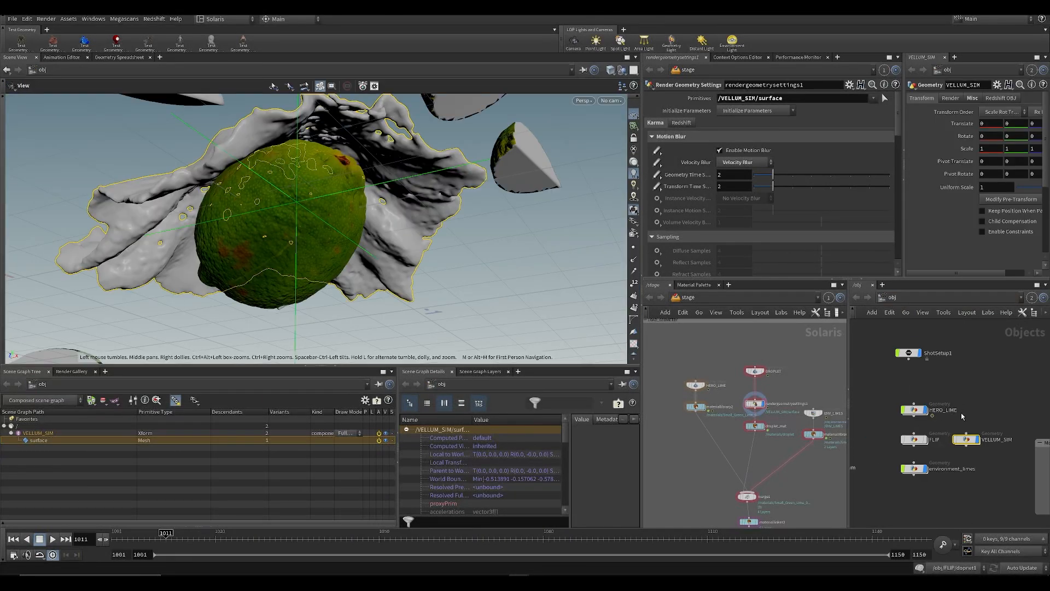
pyautogui.doubleClick(965, 439)
pyautogui.click(584, 71)
pyautogui.click(589, 116)
# Bypass the attribute wrangle that multiplies velocity by 100 at the end of the VELLUM_SIM network and save the scene
pyautogui.moveTo(987, 412); pyautogui.dragTo(953, 310, button='middle')
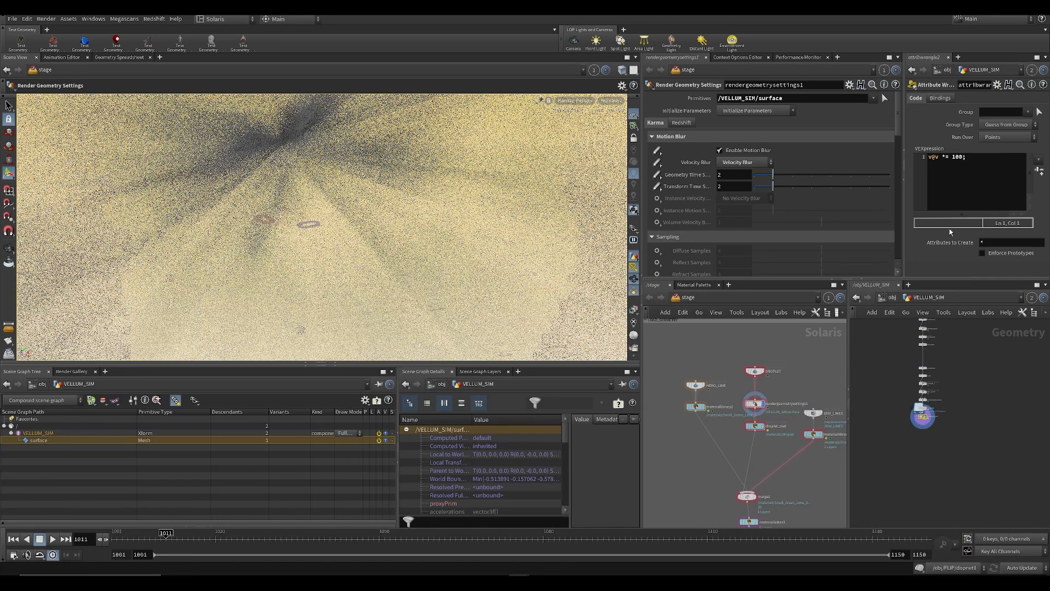
pyautogui.scroll(3, 937, 367)
pyautogui.scroll(2, 903, 430)
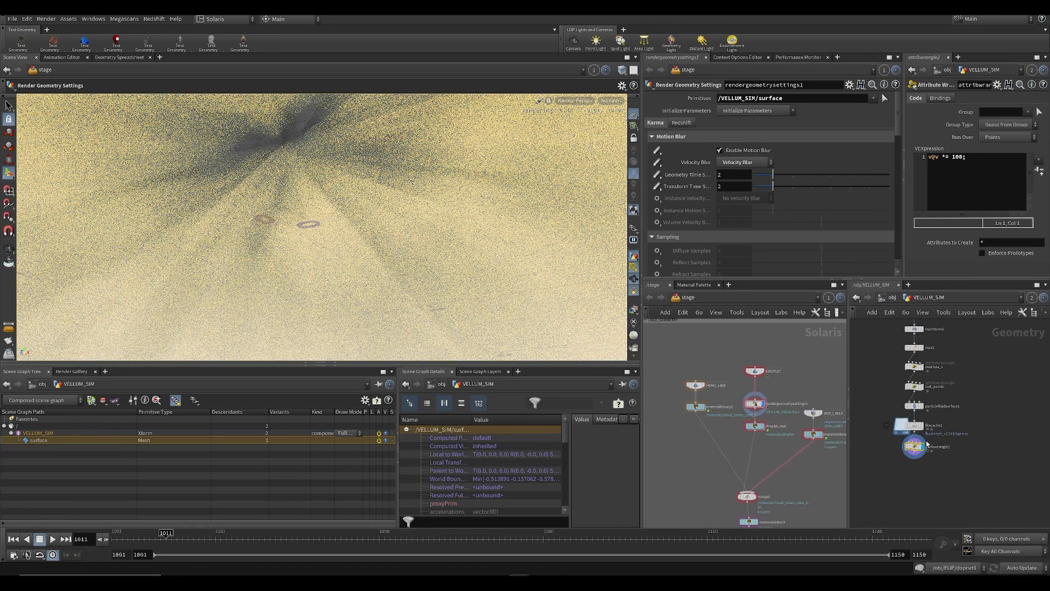
pyautogui.click(909, 449)
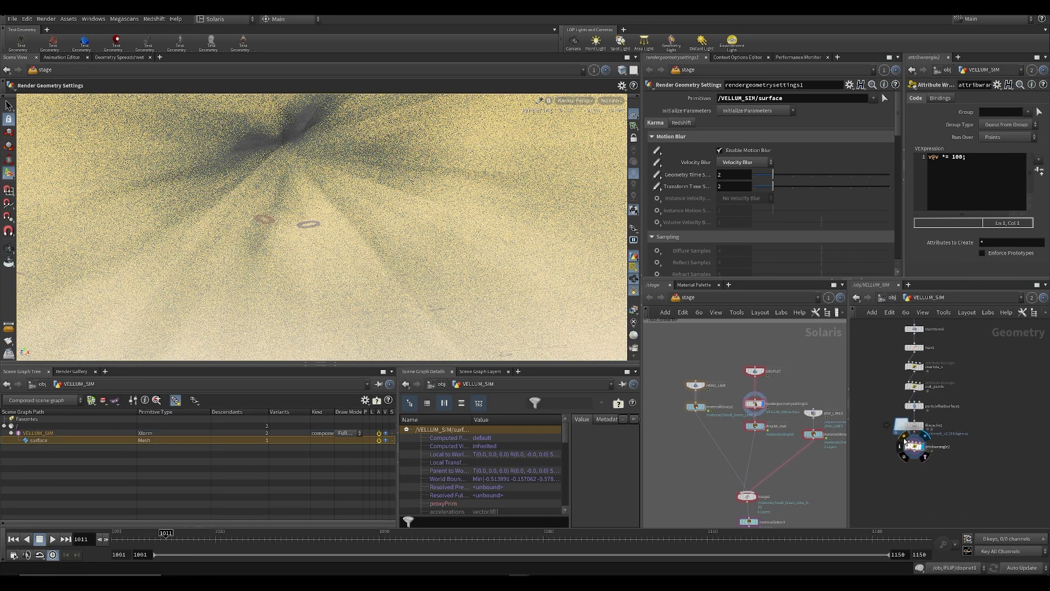
pyautogui.hotkey('ctrl', 's')
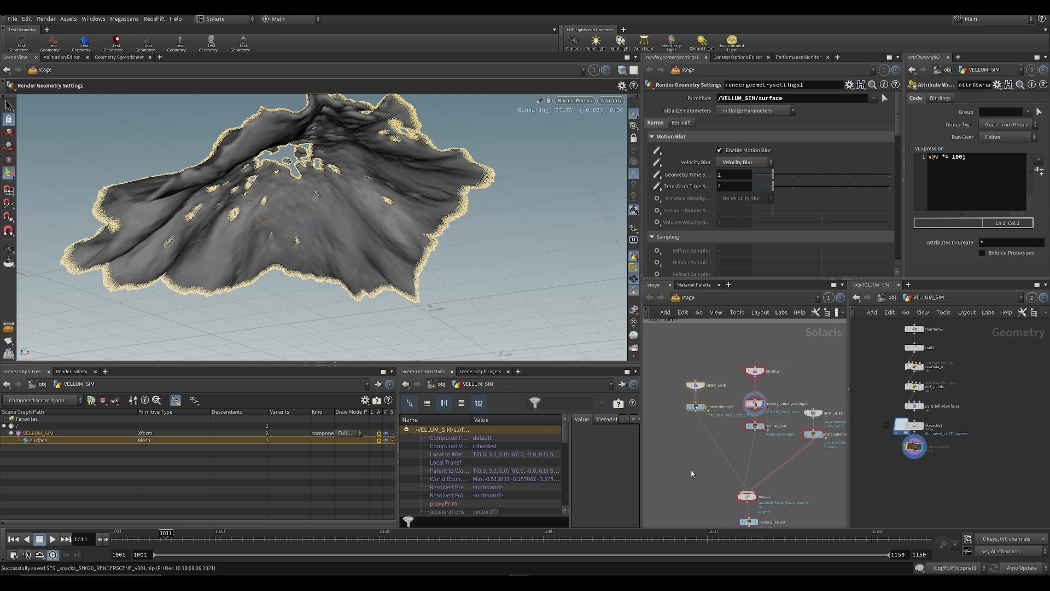
# Review the DROPLET import parameters and its Render Geometry Settings, and save the scene
pyautogui.doubleClick(800, 100)
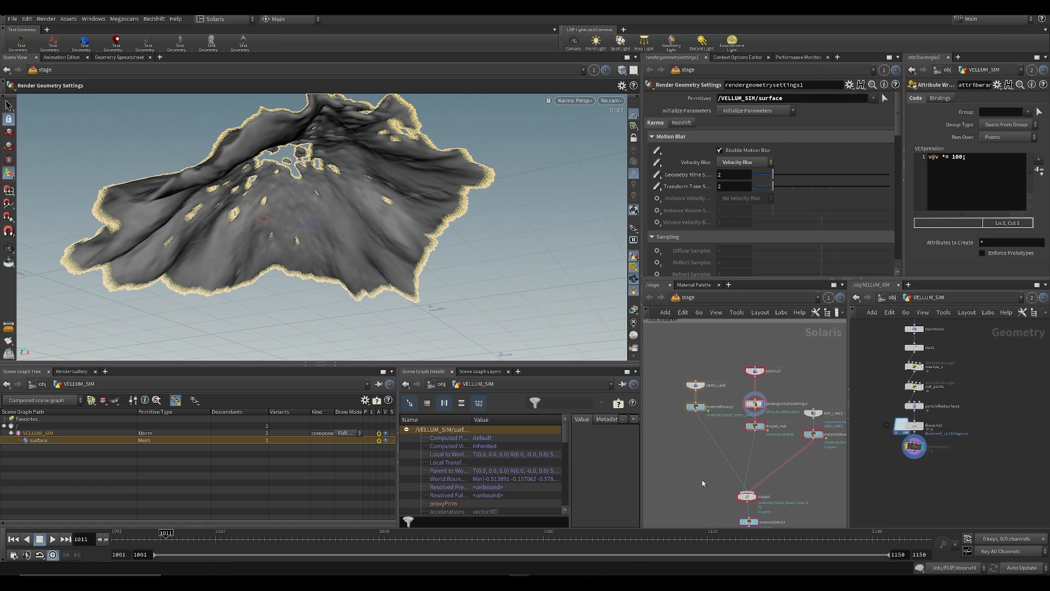
pyautogui.scroll(2, 739, 384)
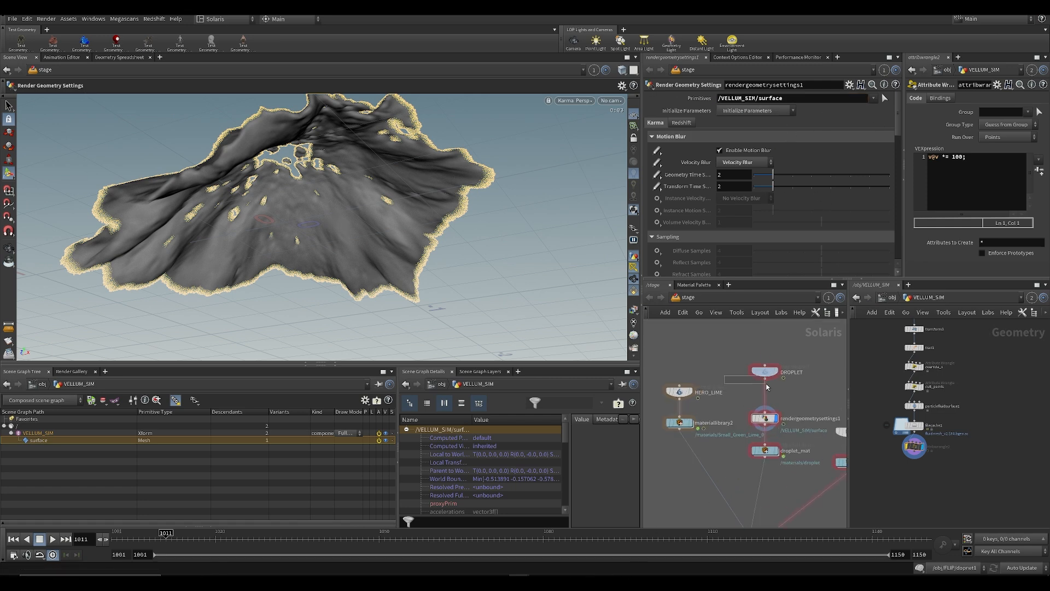
pyautogui.click(766, 373)
pyautogui.moveTo(772, 420); pyautogui.dragTo(767, 354, button='middle')
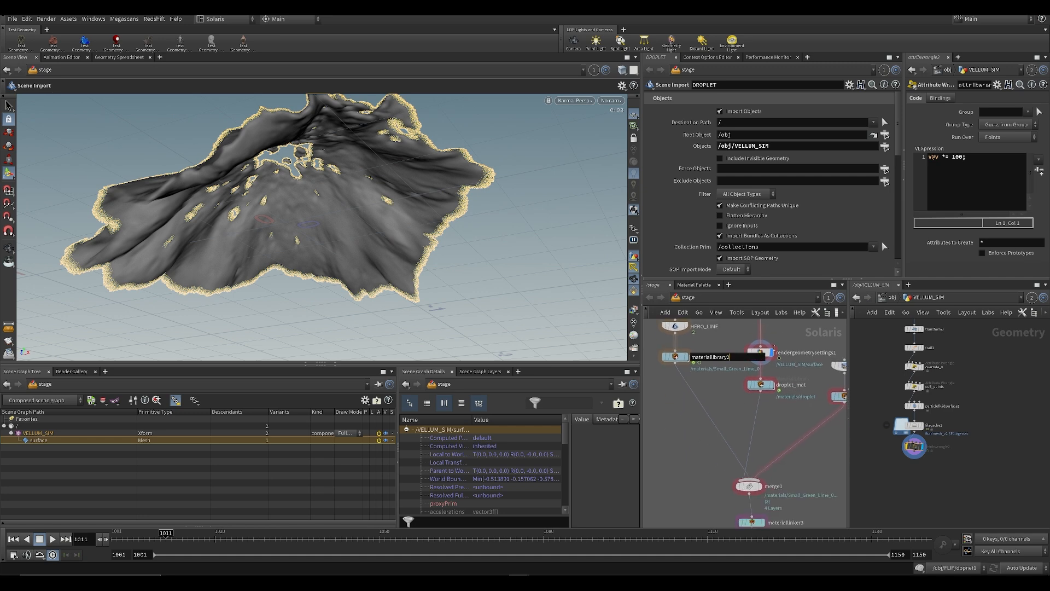
pyautogui.click(761, 351)
pyautogui.scroll(-2, 691, 399)
pyautogui.hotkey('ctrl', 's')
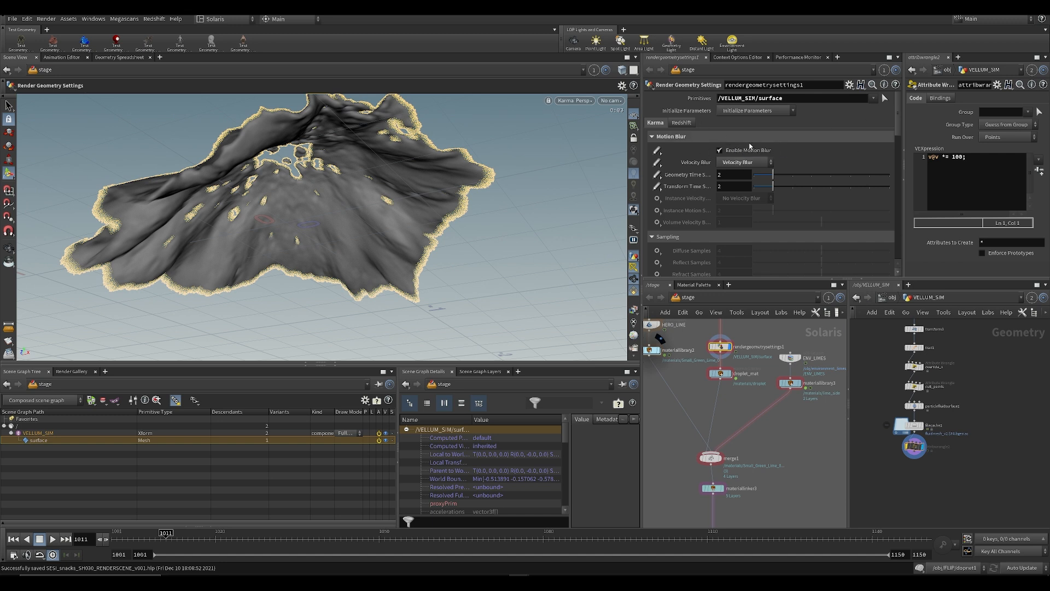
# Display the stage at the droplet_mat Material Library, and move the display flag and selection down to null1
pyautogui.click(731, 367)
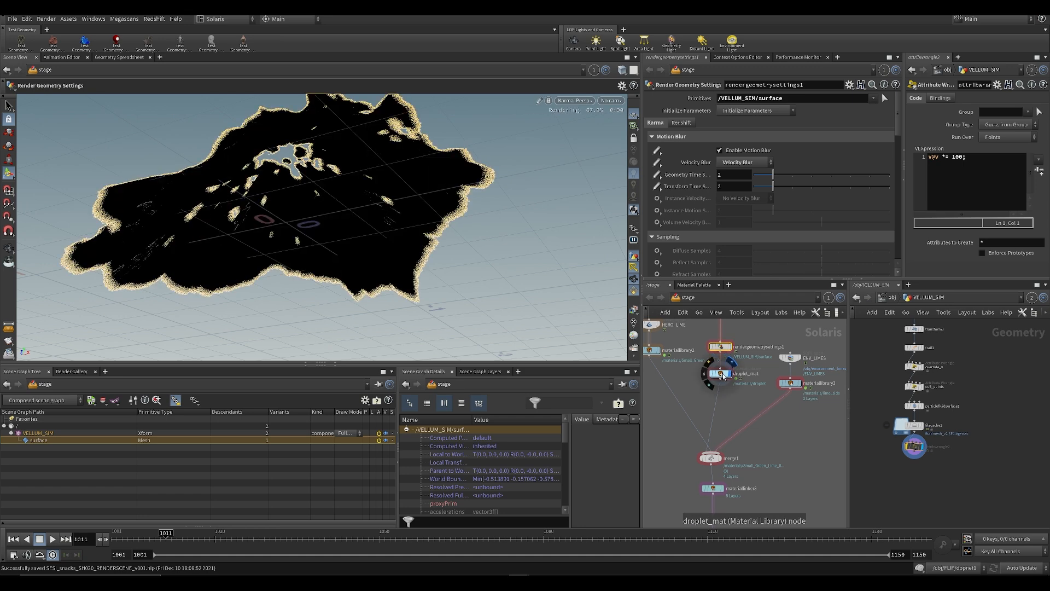
pyautogui.click(721, 373)
pyautogui.moveTo(749, 523); pyautogui.dragTo(781, 387, button='middle')
pyautogui.scroll(-3, 782, 386)
pyautogui.moveTo(708, 436); pyautogui.dragTo(844, 396, button='middle')
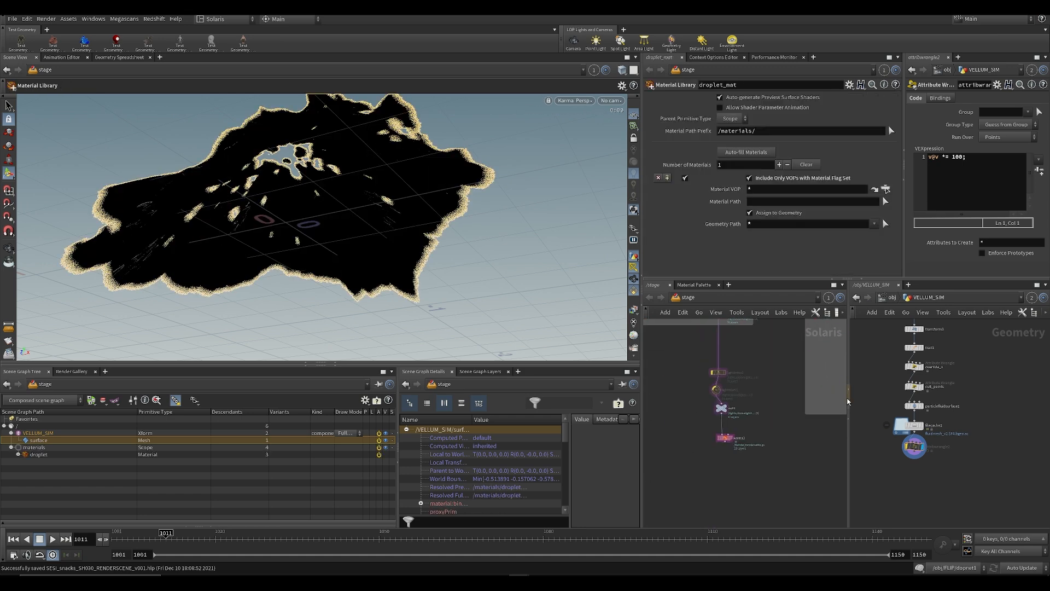
pyautogui.scroll(3, 710, 418)
pyautogui.click(734, 406)
pyautogui.moveTo(760, 372); pyautogui.dragTo(757, 407, button='middle')
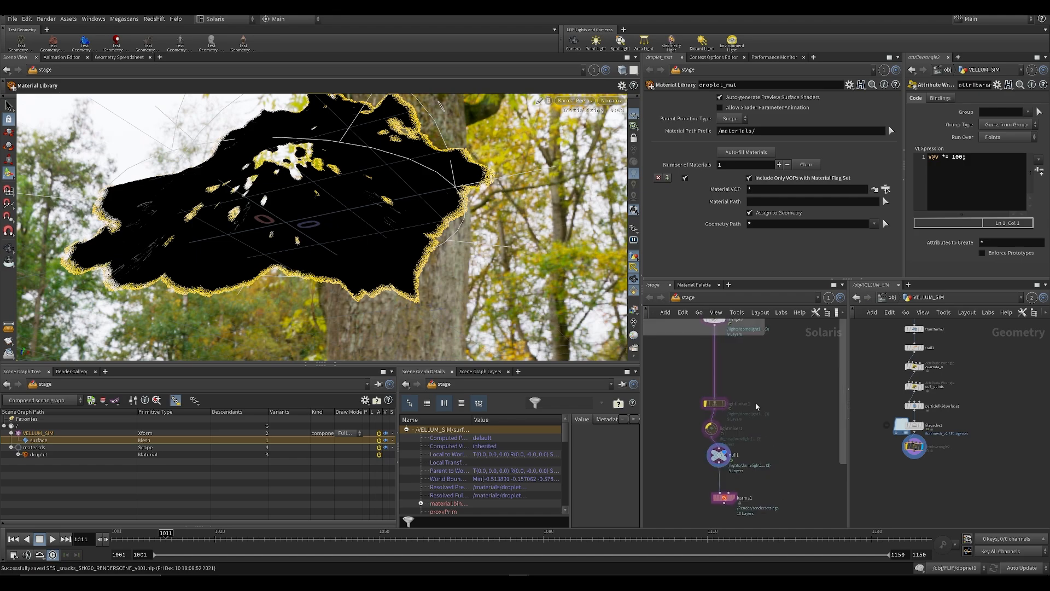
pyautogui.click(718, 454)
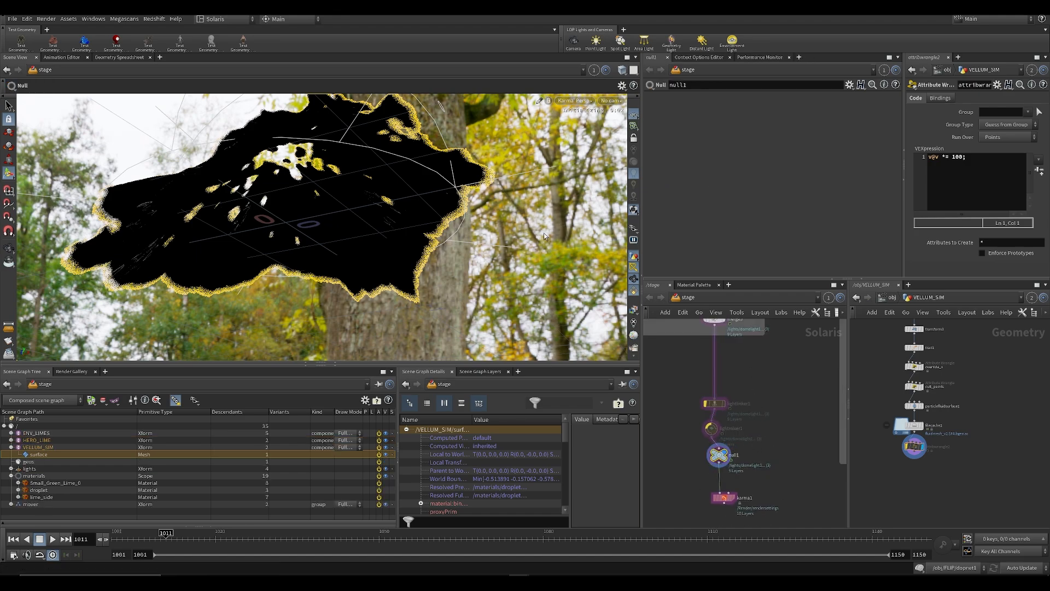
# Look through SH030_cam in the scene view and move the timeline to frame 1023
pyautogui.click(610, 101)
pyautogui.click(623, 112)
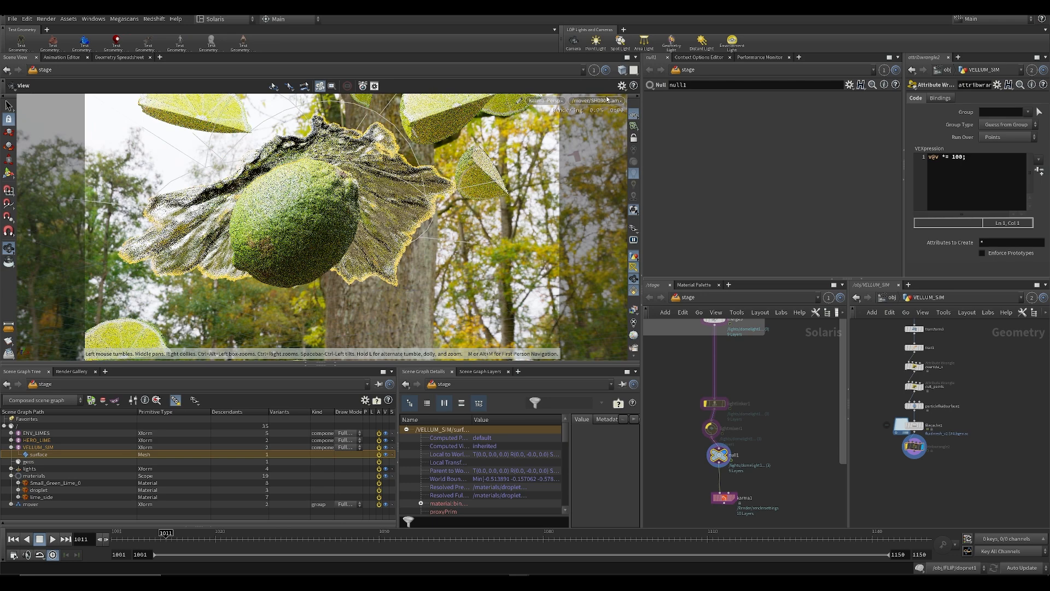
pyautogui.click(231, 537)
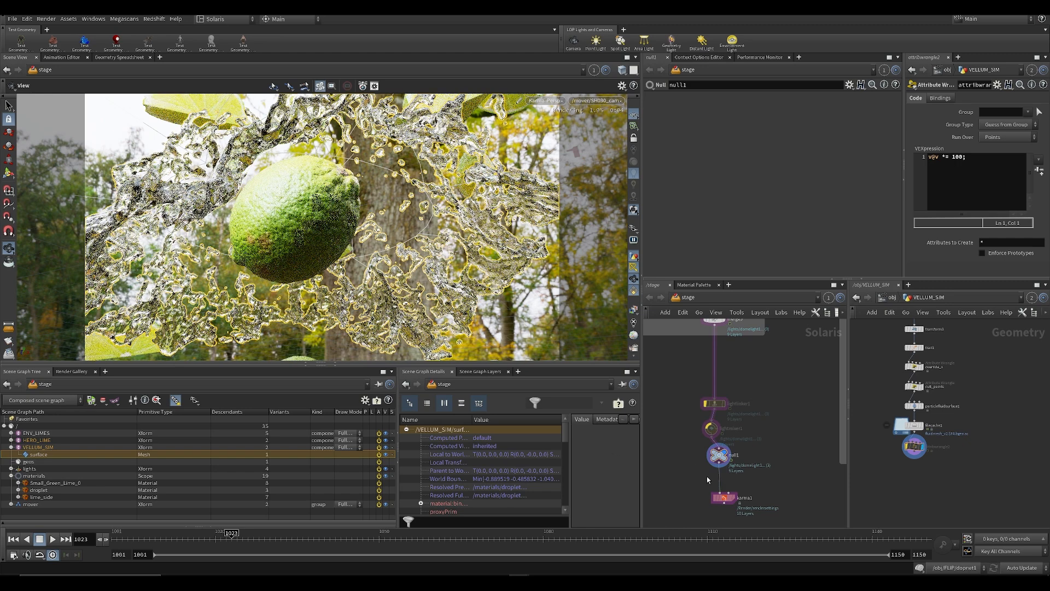
# Switch the scene view to the Karma Image view and save the scene
pyautogui.moveTo(707, 480); pyautogui.dragTo(668, 459, button='middle')
pyautogui.hotkey('space', '5')
pyautogui.hotkey('ctrl', 's')
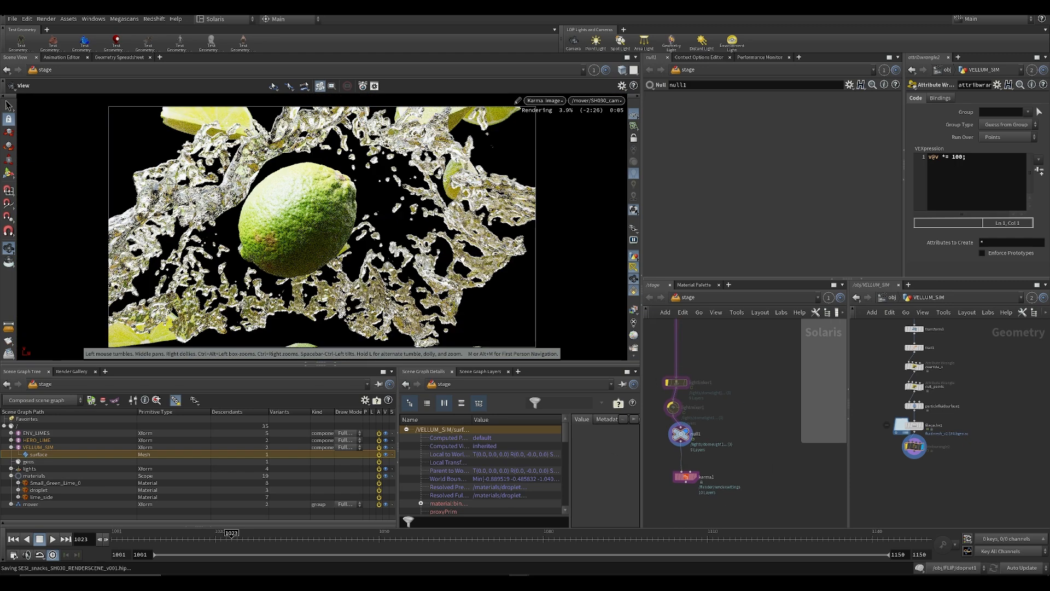
# Display the stage at karma1, show its parameters and save the scene
pyautogui.moveTo(759, 412); pyautogui.dragTo(738, 432, button='middle')
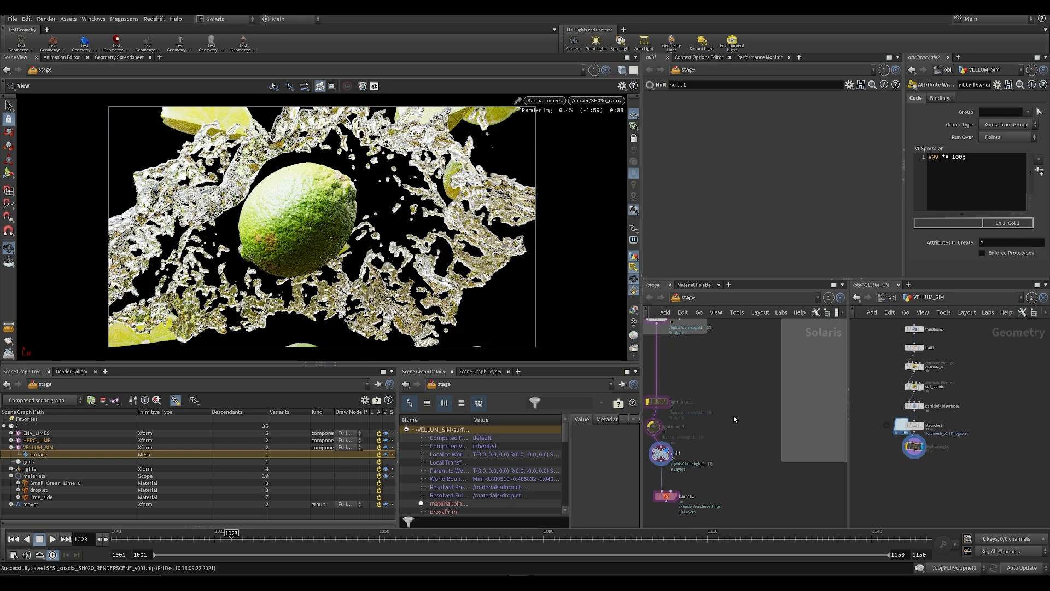
pyautogui.click(676, 497)
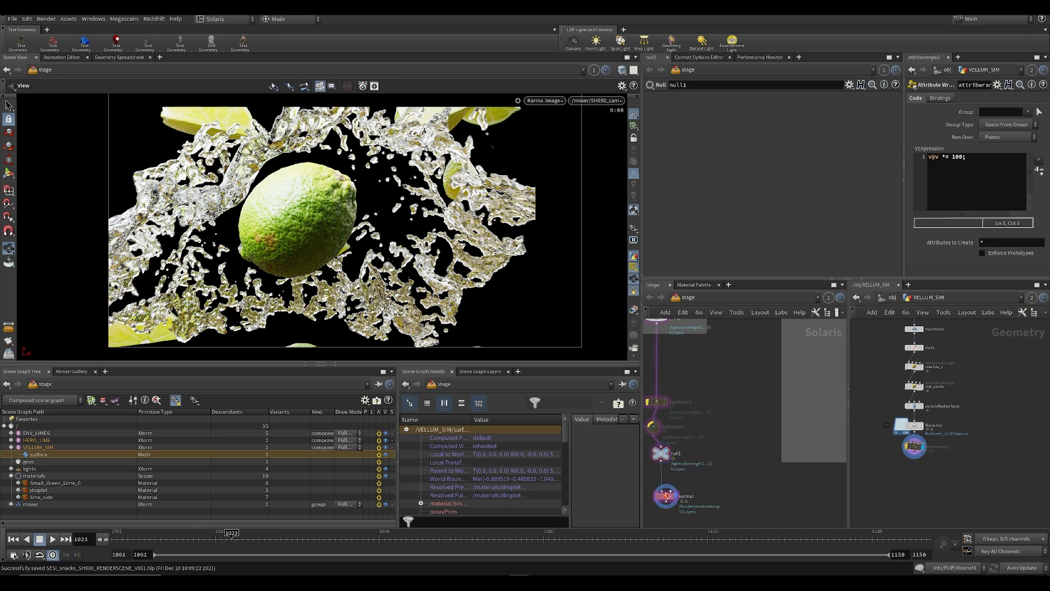
pyautogui.click(664, 495)
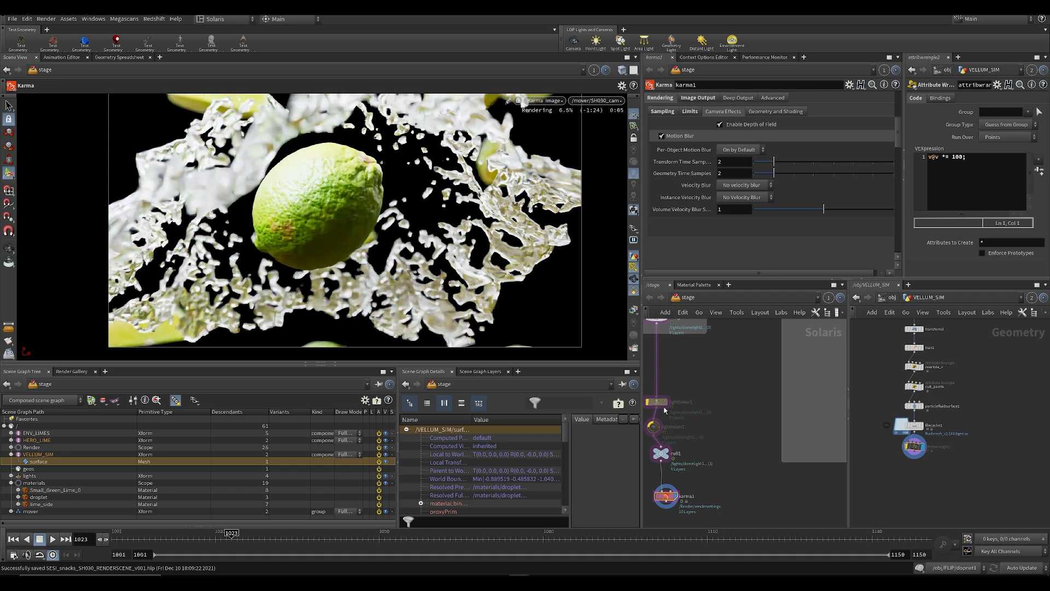
pyautogui.hotkey('ctrl', 's')
# Enlarge the parameter area so karma1's motion blur settings fit and save the scene
pyautogui.scroll(3, 690, 241)
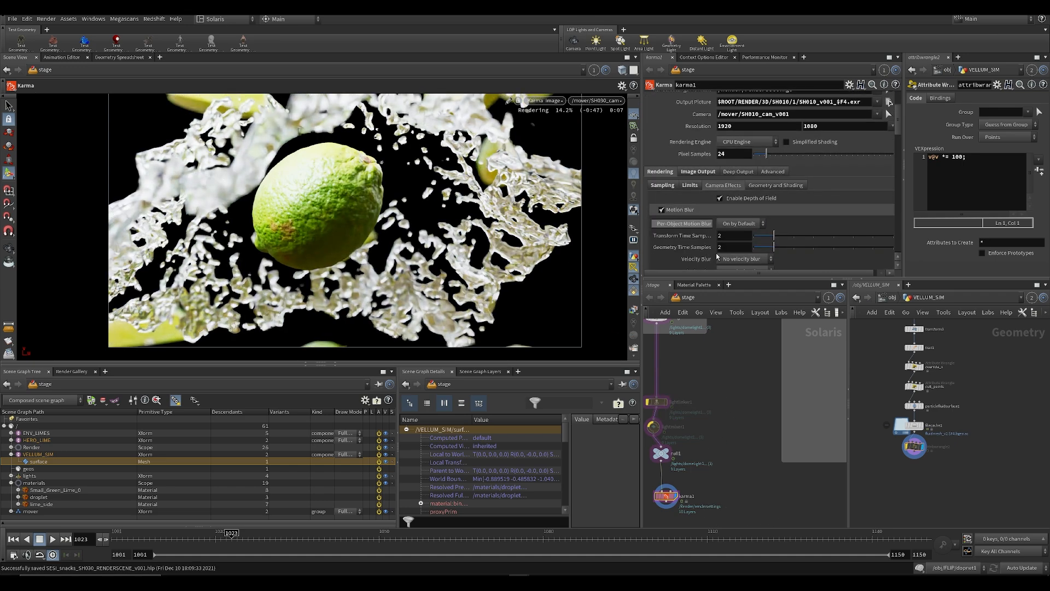
pyautogui.moveTo(688, 279); pyautogui.dragTo(734, 371)
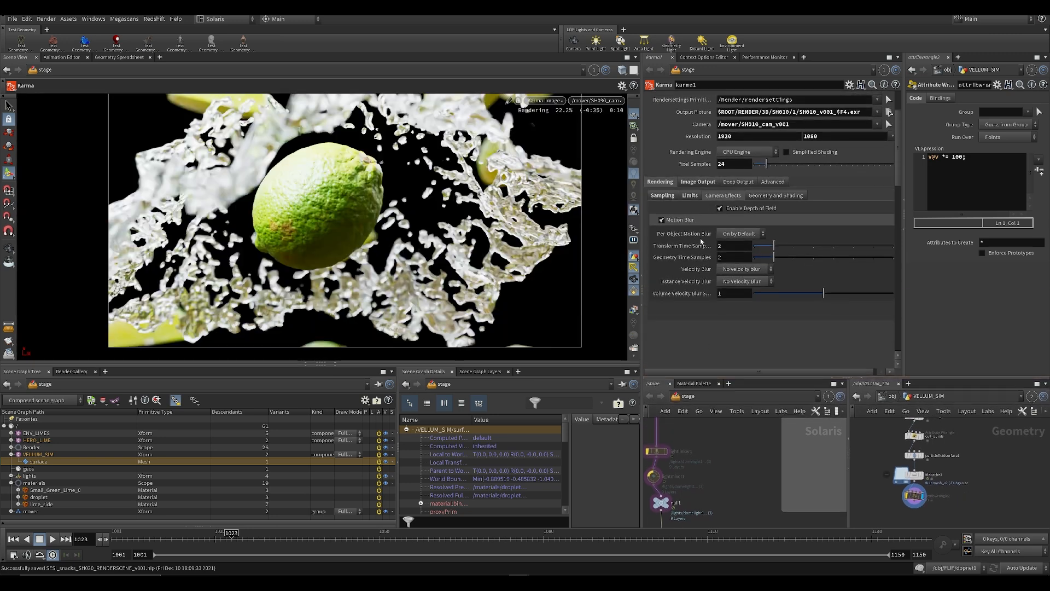
pyautogui.moveTo(758, 444); pyautogui.dragTo(785, 411, button='middle')
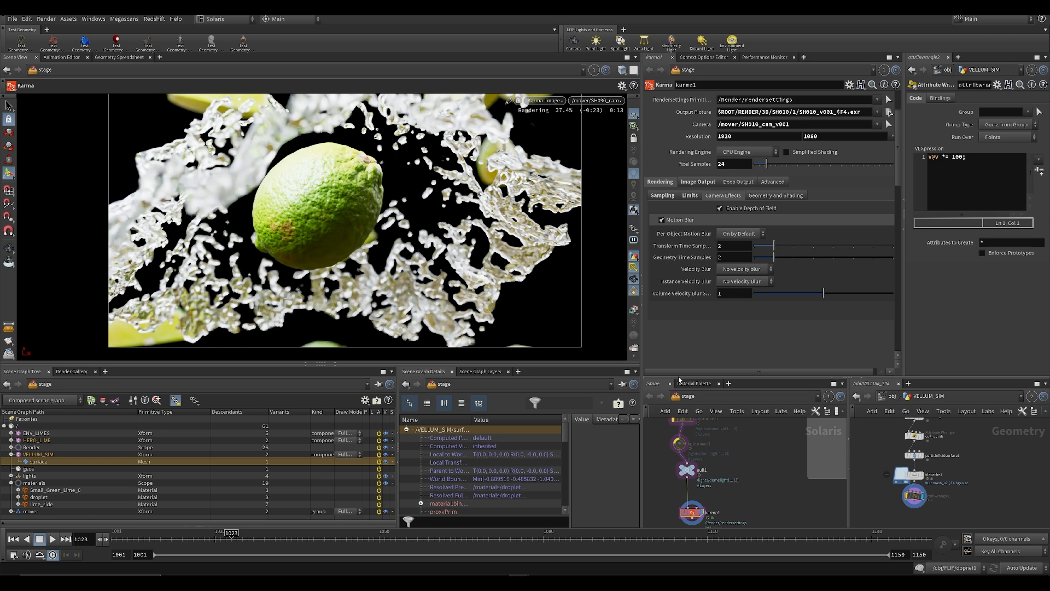
pyautogui.moveTo(678, 379); pyautogui.dragTo(678, 327)
pyautogui.hotkey('ctrl', 's')
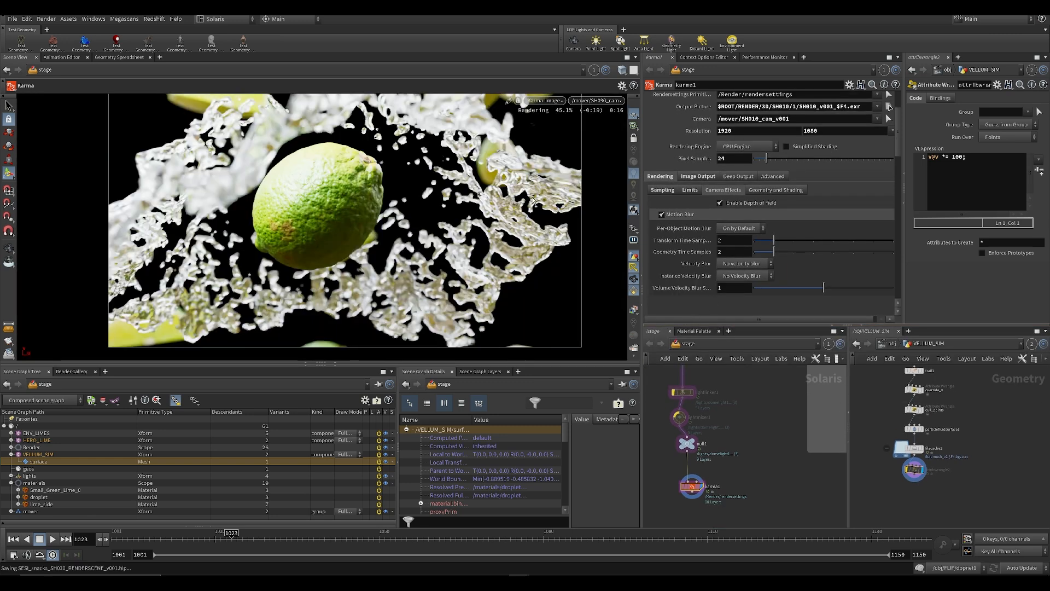
# Set both Velocity Blur and Instance Velocity Blur on karma1 to Velocity Blur
pyautogui.click(738, 264)
pyautogui.click(739, 283)
pyautogui.click(743, 276)
pyautogui.click(733, 303)
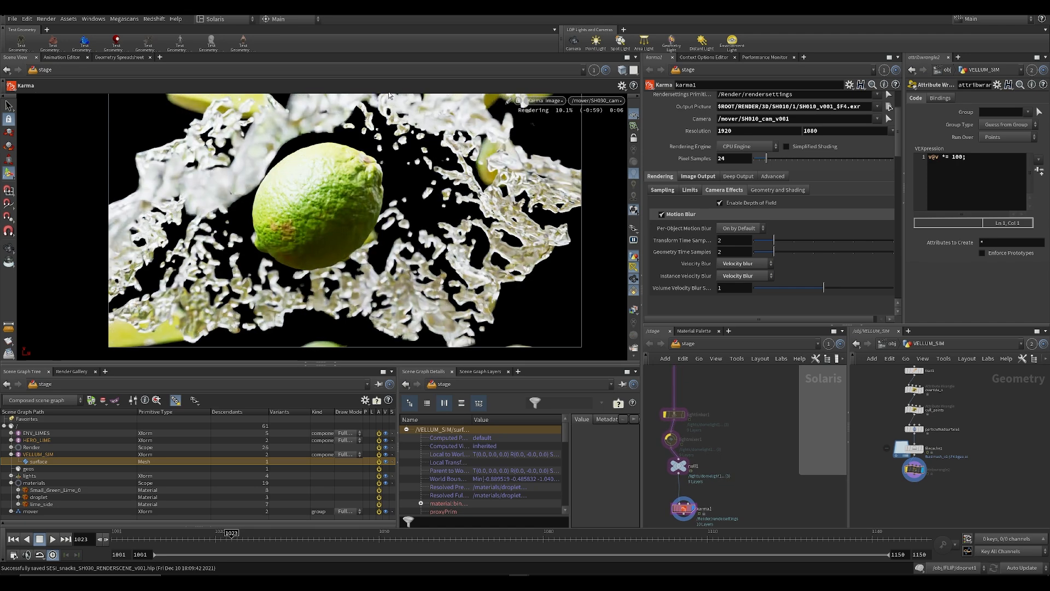
pyautogui.moveTo(757, 460); pyautogui.dragTo(778, 415, button='middle')
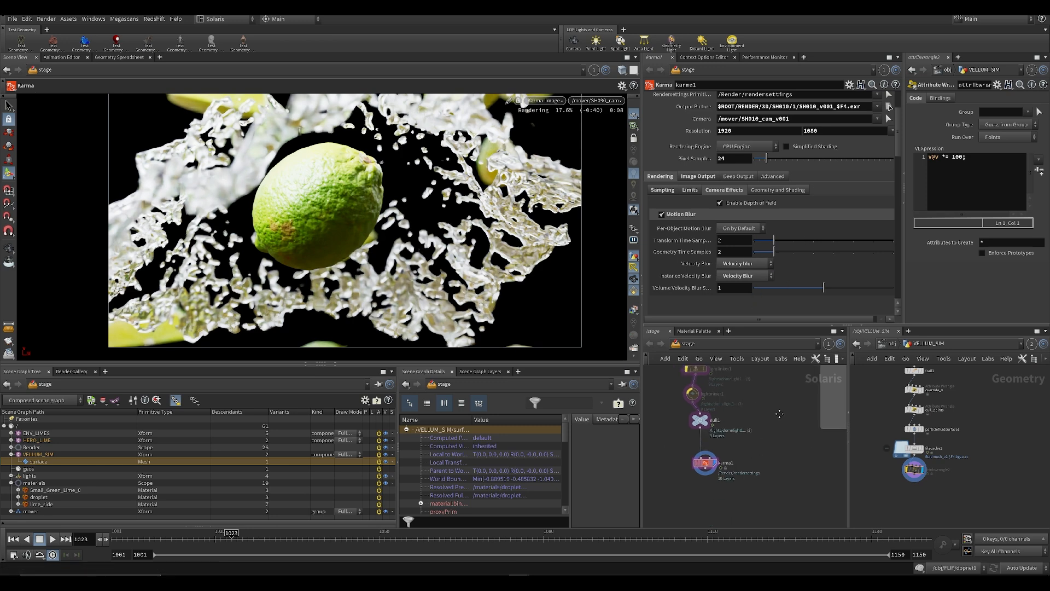
pyautogui.moveTo(757, 453); pyautogui.dragTo(726, 462, button='middle')
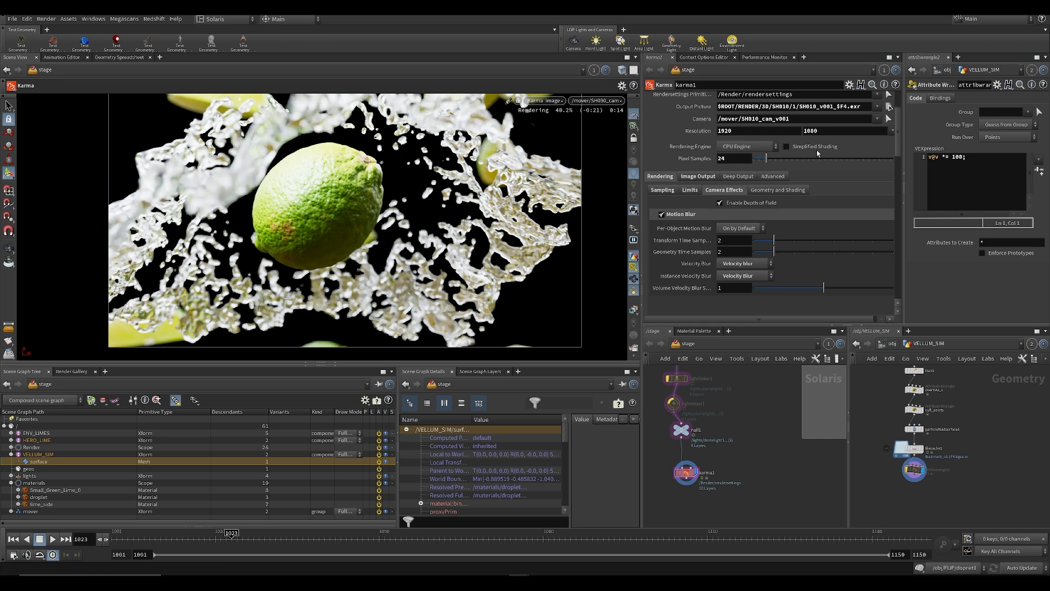
# Set karma1's output picture to $ROOT/RENDER/3D/SH030/1/SH030_v001_$F4.exr and save the scene
pyautogui.scroll(3, 788, 167)
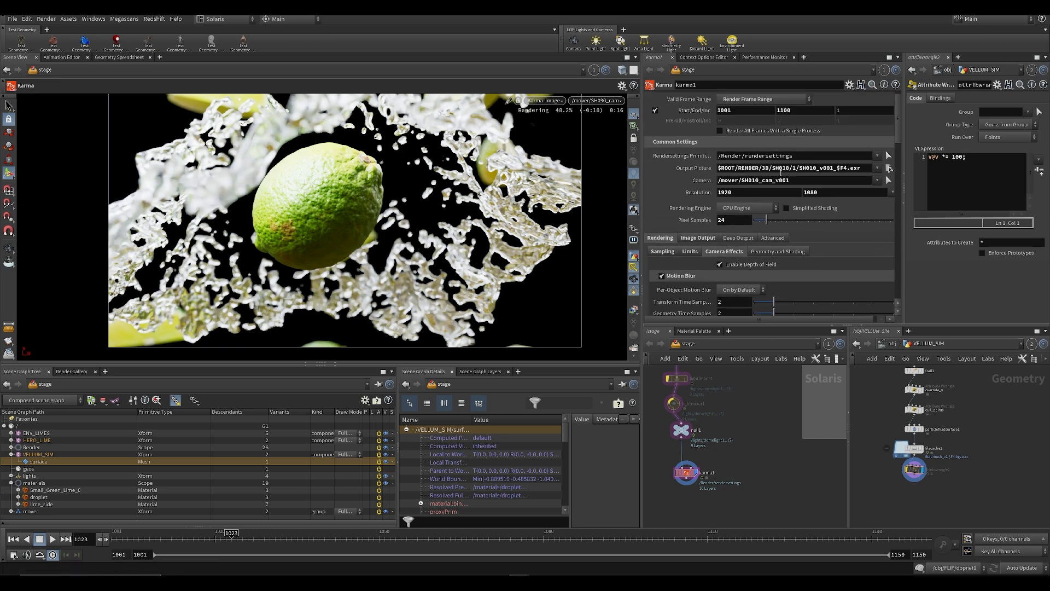
pyautogui.click(789, 166)
pyautogui.press('BackSpace')
pyautogui.write('2')
pyautogui.press('BackSpace')
pyautogui.write('3')
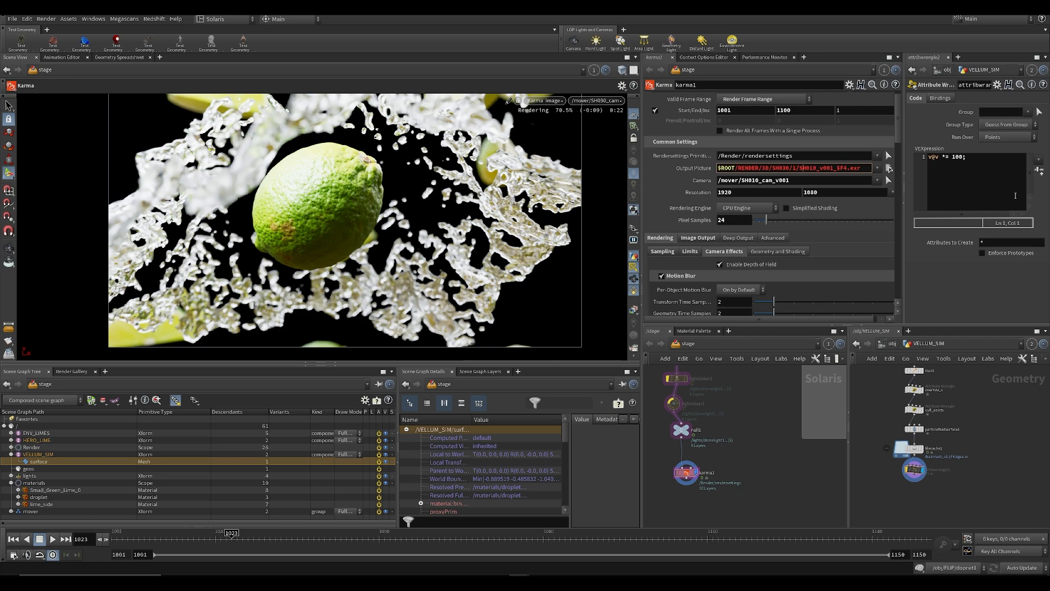
pyautogui.press('Return')
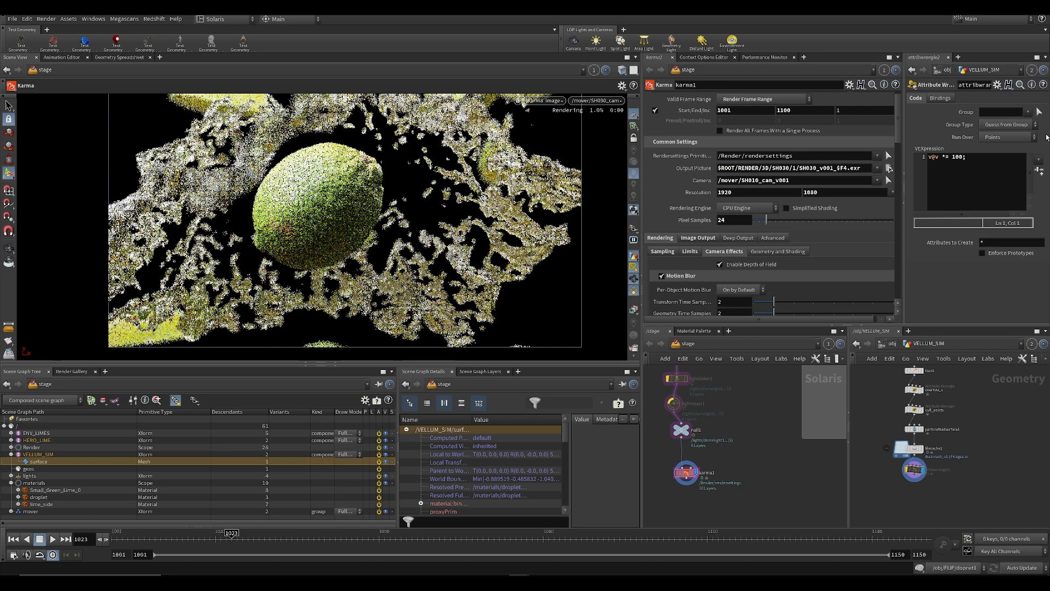
pyautogui.hotkey('ctrl', 's')
pyautogui.moveTo(793, 485); pyautogui.dragTo(818, 438, button='middle')
pyautogui.hotkey('ctrl', 's')
pyautogui.moveTo(673, 415); pyautogui.dragTo(752, 455)
pyautogui.moveTo(748, 462); pyautogui.dragTo(735, 484, button='middle')
# Switch the VELLUM_SIM network view to the out context and add a Fetch node
pyautogui.click(904, 346)
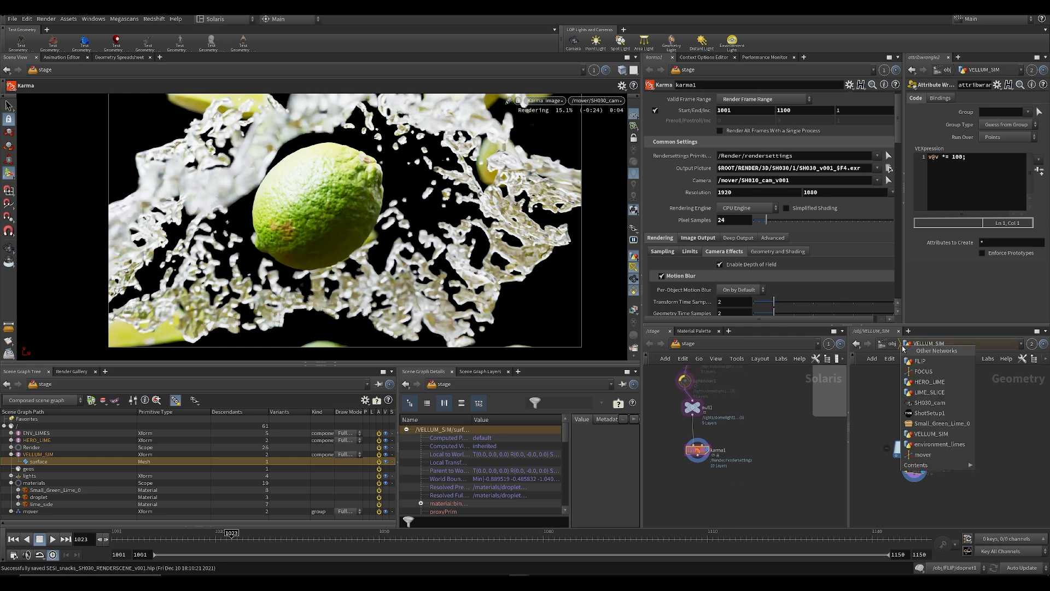
pyautogui.click(888, 343)
pyautogui.click(891, 343)
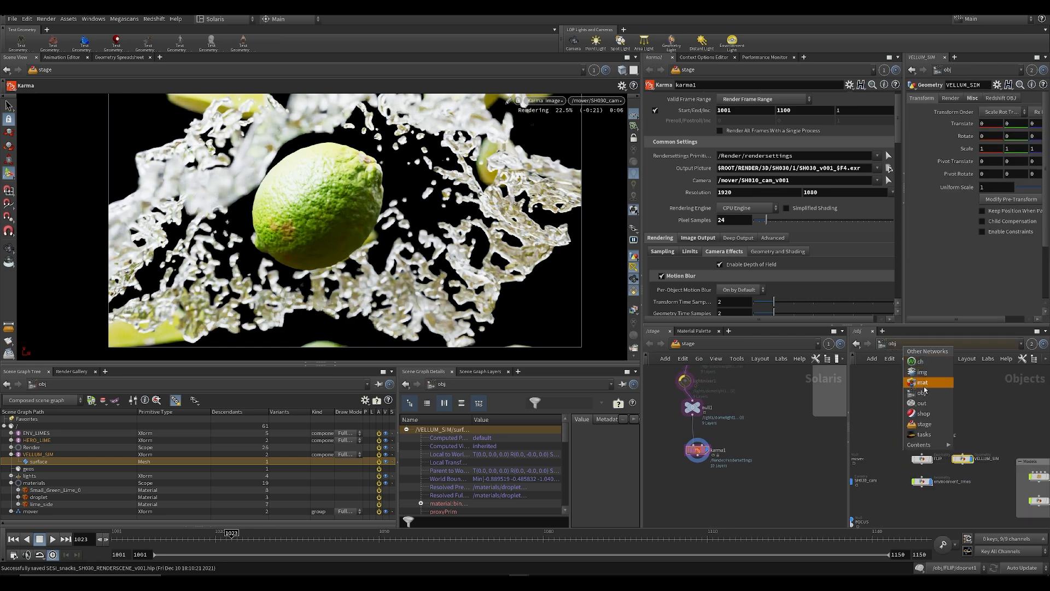
pyautogui.click(923, 403)
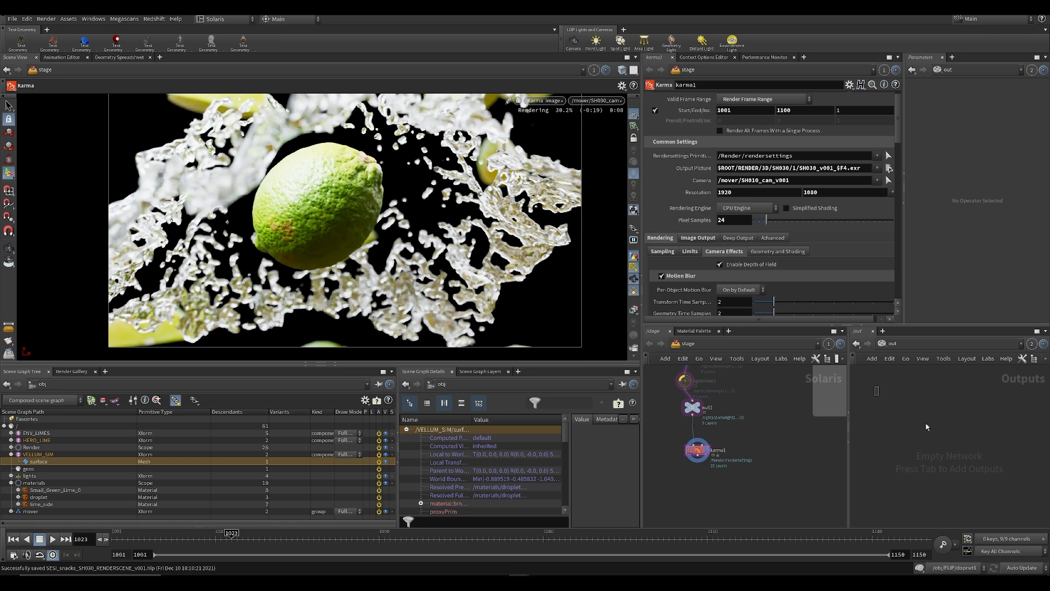
pyautogui.press('Tab')
pyautogui.write('fe')
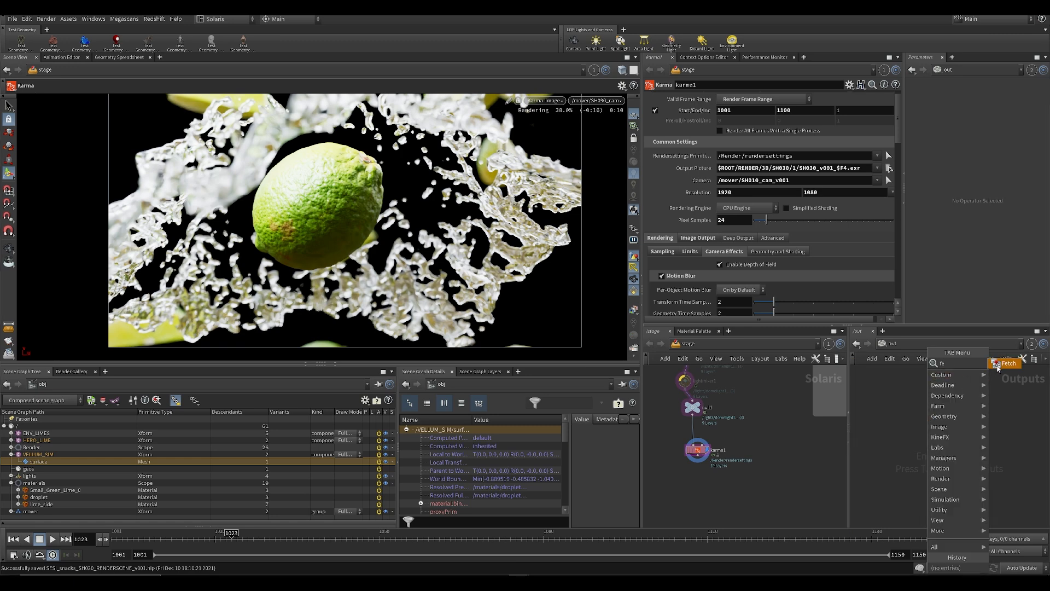
pyautogui.click(998, 364)
pyautogui.click(919, 408)
# Set the Fetch node's source to the USD render node inside karma1
pyautogui.doubleClick(697, 448)
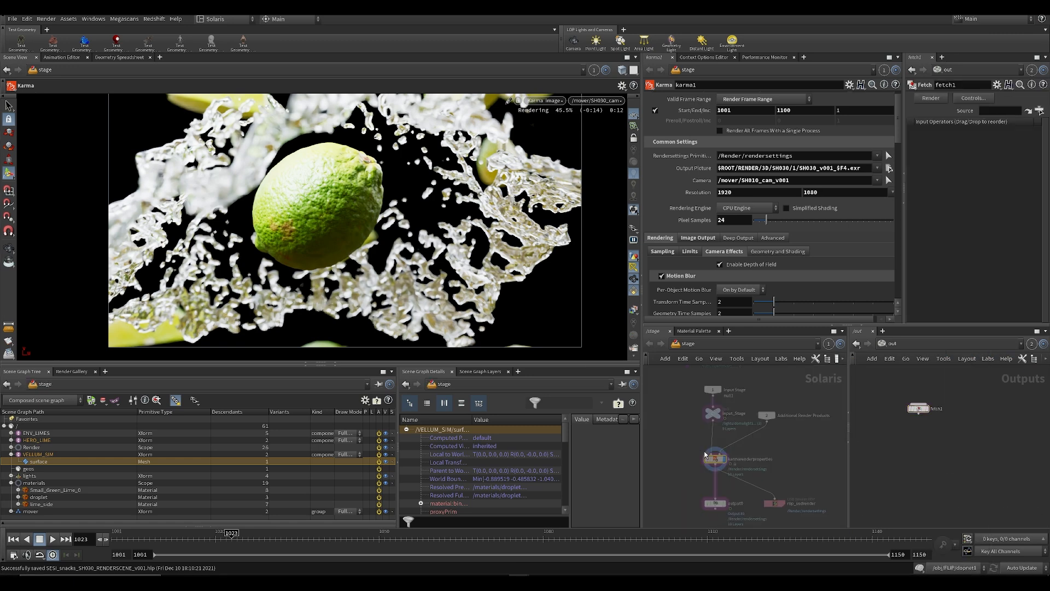
pyautogui.moveTo(775, 502); pyautogui.dragTo(998, 112)
pyautogui.scroll(3, 898, 458)
# Reposition the Fetch node and rename it RENDER
pyautogui.moveTo(936, 384); pyautogui.dragTo(906, 405)
pyautogui.doubleClick(934, 405)
pyautogui.write('RENDER')
pyautogui.press('Return')
# Return from inside karma1 to the stage network, move karma1 slightly away from null1 and save the scene
pyautogui.click(905, 444)
pyautogui.press('u')
pyautogui.moveTo(697, 448); pyautogui.dragTo(720, 466)
pyautogui.hotkey('ctrl', 's')
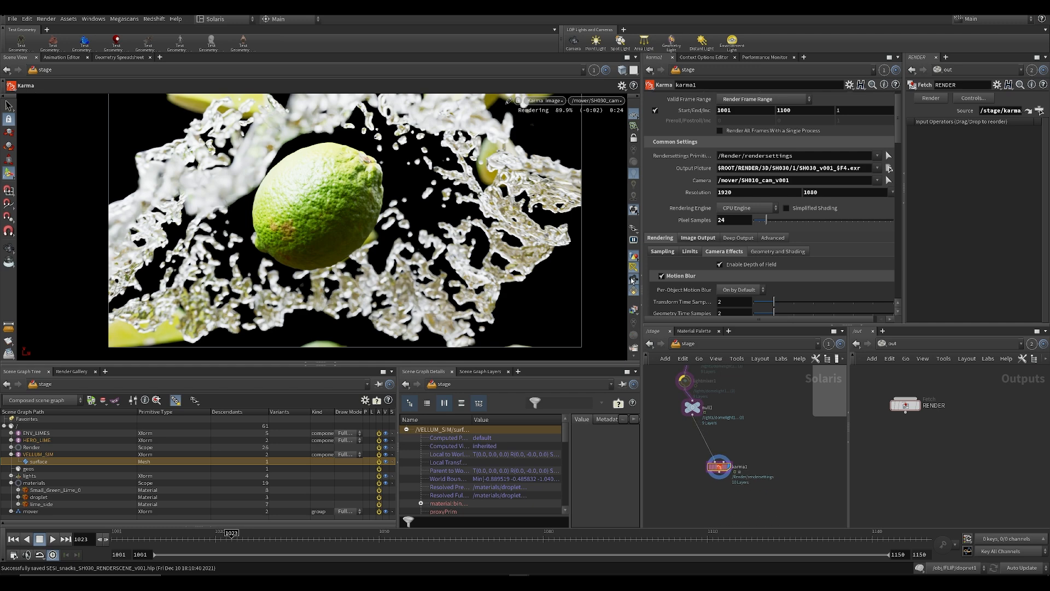
# Preview the albedo render output in the scene view and switch back to the C output
pyautogui.click(633, 311)
pyautogui.click(639, 342)
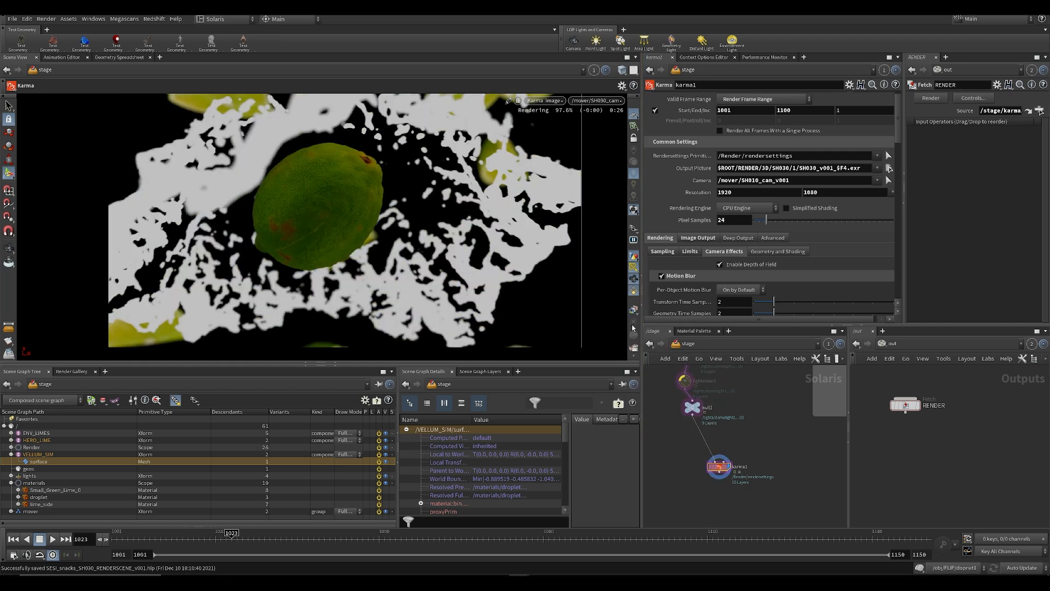
pyautogui.click(633, 311)
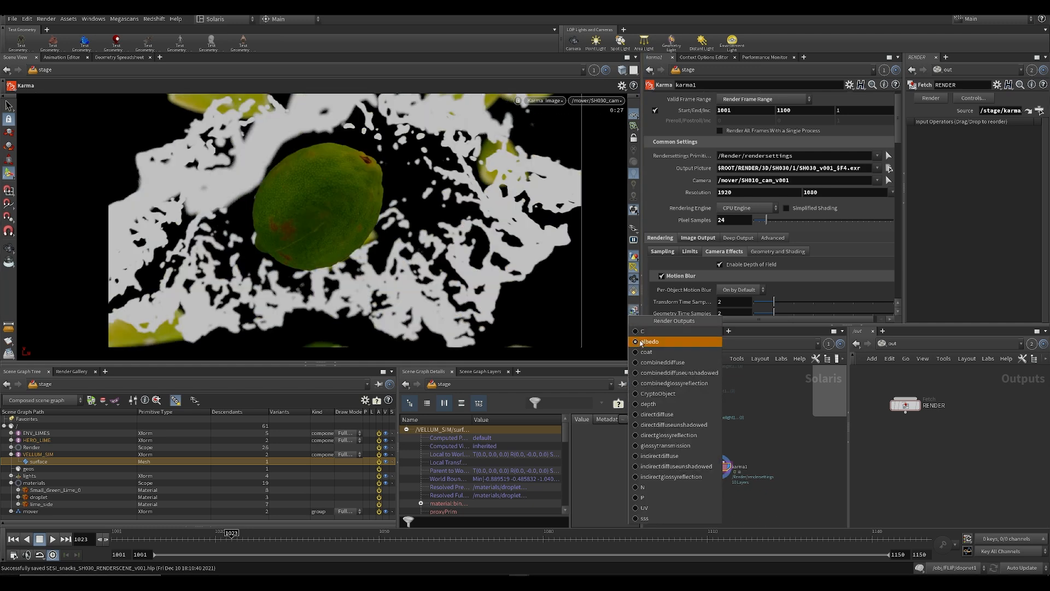
pyautogui.click(651, 331)
# Examine the stage network from karma1 up to the lights group and save the scene
pyautogui.moveTo(780, 465); pyautogui.dragTo(790, 442, button='middle')
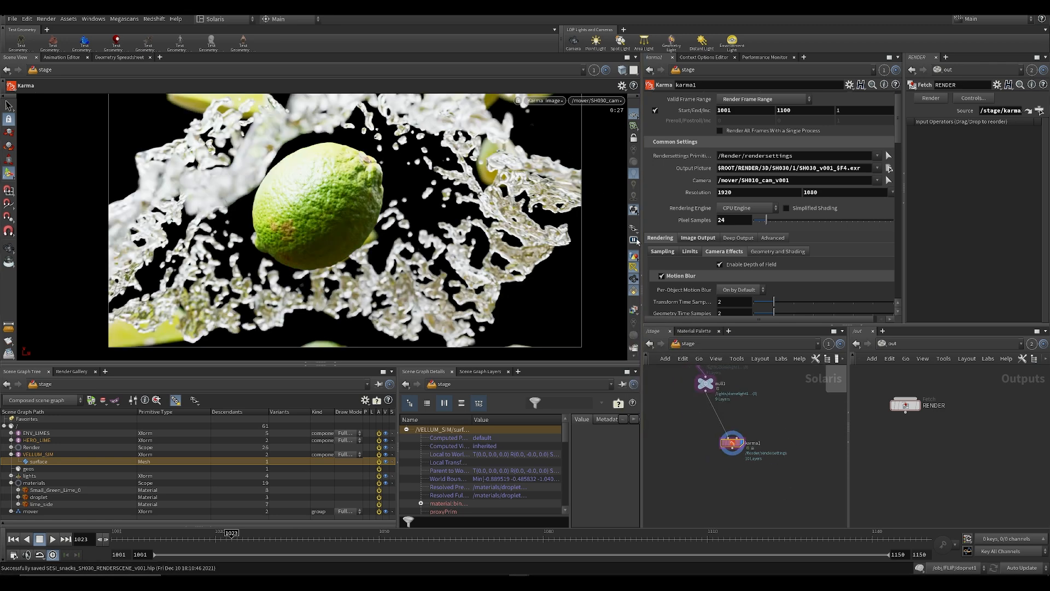
pyautogui.moveTo(693, 381); pyautogui.dragTo(773, 448, button='middle')
pyautogui.scroll(-4, 766, 442)
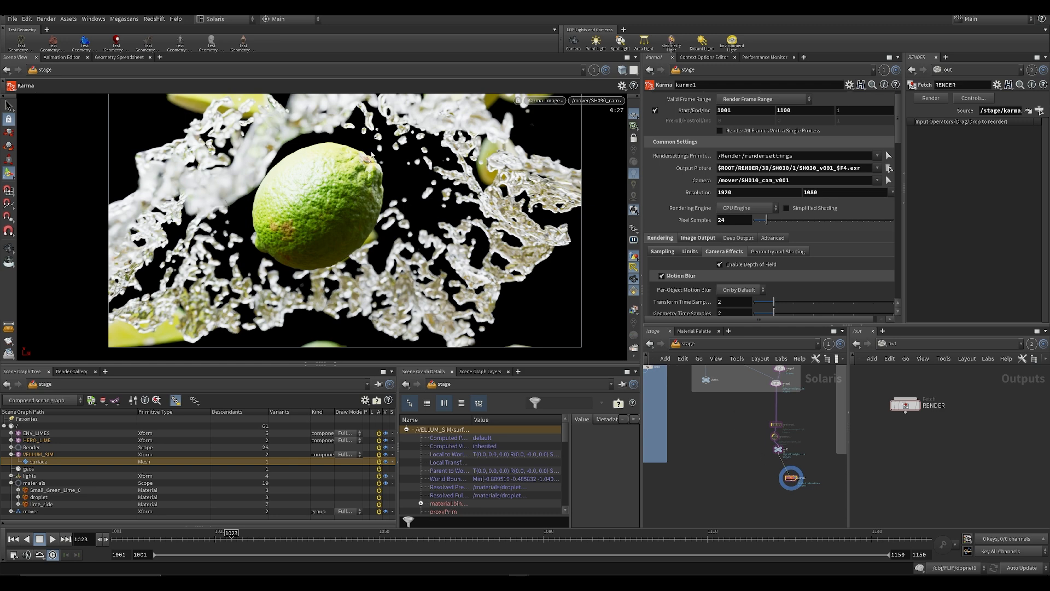
pyautogui.moveTo(702, 429); pyautogui.dragTo(818, 518, button='middle')
pyautogui.moveTo(805, 403); pyautogui.dragTo(718, 377, button='middle')
pyautogui.scroll(4, 772, 386)
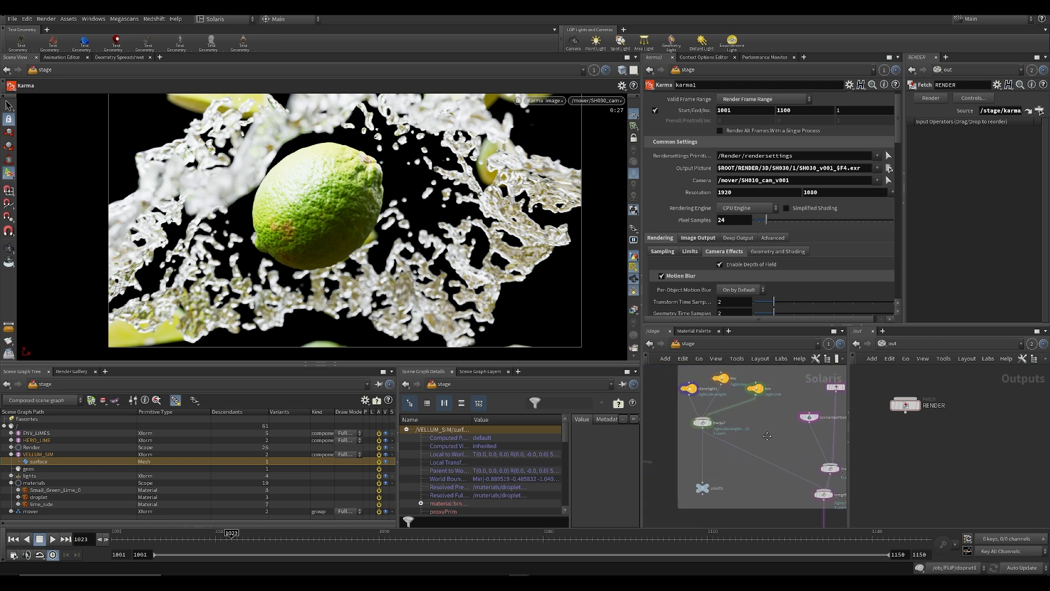
pyautogui.moveTo(737, 423); pyautogui.dragTo(752, 495, button='middle')
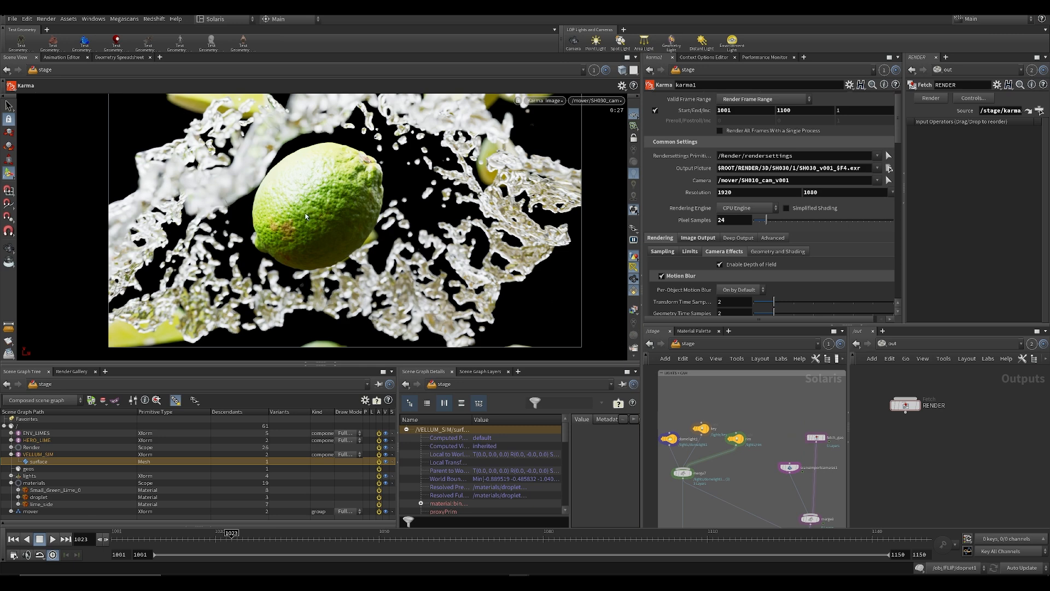
pyautogui.moveTo(770, 501); pyautogui.dragTo(689, 457, button='middle')
pyautogui.hotkey('ctrl', 's')
# Bypass the key light and the light beside it to preview the render without them
pyautogui.moveTo(693, 441); pyautogui.dragTo(657, 369)
pyautogui.scroll(-3, 700, 477)
pyautogui.scroll(3, 705, 411)
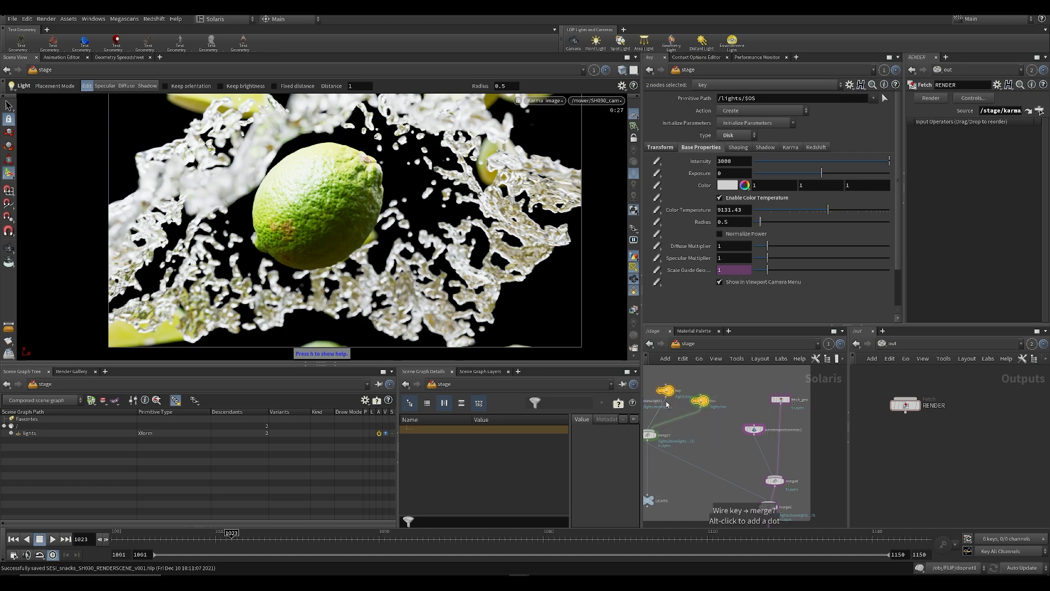
pyautogui.click(660, 381)
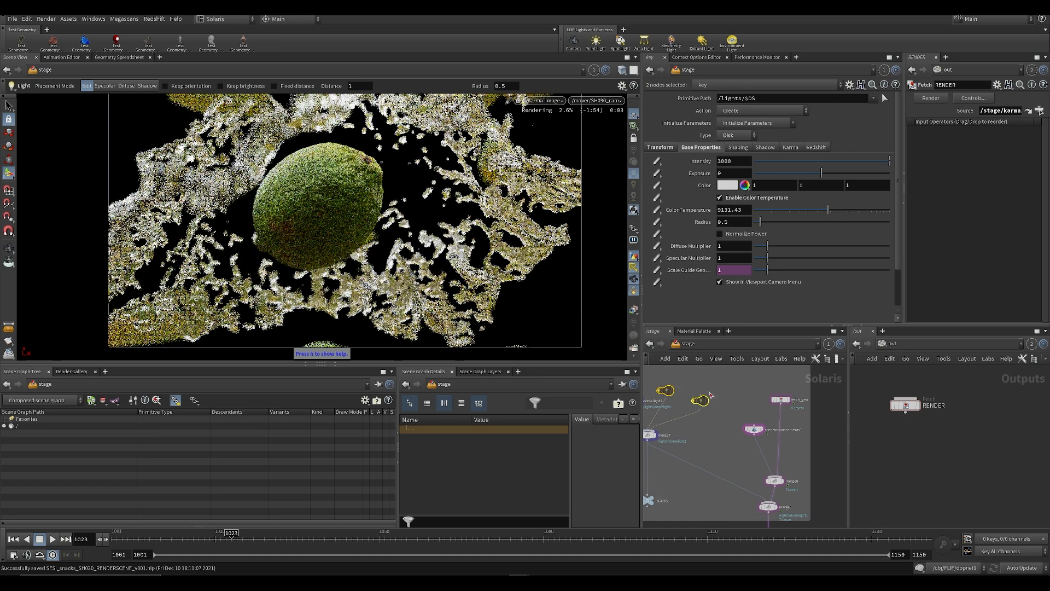
# Re-enable the bypassed key light and the light beside it
pyautogui.moveTo(718, 416); pyautogui.dragTo(741, 449, button='middle')
pyautogui.click(691, 423)
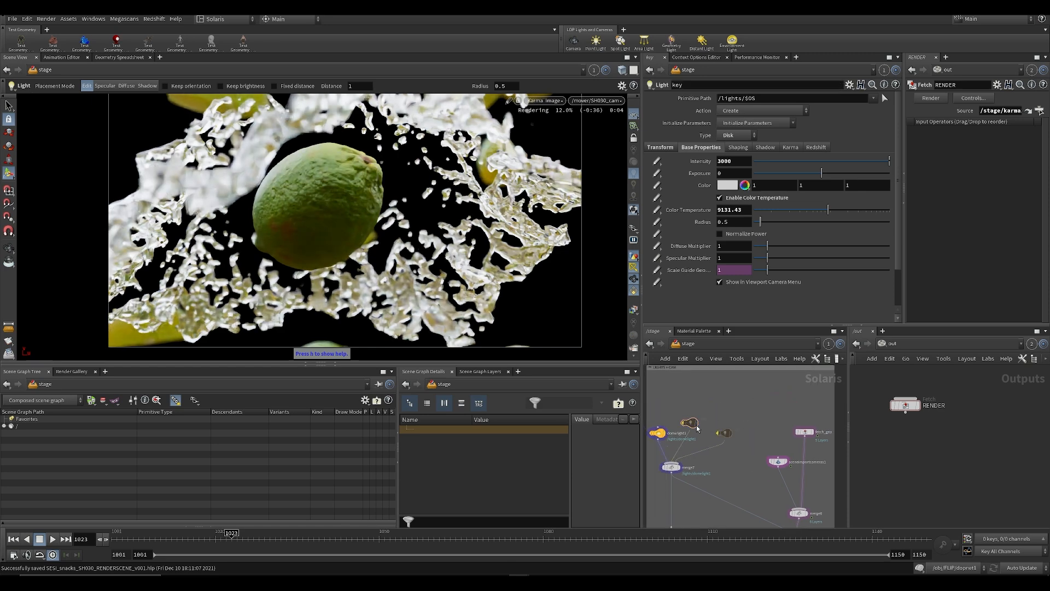
pyautogui.click(682, 413)
pyautogui.click(722, 431)
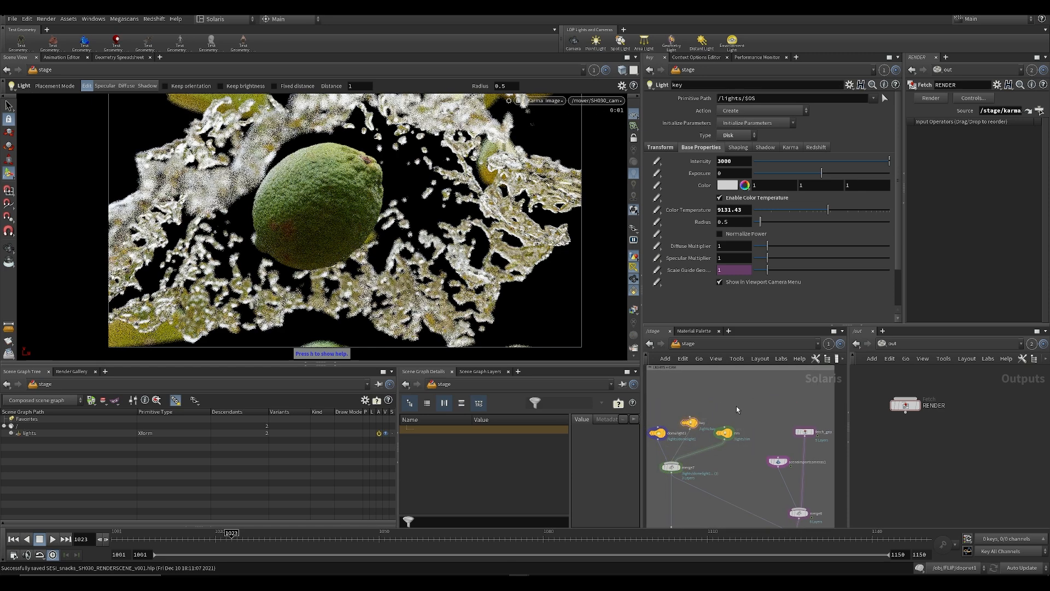
# Reposition karma1 directly below null1 and select it to show its render settings
pyautogui.moveTo(745, 457); pyautogui.dragTo(726, 410, button='middle')
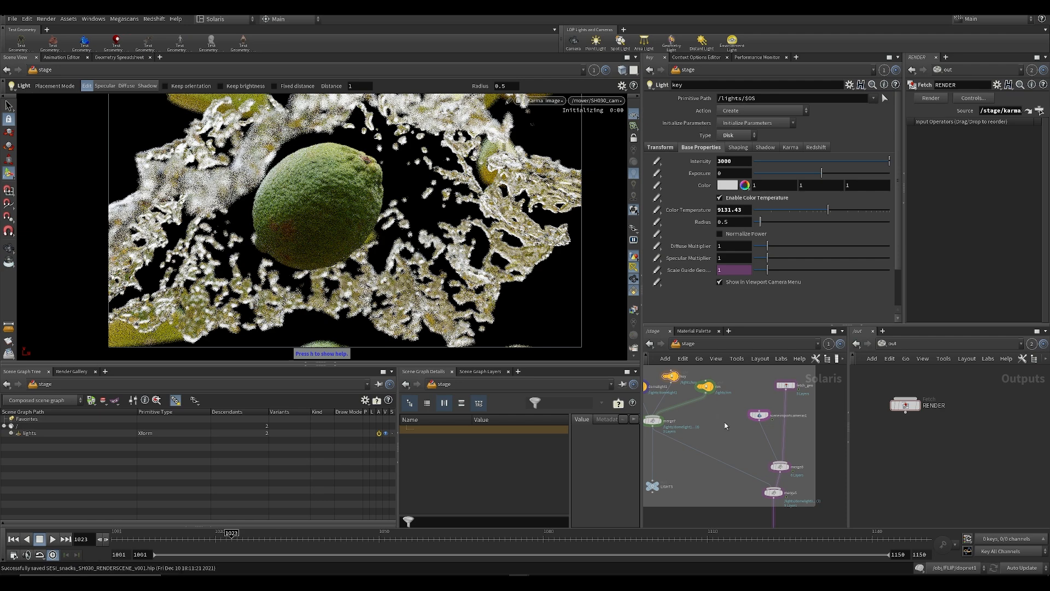
pyautogui.moveTo(753, 481); pyautogui.dragTo(718, 408, button='middle')
pyautogui.moveTo(705, 472); pyautogui.dragTo(694, 406, button='middle')
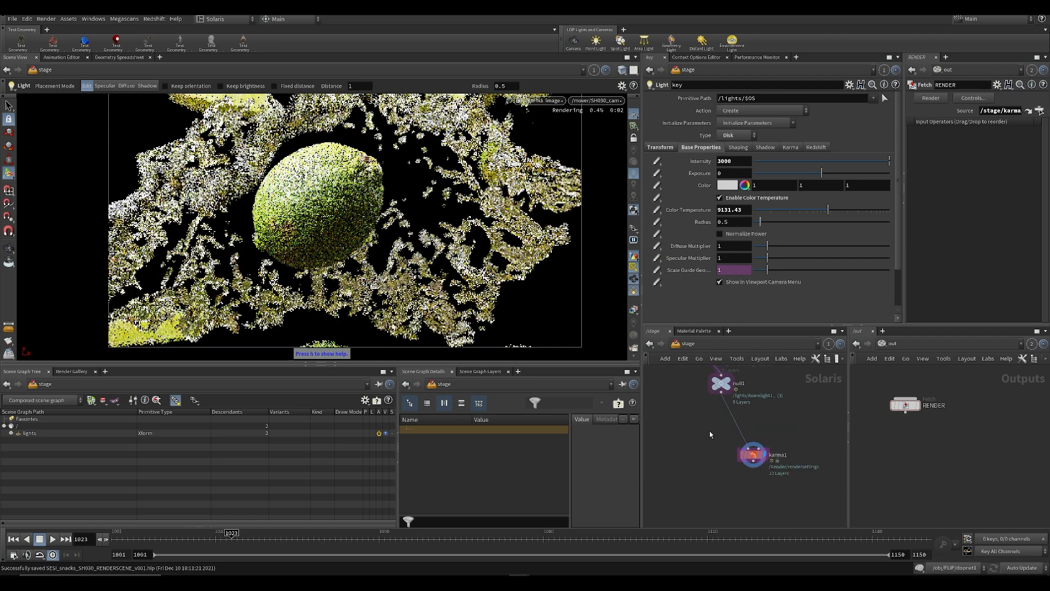
pyautogui.moveTo(752, 464); pyautogui.dragTo(725, 458)
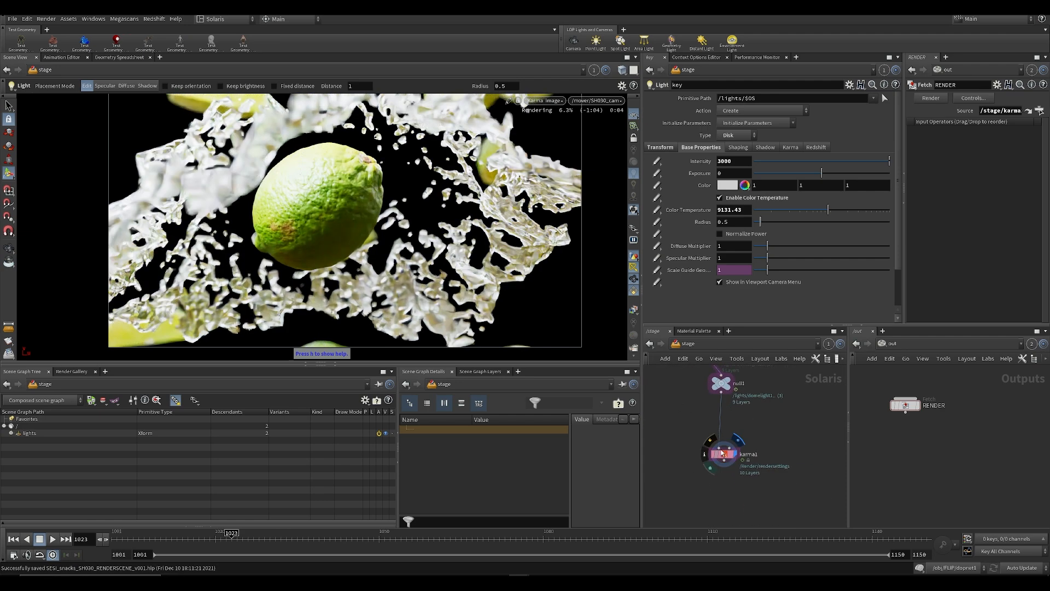
pyautogui.click(725, 458)
pyautogui.moveTo(693, 420); pyautogui.dragTo(672, 419, button='middle')
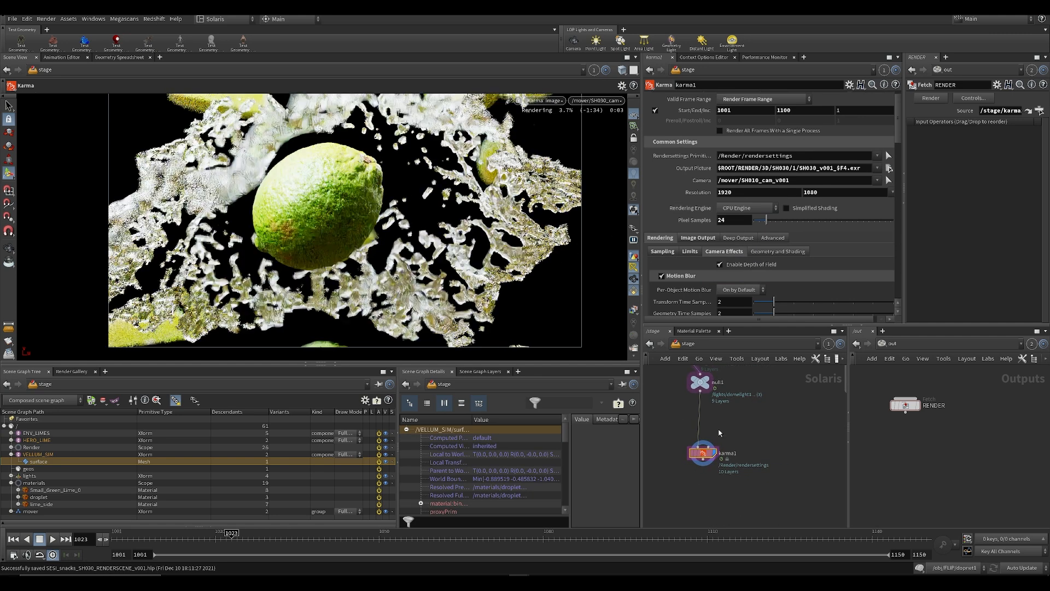